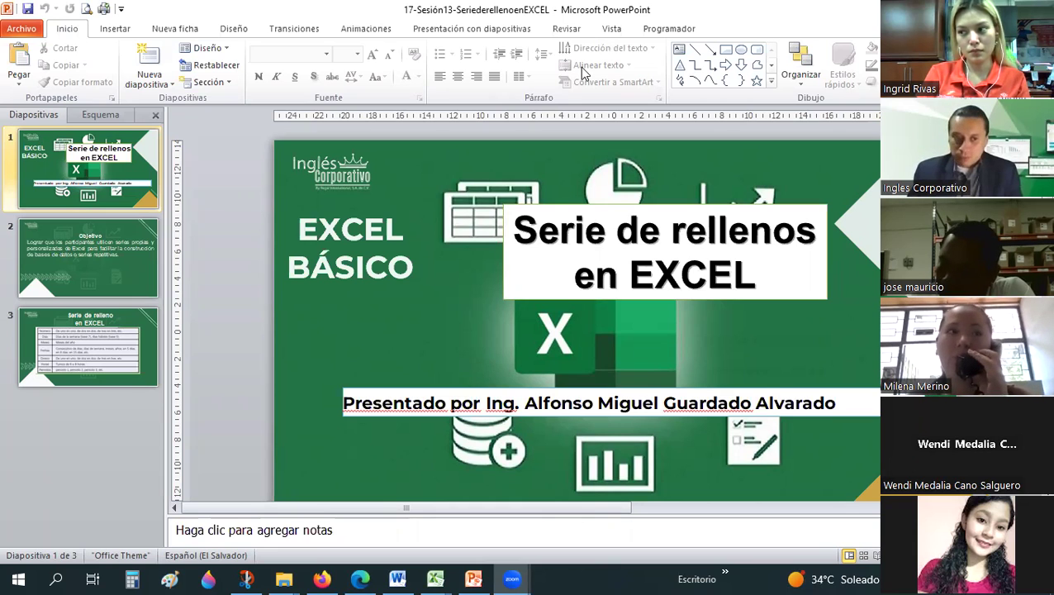
# - Display slide 2, 'Objetivo', explaining the goal of custom Excel fill series
pyautogui.click(129, 278)
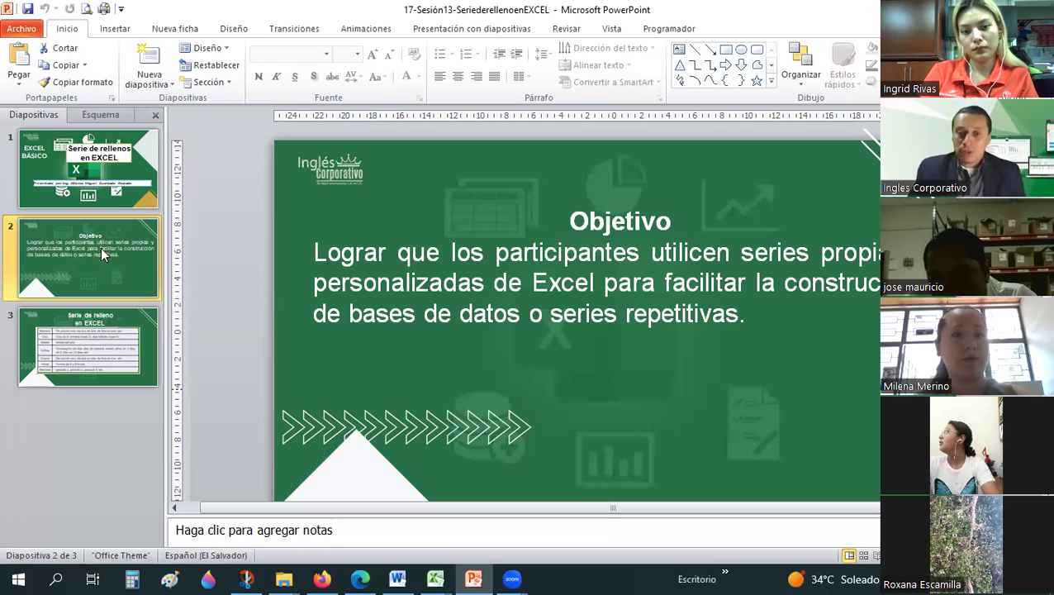
# - Switch to the Serie de rellenos Excel workbook and scroll to its empty fill-series table
pyautogui.click(436, 579)
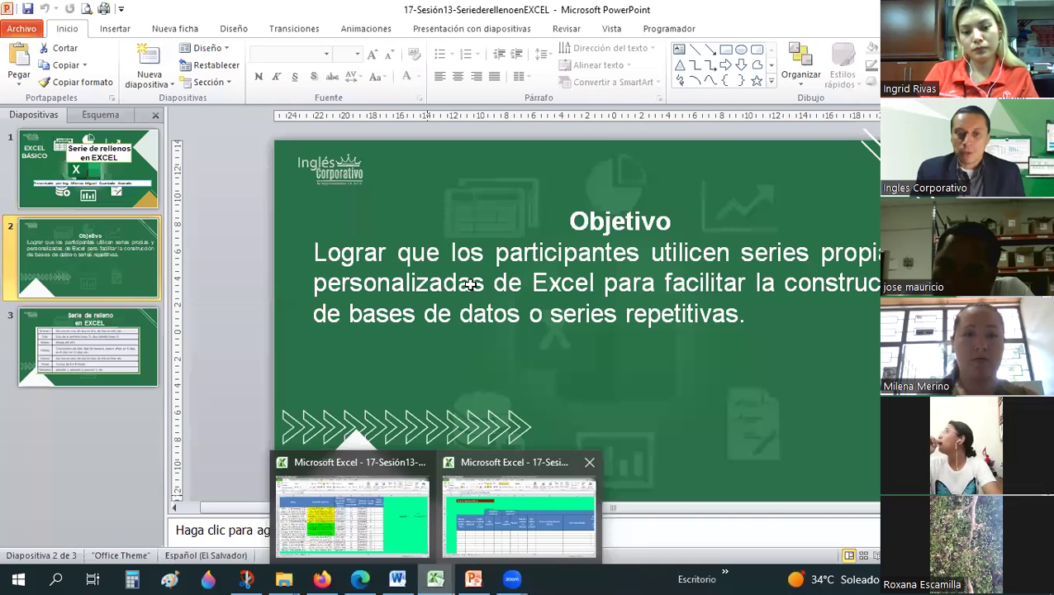
pyautogui.click(512, 463)
pyautogui.click(464, 268)
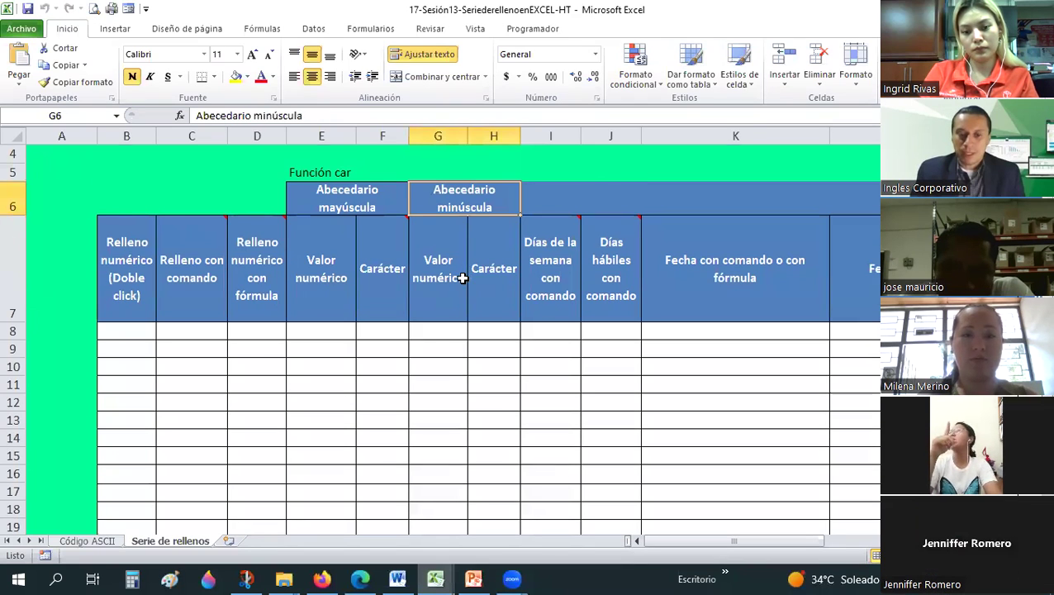
pyautogui.scroll(-2, 465, 271)
pyautogui.click(461, 277)
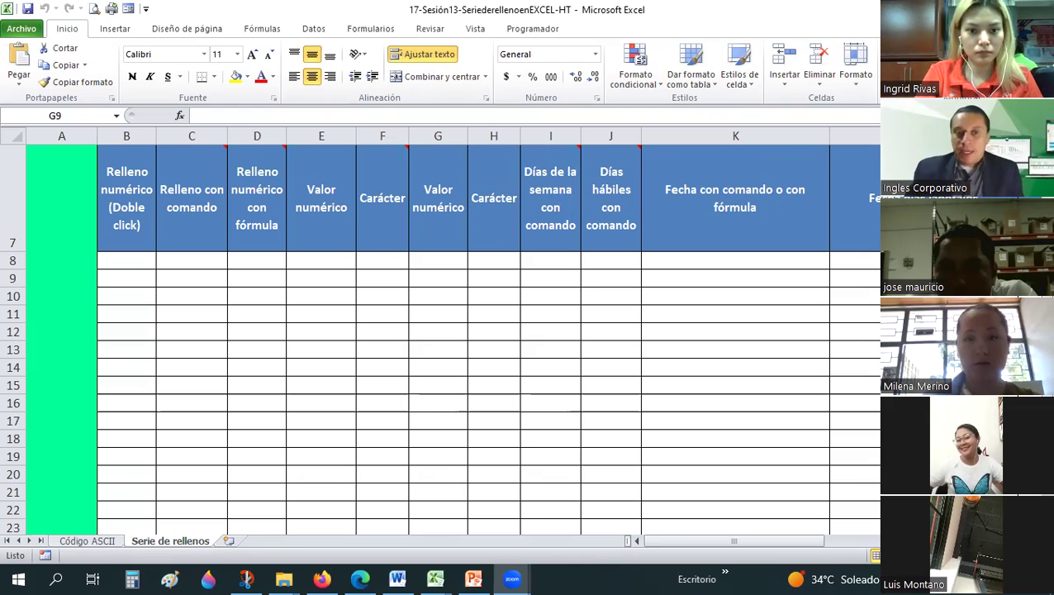
pyautogui.hotkey('alt', 'Tab')
pyautogui.click(144, 256)
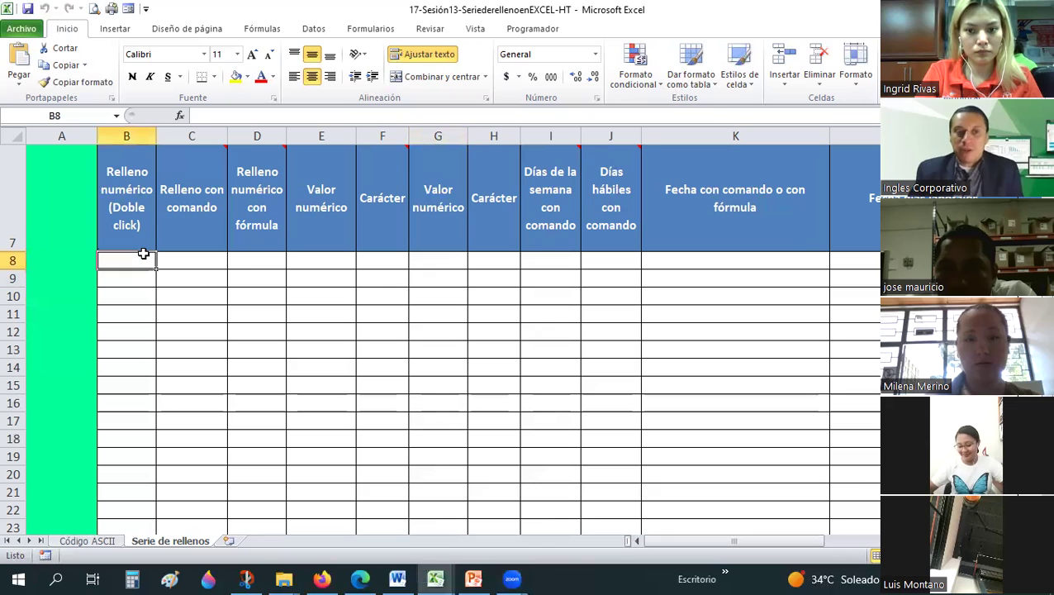
pyautogui.press('Down')
pyautogui.press('Down')
pyautogui.press('Down')
pyautogui.press('Down')
pyautogui.press('Down')
pyautogui.press('Down')
pyautogui.press('Down')
pyautogui.press('Down')
pyautogui.press('Down')
pyautogui.press('Down')
pyautogui.press('Down')
pyautogui.press('Down')
pyautogui.press('Down')
pyautogui.press('Down')
pyautogui.press('Down')
pyautogui.press('Down')
pyautogui.press('Down')
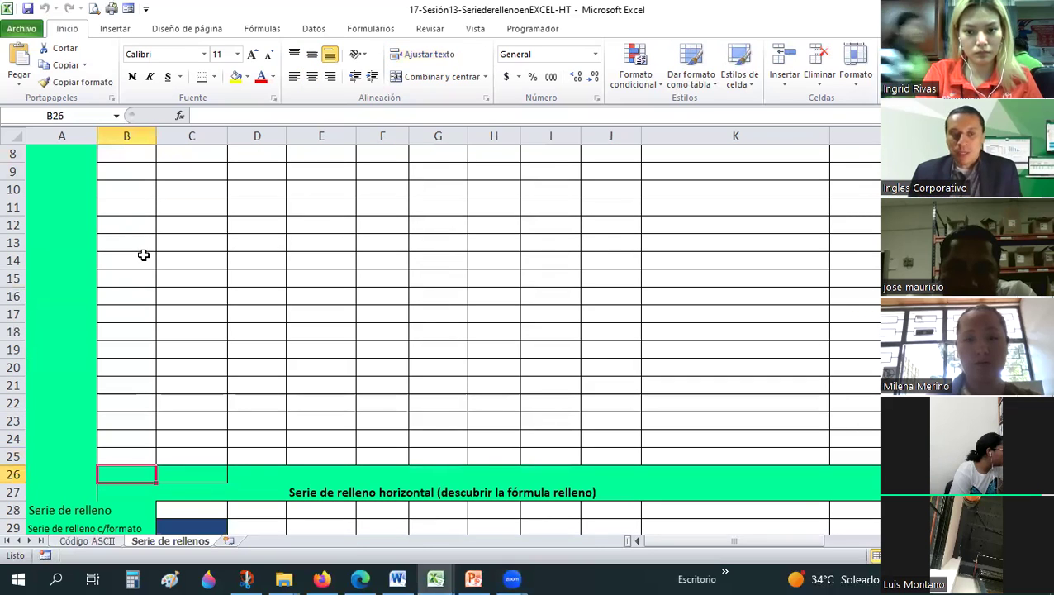
pyautogui.press('Up')
pyautogui.press('Up')
pyautogui.press('Up')
pyautogui.press('Up')
pyautogui.press('Up')
pyautogui.press('Up')
pyautogui.press('Up')
pyautogui.press('Up')
pyautogui.press('Up')
pyautogui.press('Up')
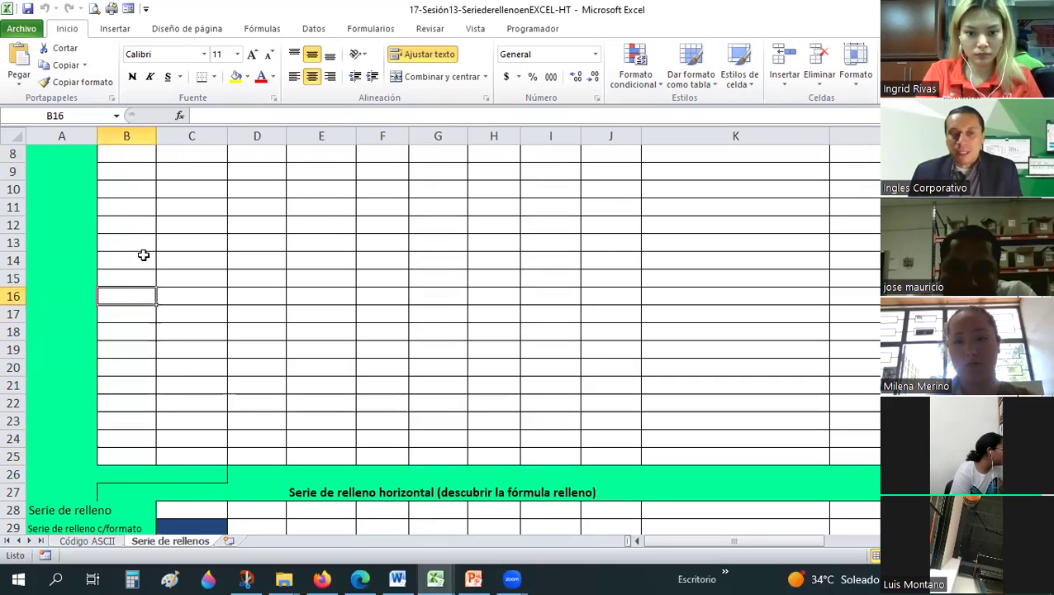
pyautogui.press('Up')
pyautogui.press('Up')
pyautogui.press('Up')
pyautogui.press('Down')
pyautogui.press('Down')
pyautogui.press('Down')
pyautogui.press('Down')
pyautogui.press('Down')
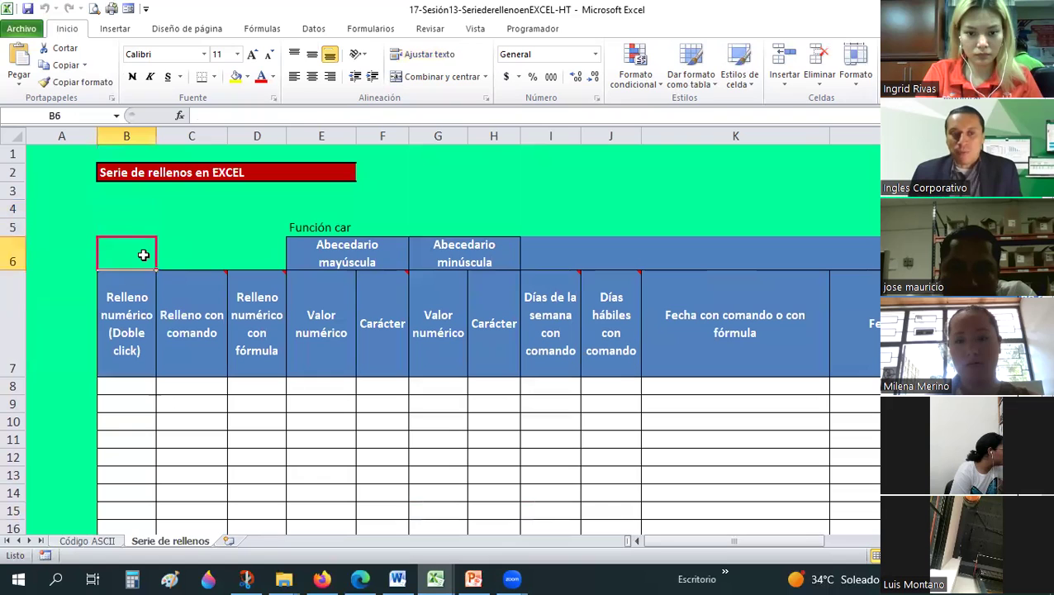
pyautogui.press('Down')
pyautogui.press('Down')
pyautogui.press('Down')
pyautogui.press('Up')
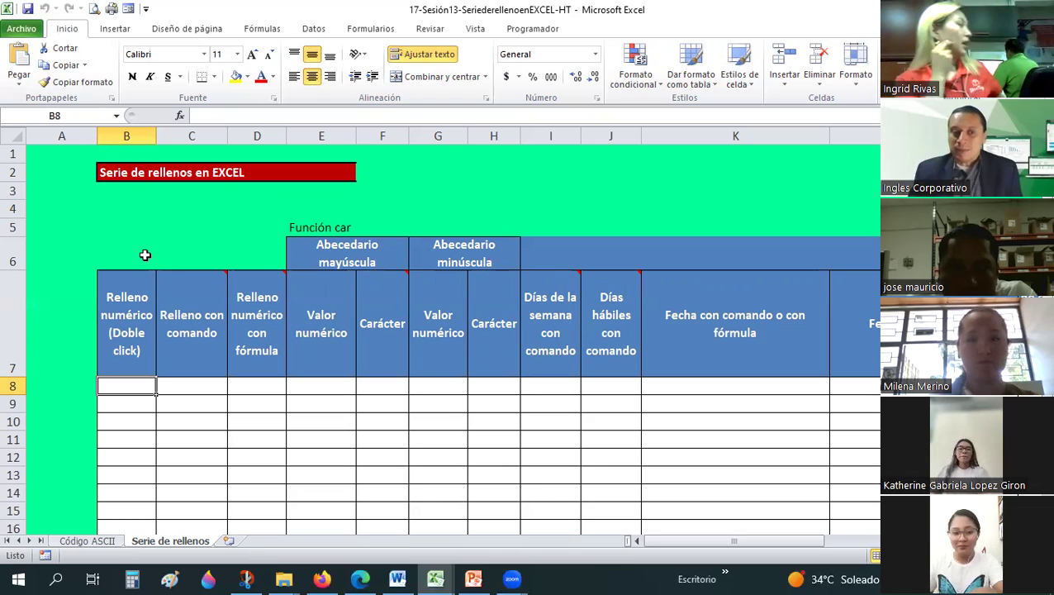
pyautogui.scroll(-1, 145, 256)
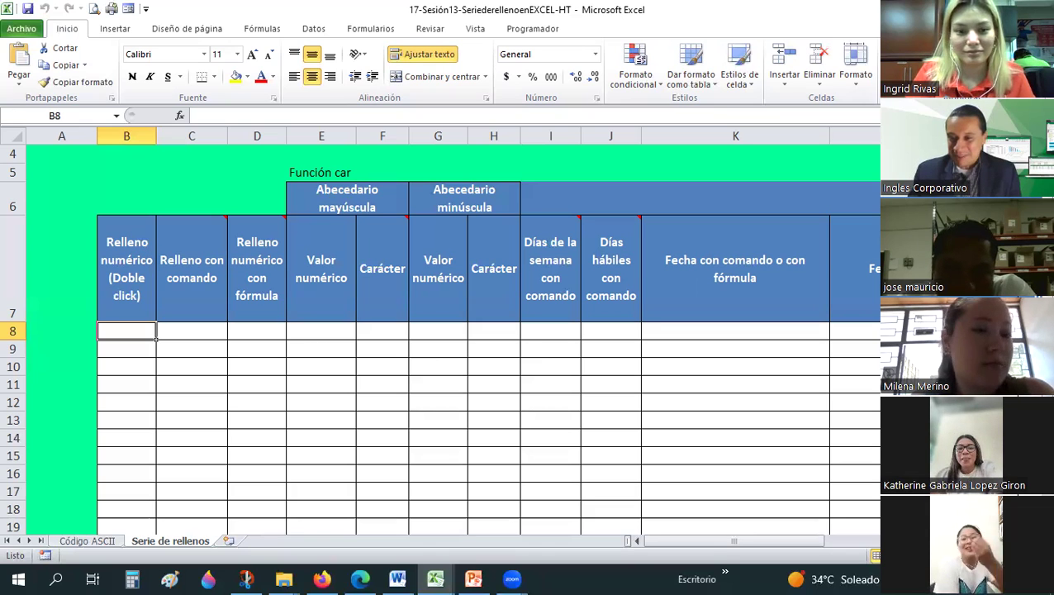
pyautogui.moveTo(862, 501)
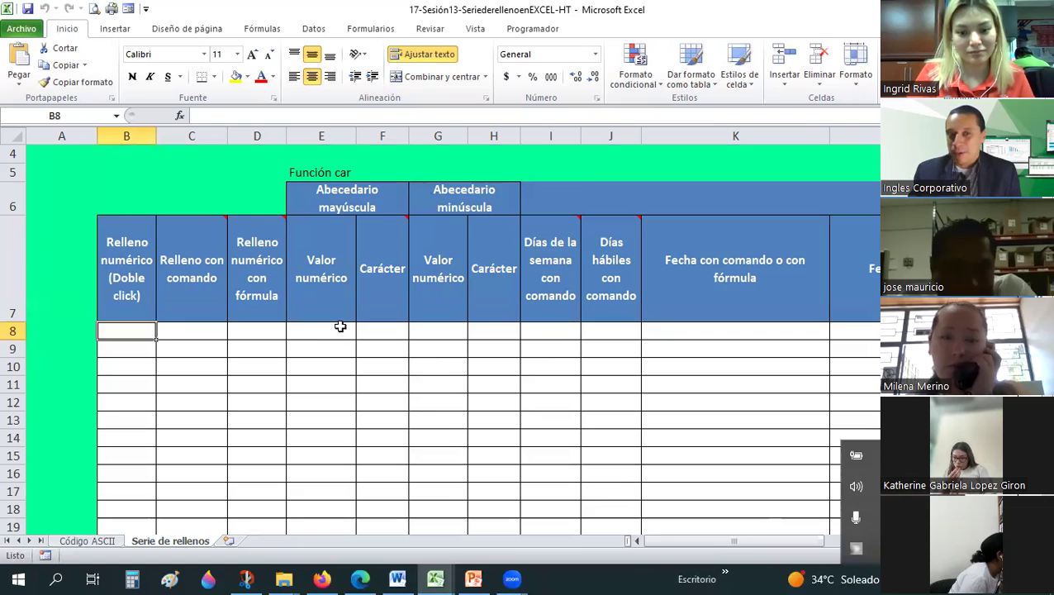
pyautogui.scroll(-1, 341, 326)
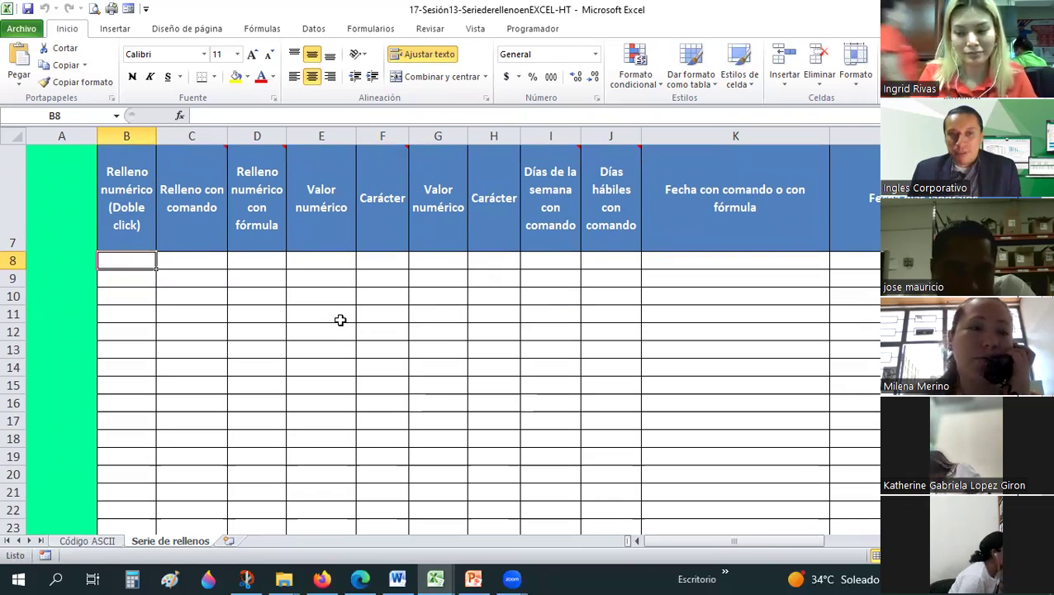
# - Type the numbers 1 through 14 down column B, from B8 to B21
pyautogui.write('1')
pyautogui.press('Return')
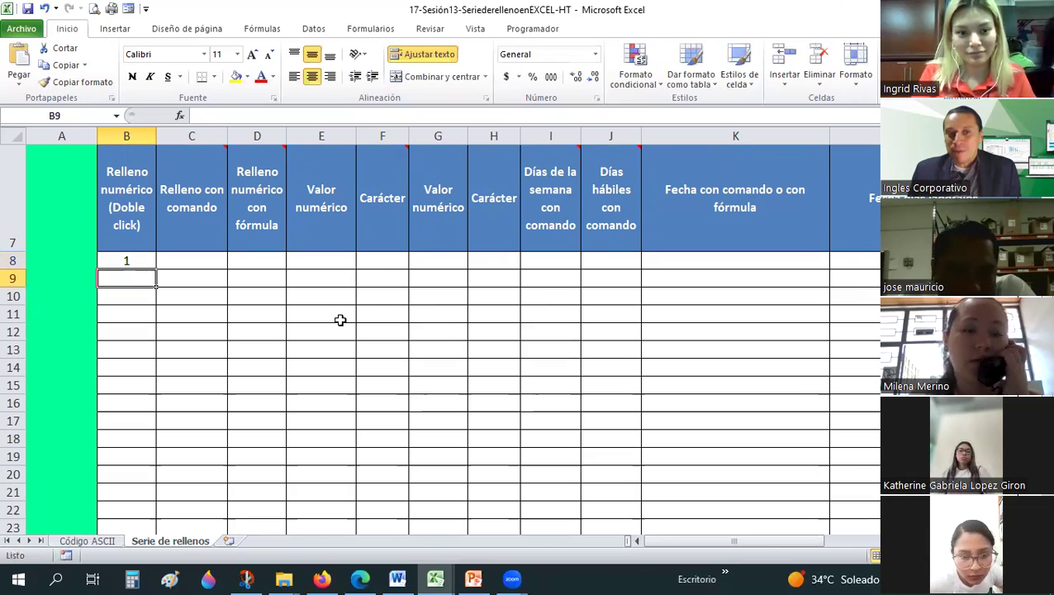
pyautogui.write('2')
pyautogui.press('Return')
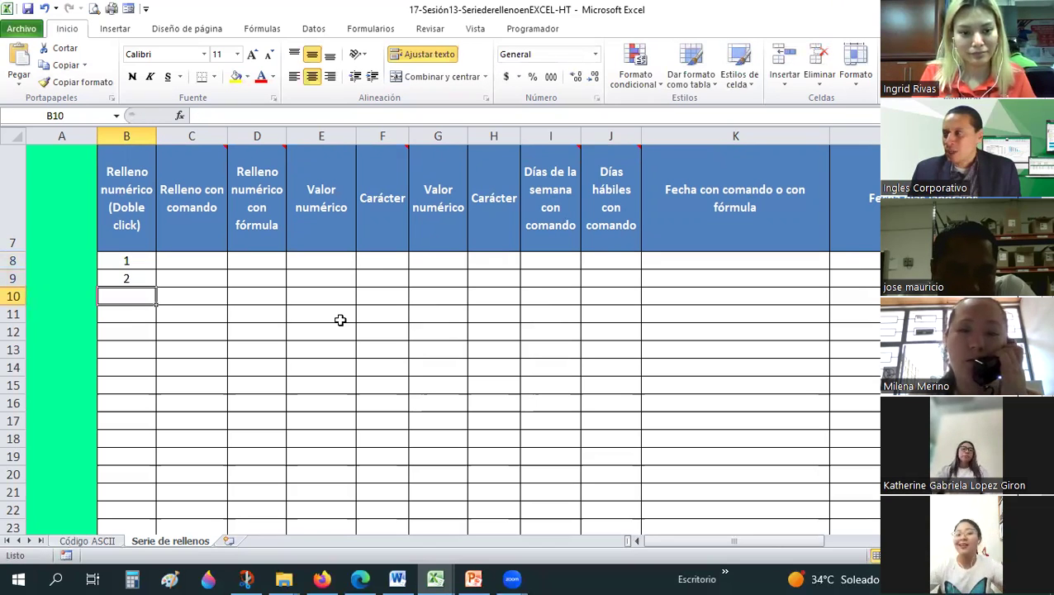
pyautogui.write('3')
pyautogui.press('Return')
pyautogui.write('4')
pyautogui.press('Return')
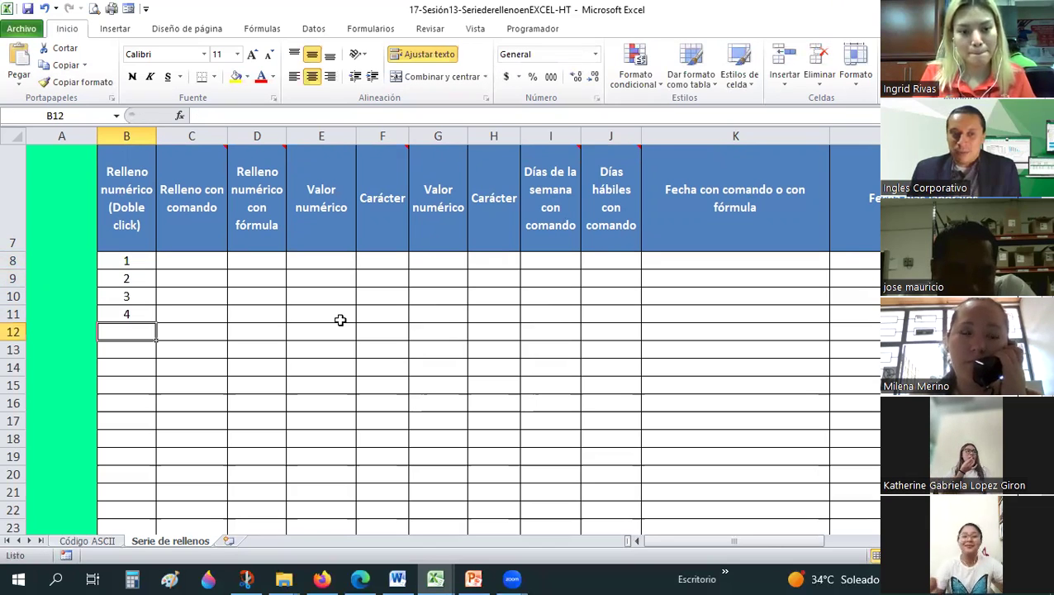
pyautogui.write('5')
pyautogui.press('Return')
pyautogui.write('6')
pyautogui.press('Return')
pyautogui.write('7 8 9')
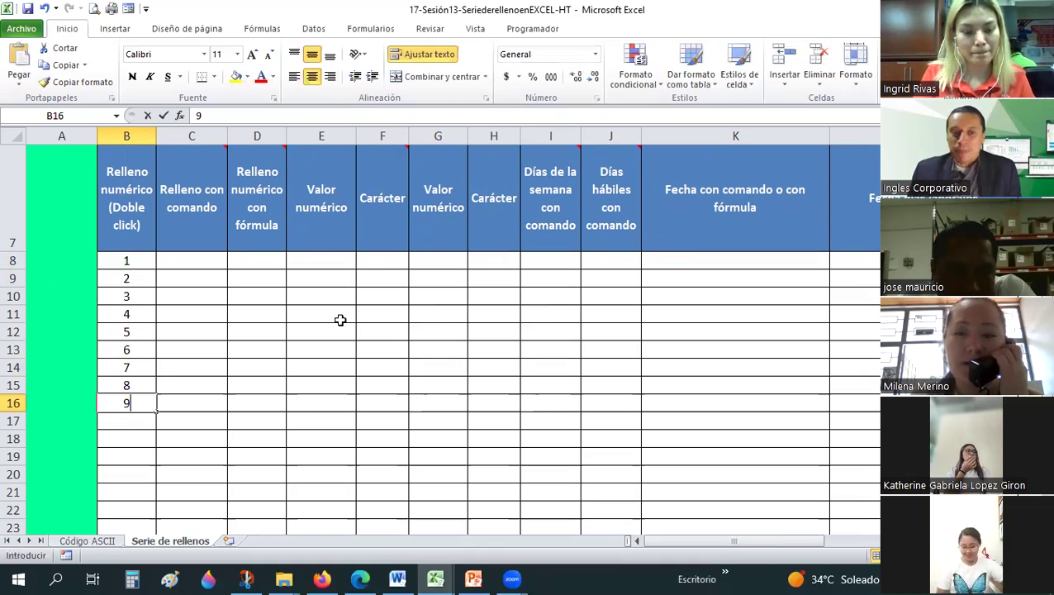
pyautogui.press('Return')
pyautogui.write('10')
pyautogui.press('Return')
pyautogui.write('11')
pyautogui.press('Return')
pyautogui.write('12')
pyautogui.press('Return')
pyautogui.write('13')
pyautogui.press('Return')
pyautogui.write('14')
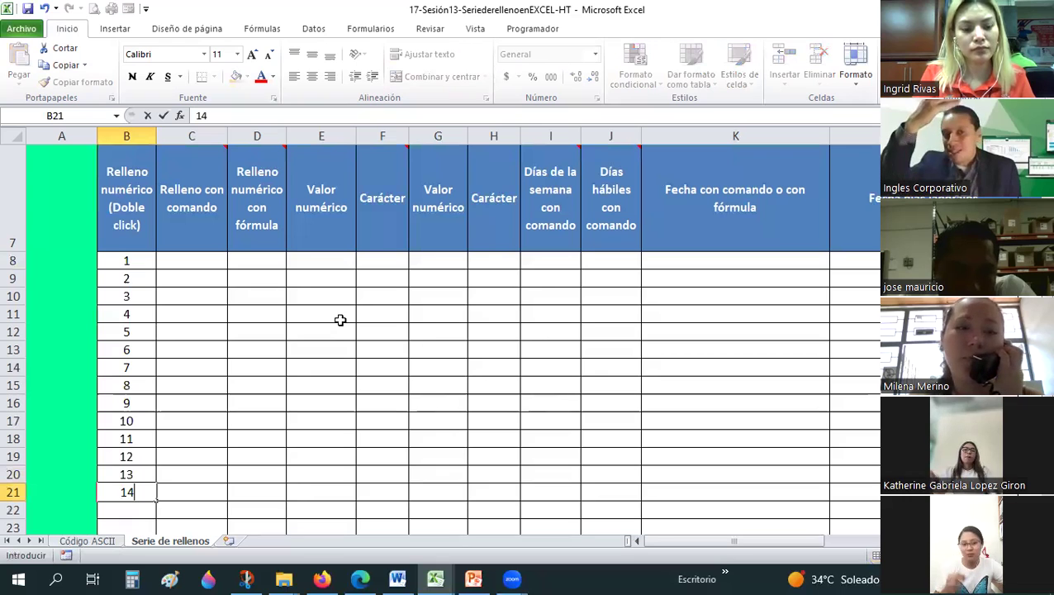
pyautogui.press('Return')
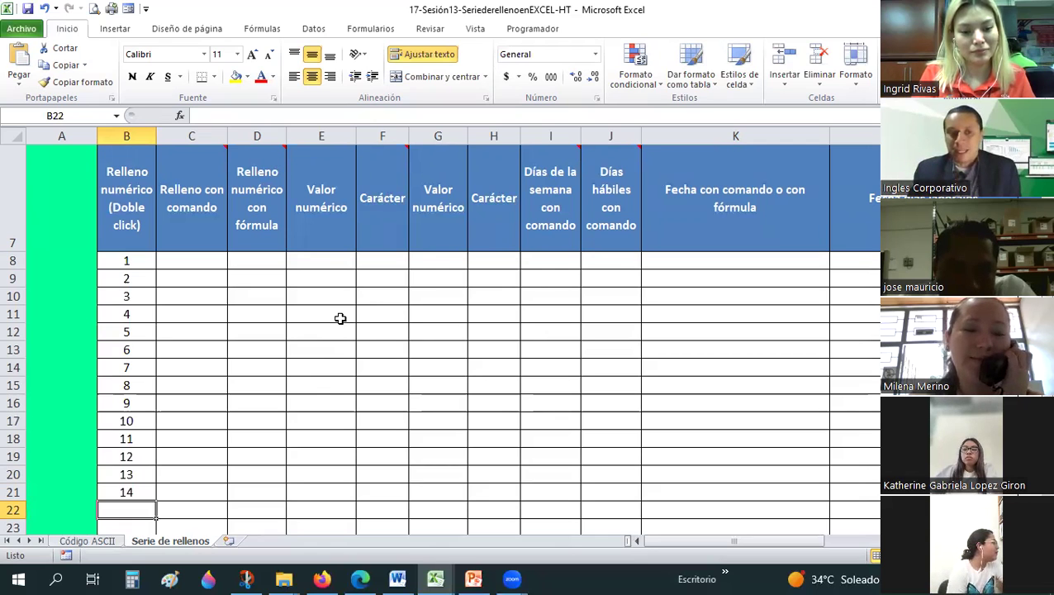
# - Add 15 to 18 in B22:B25, then return to the 1 in B8
pyautogui.scroll(-1, 339, 318)
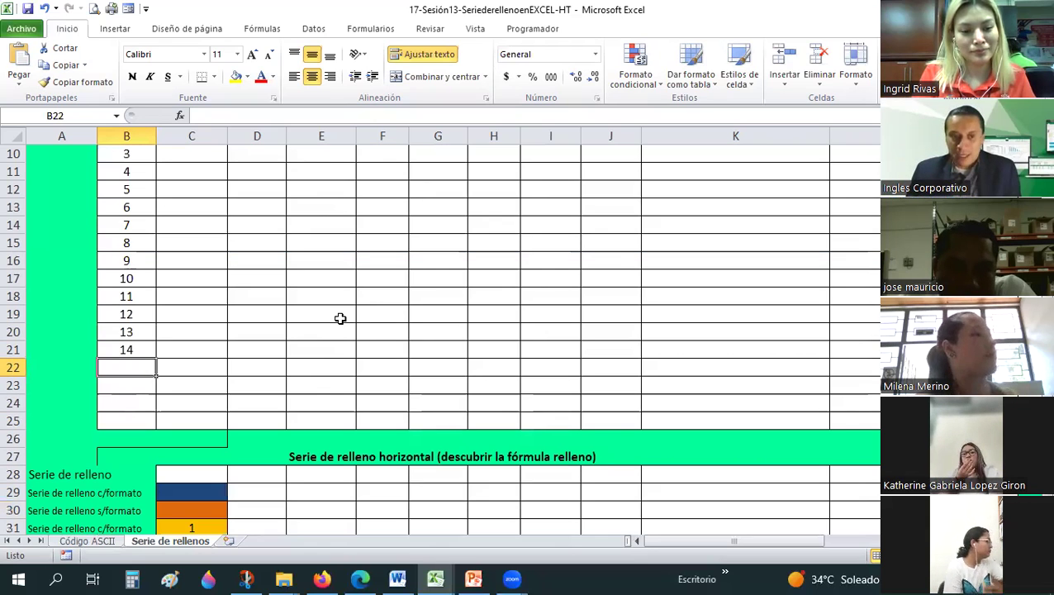
pyautogui.write('15')
pyautogui.press('Return')
pyautogui.write('1')
pyautogui.write('6 17')
pyautogui.press('Return')
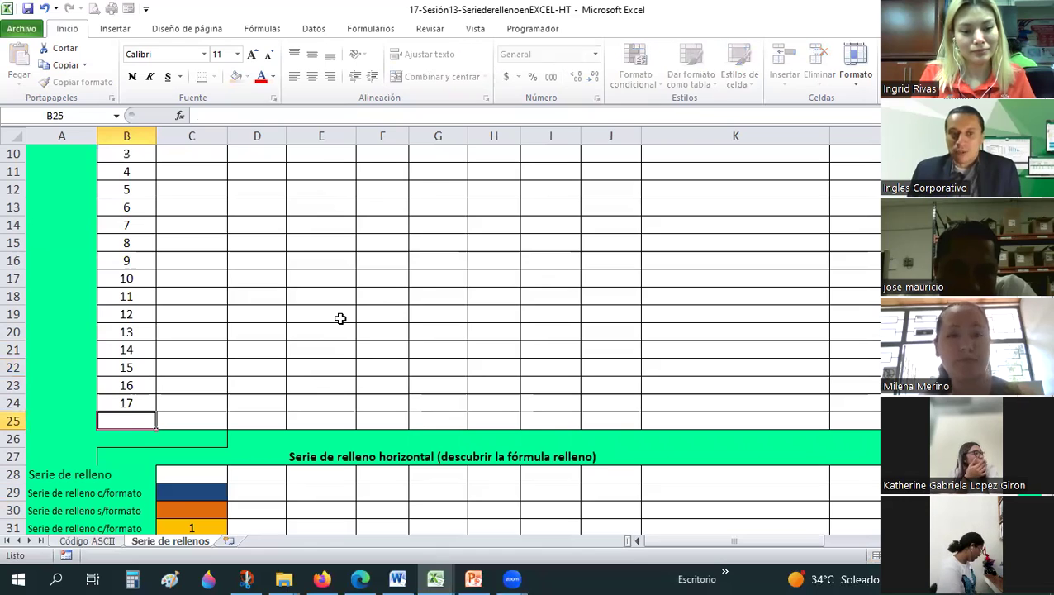
pyautogui.write('18')
pyautogui.press('Up')
pyautogui.press('Up')
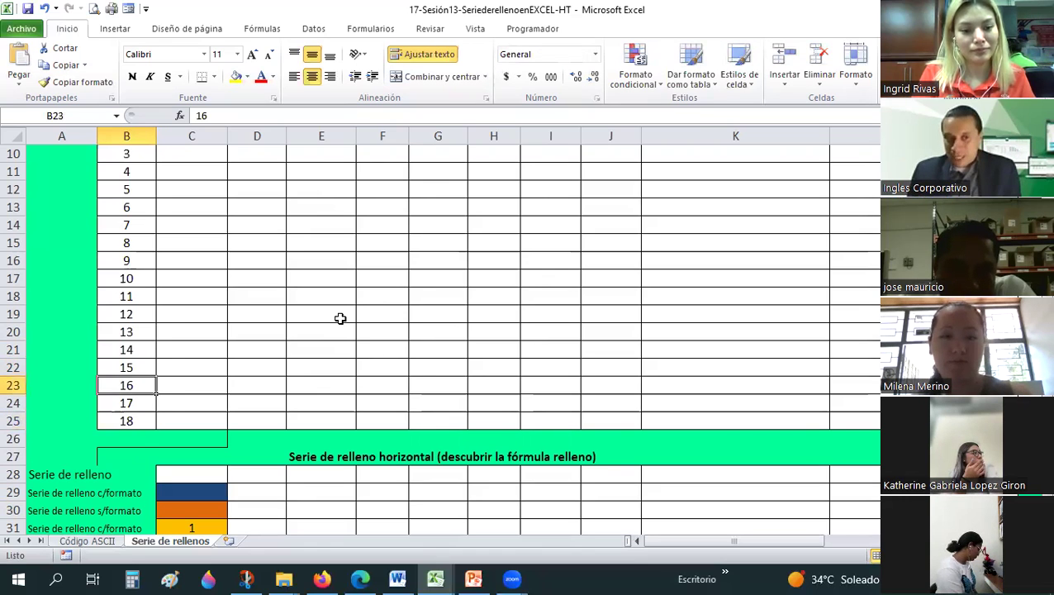
pyautogui.press('Up')
pyautogui.press('Up')
pyautogui.press('Up')
pyautogui.press('Down')
pyautogui.press('Down')
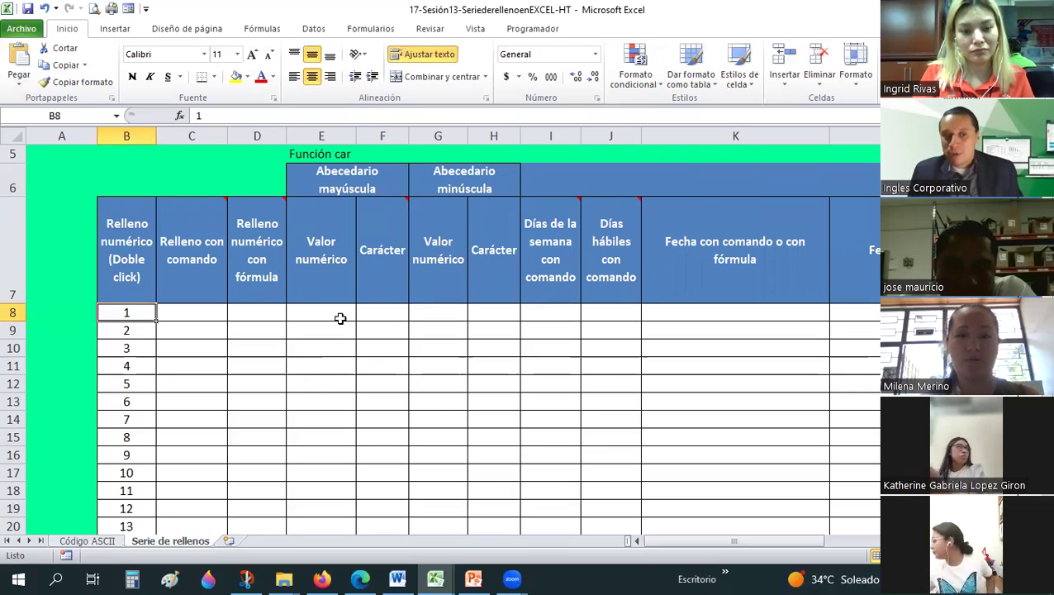
# - Clear the numbers 3 through 18 from column B, keeping only 1 and 2
pyautogui.press('Up')
pyautogui.press('Down')
pyautogui.hotkey('shift', 'Down')
pyautogui.hotkey('shift', 'Down')
pyautogui.hotkey('shift', 'Down')
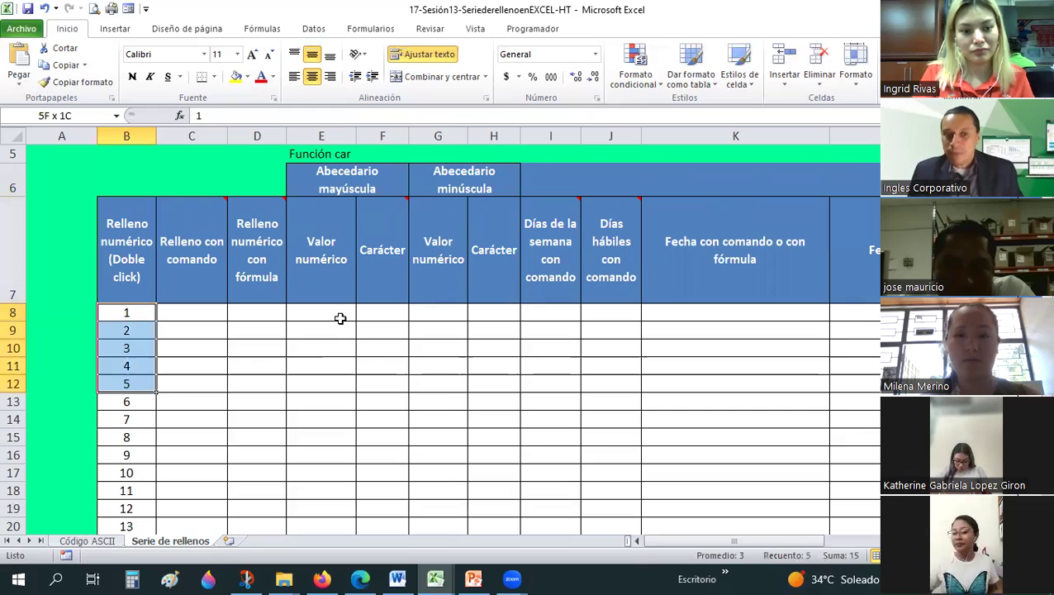
pyautogui.hotkey('ctrl', 'shift', 'Down')
pyautogui.hotkey('shift', 'Up')
pyautogui.hotkey('shift', 'Up')
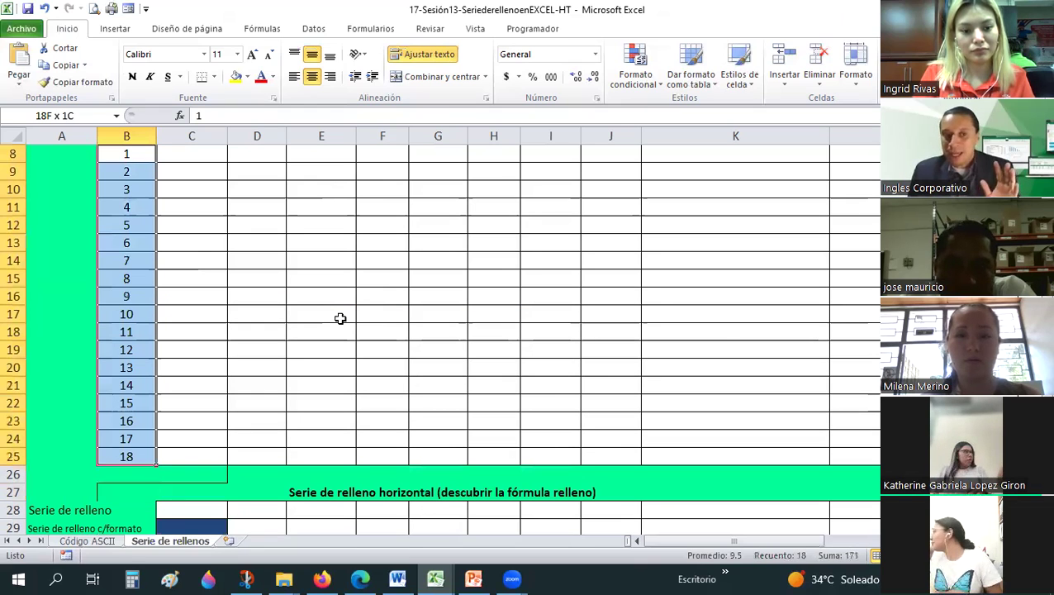
pyautogui.hotkey('shift', 'BackSpace')
pyautogui.press('Down')
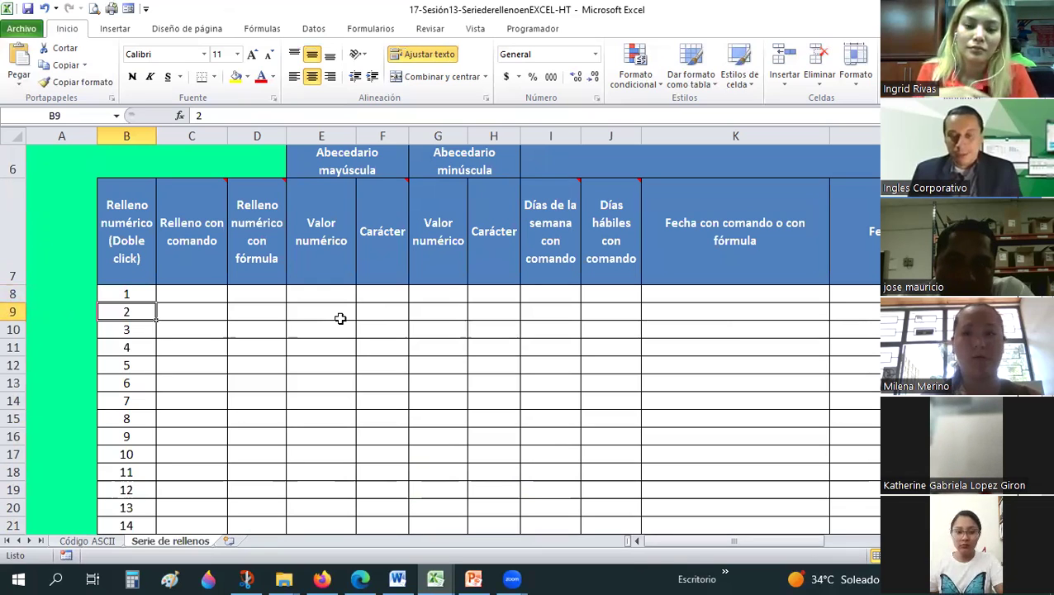
pyautogui.press('Down')
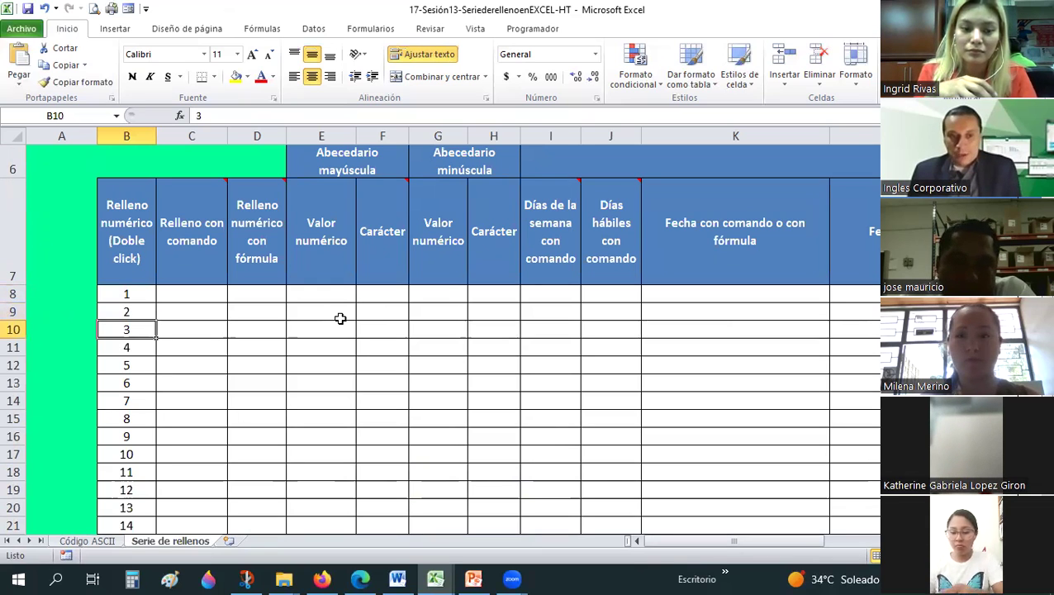
pyautogui.hotkey('shift', 'Down')
pyautogui.hotkey('shift', 'Down')
pyautogui.hotkey('shift', 'Down')
pyautogui.hotkey('shift', 'Down')
pyautogui.hotkey('shift', 'Down')
pyautogui.hotkey('shift', 'Down')
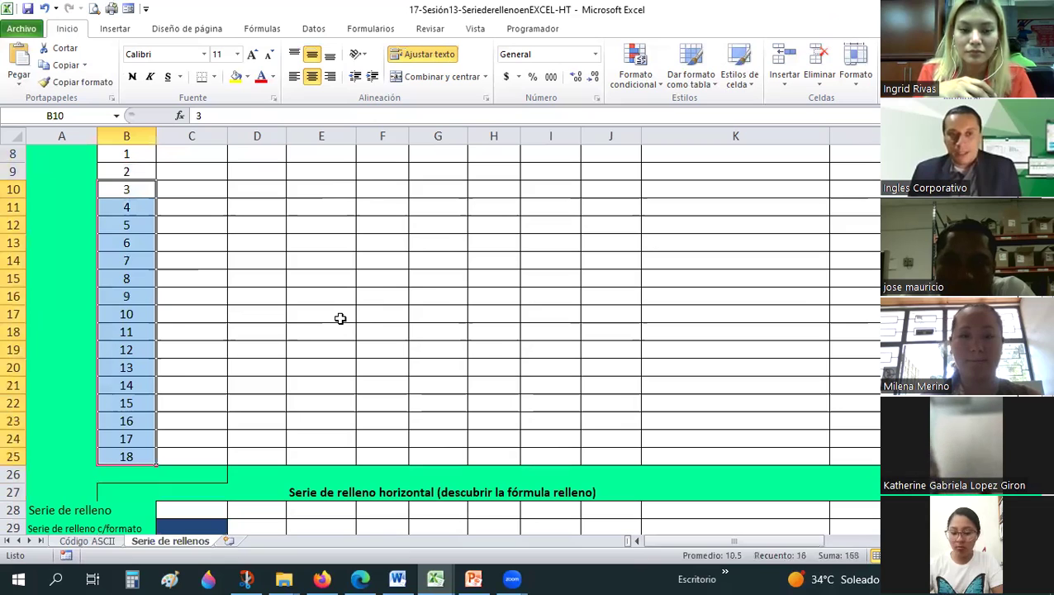
pyautogui.press('Delete')
# - Drag the 1, 2 pair down to refill column B with 1 through 18
pyautogui.hotkey('ctrl', 'Home')
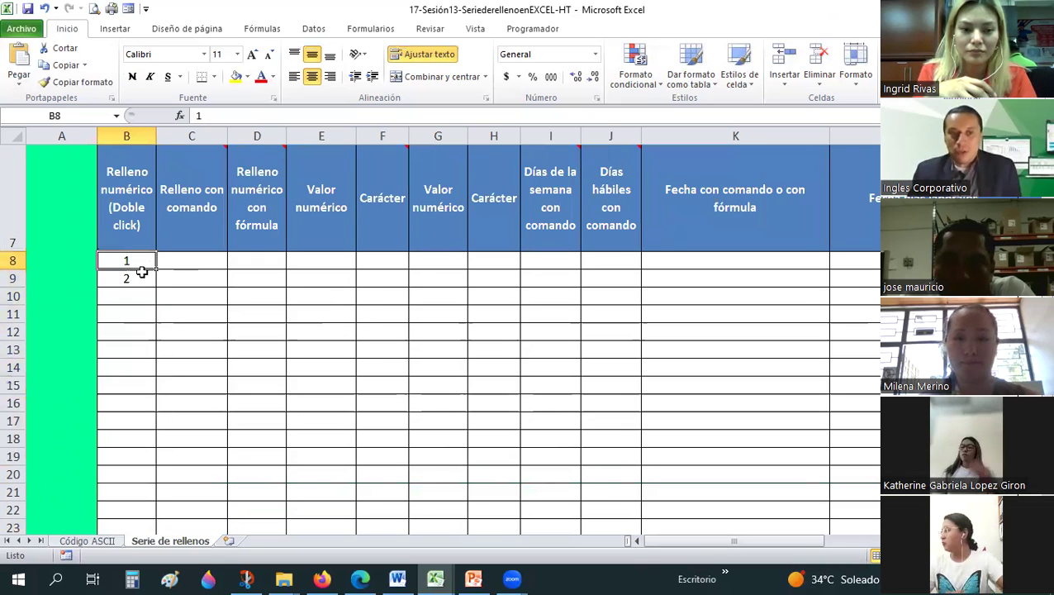
pyautogui.hotkey('shift', 'Down')
pyautogui.moveTo(156, 287)
pyautogui.mouseDown()
pyautogui.moveTo(135, 467)
pyautogui.moveTo(130, 457)
pyautogui.mouseUp()
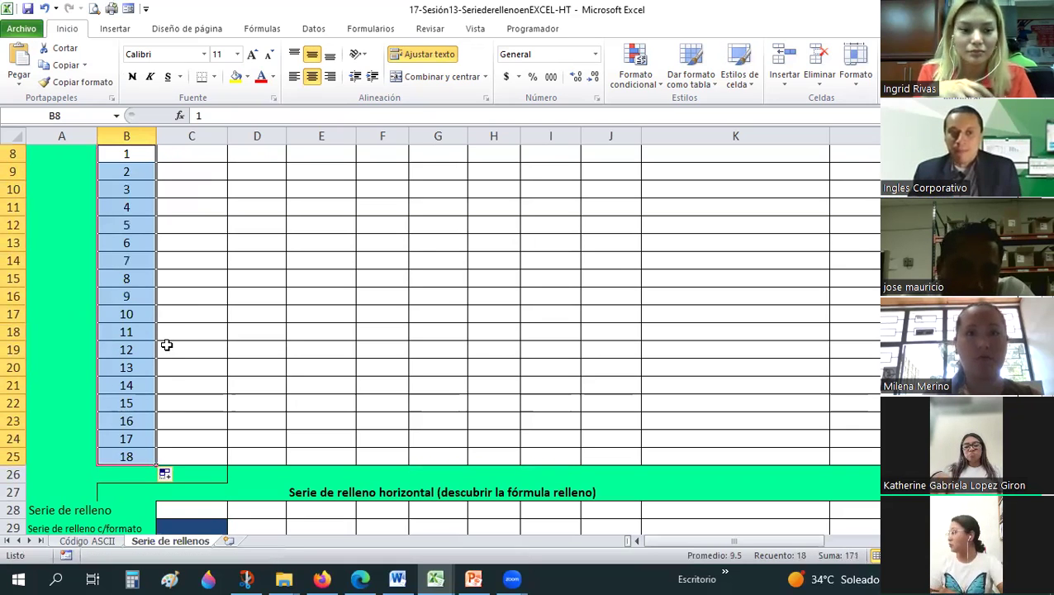
pyautogui.scroll(1, 166, 345)
# - Select the values below B8 and undo to remove the 2 to 18 series
pyautogui.click(175, 331)
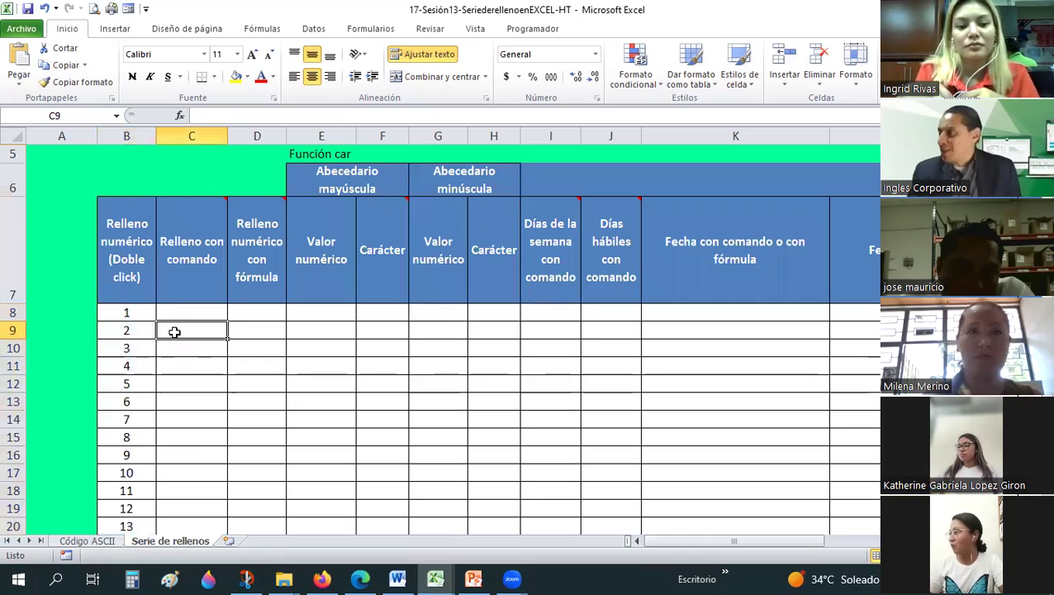
pyautogui.click(116, 332)
pyautogui.moveTo(123, 529); pyautogui.dragTo(122, 550)
pyautogui.moveTo(132, 476); pyautogui.dragTo(133, 460)
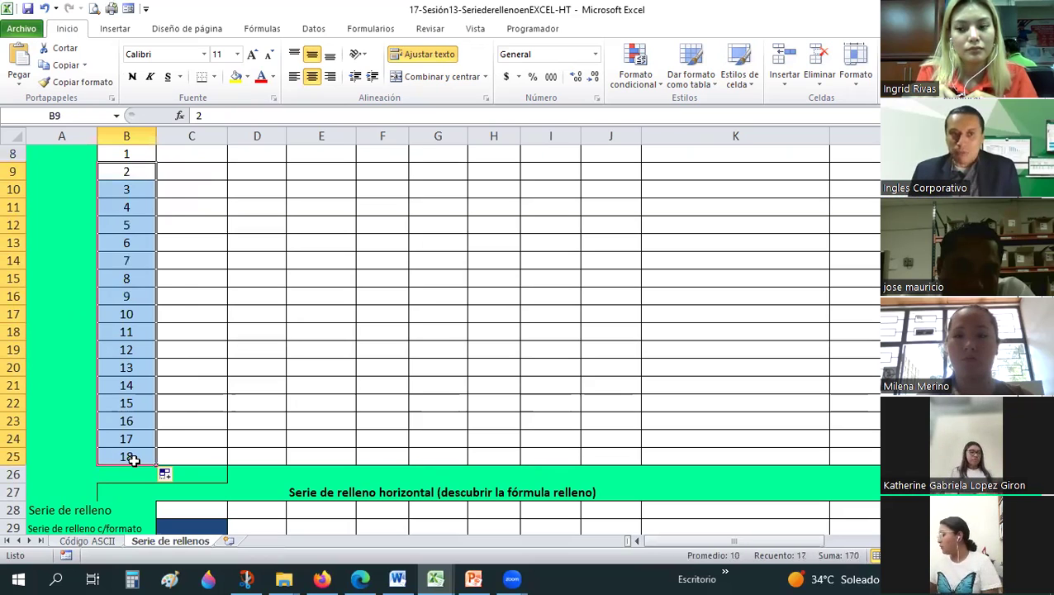
pyautogui.hotkey('ctrl', 'z')
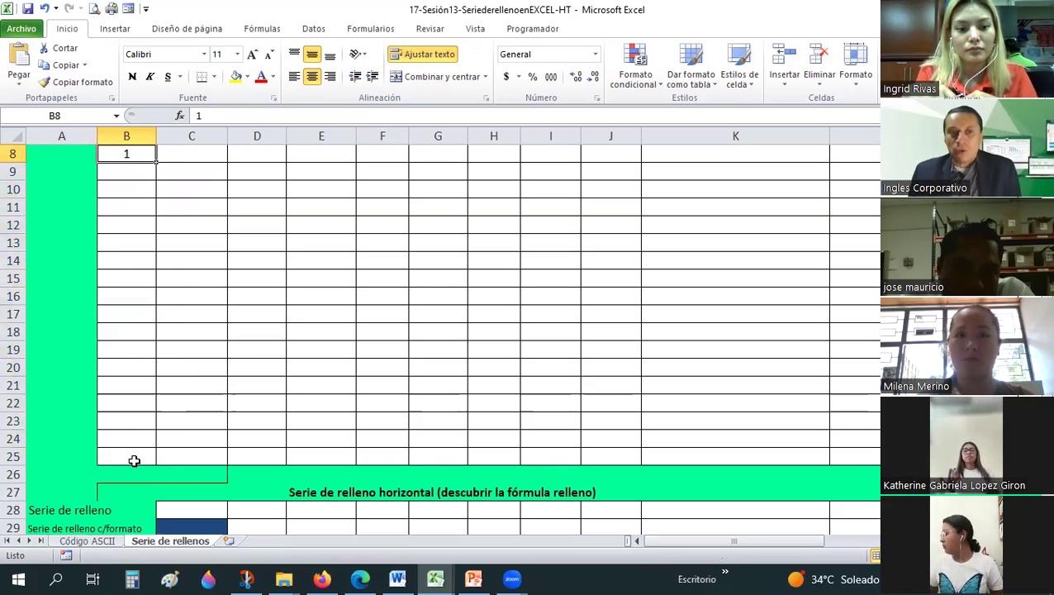
# - Enter 2 in B9, select B8:B9, start a drag fill, then undo it
pyautogui.press('Down')
pyautogui.write('2')
pyautogui.press('Return')
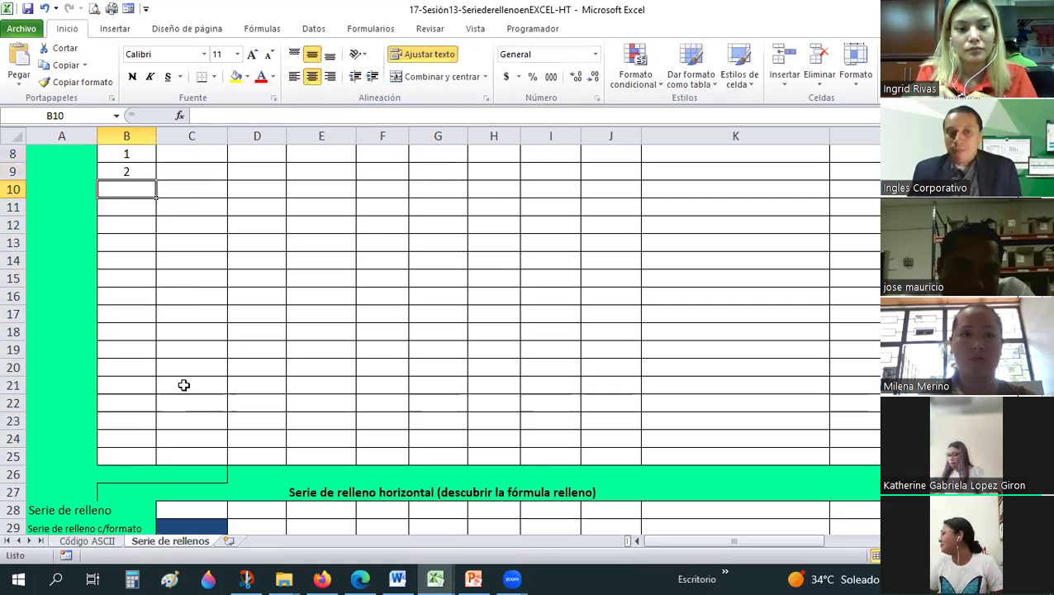
pyautogui.scroll(1, 143, 309)
pyautogui.click(141, 317)
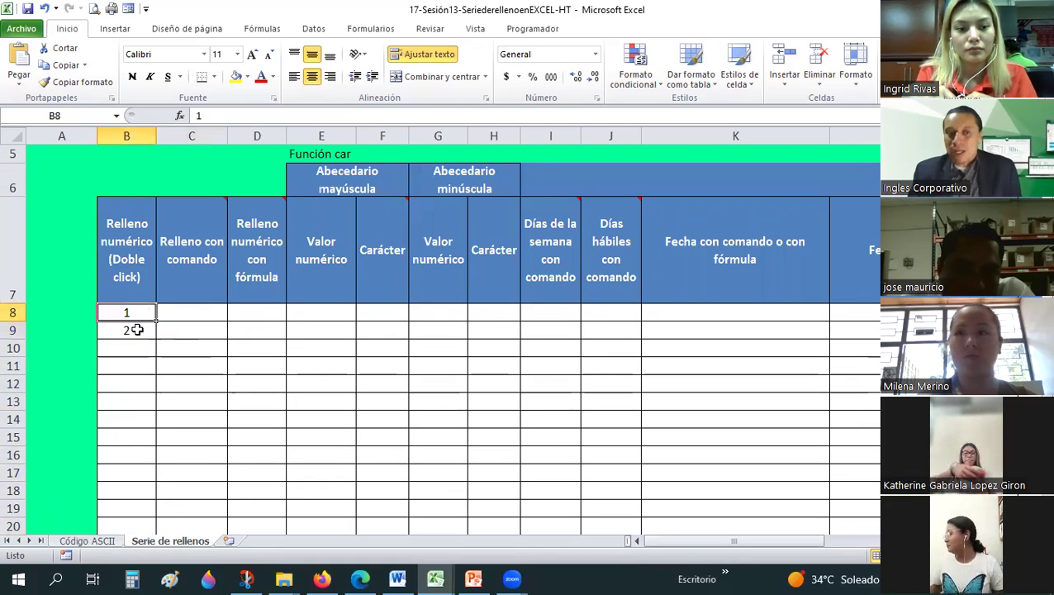
pyautogui.keyDown('shift'); pyautogui.click(137, 331); pyautogui.keyUp('shift')
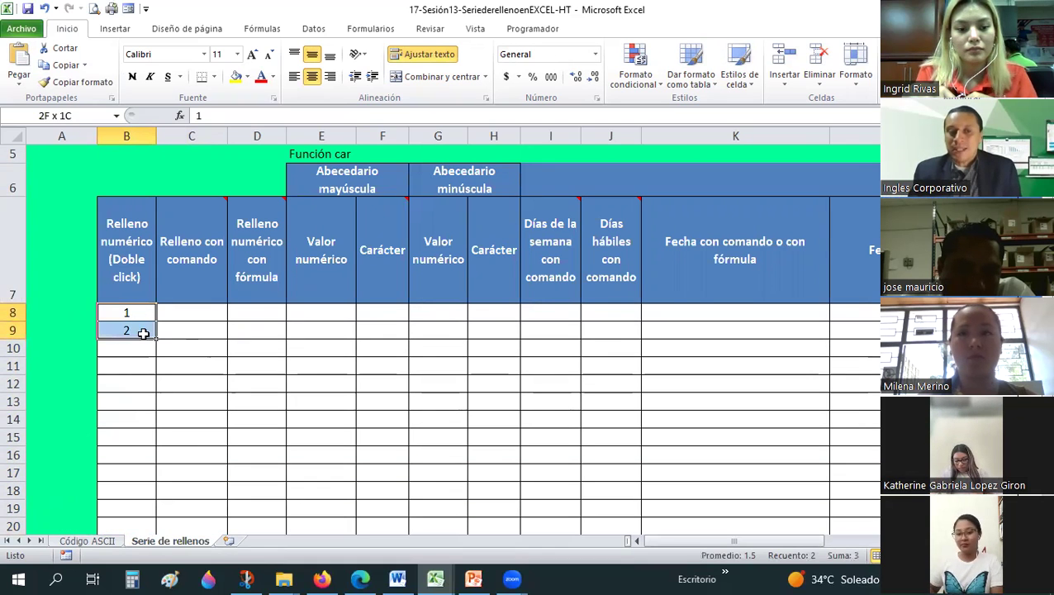
pyautogui.moveTo(157, 370)
pyautogui.mouseDown()
pyautogui.moveTo(138, 526)
pyautogui.moveTo(141, 455)
pyautogui.mouseUp()
pyautogui.hotkey('ctrl', 'z')
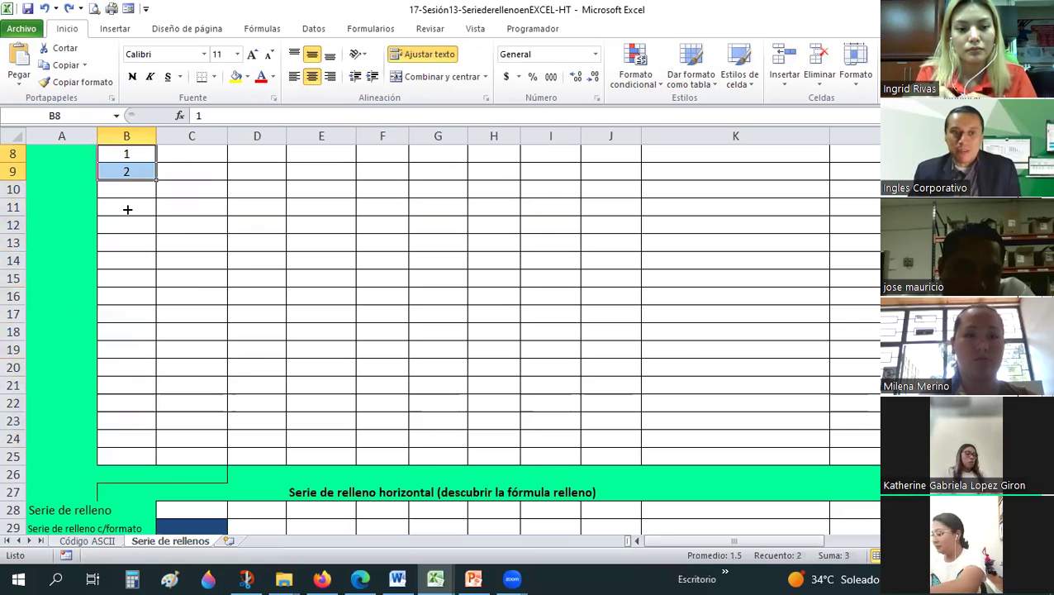
# - Double-click the fill handle to extend the 1, 2 series down to B25
pyautogui.keyDown('ctrl'); pyautogui.scroll(3, 566, 498); pyautogui.keyUp('ctrl')
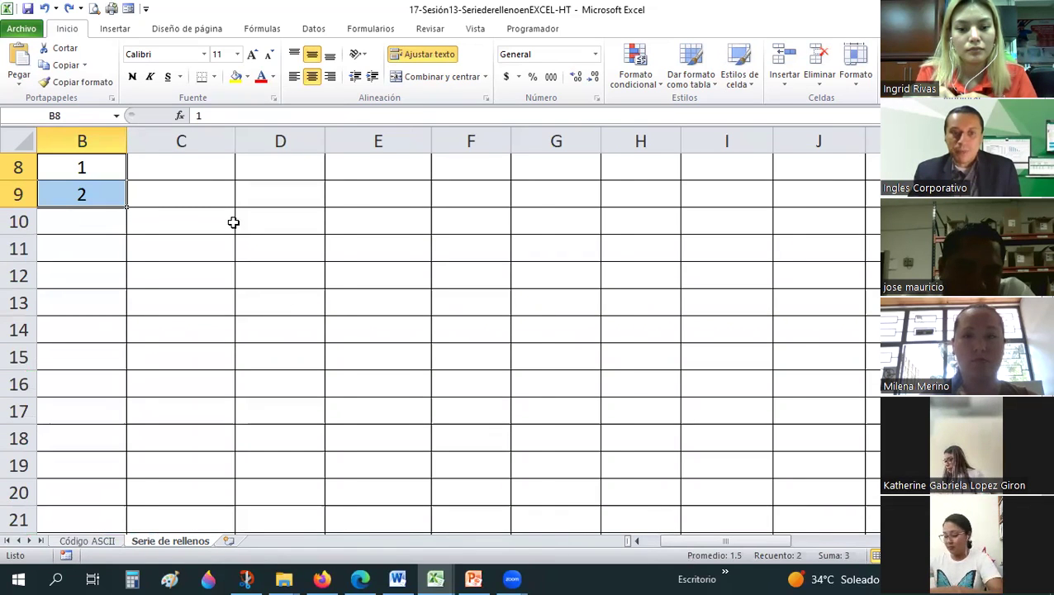
pyautogui.hscroll(-1, 234, 222)
pyautogui.doubleClick(235, 208)
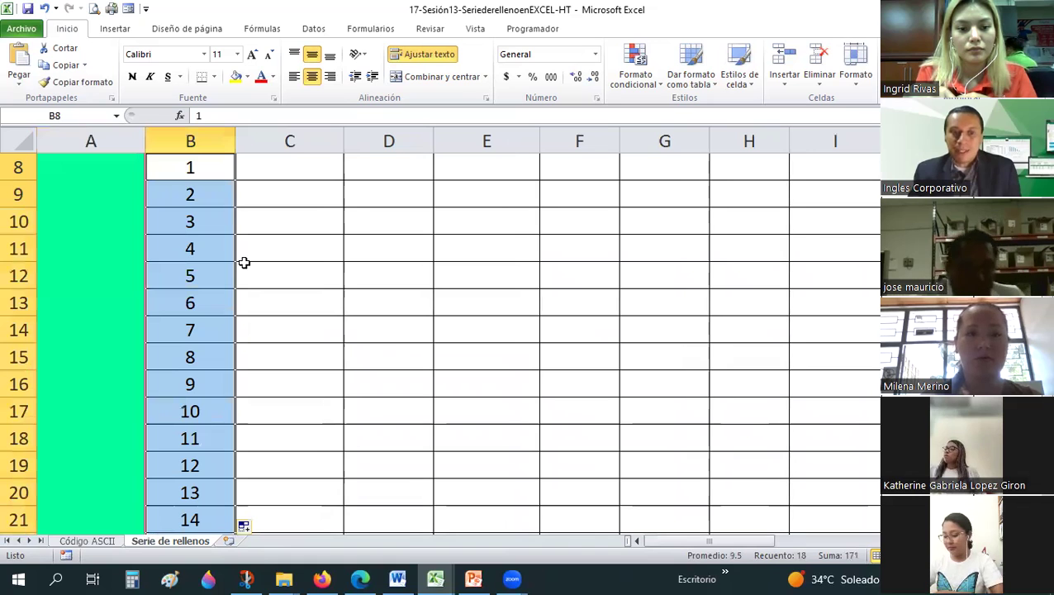
pyautogui.scroll(-2, 244, 263)
pyautogui.keyDown('ctrl'); pyautogui.scroll(-1, 244, 263); pyautogui.keyUp('ctrl')
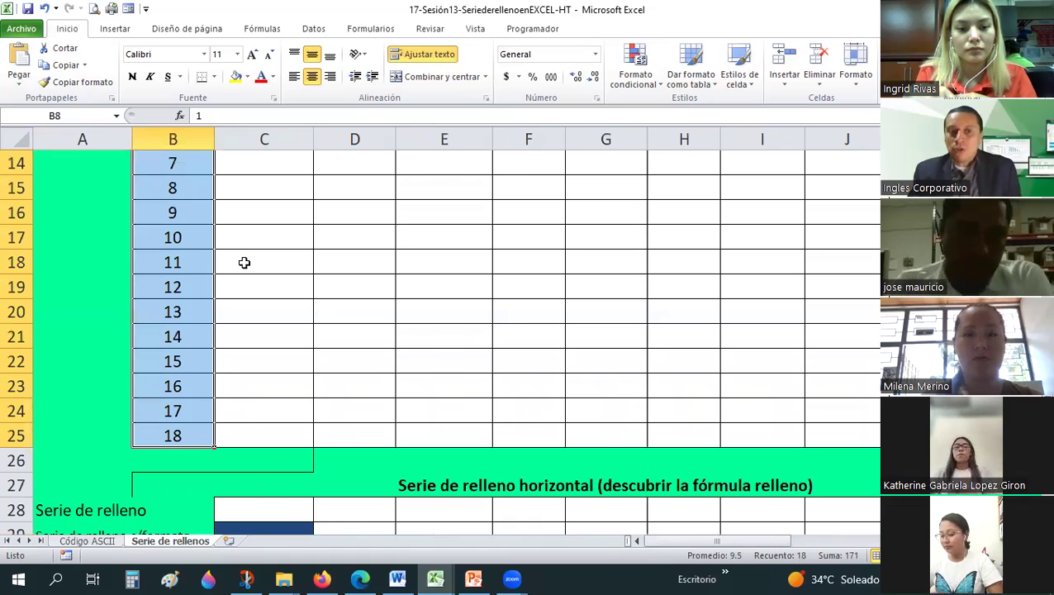
pyautogui.keyDown('ctrl'); pyautogui.scroll(-1, 244, 263); pyautogui.keyUp('ctrl')
pyautogui.keyDown('ctrl'); pyautogui.scroll(-1, 244, 263); pyautogui.keyUp('ctrl')
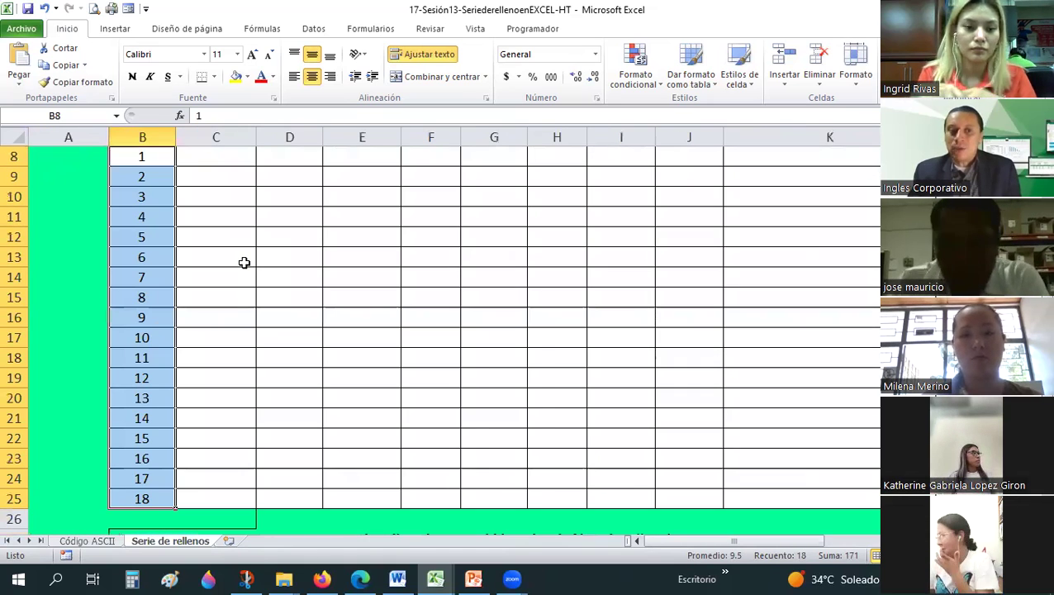
pyautogui.scroll(1, 245, 263)
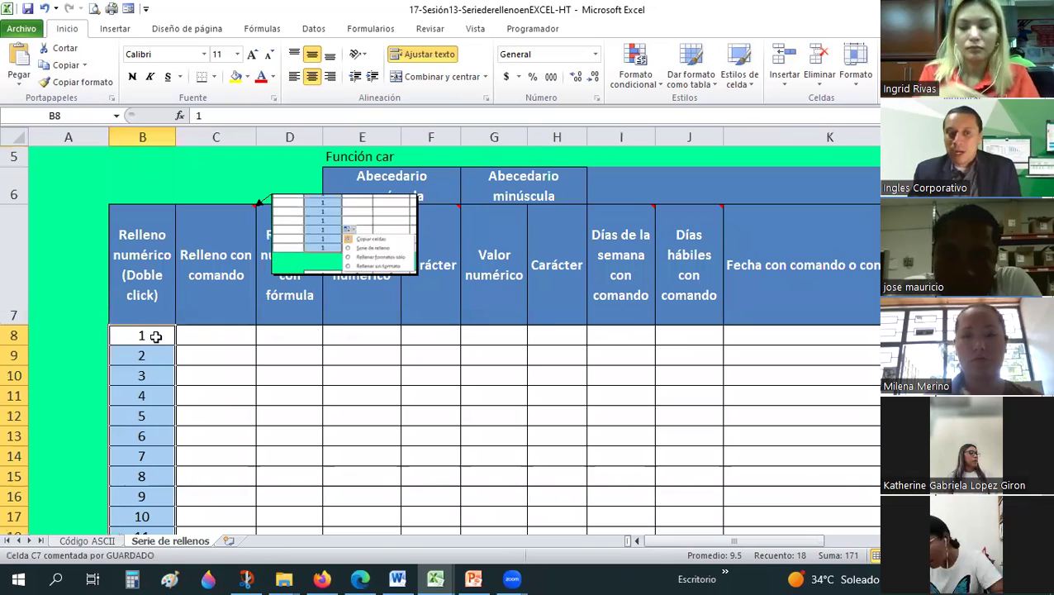
# - Select B8:B25 and delete all the numbers in the column
pyautogui.click(149, 339)
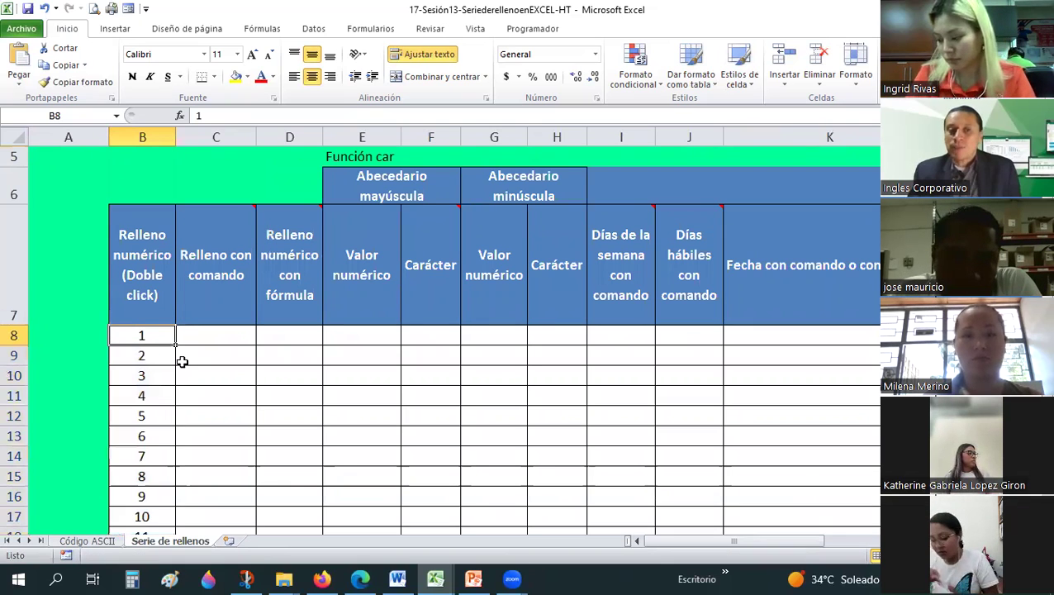
pyautogui.press('Down')
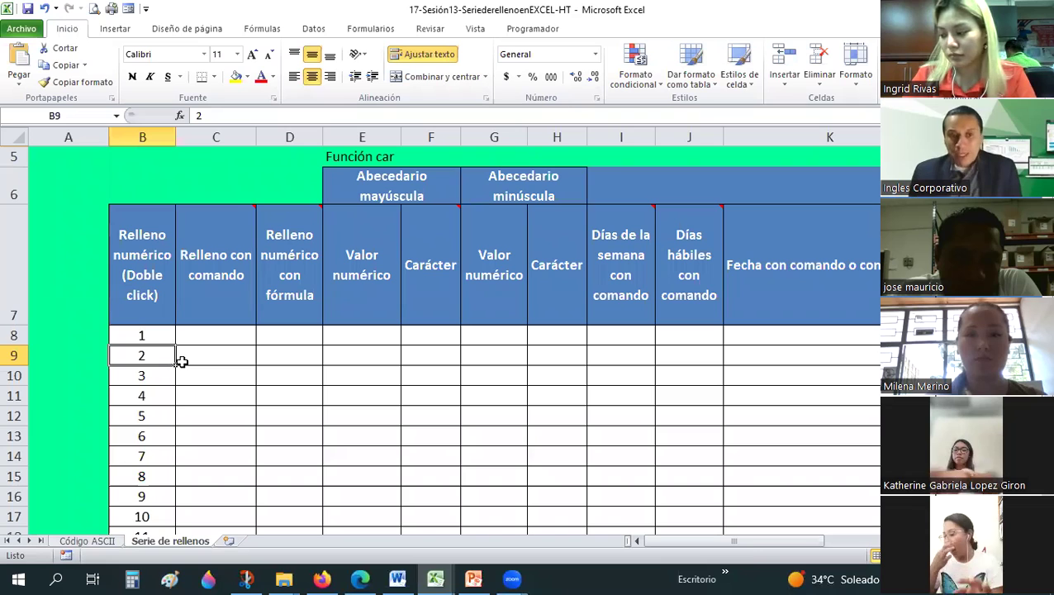
pyautogui.press('Up')
pyautogui.hotkey('shift', 'Down')
pyautogui.hotkey('shift', 'Down')
pyautogui.hotkey('shift', 'Down')
pyautogui.hotkey('shift', 'Down')
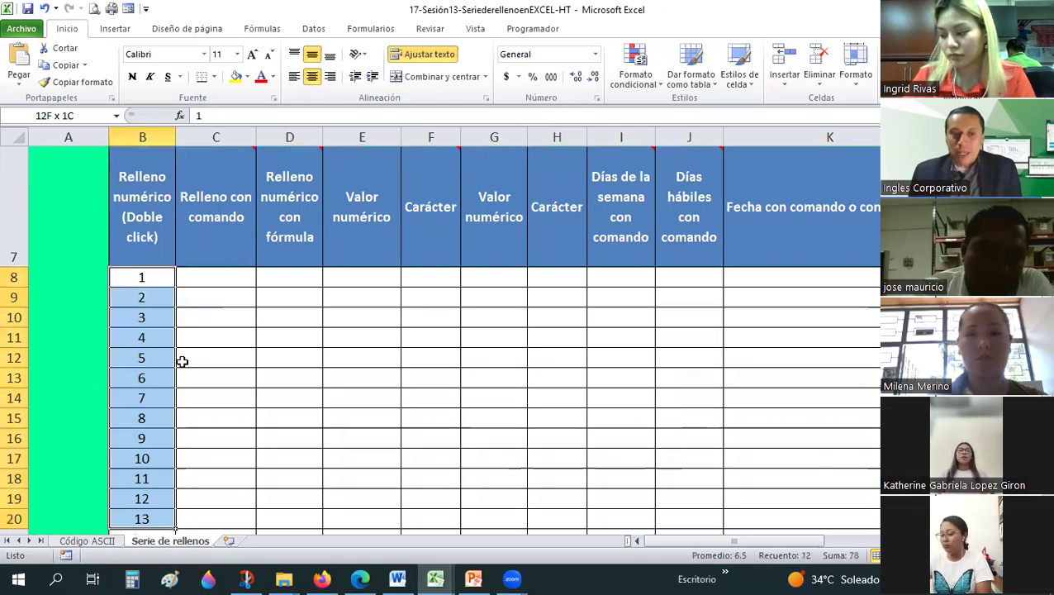
pyautogui.hotkey('shift', 'Down')
pyautogui.hotkey('shift', 'Down')
pyautogui.hotkey('shift', 'Down')
pyautogui.hotkey('shift', 'Down')
pyautogui.press('Delete')
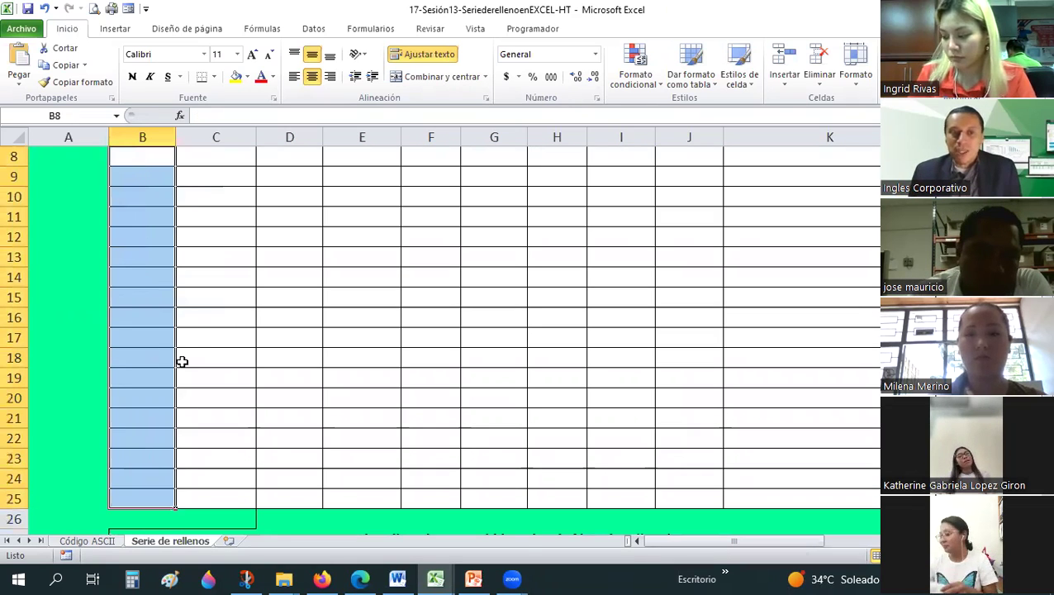
# - Enter 1 in B8 and double-click the fill handle to copy it through B25
pyautogui.press('Up')
pyautogui.press('Down')
pyautogui.write('1')
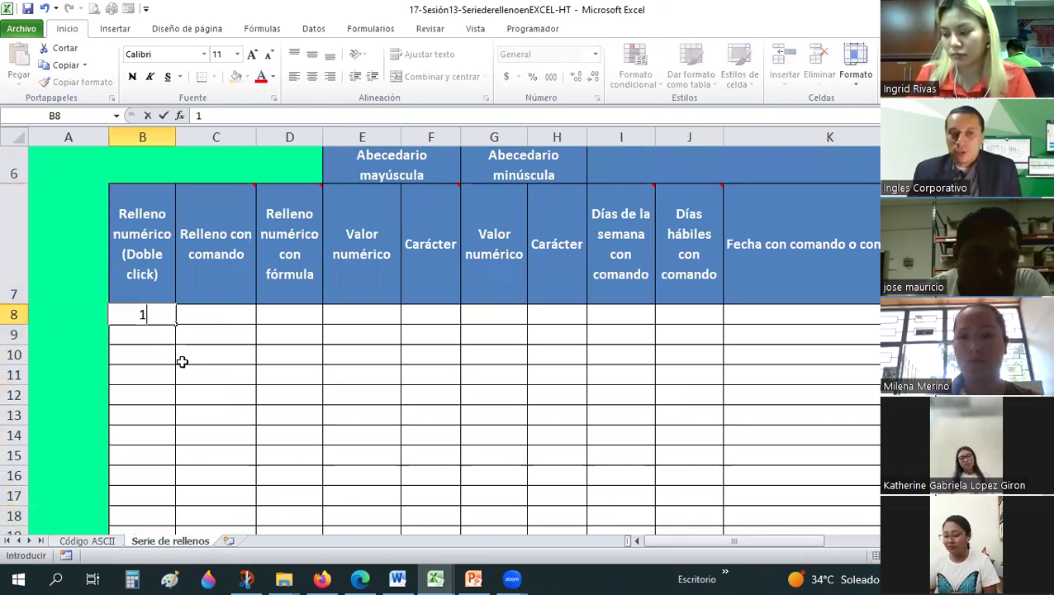
pyautogui.press('Return')
pyautogui.click(176, 322)
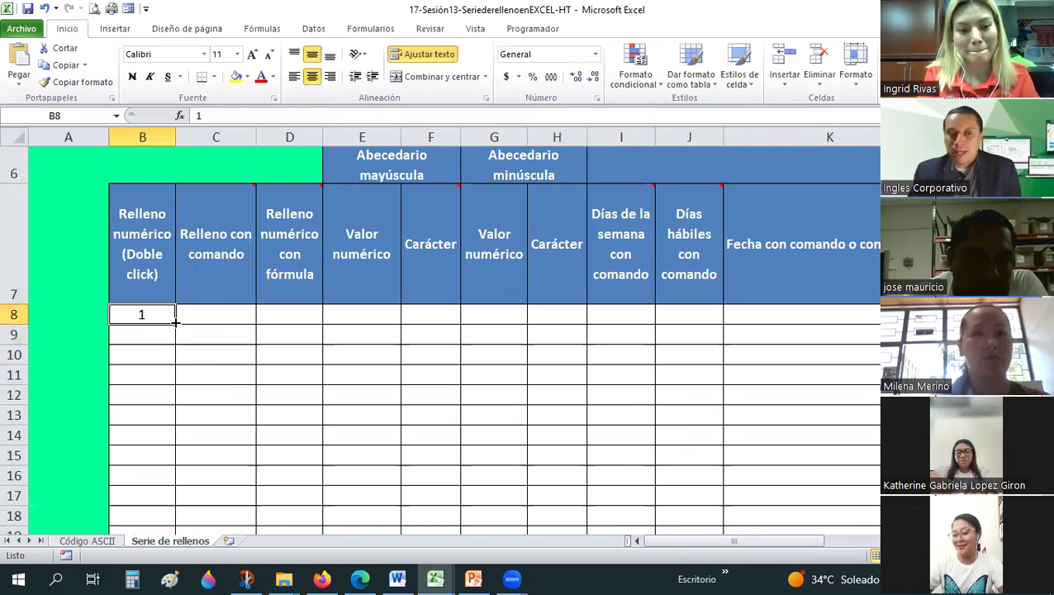
pyautogui.doubleClick(176, 322)
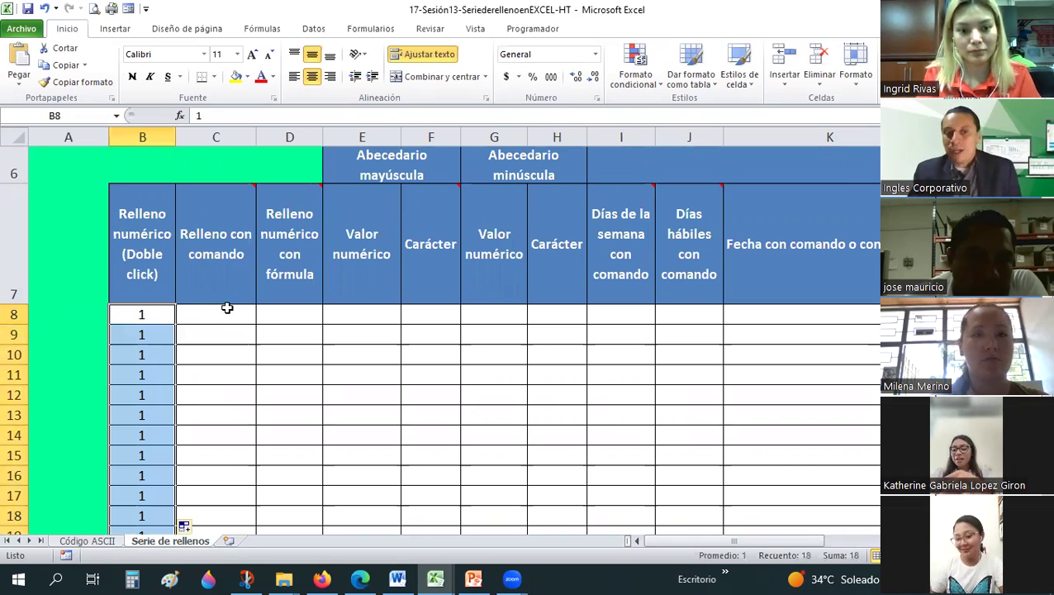
pyautogui.scroll(-3, 227, 307)
pyautogui.scroll(1, 228, 307)
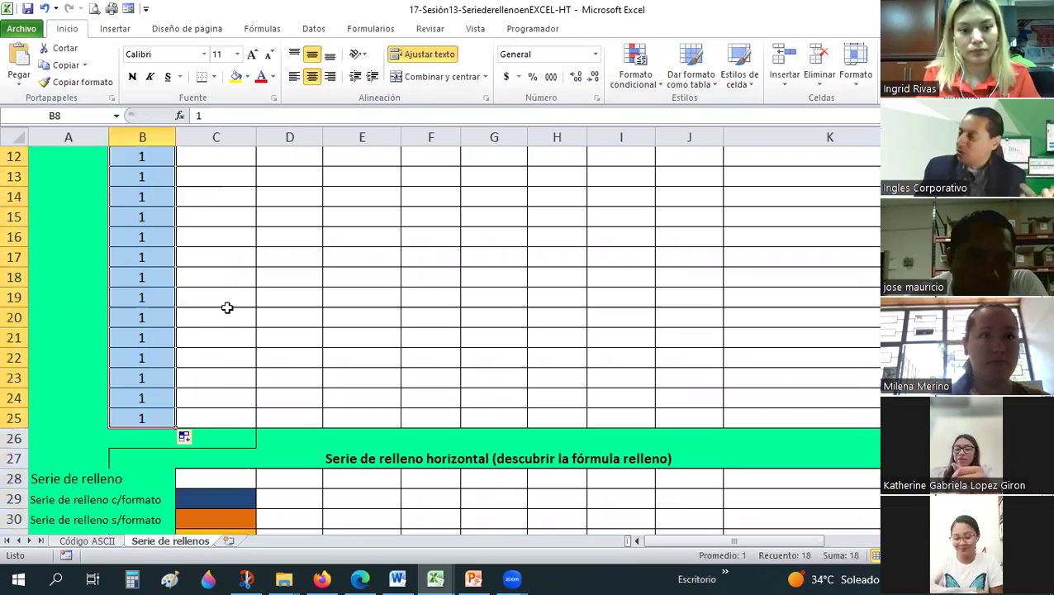
pyautogui.scroll(2, 227, 307)
pyautogui.moveTo(225, 303)
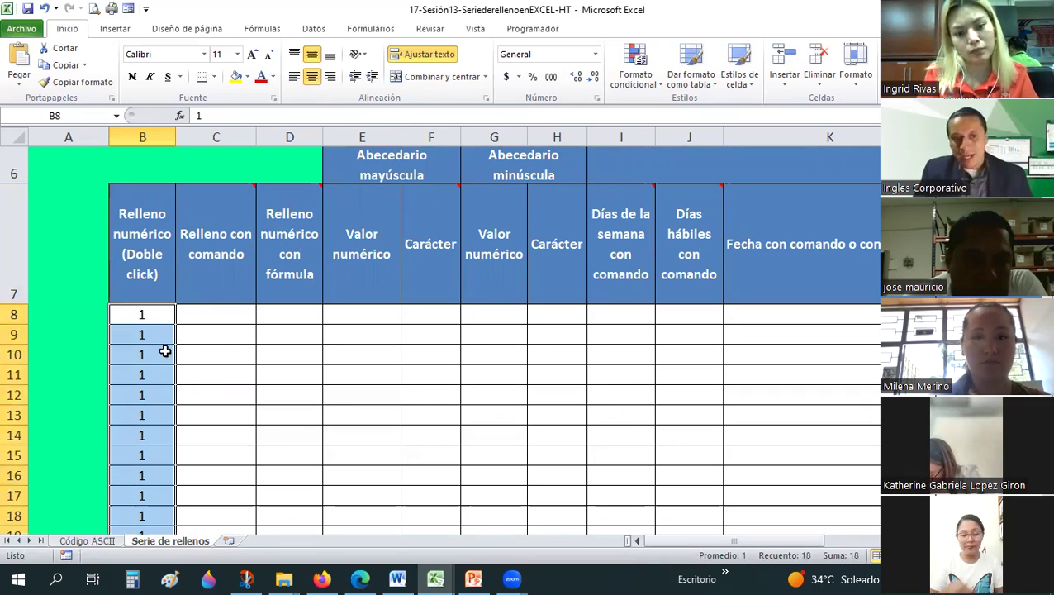
pyautogui.click(143, 316)
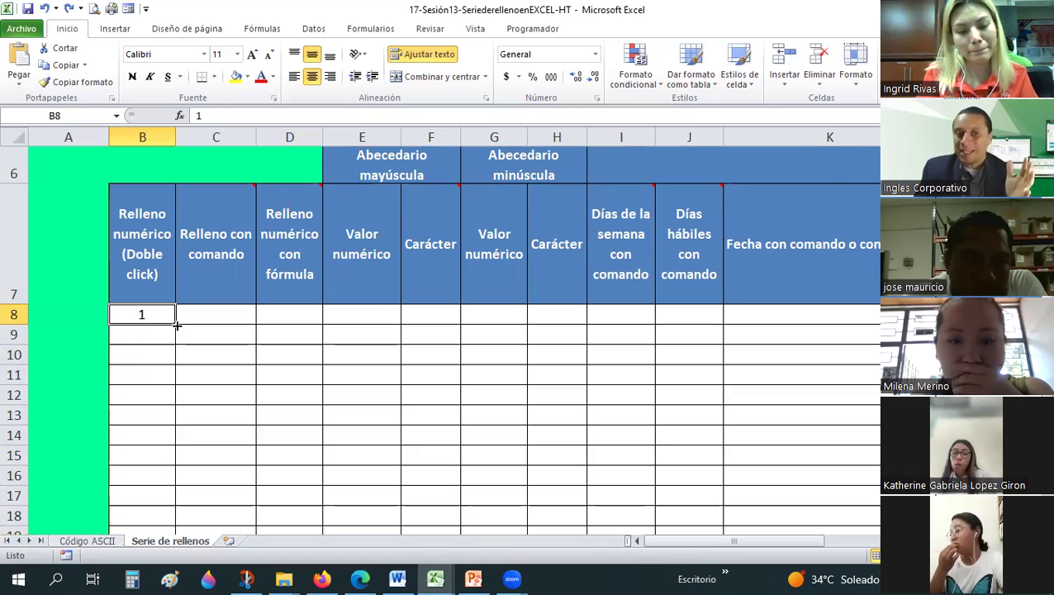
pyautogui.doubleClick(175, 324)
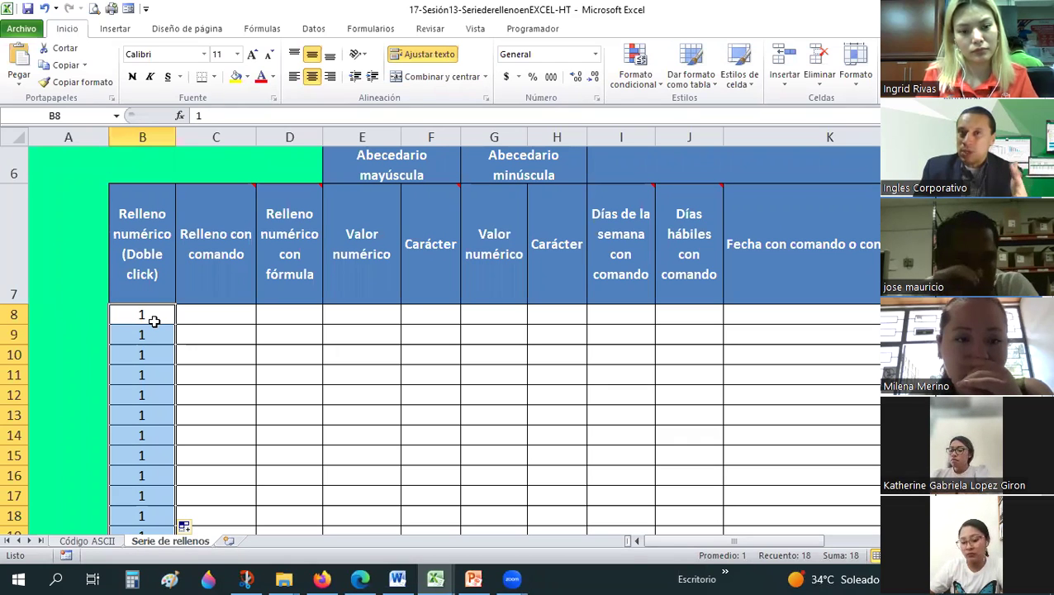
pyautogui.scroll(-1, 153, 356)
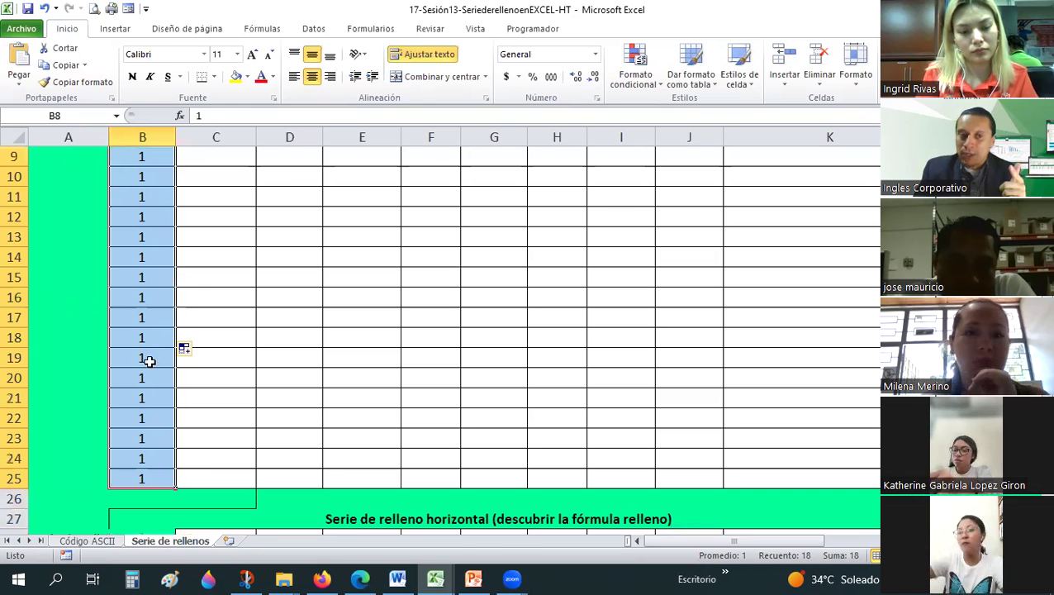
pyautogui.scroll(2, 147, 360)
pyautogui.scroll(-2, 150, 356)
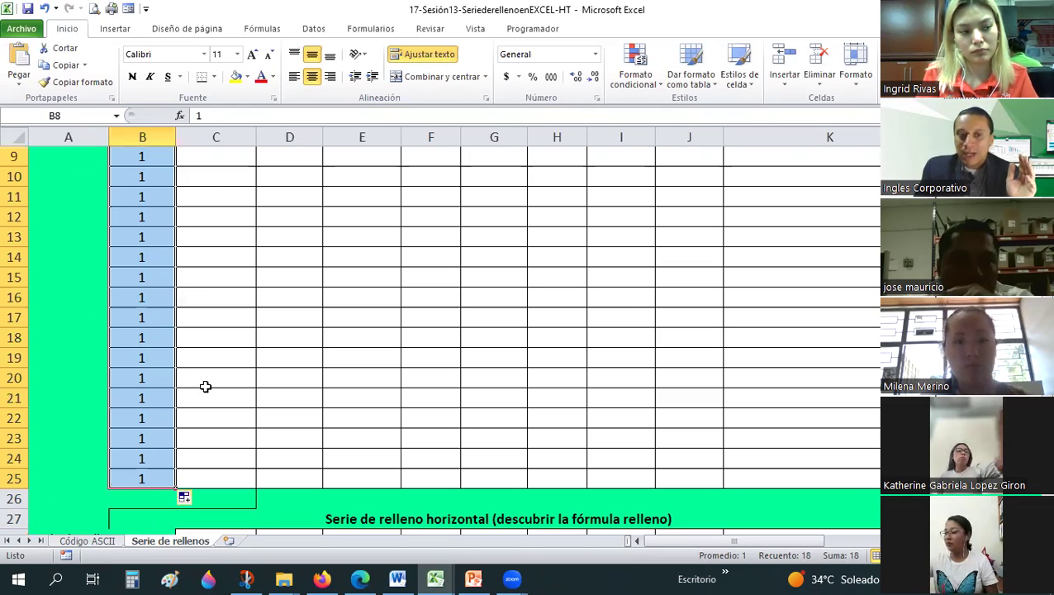
pyautogui.scroll(2, 219, 376)
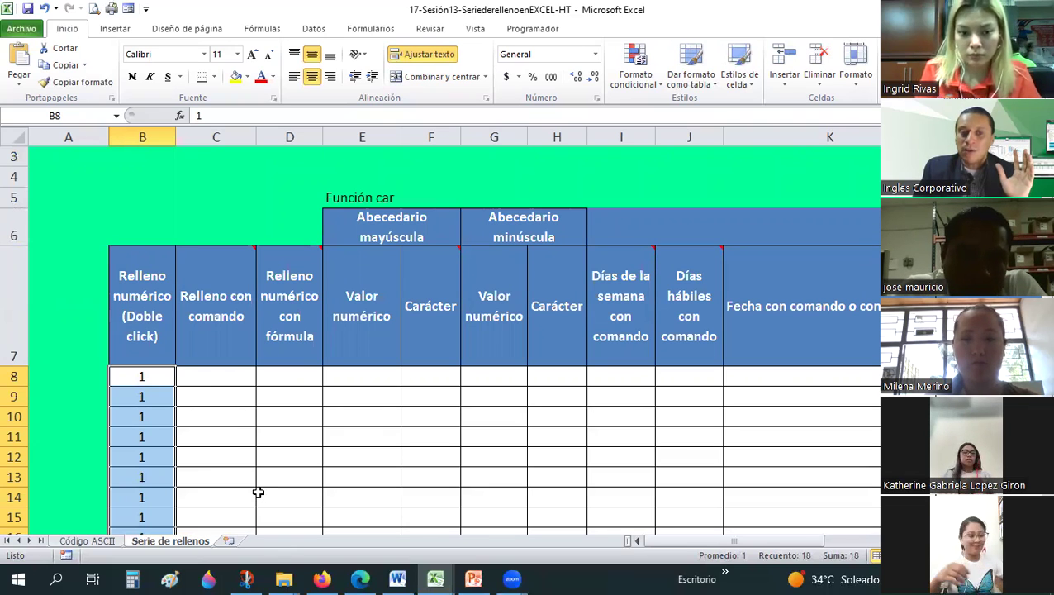
pyautogui.scroll(-2, 269, 486)
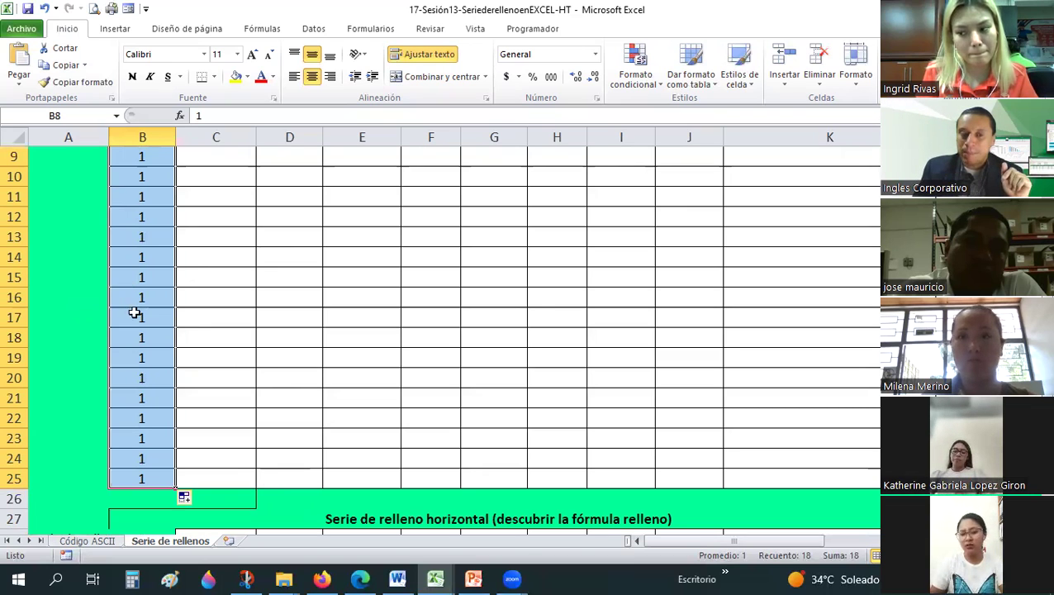
pyautogui.scroll(1, 135, 314)
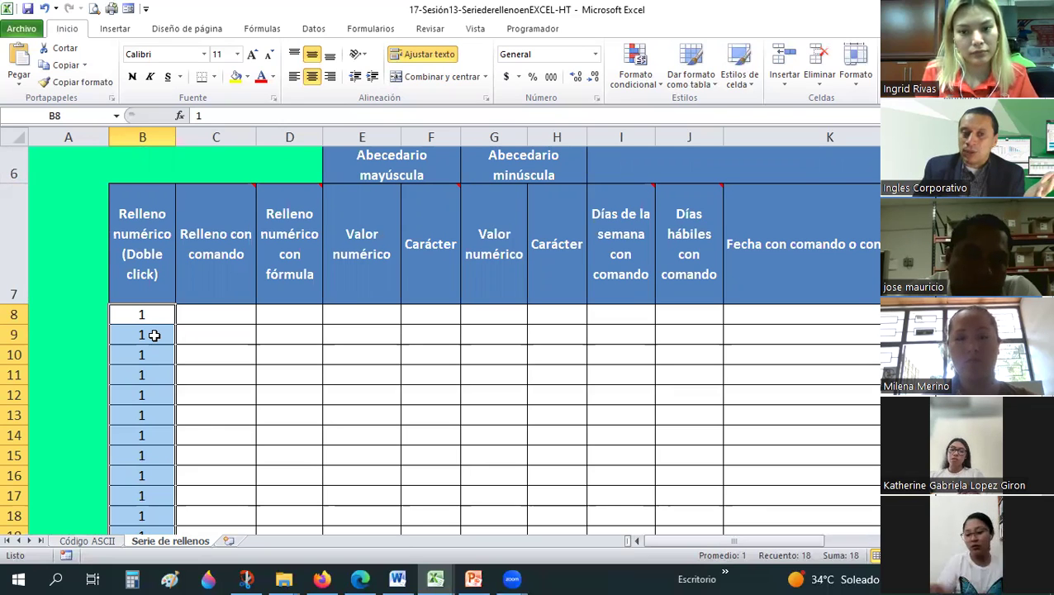
pyautogui.scroll(-1, 154, 334)
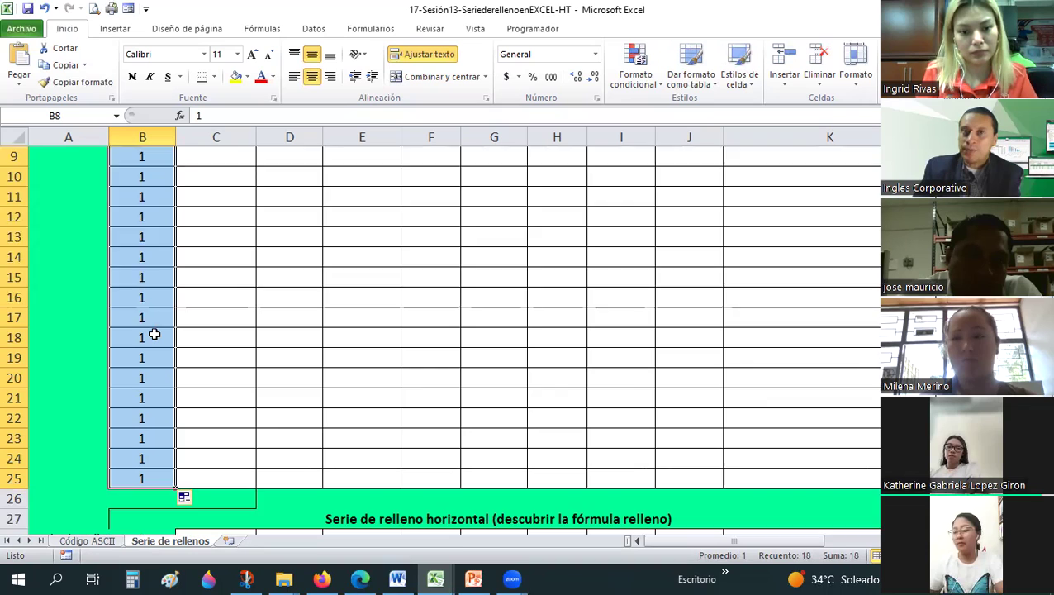
pyautogui.scroll(1, 154, 334)
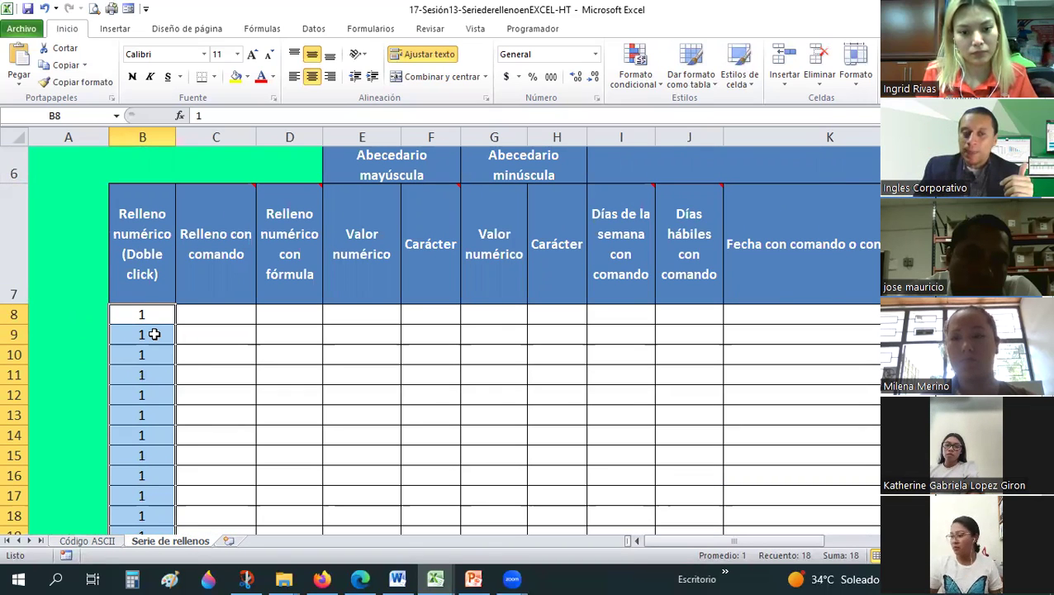
# - Replace the repeated 1s with 2 in B9 and double-click-fill B8:B9 down column B
pyautogui.press('Down')
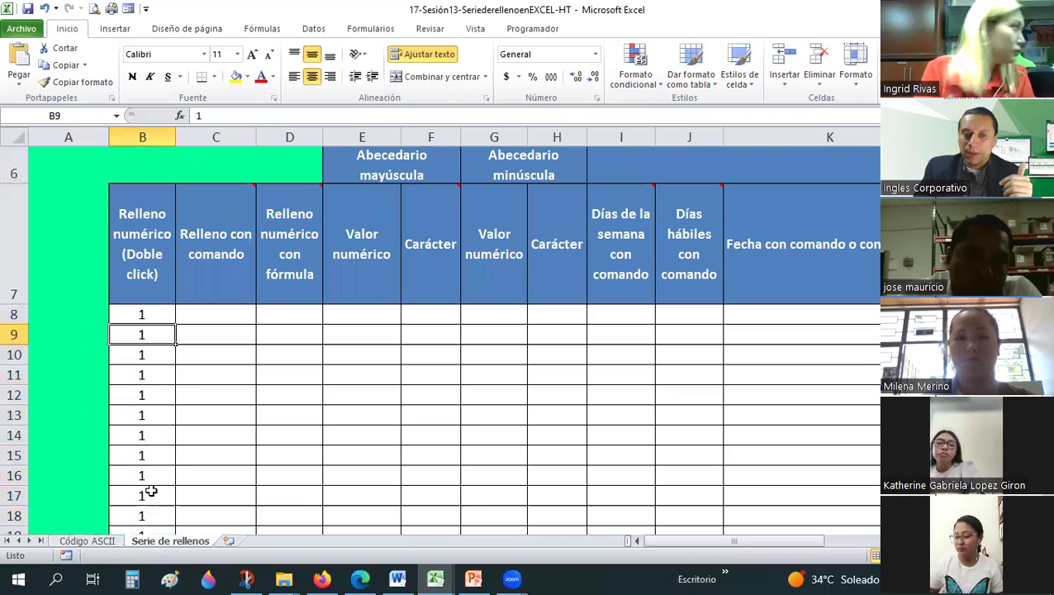
pyautogui.hotkey('shift', 'Down')
pyautogui.hotkey('shift', 'Down')
pyautogui.hotkey('shift', 'Down')
pyautogui.hotkey('shift', 'Down')
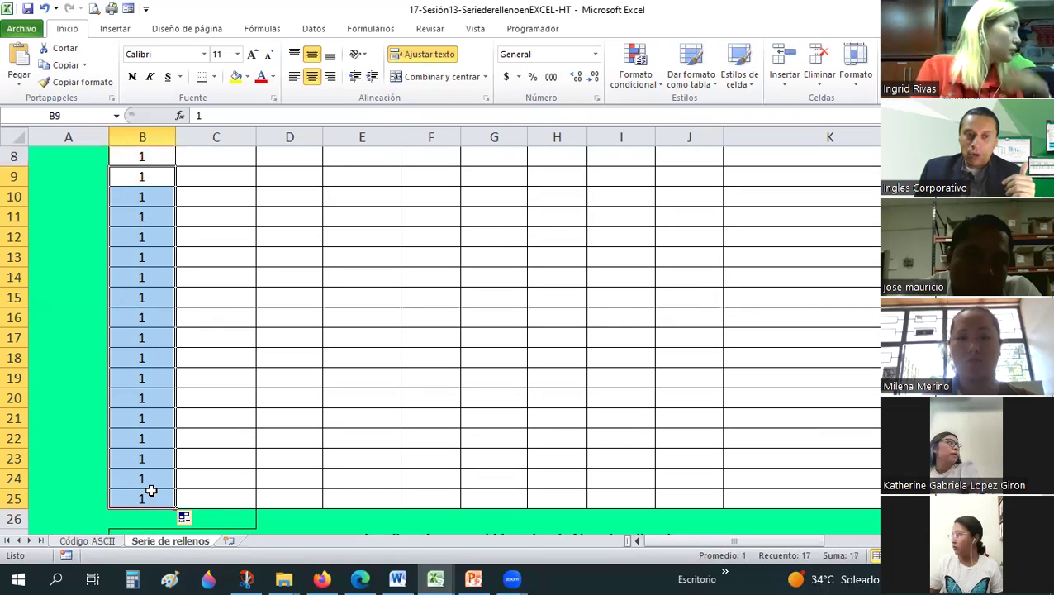
pyautogui.hotkey('ctrl', 'z')
pyautogui.write('2')
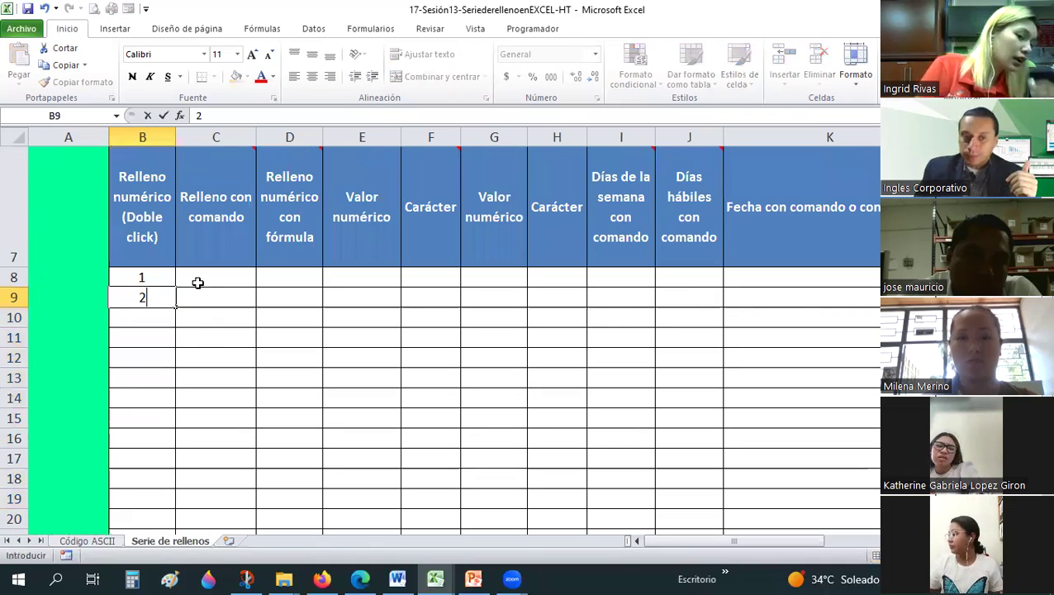
pyautogui.press('Return')
pyautogui.click(153, 278)
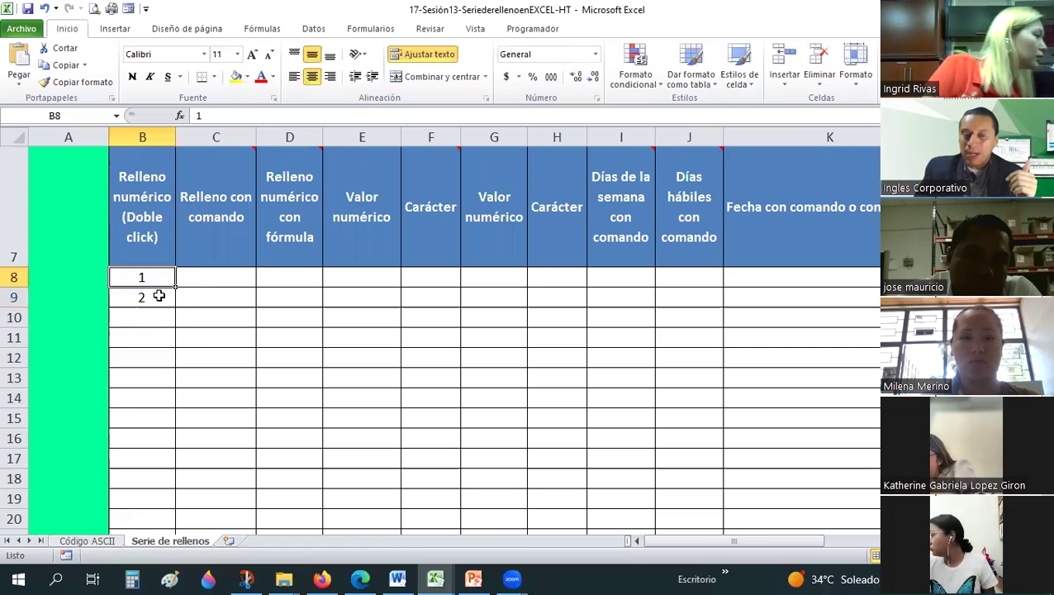
pyautogui.keyDown('shift'); pyautogui.click(158, 296); pyautogui.keyUp('shift')
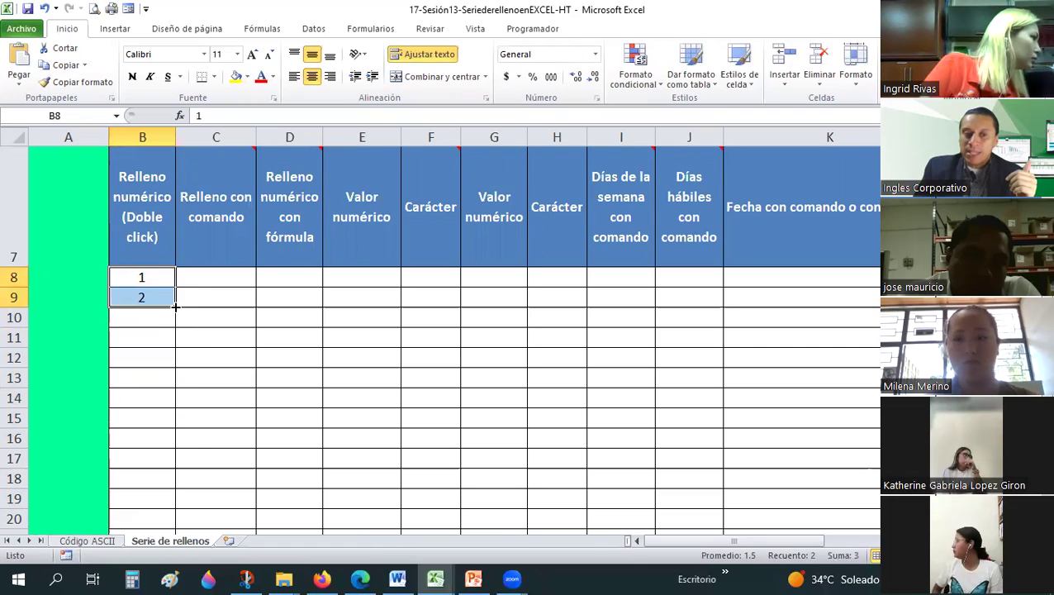
pyautogui.doubleClick(175, 307)
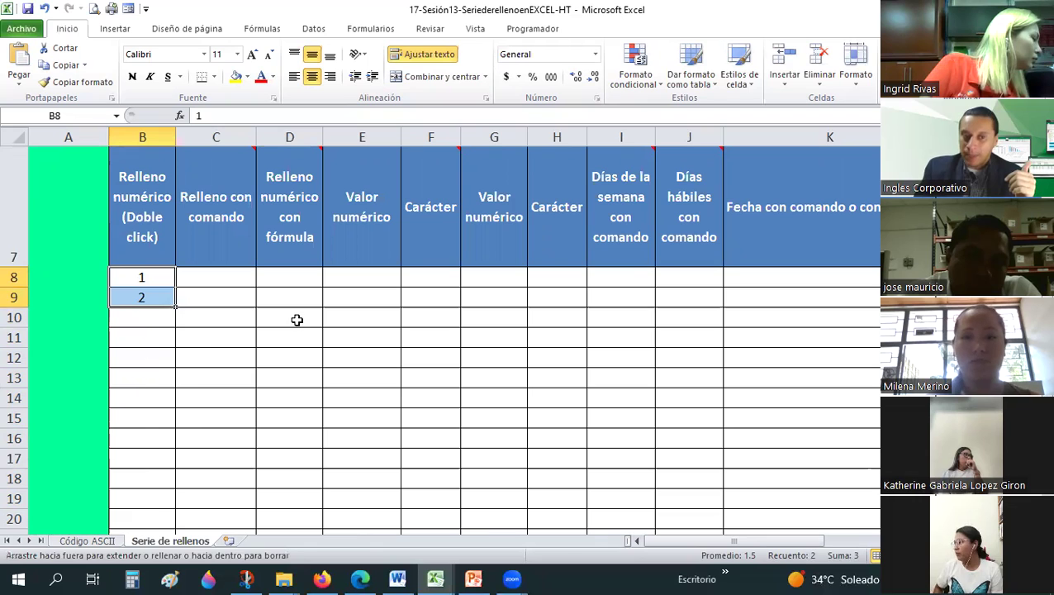
# - Check the filled values, 16 in B23 and 18 in B25, and select B8:B25
pyautogui.click(297, 320)
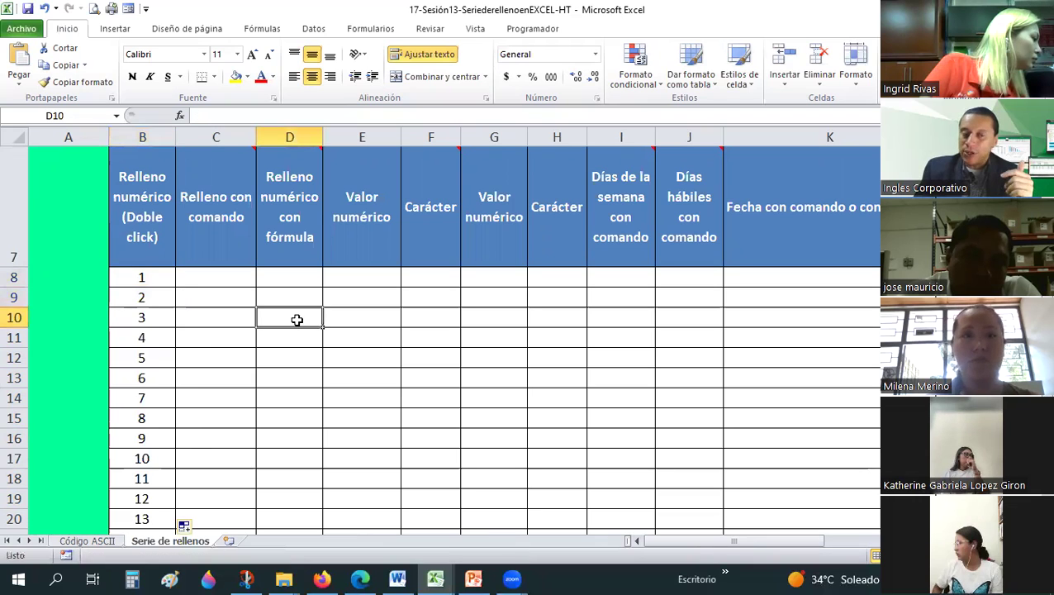
pyautogui.click(139, 277)
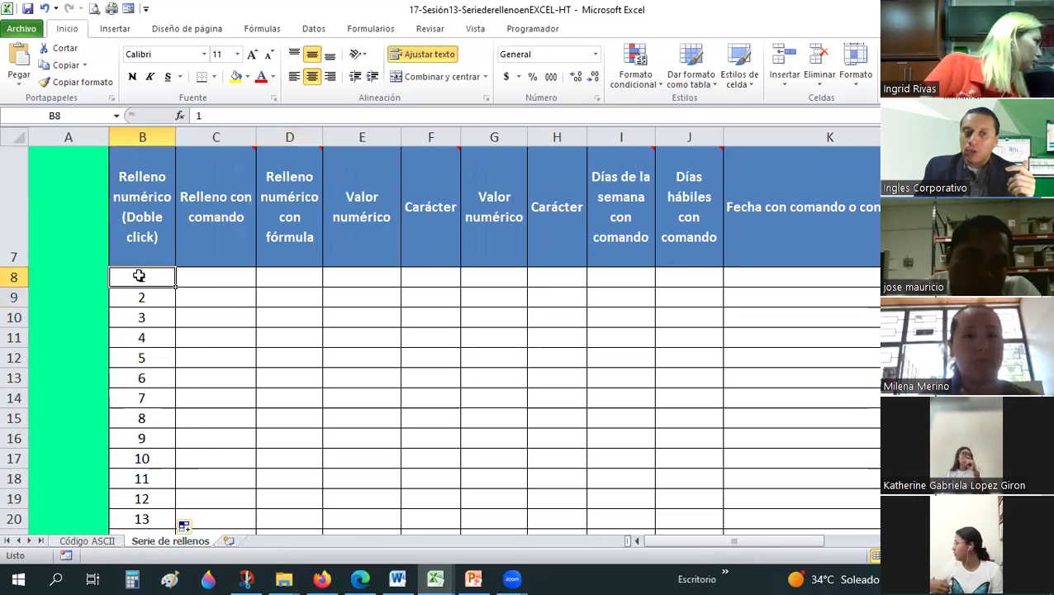
pyautogui.moveTo(136, 296); pyautogui.dragTo(136, 298)
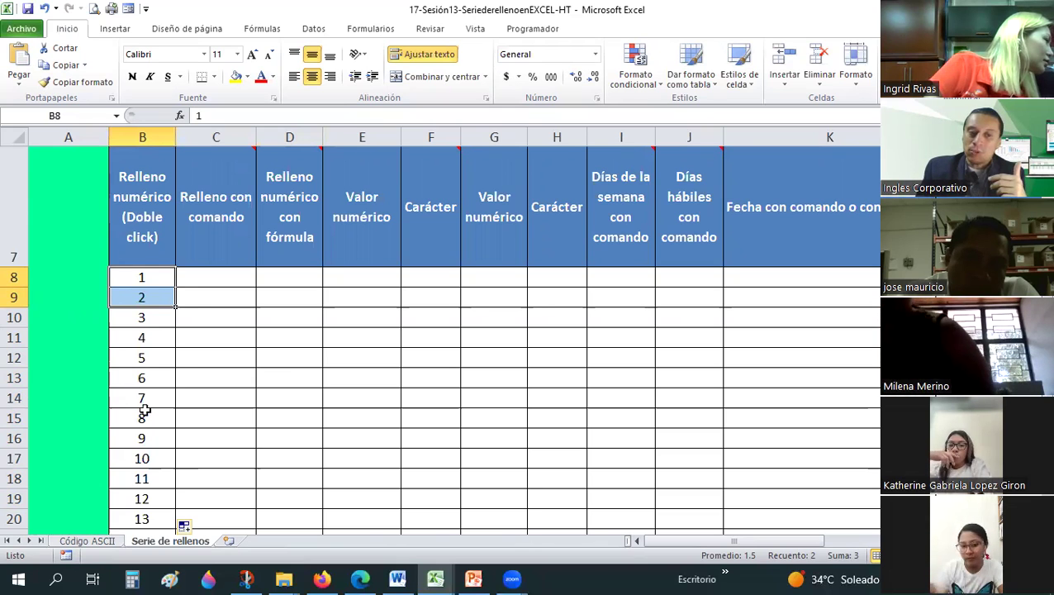
pyautogui.scroll(-2, 142, 413)
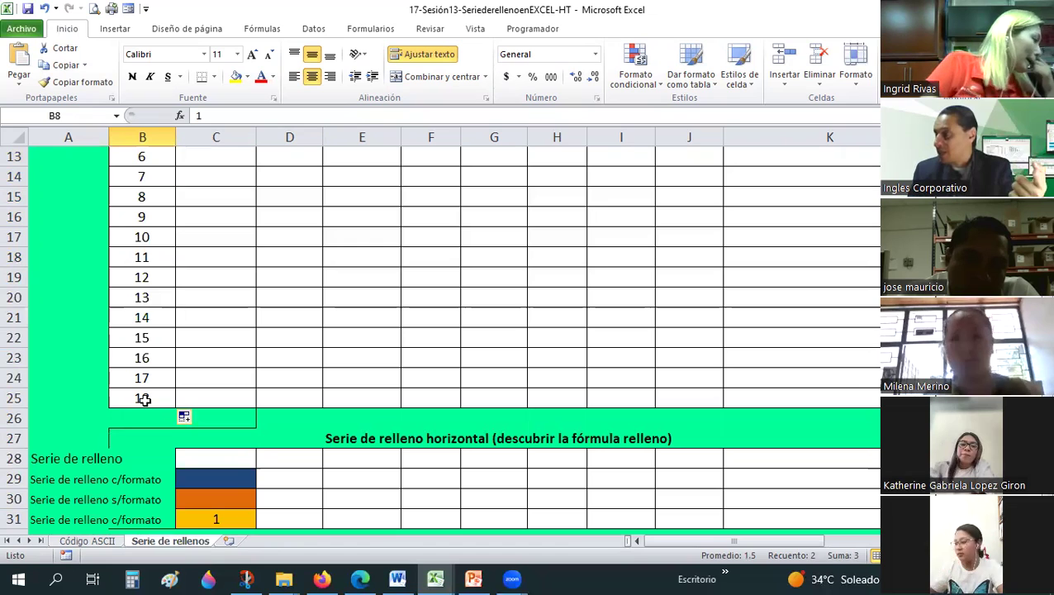
pyautogui.click(144, 399)
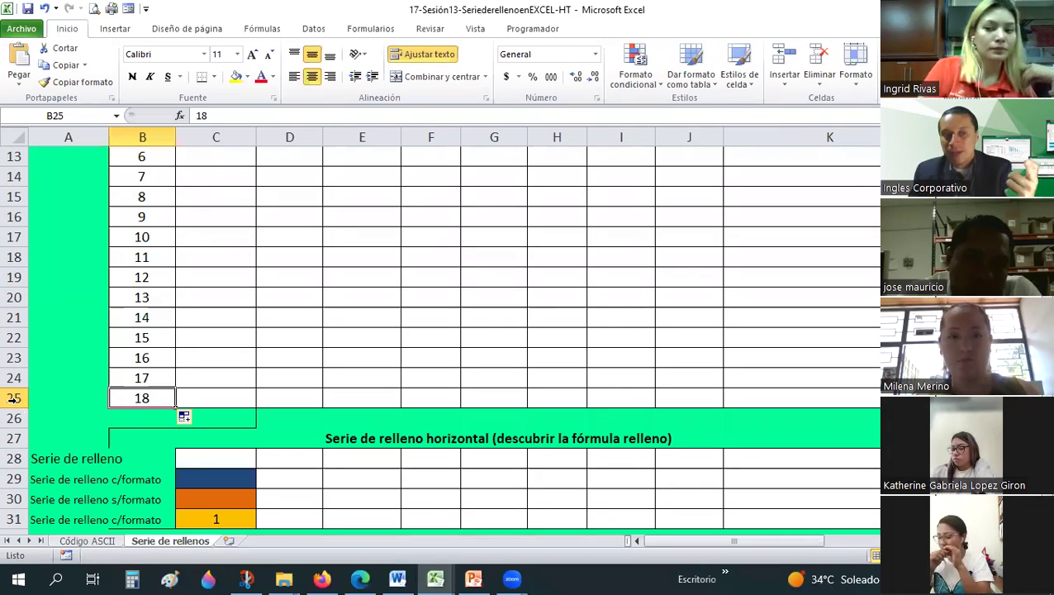
pyautogui.click(165, 351)
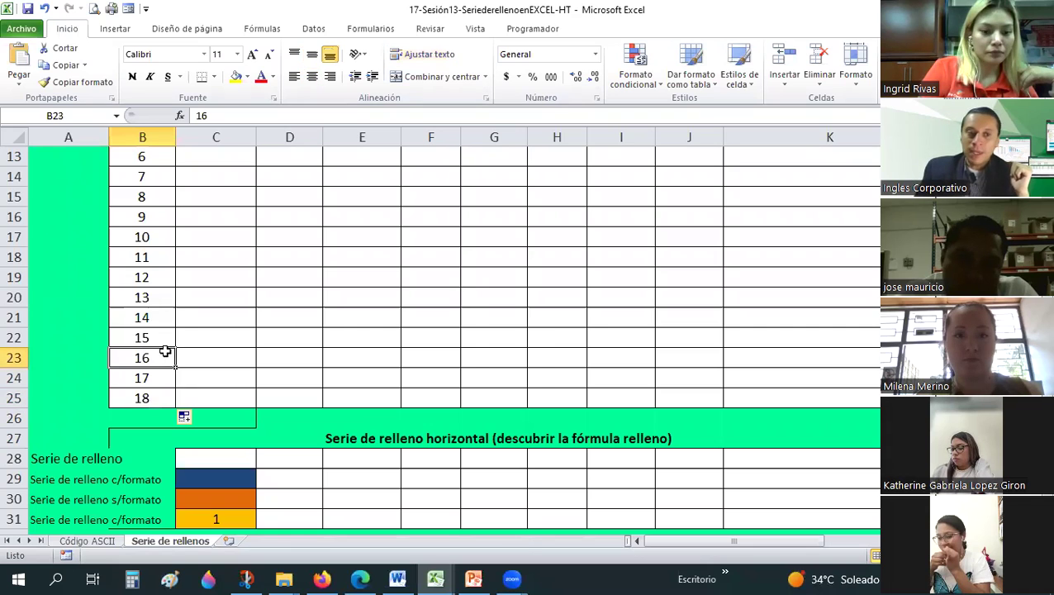
pyautogui.scroll(2, 160, 284)
pyautogui.moveTo(141, 276); pyautogui.dragTo(155, 420)
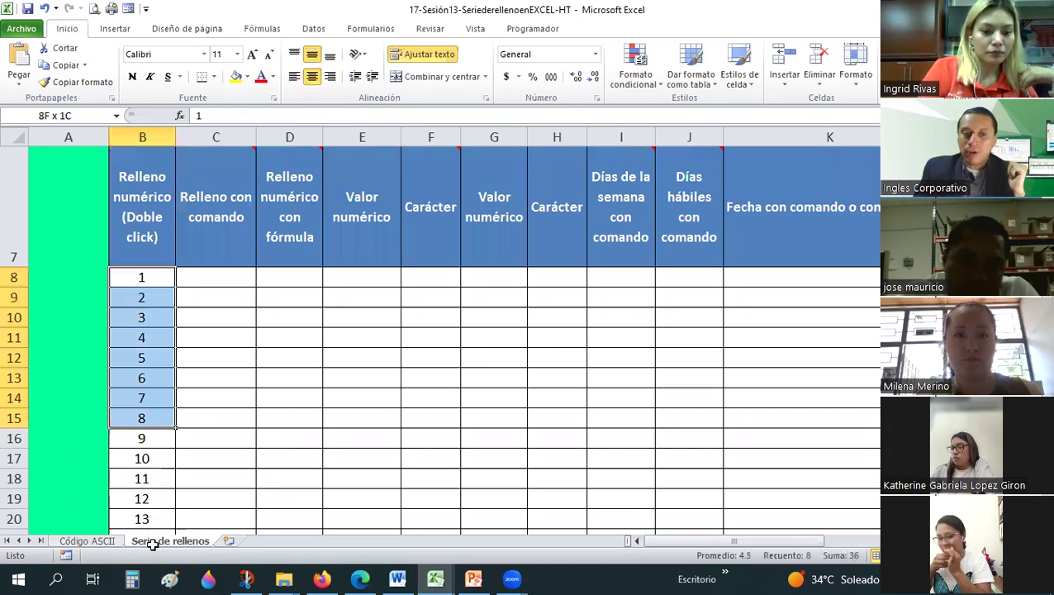
pyautogui.moveTo(152, 543); pyautogui.dragTo(158, 499)
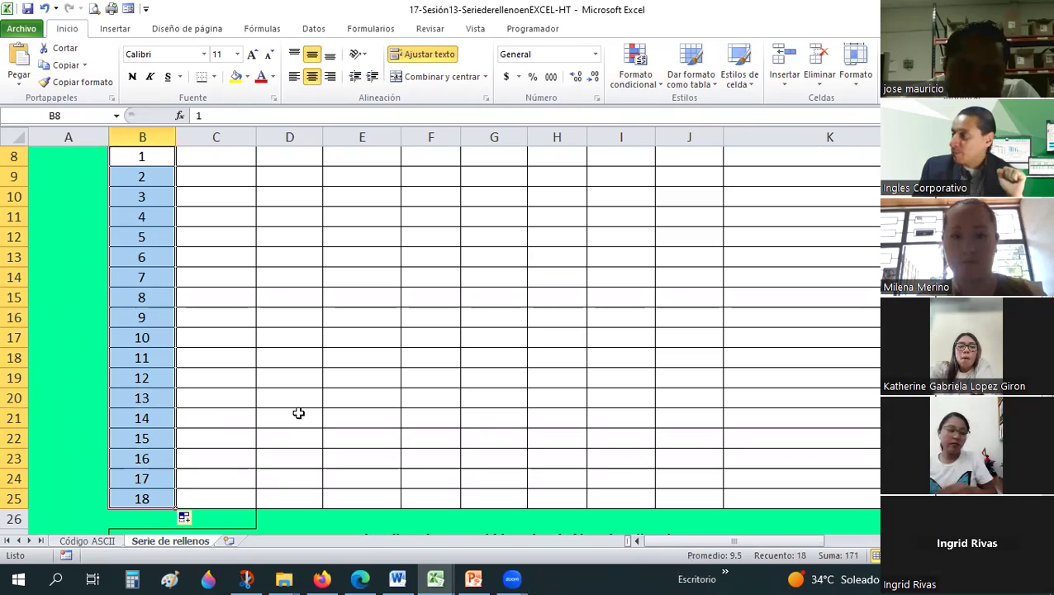
# - Enter 1 in C8 and double-click the fill handle to copy it down to C25
pyautogui.scroll(1, 299, 413)
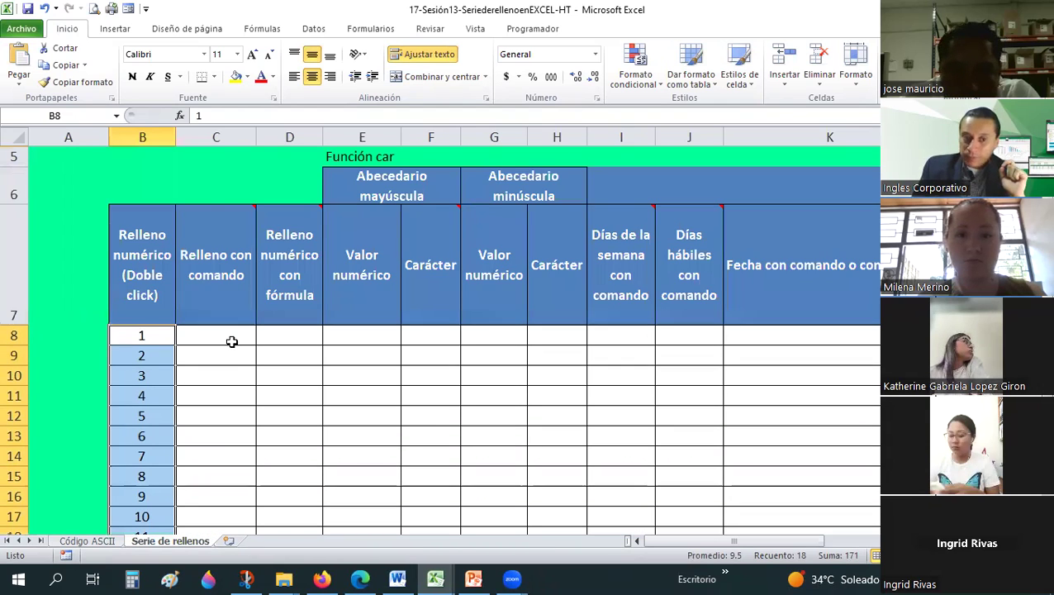
pyautogui.click(229, 344)
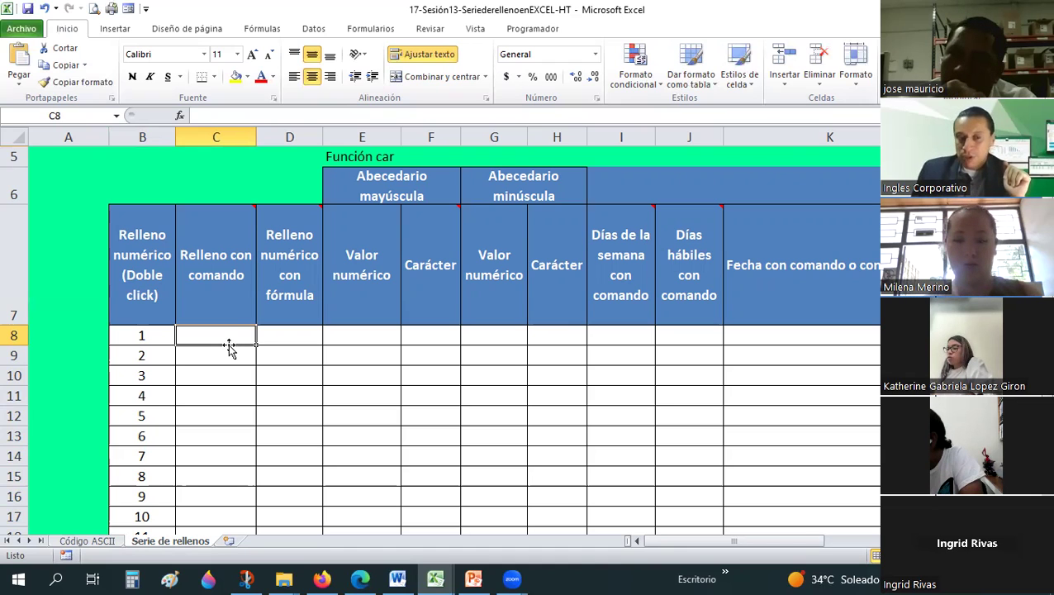
pyautogui.write('1')
pyautogui.press('Return')
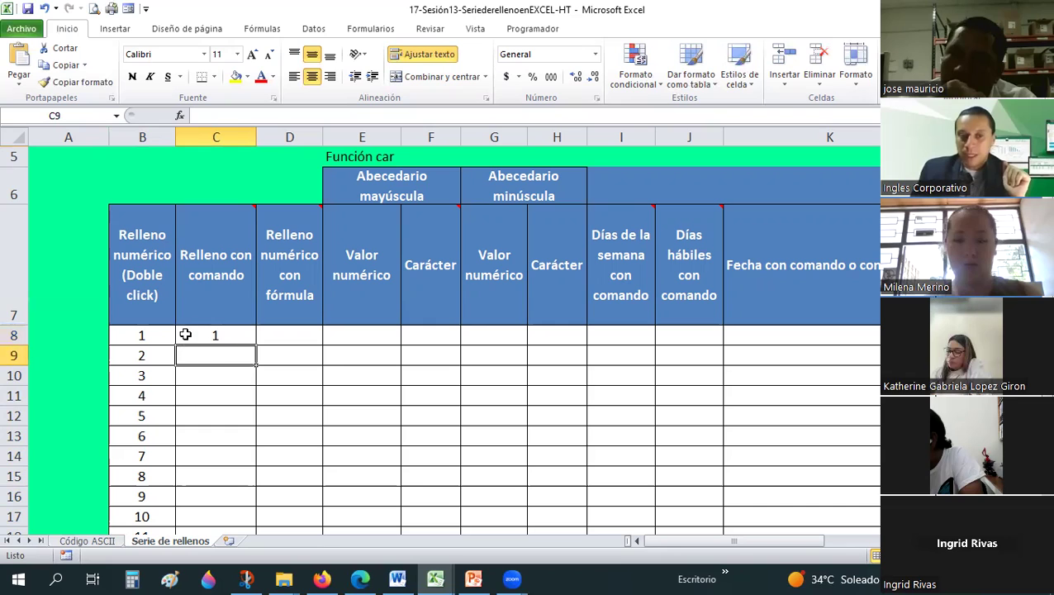
pyautogui.click(239, 337)
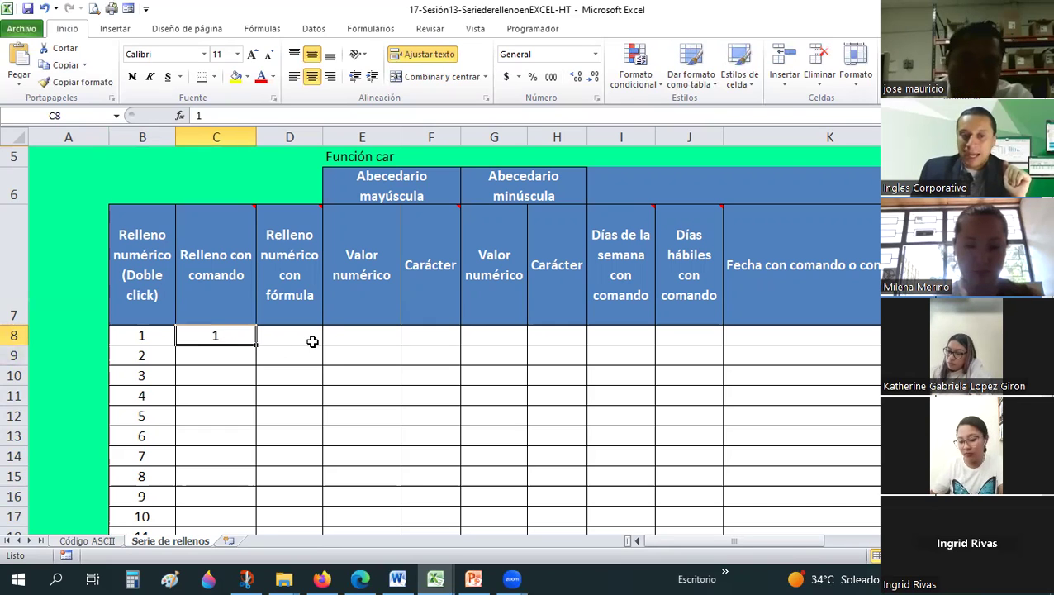
pyautogui.doubleClick(256, 346)
pyautogui.scroll(-3, 305, 372)
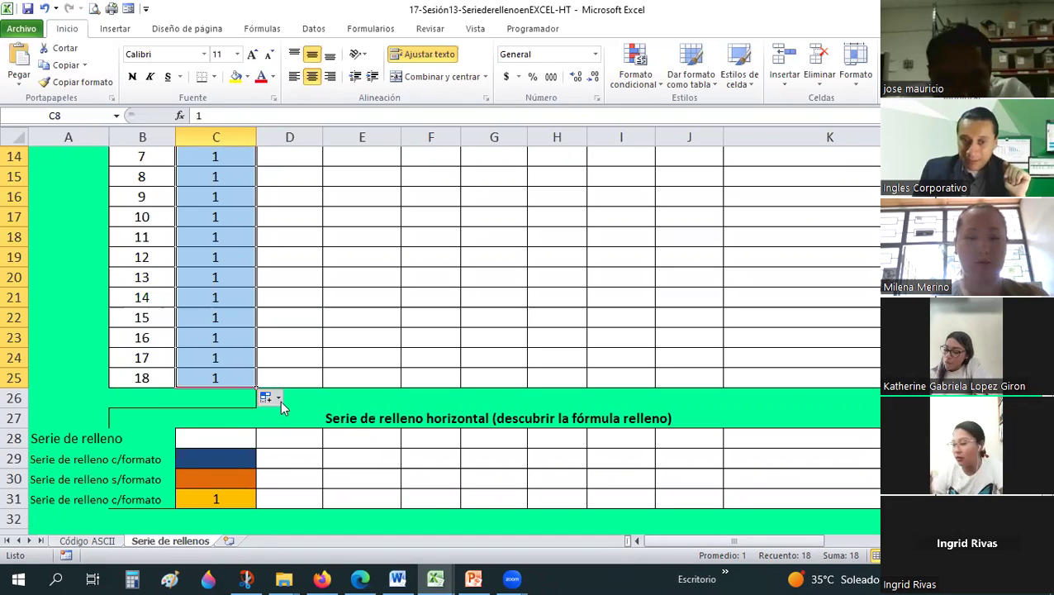
# - Open and dismiss the Auto Fill Options, then undo to clear column C
pyautogui.click(279, 400)
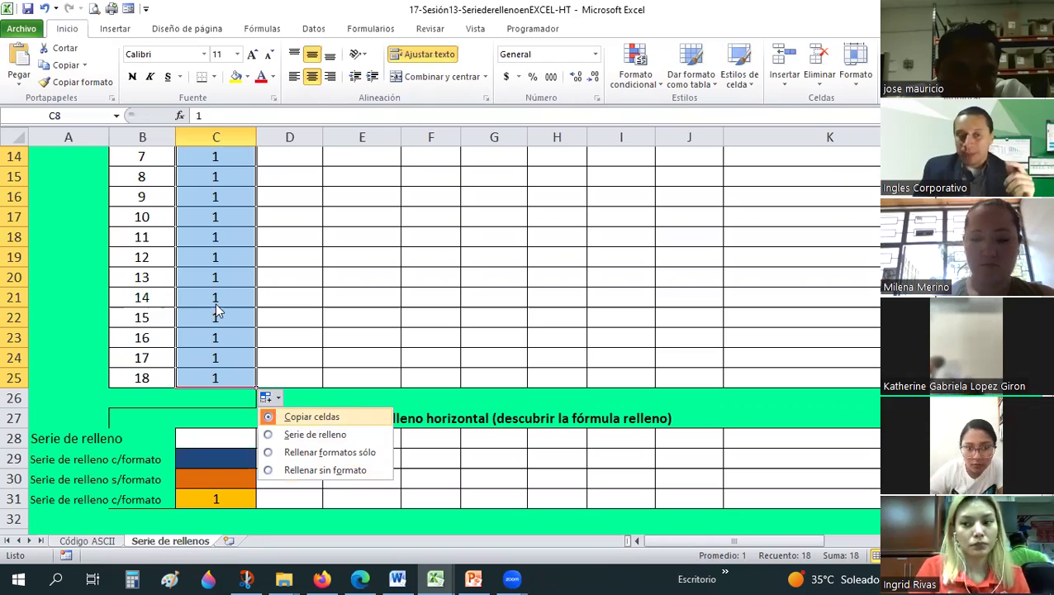
pyautogui.click(295, 282)
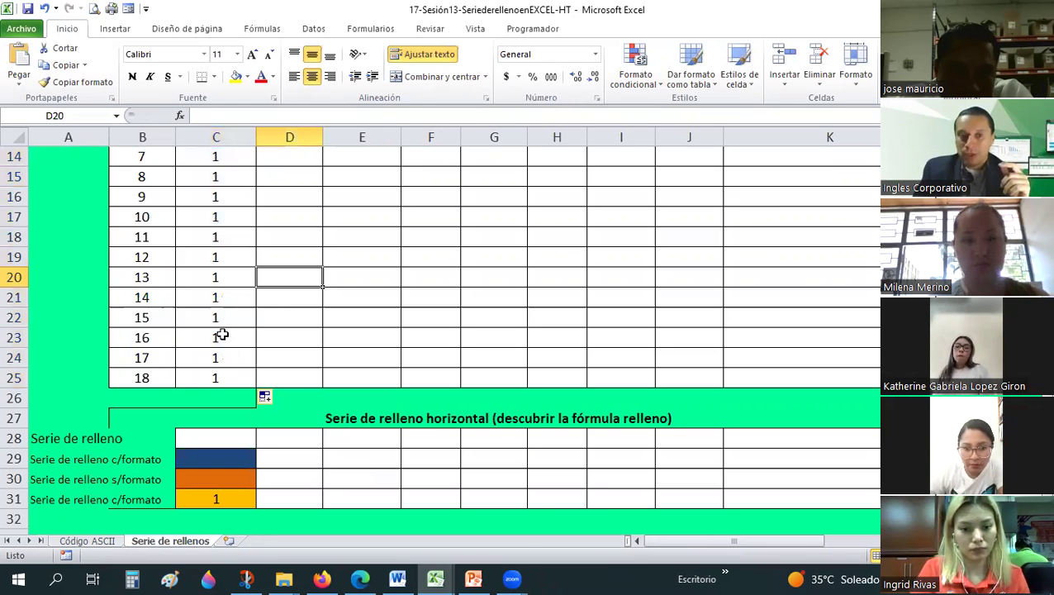
pyautogui.scroll(3, 222, 335)
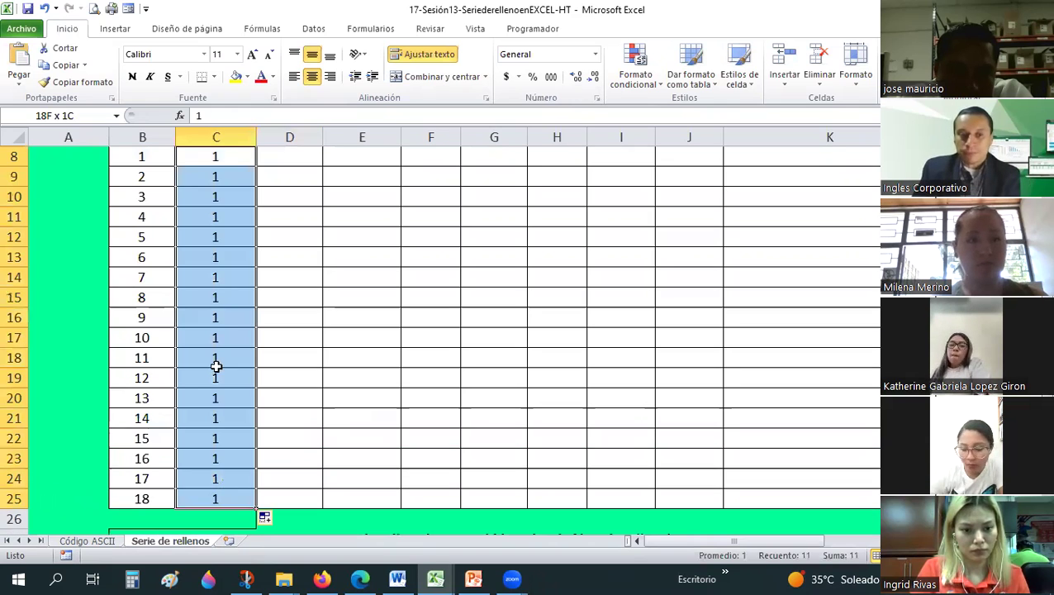
pyautogui.hotkey('ctrl', 'z')
pyautogui.hotkey('ctrl', 'z')
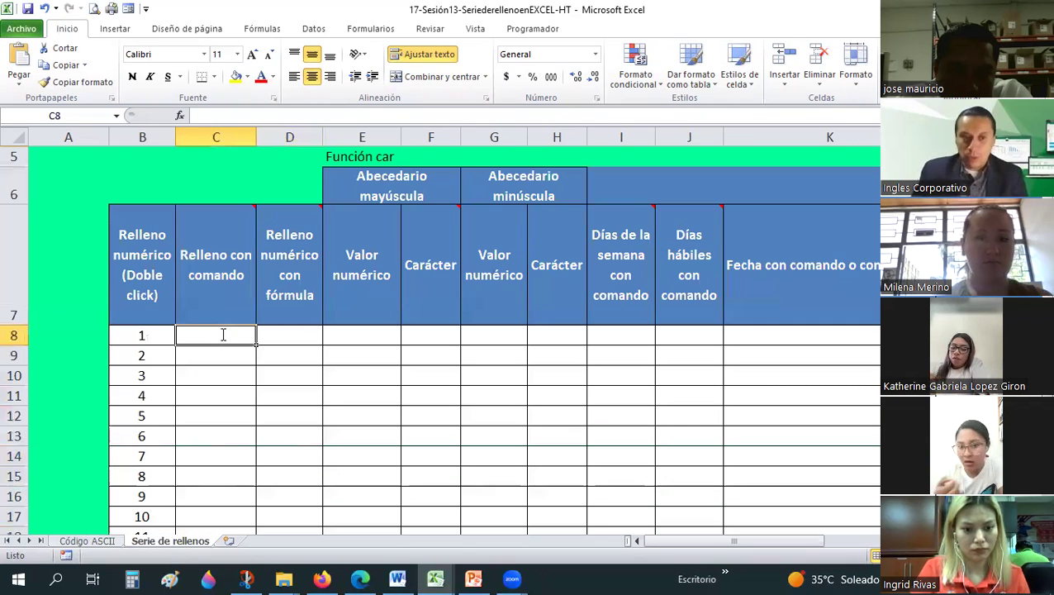
# - Refill C8:C25 from a 1 and choose Serie de relleno to get 1 through 18
pyautogui.write('1')
pyautogui.moveTo(216, 416); pyautogui.dragTo(216, 396)
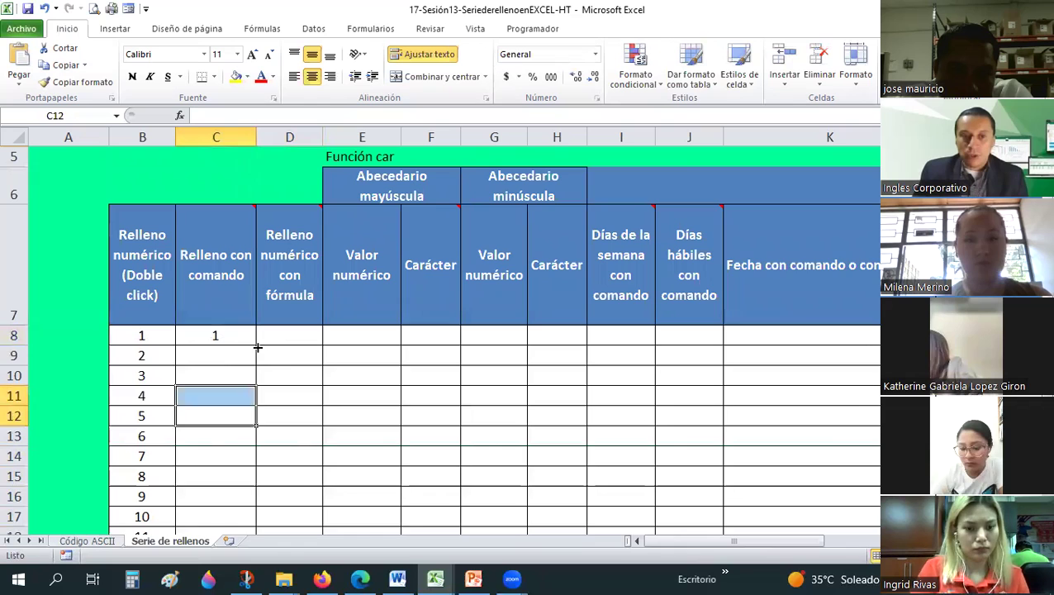
pyautogui.click(248, 338)
pyautogui.doubleClick(256, 346)
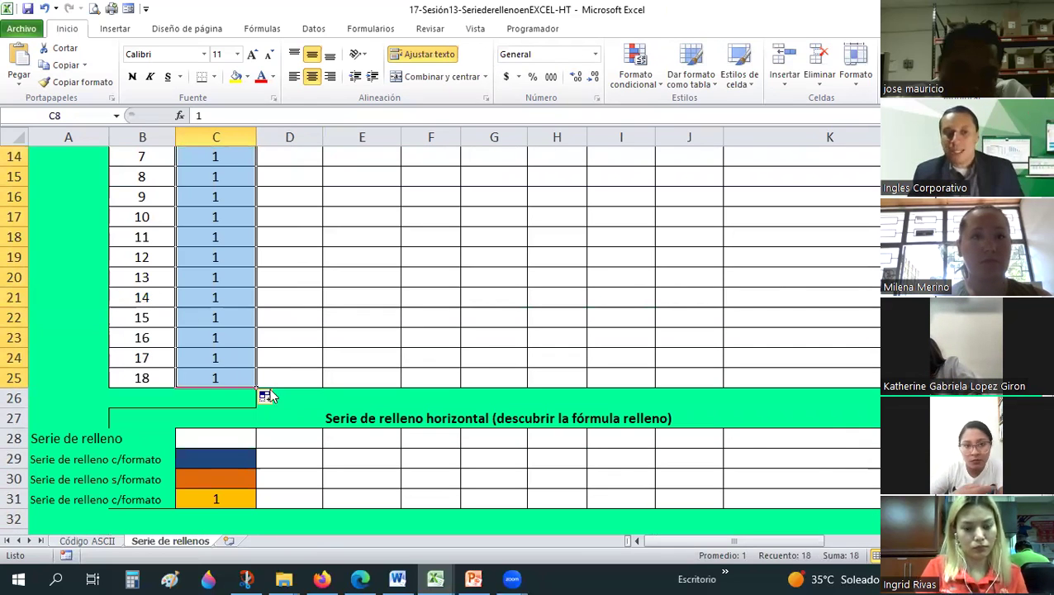
pyautogui.click(272, 398)
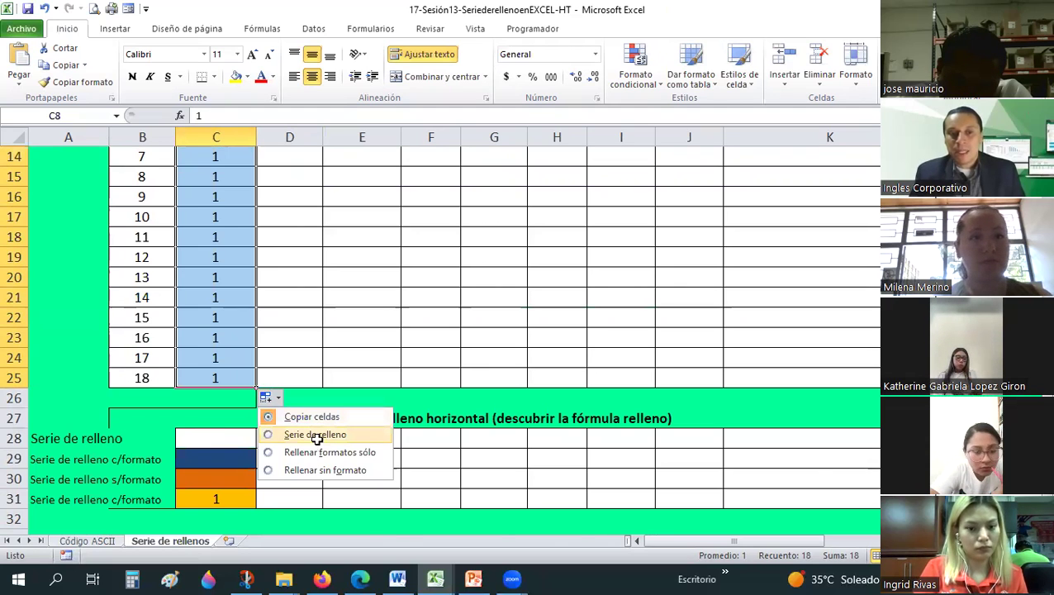
pyautogui.click(317, 438)
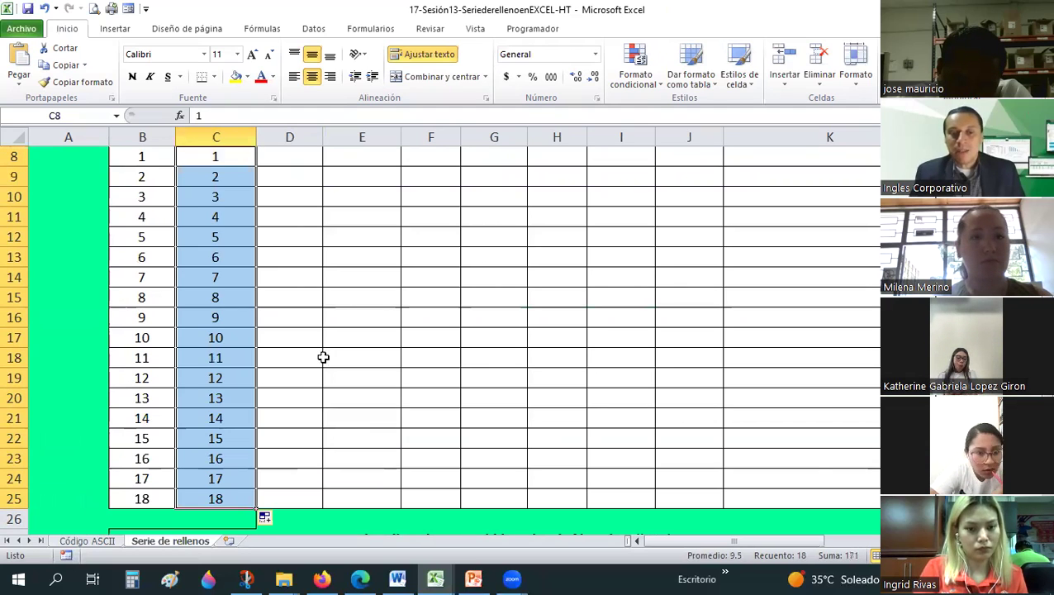
pyautogui.click(214, 214)
pyautogui.press('Down')
pyautogui.press('Down')
pyautogui.press('Down')
pyautogui.press('Down')
pyautogui.press('Down')
pyautogui.press('Down')
pyautogui.press('Down')
pyautogui.press('Down')
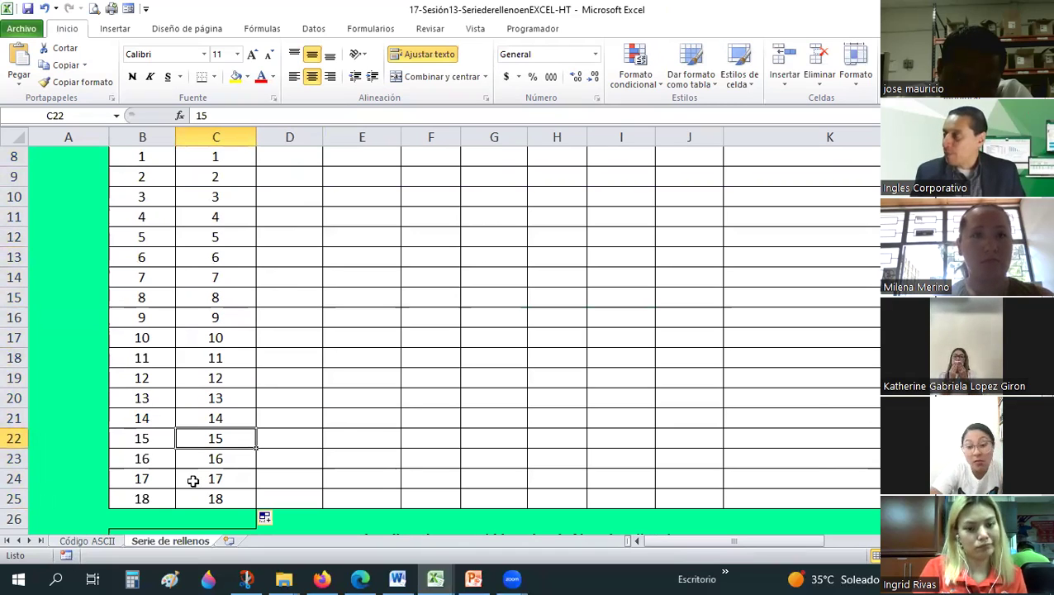
pyautogui.press('Down')
pyautogui.press('Down')
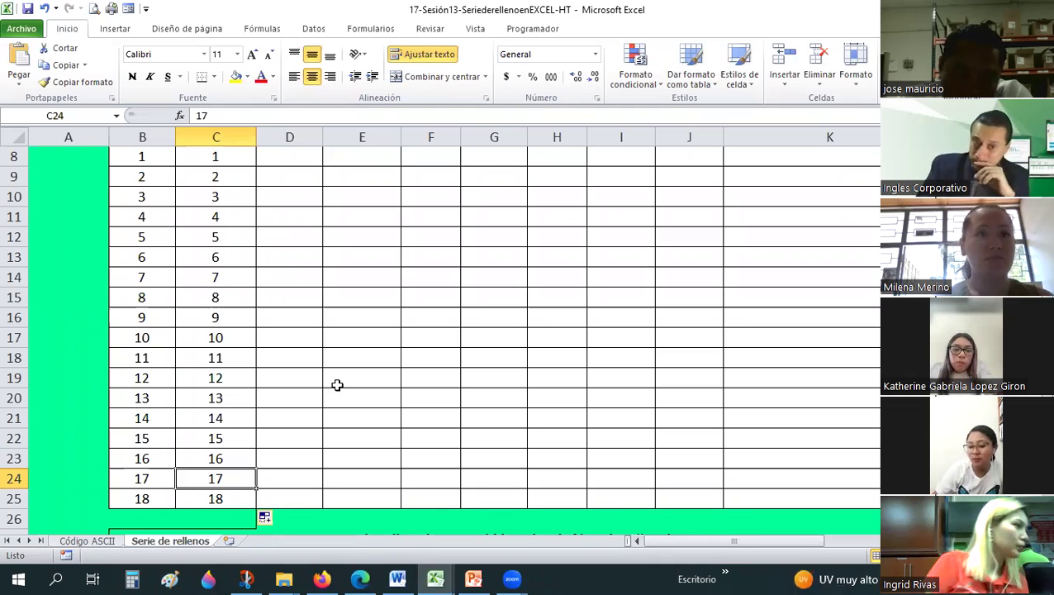
pyautogui.scroll(1, 338, 385)
pyautogui.scroll(1, 339, 387)
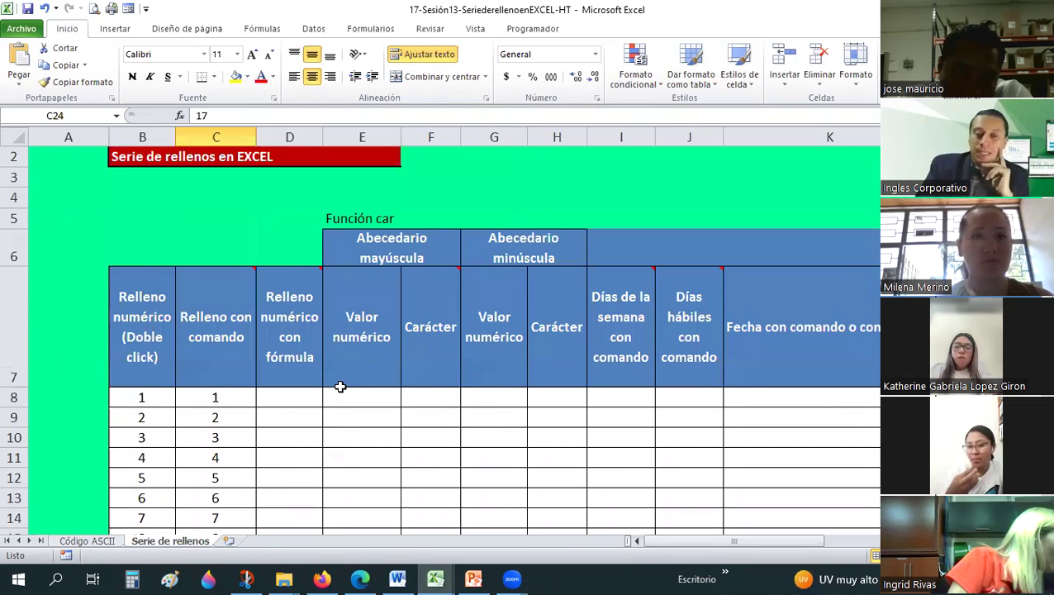
pyautogui.scroll(-1, 339, 387)
pyautogui.scroll(-1, 340, 387)
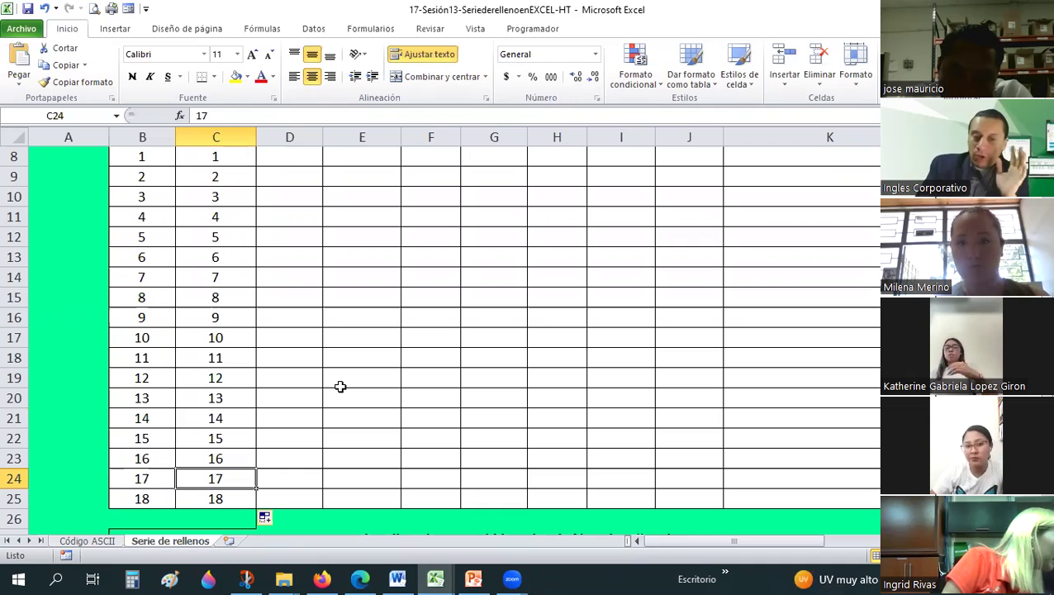
pyautogui.scroll(-1, 340, 387)
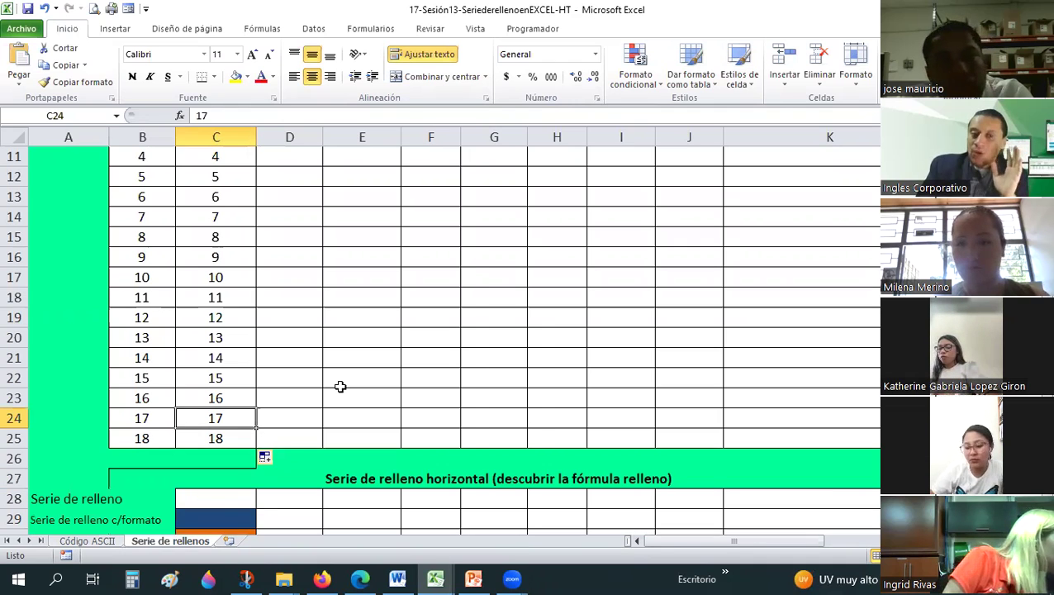
pyautogui.scroll(1, 340, 387)
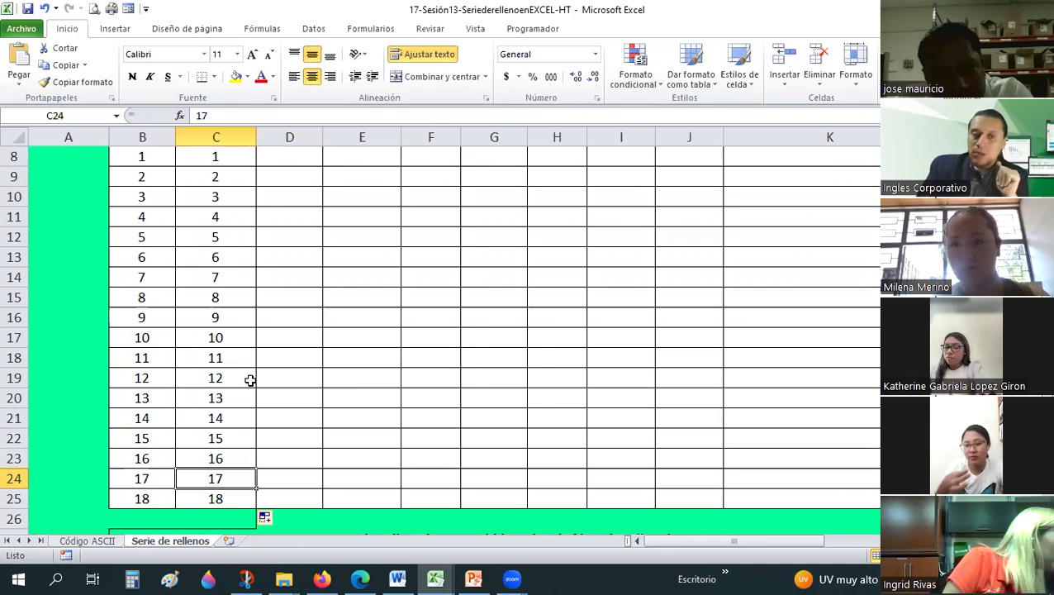
pyautogui.scroll(1, 250, 380)
pyautogui.moveTo(141, 335)
pyautogui.mouseDown()
pyautogui.moveTo(212, 518)
pyautogui.moveTo(227, 460)
pyautogui.mouseUp()
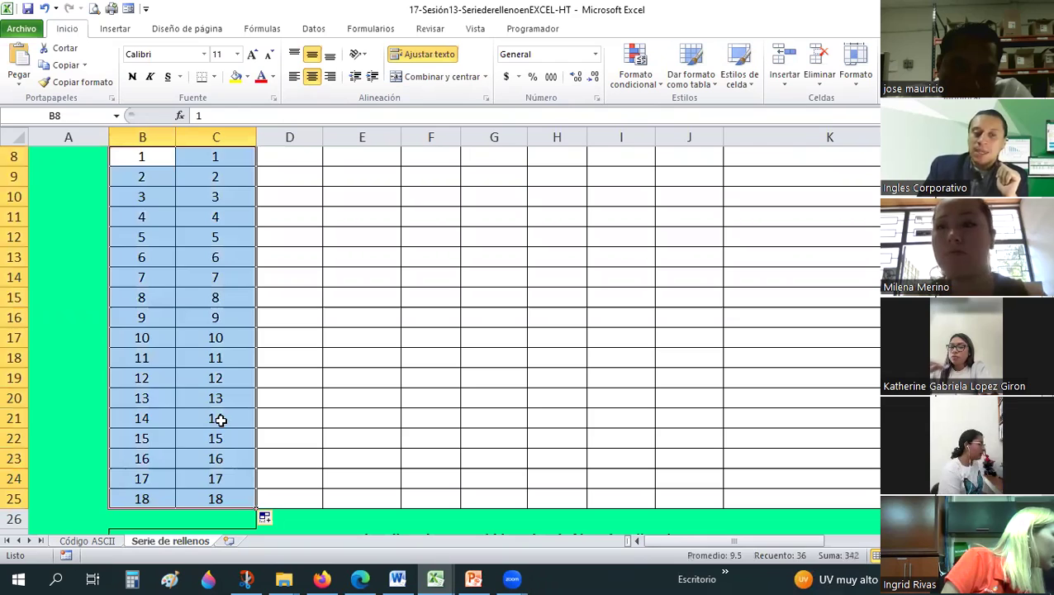
pyautogui.click(223, 458)
pyautogui.scroll(-2, 218, 454)
pyautogui.click(277, 398)
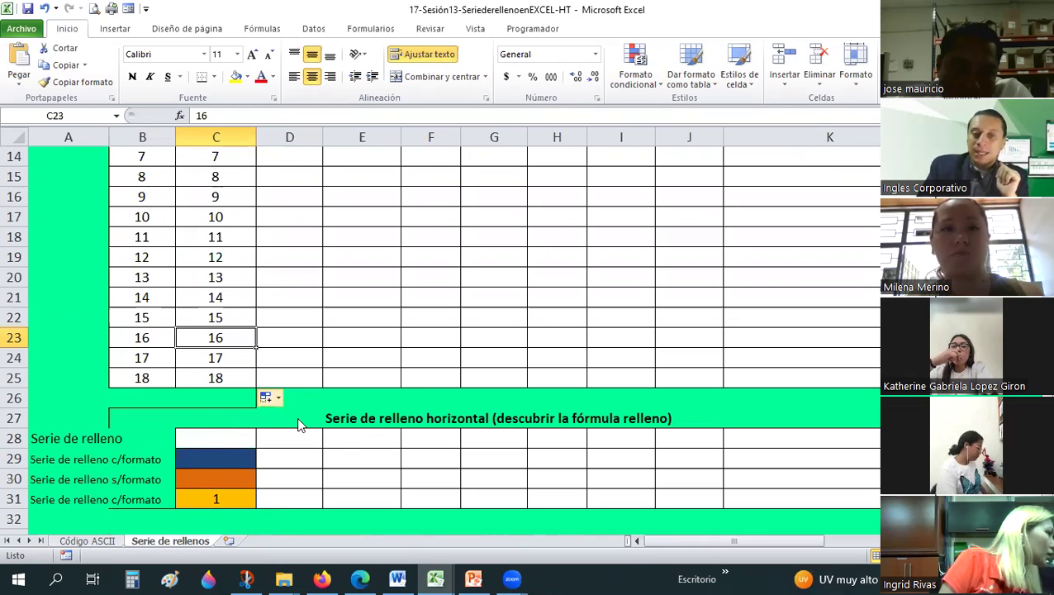
pyautogui.click(216, 480)
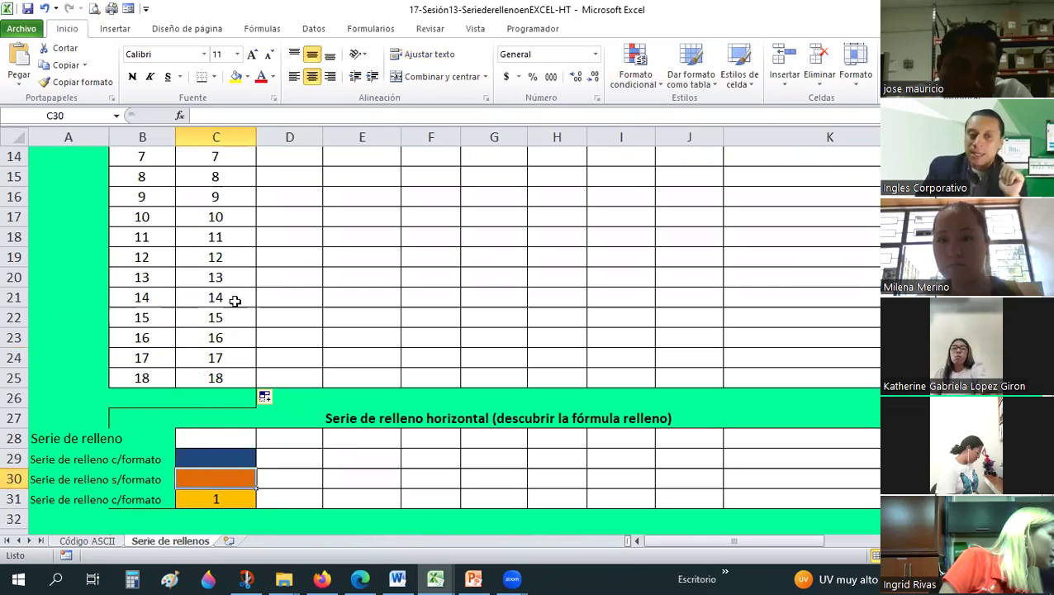
pyautogui.press('Up')
pyautogui.press('Up')
pyautogui.press('Up')
pyautogui.scroll(3, 240, 294)
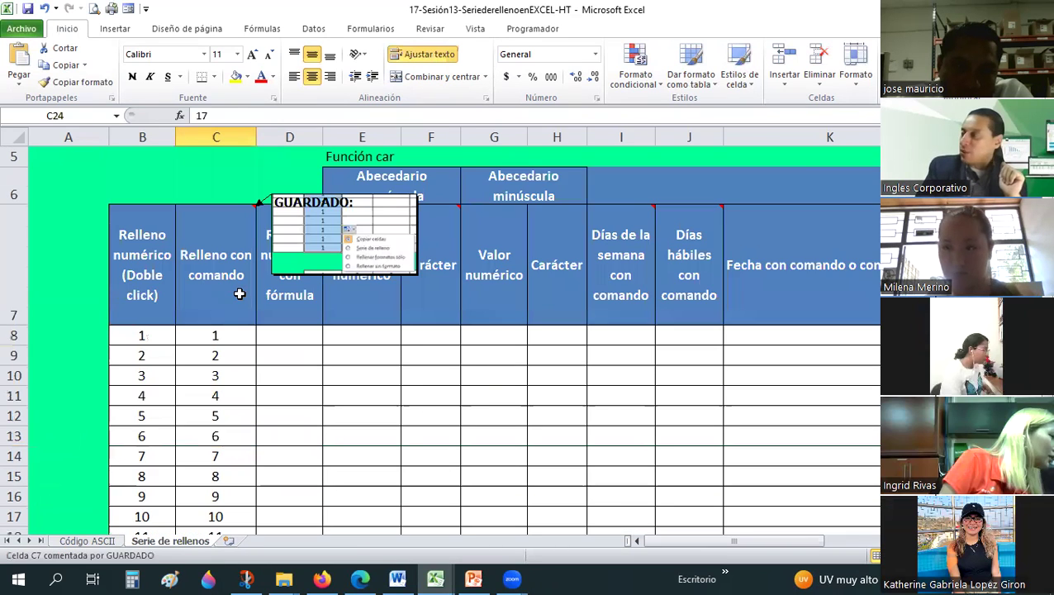
pyautogui.scroll(-1, 240, 294)
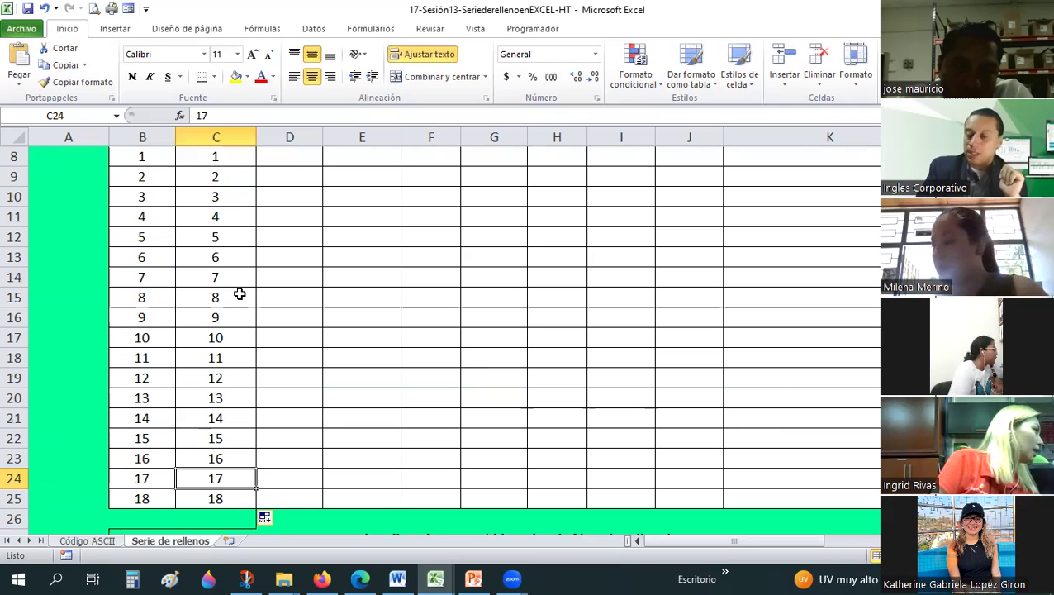
pyautogui.click(240, 295)
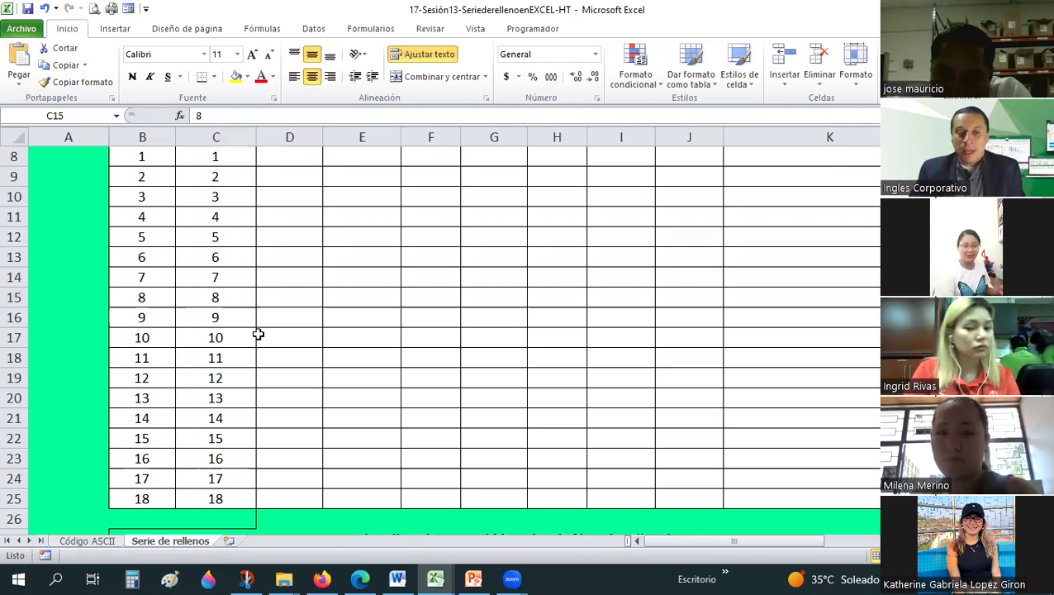
pyautogui.scroll(-2, 258, 334)
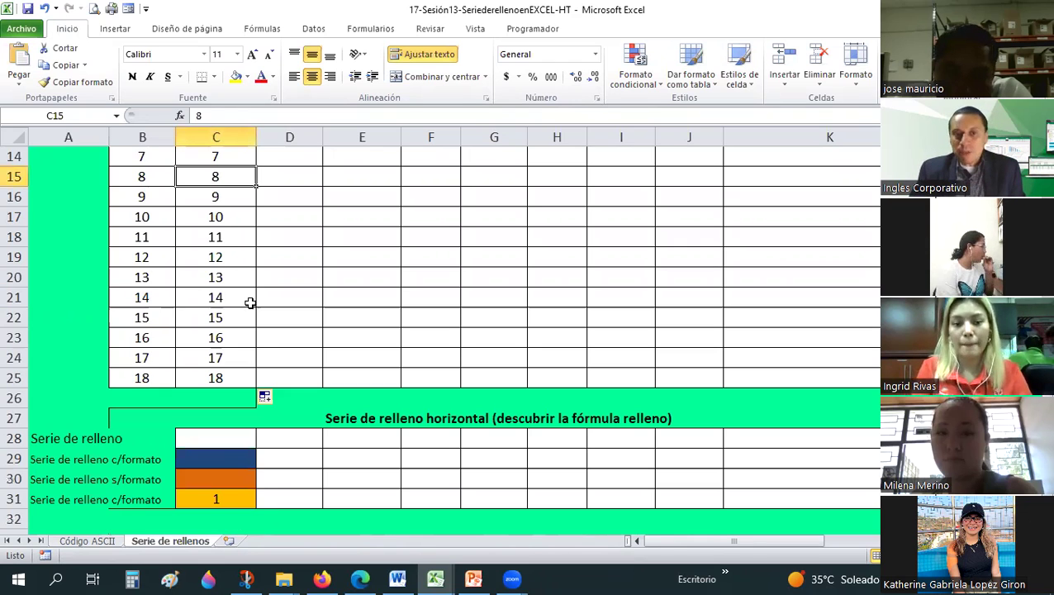
pyautogui.scroll(3, 250, 302)
pyautogui.click(220, 334)
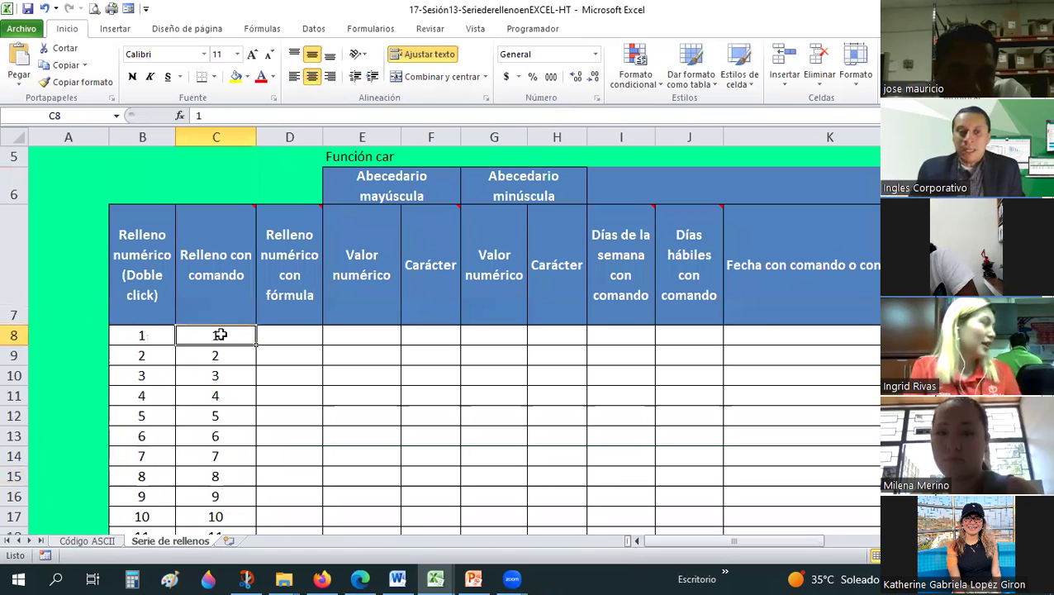
pyautogui.scroll(-3, 225, 337)
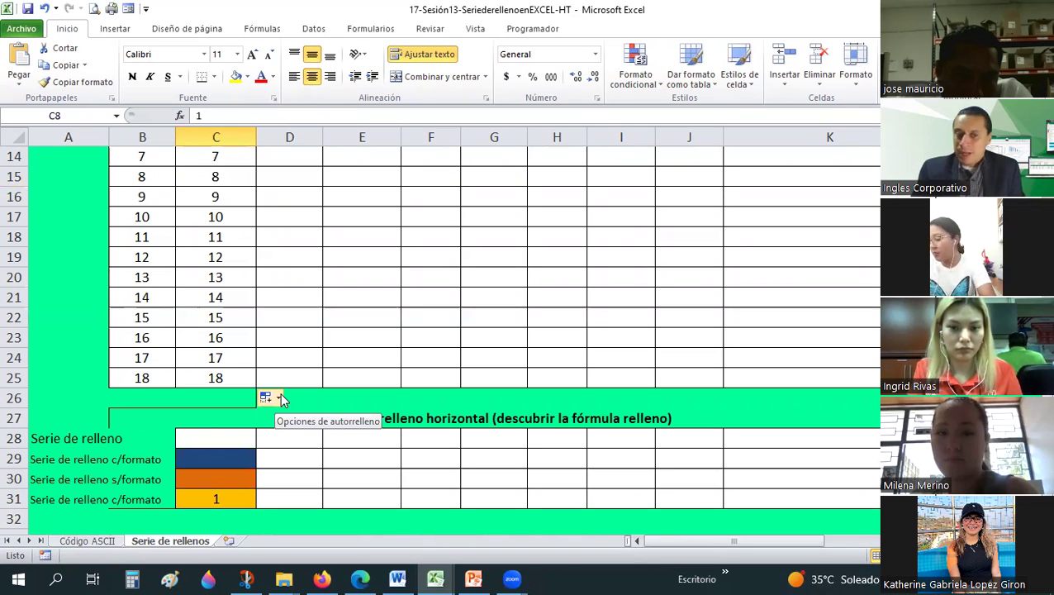
# - Enter 1 in C28 and drag its fill handle right across row 28 to column L
pyautogui.click(212, 438)
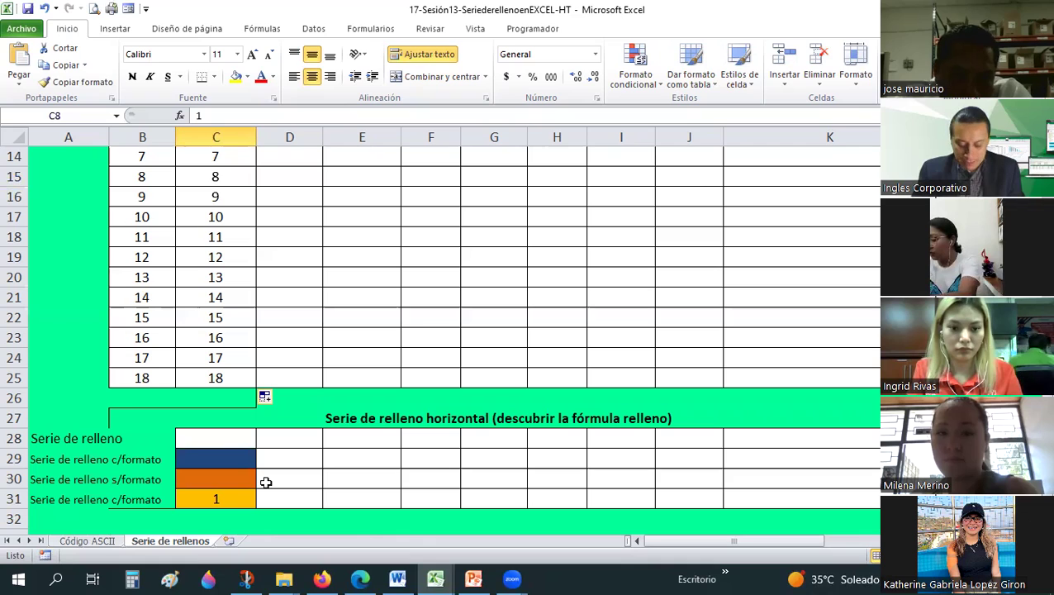
pyautogui.write('1')
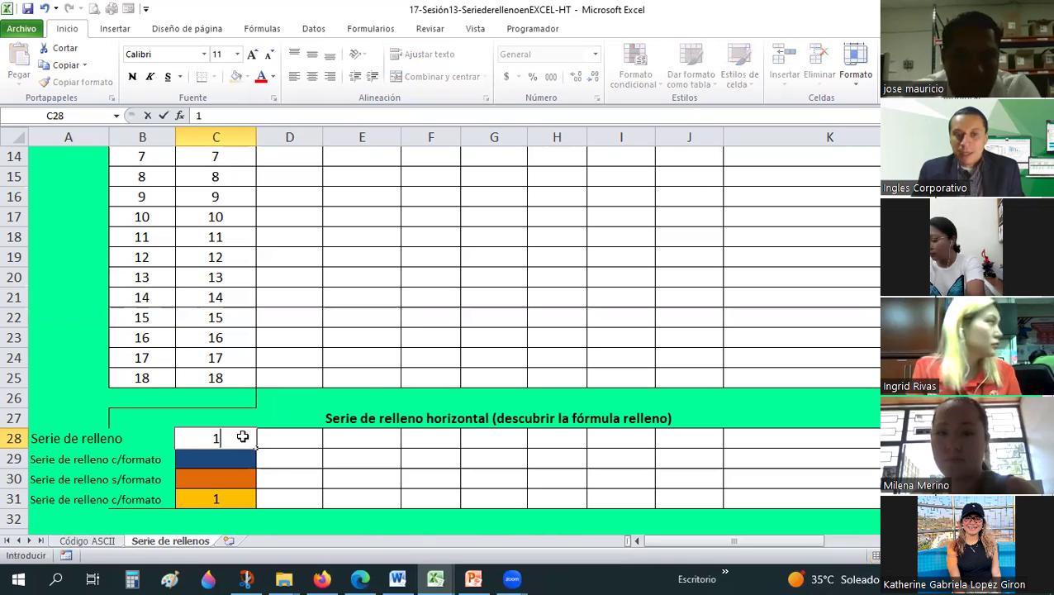
pyautogui.hotkey('ctrl', 'Return')
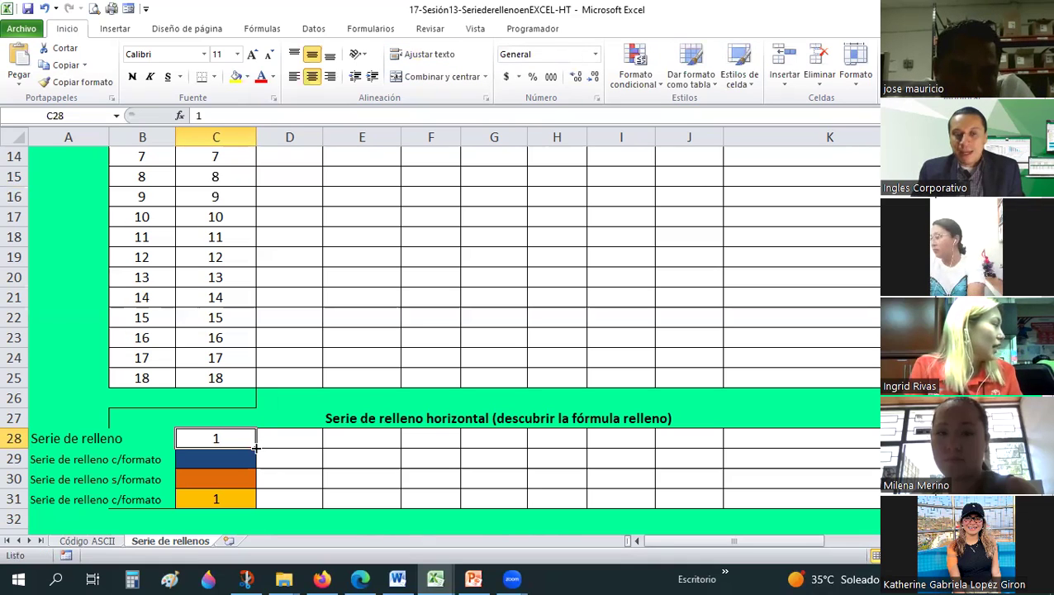
pyautogui.moveTo(256, 448); pyautogui.dragTo(256, 447)
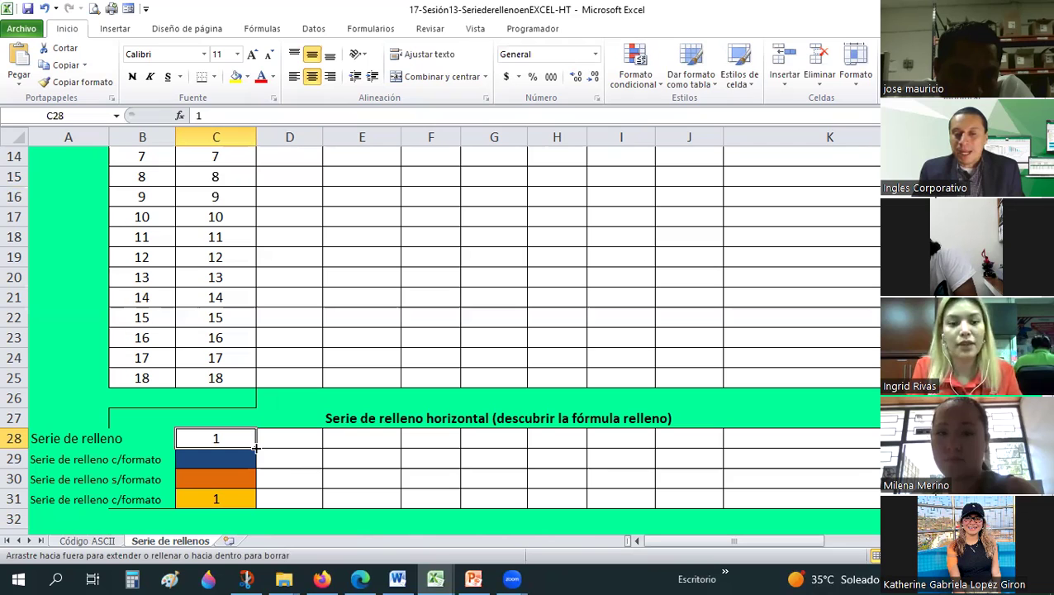
pyautogui.moveTo(277, 446); pyautogui.dragTo(562, 450)
pyautogui.moveTo(722, 433)
pyautogui.mouseDown()
pyautogui.moveTo(709, 432)
pyautogui.moveTo(716, 446)
pyautogui.mouseUp()
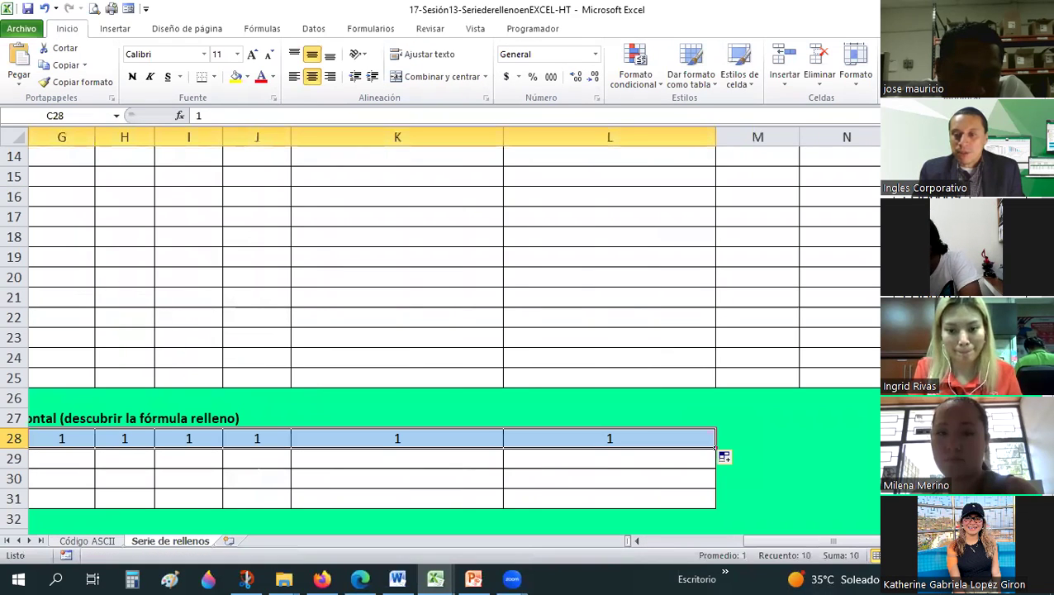
# - Use the Auto Fill Options on row 28 so it counts 1 to 10
pyautogui.hscroll(3, 446, 331)
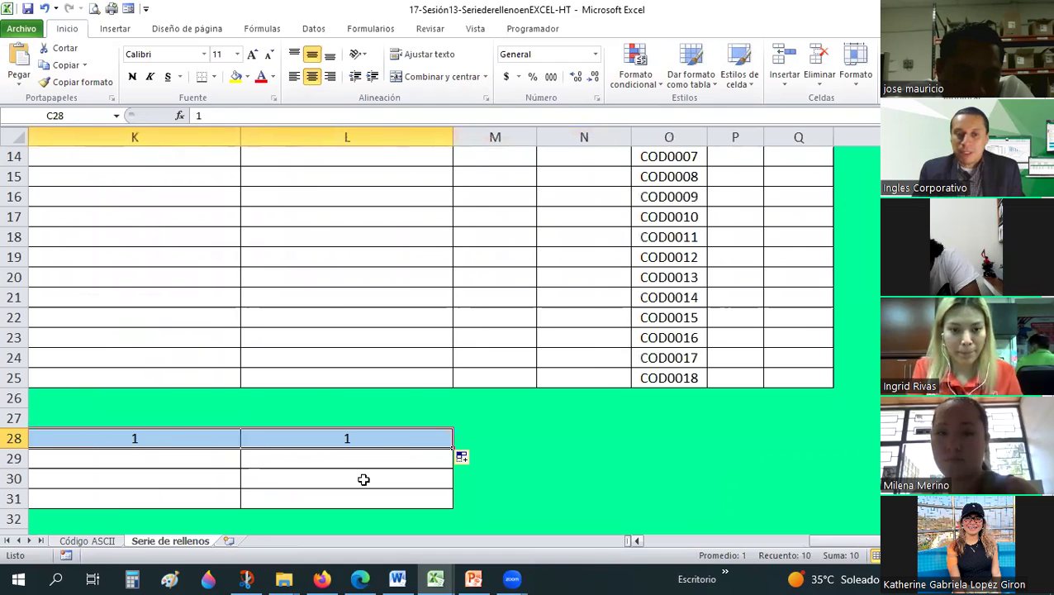
pyautogui.hscroll(1, 363, 479)
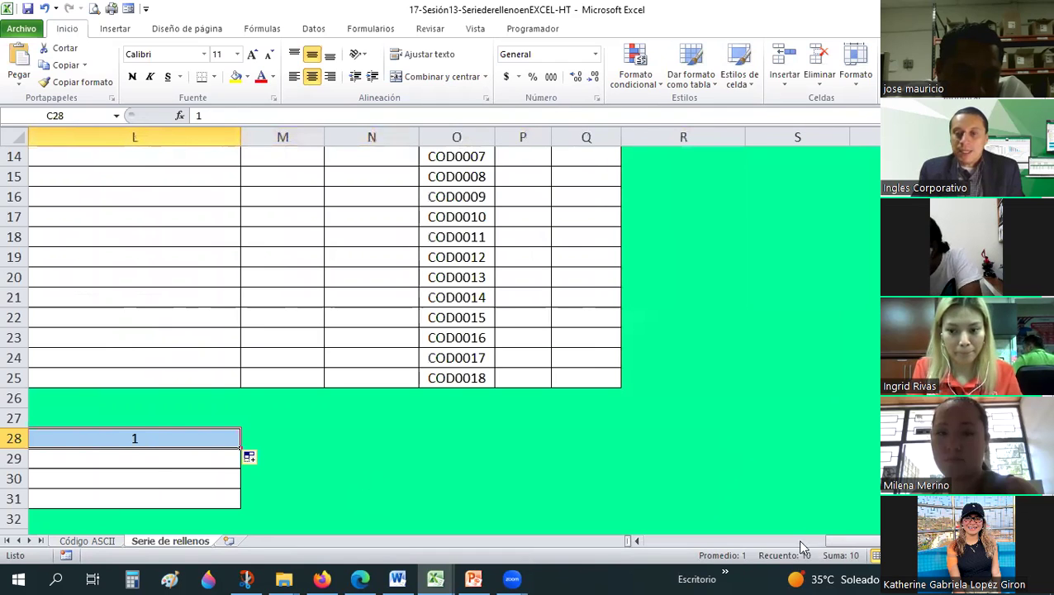
pyautogui.hscroll(-3, 785, 537)
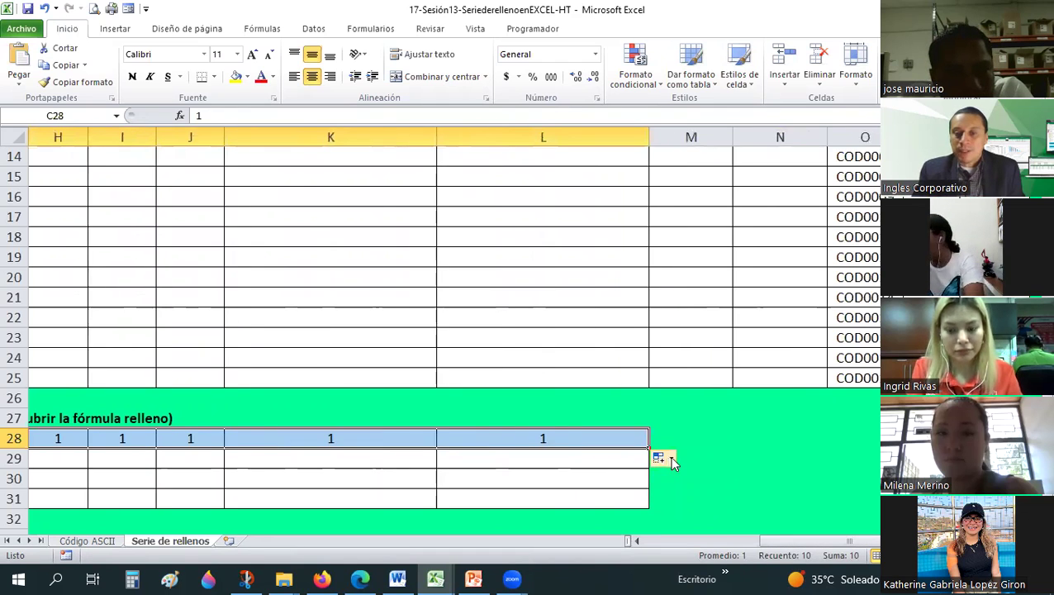
pyautogui.click(671, 460)
pyautogui.hscroll(-3, 812, 479)
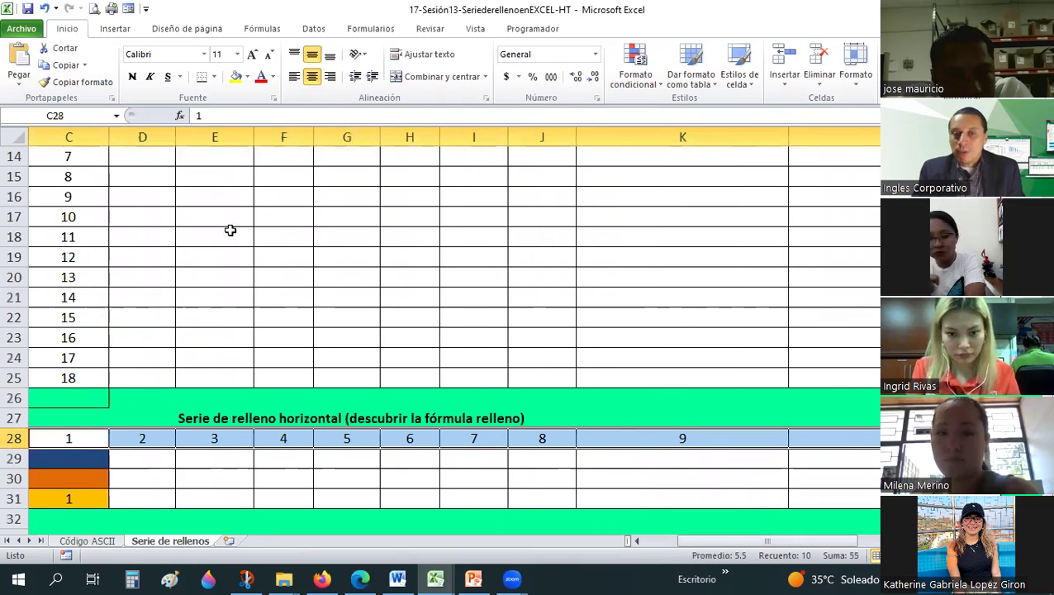
pyautogui.hscroll(-2, 230, 231)
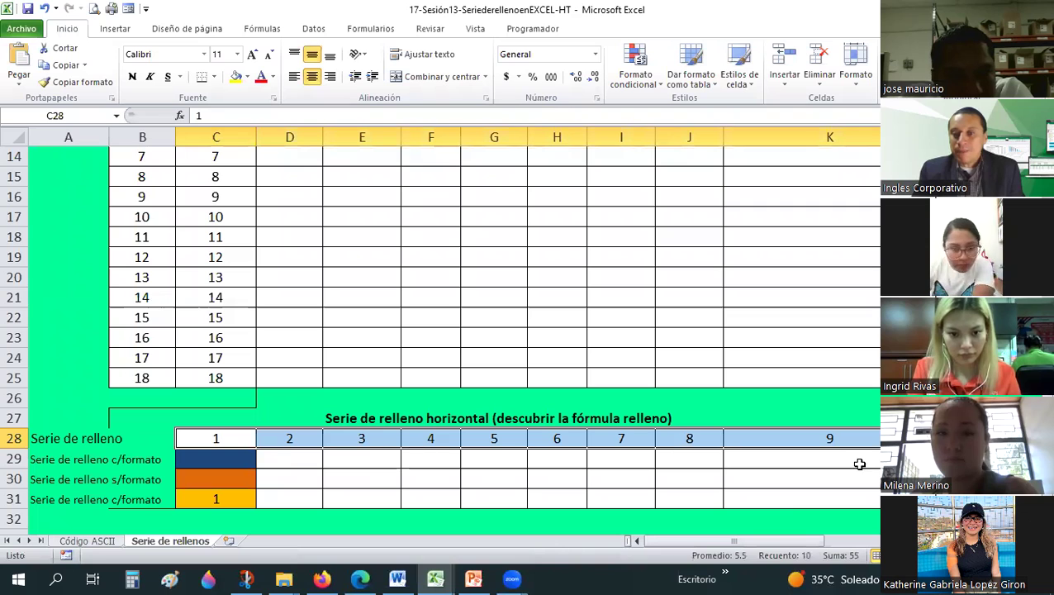
pyautogui.click(223, 461)
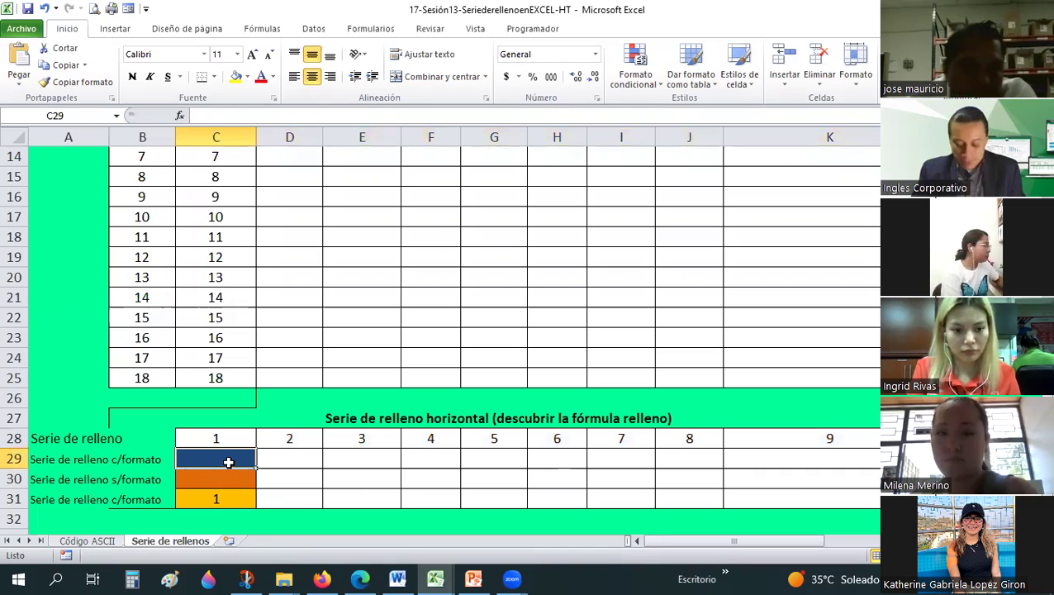
pyautogui.write('1')
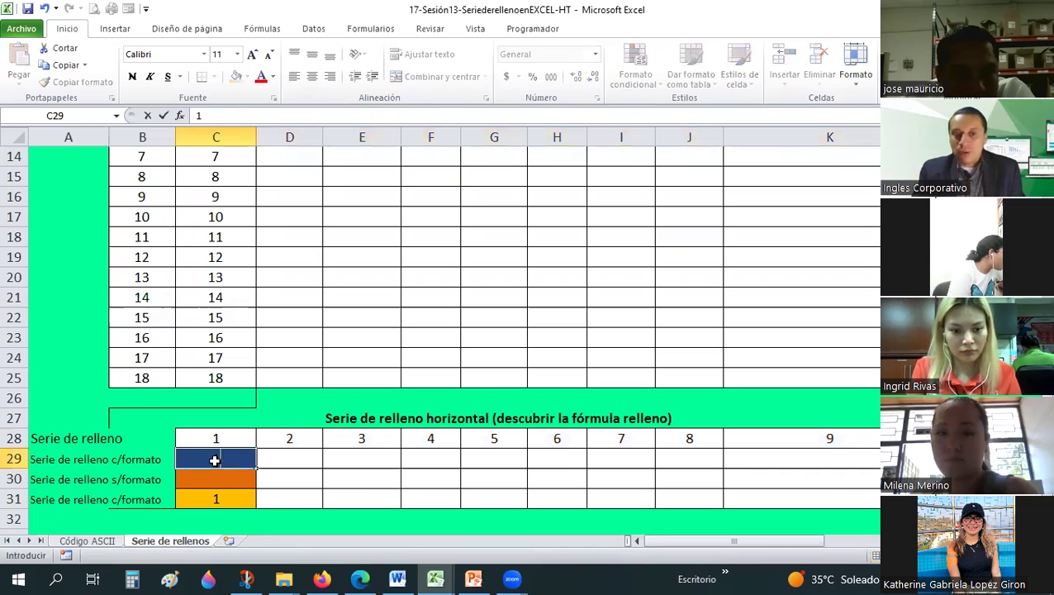
pyautogui.hotkey('ctrl', 'Return')
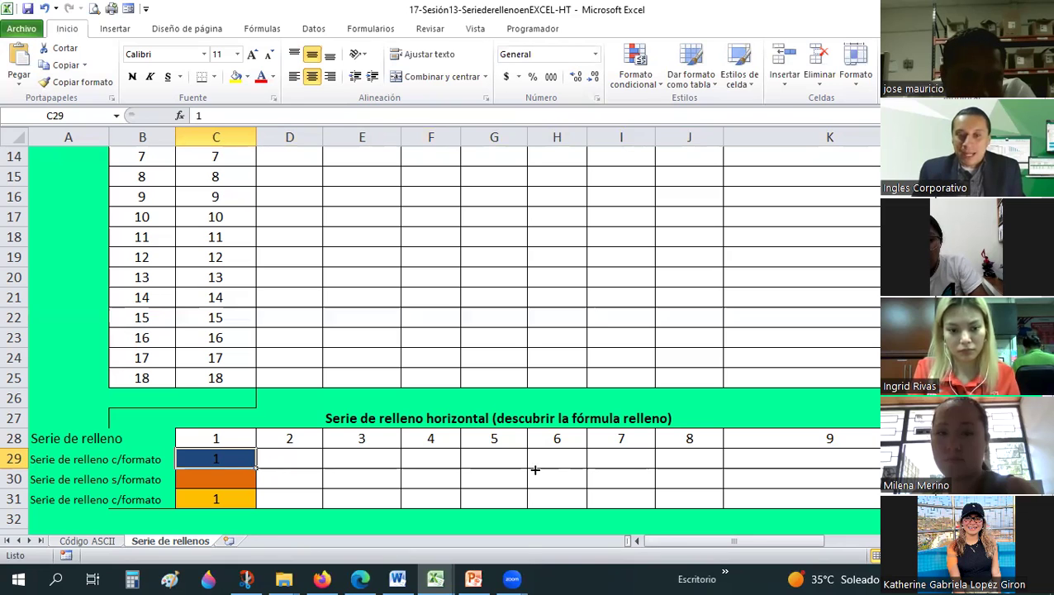
pyautogui.moveTo(535, 469); pyautogui.dragTo(761, 479)
pyautogui.moveTo(256, 469)
pyautogui.mouseDown()
pyautogui.moveTo(827, 471)
pyautogui.moveTo(825, 547)
pyautogui.moveTo(835, 546)
pyautogui.mouseUp()
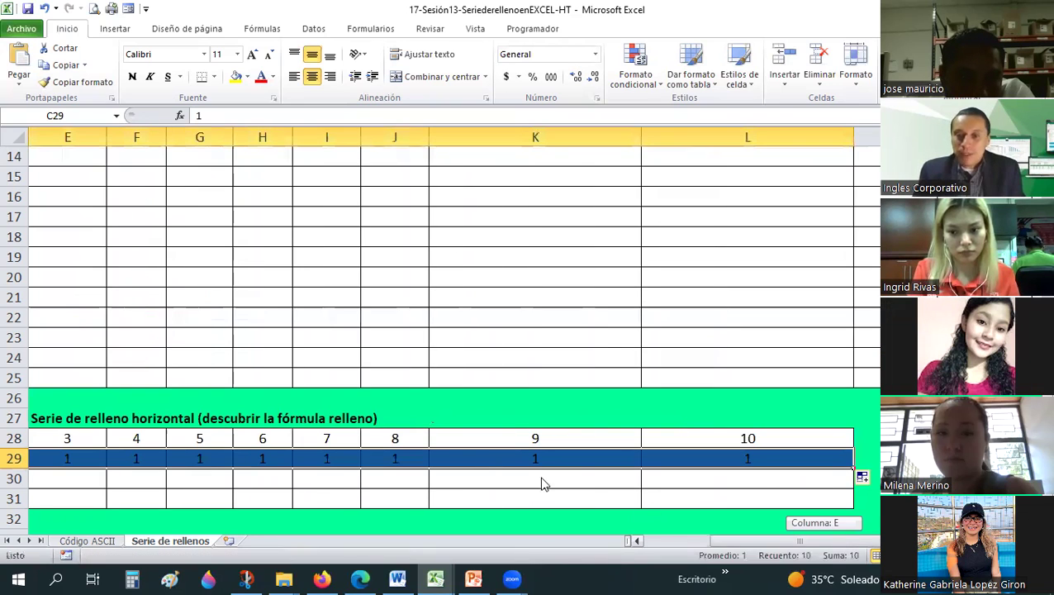
pyautogui.click(542, 479)
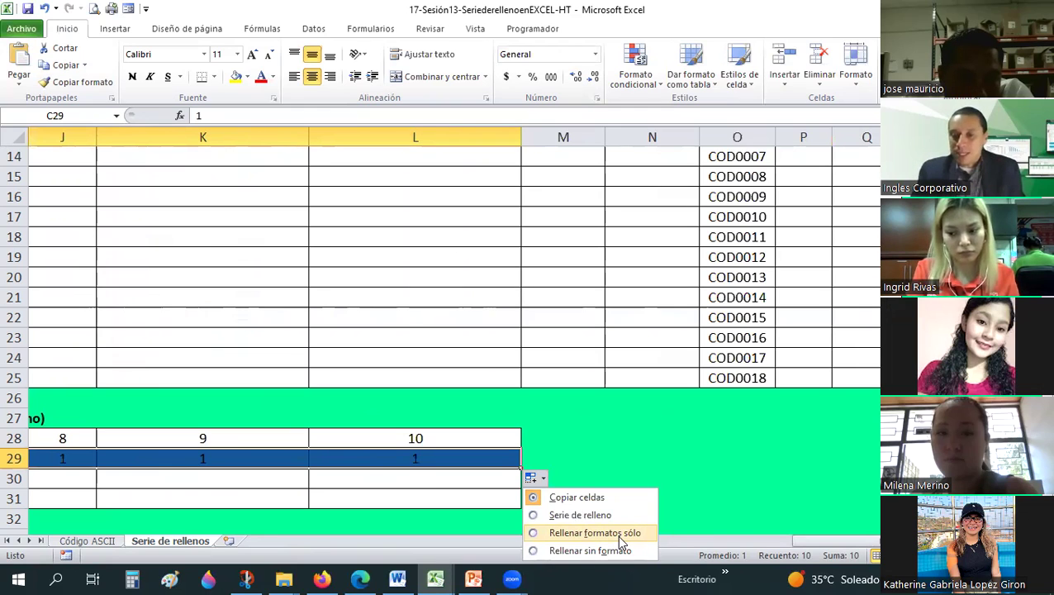
pyautogui.click(622, 542)
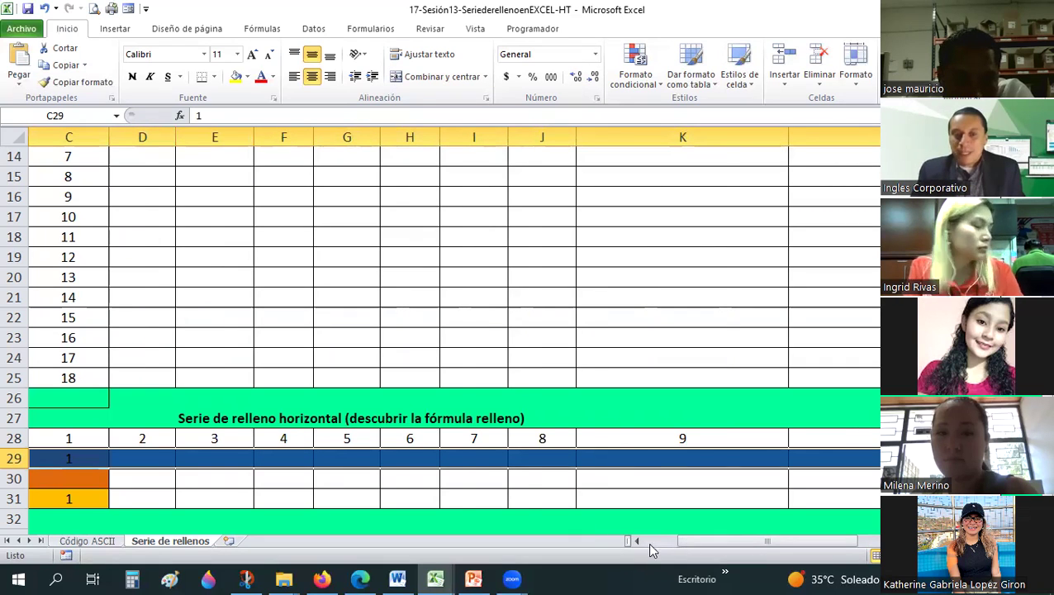
pyautogui.moveTo(648, 542); pyautogui.dragTo(810, 494)
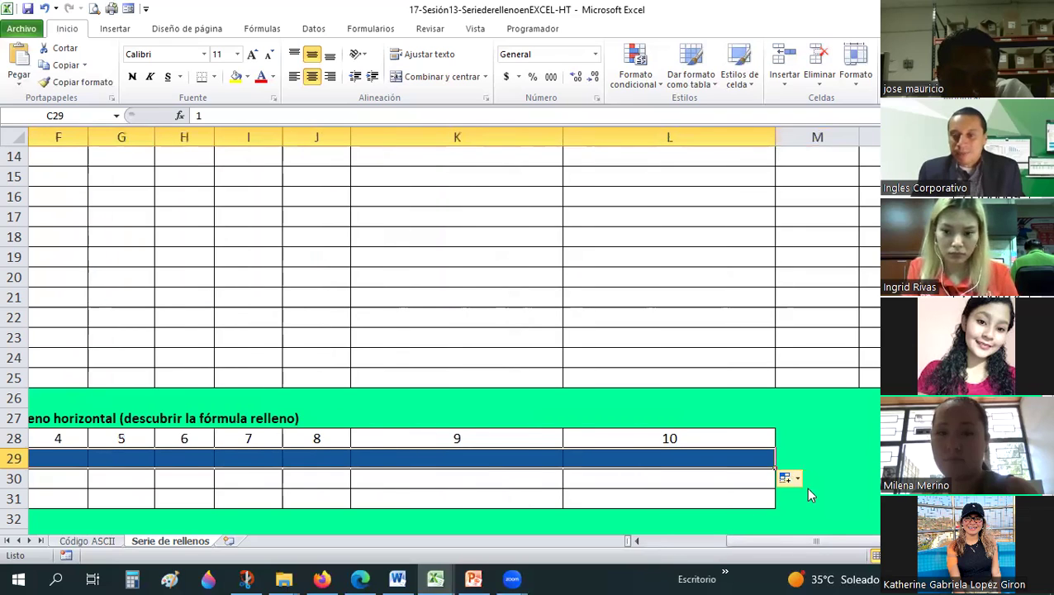
pyautogui.click(795, 479)
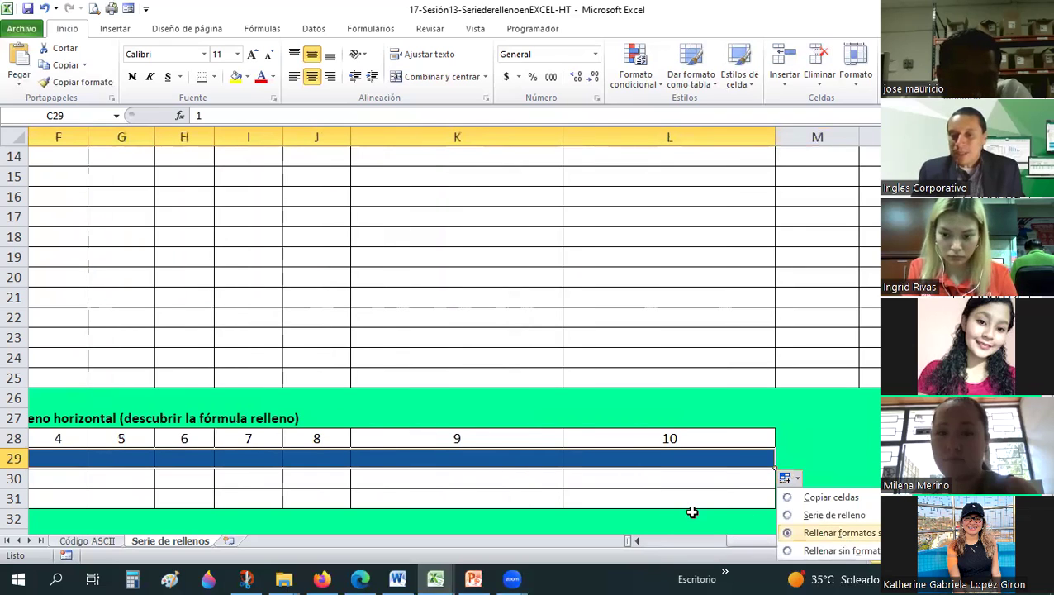
pyautogui.click(765, 475)
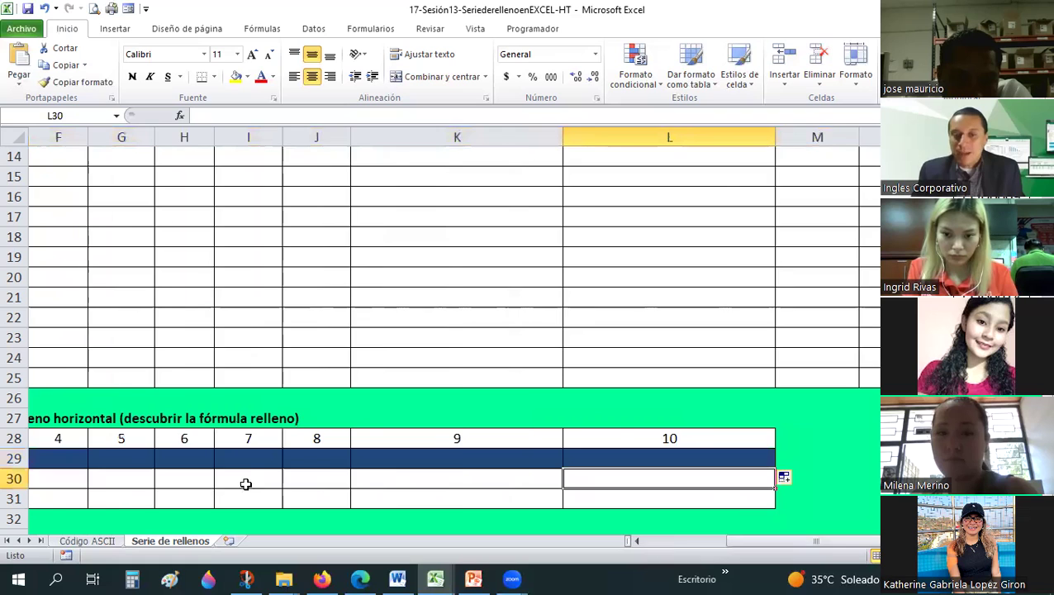
pyautogui.hscroll(-3, 245, 485)
pyautogui.click(248, 463)
pyautogui.moveTo(256, 468)
pyautogui.mouseDown()
pyautogui.moveTo(792, 468)
pyautogui.moveTo(791, 479)
pyautogui.mouseUp()
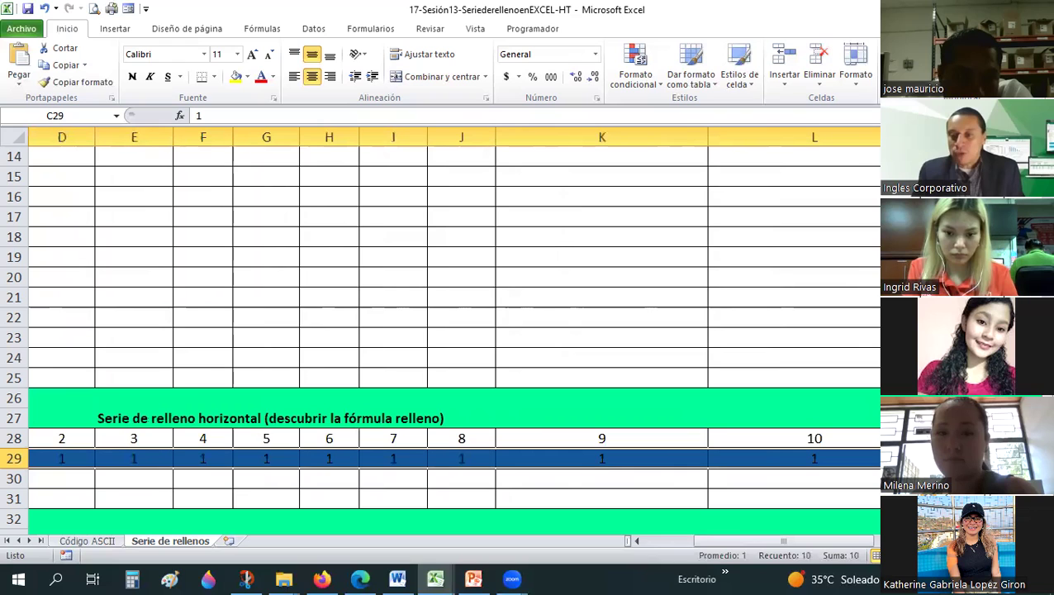
pyautogui.moveTo(812, 544); pyautogui.dragTo(742, 547)
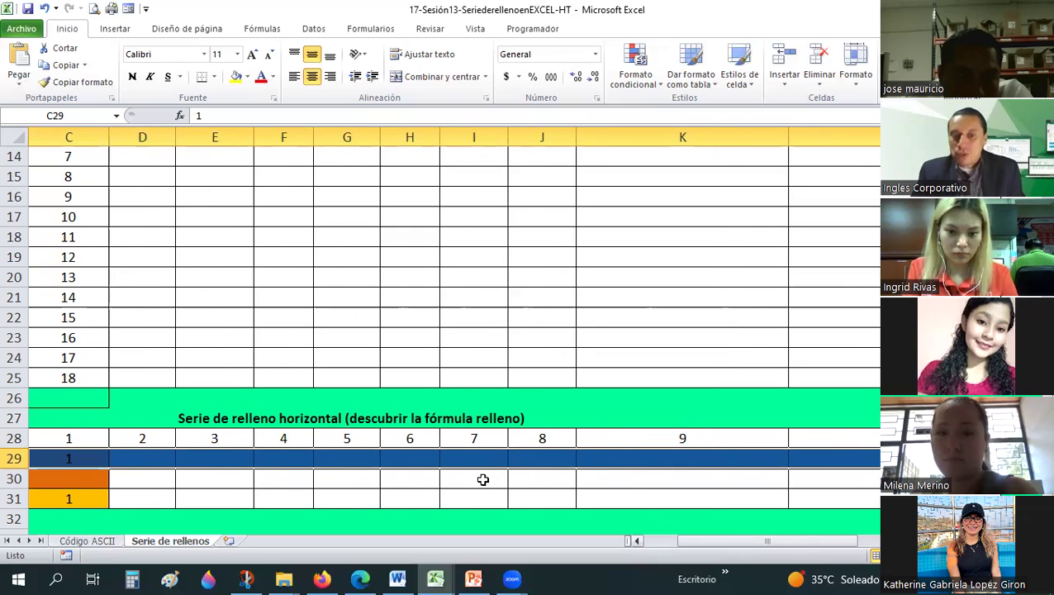
pyautogui.hscroll(-2, 483, 479)
pyautogui.click(354, 454)
pyautogui.press('Tab')
pyautogui.click(633, 464)
pyautogui.click(230, 459)
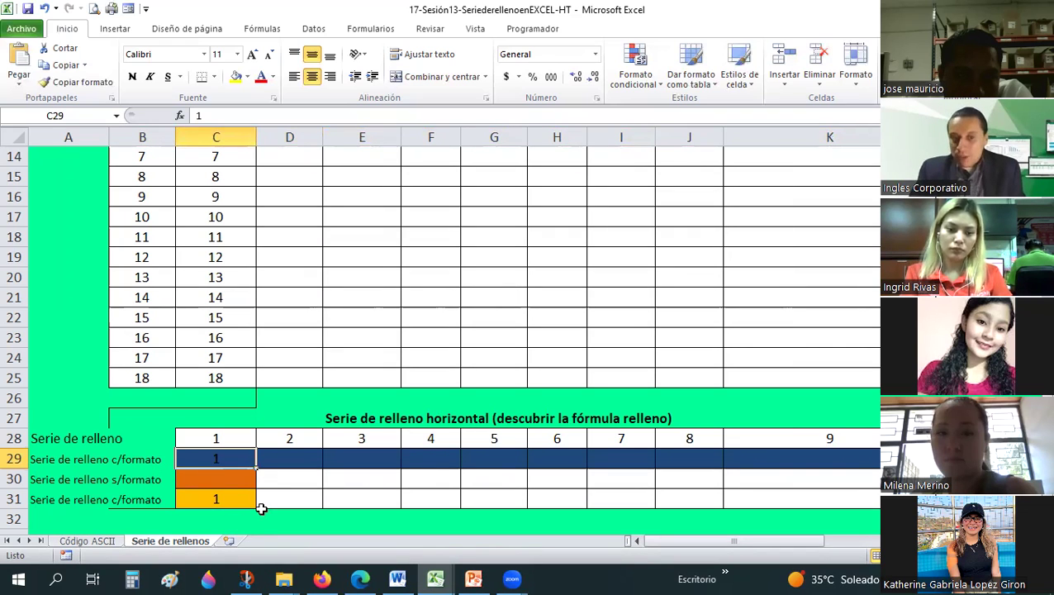
# - Copy the 1 from C30 across to L30 and apply 'Rellenar sin formato'
pyautogui.click(248, 483)
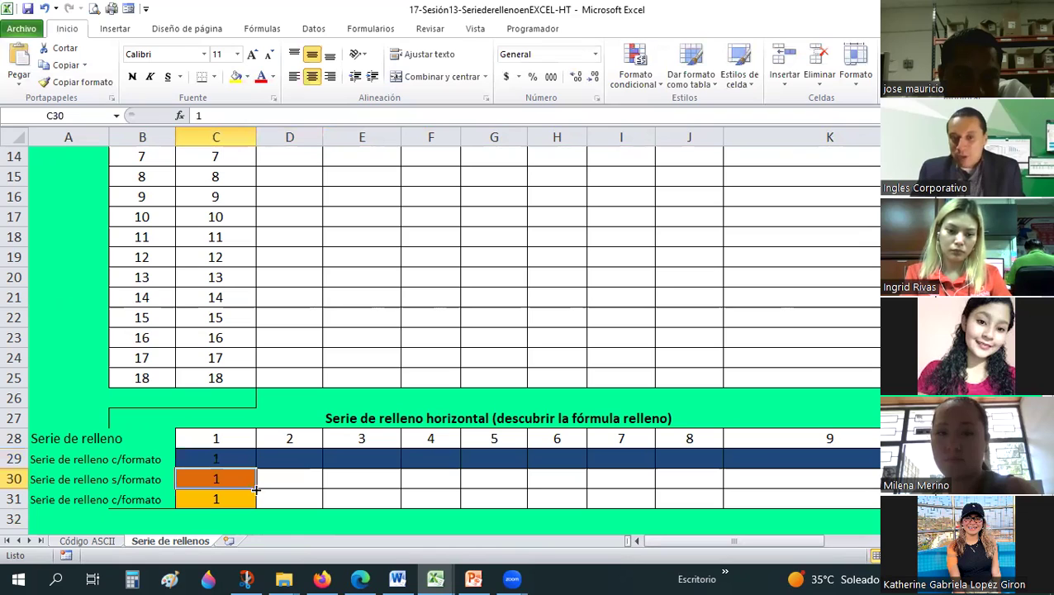
pyautogui.moveTo(256, 488); pyautogui.dragTo(799, 500)
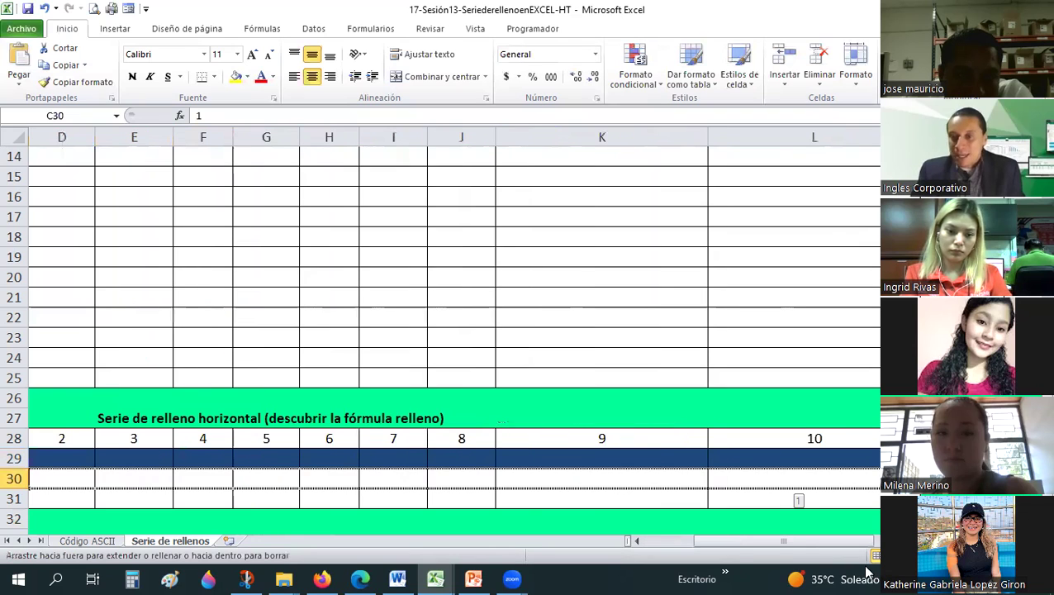
pyautogui.moveTo(868, 570); pyautogui.dragTo(855, 548)
pyautogui.hscroll(3, 533, 500)
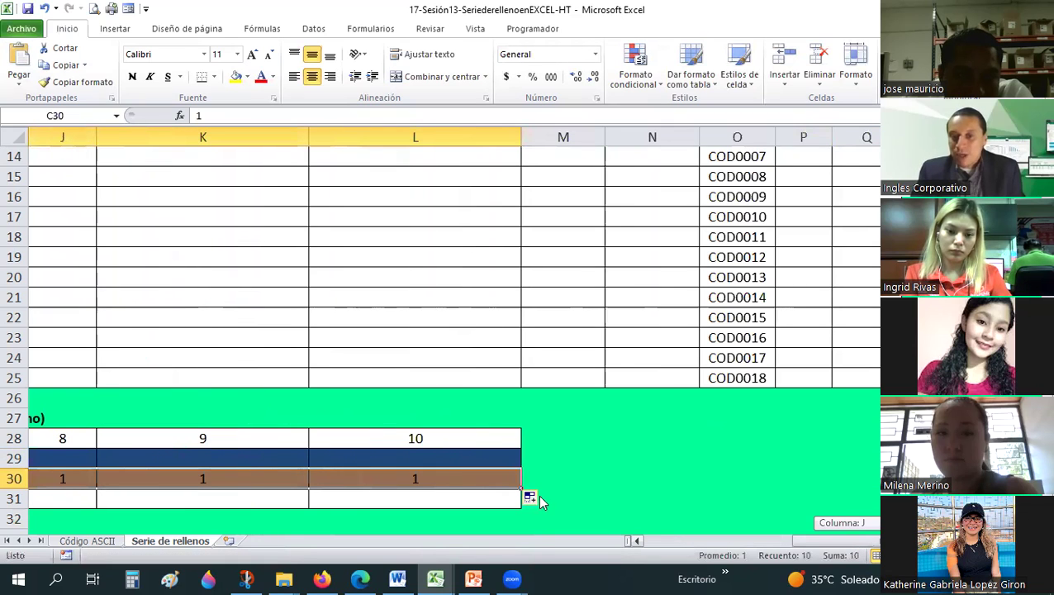
pyautogui.click(537, 498)
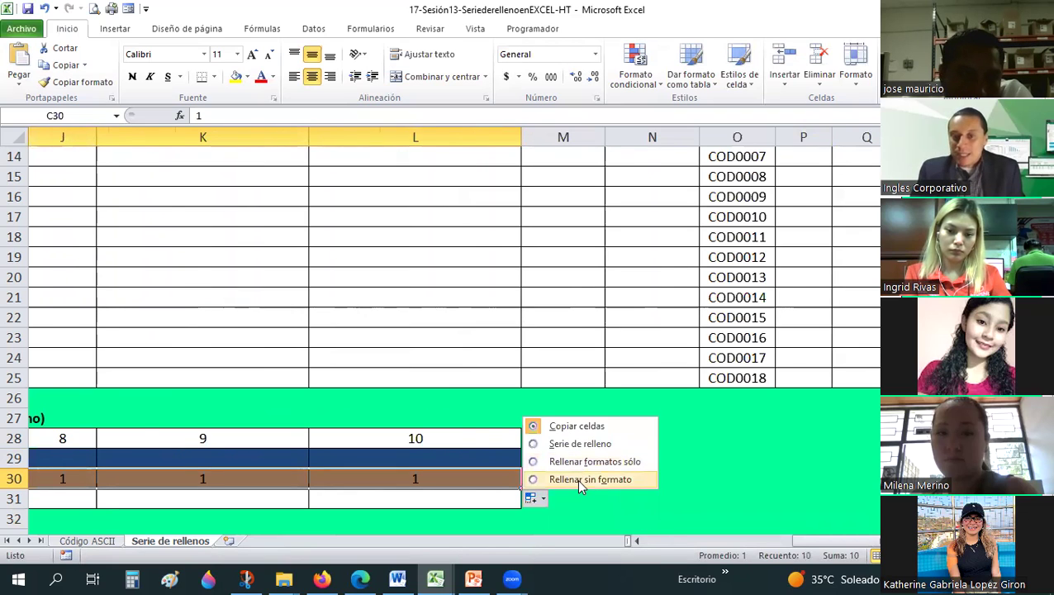
pyautogui.click(579, 480)
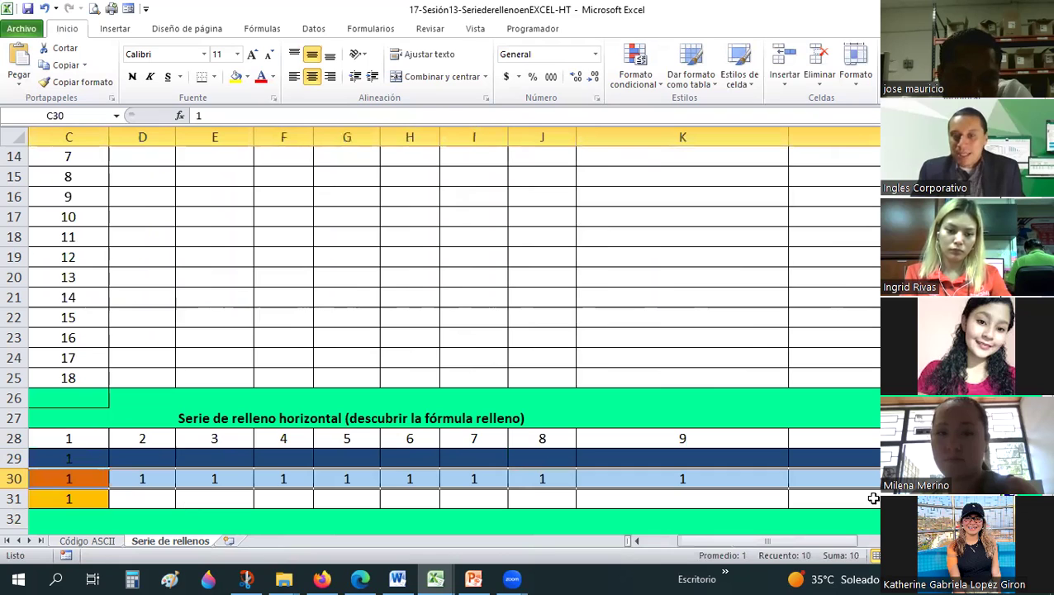
# - Switch row 30's fill to 'Rellenar formatos sólo', then go back to C30
pyautogui.hscroll(2, 736, 503)
pyautogui.click(727, 498)
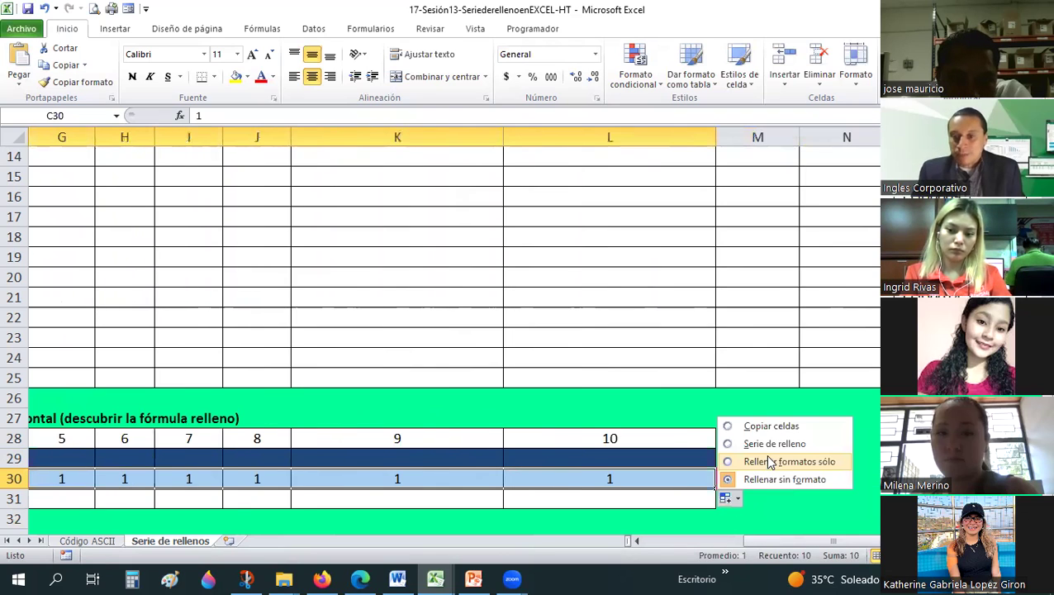
pyautogui.click(769, 461)
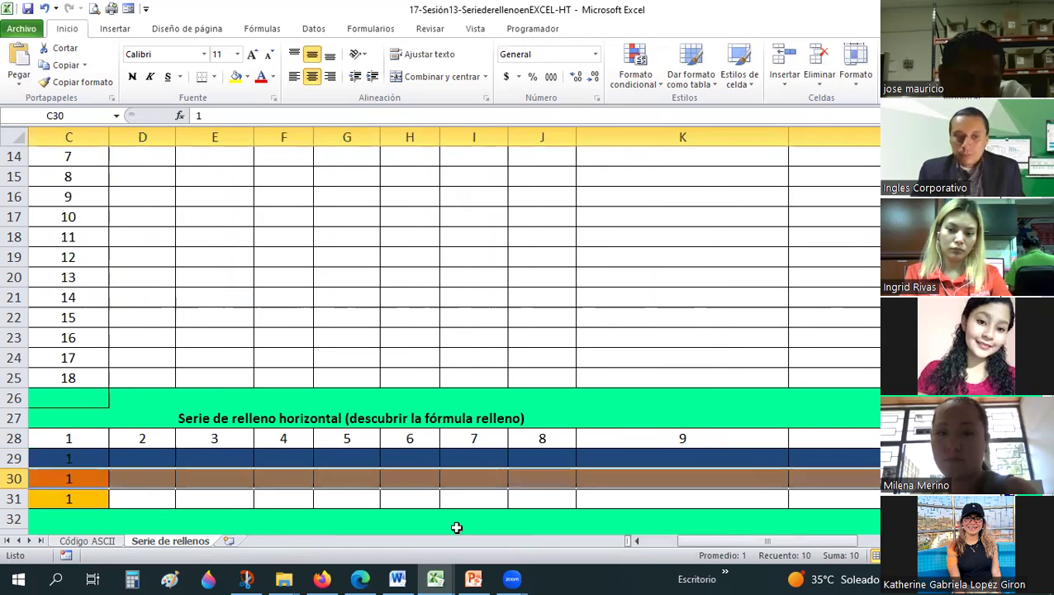
pyautogui.press('Right')
pyautogui.click(644, 540)
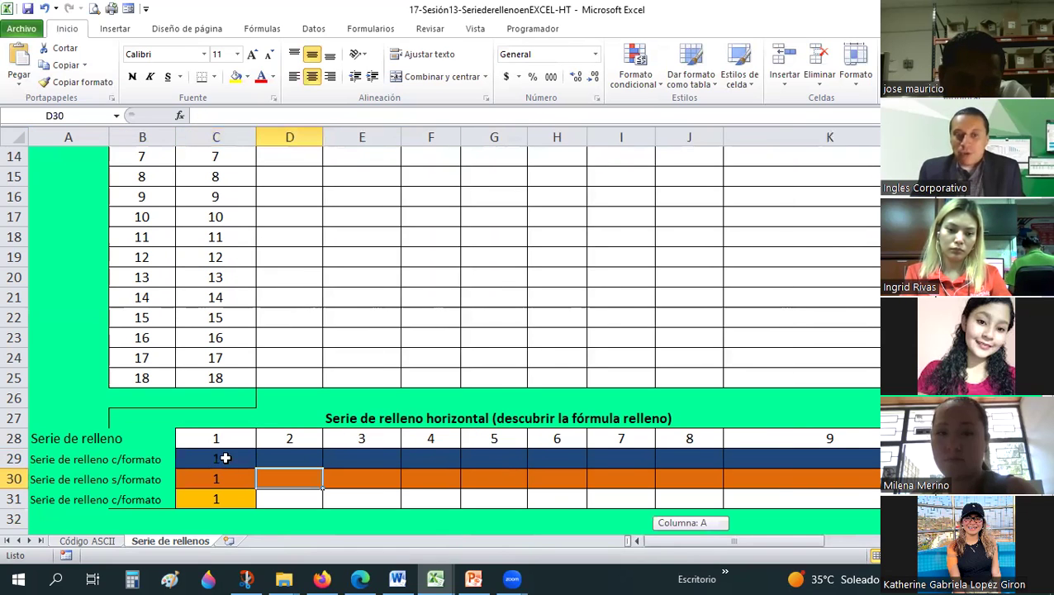
pyautogui.press('Left')
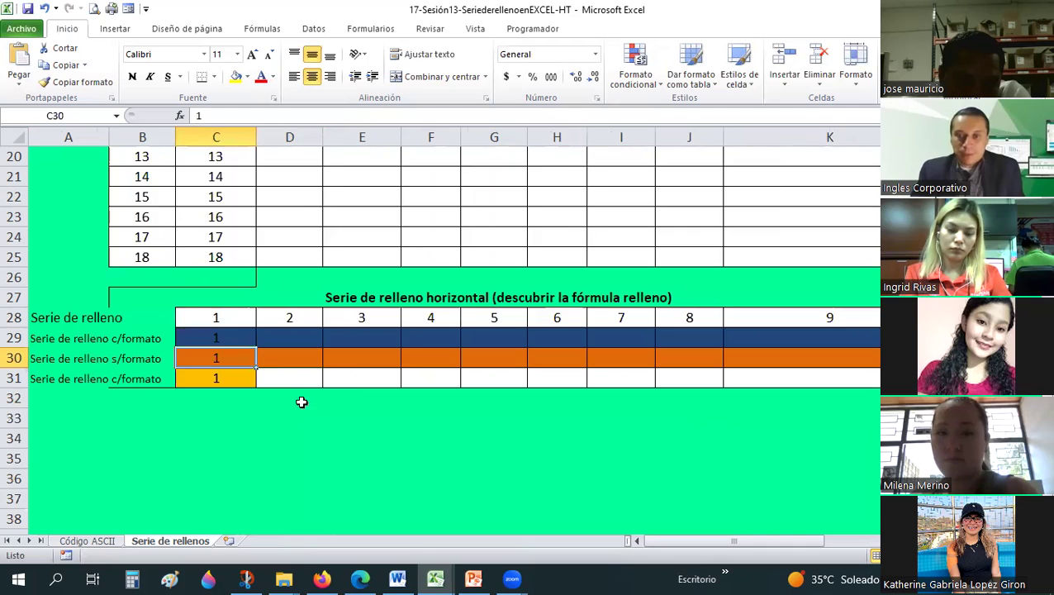
pyautogui.scroll(-1, 229, 342)
pyautogui.scroll(-3, 227, 340)
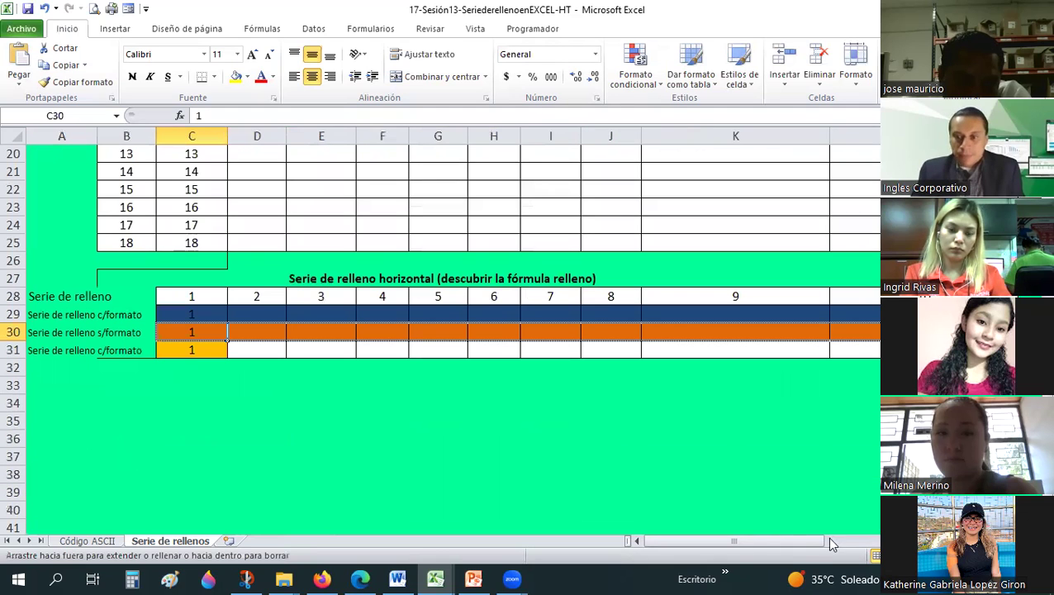
# - Refill the 1 from C30 to L30 with Copiar celdas so the orange formatting stays
pyautogui.moveTo(831, 544); pyautogui.dragTo(832, 545)
pyautogui.hscroll(3, 533, 350)
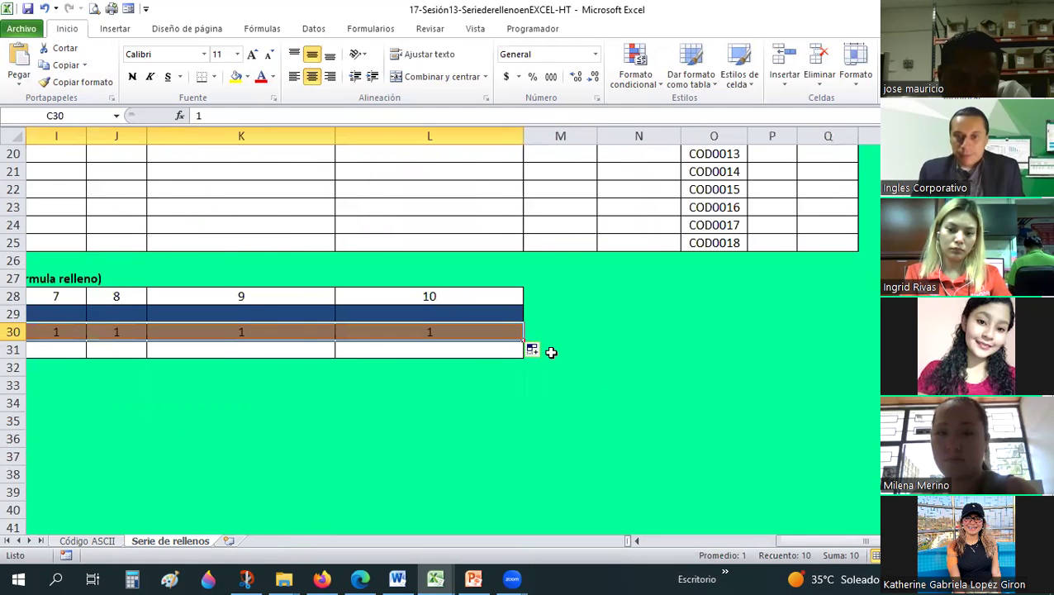
pyautogui.click(546, 351)
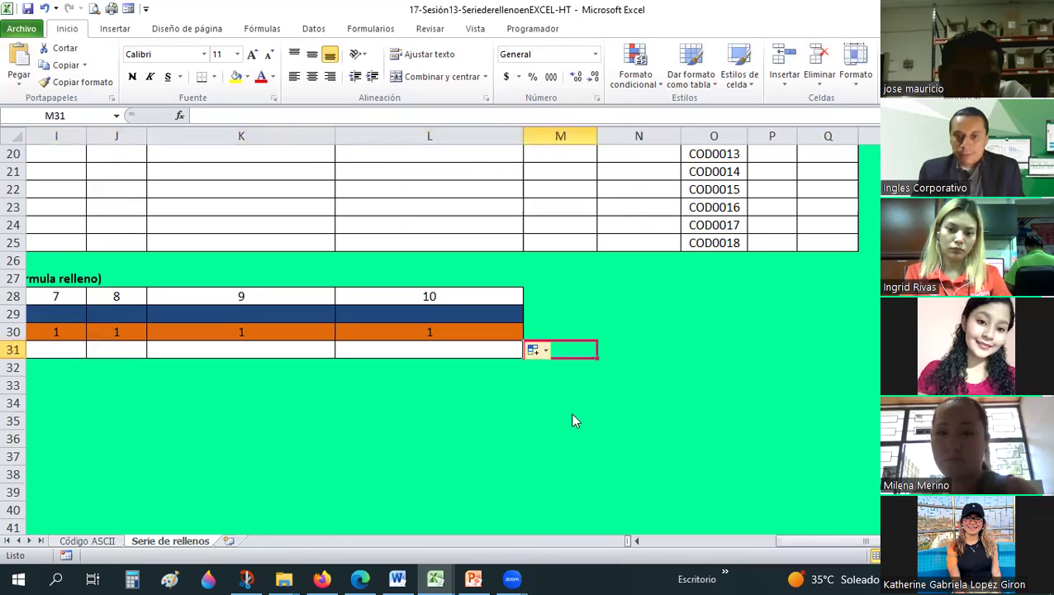
pyautogui.click(429, 439)
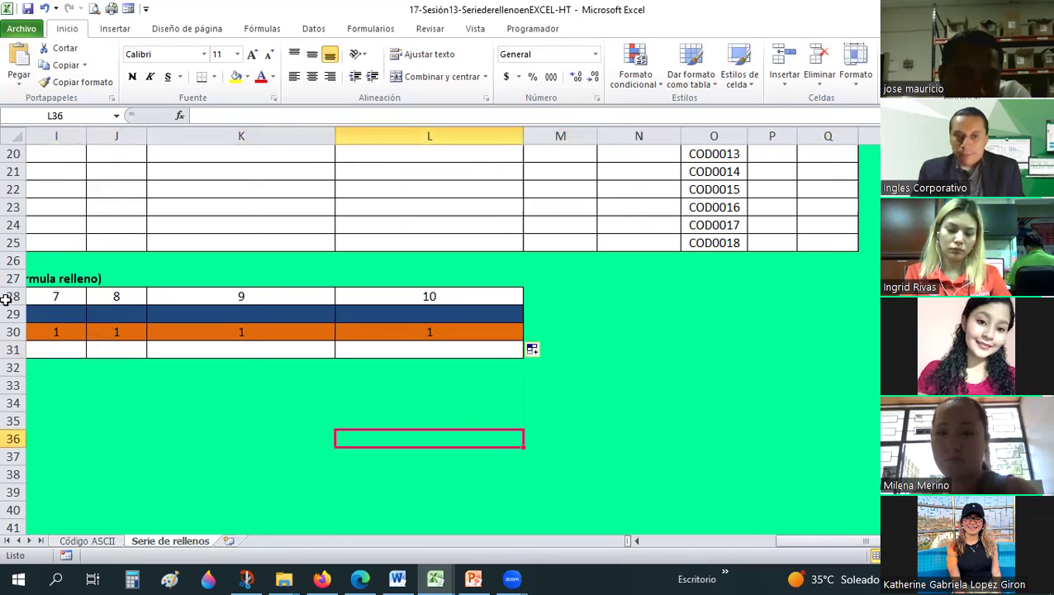
pyautogui.moveTo(429, 332); pyautogui.dragTo(76, 323)
pyautogui.moveTo(153, 316)
pyautogui.mouseDown()
pyautogui.moveTo(808, 544)
pyautogui.moveTo(656, 349)
pyautogui.mouseUp()
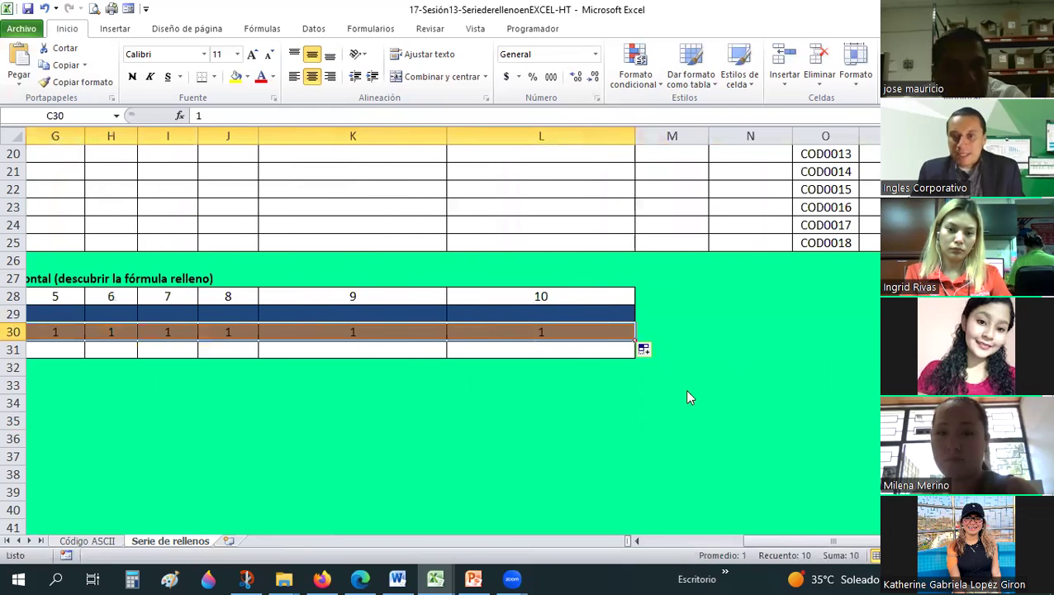
pyautogui.click(646, 349)
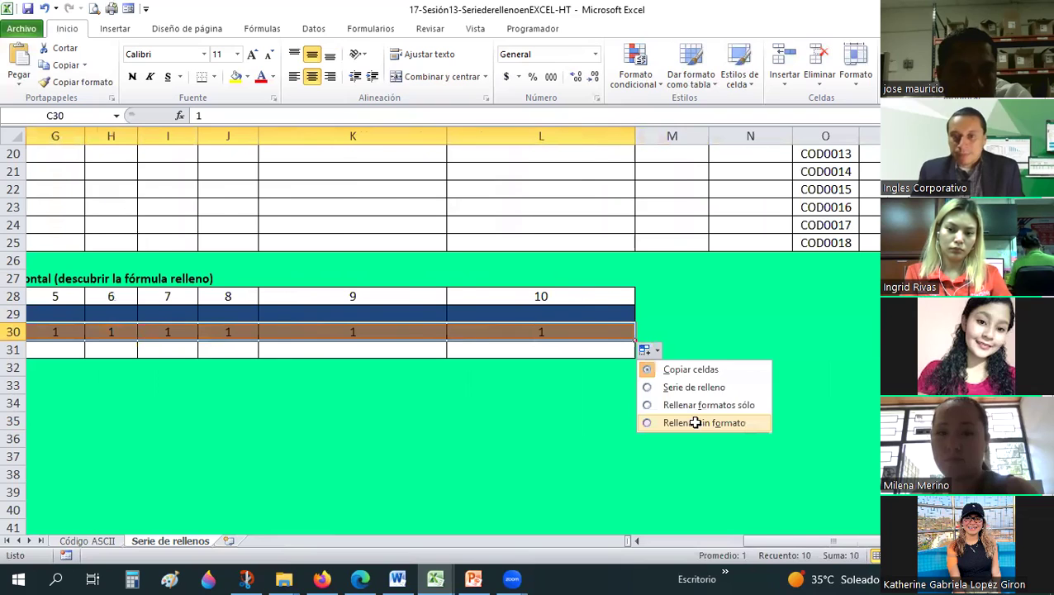
pyautogui.click(695, 422)
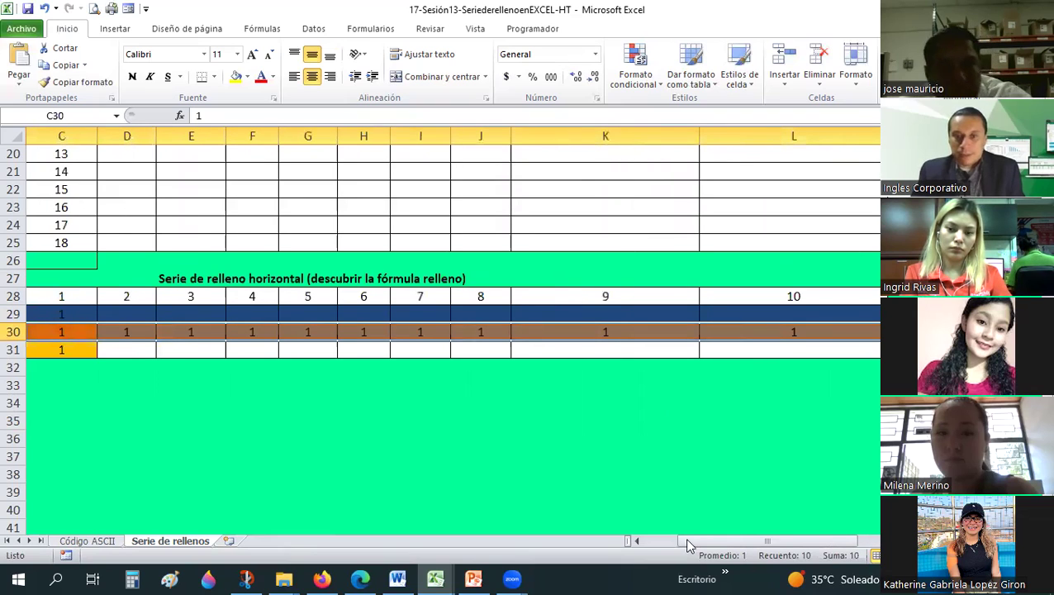
pyautogui.click(653, 421)
# - Enter 1 in C35 with yellow fill and extend it to L35 as a 1–10 series
pyautogui.hscroll(-2, 204, 417)
pyautogui.click(204, 417)
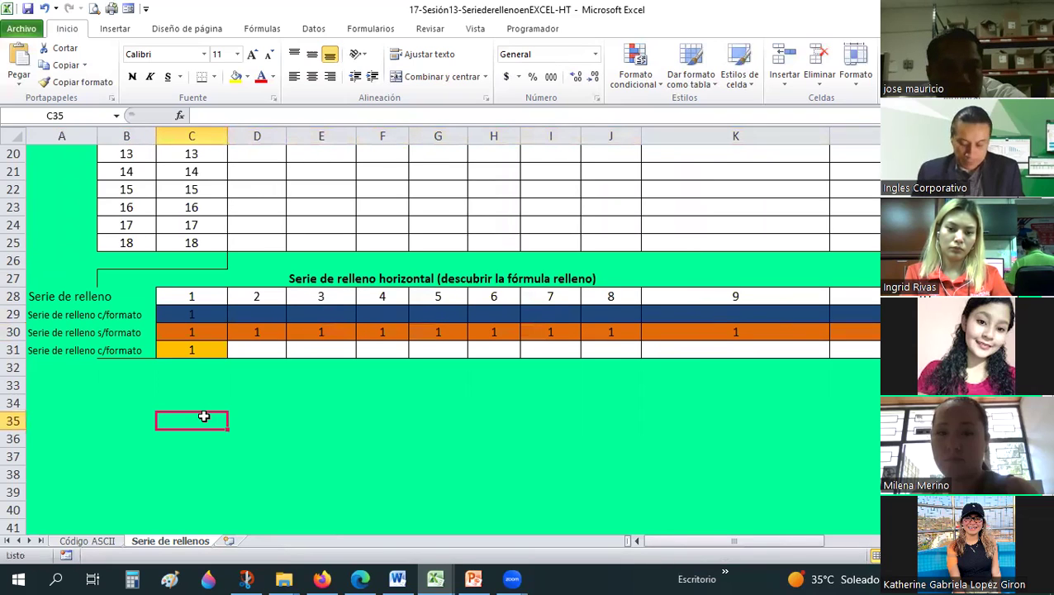
pyautogui.write('1')
pyautogui.hotkey('ctrl', 'Return')
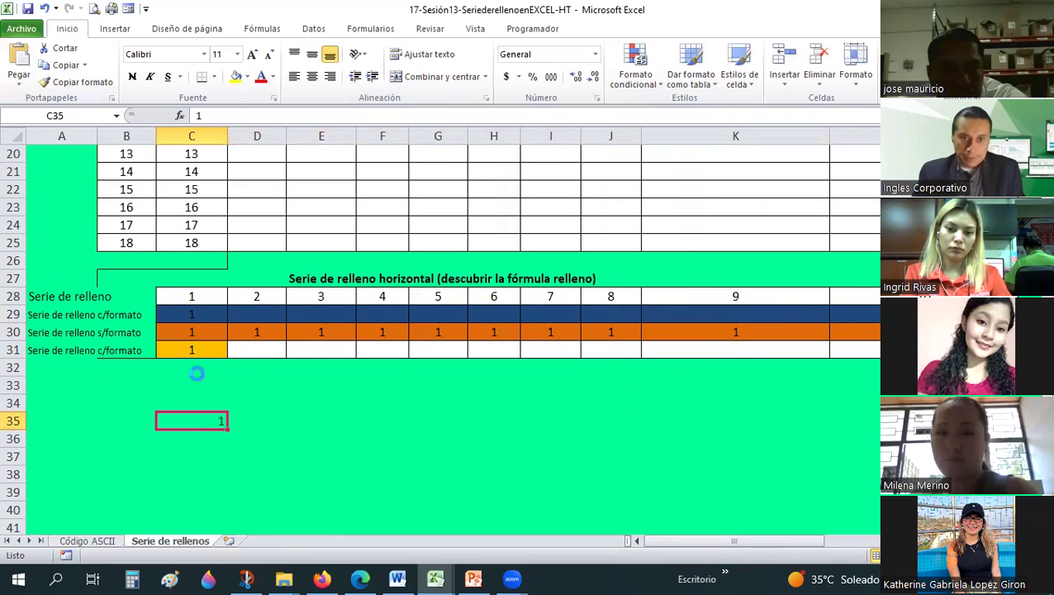
pyautogui.press('F4')
pyautogui.moveTo(228, 429); pyautogui.dragTo(841, 423)
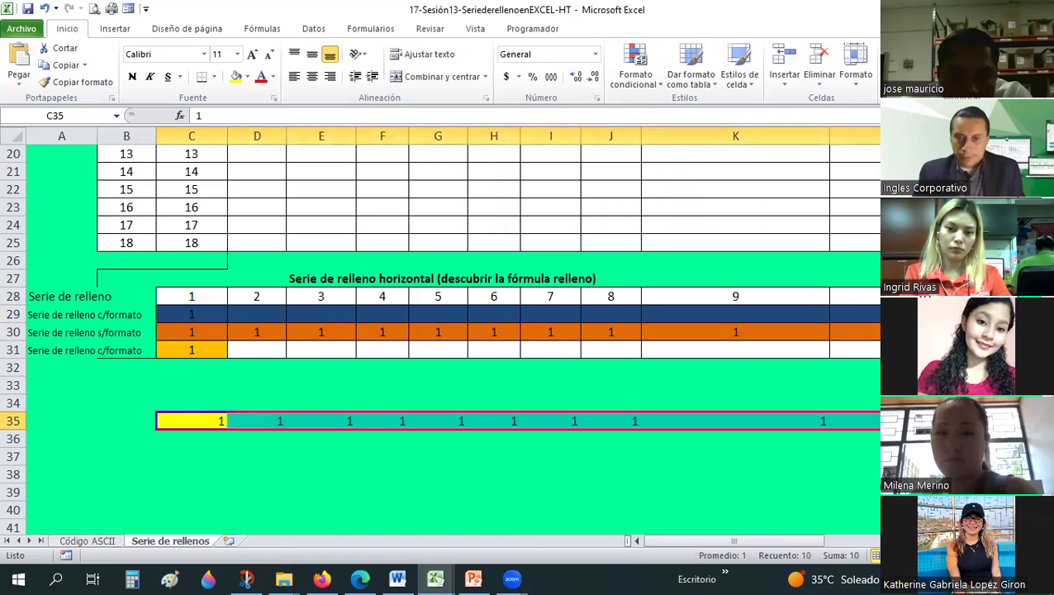
pyautogui.hotkey('ctrl', 'z')
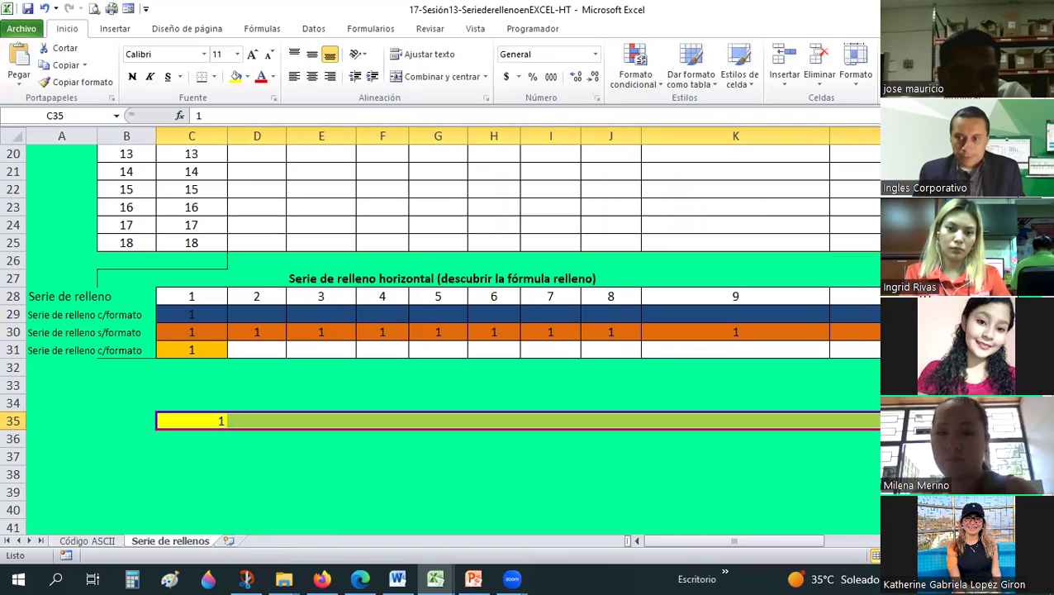
pyautogui.hotkey('ctrl', 'y')
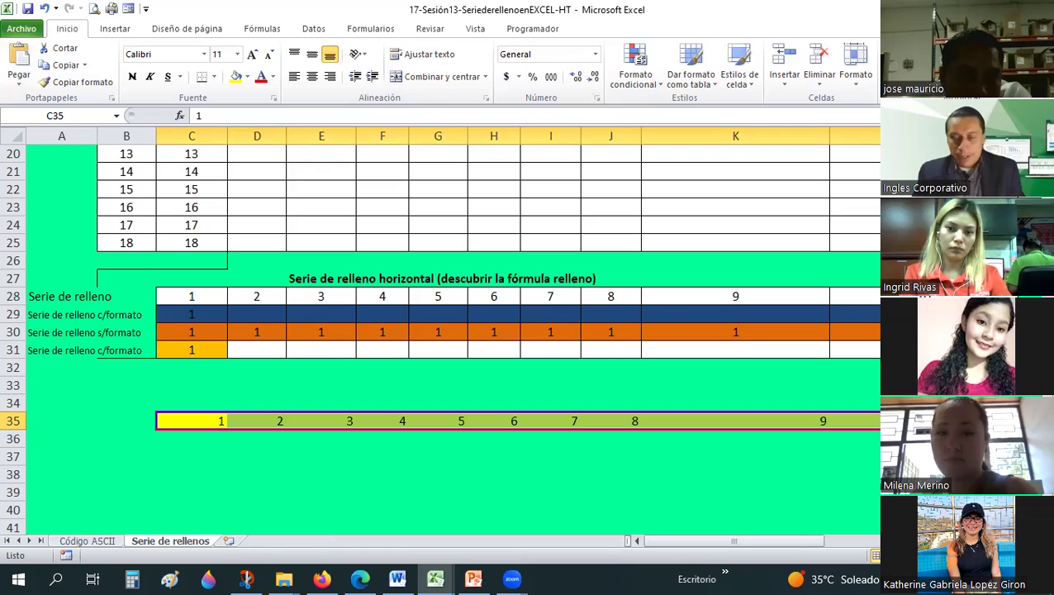
# - Select row 29 from C29 through L29, then deselect it
pyautogui.click(438, 349)
pyautogui.moveTo(191, 314); pyautogui.dragTo(629, 325)
pyautogui.moveTo(851, 318); pyautogui.dragTo(877, 318)
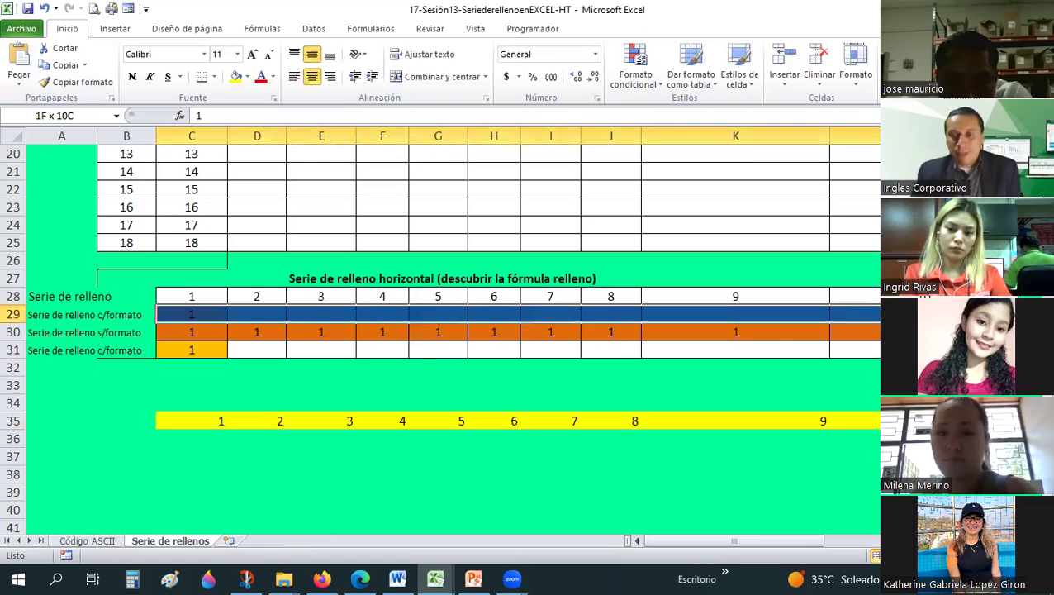
pyautogui.click(856, 314)
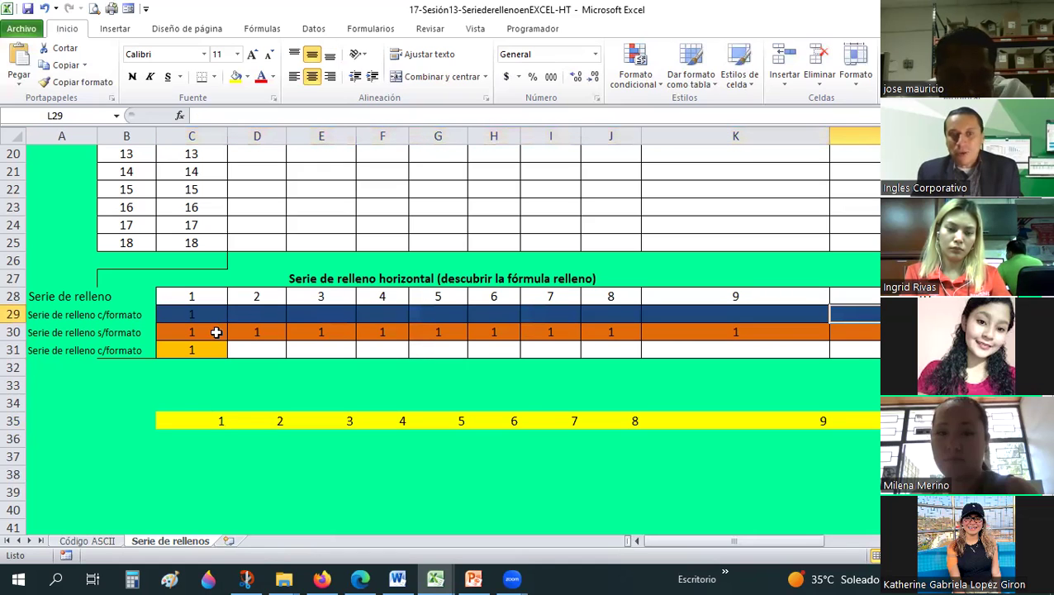
# - Recopy the 1 from C30 across to L30, leaving row 30 unchanged
pyautogui.moveTo(216, 332); pyautogui.dragTo(855, 351)
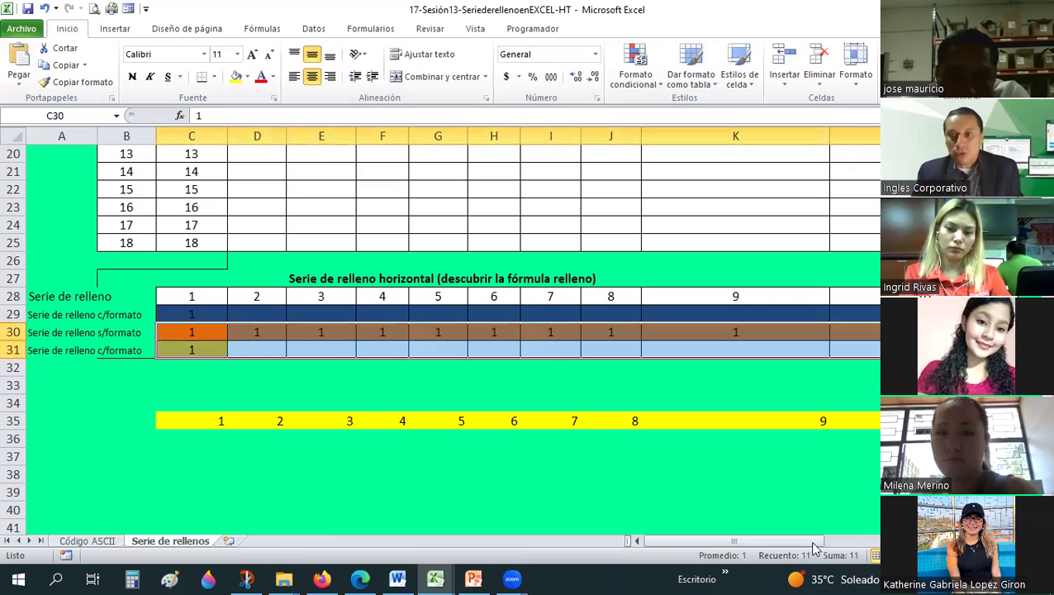
pyautogui.click(610, 456)
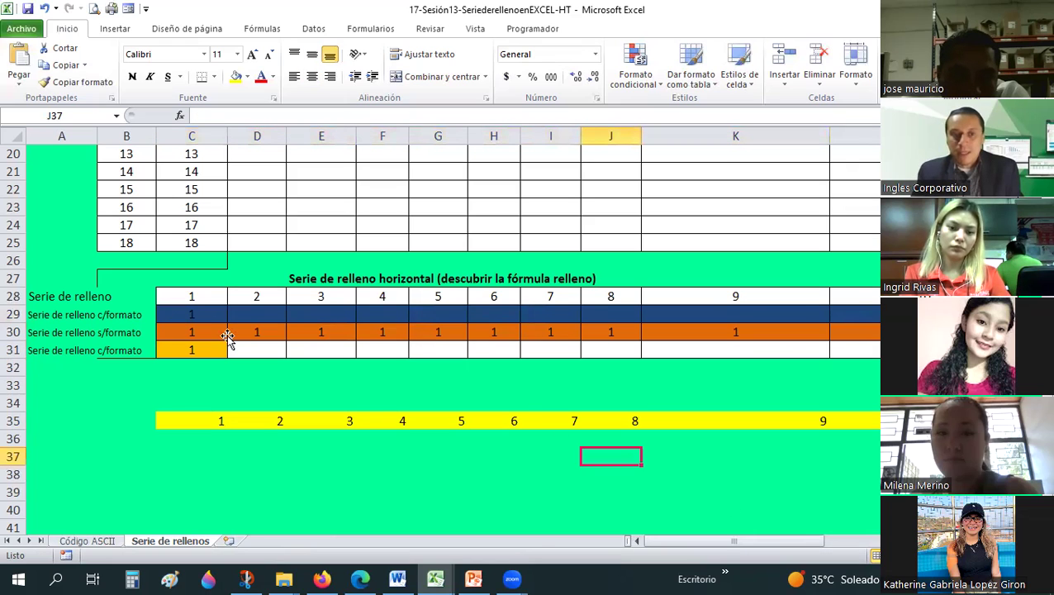
pyautogui.click(223, 337)
pyautogui.moveTo(228, 342); pyautogui.dragTo(864, 542)
pyautogui.hscroll(3, 852, 360)
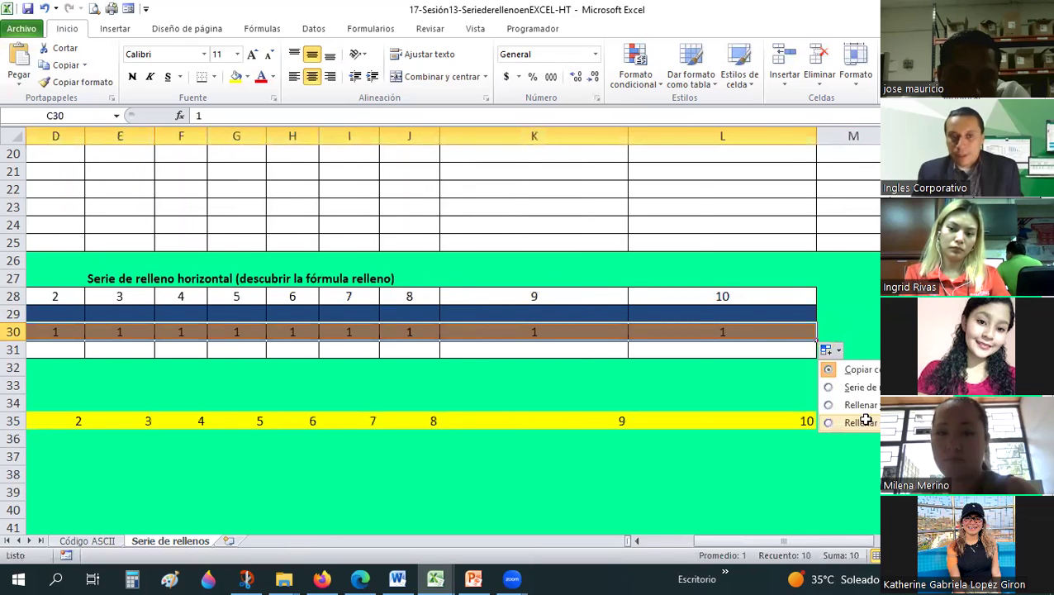
pyautogui.click(860, 422)
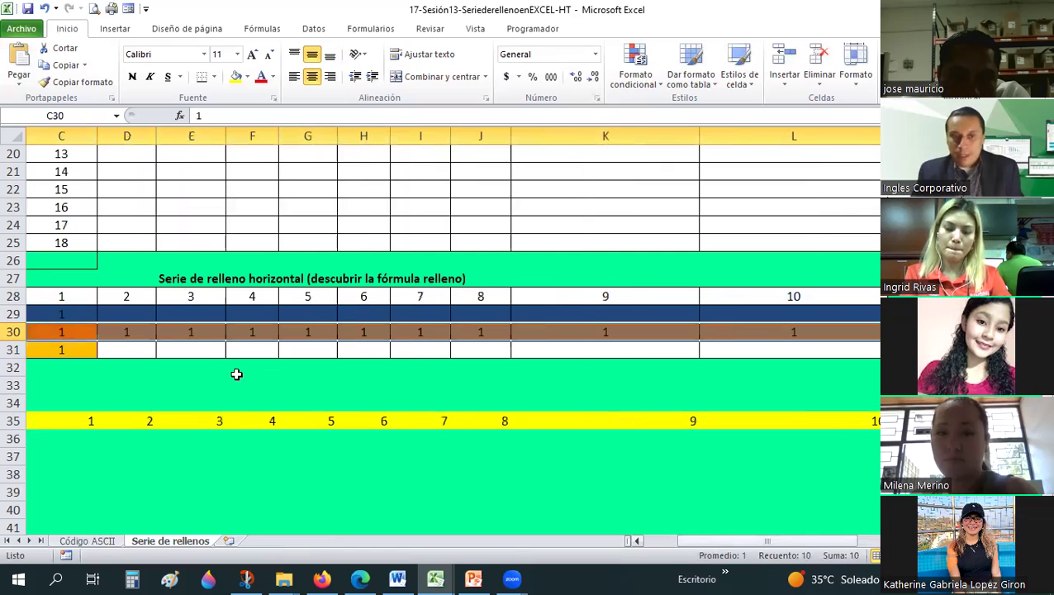
pyautogui.hscroll(-2, 214, 356)
# - Extend C31's 1 to L31 as a Serie de relleno counting 1 to 10
pyautogui.click(225, 358)
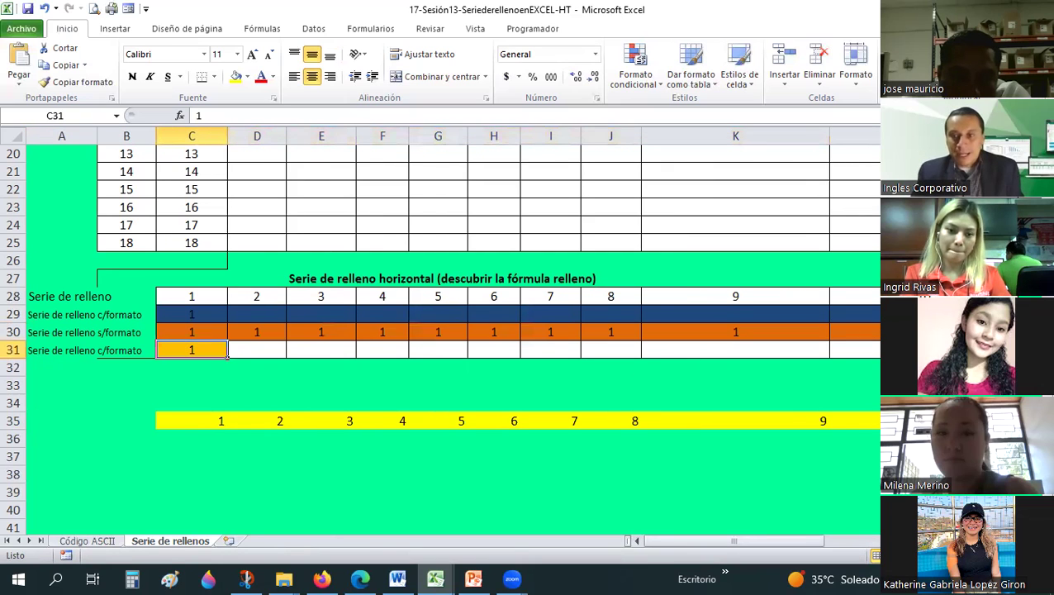
pyautogui.moveTo(226, 357); pyautogui.dragTo(849, 474)
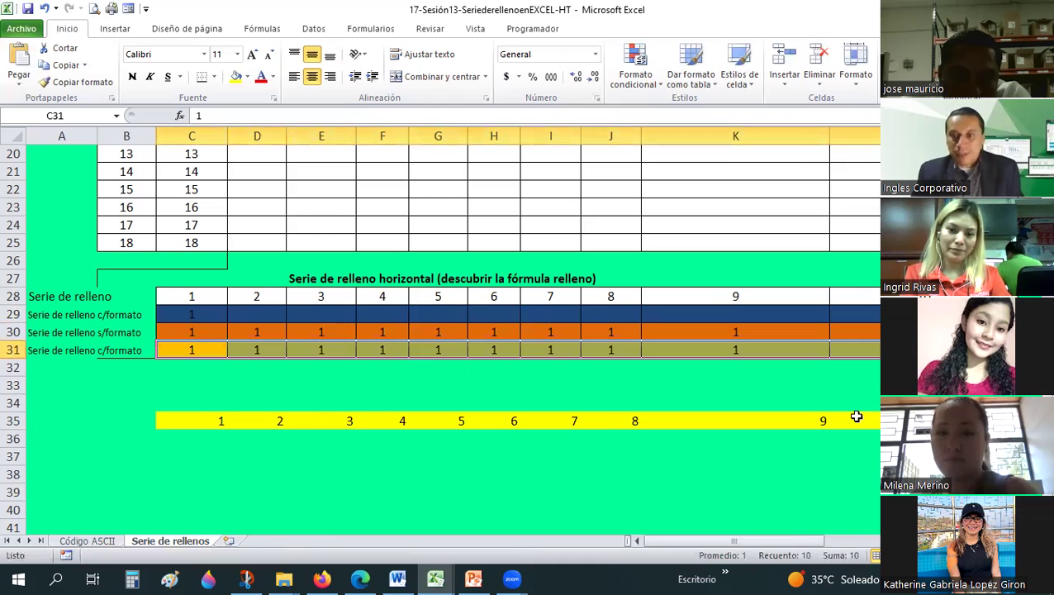
pyautogui.hscroll(3, 856, 418)
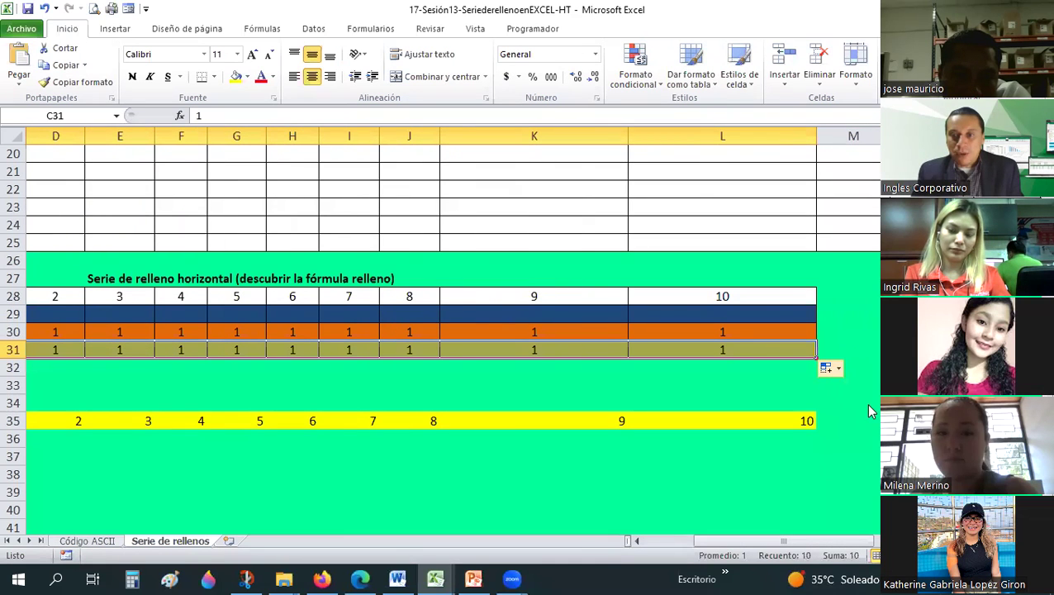
pyautogui.click(831, 368)
pyautogui.press('s')
pyautogui.hscroll(-3, 764, 546)
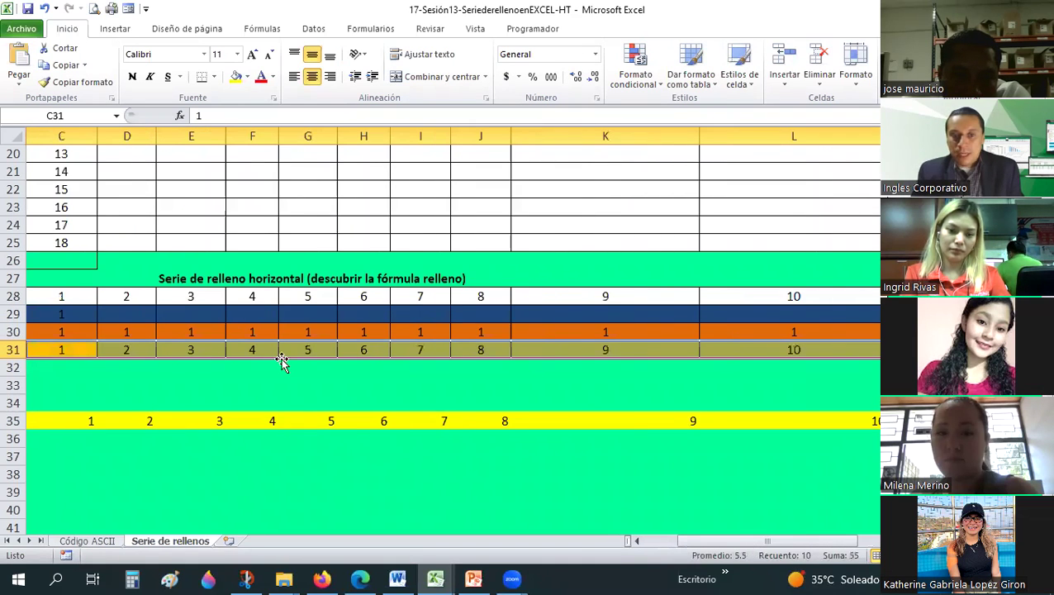
pyautogui.click(200, 351)
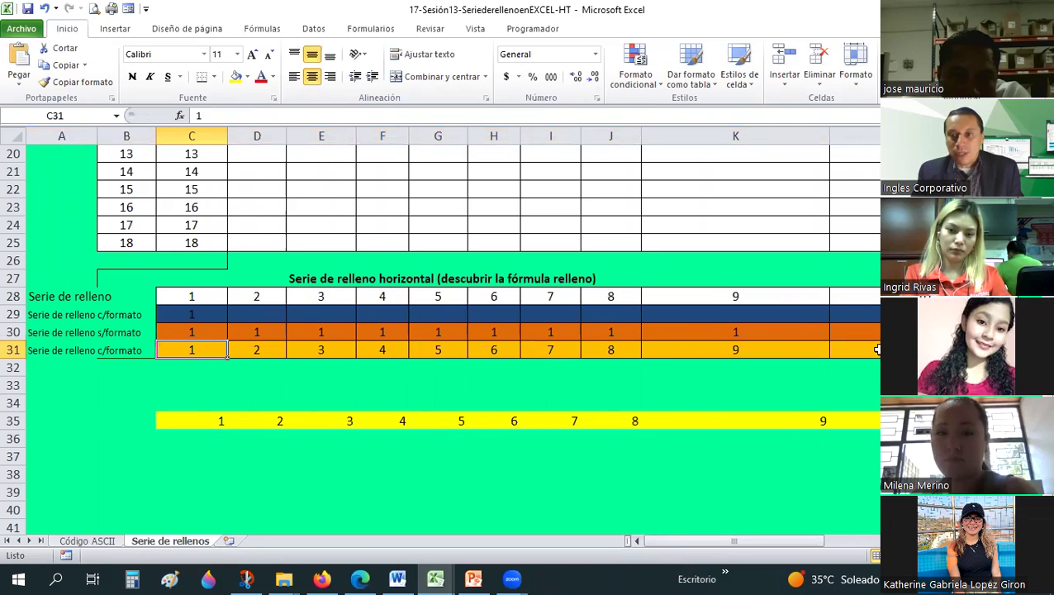
pyautogui.hotkey('ctrl', 'Right')
pyautogui.hotkey('ctrl', 'Left')
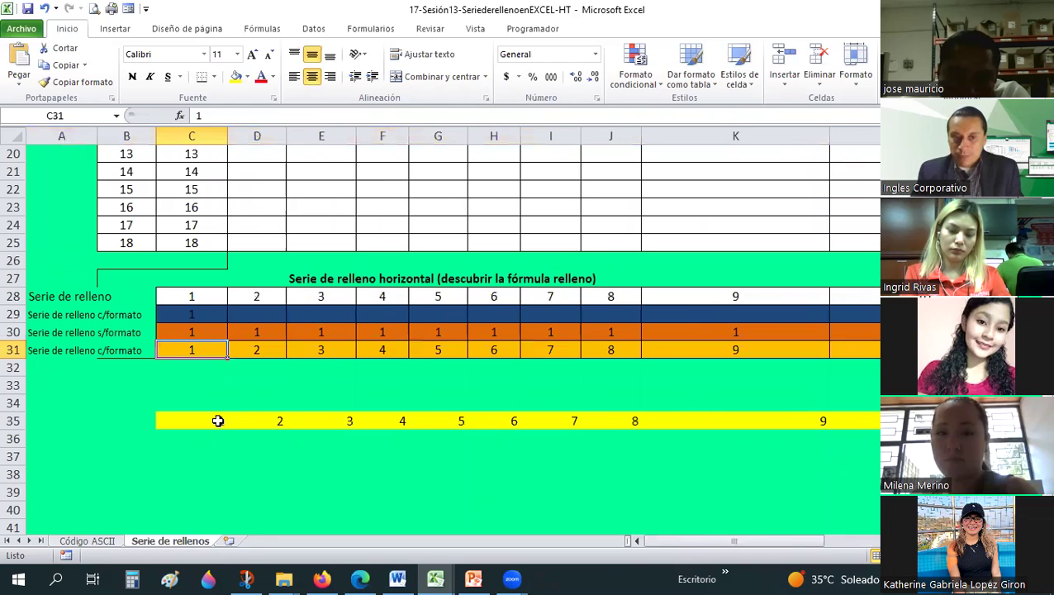
# - Paint empty C37's plain green format onto C35 with Copiar formato, then copy D37's format
pyautogui.click(191, 456)
pyautogui.click(78, 83)
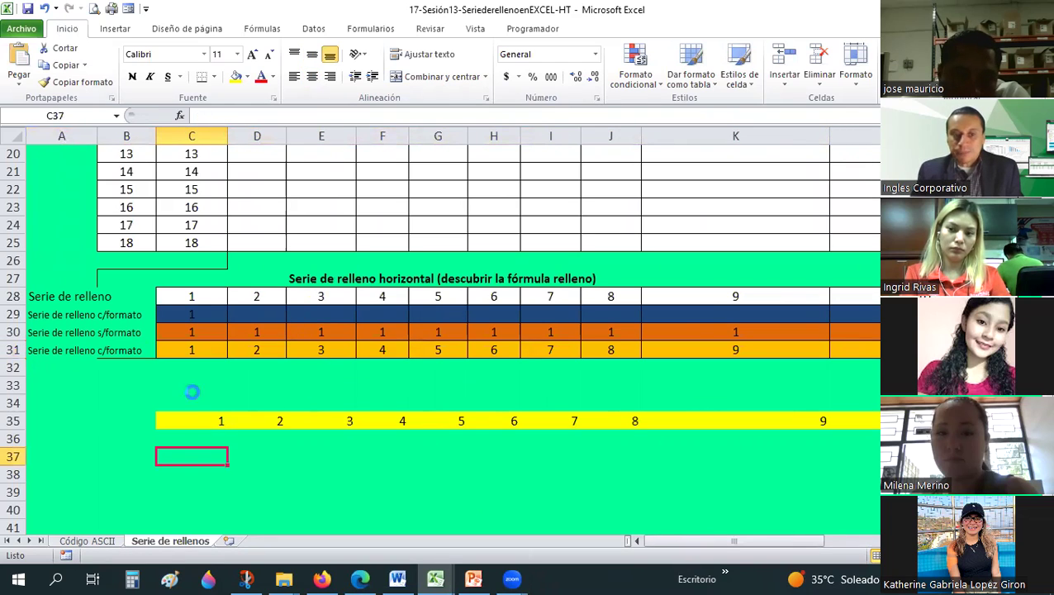
pyautogui.click(192, 424)
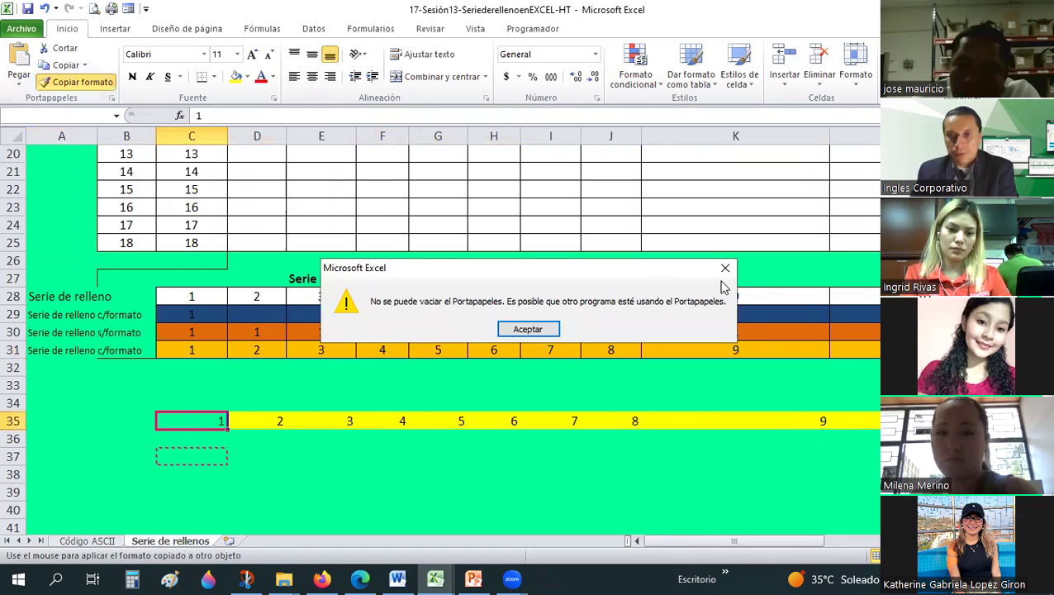
pyautogui.press('Return')
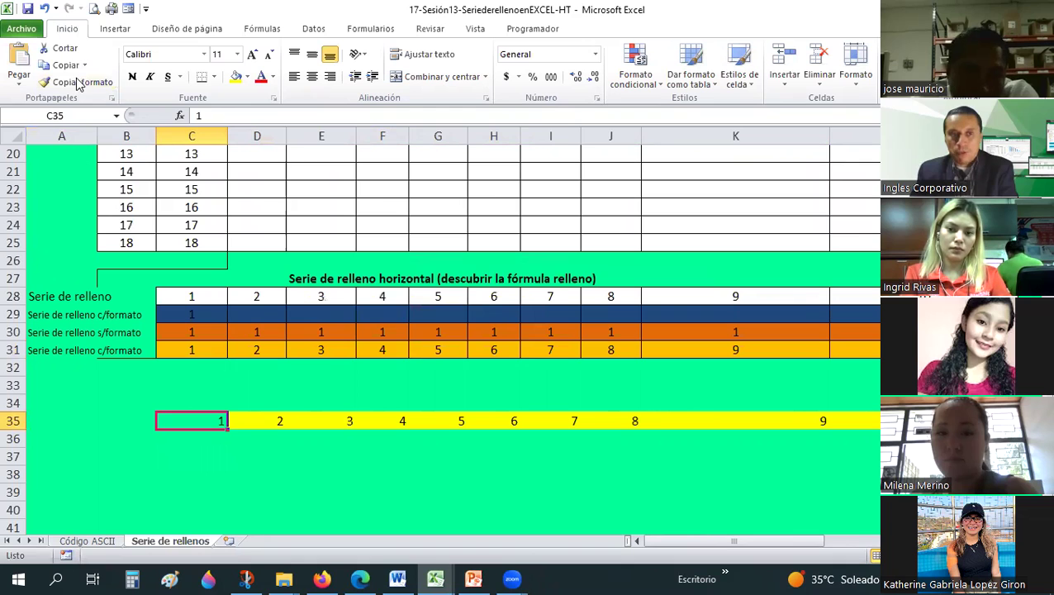
pyautogui.click(257, 456)
pyautogui.click(76, 82)
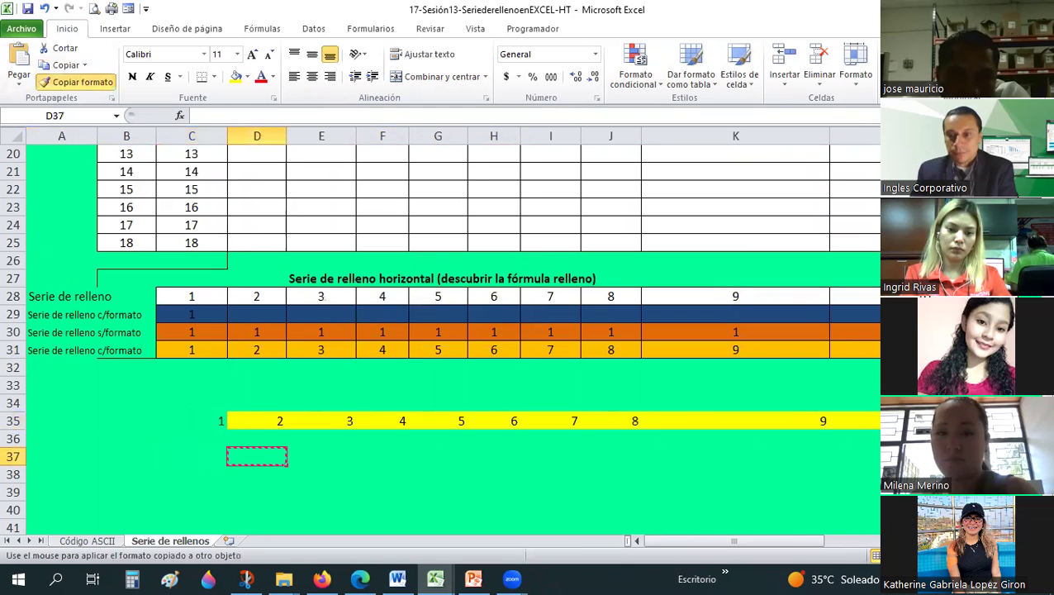
# - Paint the green format across row 35, then extend only C29's blue formatting to L29
pyautogui.moveTo(191, 421); pyautogui.dragTo(814, 465)
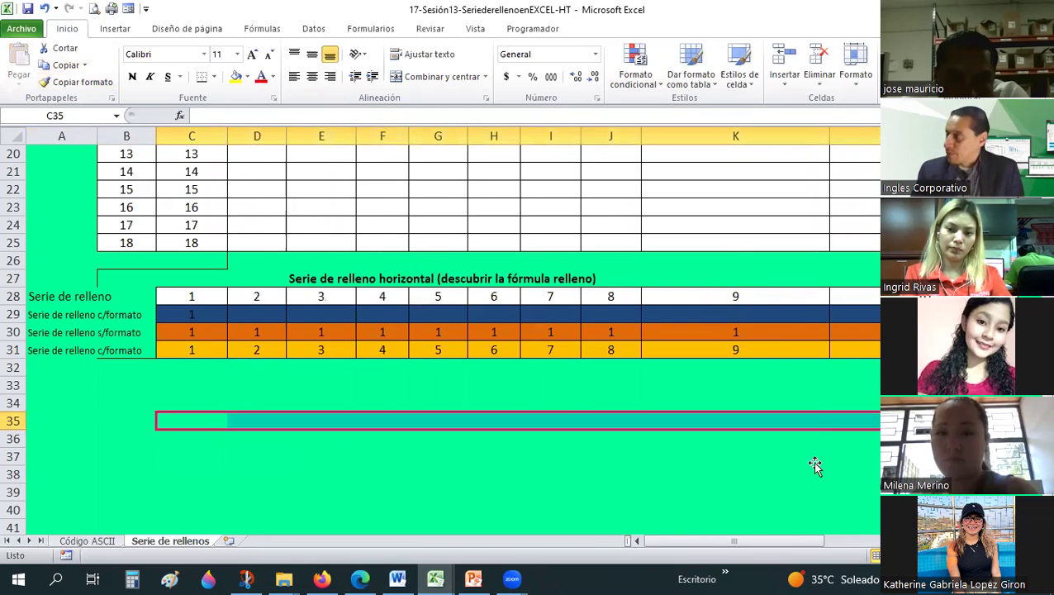
pyautogui.click(815, 466)
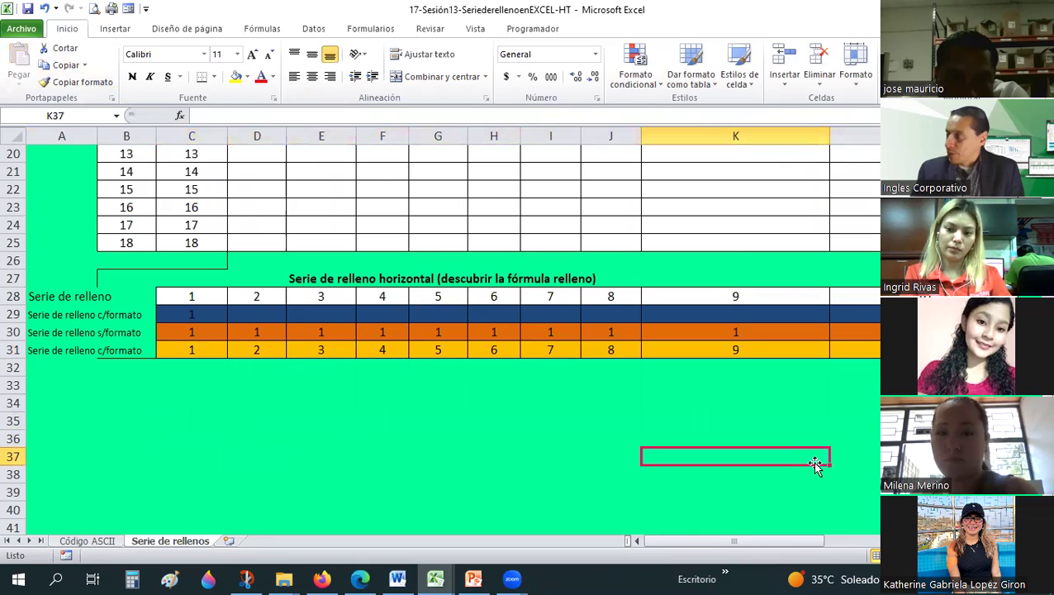
pyautogui.click(208, 314)
pyautogui.moveTo(227, 323)
pyautogui.mouseDown()
pyautogui.moveTo(863, 479)
pyautogui.moveTo(766, 342)
pyautogui.mouseUp()
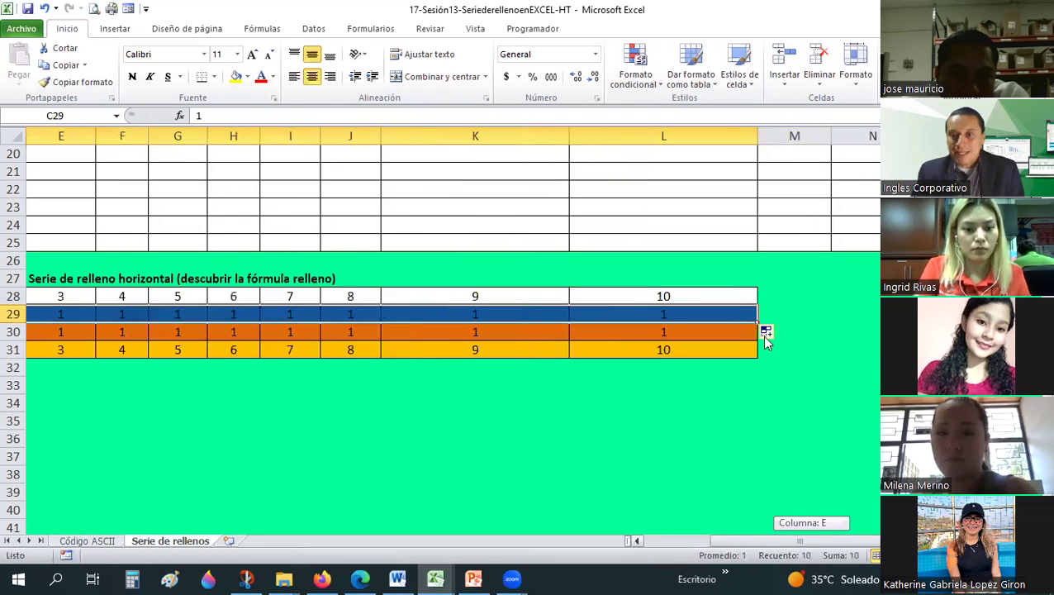
pyautogui.click(780, 333)
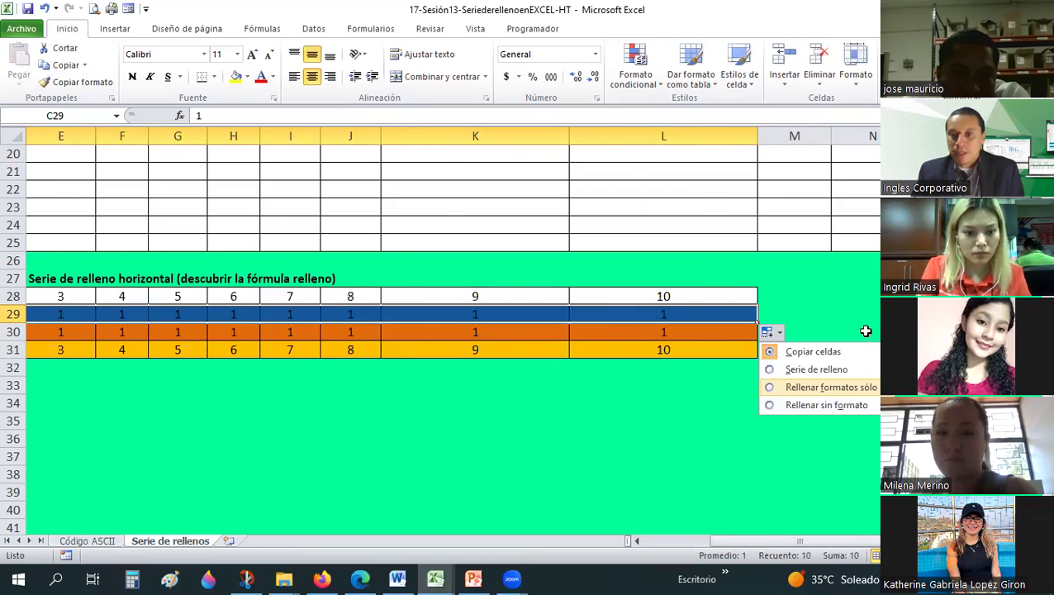
pyautogui.click(832, 387)
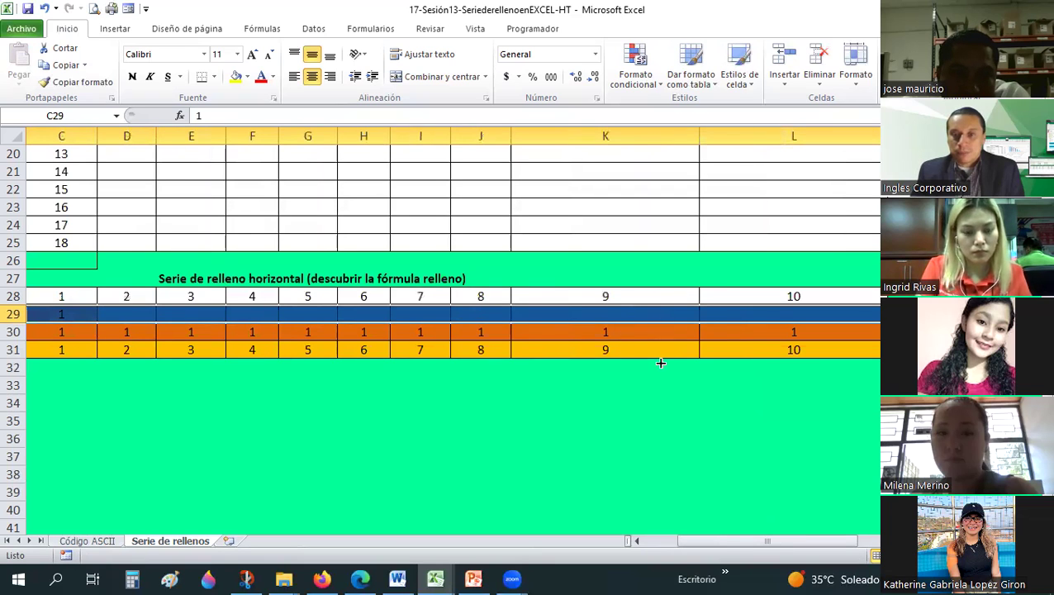
pyautogui.press('Down')
pyautogui.moveTo(98, 341); pyautogui.dragTo(764, 343)
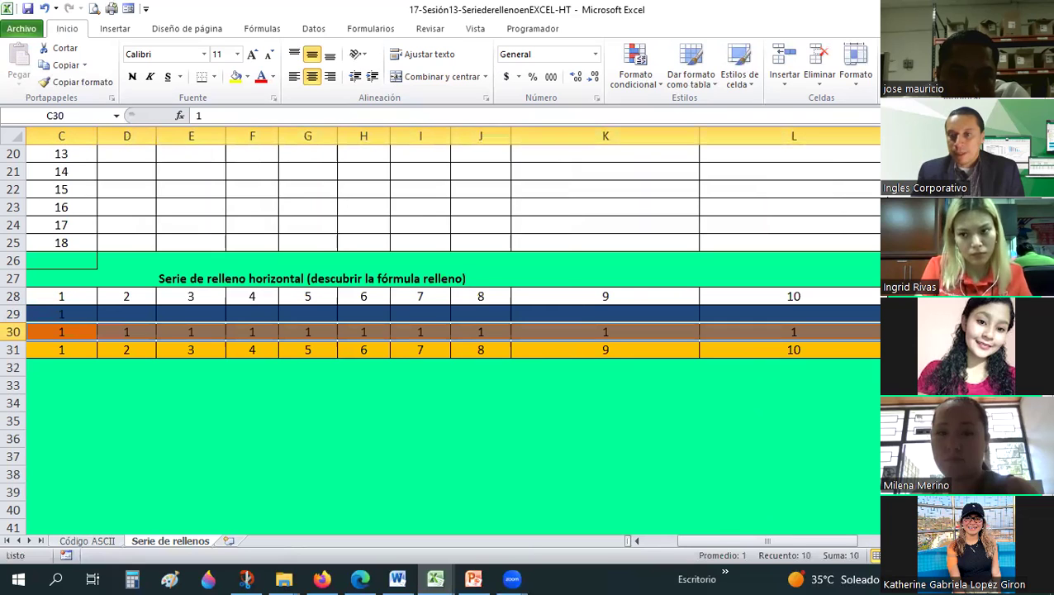
pyautogui.click(94, 353)
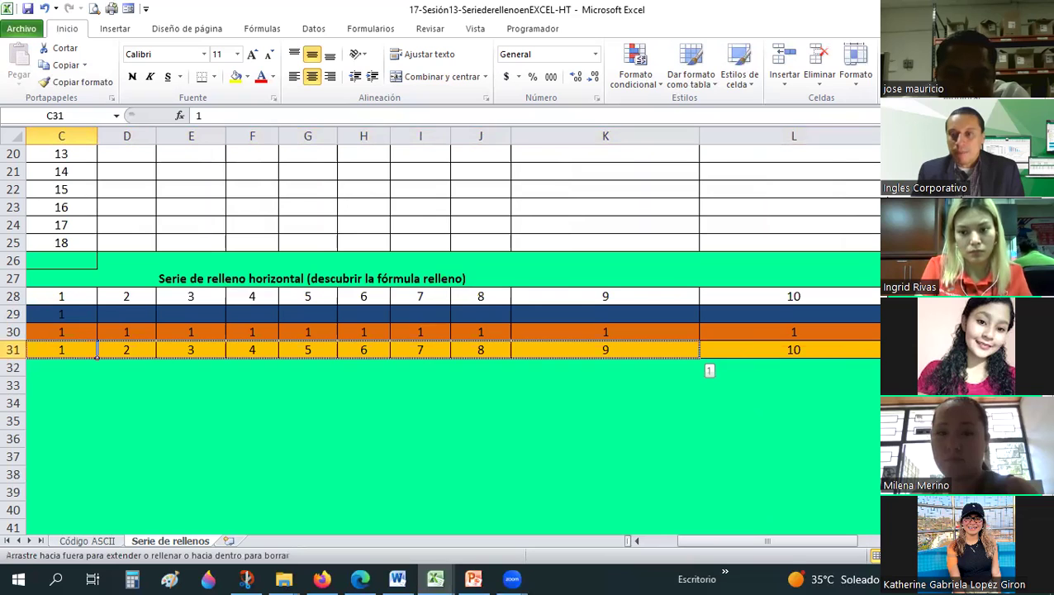
pyautogui.moveTo(797, 343); pyautogui.dragTo(852, 345)
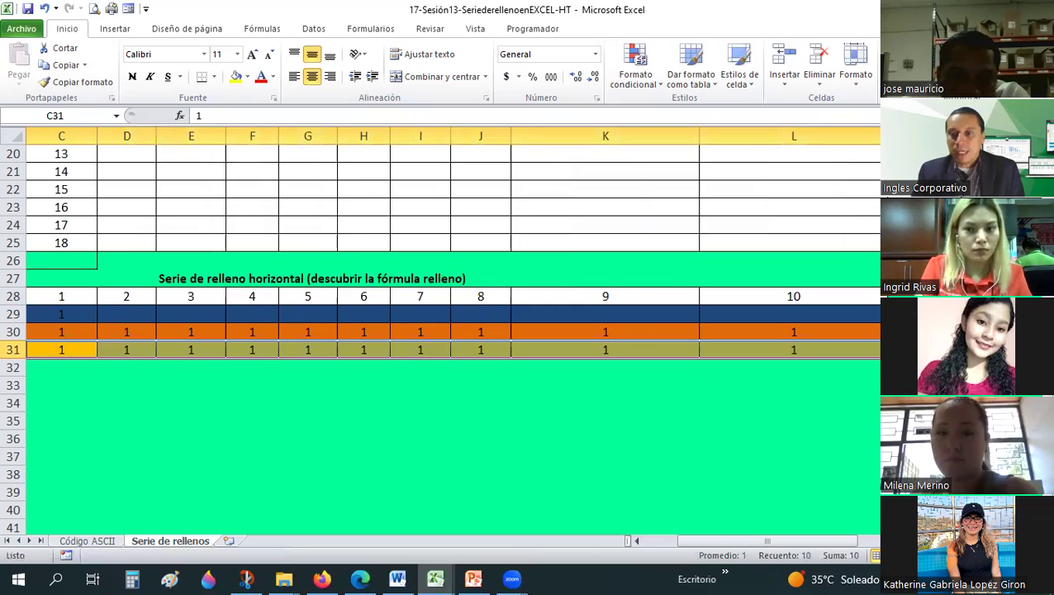
pyautogui.hotkey('ctrl', 'z')
pyautogui.click(771, 380)
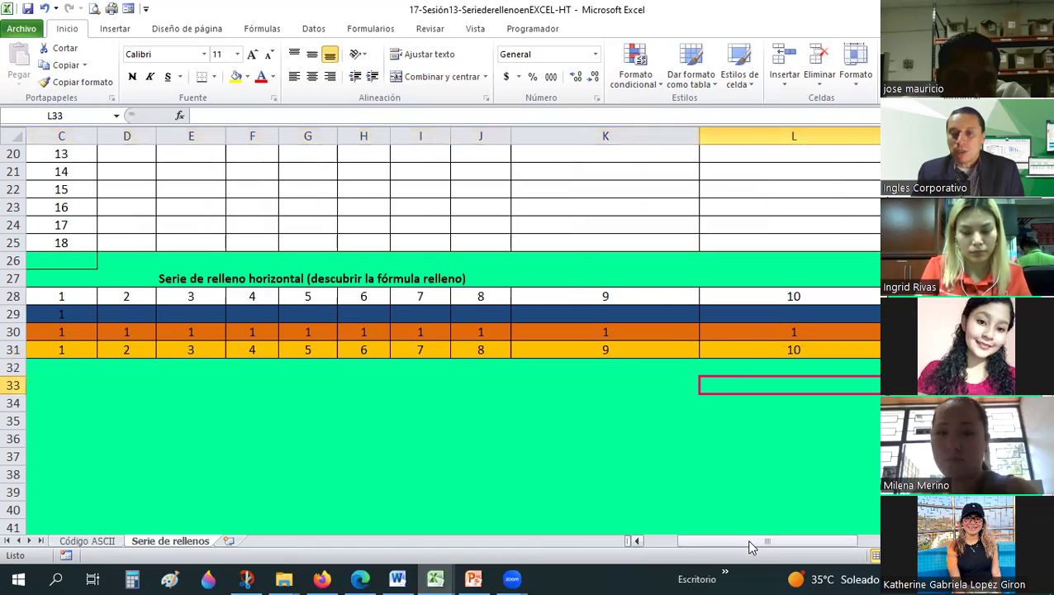
pyautogui.hscroll(-2, 551, 414)
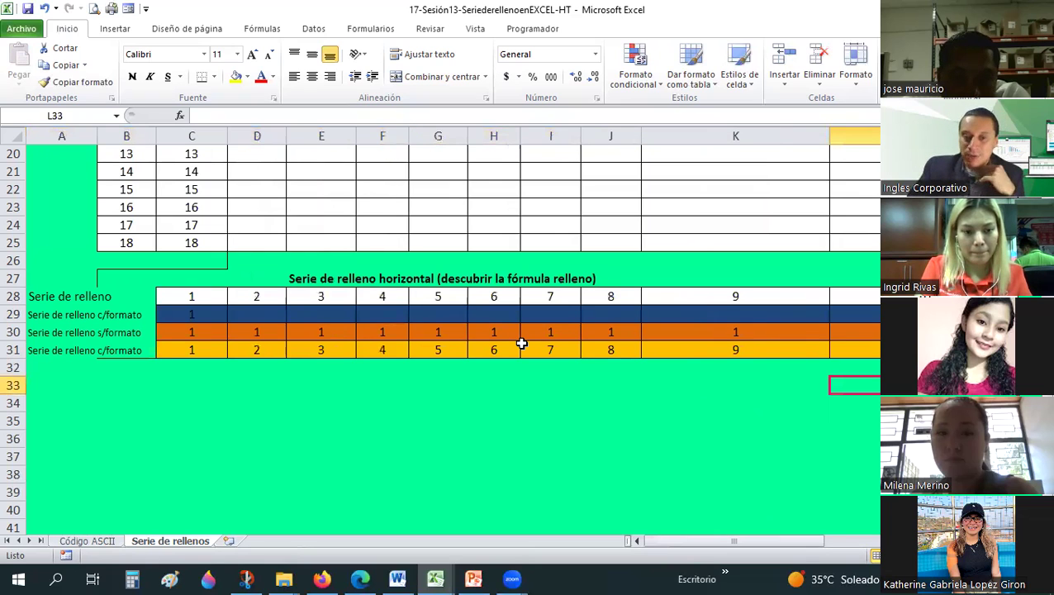
pyautogui.click(537, 405)
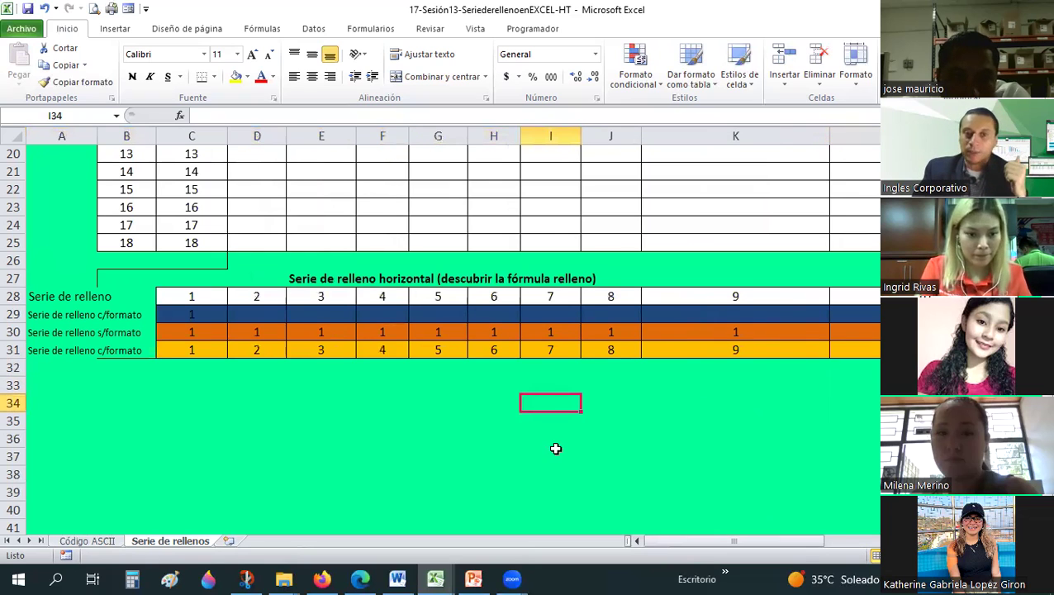
# - Scroll up to row 5 to show the Relleno numérico and Relleno con comando headings
pyautogui.scroll(-1, 573, 409)
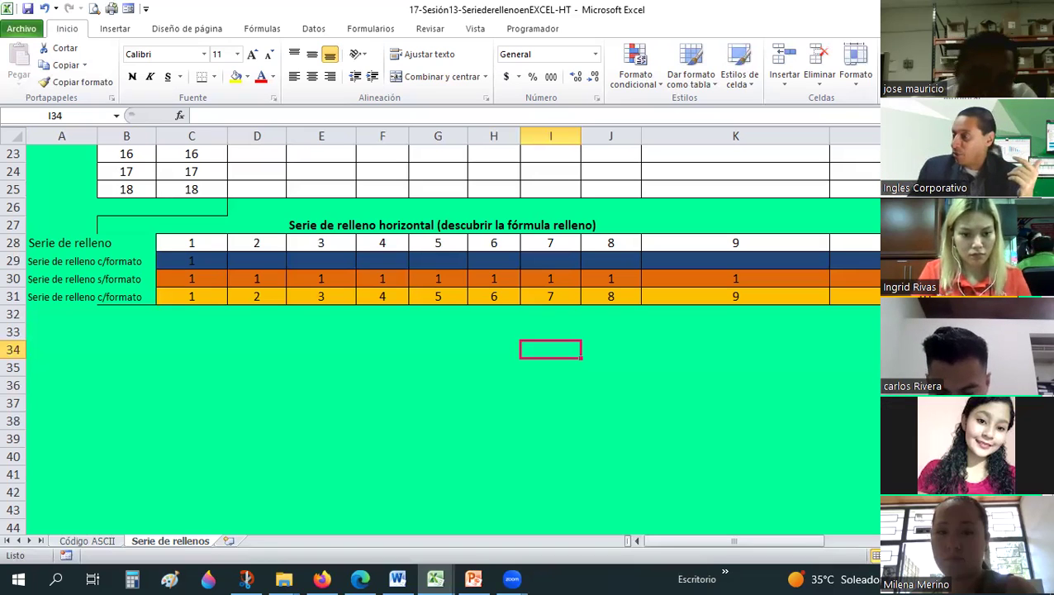
pyautogui.click(677, 423)
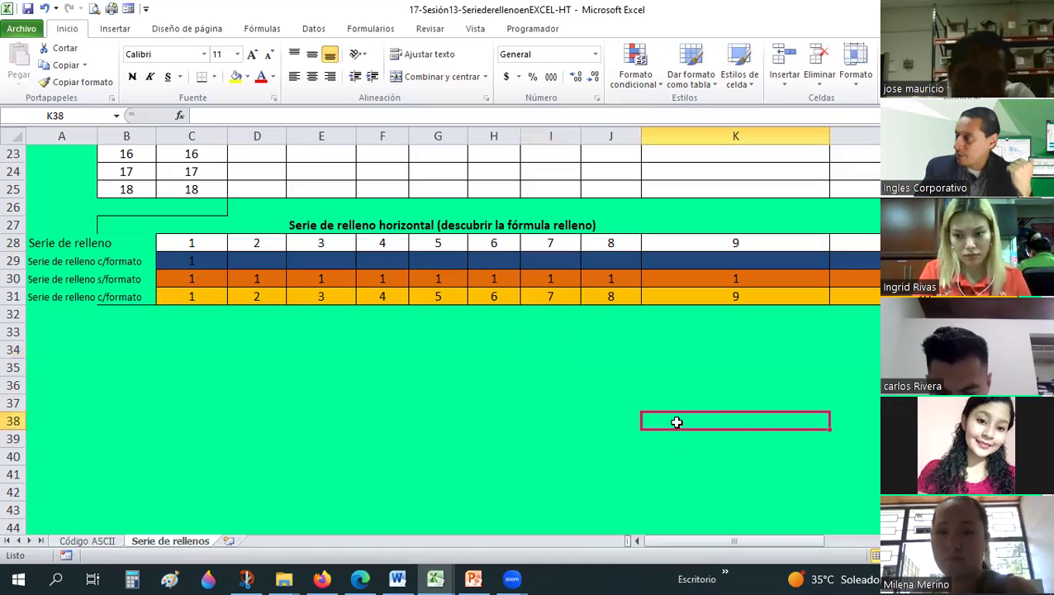
pyautogui.click(398, 357)
pyautogui.scroll(6, 397, 357)
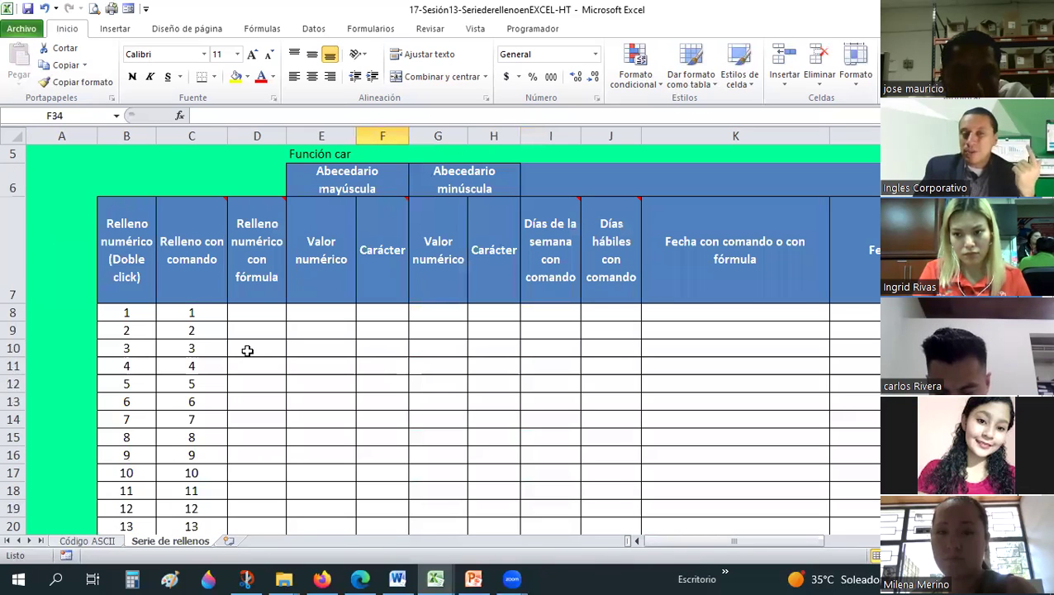
# - Enter 1 in D8 and the formula =D8+1 in D9
pyautogui.click(257, 309)
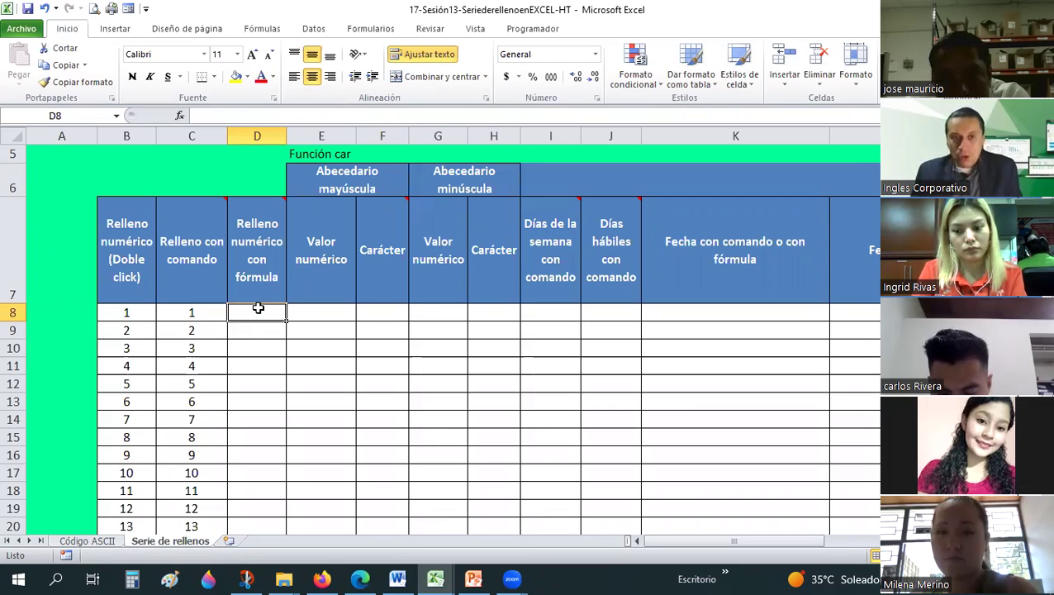
pyautogui.write('1')
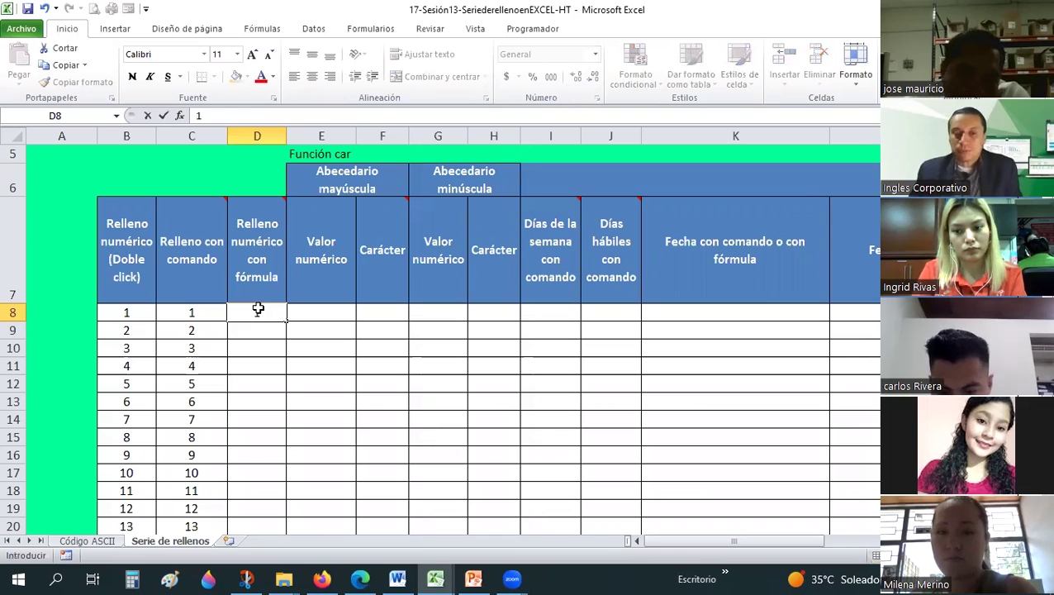
pyautogui.press('Return')
pyautogui.press('Up')
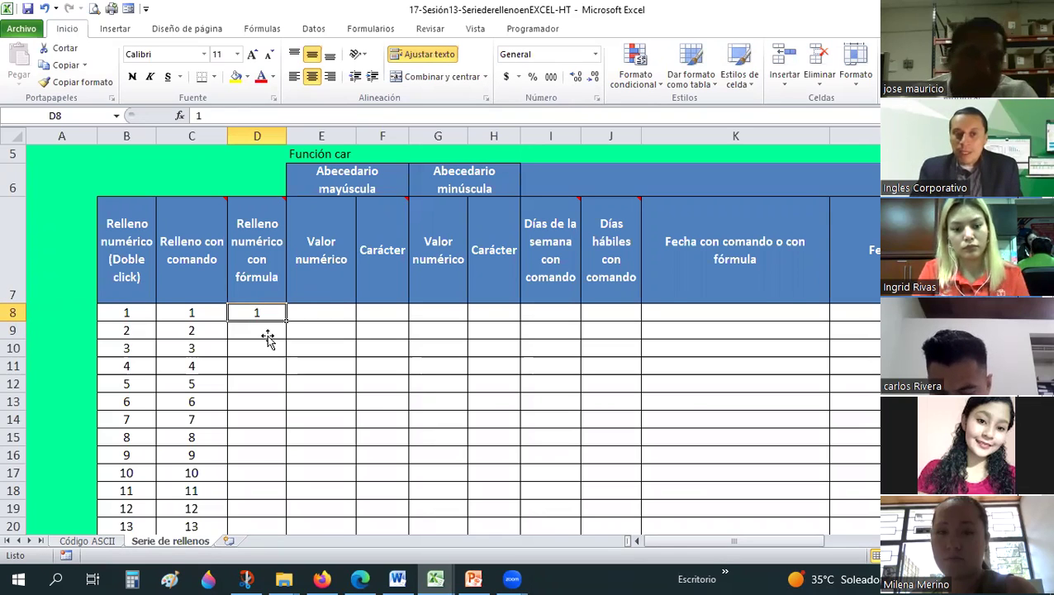
pyautogui.click(268, 334)
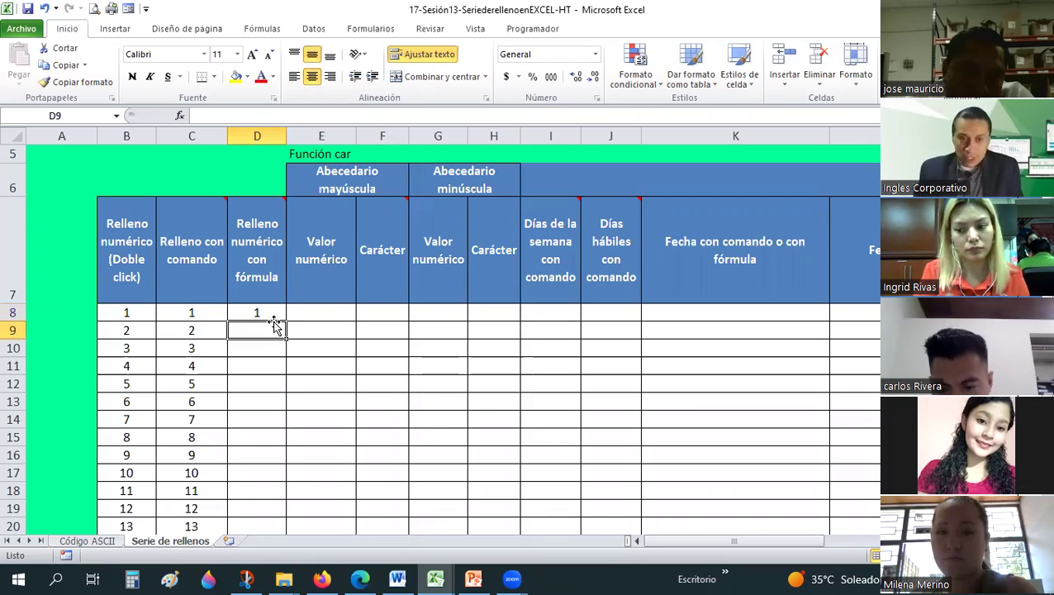
pyautogui.write('=')
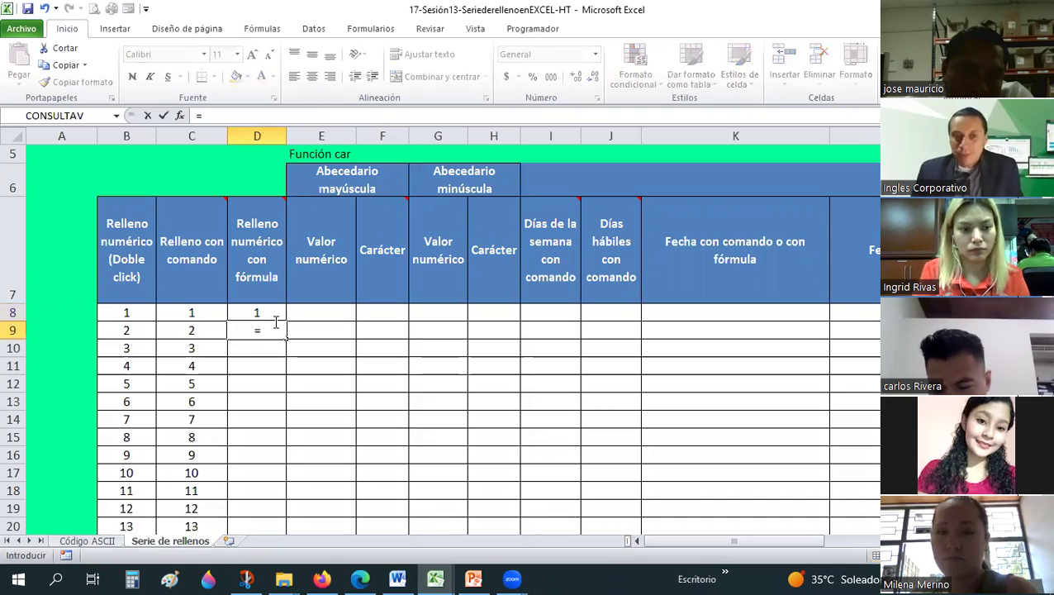
pyautogui.press('Up')
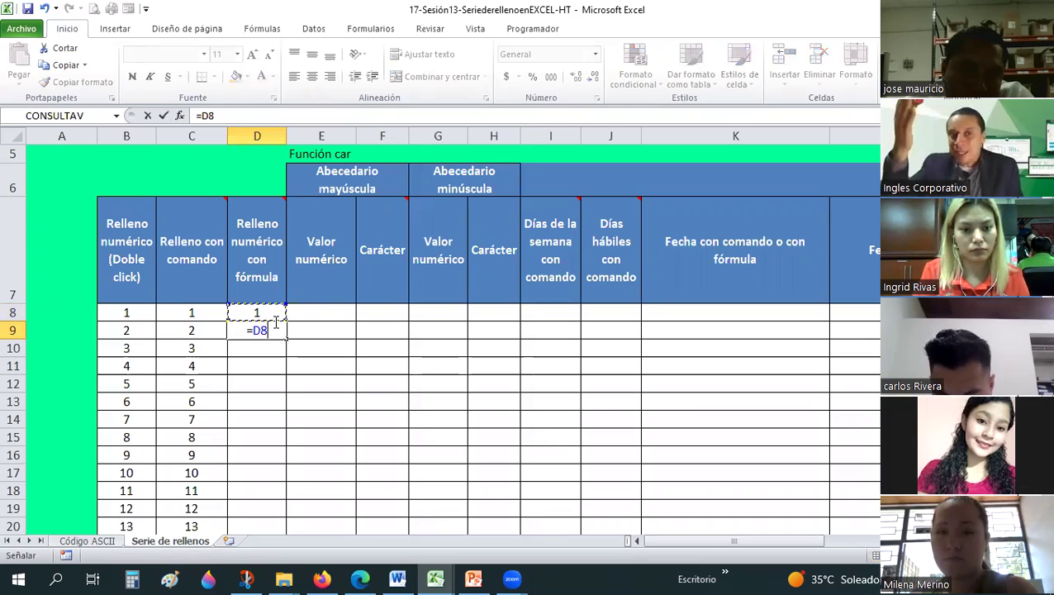
pyautogui.write('+1')
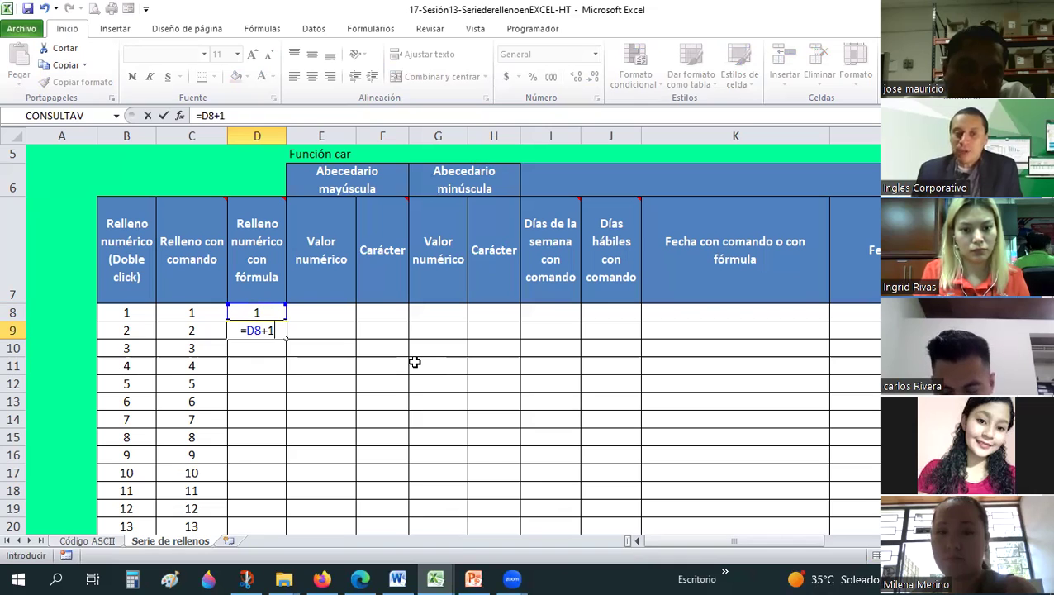
pyautogui.press('Return')
# - Copy D9's formula down to D25 and check the copied formulas in D13–D17
pyautogui.click(257, 328)
pyautogui.moveTo(286, 339); pyautogui.dragTo(272, 467)
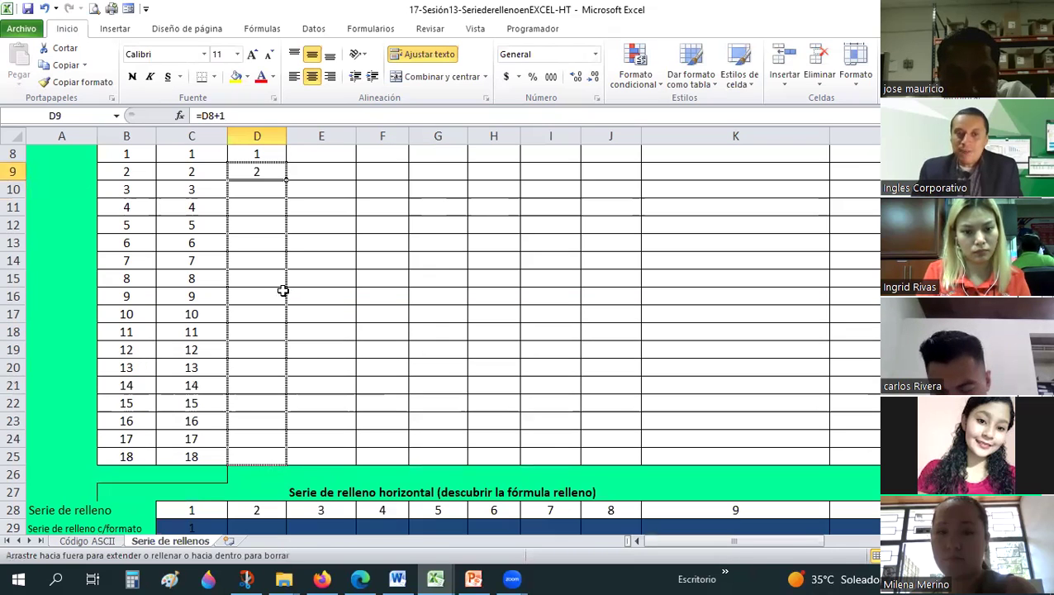
pyautogui.moveTo(273, 467); pyautogui.dragTo(271, 329)
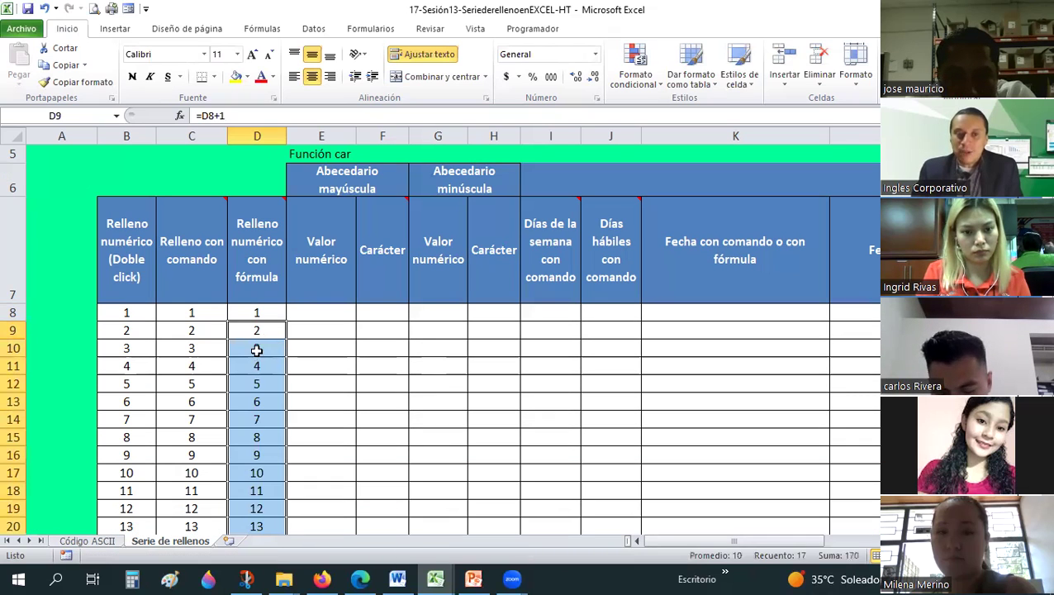
pyautogui.click(264, 398)
pyautogui.click(267, 415)
pyautogui.scroll(-1, 248, 277)
pyautogui.click(252, 298)
pyautogui.press('Down')
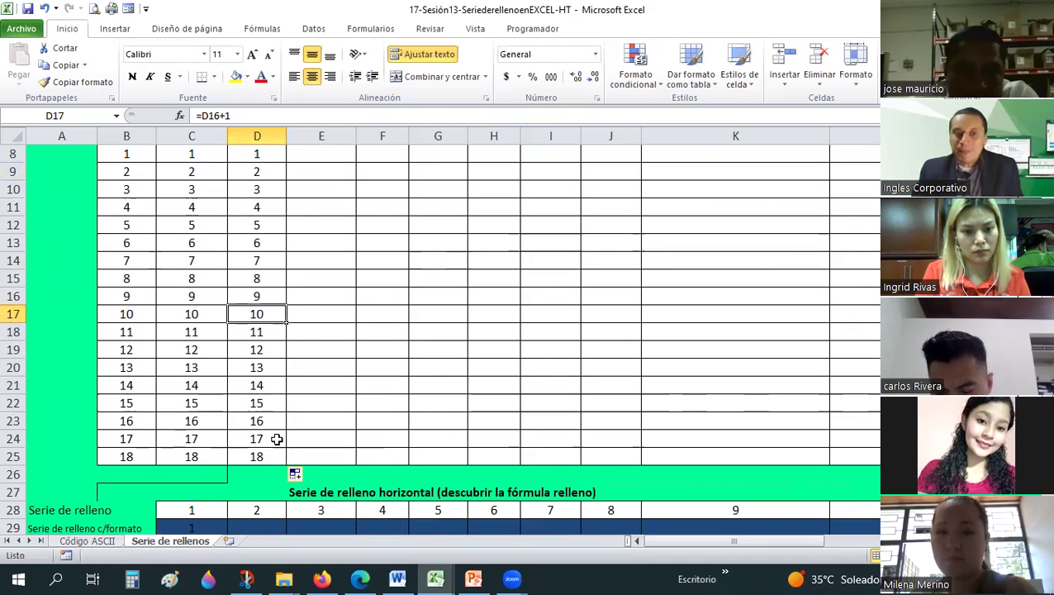
pyautogui.press('Down')
pyautogui.press('Down')
pyautogui.press('Down')
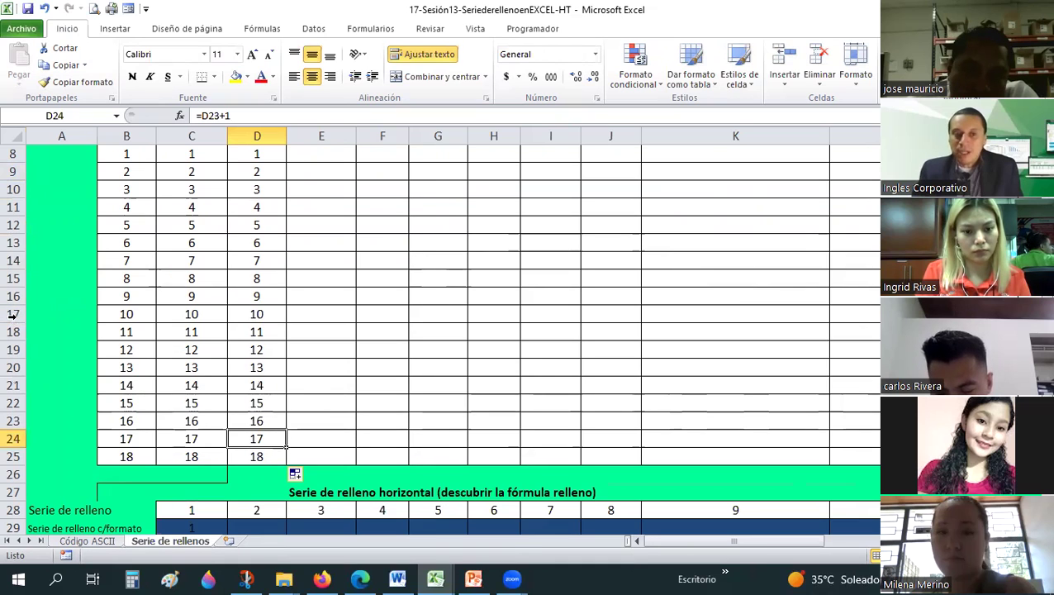
pyautogui.click(12, 315)
pyautogui.rightClick(18, 319)
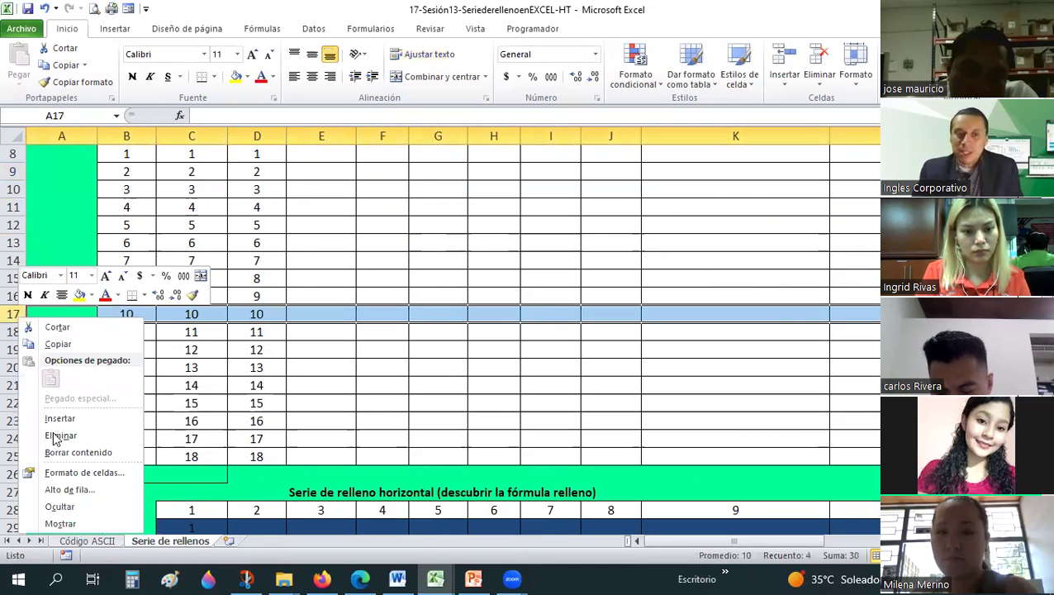
pyautogui.click(257, 297)
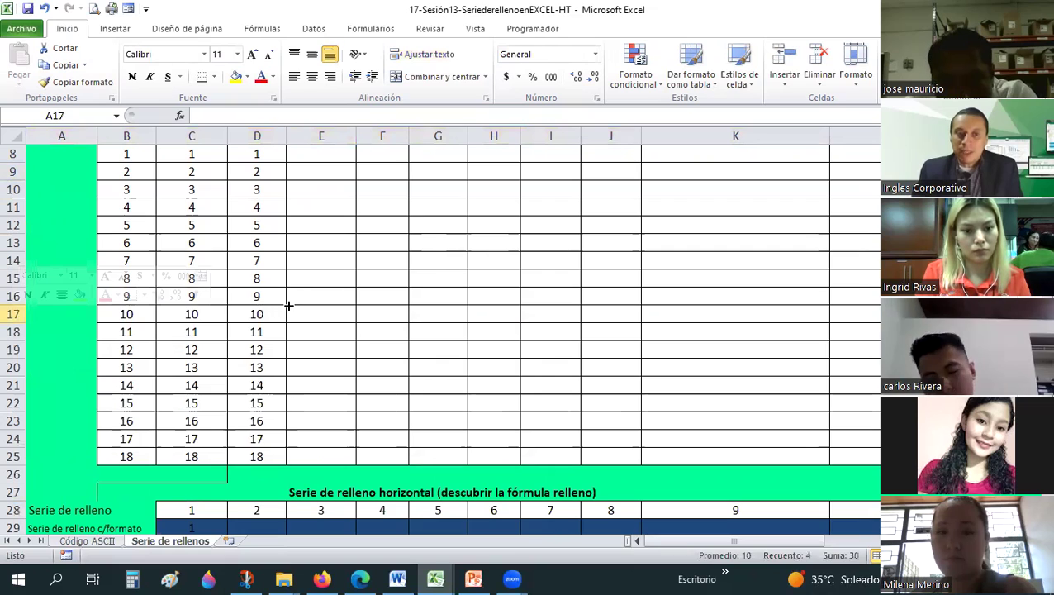
pyautogui.doubleClick(286, 305)
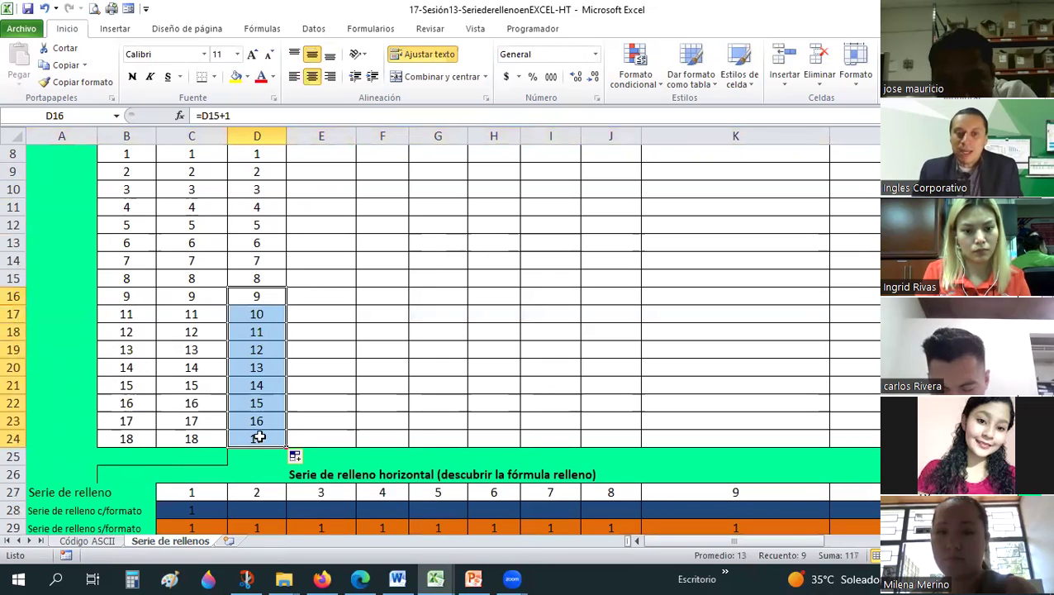
pyautogui.click(265, 387)
pyautogui.click(262, 330)
pyautogui.press('Up')
pyautogui.press('Down')
pyautogui.press('Down')
pyautogui.press('Down')
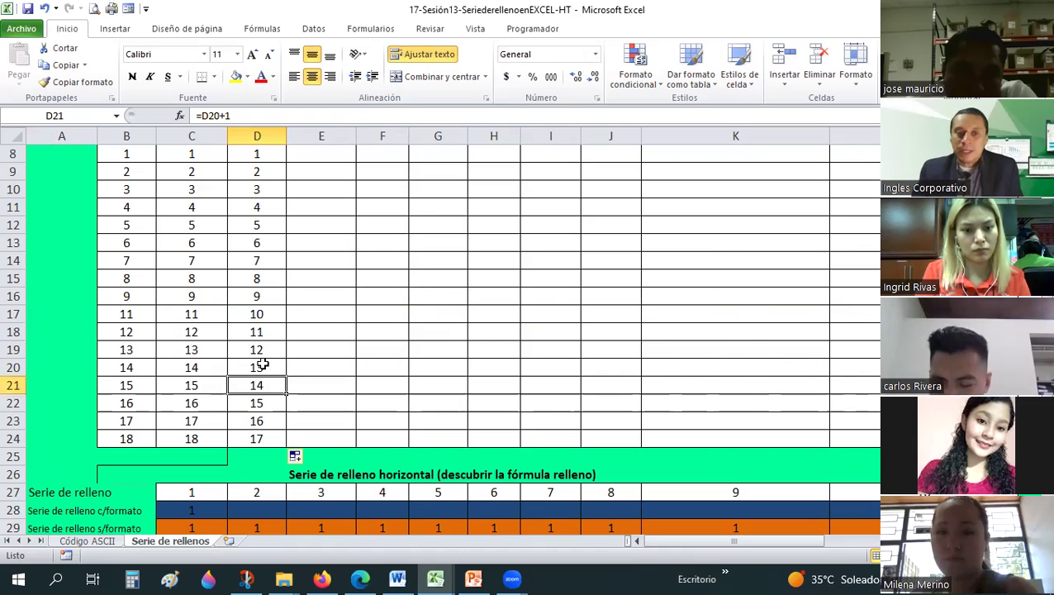
pyautogui.press('Up')
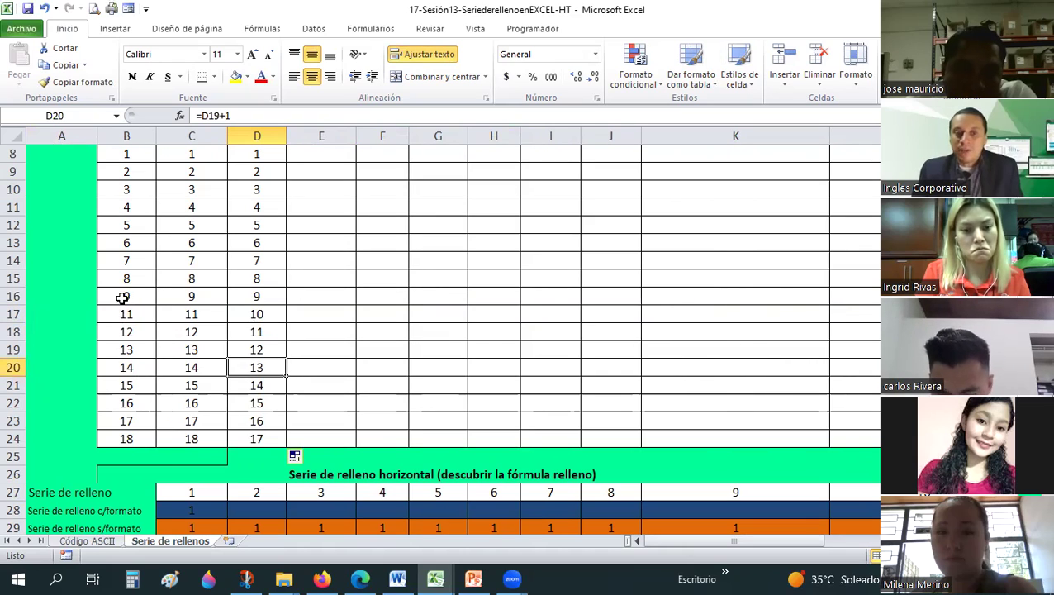
pyautogui.click(134, 292)
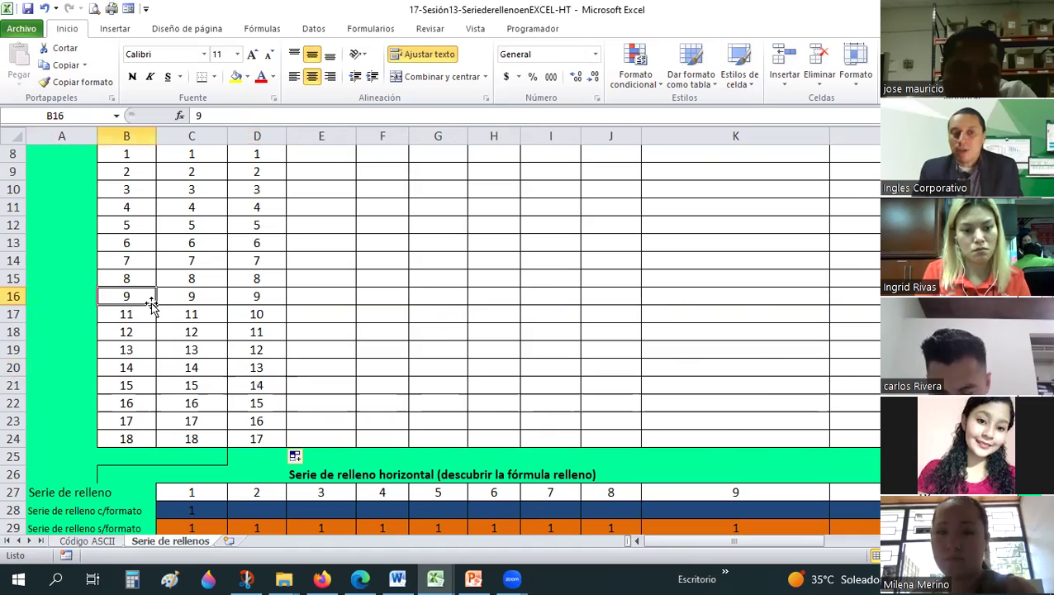
pyautogui.doubleClick(156, 304)
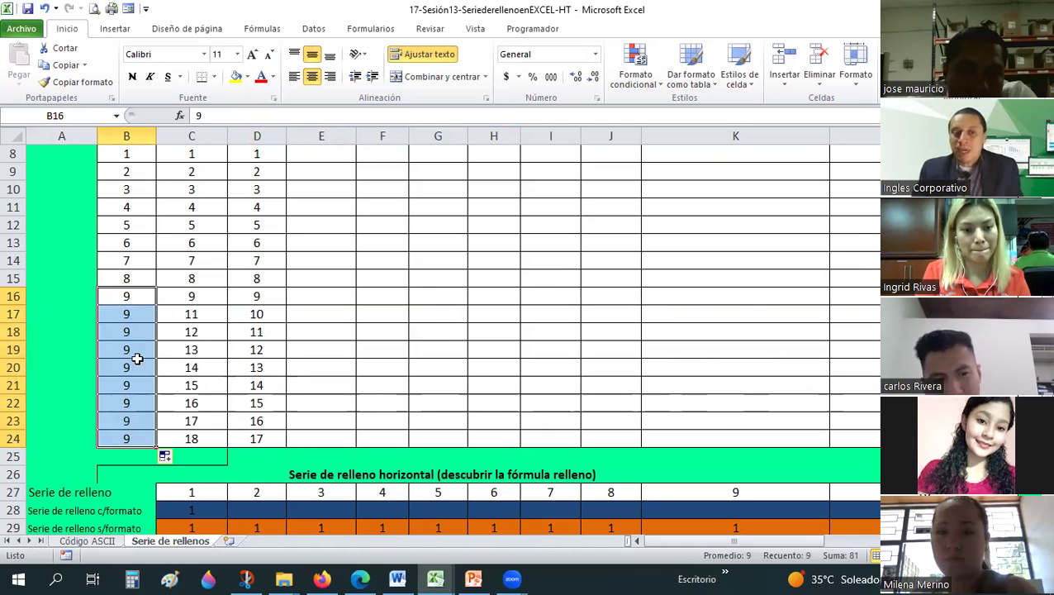
pyautogui.hotkey('ctrl', 'z')
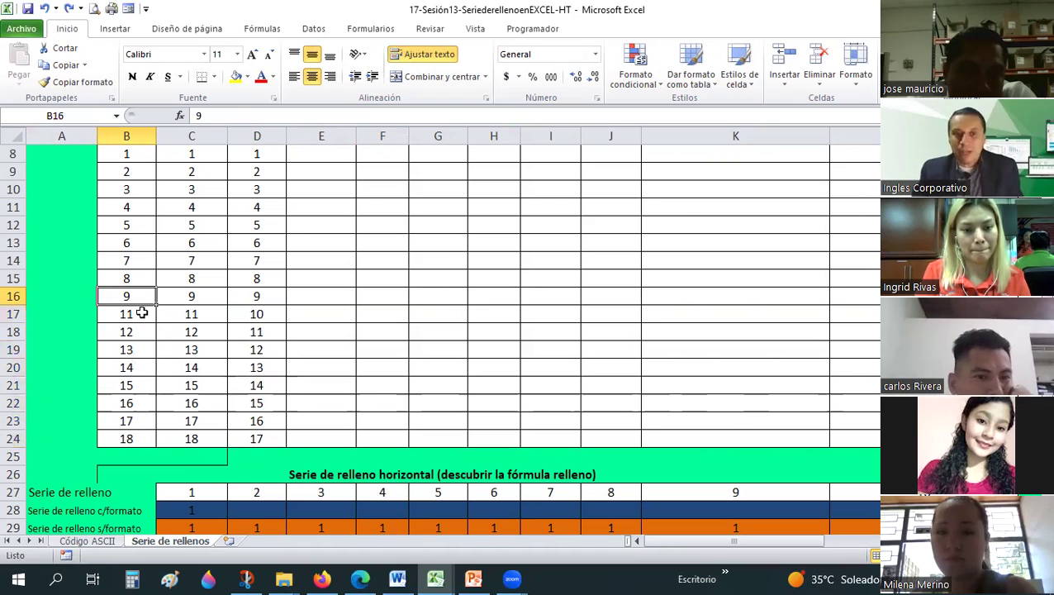
pyautogui.moveTo(141, 281)
pyautogui.mouseDown()
pyautogui.moveTo(154, 301)
pyautogui.moveTo(144, 443)
pyautogui.mouseUp()
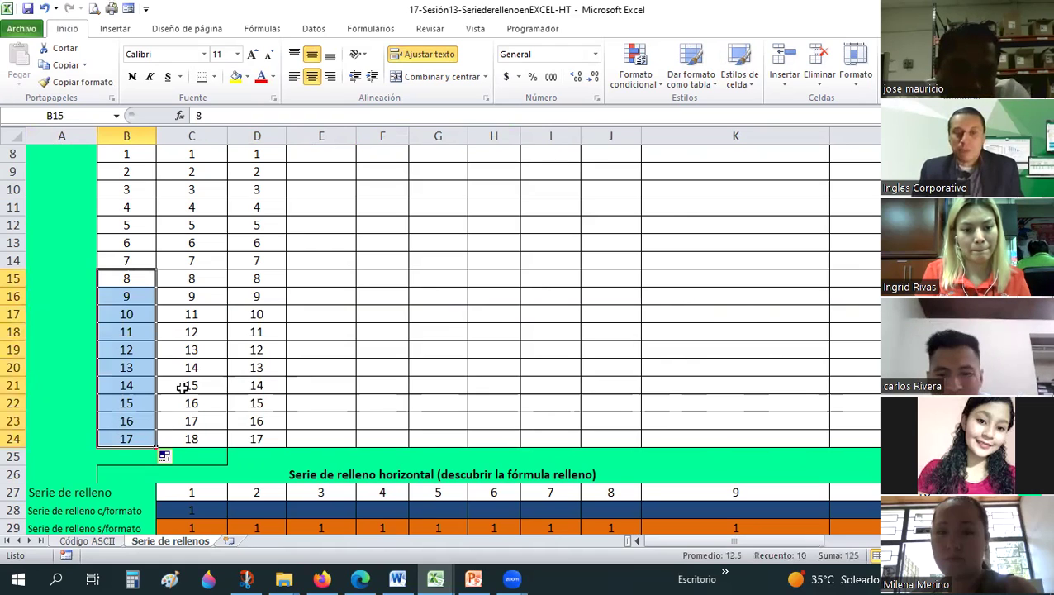
pyautogui.hotkey('ctrl', 'z')
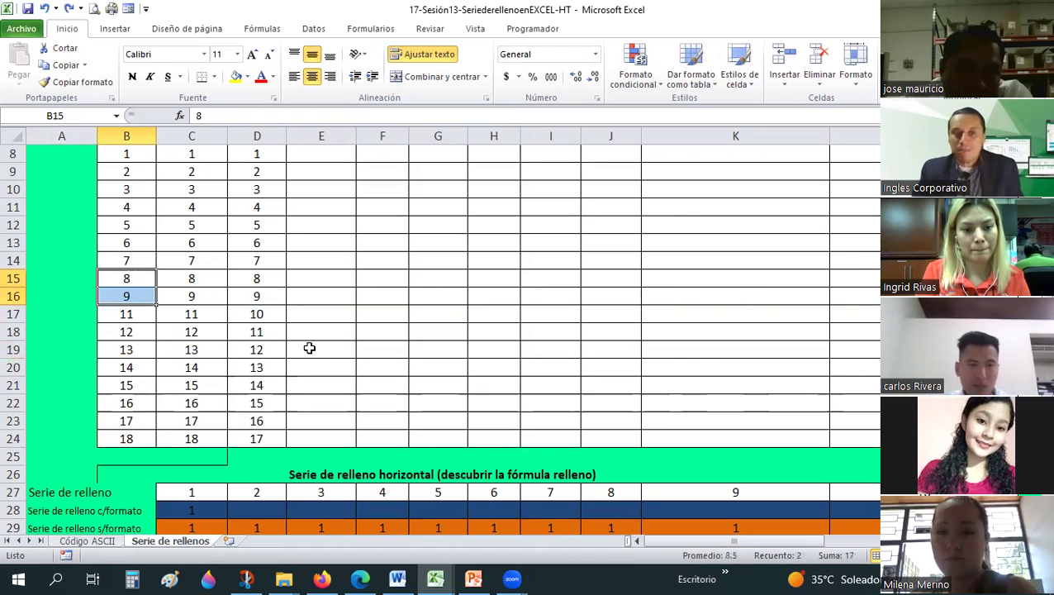
pyautogui.moveTo(257, 297); pyautogui.dragTo(257, 439)
pyautogui.hotkey('ctrl', 'z')
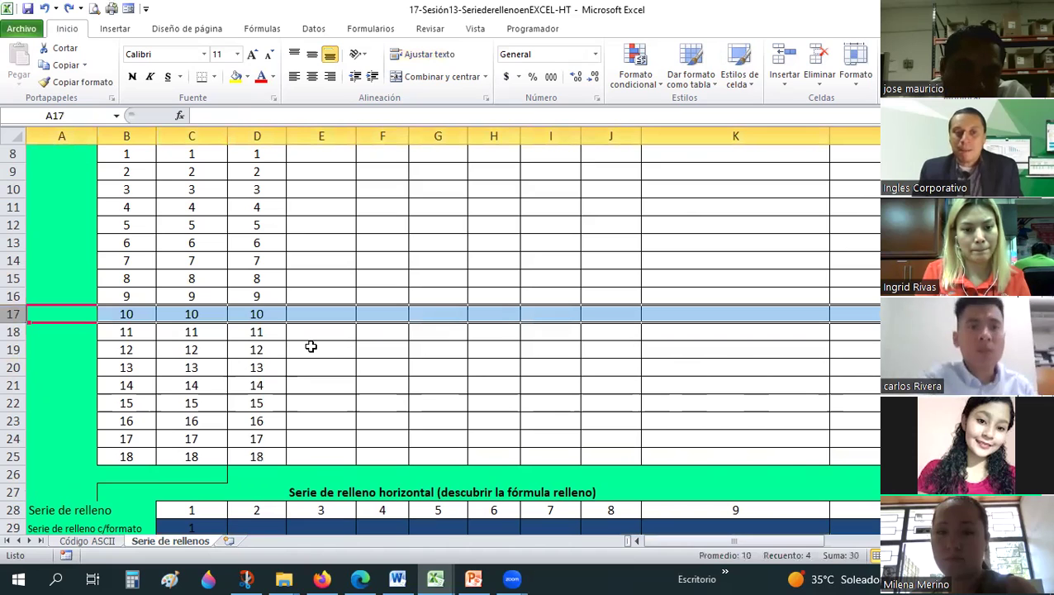
pyautogui.click(309, 348)
pyautogui.click(266, 315)
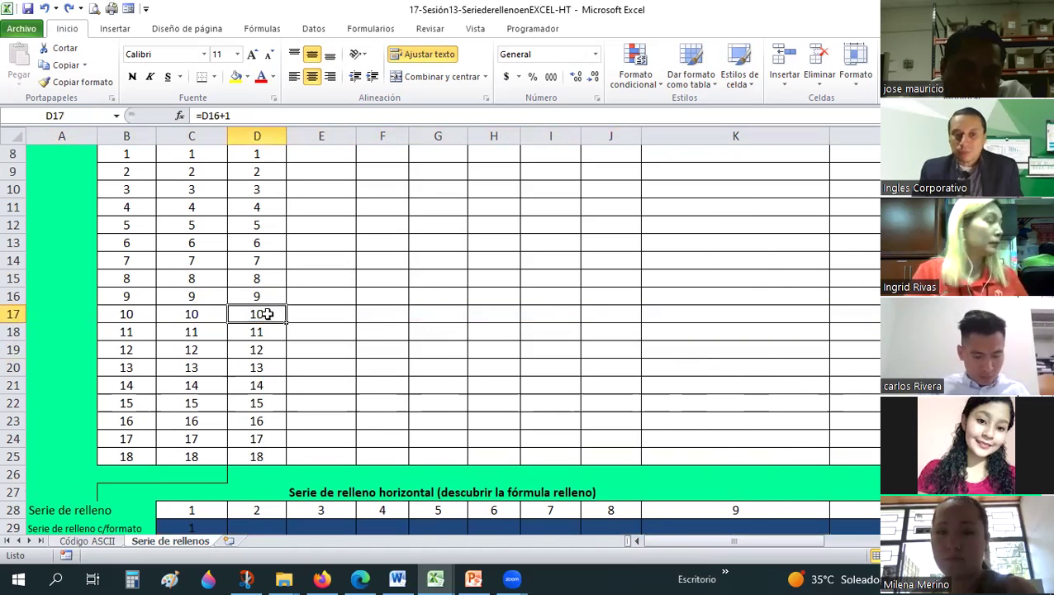
pyautogui.scroll(1, 267, 310)
pyautogui.click(267, 310)
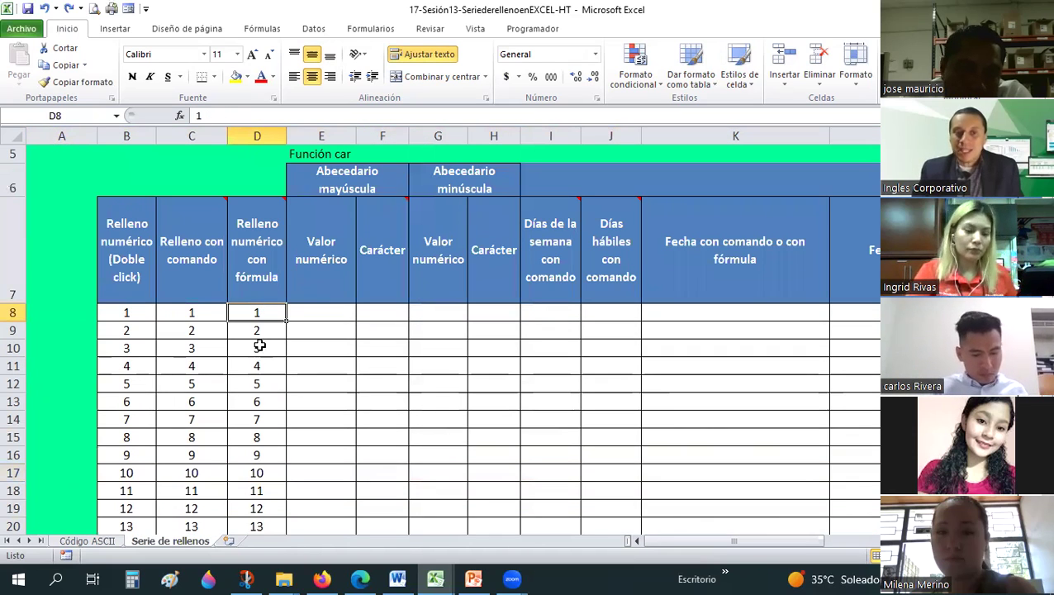
pyautogui.click(258, 345)
pyautogui.click(257, 363)
pyautogui.click(259, 439)
pyautogui.click(259, 453)
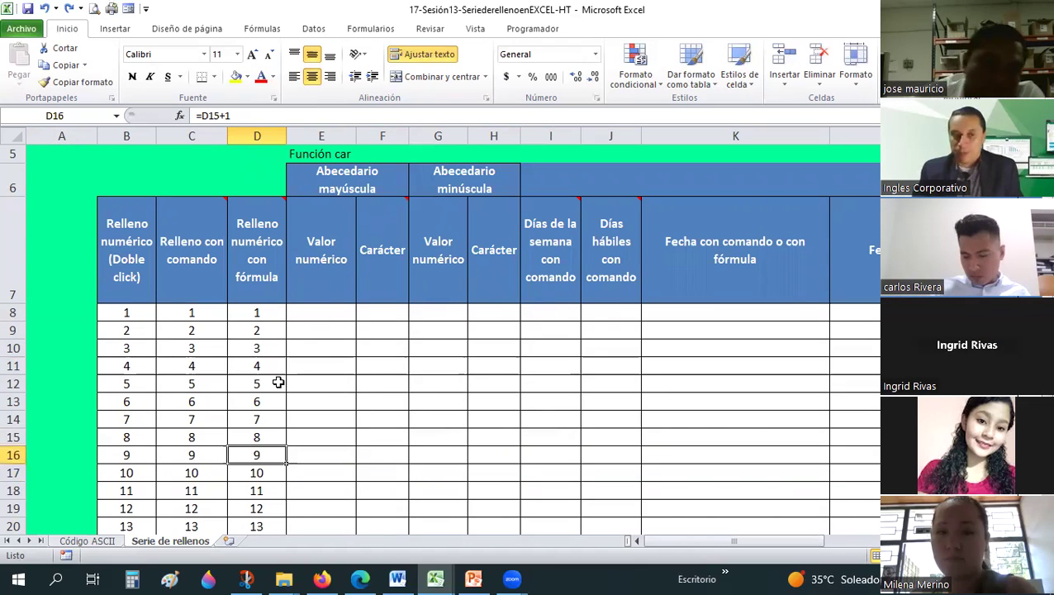
pyautogui.click(254, 332)
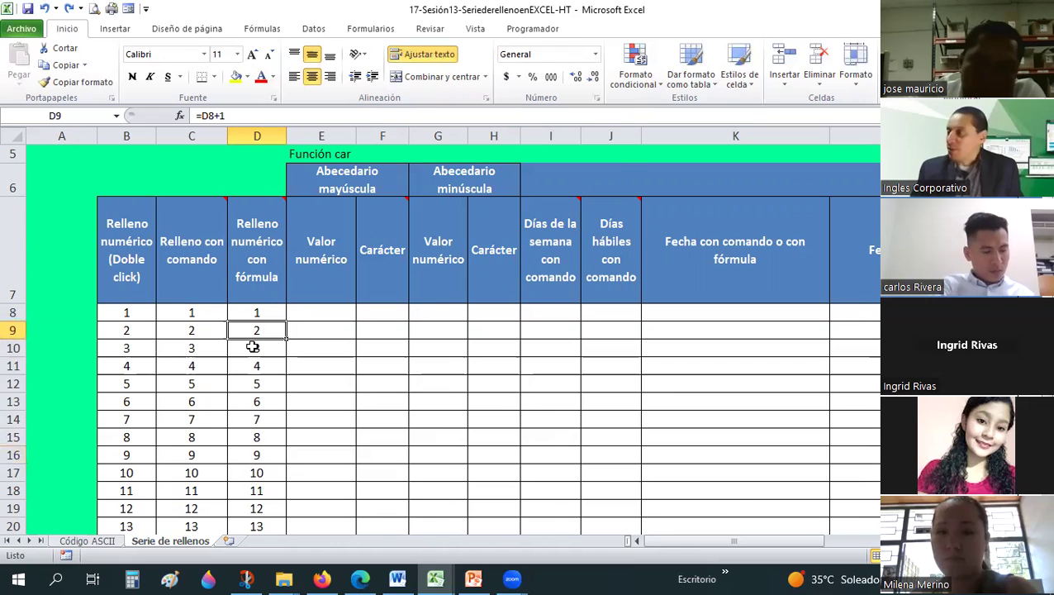
pyautogui.scroll(-1, 253, 347)
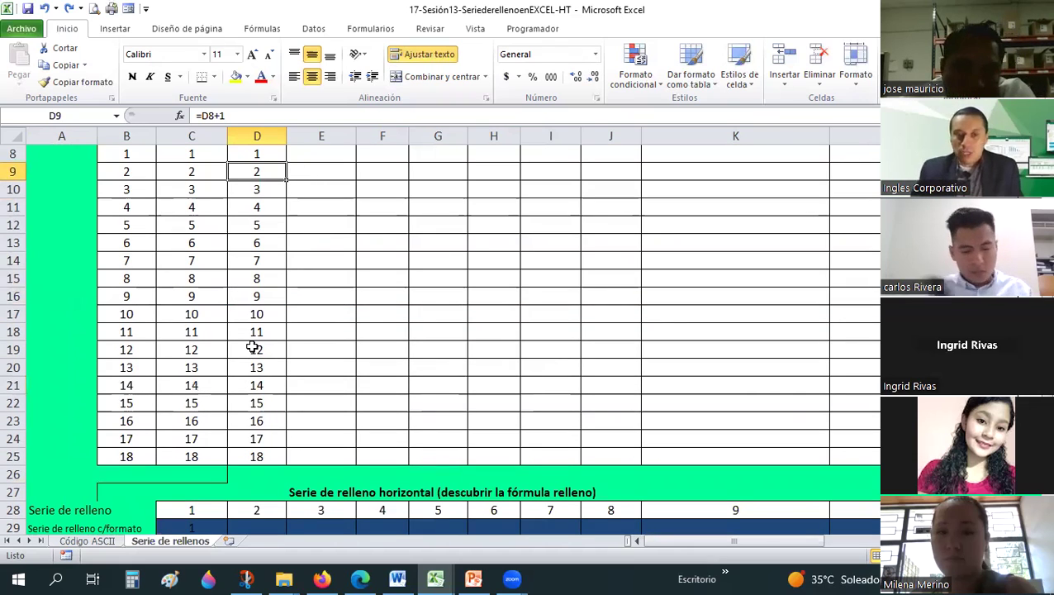
pyautogui.scroll(1, 253, 347)
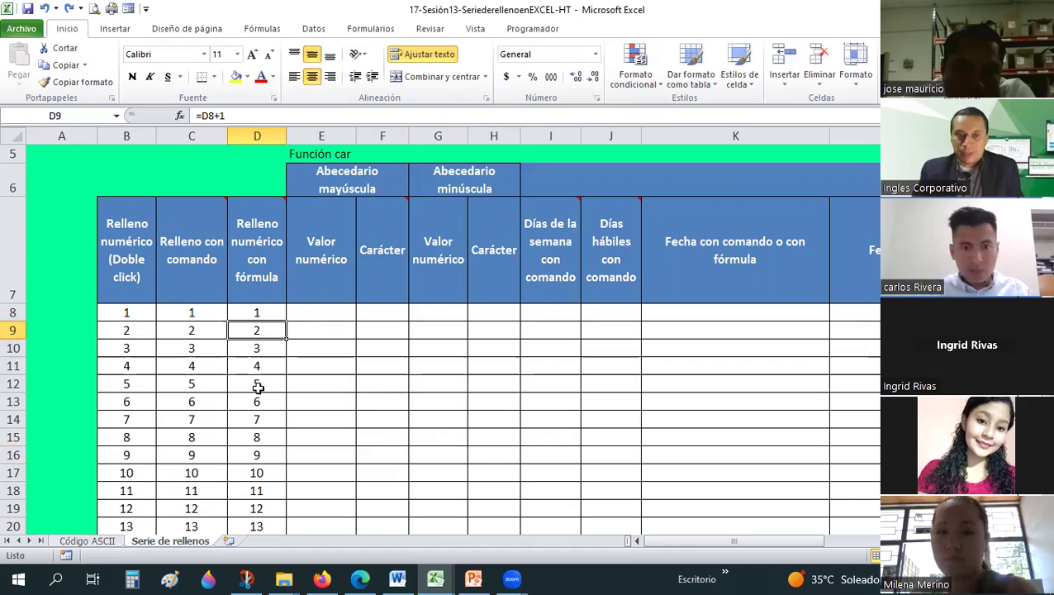
pyautogui.click(257, 437)
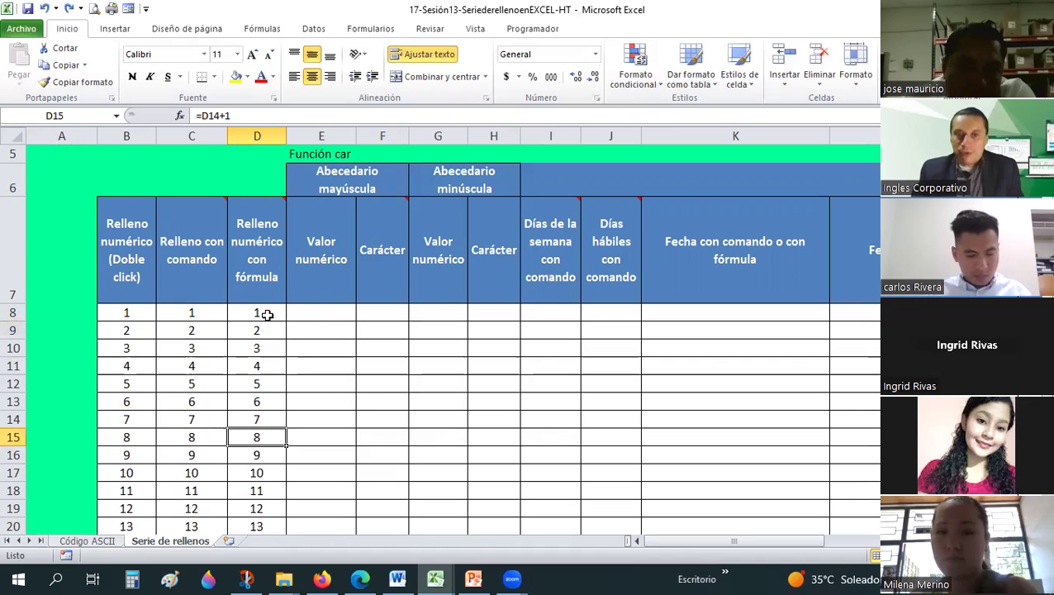
pyautogui.scroll(-2, 258, 383)
pyautogui.press('Down')
pyautogui.press('Down')
pyautogui.press('Down')
pyautogui.scroll(2, 259, 314)
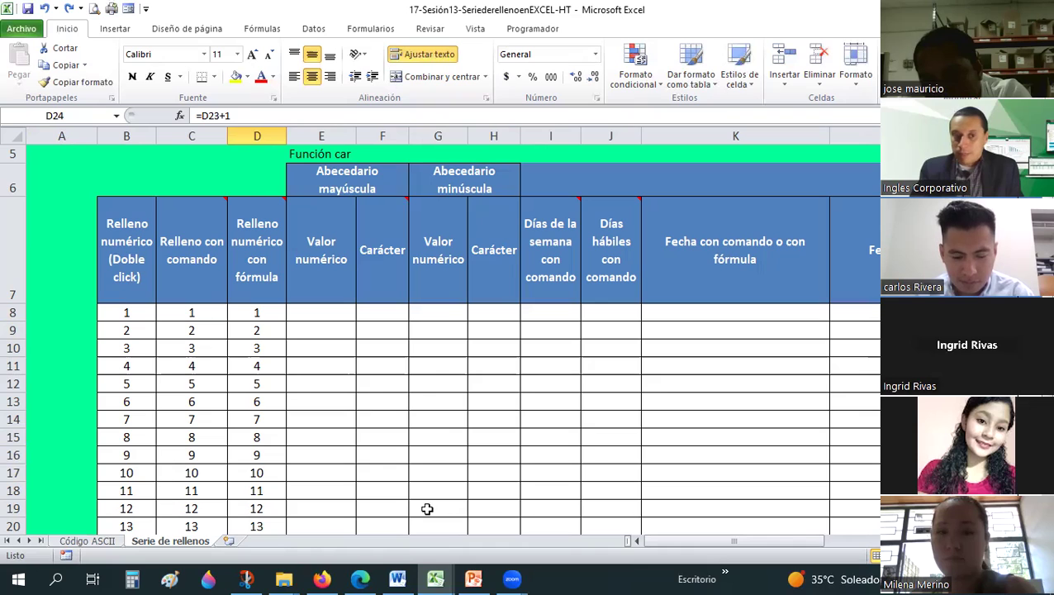
pyautogui.click(266, 340)
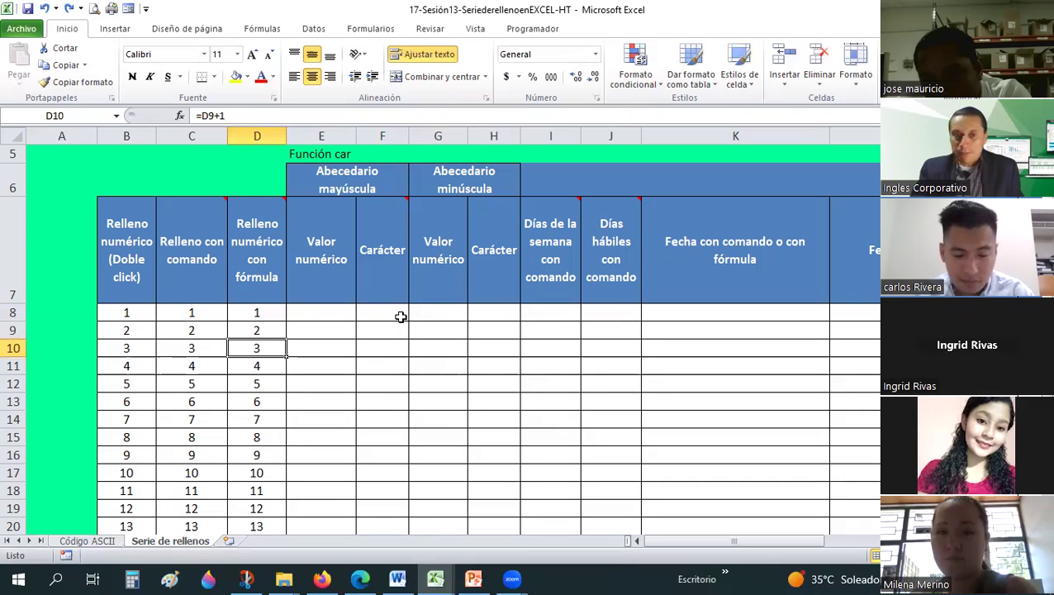
pyautogui.click(320, 307)
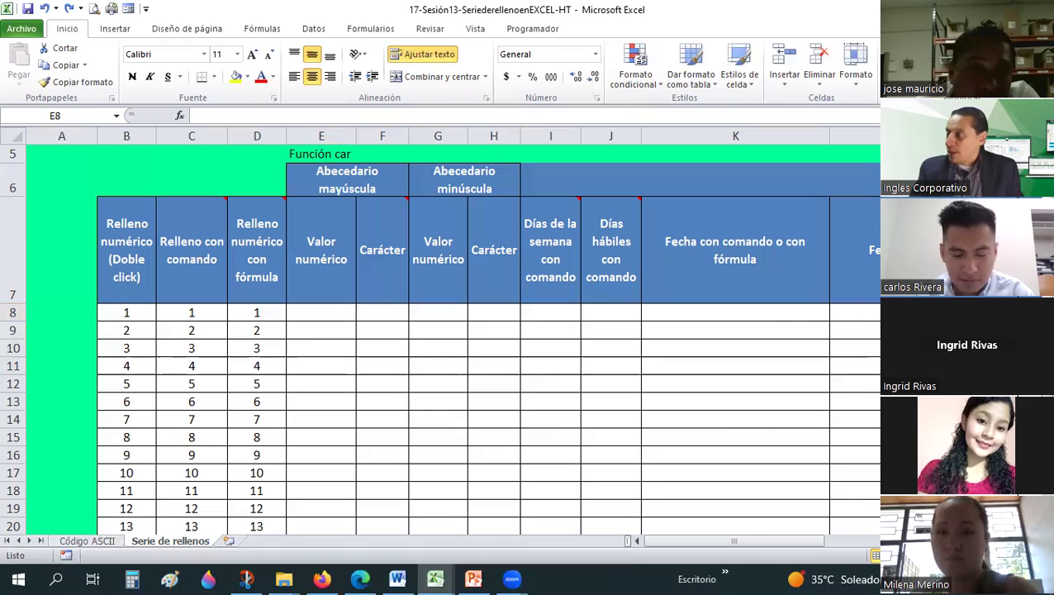
# - Look over the Valor numérico cells and the Código ASCII sheet, then return to Serie de rellenos
pyautogui.click(299, 314)
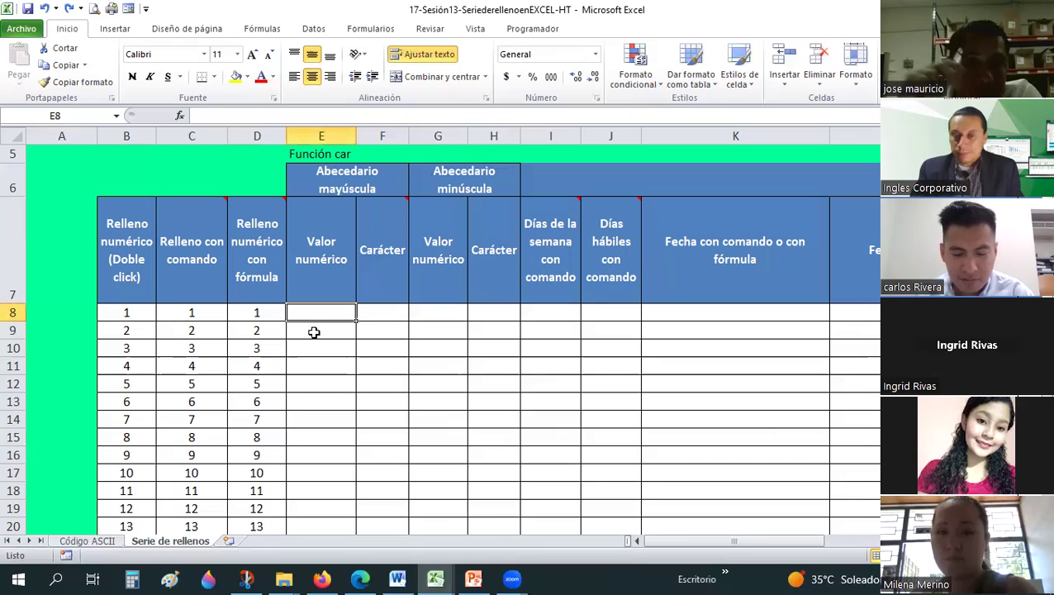
pyautogui.click(314, 332)
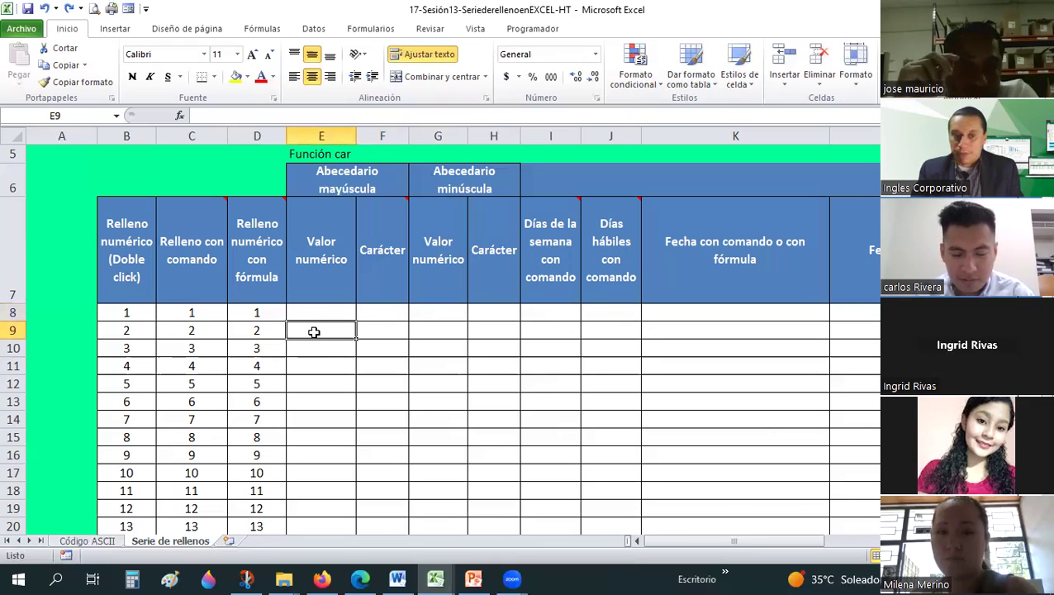
pyautogui.scroll(-1, 314, 332)
pyautogui.scroll(1, 314, 332)
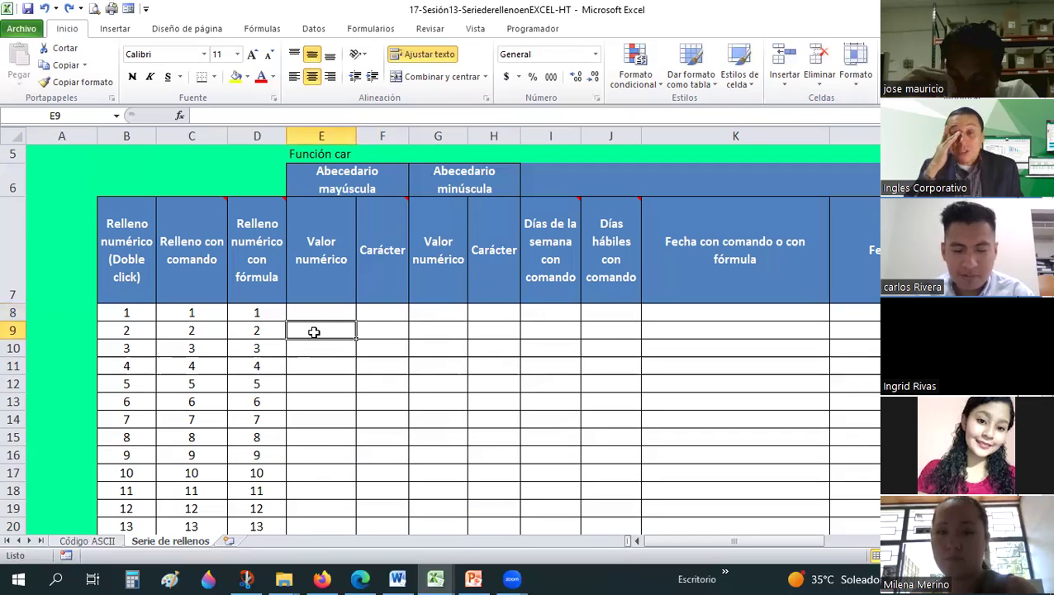
pyautogui.click(82, 541)
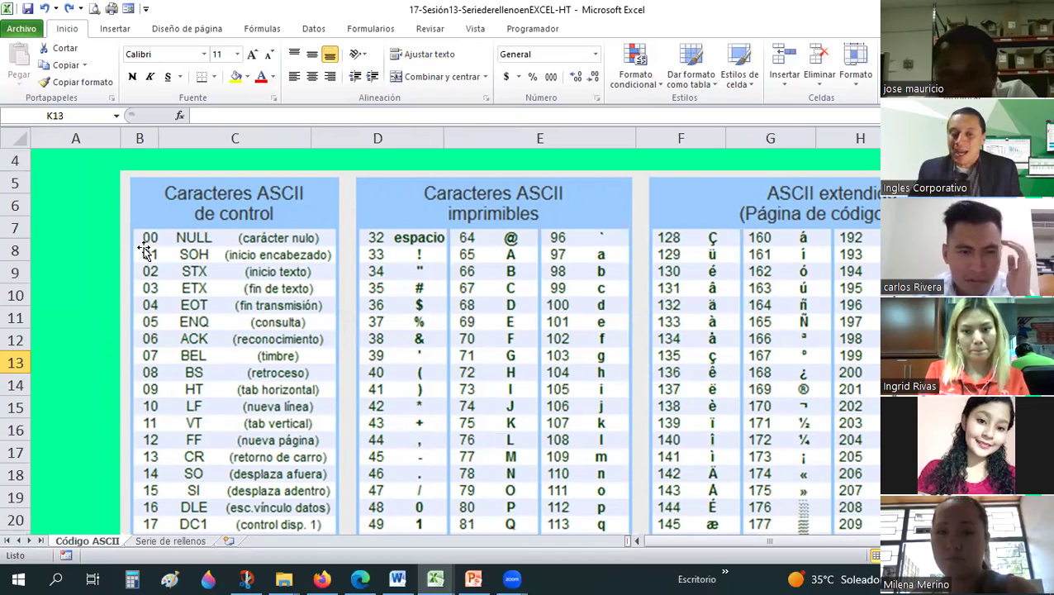
pyautogui.click(184, 546)
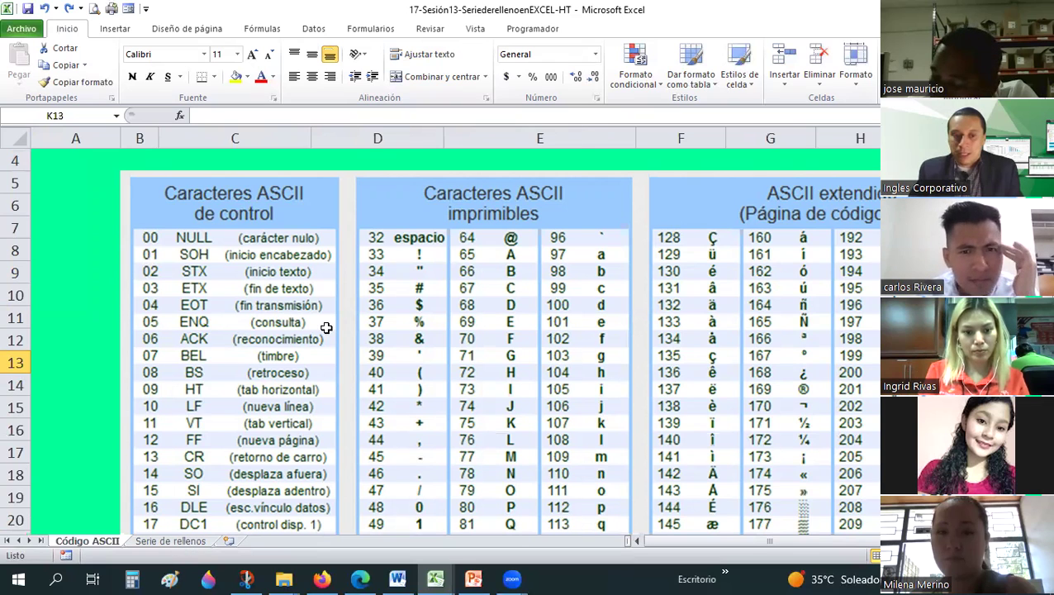
# - Enter @ in cell E8 under Valor numérico
pyautogui.click(330, 308)
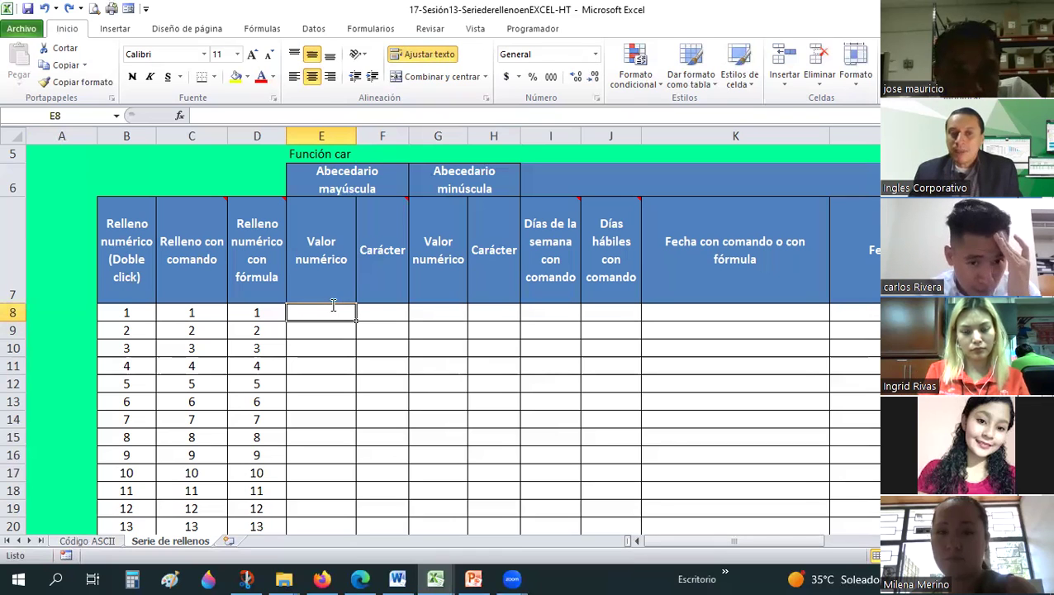
pyautogui.write('@')
pyautogui.press('Return')
pyautogui.click(331, 306)
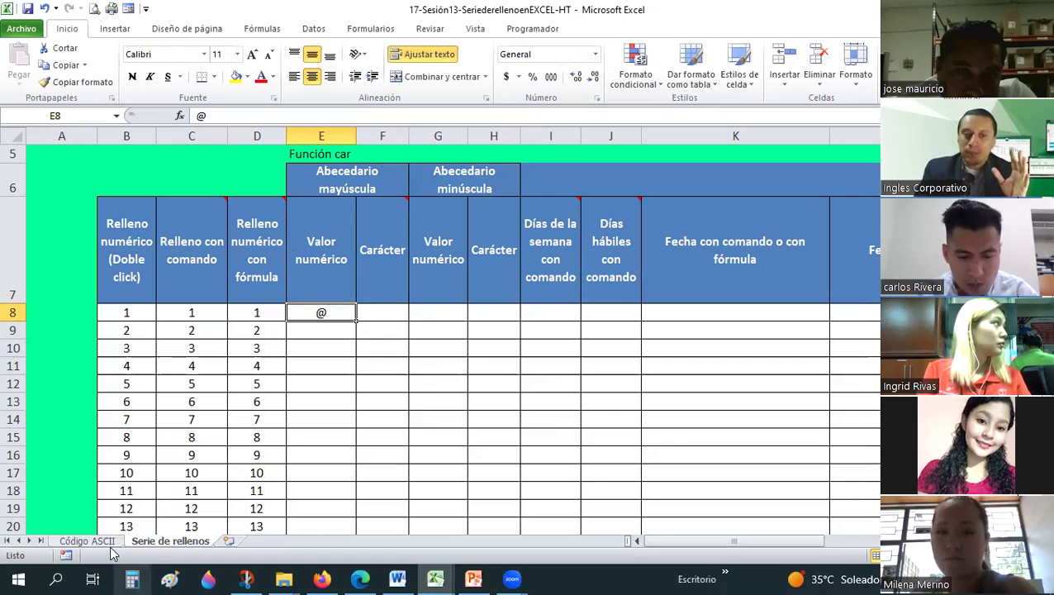
pyautogui.hotkey('ctrl', 'pageup')
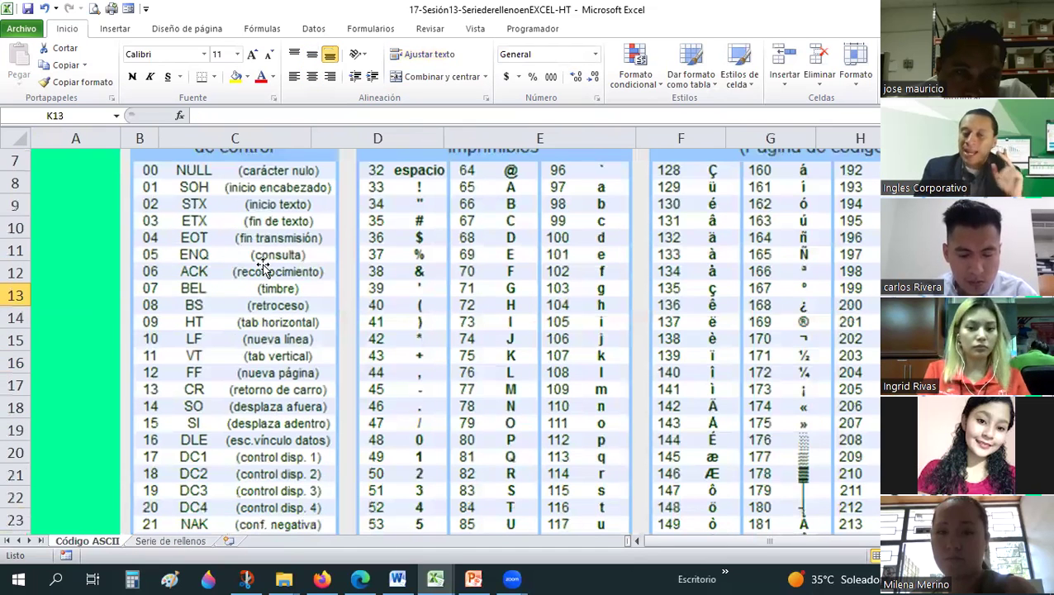
# - Scroll through the Código ASCII tables to find @ at code 64 and the letters A, B, C after it
pyautogui.scroll(-1, 262, 266)
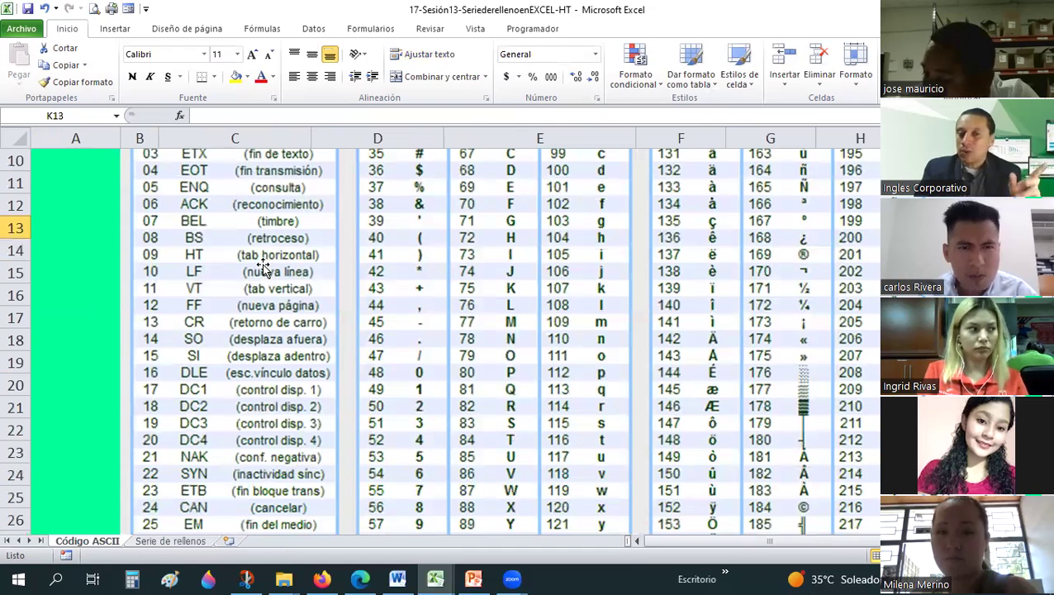
pyautogui.scroll(-1, 462, 259)
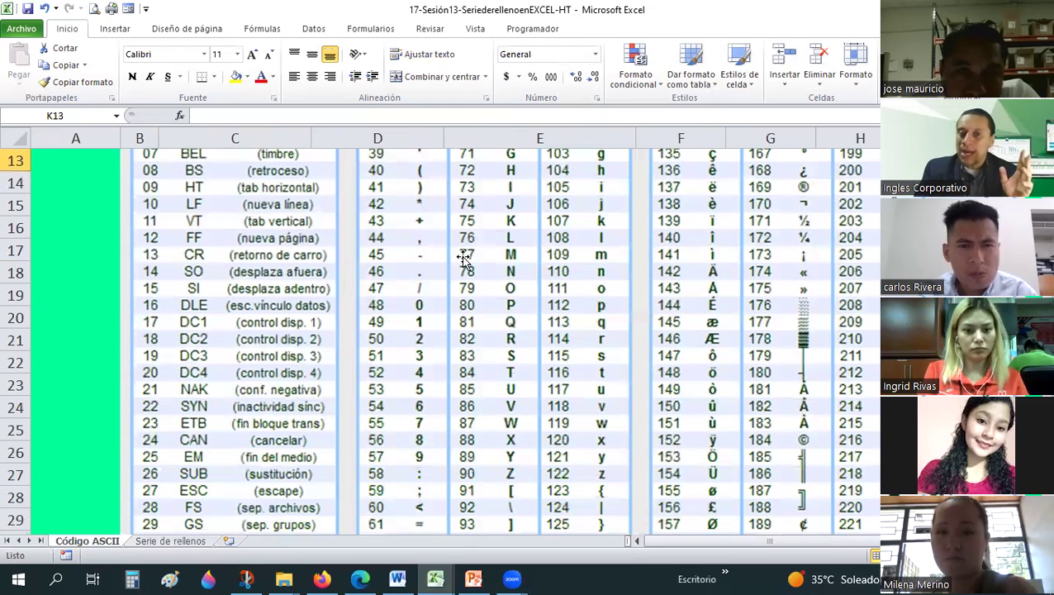
pyautogui.scroll(-3, 529, 417)
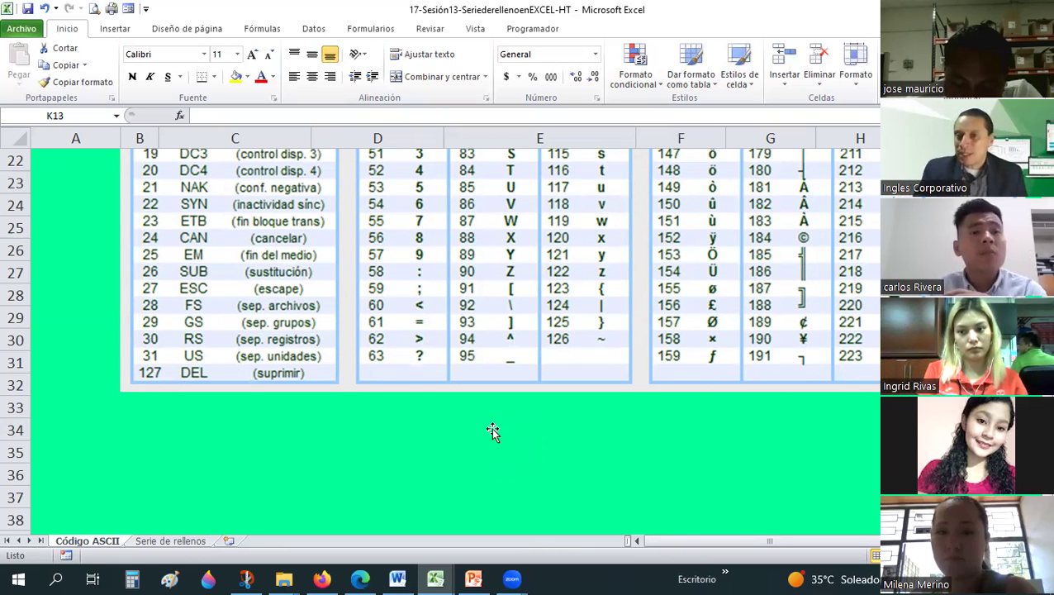
pyautogui.scroll(2, 496, 427)
pyautogui.scroll(2, 698, 339)
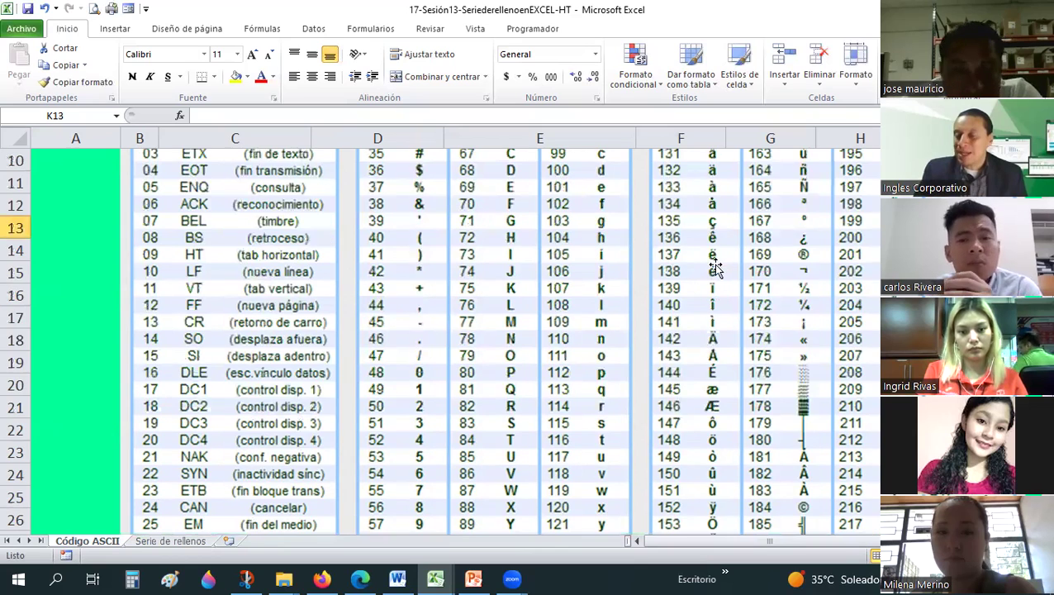
pyautogui.scroll(2, 714, 264)
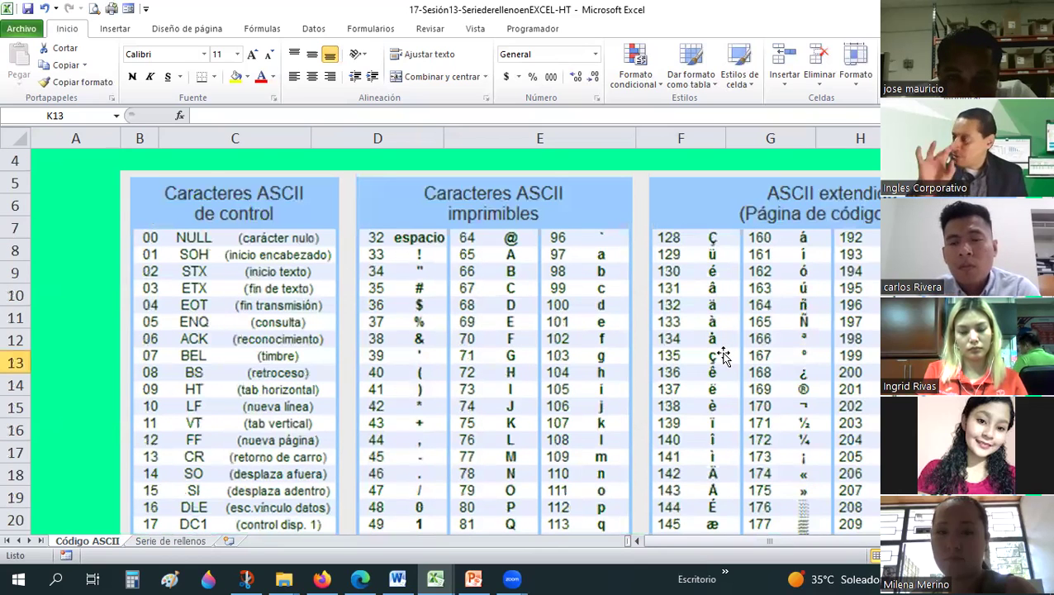
pyautogui.scroll(-2, 722, 355)
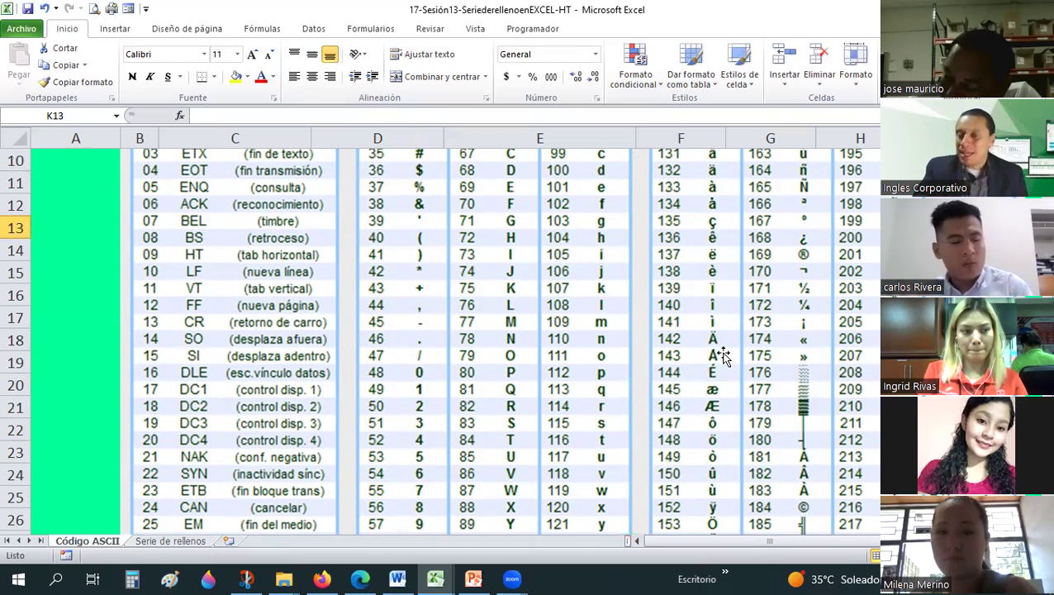
pyautogui.scroll(-1, 722, 356)
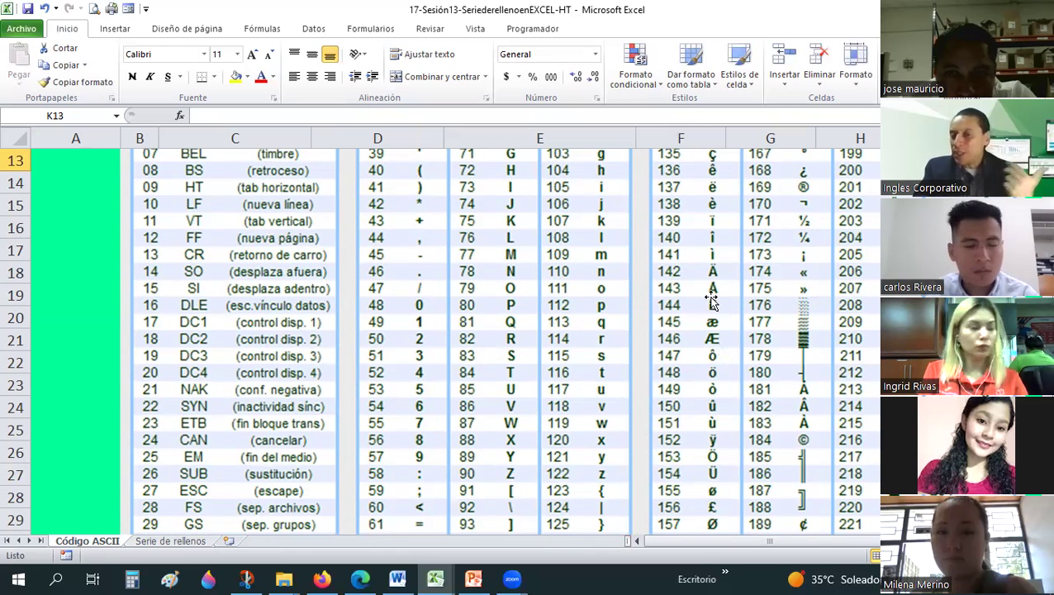
pyautogui.scroll(-1, 628, 320)
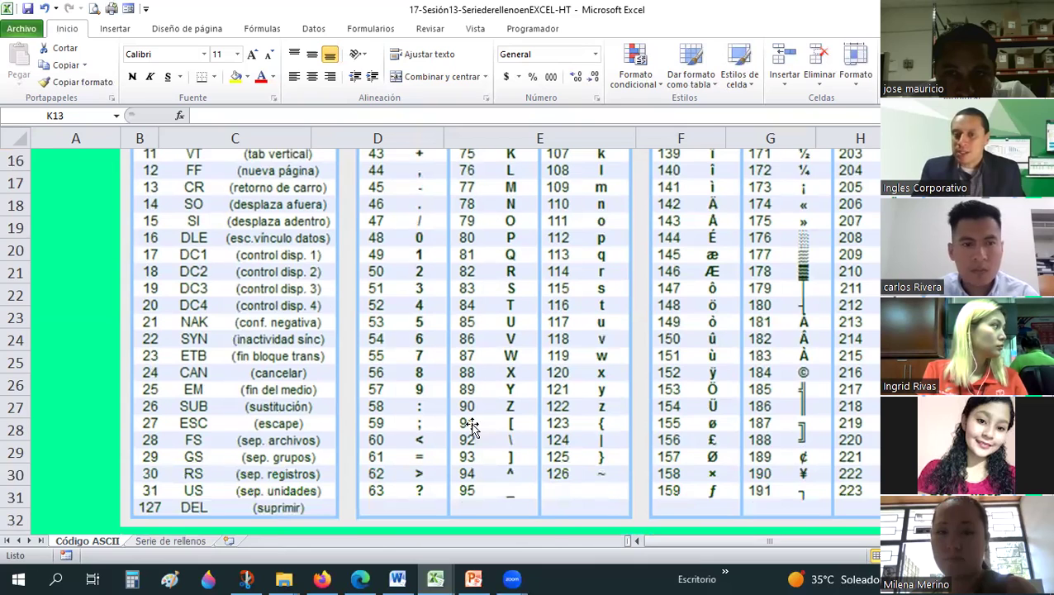
pyautogui.scroll(1, 471, 425)
pyautogui.scroll(2, 471, 428)
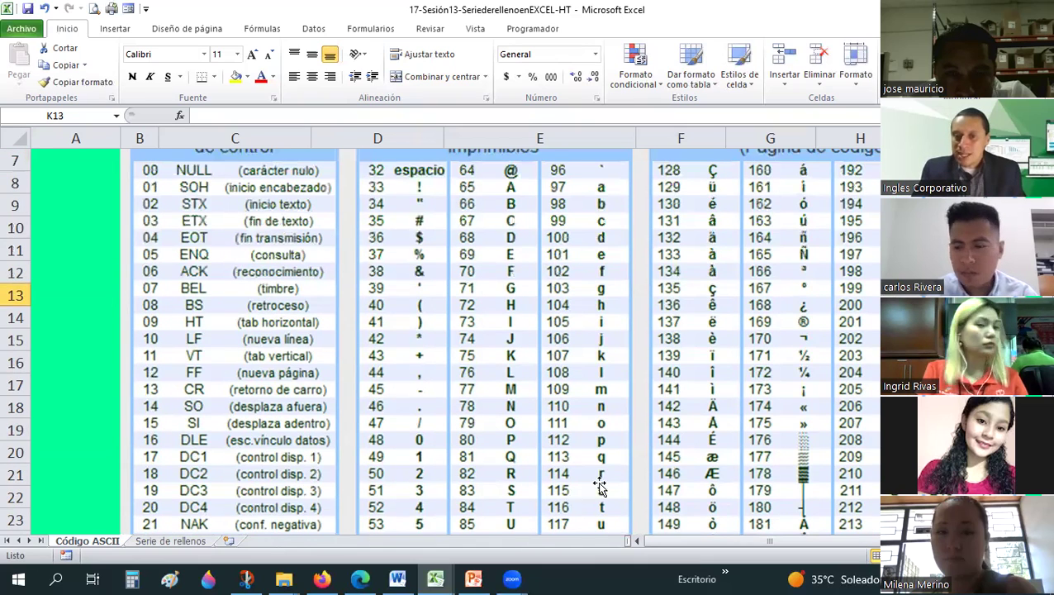
pyautogui.scroll(-3, 591, 461)
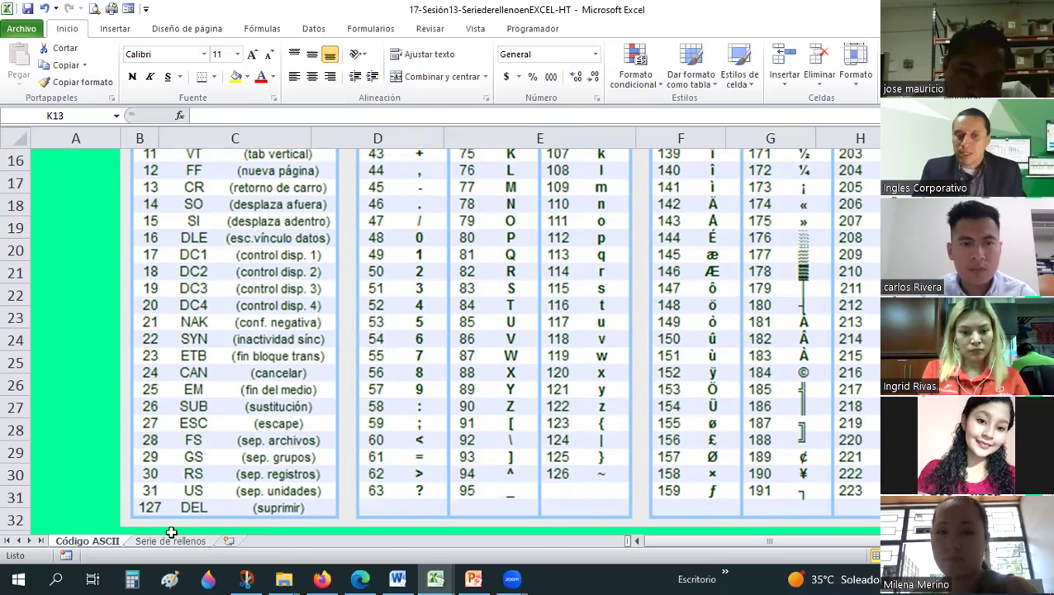
# - Enter '[Corchete' in cell E9 on Serie de rellenos
pyautogui.hotkey('ctrl', 'pagedown')
pyautogui.click(337, 331)
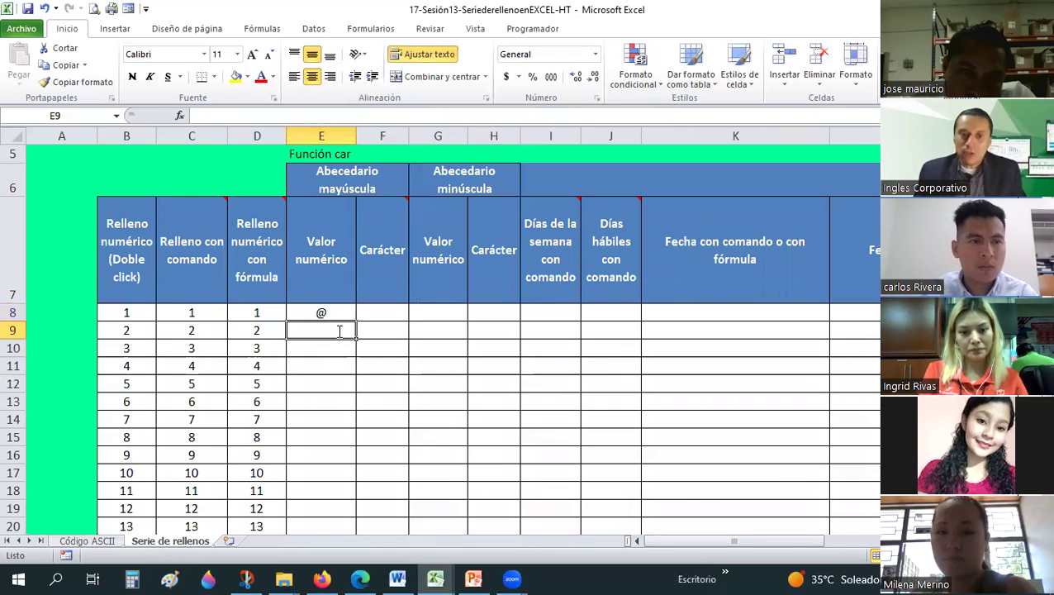
pyautogui.write('[')
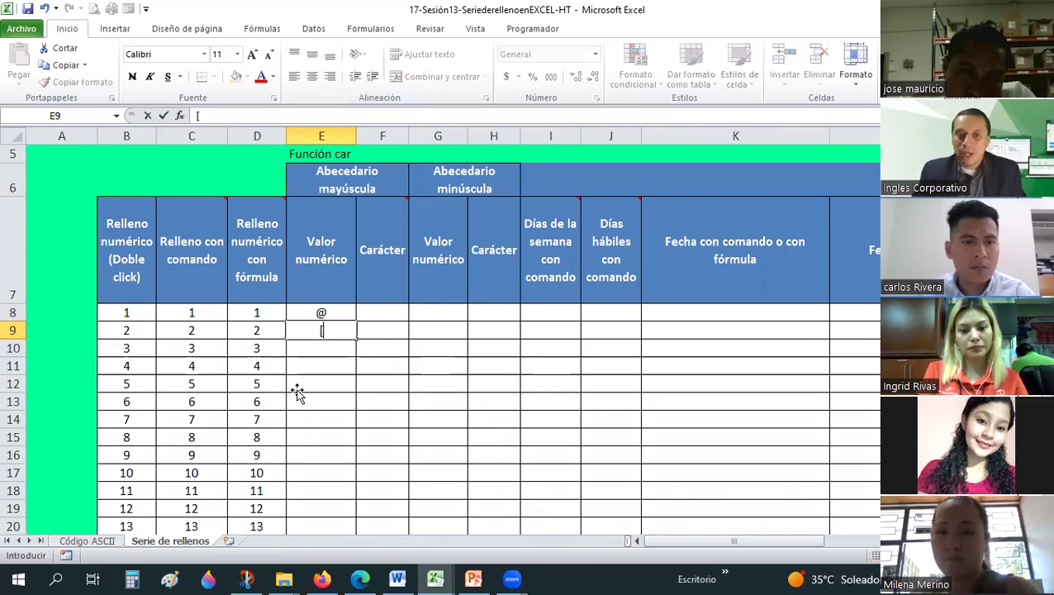
pyautogui.click(298, 388)
pyautogui.click(331, 330)
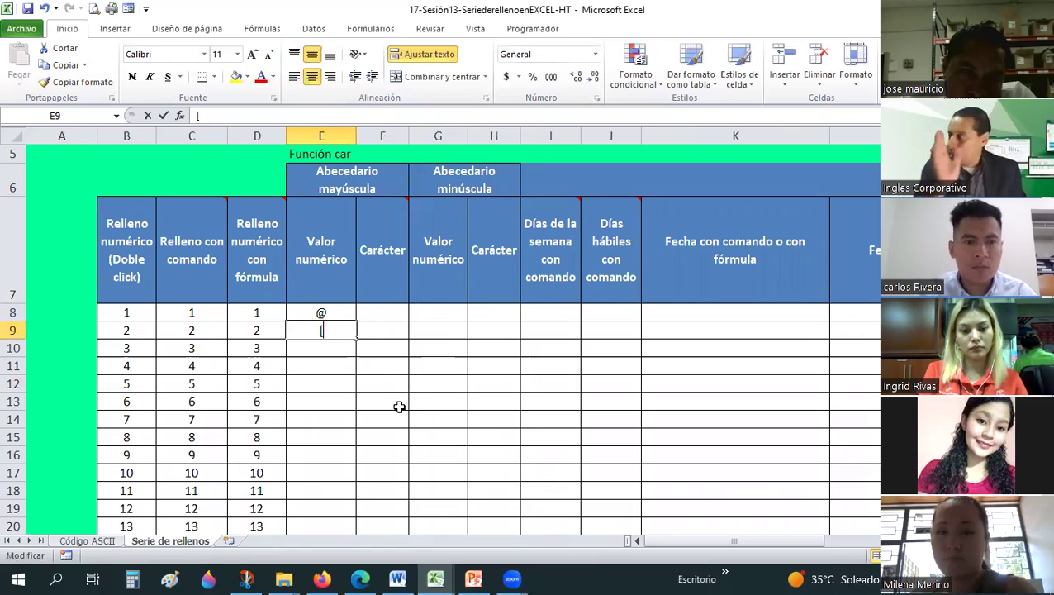
pyautogui.press('F2')
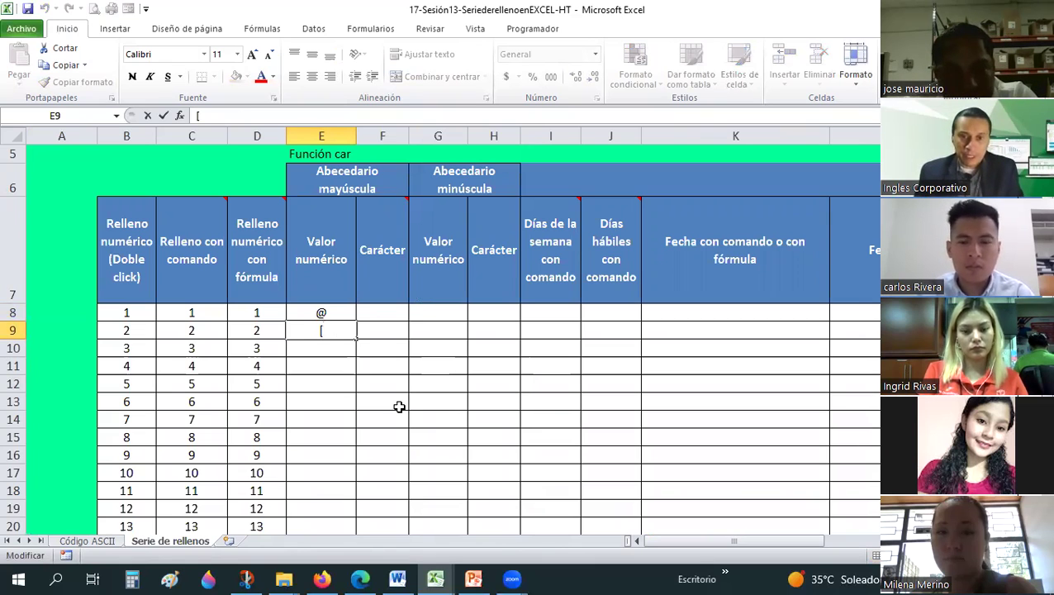
pyautogui.write('Corchete')
pyautogui.click(399, 406)
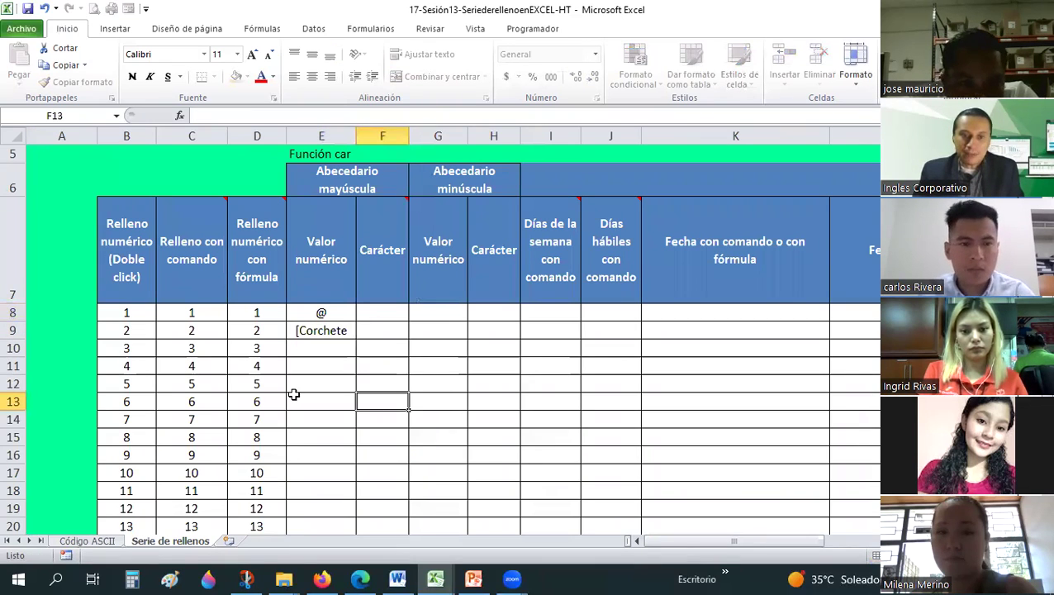
# - Check the bracket code on Código ASCII and reconfirm '[Corchete' in E9, discarding the 93 entries
pyautogui.hotkey('ctrl', 'pageup')
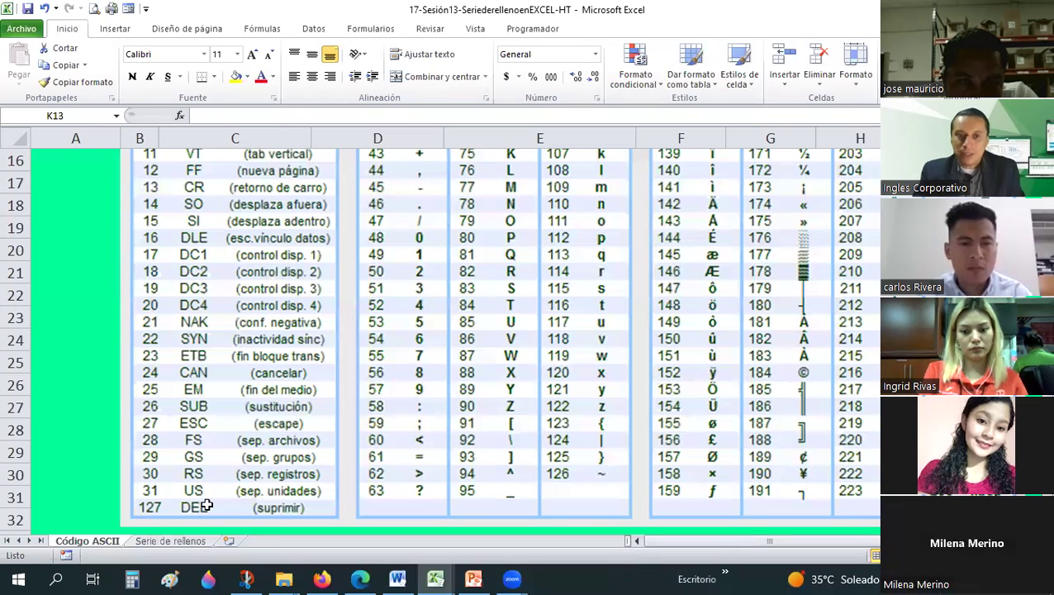
pyautogui.hotkey('ctrl', 'pagedown')
pyautogui.write('[Corchete')
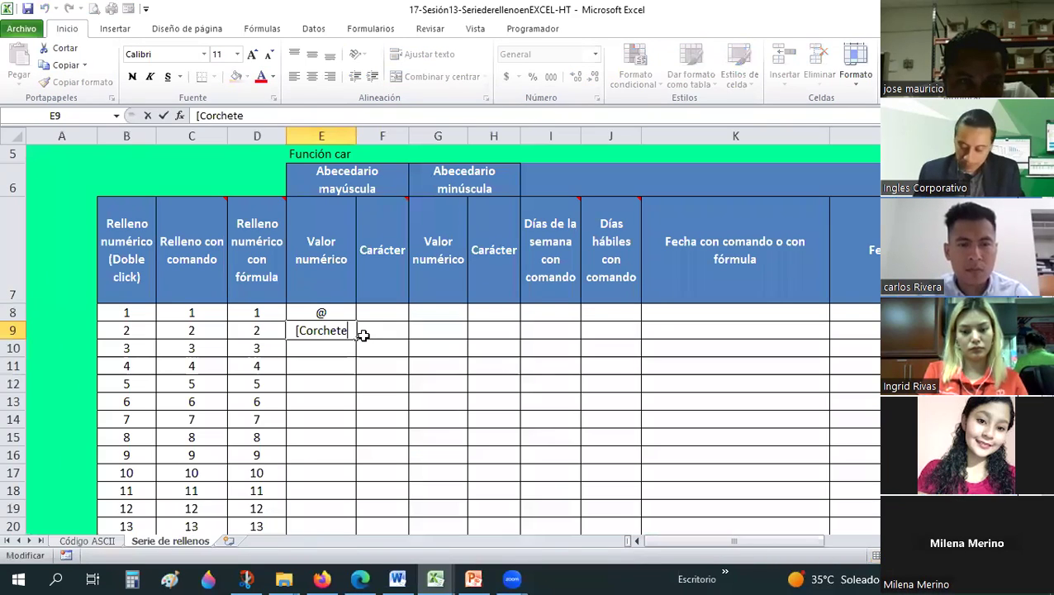
pyautogui.write('93')
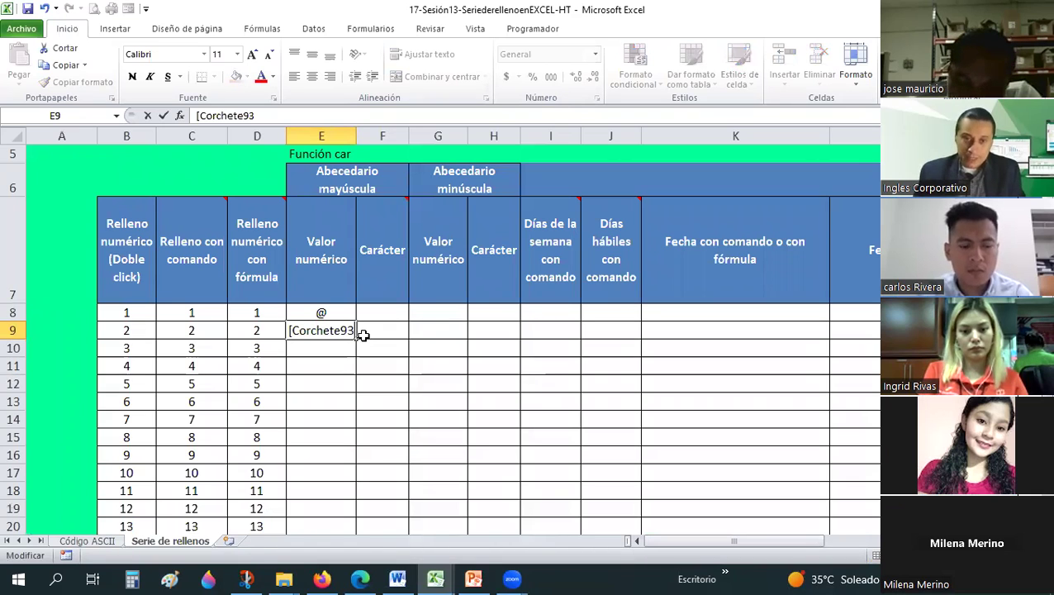
pyautogui.press('BackSpace')
pyautogui.write('93')
pyautogui.press('BackSpace')
pyautogui.press('BackSpace')
pyautogui.press('Return')
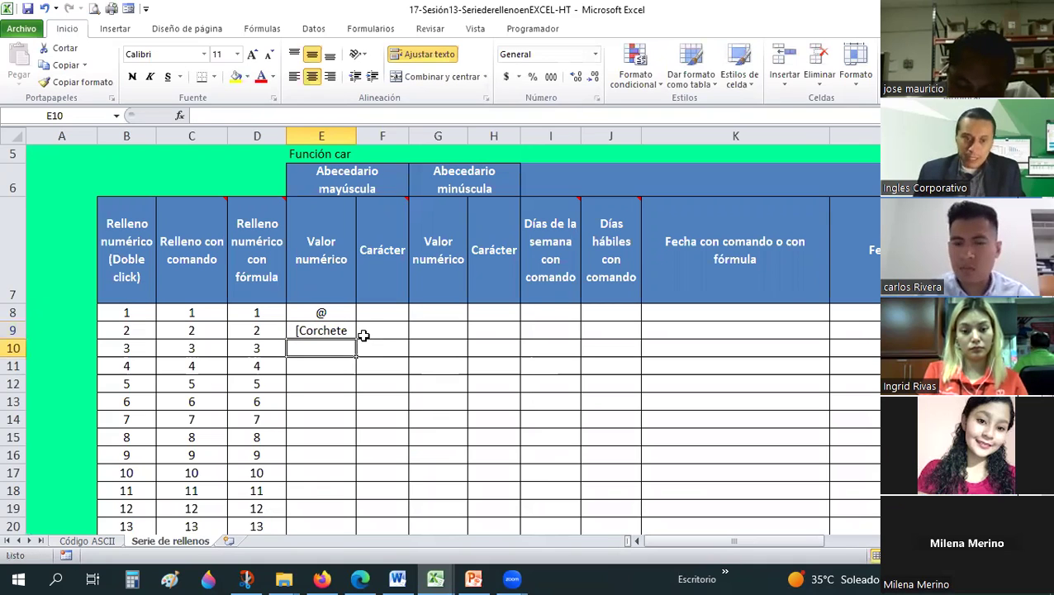
pyautogui.write('93')
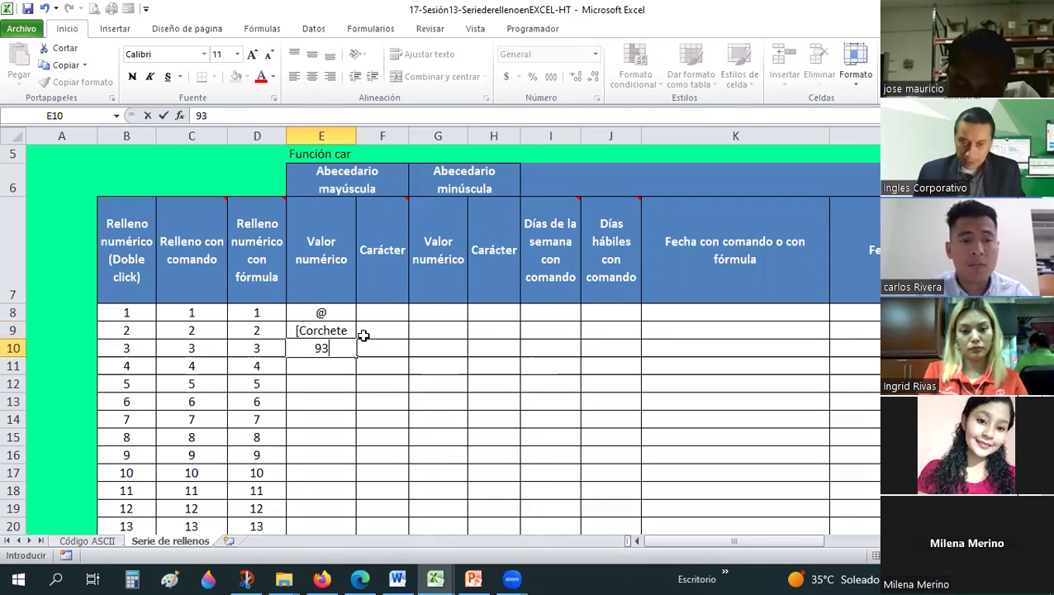
pyautogui.press('Escape')
# - Add the closing ] so E9 reads '[Corchete]' and clear the stray ] from E10
pyautogui.hotkey('shift', 'Down')
pyautogui.hotkey('shift', 'Down')
pyautogui.hotkey('shift', 'Down')
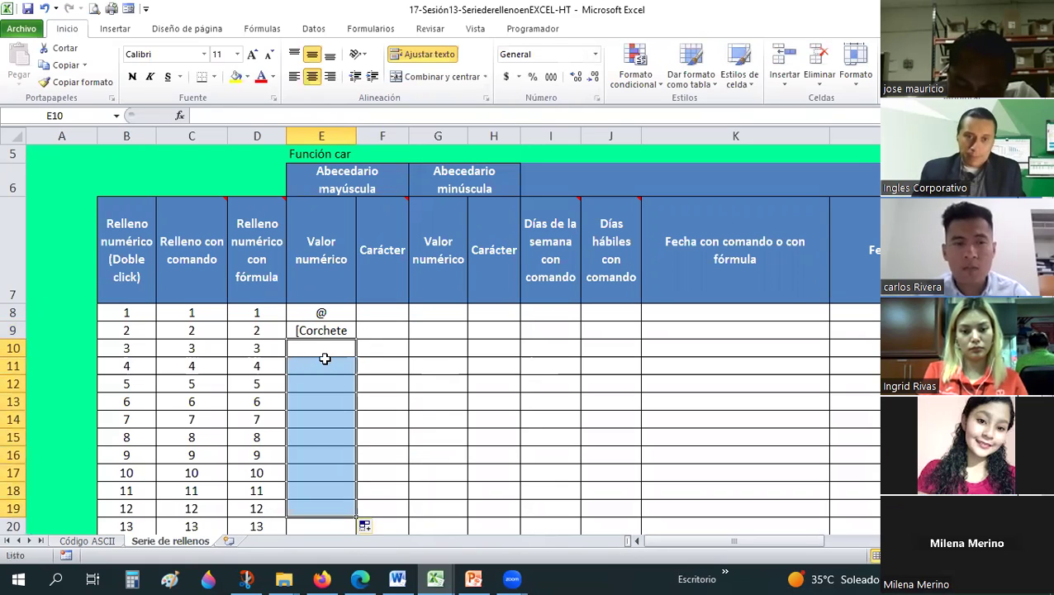
pyautogui.click(325, 345)
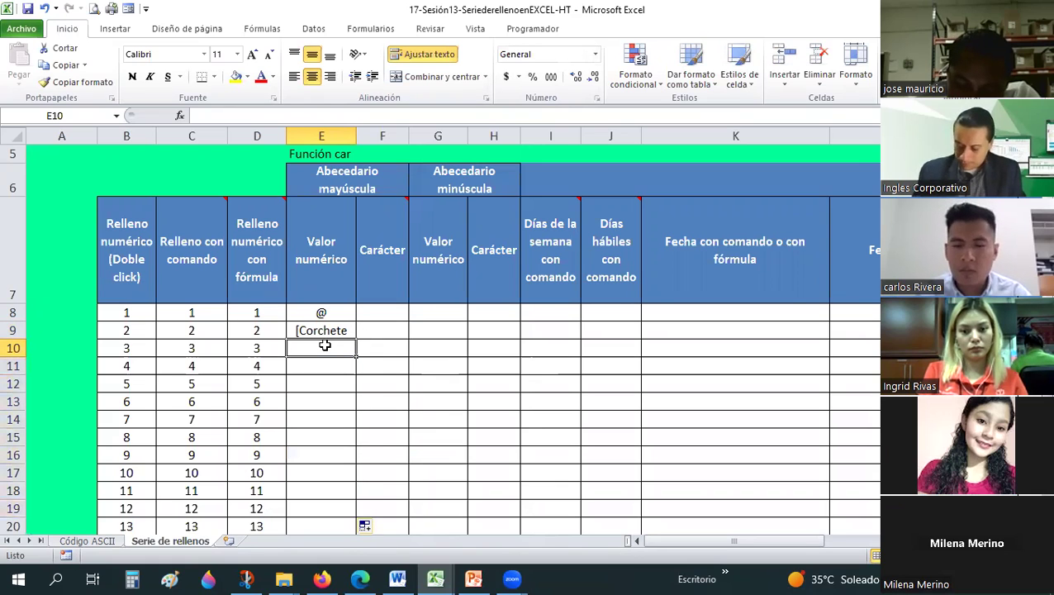
pyautogui.press('Down')
pyautogui.press('Up')
pyautogui.write(']')
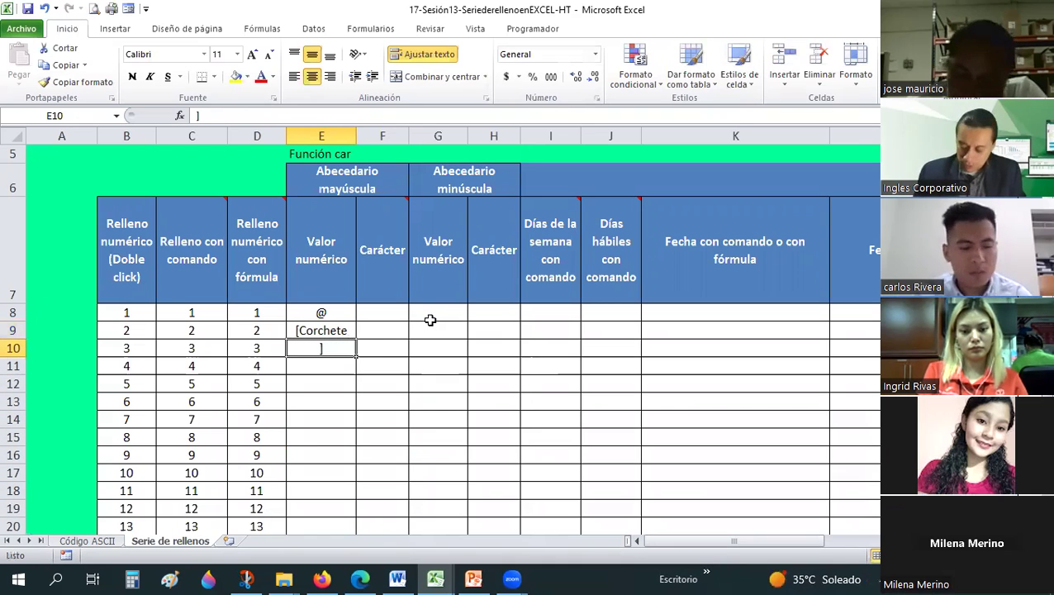
pyautogui.press('Up')
pyautogui.press('F2')
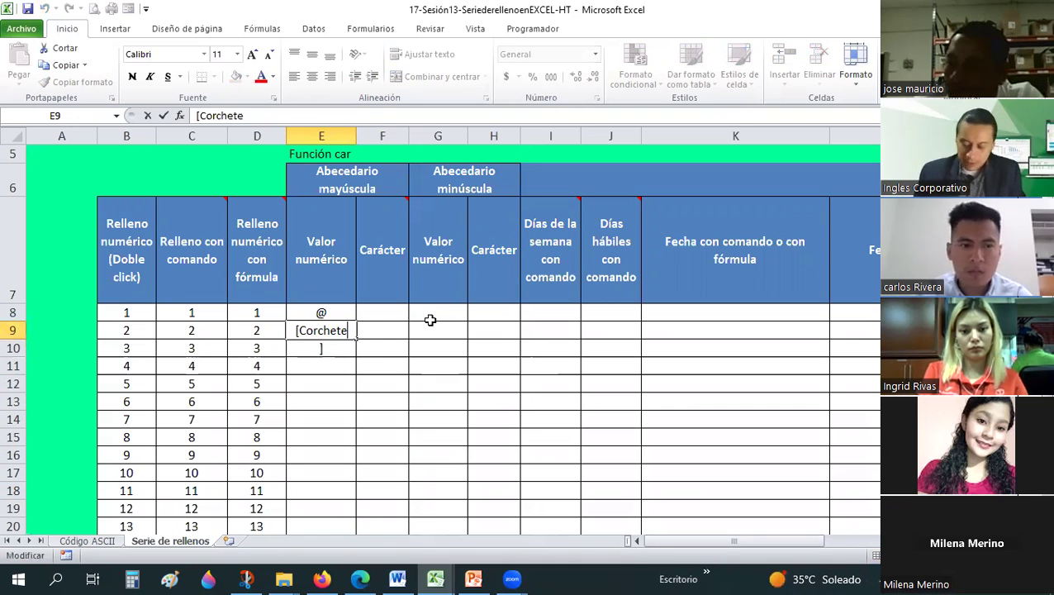
pyautogui.write(']')
pyautogui.press('Return')
pyautogui.press('Delete')
pyautogui.press('Up')
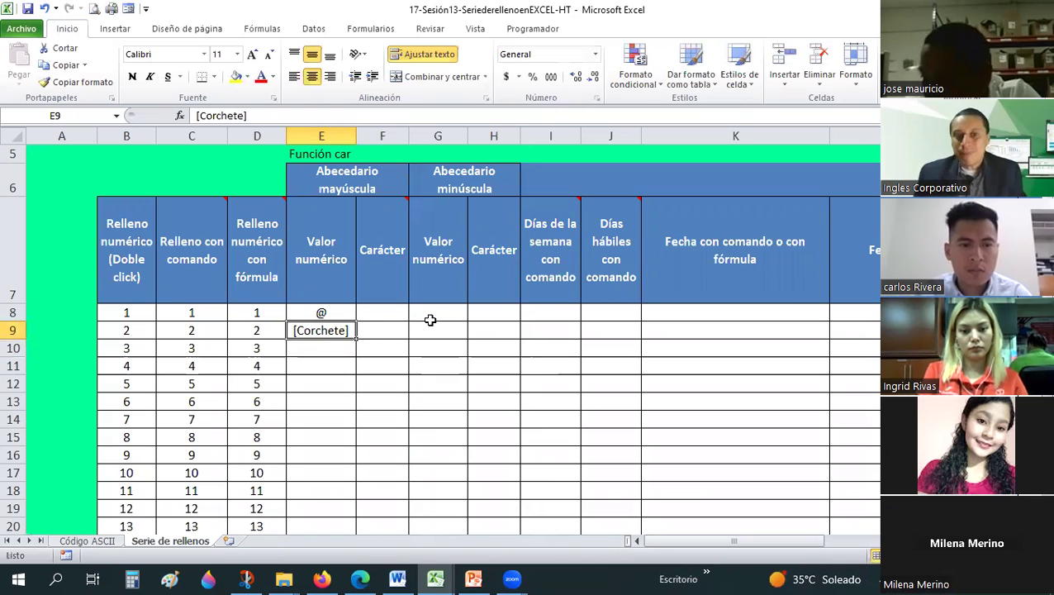
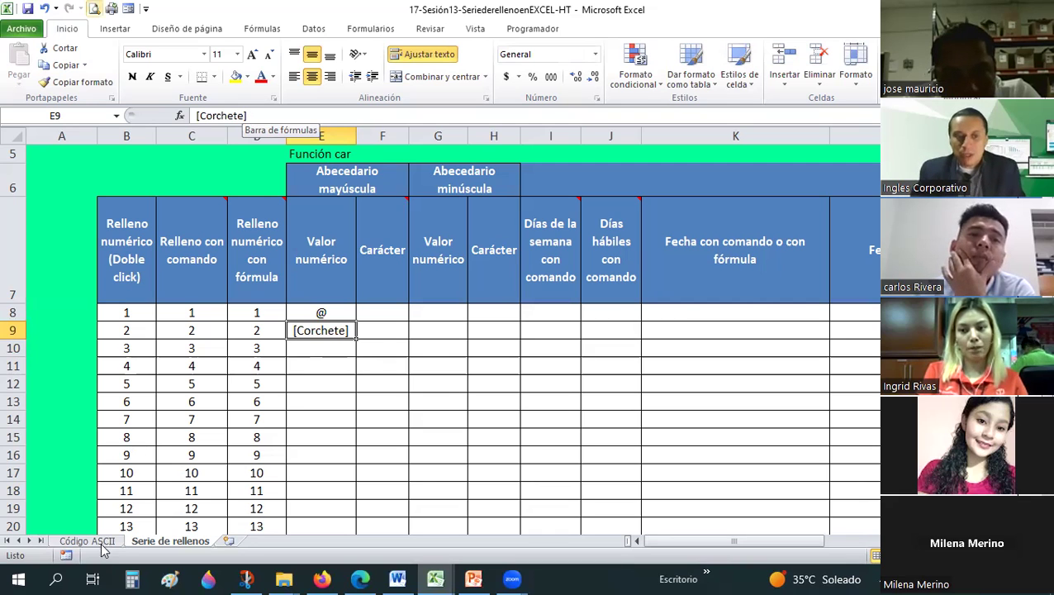
# - Compare the Código ASCII sheet with the Serie de rellenos sheet
pyautogui.hotkey('ctrl', 'pageup')
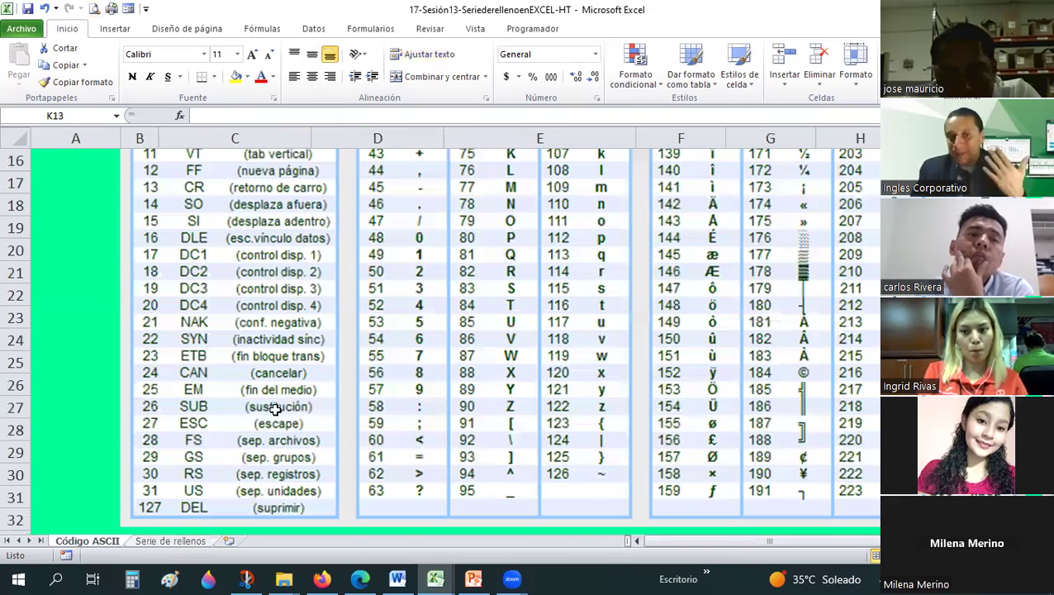
pyautogui.hotkey('ctrl', 'pagedown')
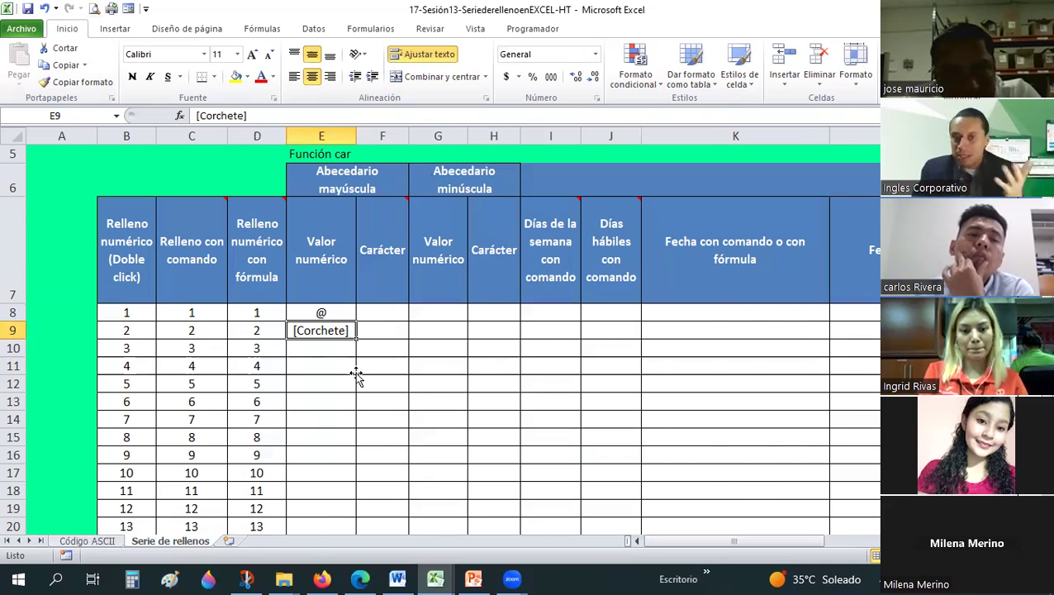
pyautogui.hotkey('ctrl', 'pageup')
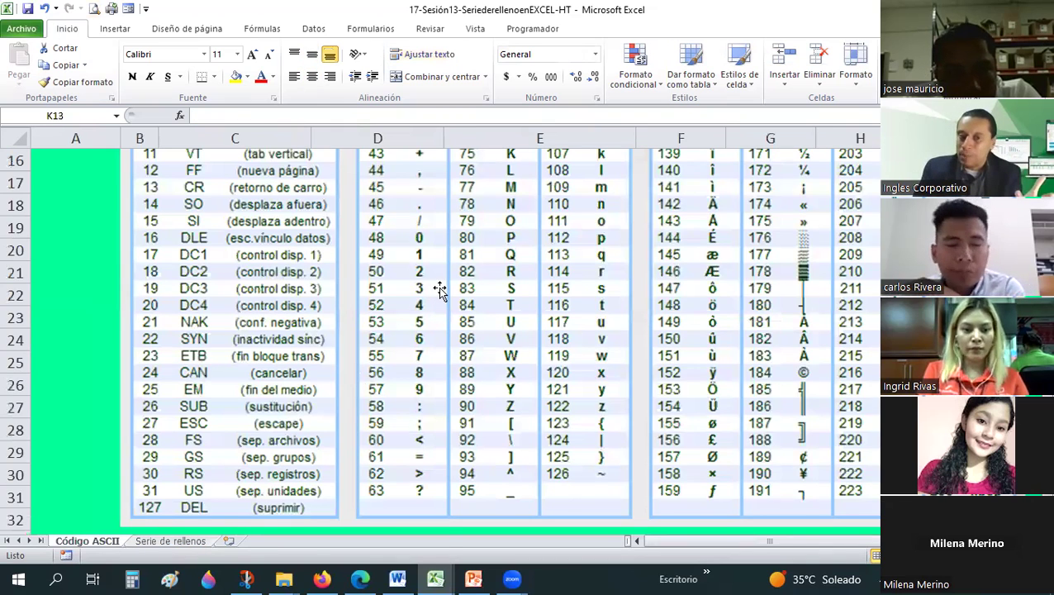
pyautogui.scroll(3, 440, 289)
pyautogui.scroll(1, 441, 289)
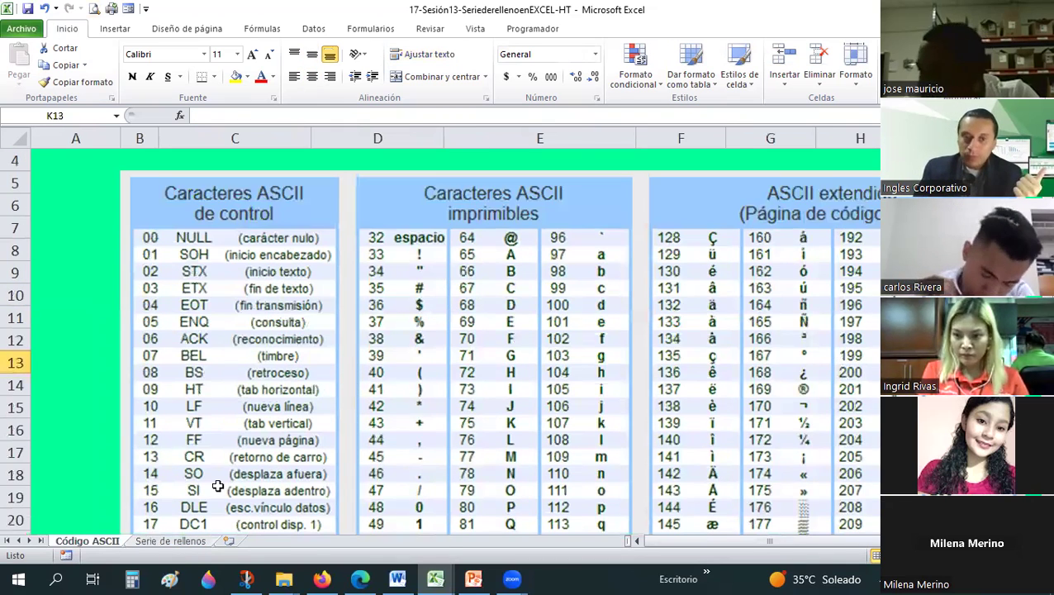
pyautogui.hotkey('ctrl', 'pagedown')
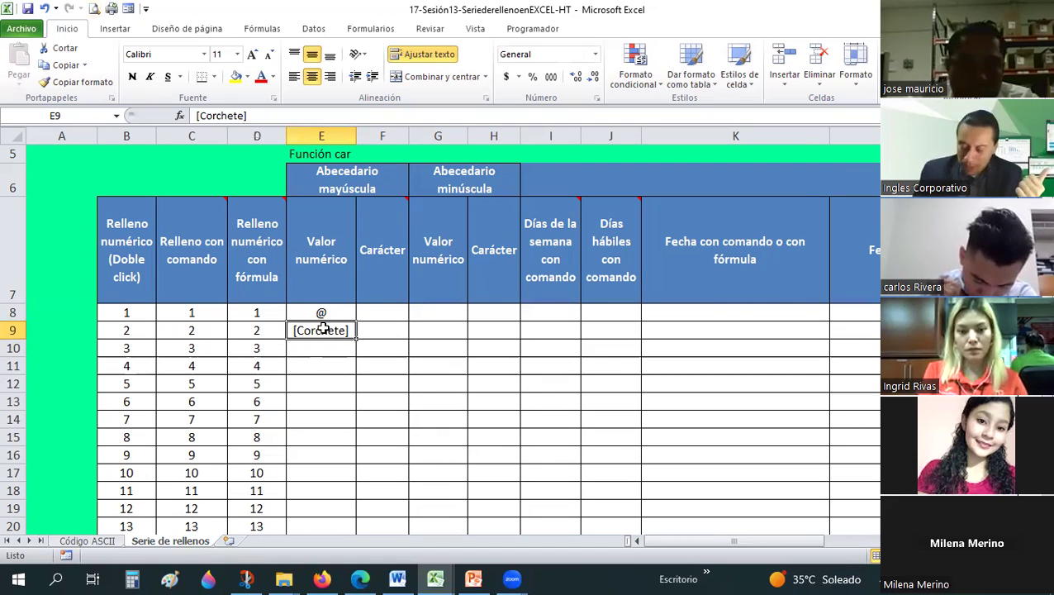
# - Clear the old entries in E8:E9 under Valor numérico
pyautogui.moveTo(321, 313); pyautogui.dragTo(322, 328)
pyautogui.press('Delete')
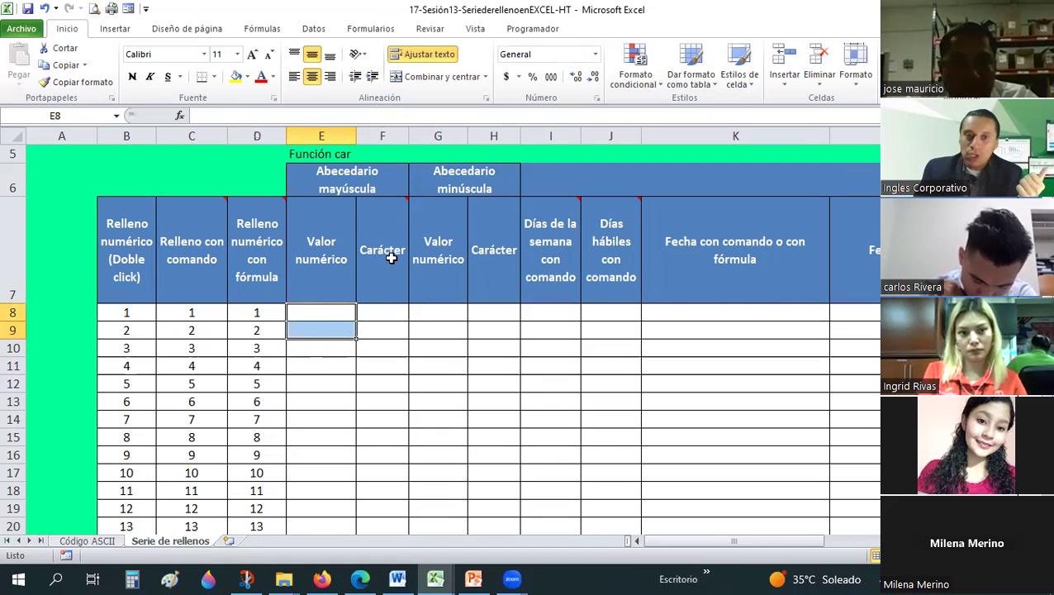
pyautogui.press('Right')
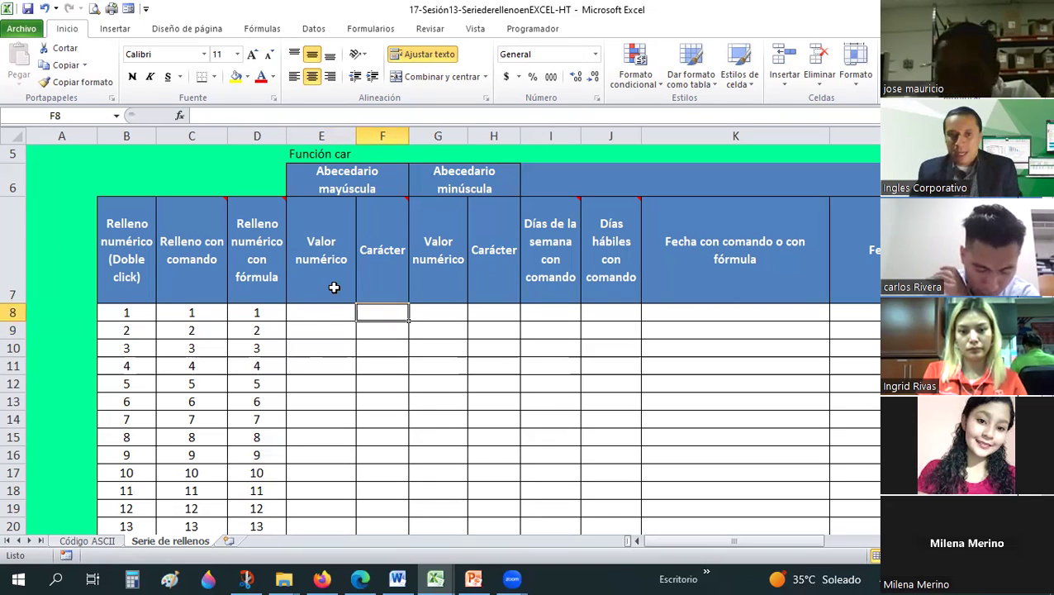
pyautogui.click(328, 313)
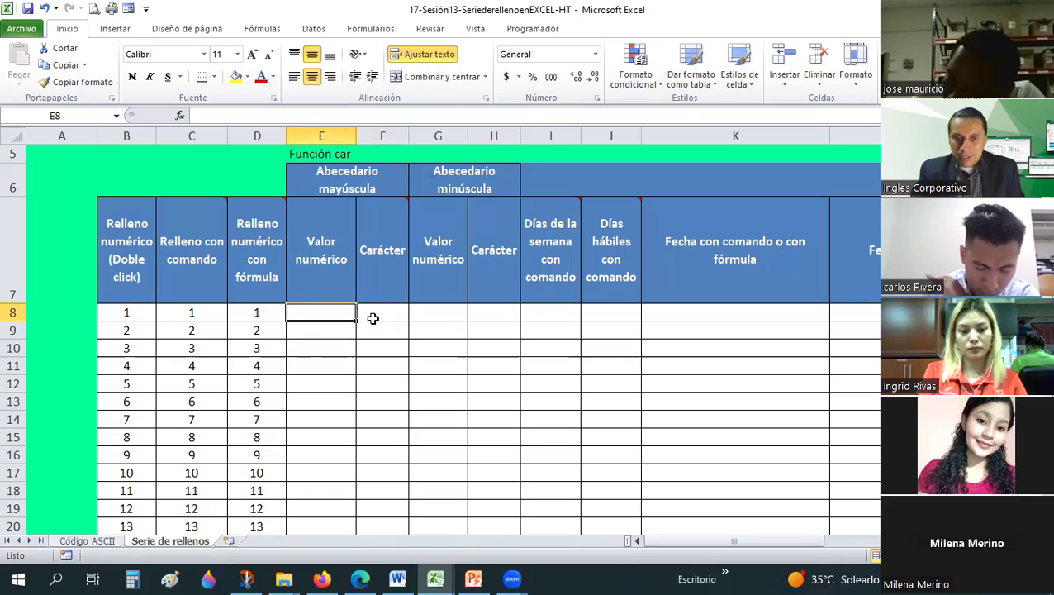
pyautogui.press('Right')
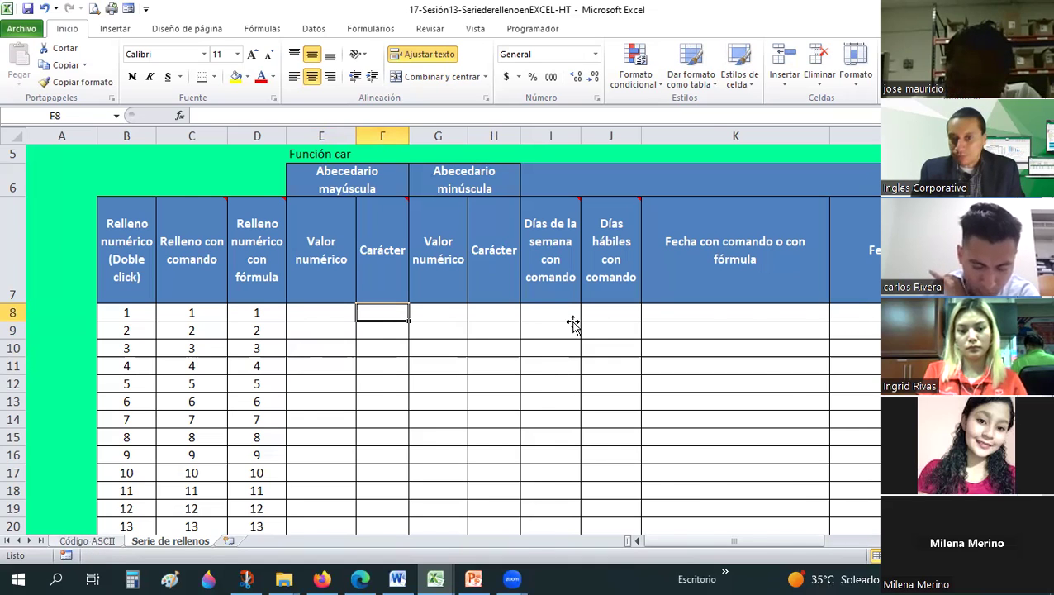
# - Review the Código ASCII sheet again, then return to Serie de rellenos
pyautogui.hotkey('ctrl', 'pageup')
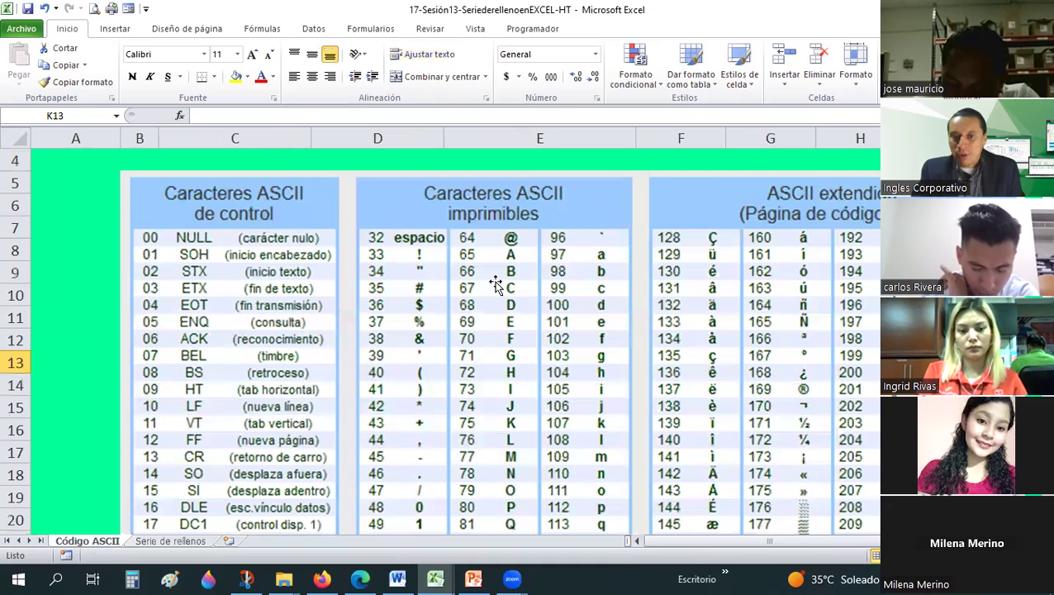
pyautogui.scroll(-2, 496, 285)
pyautogui.scroll(1, 485, 210)
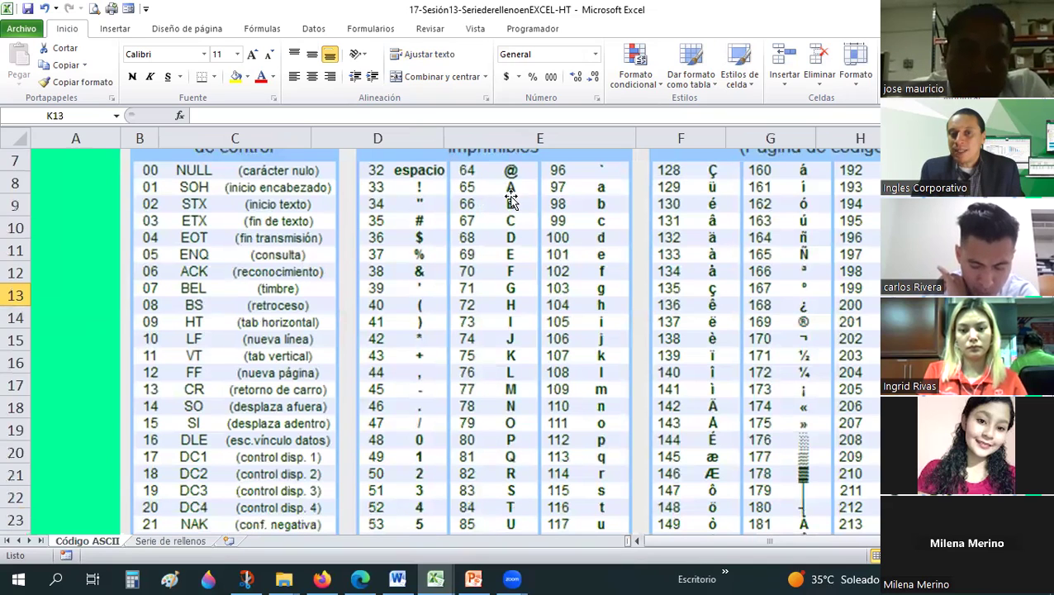
pyautogui.click(187, 543)
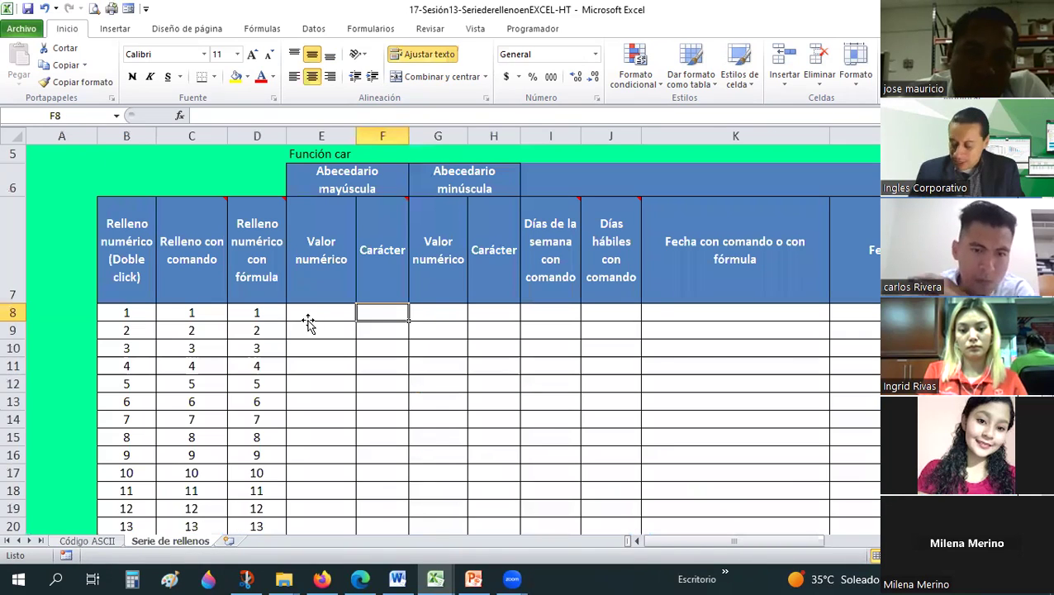
# - Enter 65 as the first code in E8
pyautogui.click(308, 319)
pyautogui.write('6')
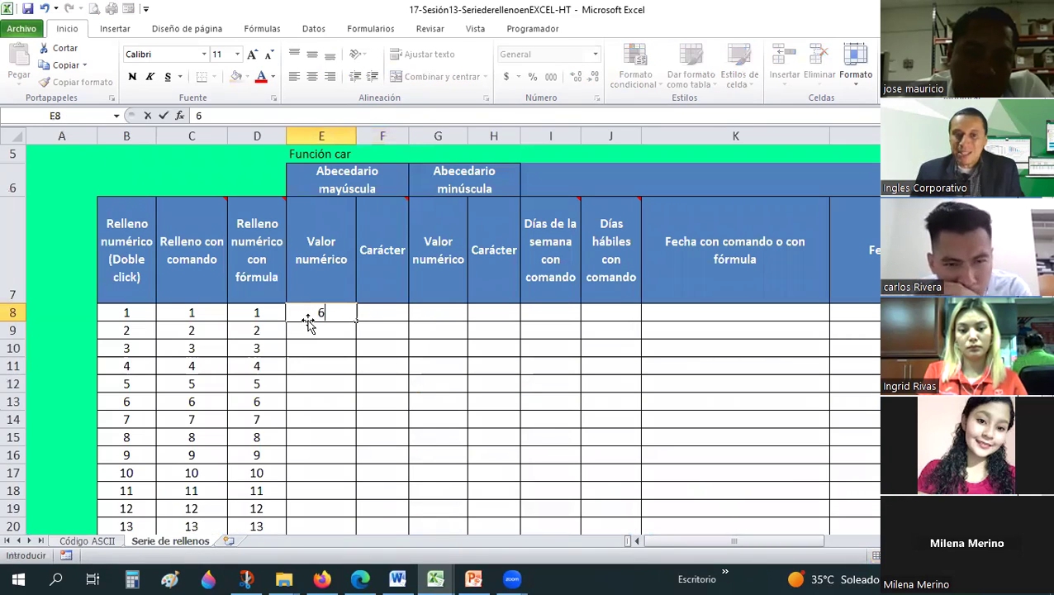
pyautogui.write('5')
pyautogui.press('Return')
pyautogui.press('Up')
pyautogui.press('Right')
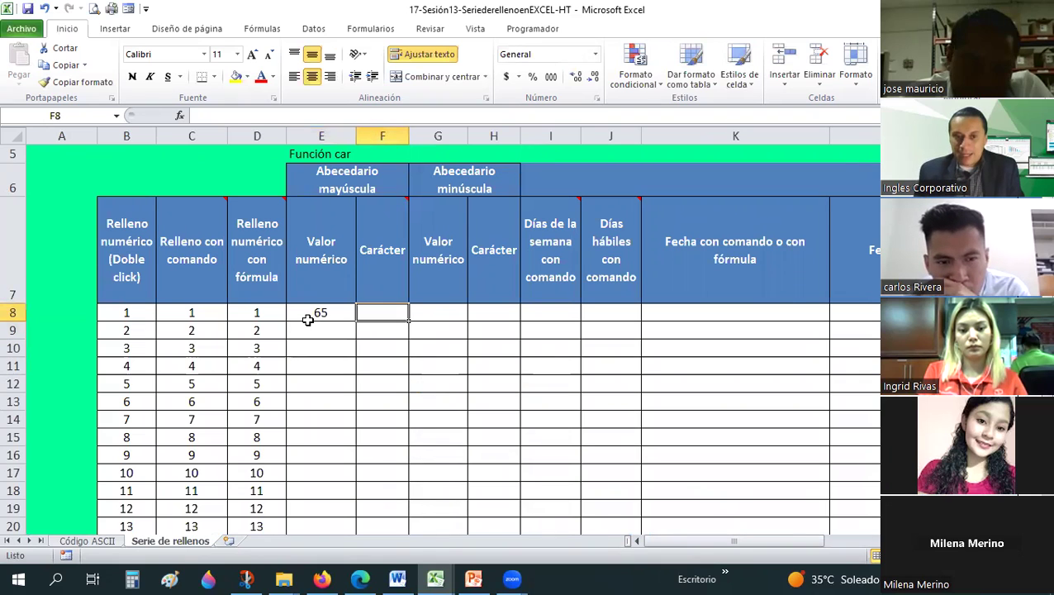
# - Enter the formula =CAR(E8) in F8 to show the matching character
pyautogui.write('=')
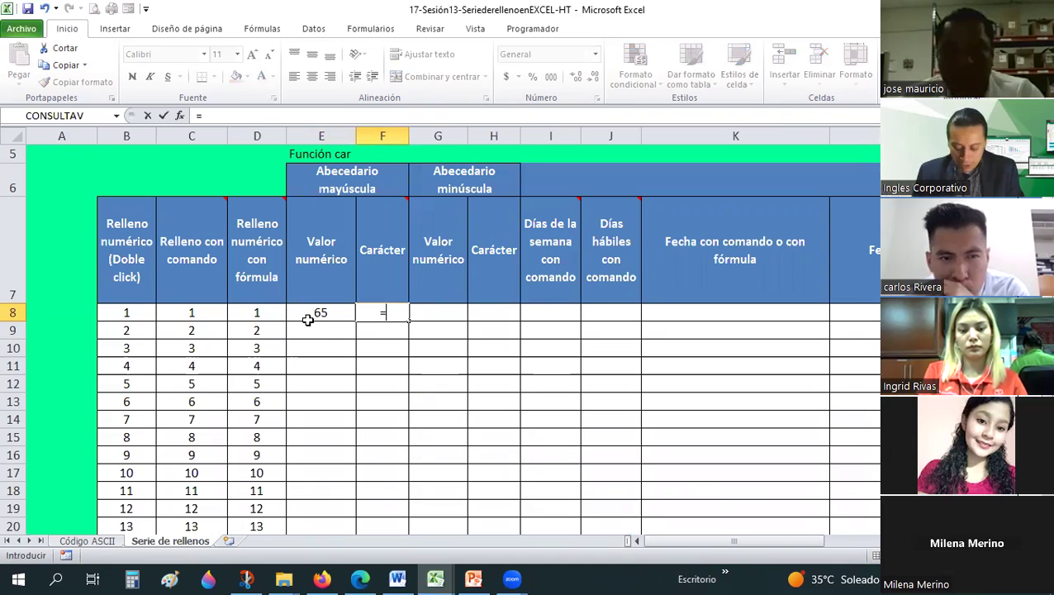
pyautogui.write('c')
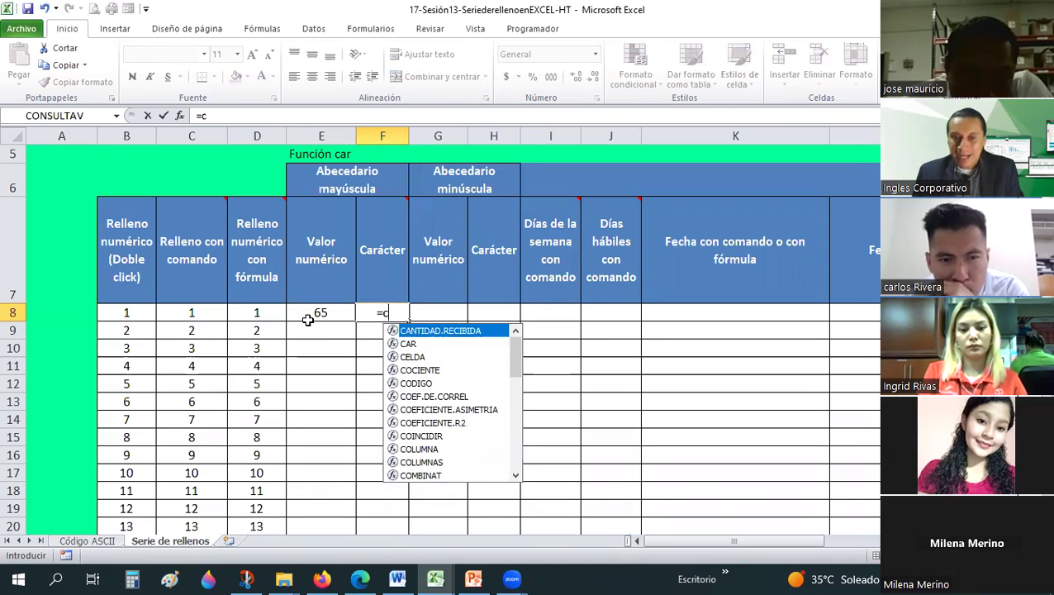
pyautogui.write('ar(')
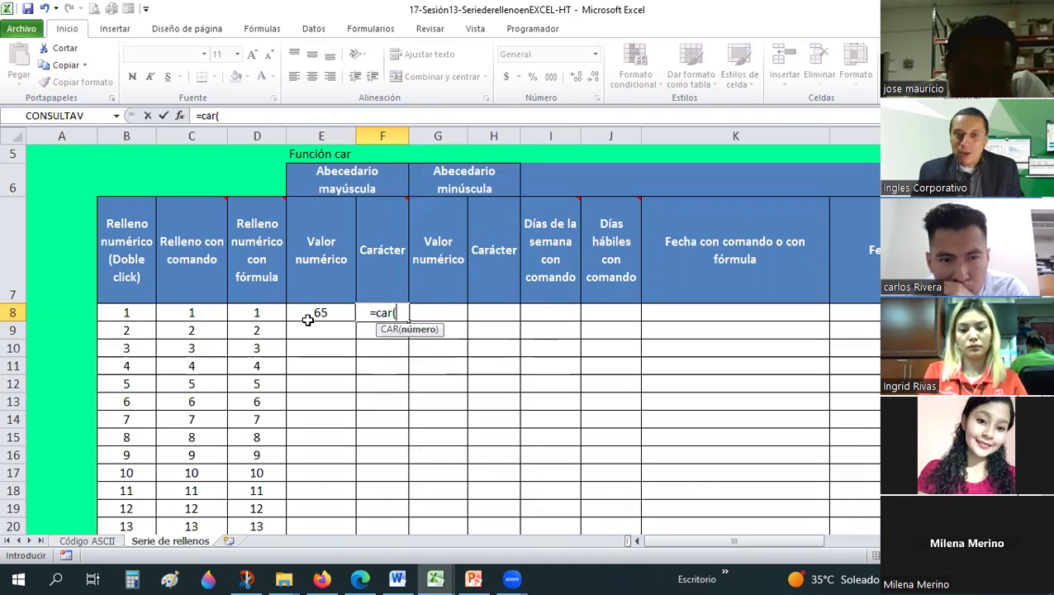
pyautogui.click(310, 310)
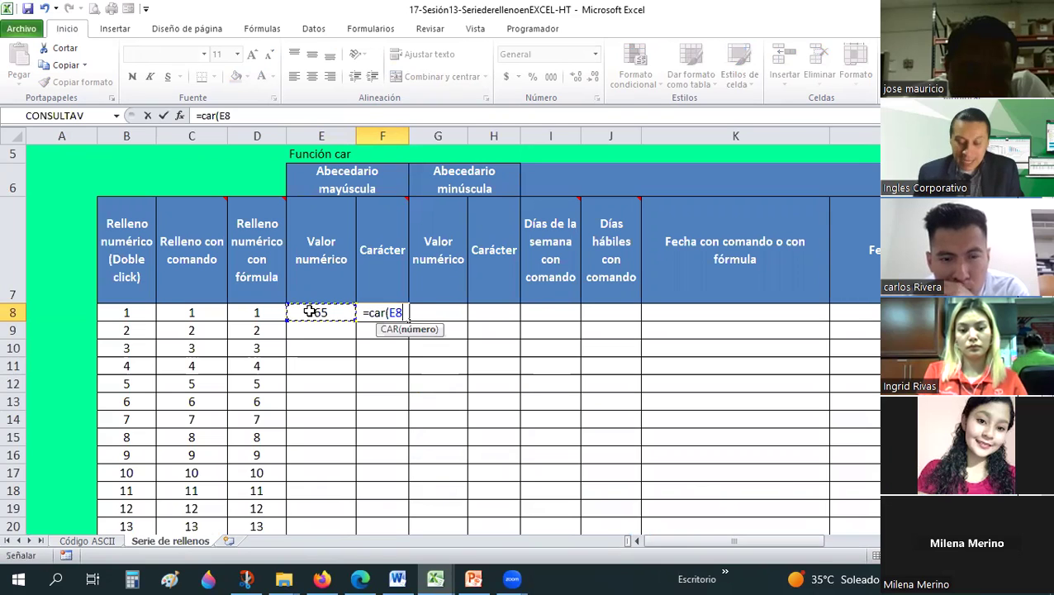
pyautogui.write(')')
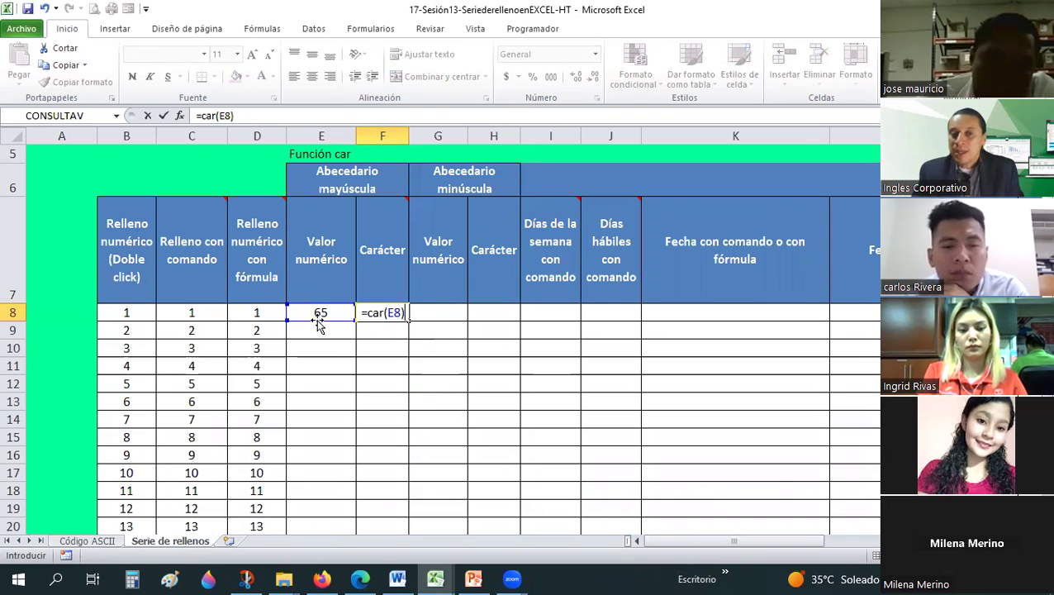
pyautogui.click(307, 313)
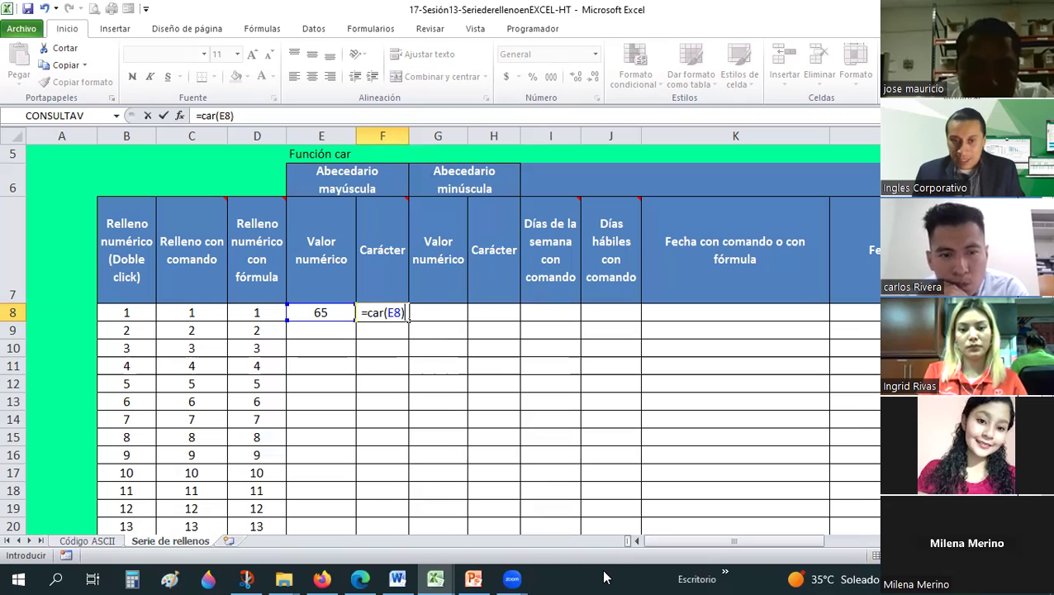
pyautogui.press('Return')
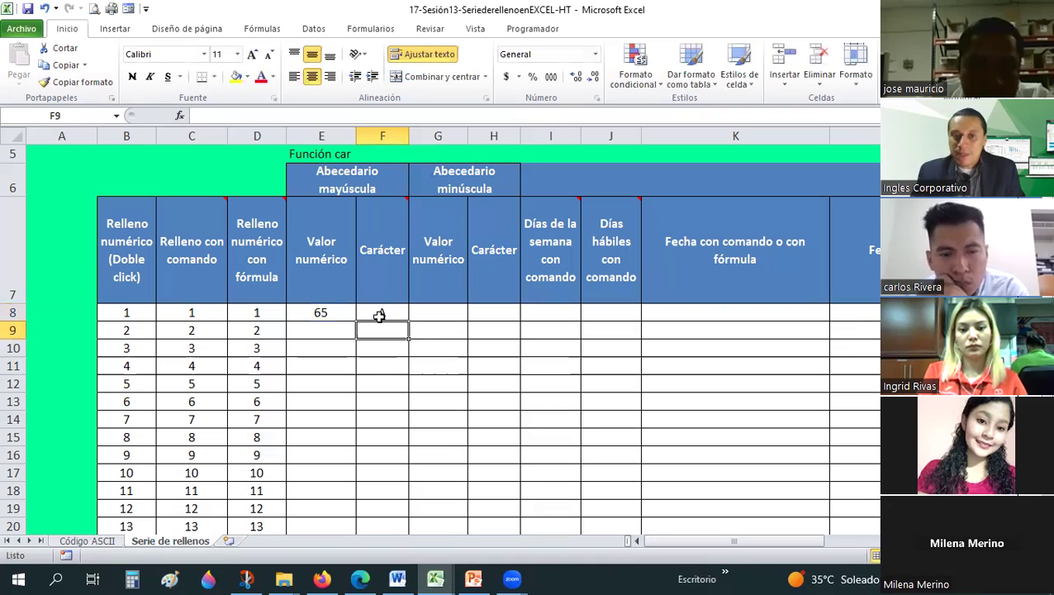
# - Fill E8:E25 as the series 65 to 82 using Serie de relleno
pyautogui.click(366, 313)
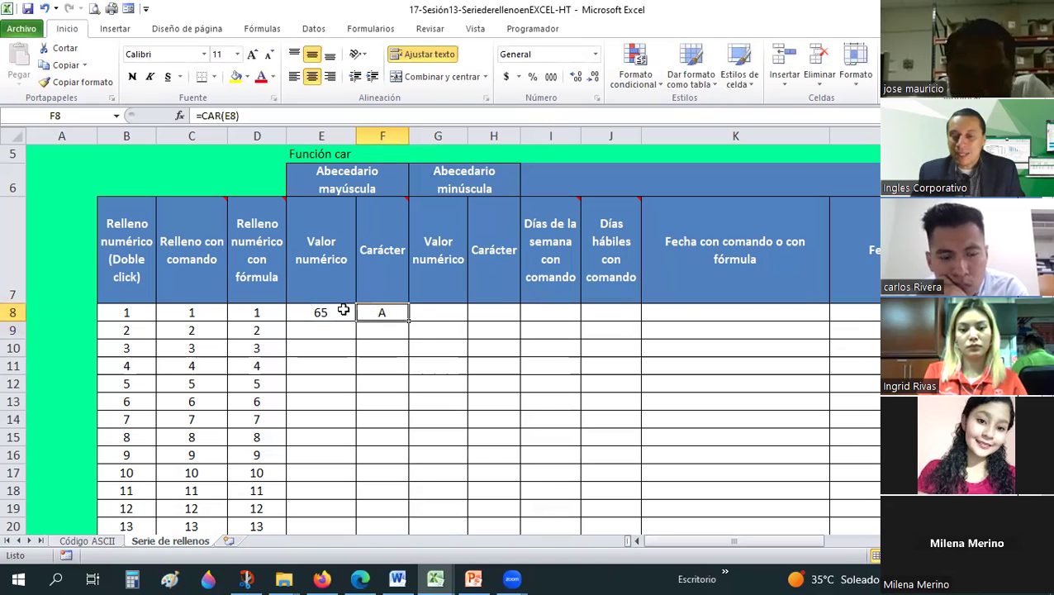
pyautogui.click(354, 321)
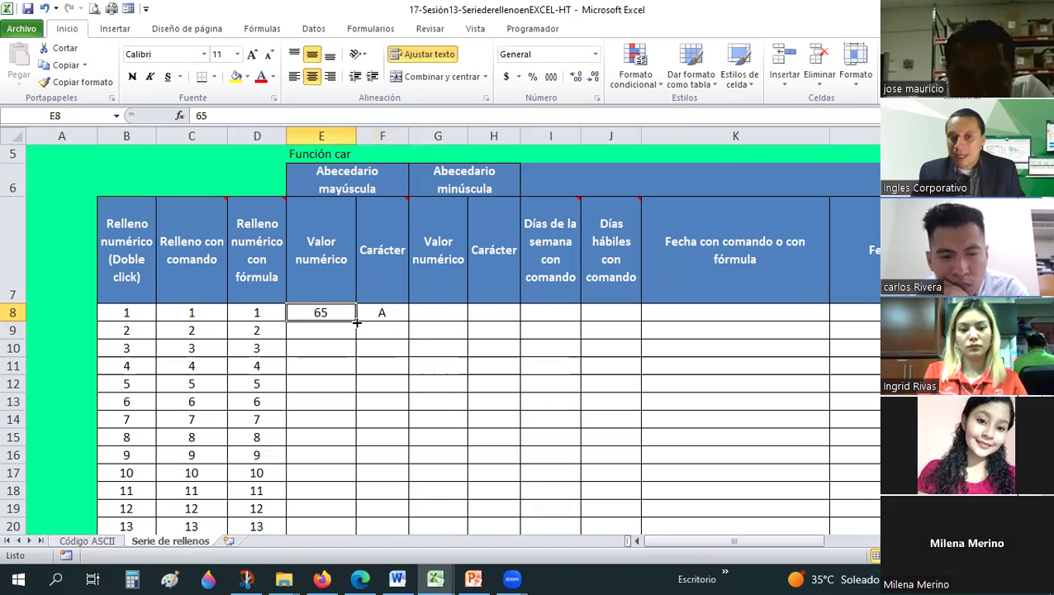
pyautogui.doubleClick(357, 321)
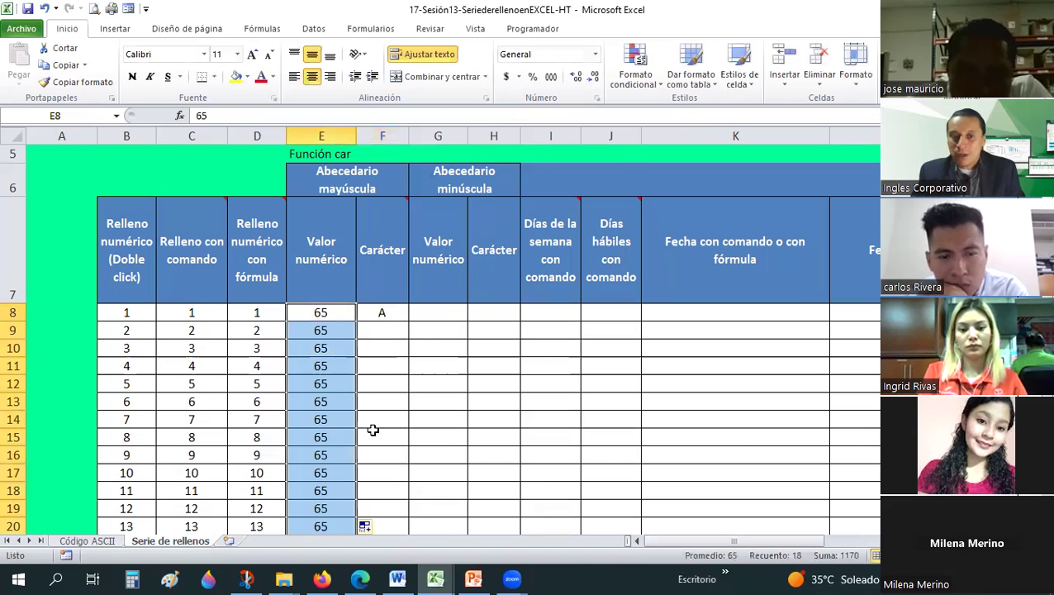
pyautogui.scroll(-2, 372, 426)
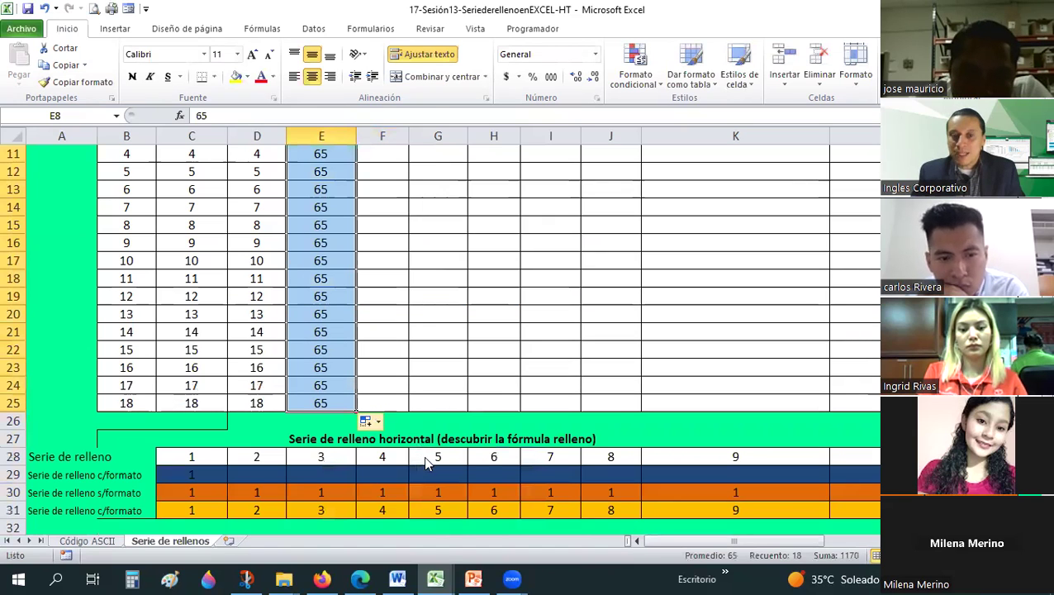
pyautogui.click(371, 421)
pyautogui.press('Return')
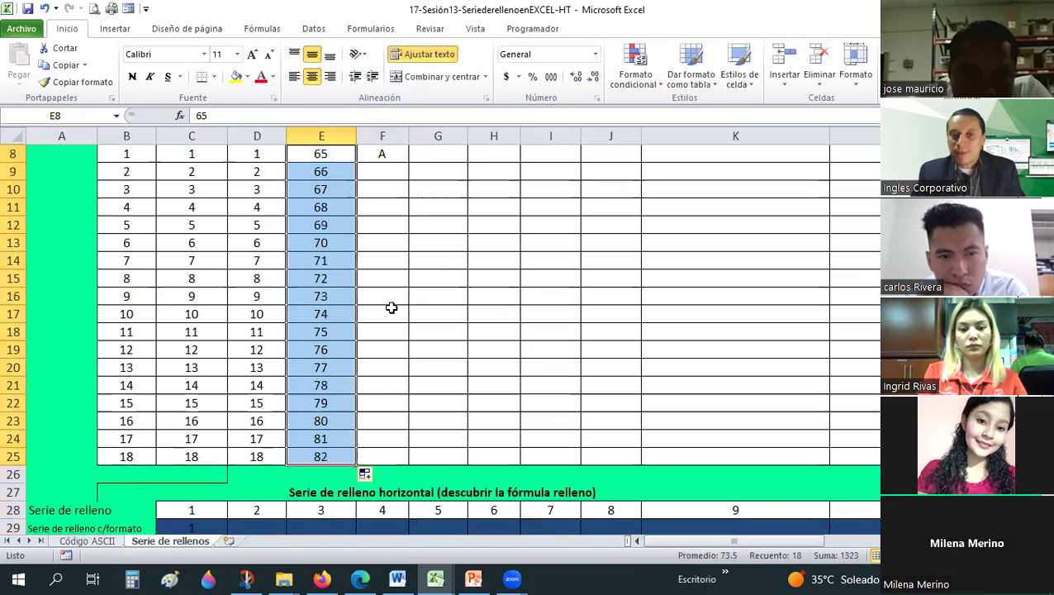
pyautogui.scroll(1, 392, 307)
# - Copy the =CAR(E8) formula from F8 down to F25, giving letters A through R
pyautogui.click(405, 318)
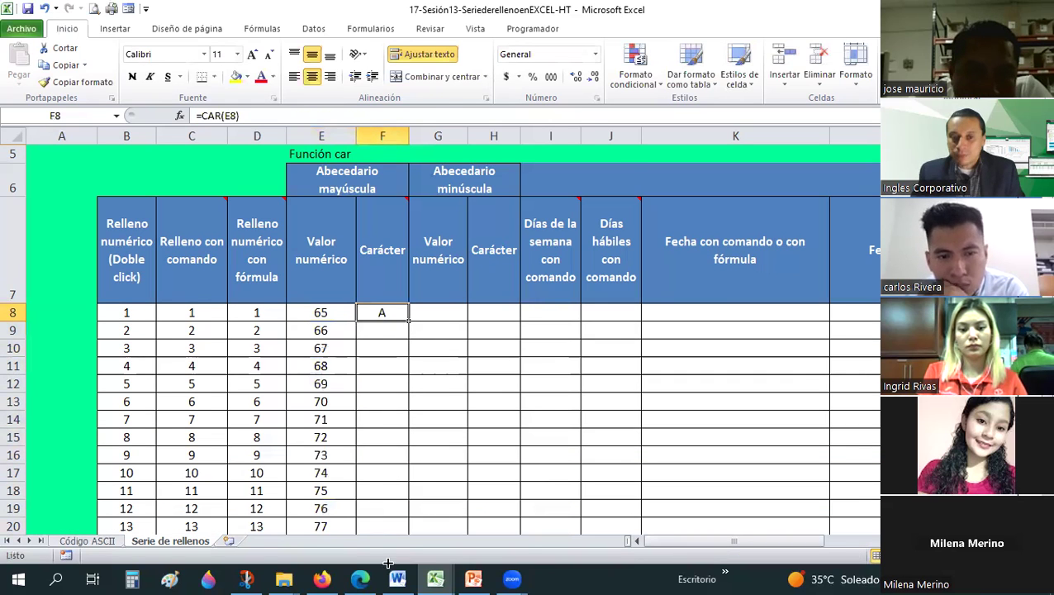
pyautogui.moveTo(387, 563); pyautogui.dragTo(376, 470)
pyautogui.moveTo(403, 433)
pyautogui.mouseDown()
pyautogui.moveTo(449, 359)
pyautogui.moveTo(370, 396)
pyautogui.mouseUp()
pyautogui.press('Down')
pyautogui.press('Down')
pyautogui.press('Down')
pyautogui.scroll(1, 377, 467)
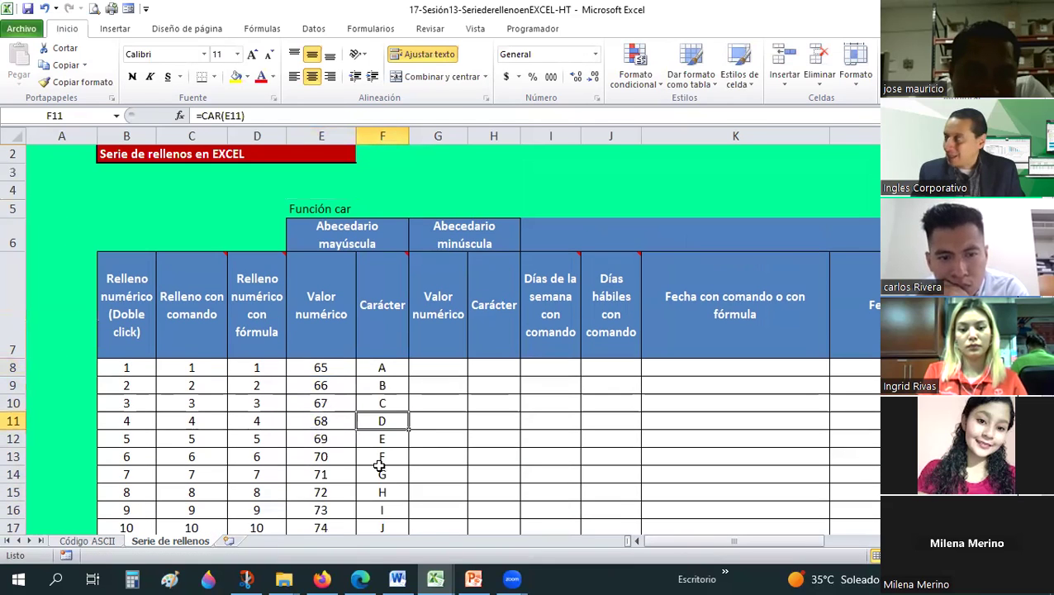
pyautogui.scroll(-2, 378, 466)
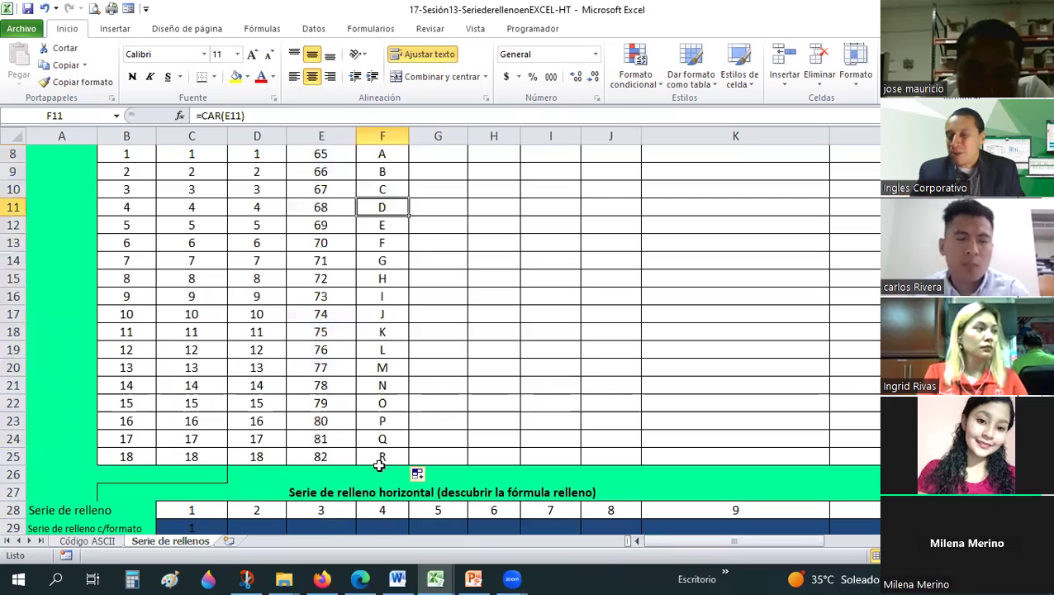
pyautogui.scroll(1, 386, 308)
pyautogui.press('Up')
pyautogui.press('Up')
pyautogui.press('Up')
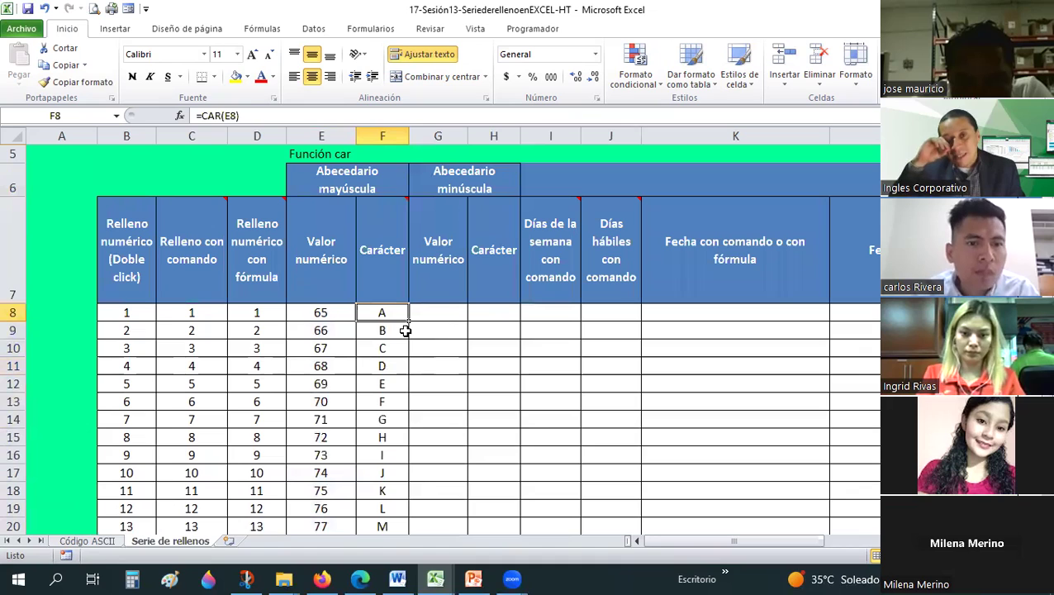
# - Enter A and B in H8:H9 and autofill that pattern down column H
pyautogui.click(480, 310)
pyautogui.write('A')
pyautogui.press('Return')
pyautogui.write('B')
pyautogui.press('Return')
pyautogui.click(479, 309)
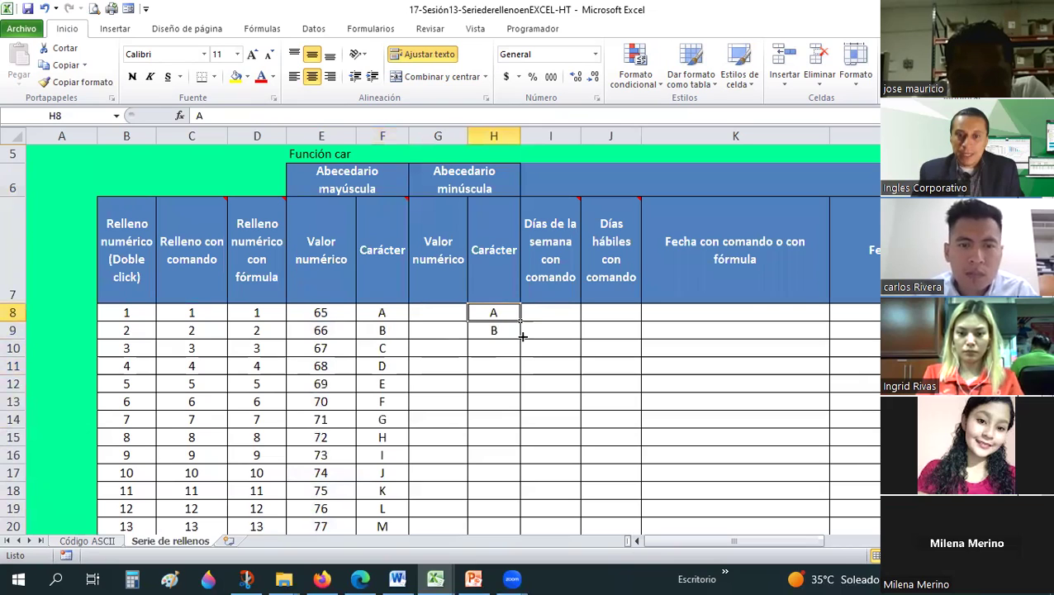
pyautogui.hotkey('shift', 'Down')
pyautogui.doubleClick(512, 338)
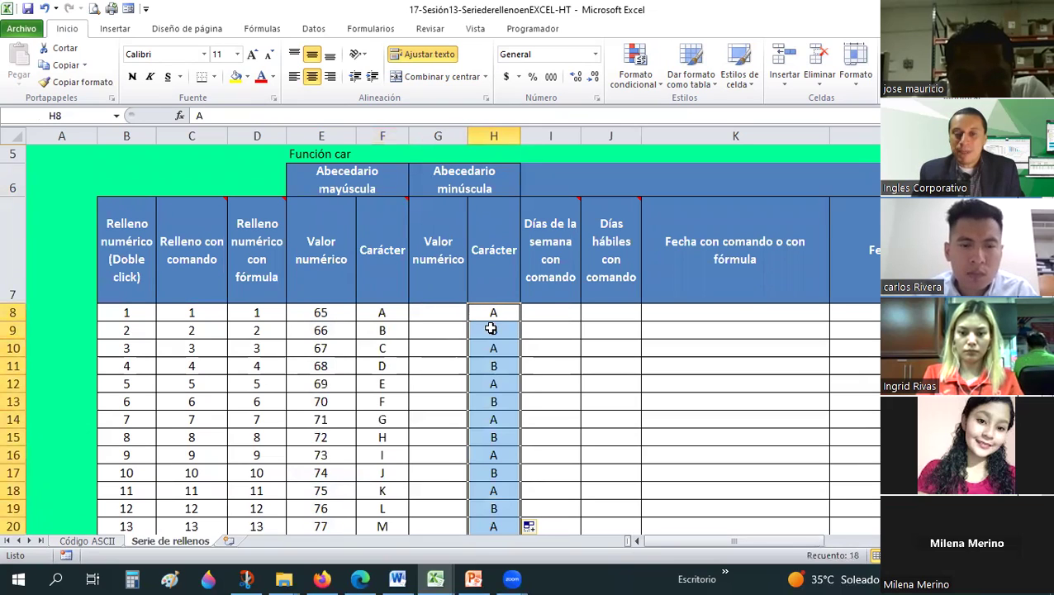
pyautogui.keyDown('shift'); pyautogui.click(491, 328); pyautogui.keyUp('shift')
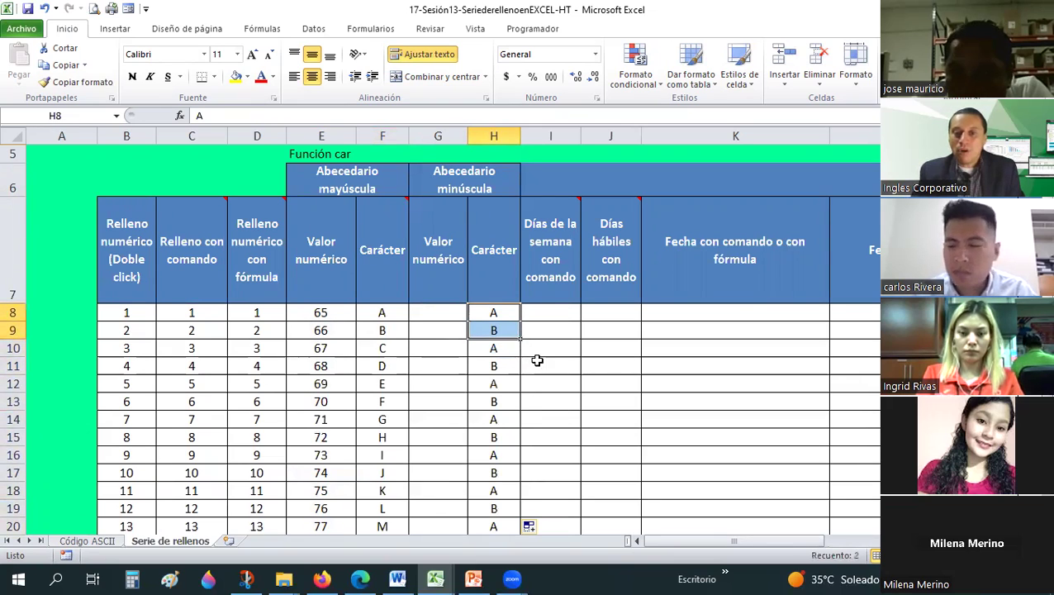
pyautogui.doubleClick(521, 338)
# - Inspect the Auto Fill Options for the filled letters and dismiss them unchanged
pyautogui.scroll(-2, 542, 423)
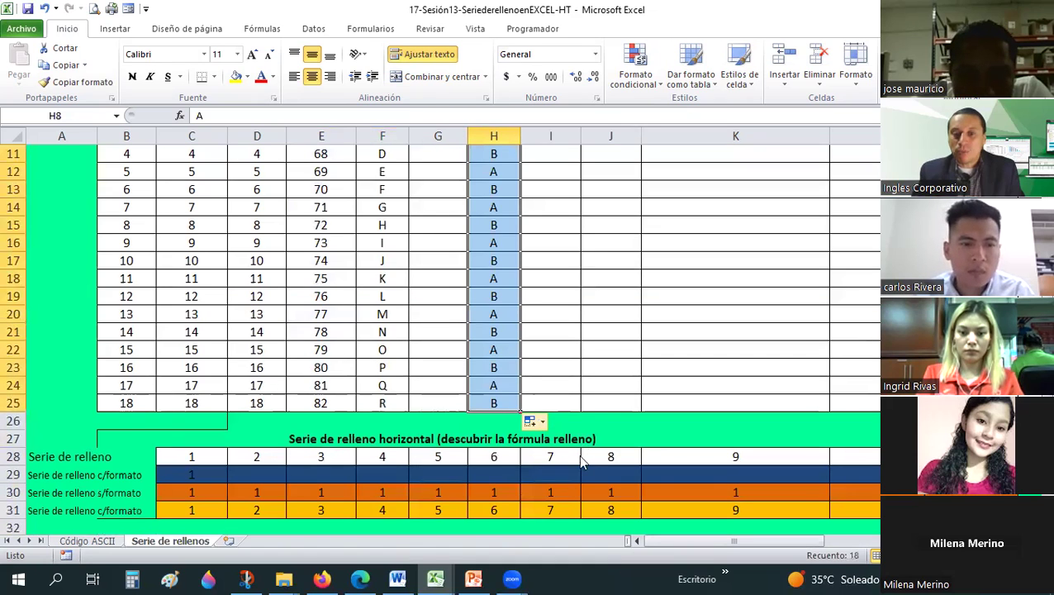
pyautogui.click(537, 421)
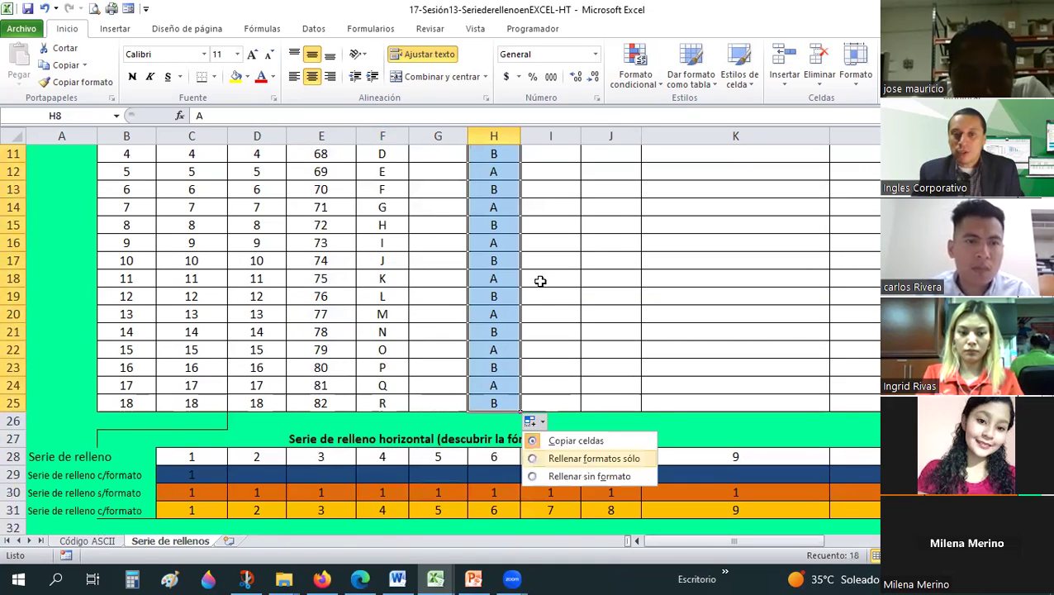
pyautogui.scroll(2, 530, 329)
pyautogui.scroll(-1, 536, 423)
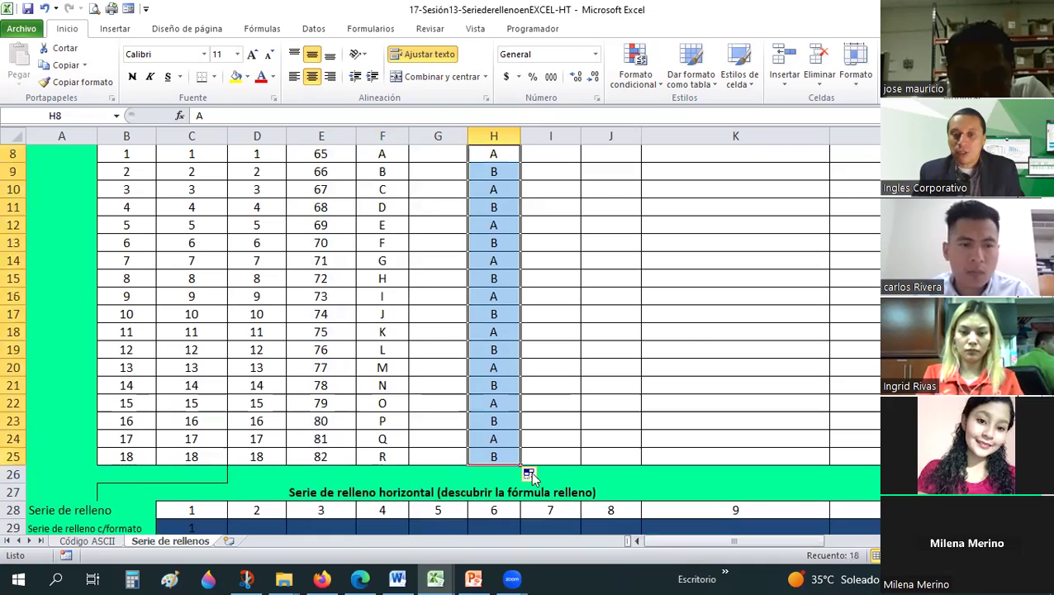
pyautogui.click(531, 476)
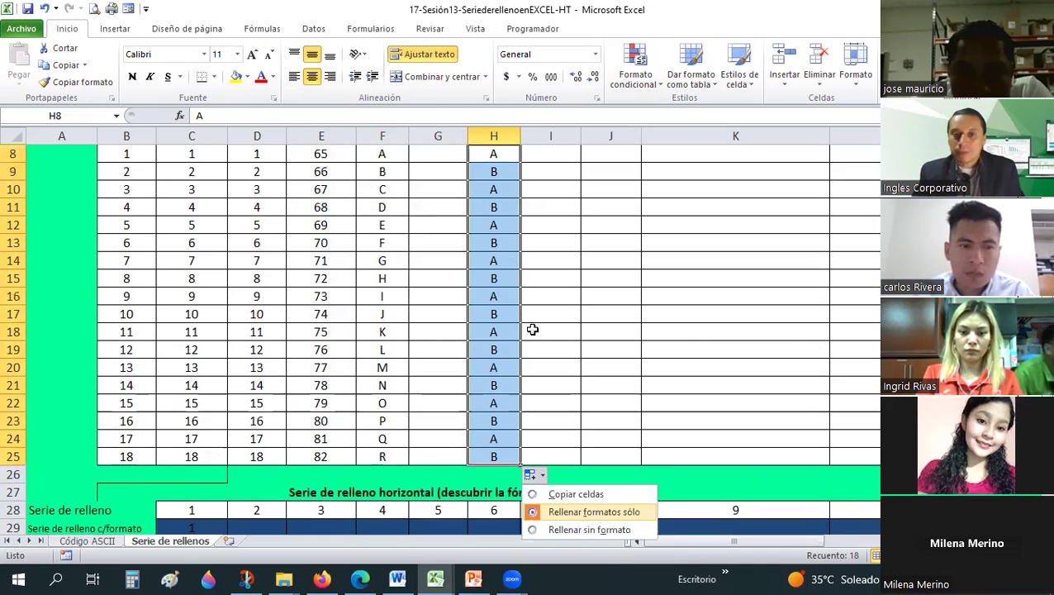
pyautogui.press('Escape')
pyautogui.scroll(1, 513, 355)
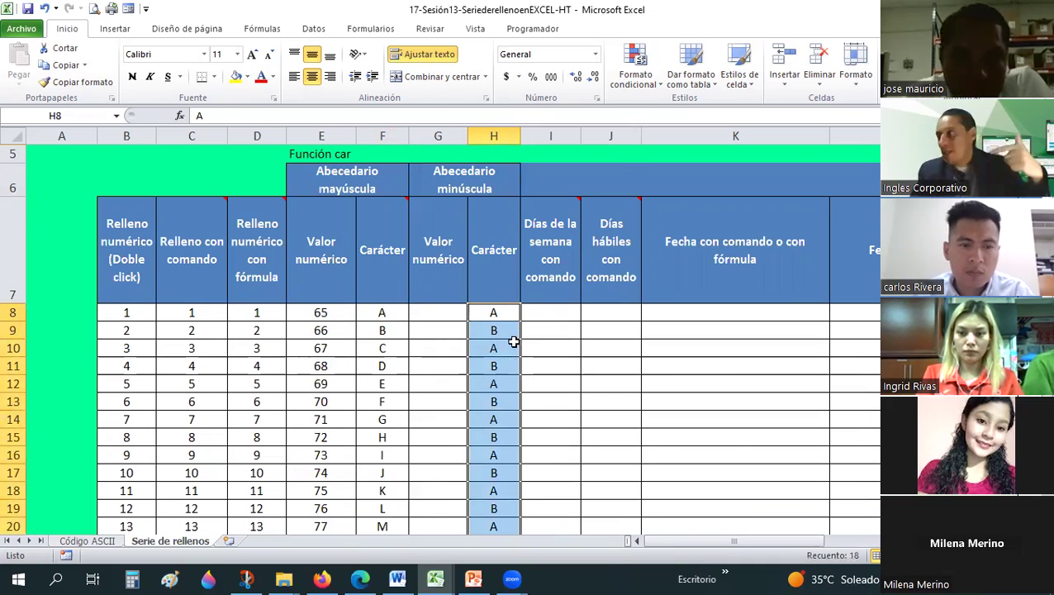
pyautogui.scroll(-2, 512, 341)
pyautogui.scroll(1, 504, 322)
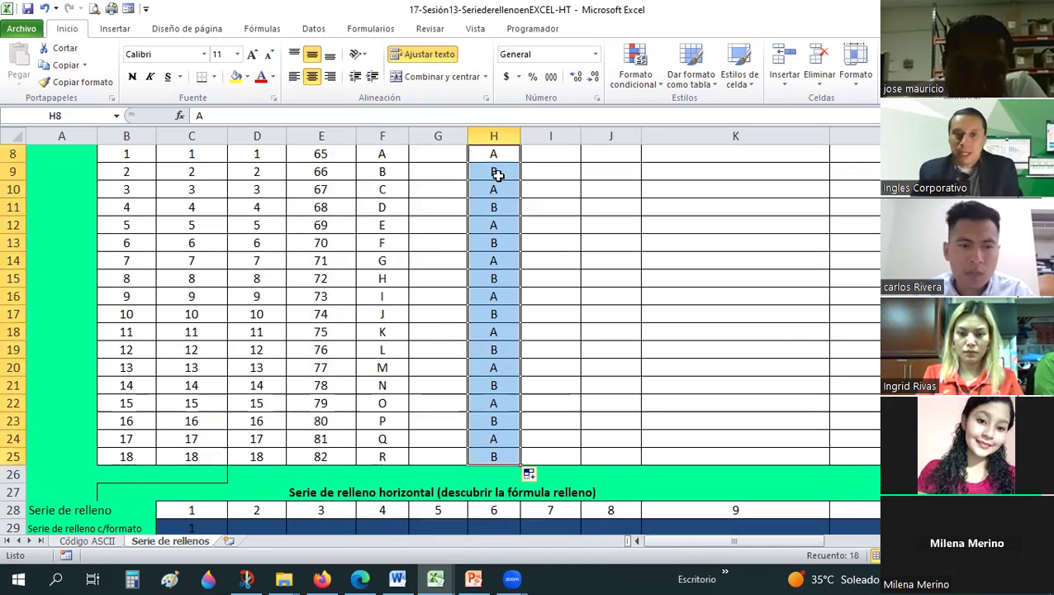
# - Fill H9:H25 with B using Ctrl+D, then refill the alternating A/B pattern to row 25
pyautogui.click(494, 296)
pyautogui.click(498, 173)
pyautogui.keyDown('shift'); pyautogui.click(505, 465); pyautogui.keyUp('shift')
pyautogui.hotkey('ctrl', 'd')
pyautogui.scroll(1, 502, 318)
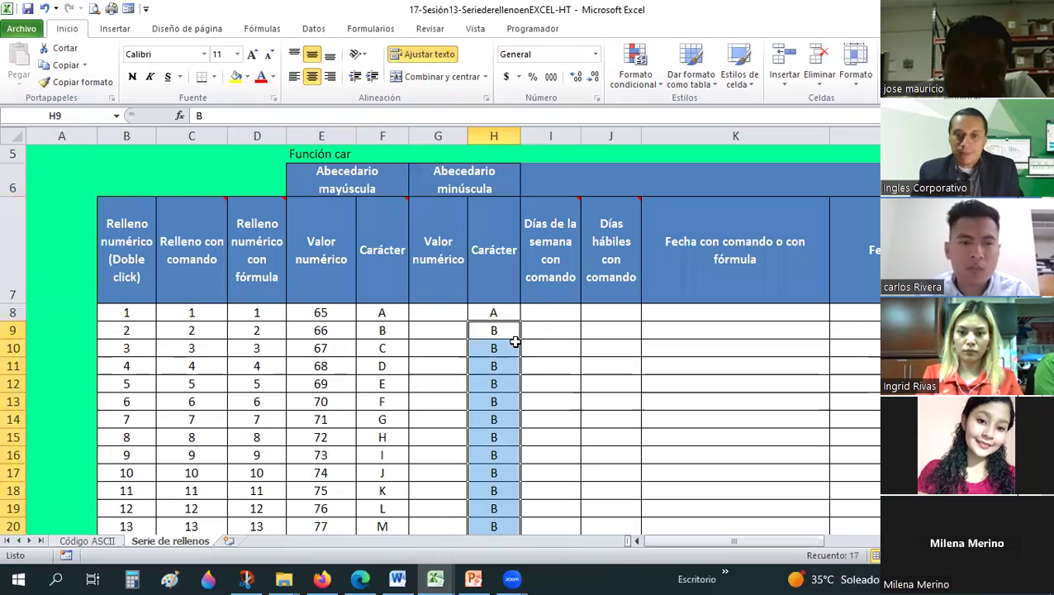
pyautogui.moveTo(499, 314); pyautogui.dragTo(522, 339)
pyautogui.doubleClick(521, 339)
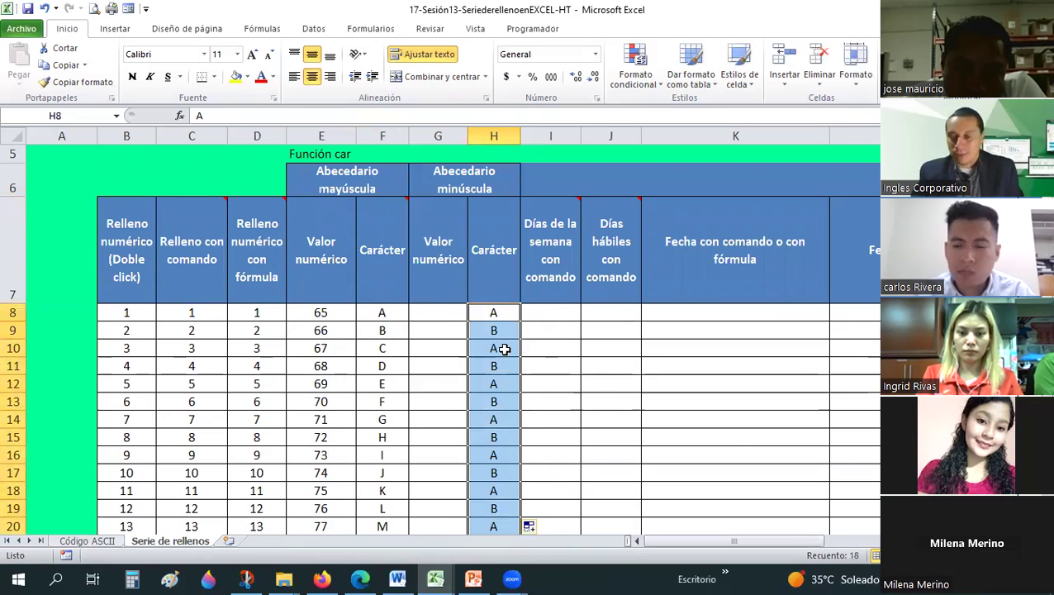
pyautogui.scroll(-2, 505, 350)
pyautogui.scroll(2, 496, 343)
# - Clear the trial letters from H8:H25 and review the =CAR(E8) formula in F8
pyautogui.press('Delete')
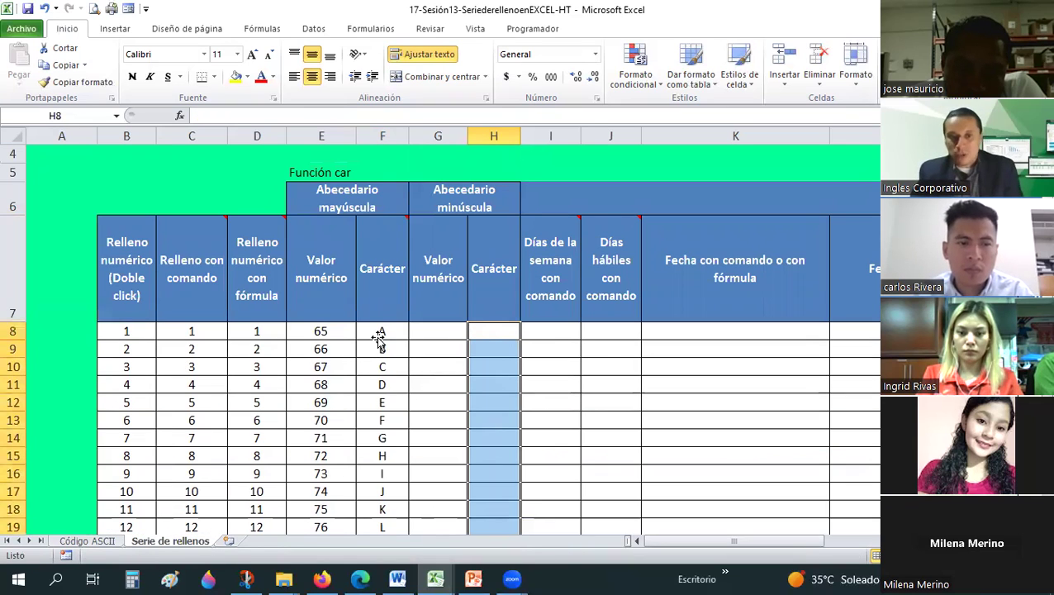
pyautogui.press('Left')
pyautogui.press('Left')
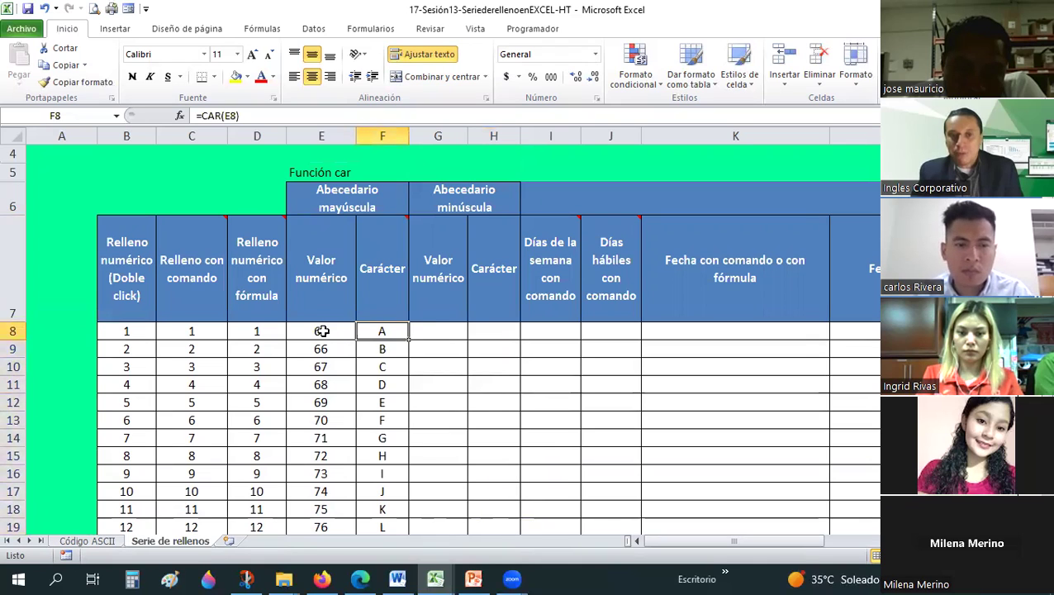
pyautogui.press('Left')
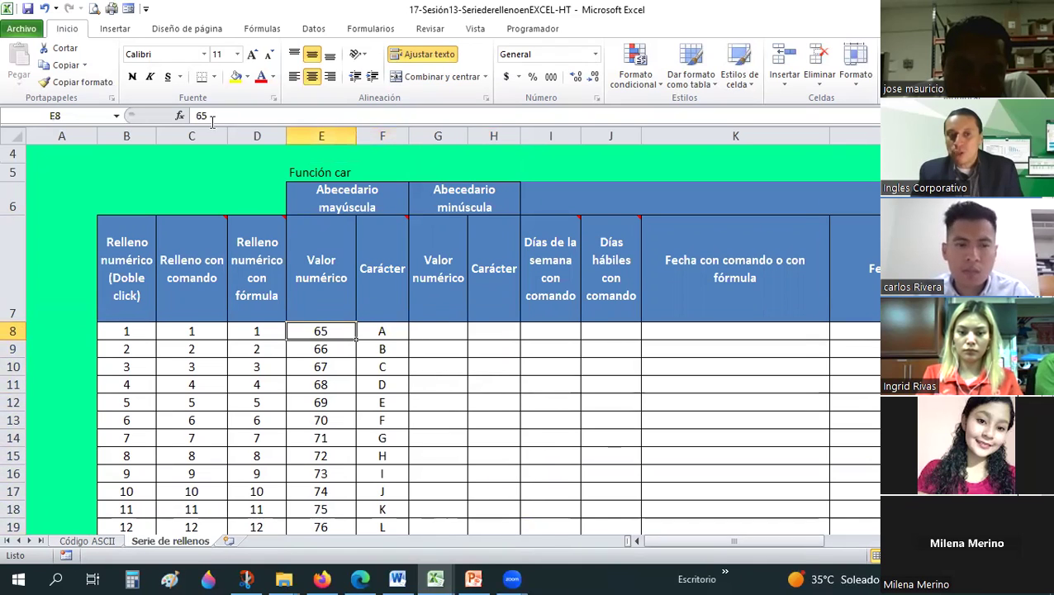
pyautogui.press('Right')
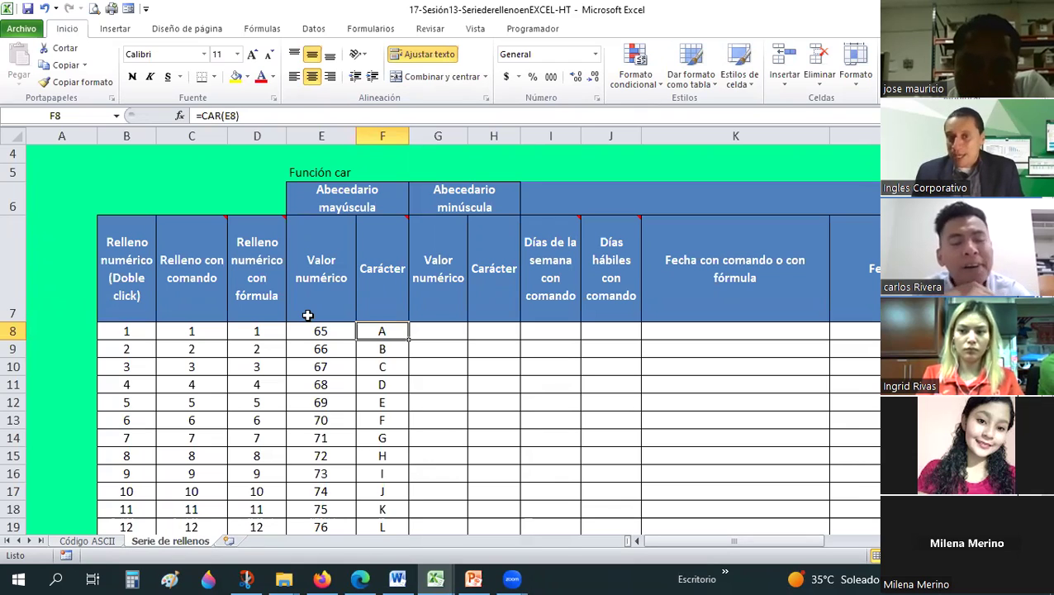
pyautogui.press('Right')
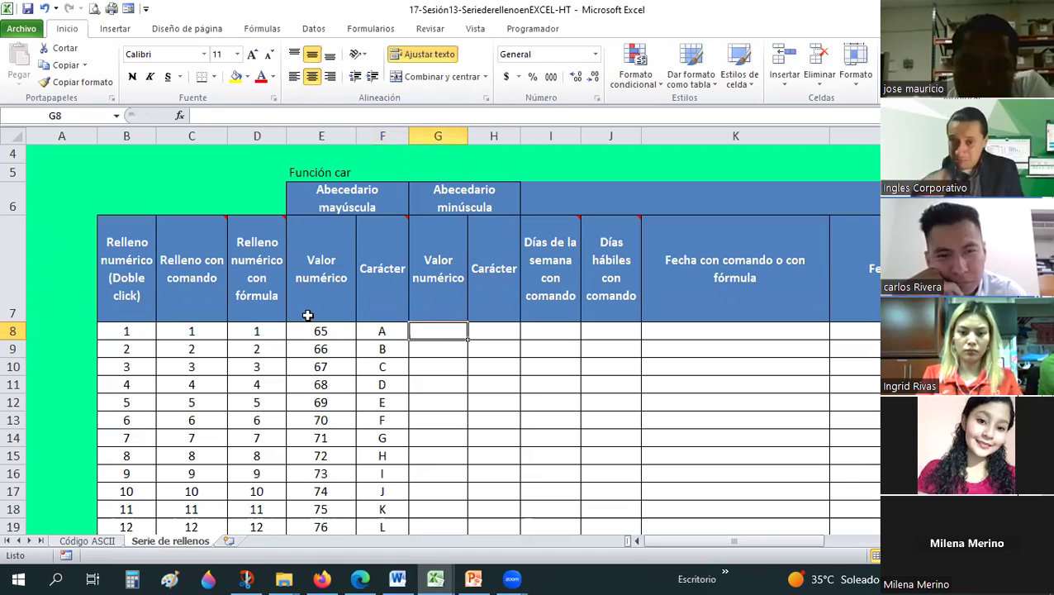
# - Enter 97 in G8 and fill G8:G25 as the series 97 to 114 via Serie de relleno
pyautogui.click(87, 542)
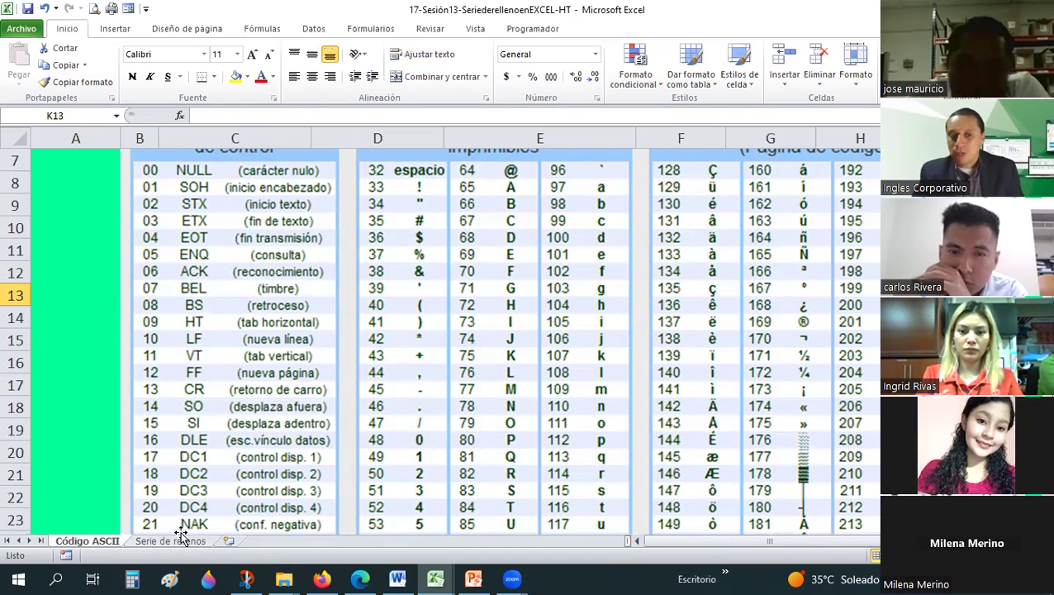
pyautogui.hotkey('ctrl', 'pagedown')
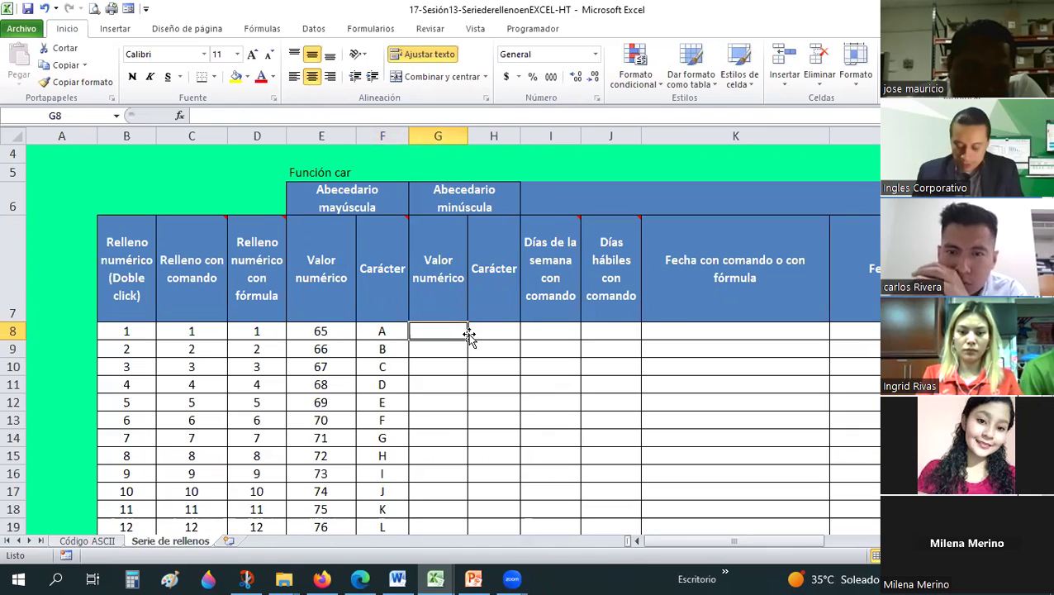
pyautogui.write('97')
pyautogui.press('Return')
pyautogui.click(464, 336)
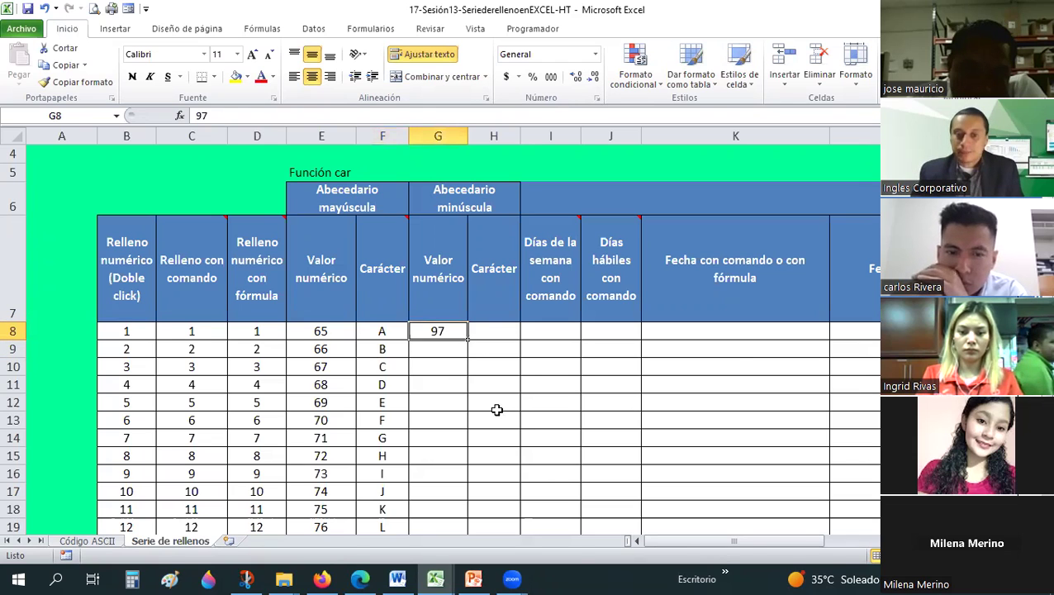
pyautogui.doubleClick(468, 339)
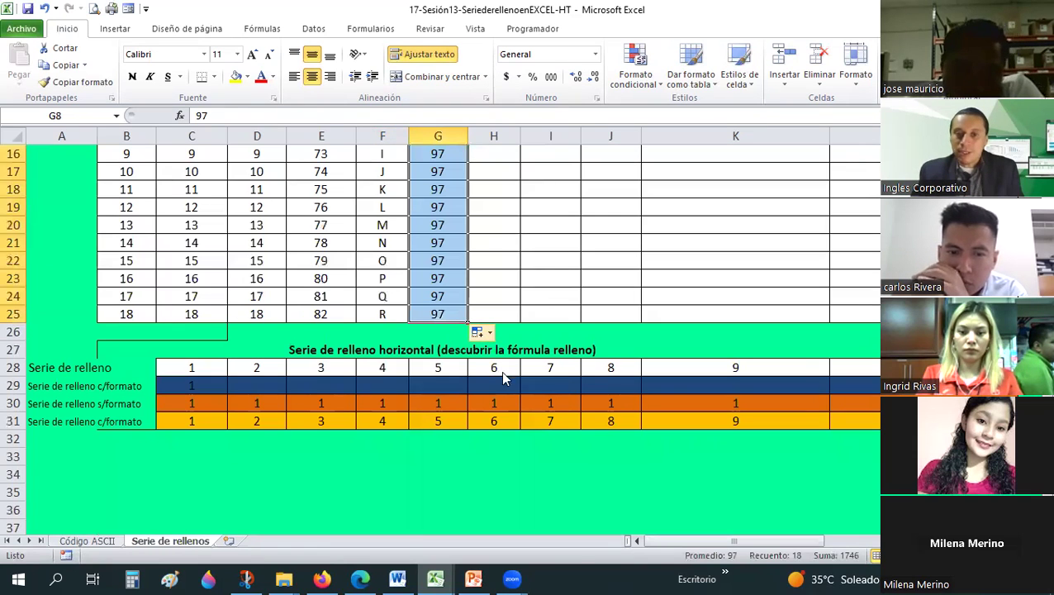
pyautogui.hotkey('alt', 'shift', 'F10')
pyautogui.click(506, 370)
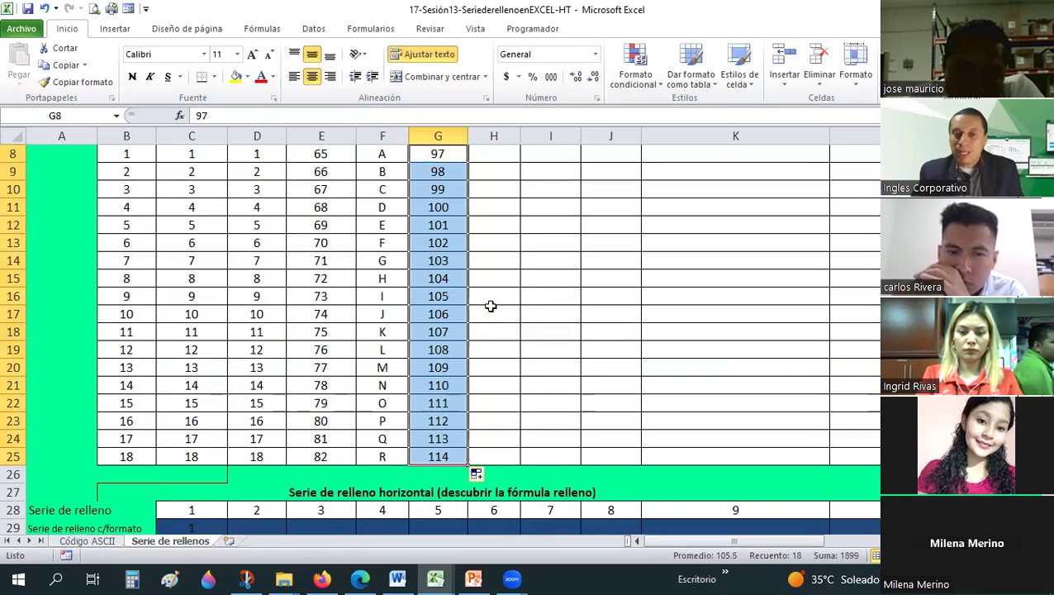
pyautogui.scroll(1, 491, 307)
pyautogui.click(494, 314)
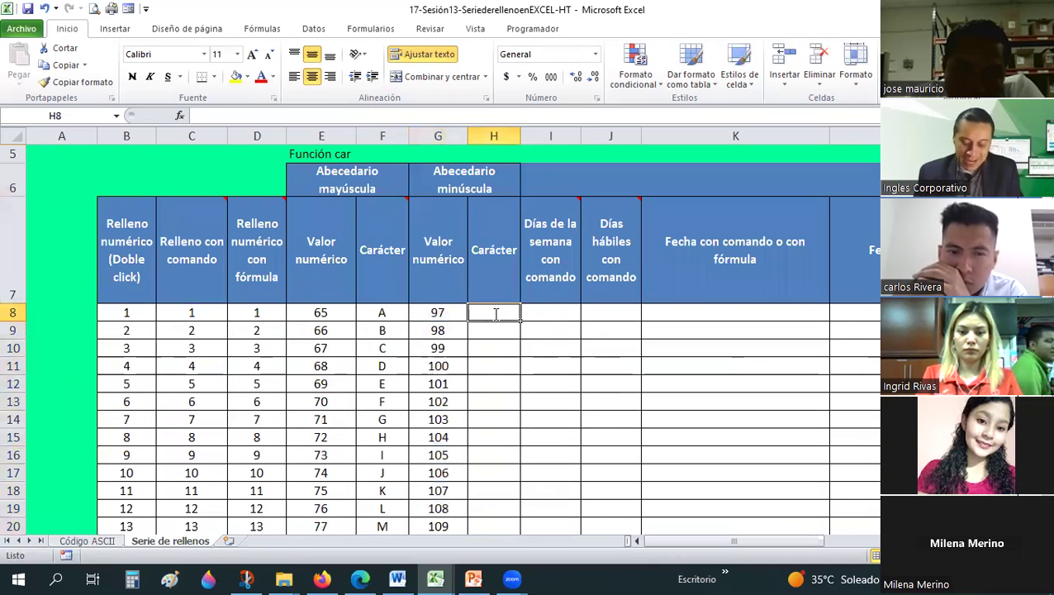
# - Enter =CAR(G8) in H8 and copy it down to H25
pyautogui.write('=CAR(')
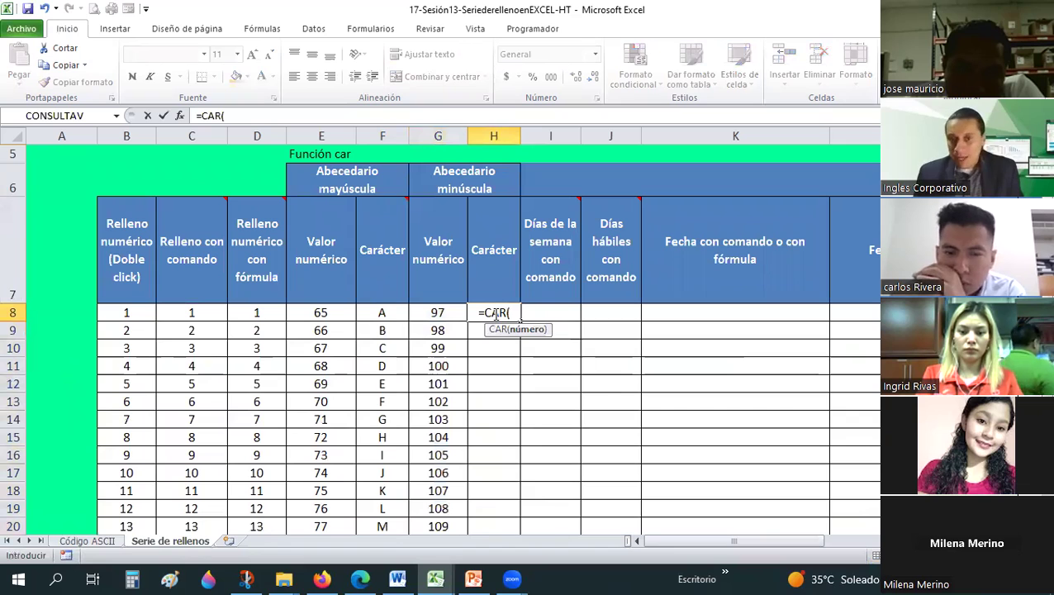
pyautogui.press('Left')
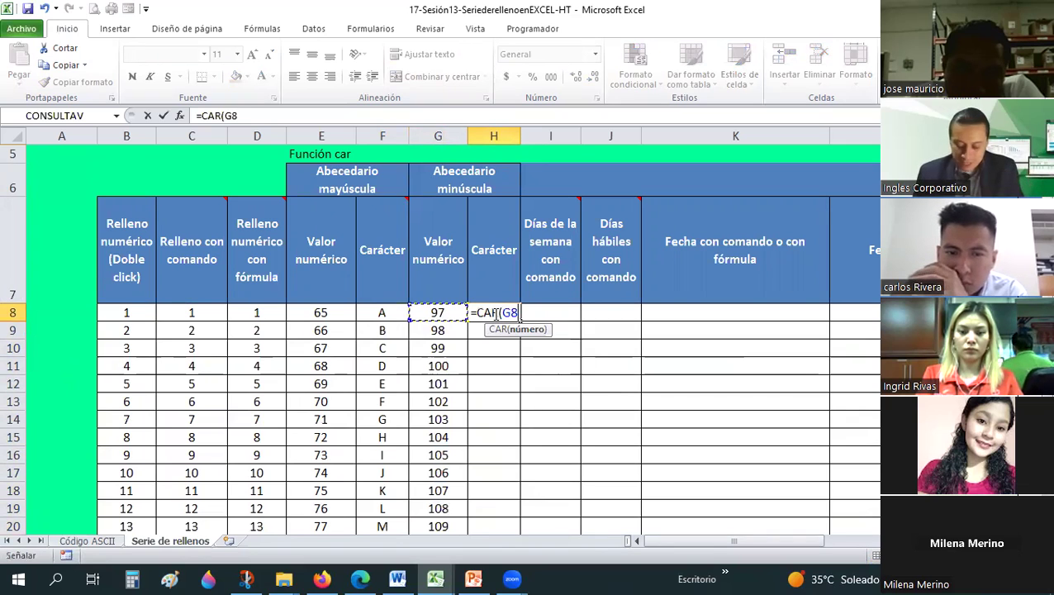
pyautogui.write(')')
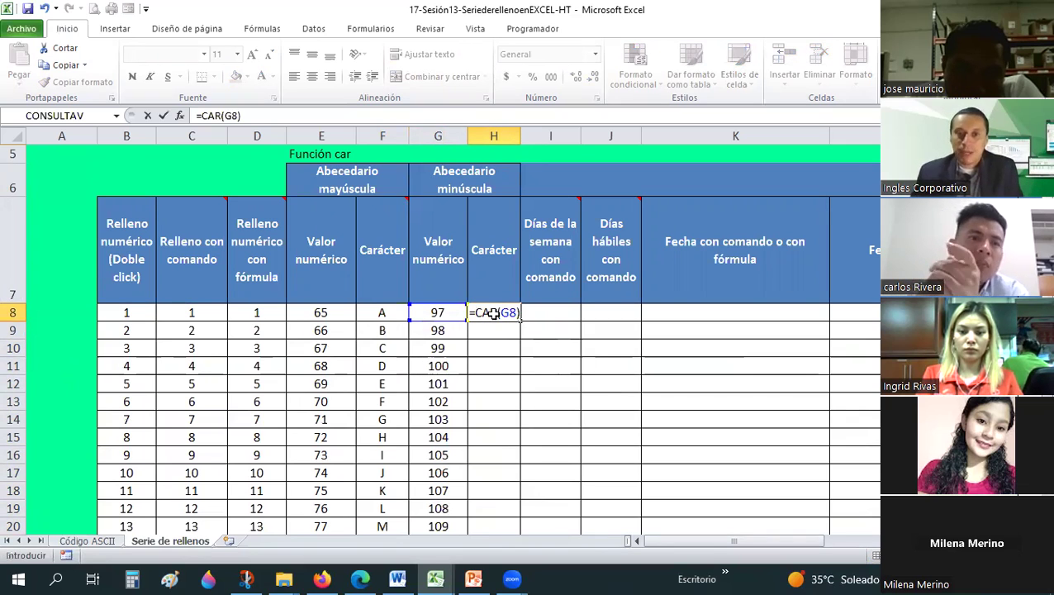
pyautogui.press('Return')
pyautogui.click(518, 318)
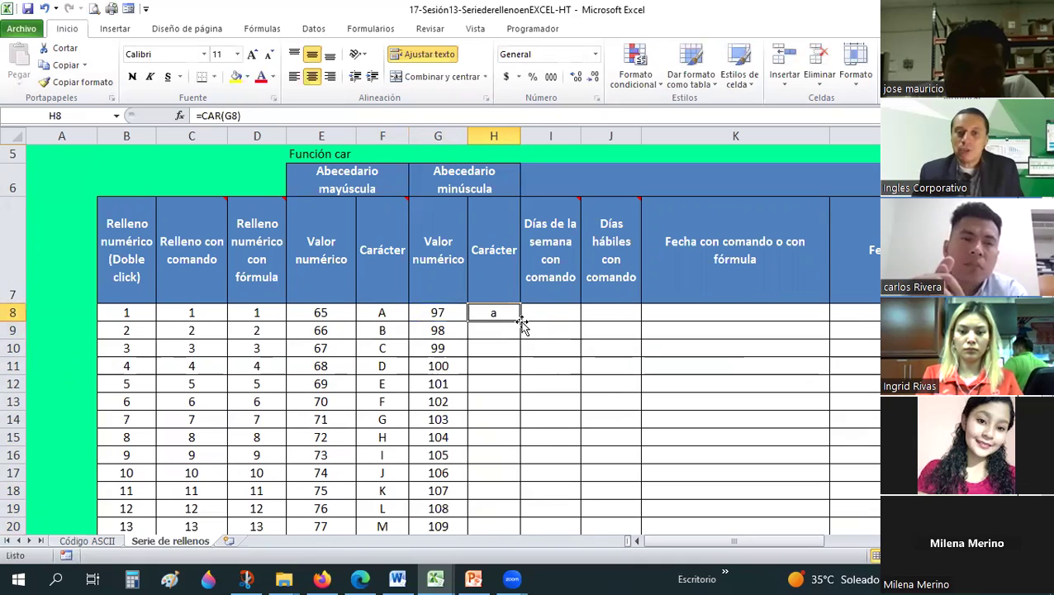
pyautogui.doubleClick(520, 319)
# - Check the lowercase letters in H8:H25 and the uppercase formulas in F8:F25
pyautogui.scroll(-3, 641, 348)
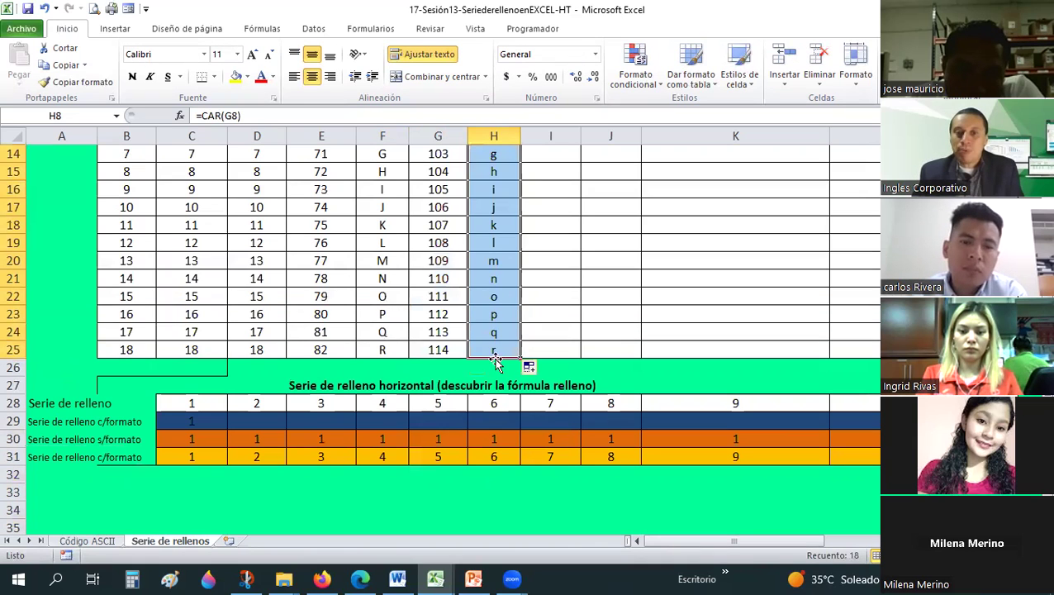
pyautogui.click(493, 299)
pyautogui.scroll(3, 495, 309)
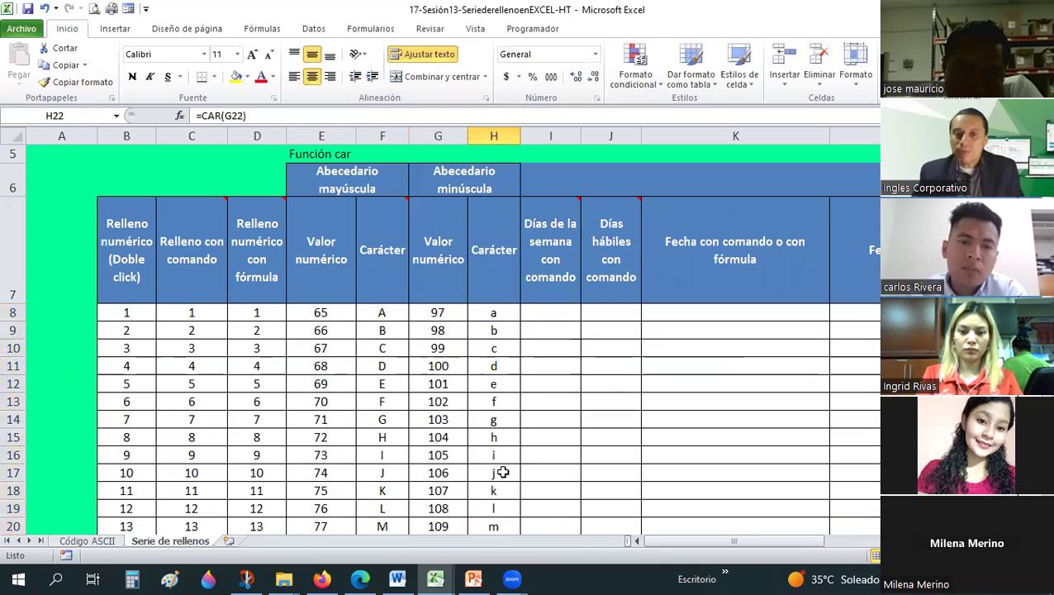
pyautogui.moveTo(493, 312); pyautogui.dragTo(500, 473)
pyautogui.moveTo(504, 515); pyautogui.dragTo(507, 457)
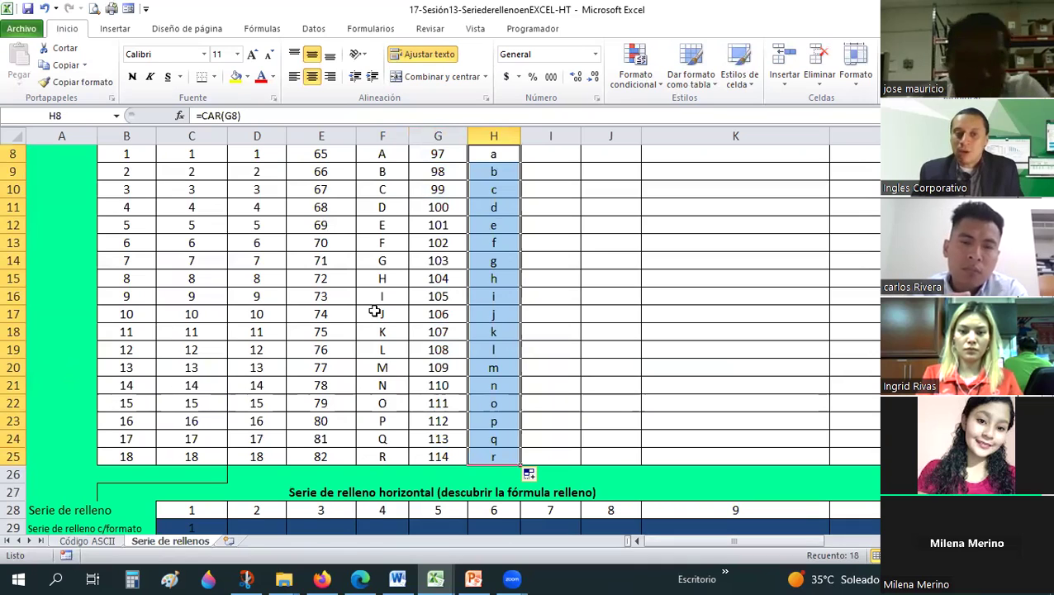
pyautogui.scroll(1, 371, 322)
pyautogui.moveTo(382, 312)
pyautogui.mouseDown()
pyautogui.moveTo(383, 502)
pyautogui.moveTo(381, 455)
pyautogui.mouseUp()
pyautogui.hotkey('ctrl', 'Down')
pyautogui.scroll(1, 683, 347)
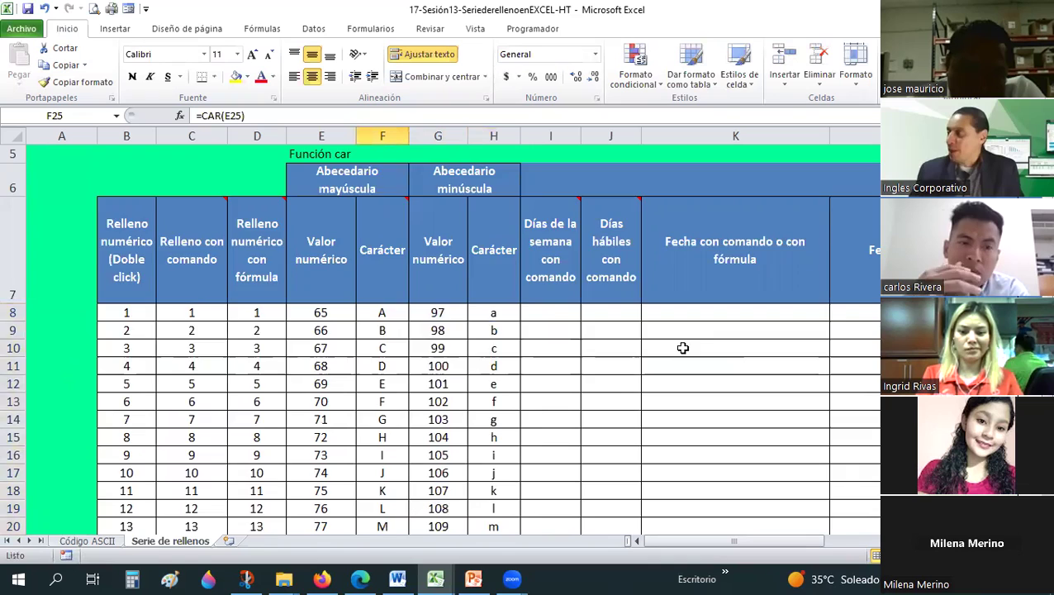
pyautogui.scroll(2, 683, 348)
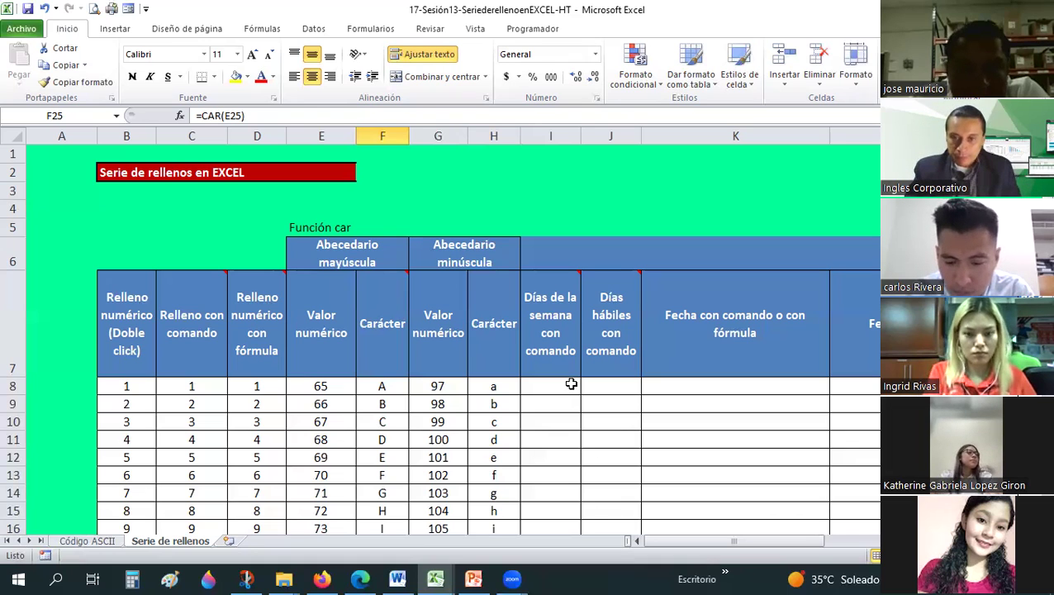
pyautogui.click(682, 347)
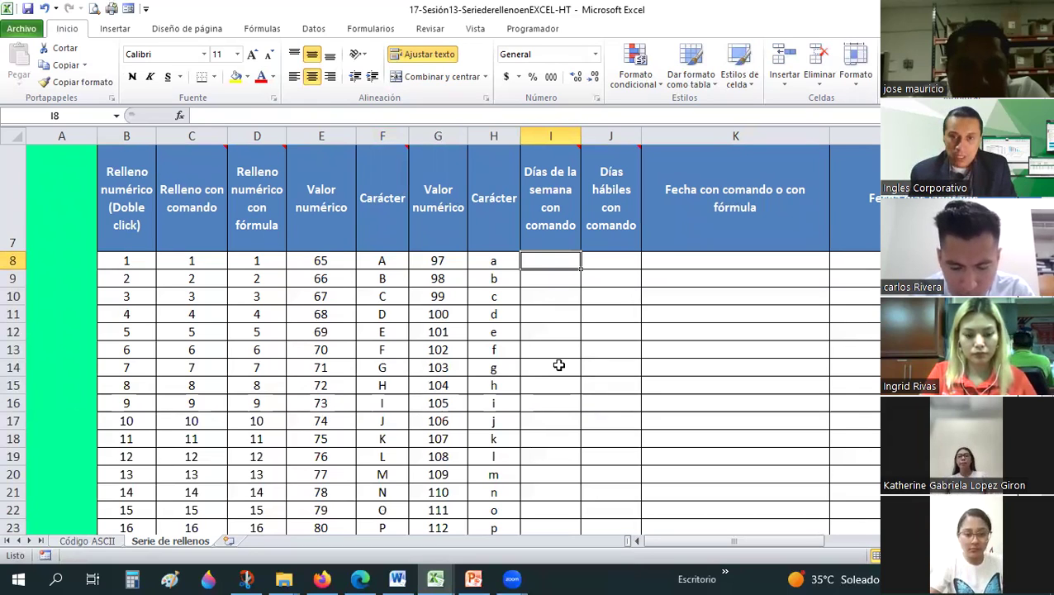
# - Type Lunes in I8 and autofill weekday names down column I
pyautogui.write('lunes')
pyautogui.press('Return')
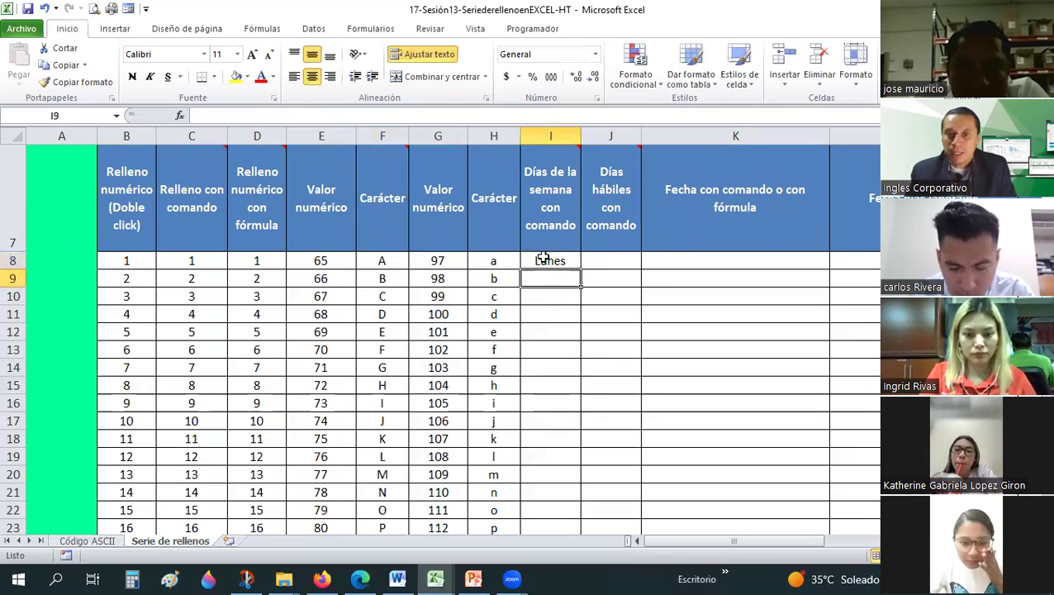
pyautogui.click(550, 261)
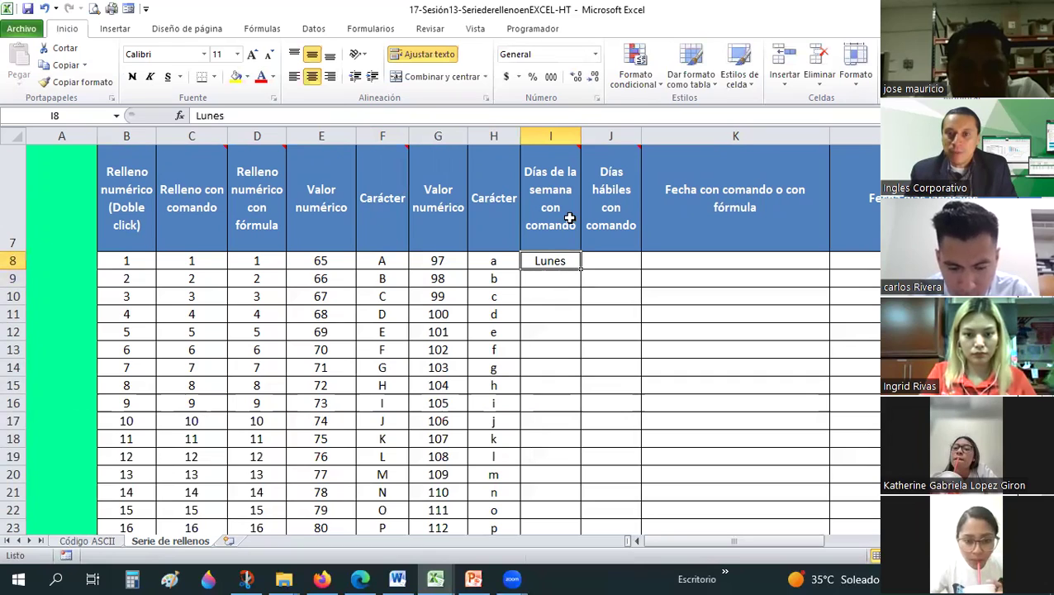
pyautogui.doubleClick(582, 270)
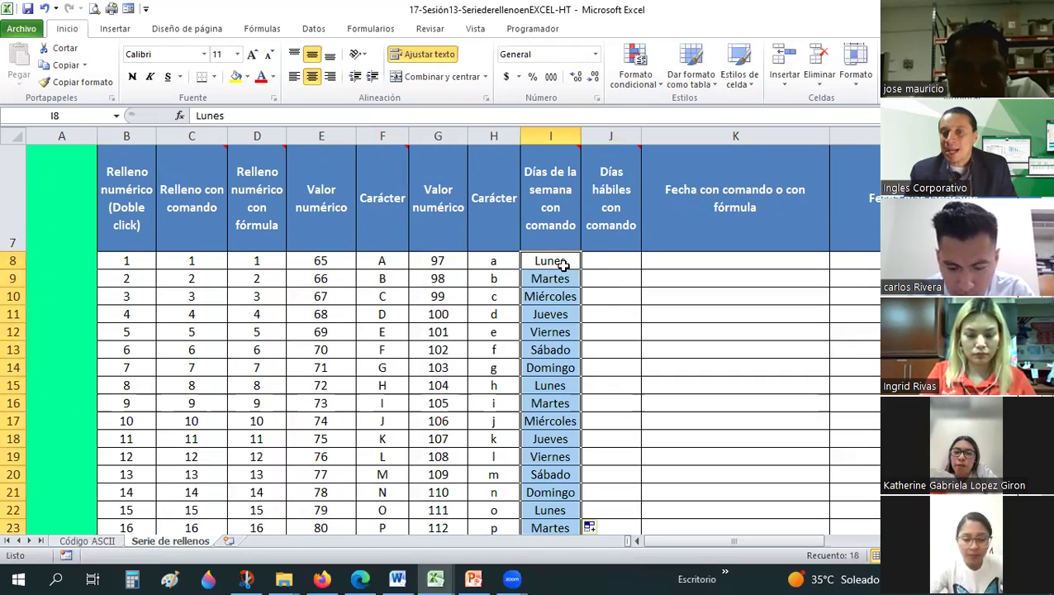
# - Extend the weekday fill from Lunes down to I25, keeping Serie de relleno in Auto Fill Options
pyautogui.click(562, 260)
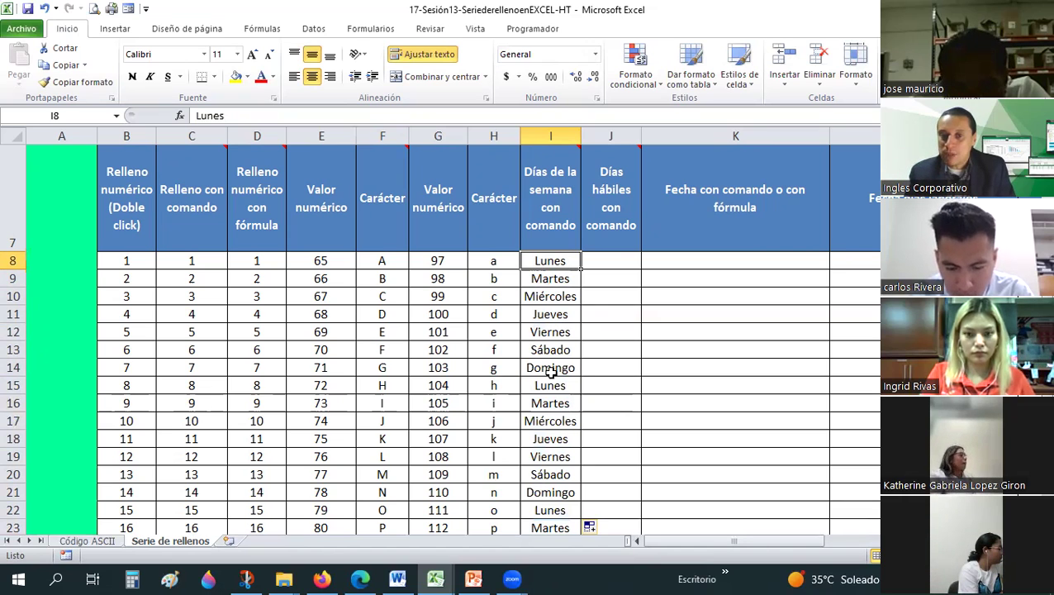
pyautogui.hotkey('shift', 'Down')
pyautogui.hotkey('shift', 'Down')
pyautogui.hotkey('shift', 'Down')
pyautogui.hotkey('shift', 'Down')
pyautogui.hotkey('shift', 'Down')
pyautogui.hotkey('shift', 'Down')
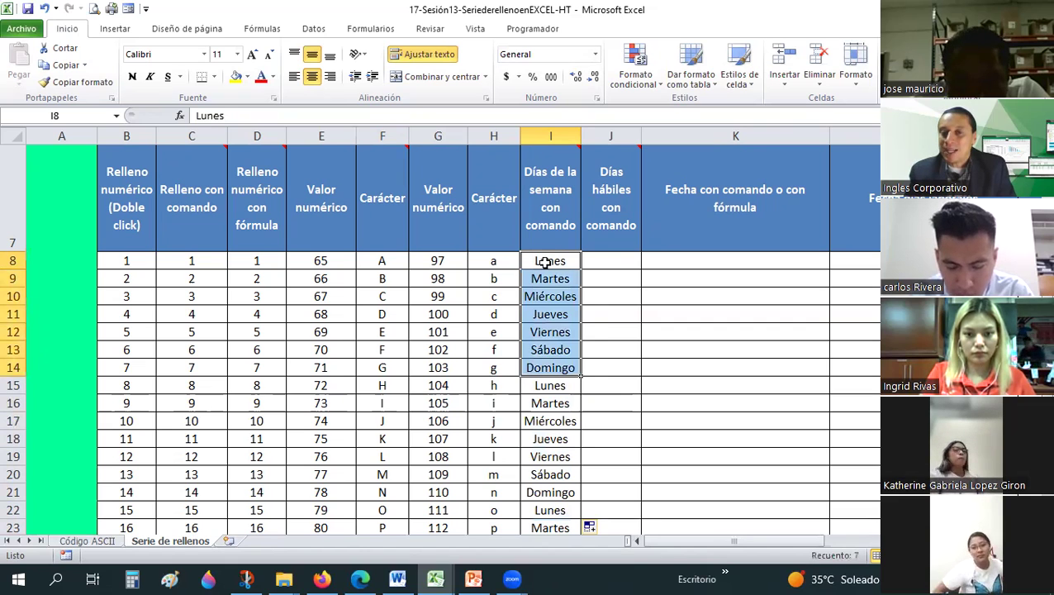
pyautogui.click(546, 263)
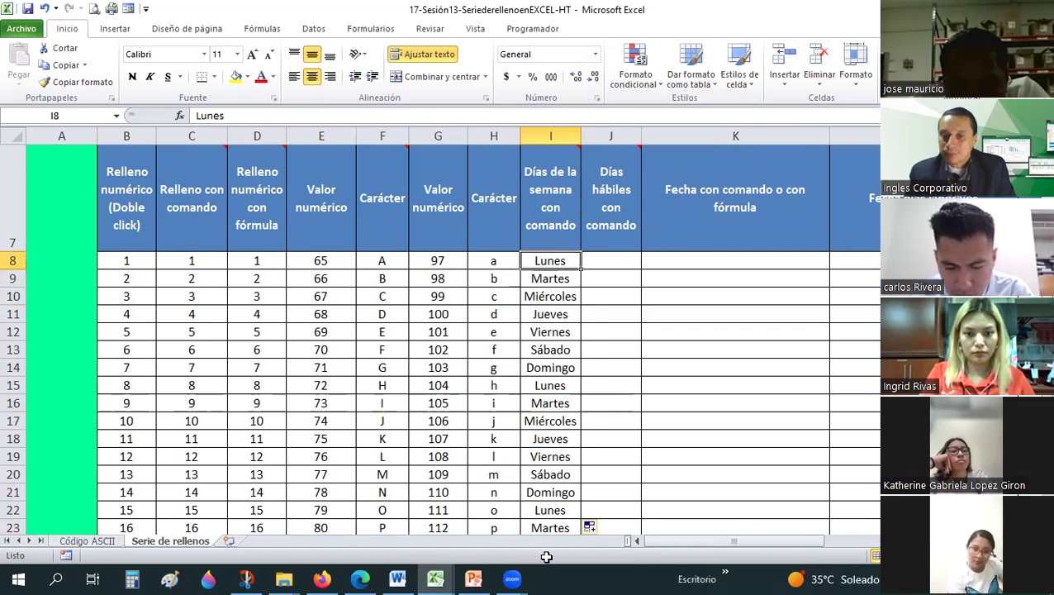
pyautogui.moveTo(547, 557); pyautogui.dragTo(589, 424)
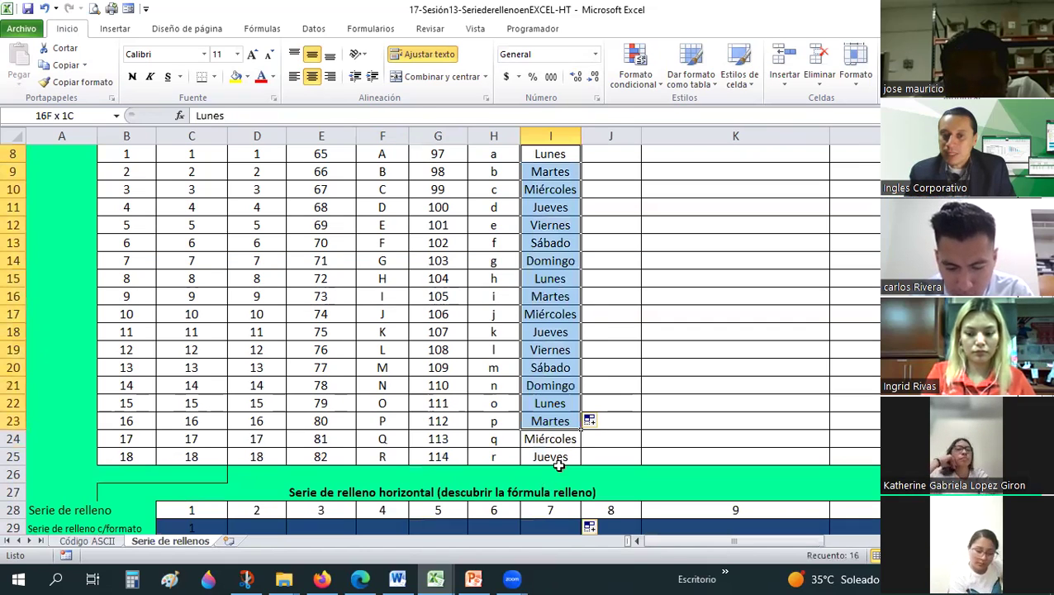
pyautogui.click(598, 419)
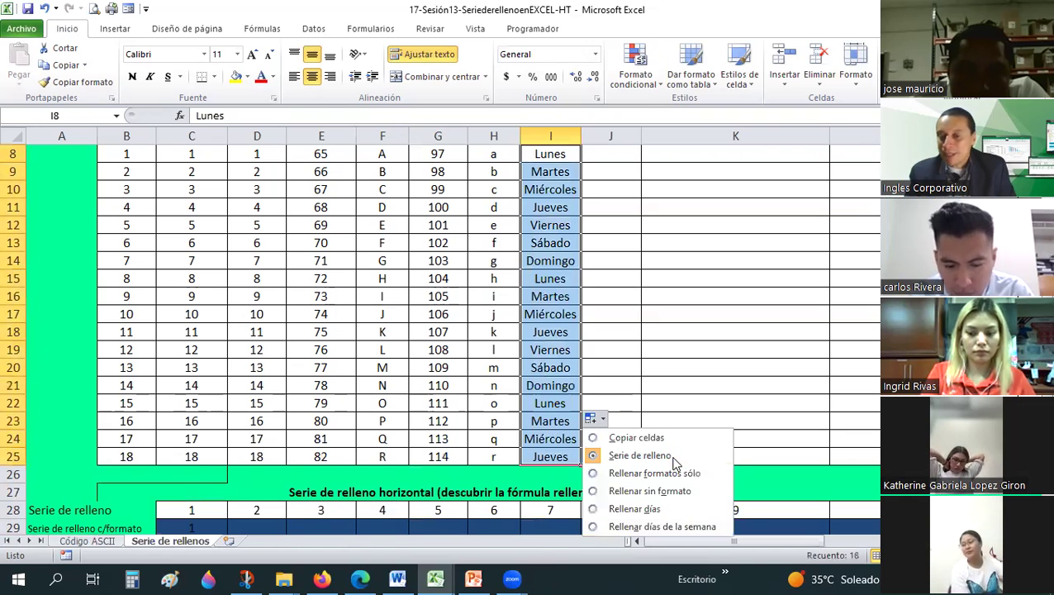
pyautogui.click(561, 313)
pyautogui.scroll(1, 561, 313)
pyautogui.click(562, 312)
pyautogui.click(606, 308)
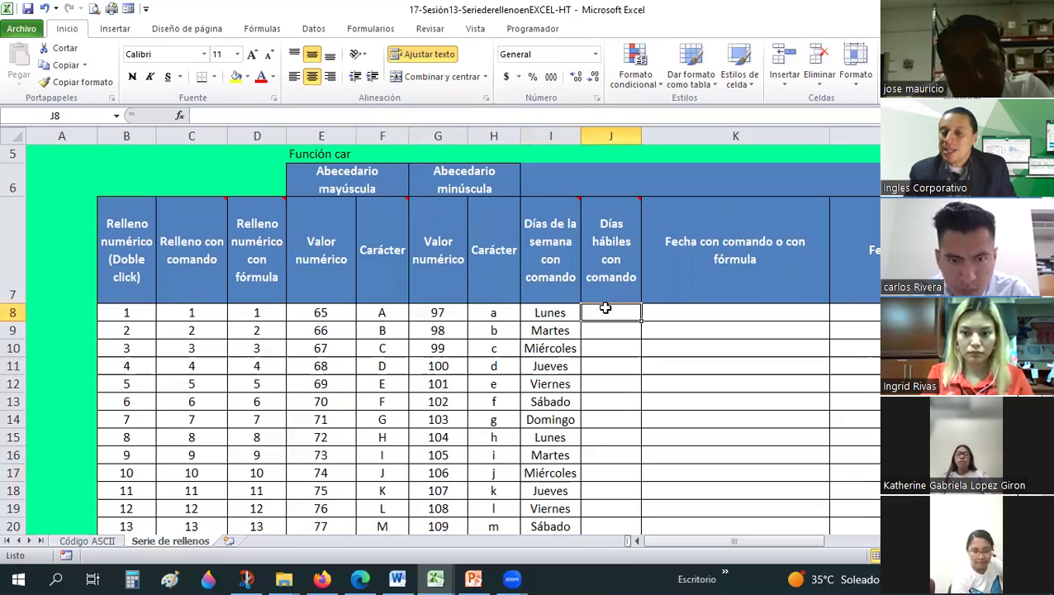
# - Enter Lunes in J8 and fill the day-name series down column J
pyautogui.write('L')
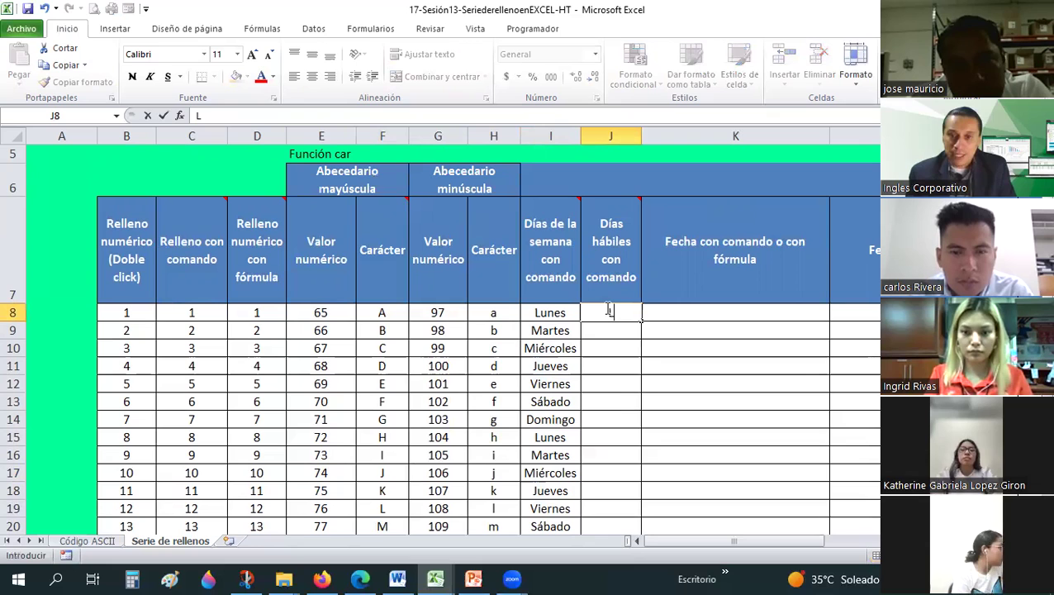
pyautogui.write('unes')
pyautogui.hotkey('ctrl', 'Return')
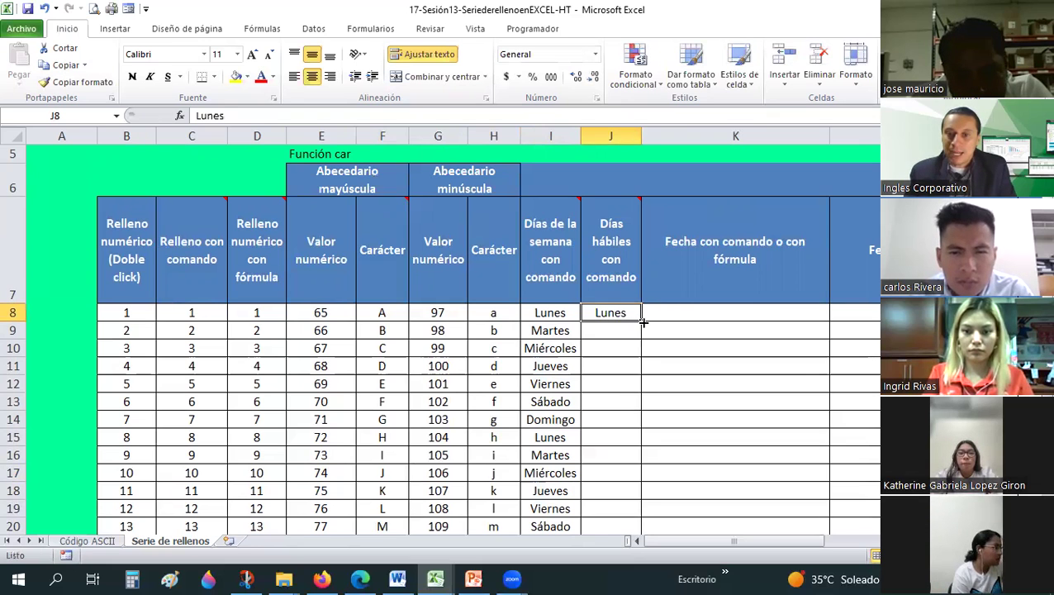
pyautogui.doubleClick(641, 321)
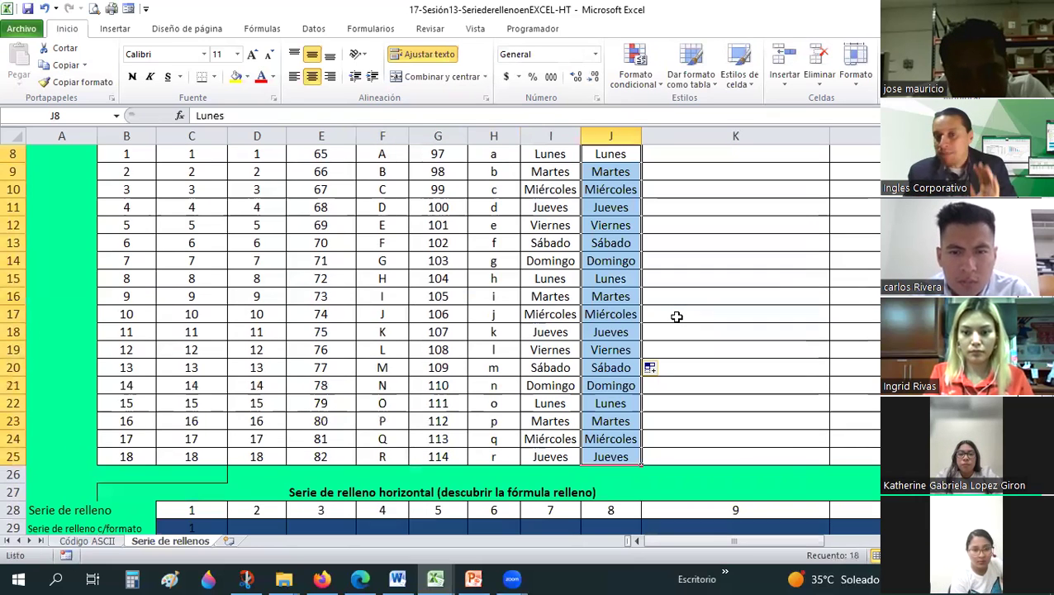
pyautogui.scroll(-1, 677, 317)
pyautogui.scroll(3, 677, 316)
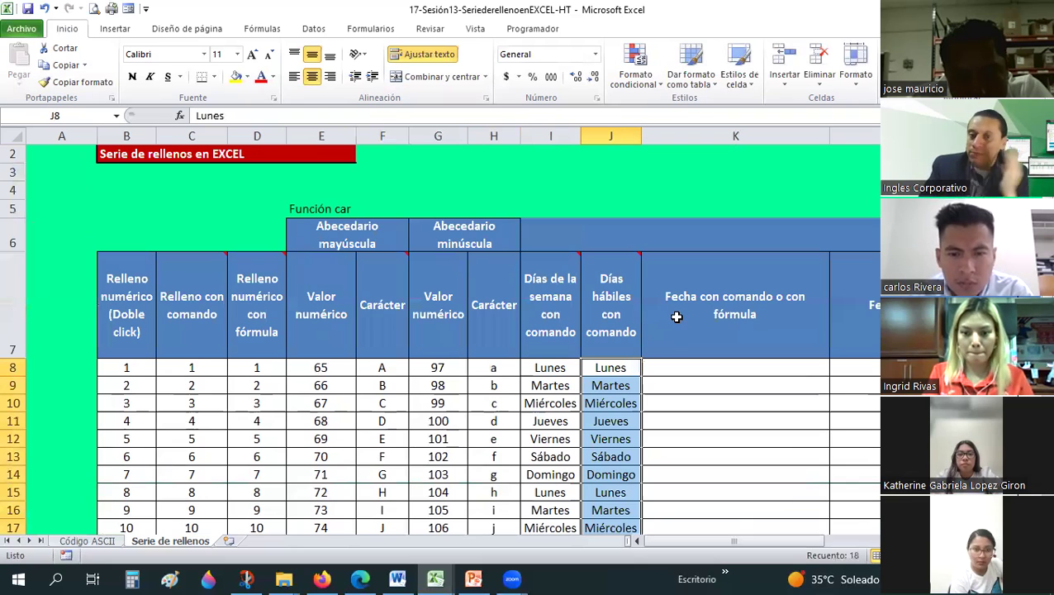
pyautogui.scroll(-2, 677, 316)
pyautogui.scroll(1, 676, 316)
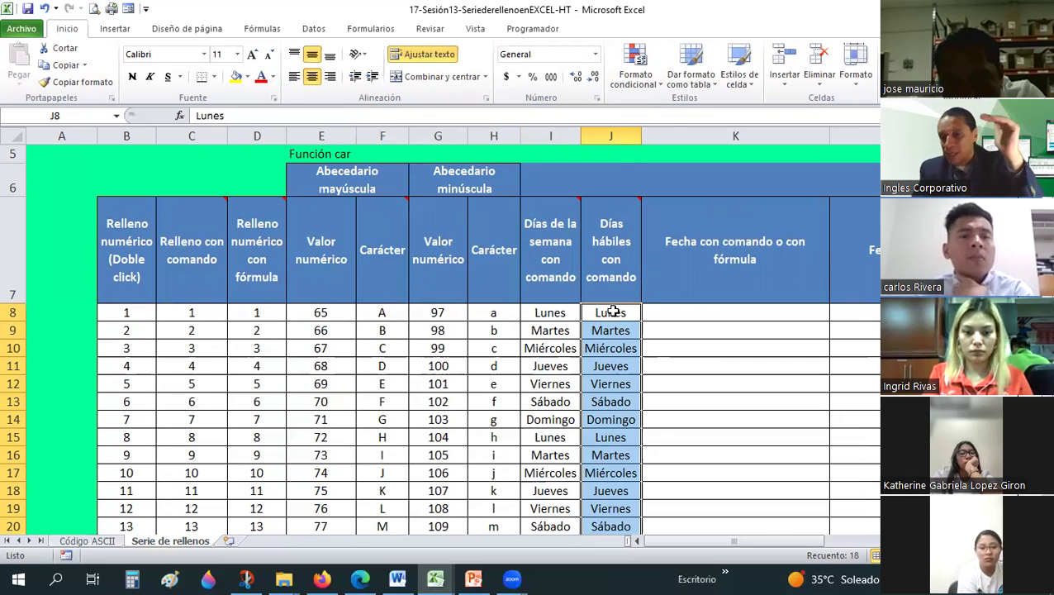
pyautogui.scroll(-1, 661, 330)
pyautogui.scroll(-3, 675, 315)
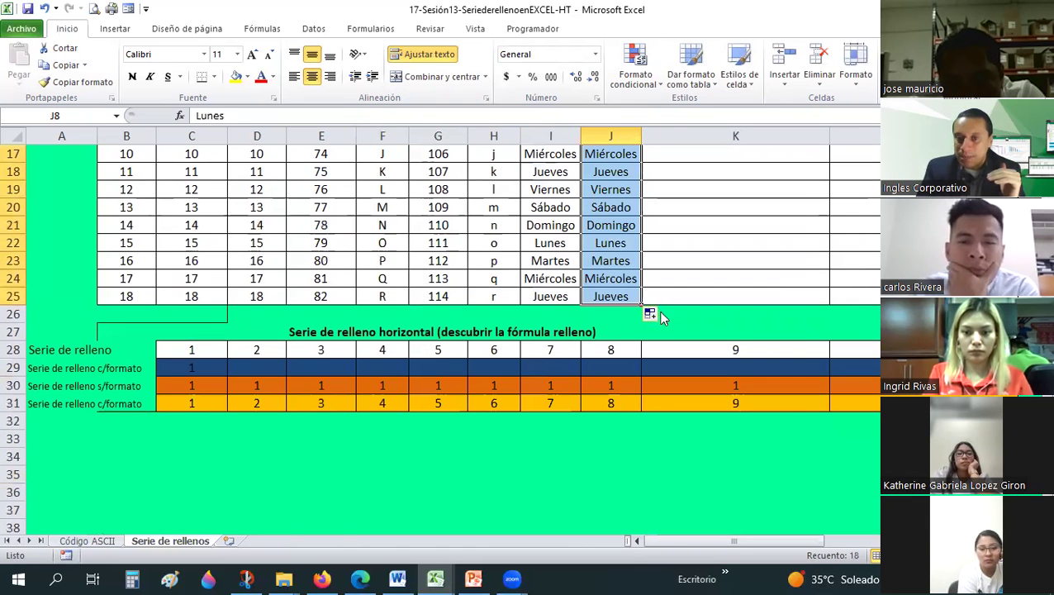
# - Try the AutoFill Options on column J: formatting only, then back to day names
pyautogui.click(664, 317)
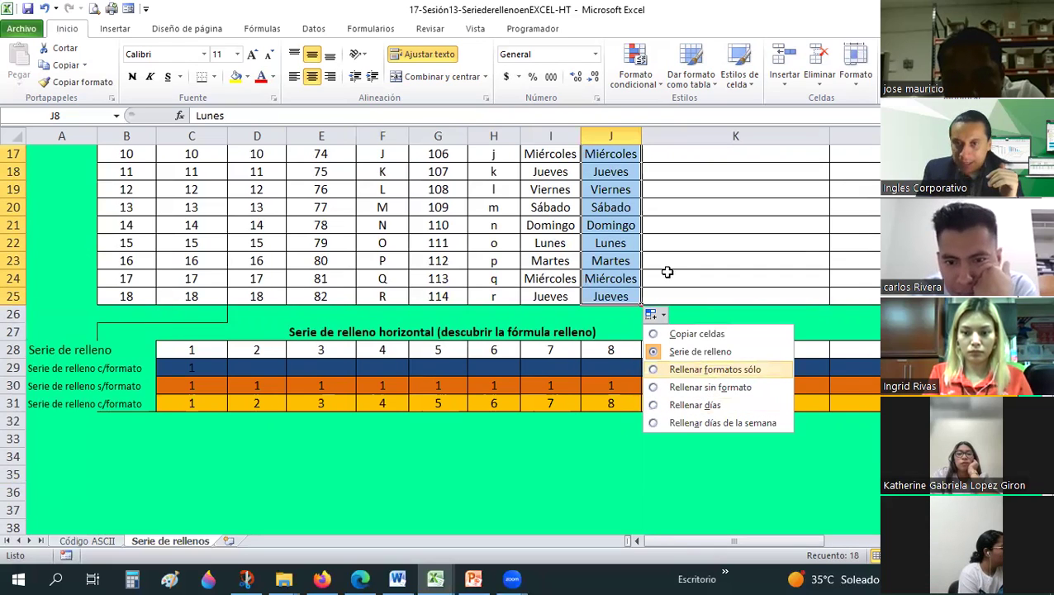
pyautogui.press('Return')
pyautogui.scroll(2, 657, 362)
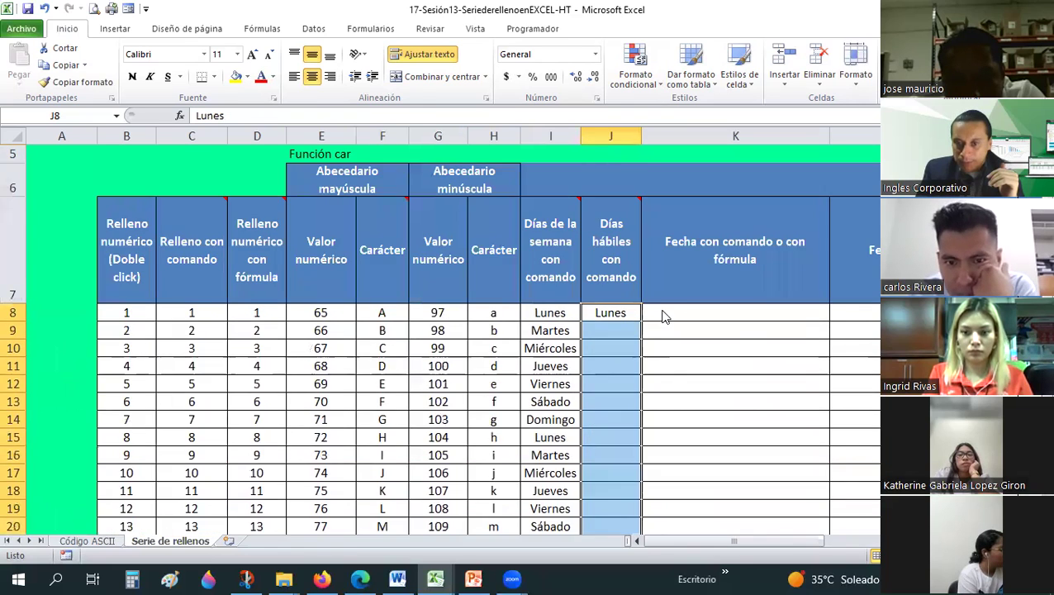
pyautogui.scroll(-5, 712, 400)
pyautogui.click(657, 315)
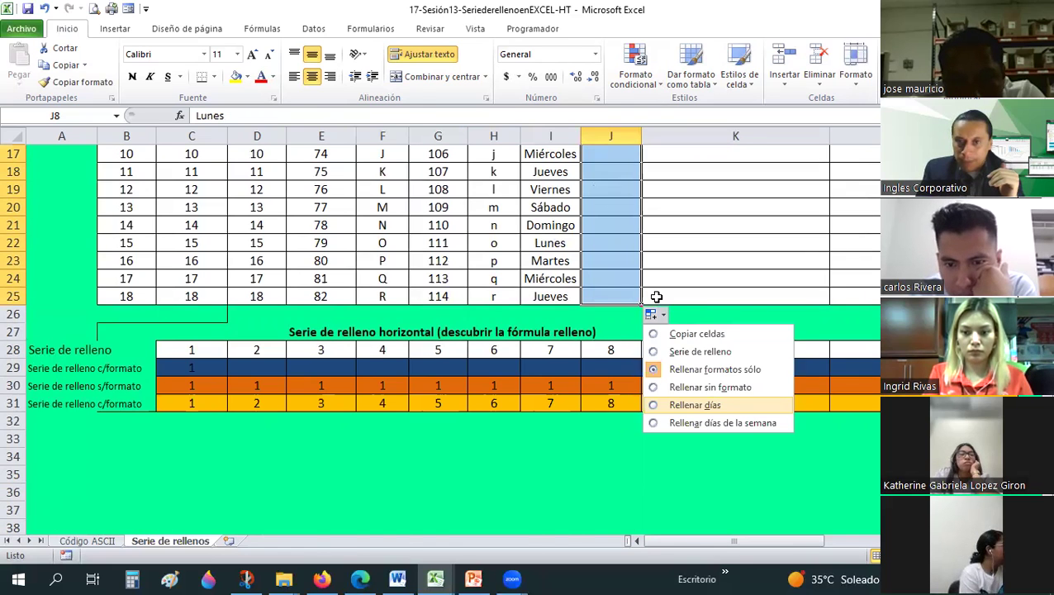
pyautogui.press('Return')
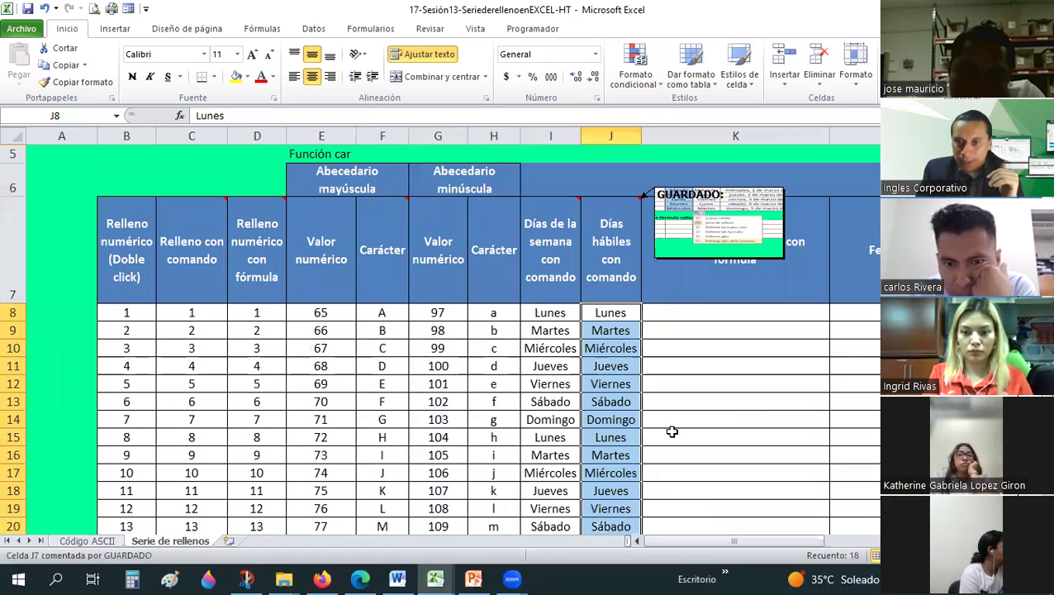
pyautogui.scroll(-3, 700, 404)
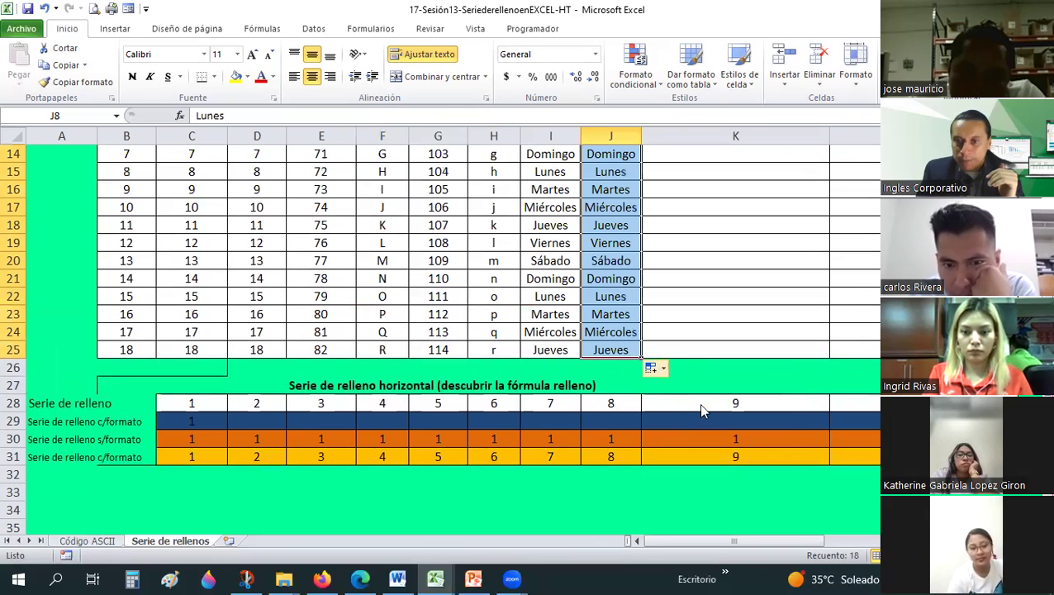
pyautogui.hotkey('alt', 'shift', 'F10')
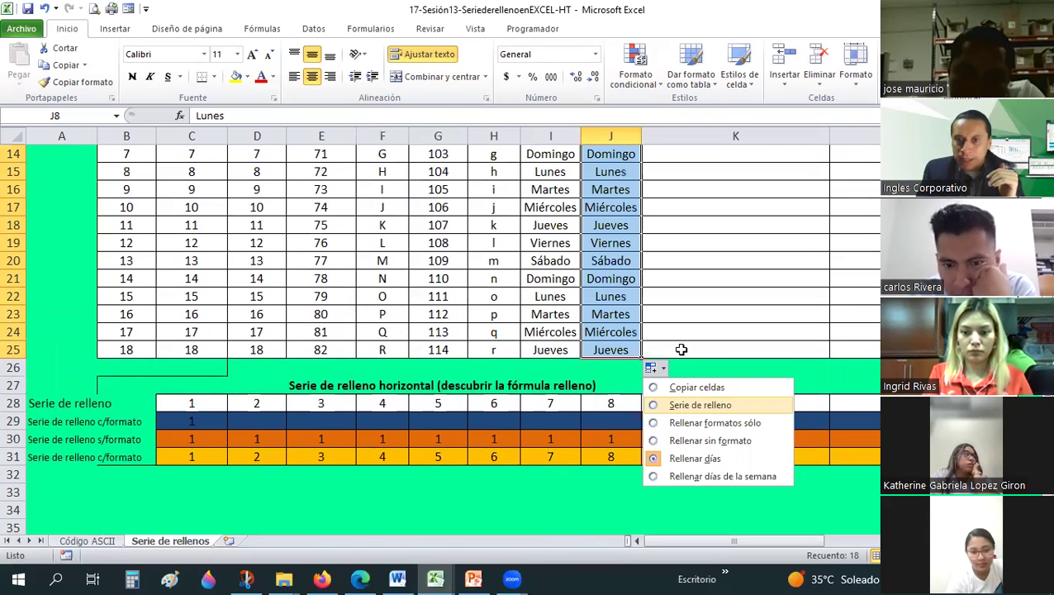
pyautogui.press('Escape')
pyautogui.scroll(-1, 682, 348)
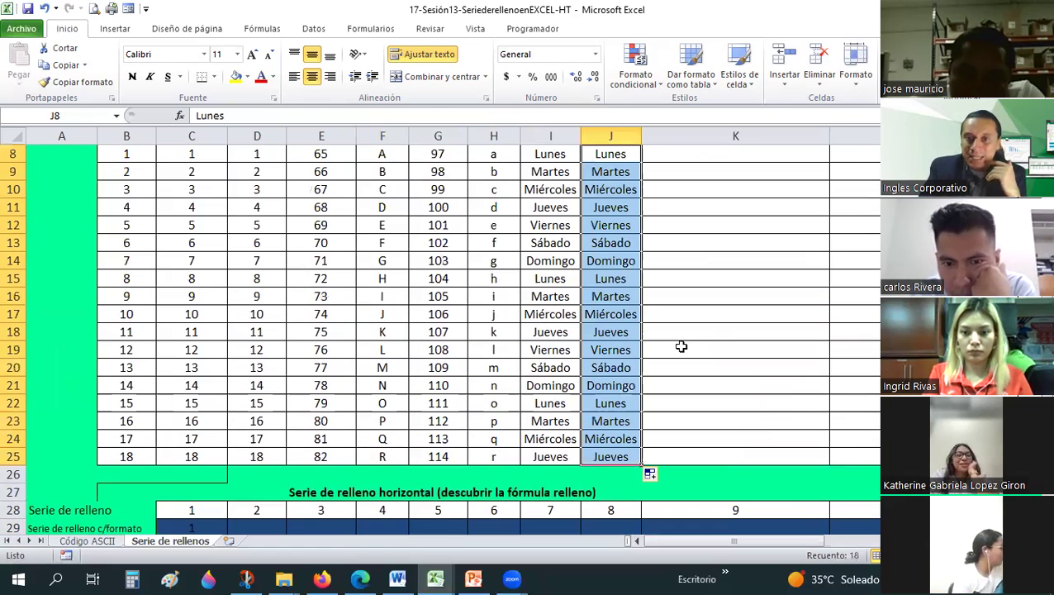
pyautogui.scroll(1, 681, 348)
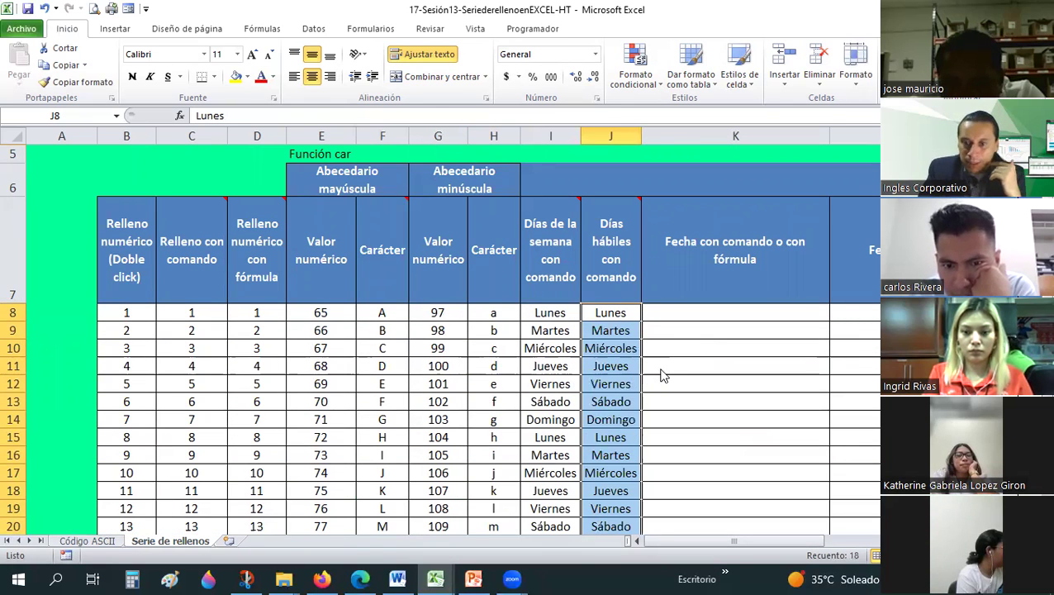
pyautogui.scroll(-3, 665, 375)
# - Switch column J to weekdays only and shade the first working week J8:J12
pyautogui.click(657, 368)
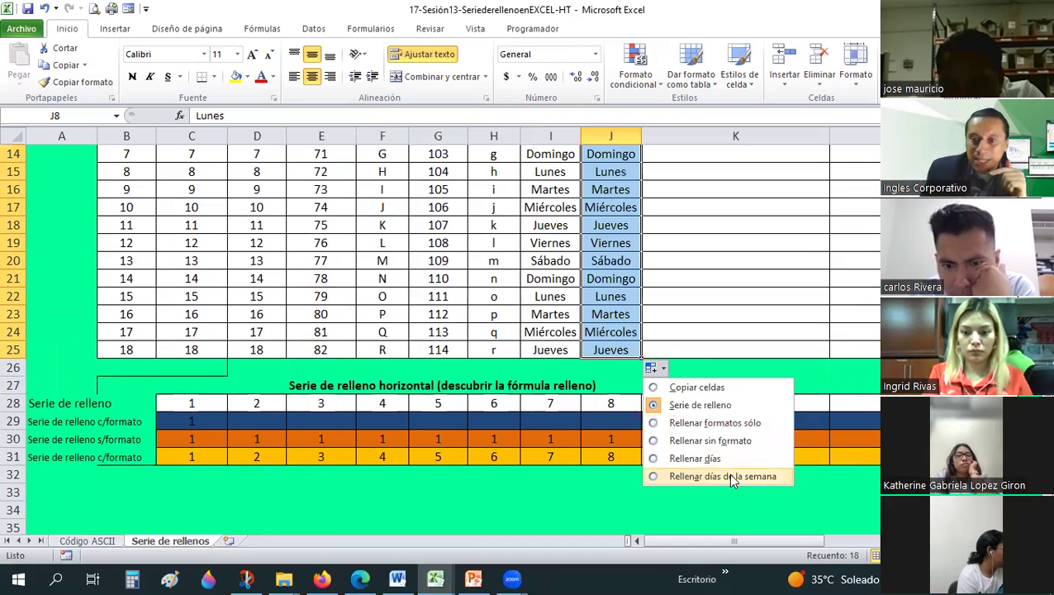
pyautogui.click(727, 477)
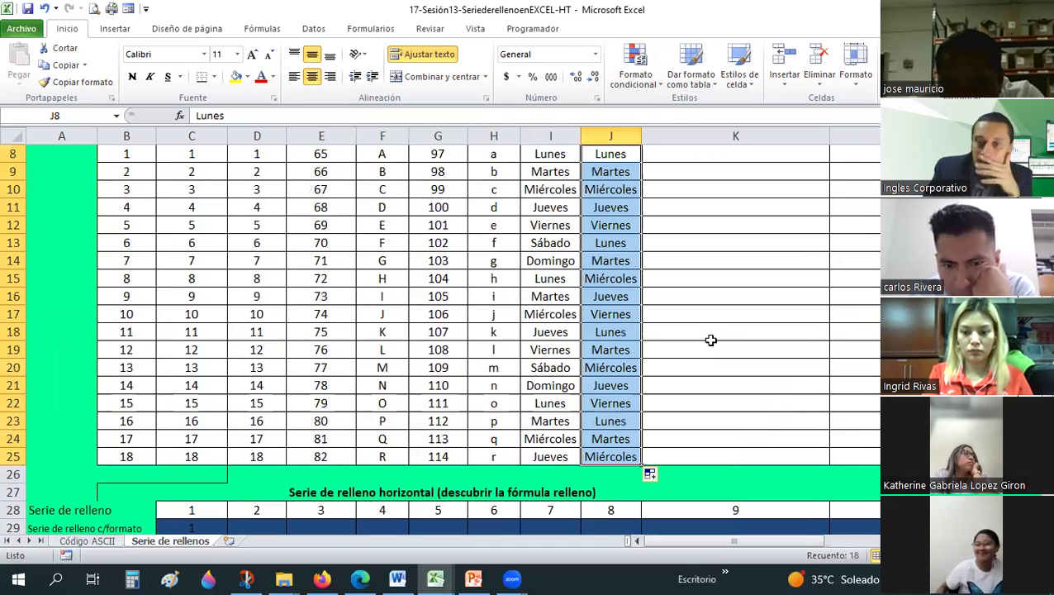
pyautogui.scroll(1, 641, 323)
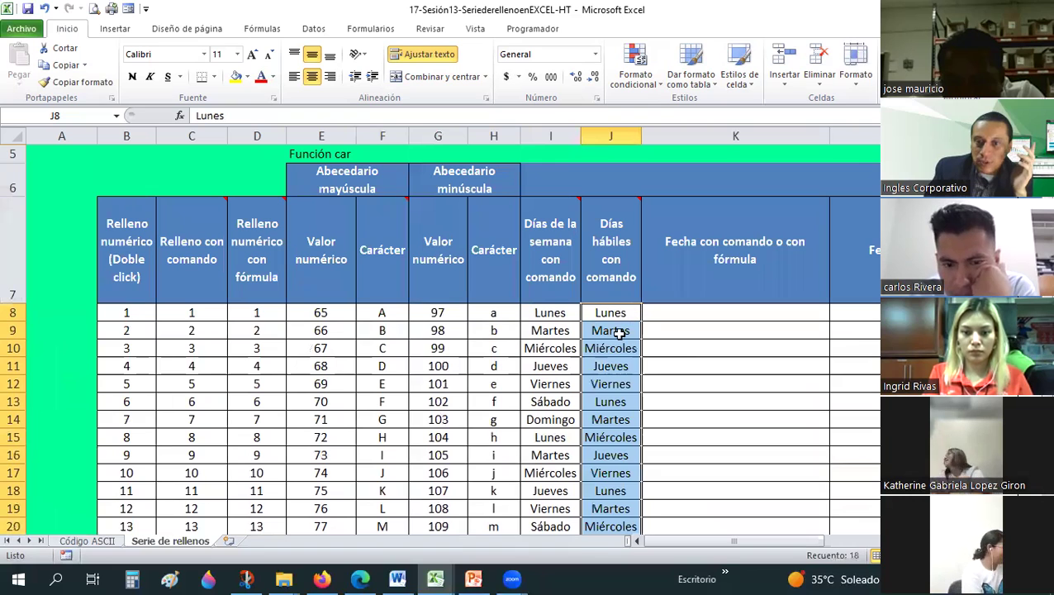
pyautogui.moveTo(611, 313); pyautogui.dragTo(616, 383)
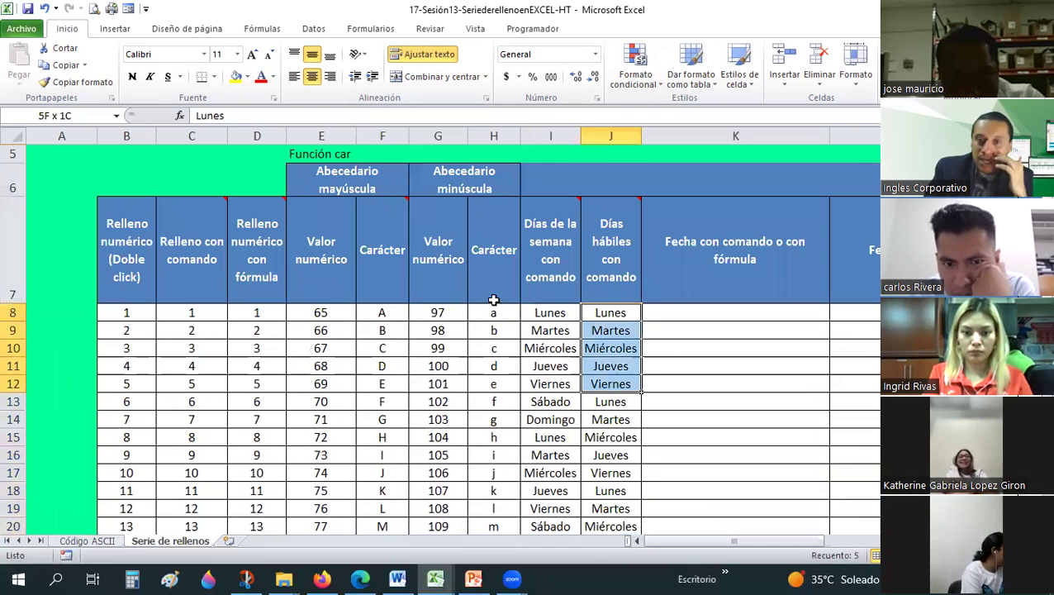
pyautogui.press('F4')
pyautogui.scroll(-1, 602, 243)
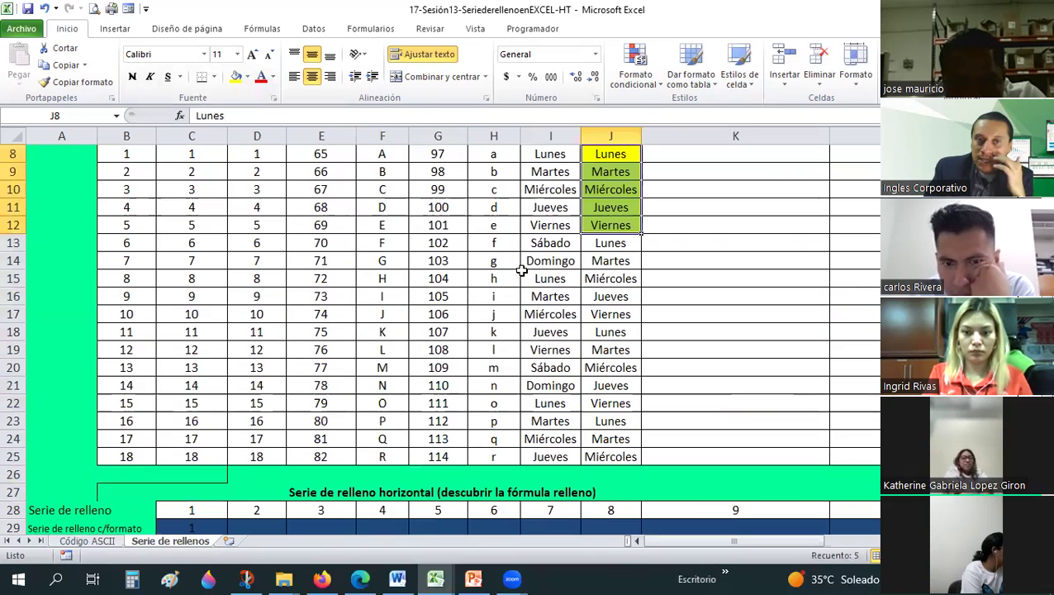
pyautogui.moveTo(611, 243); pyautogui.dragTo(610, 314)
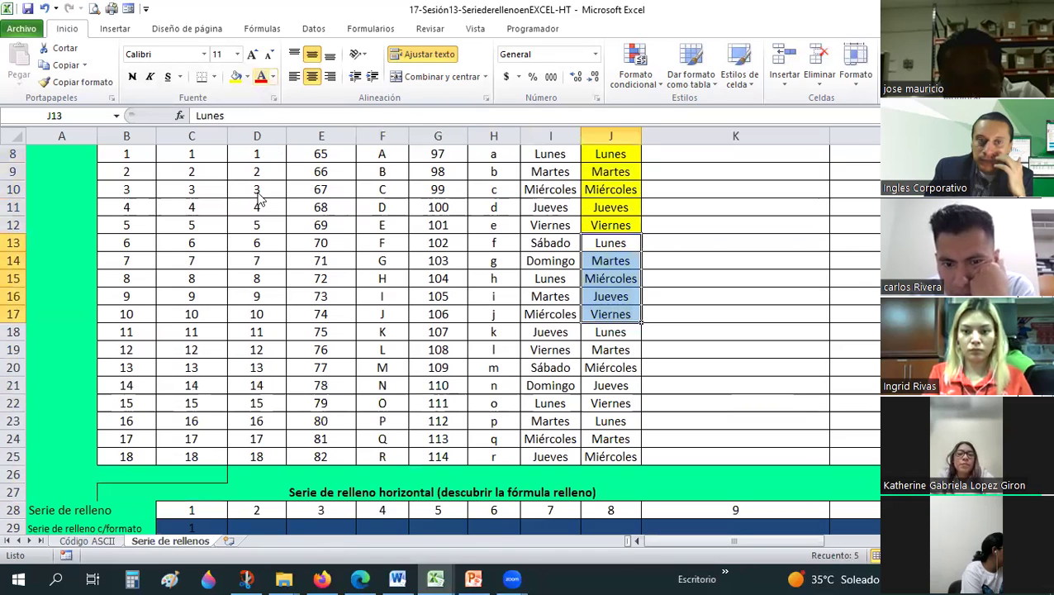
pyautogui.click(761, 332)
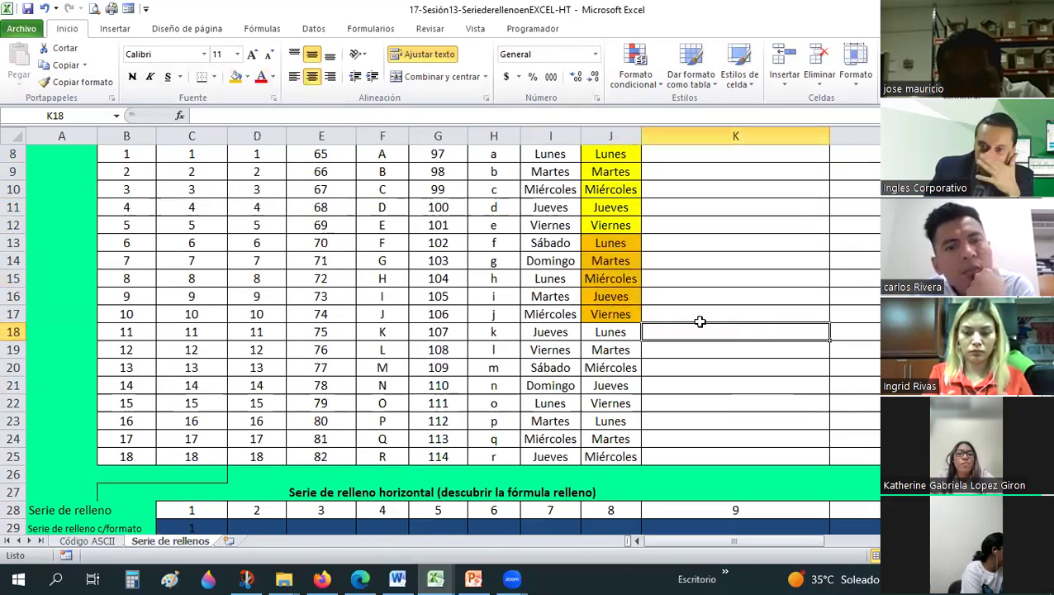
# - Undo the shading and refill column J from Lunes with Rellenar días de la semana
pyautogui.scroll(1, 700, 322)
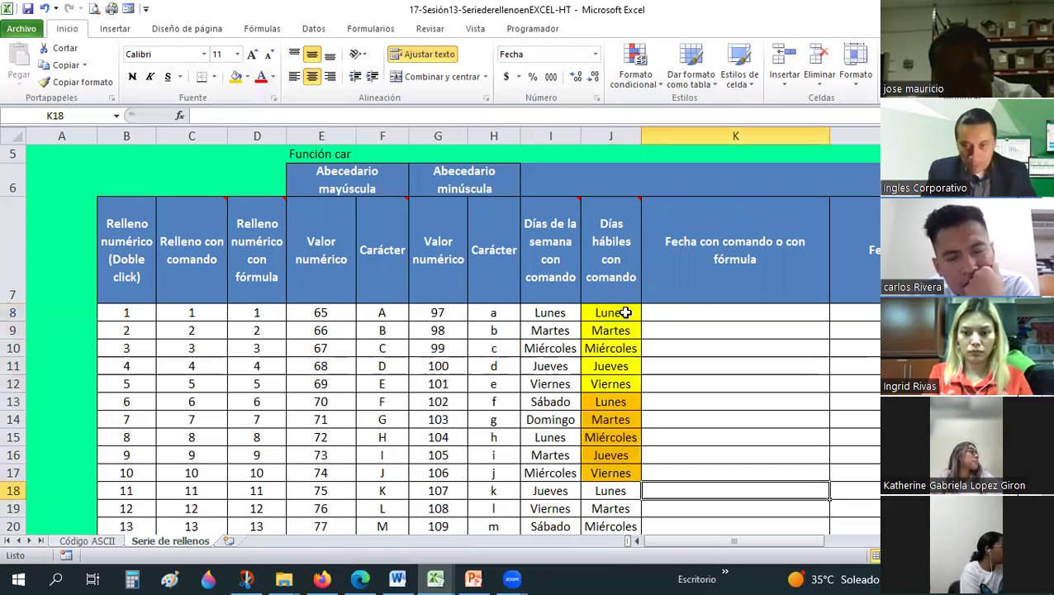
pyautogui.hotkey('ctrl', 'z')
pyautogui.hotkey('ctrl', 'z')
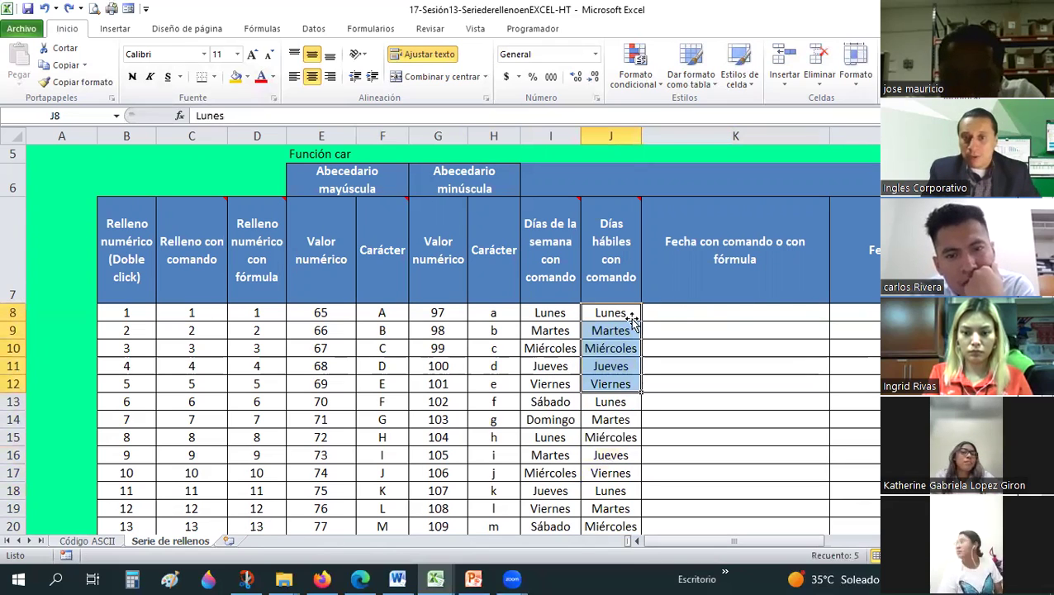
pyautogui.hotkey('ctrl', 'z')
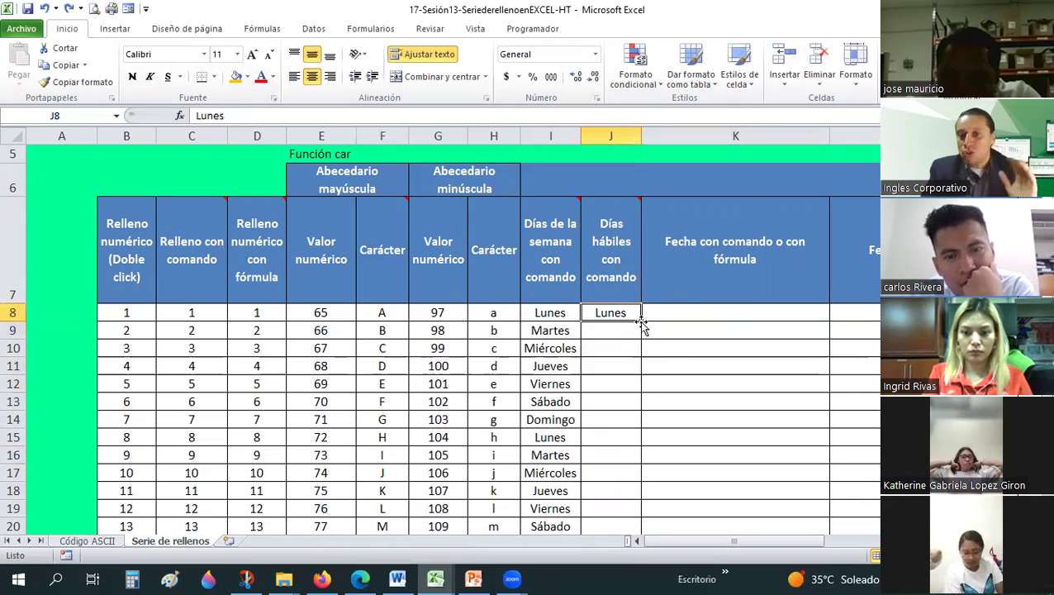
pyautogui.doubleClick(642, 322)
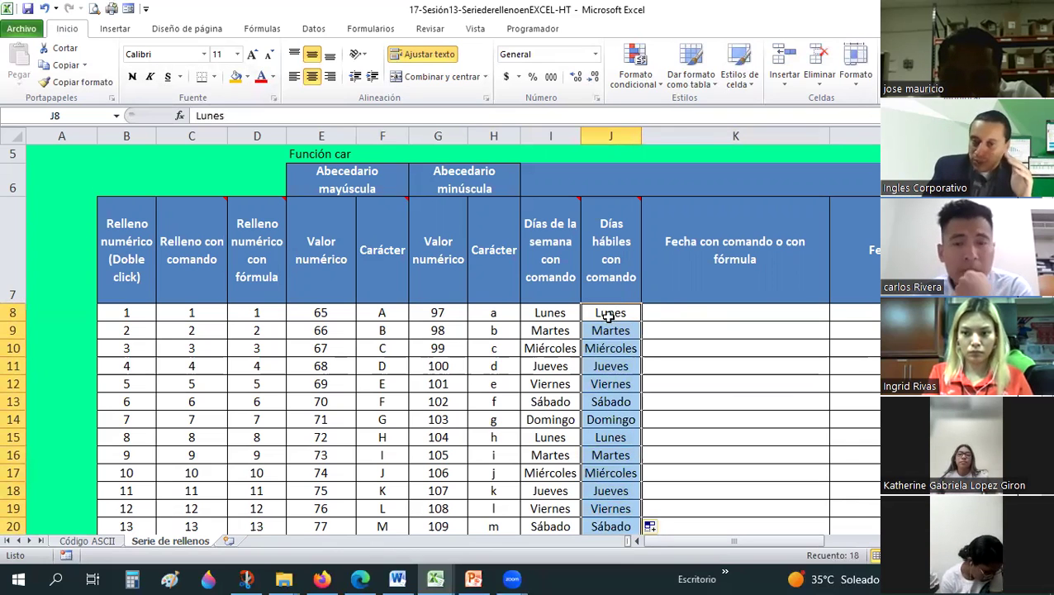
pyautogui.scroll(-2, 627, 358)
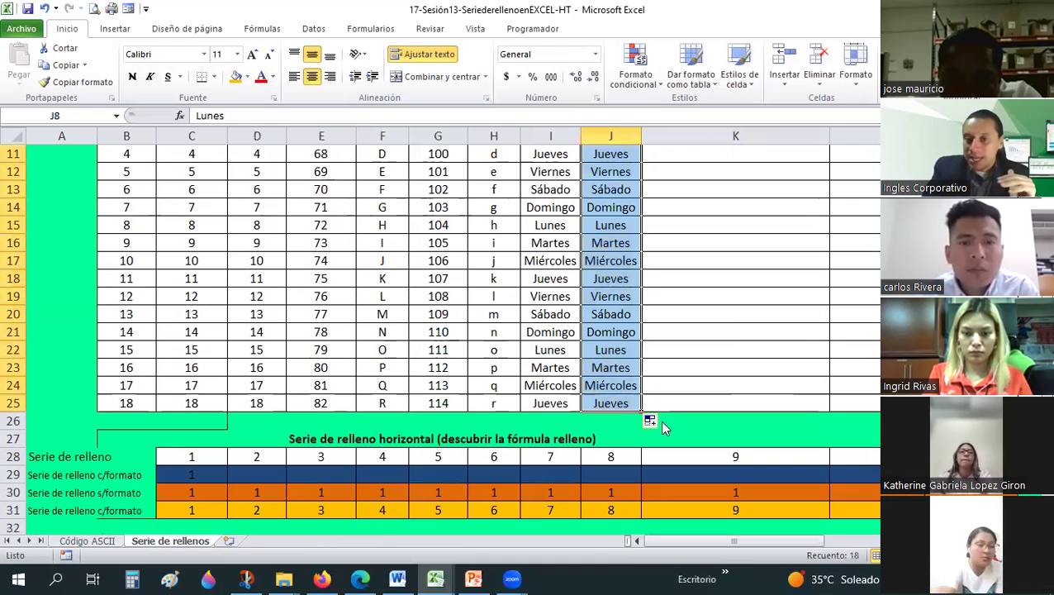
pyautogui.hotkey('alt', 'shift', 'F10')
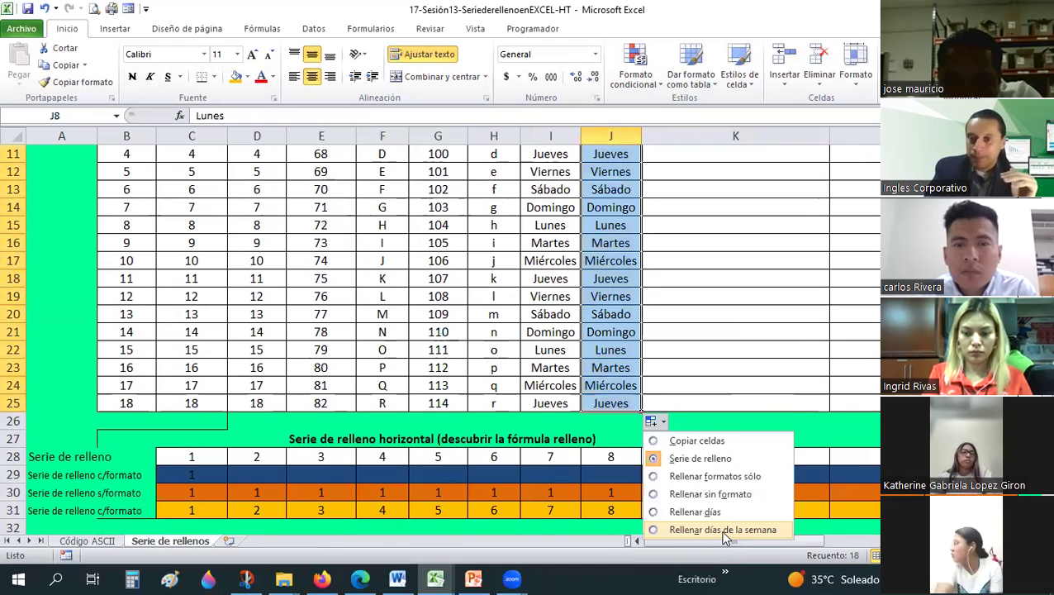
pyautogui.click(726, 530)
# - Shade J8:J12 orange and J13:J17 yellow
pyautogui.scroll(2, 702, 383)
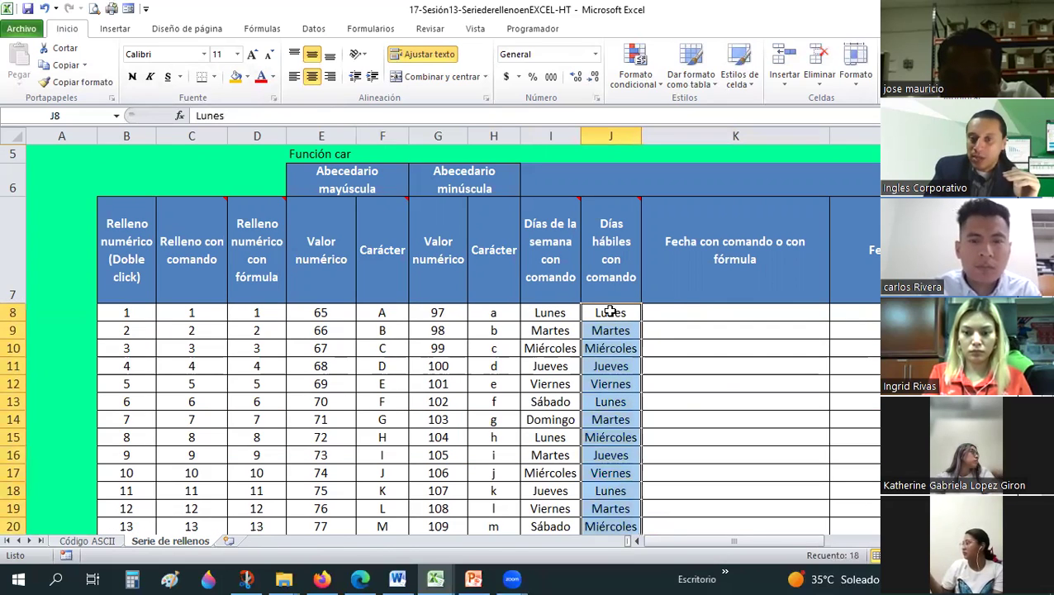
pyautogui.moveTo(610, 311); pyautogui.dragTo(612, 383)
pyautogui.click(238, 77)
pyautogui.scroll(-1, 608, 248)
pyautogui.moveTo(610, 243); pyautogui.dragTo(610, 314)
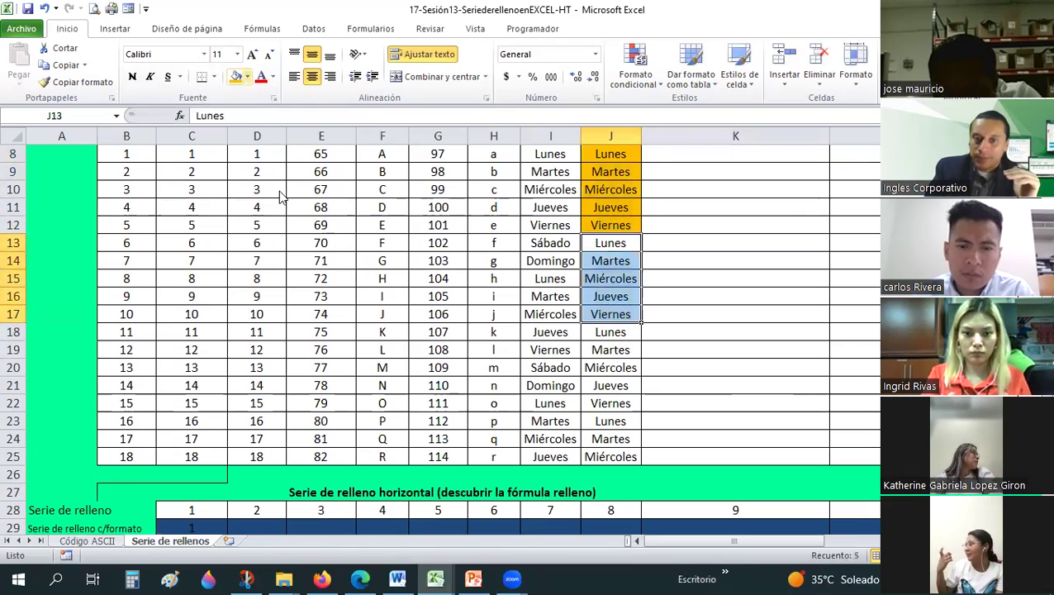
pyautogui.click(246, 77)
pyautogui.click(269, 191)
pyautogui.click(816, 373)
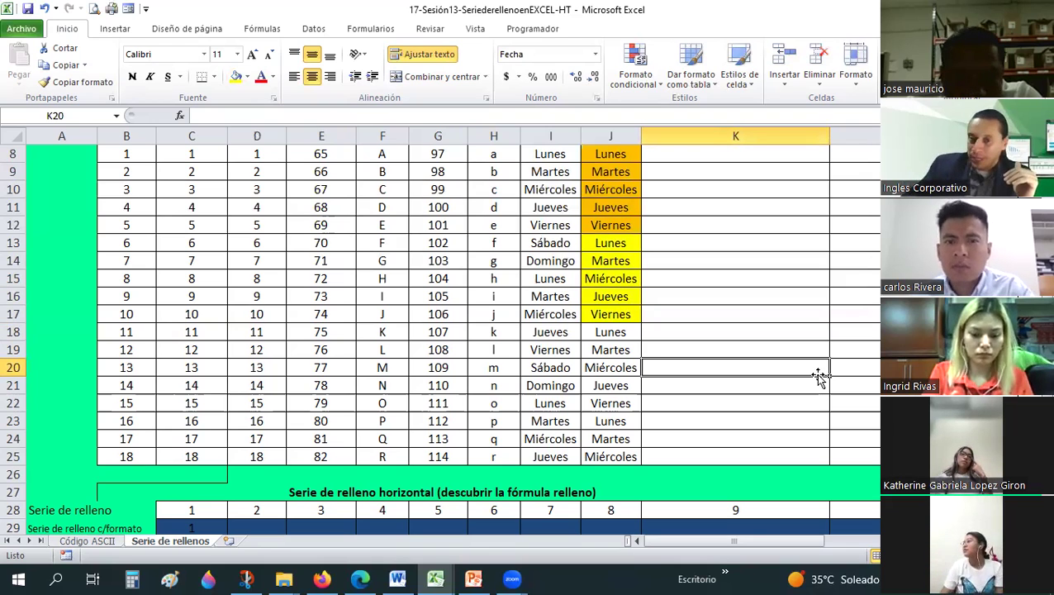
pyautogui.scroll(1, 751, 381)
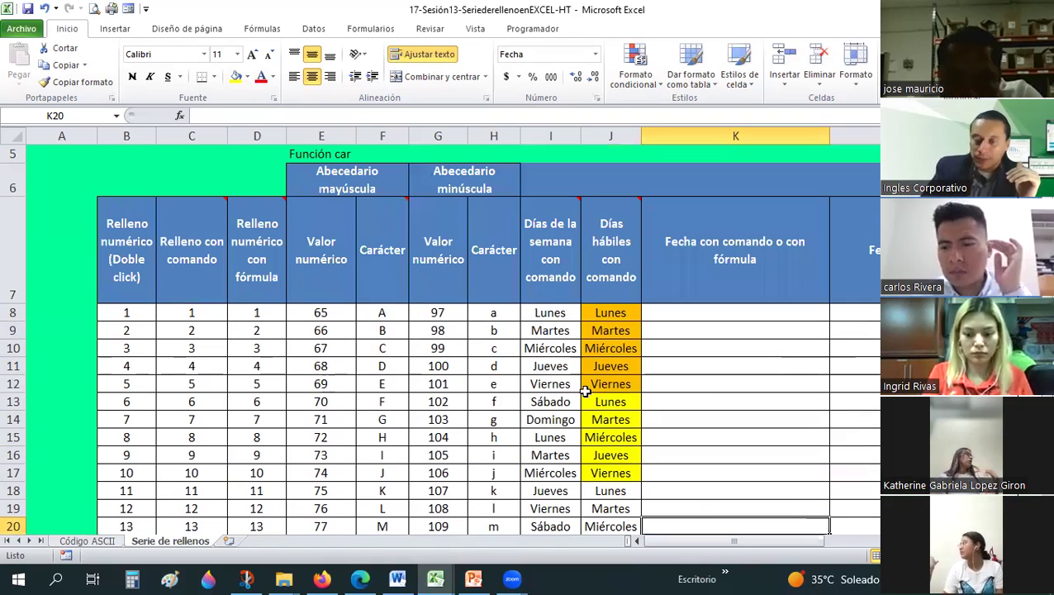
pyautogui.click(550, 330)
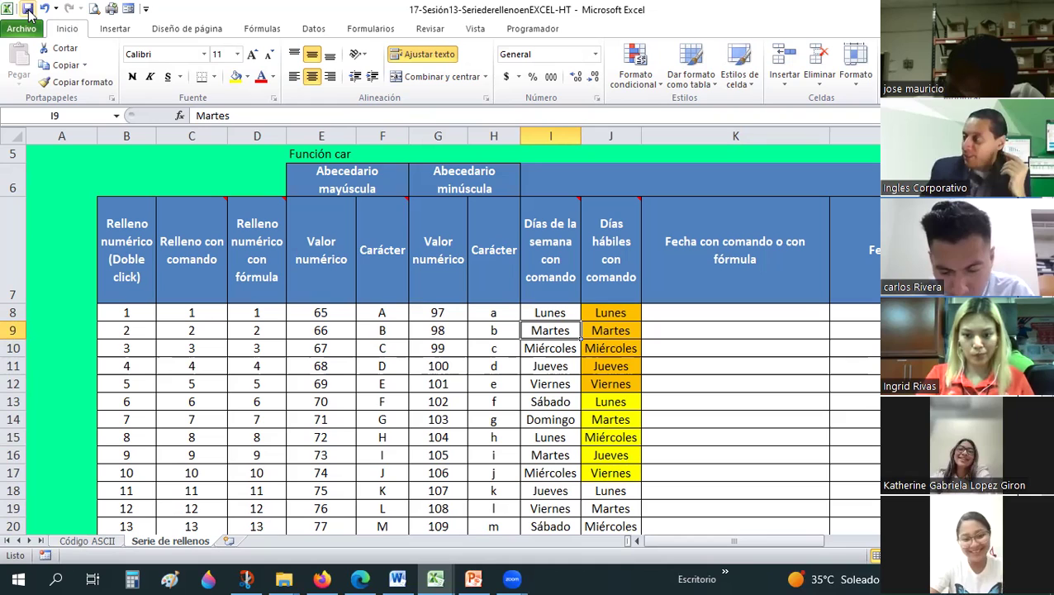
pyautogui.click(679, 397)
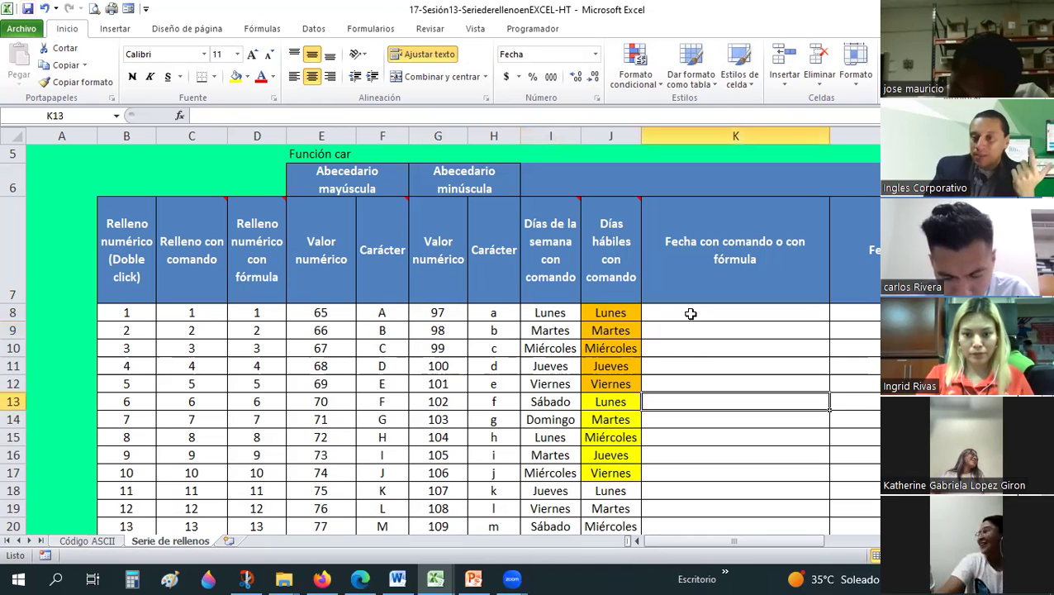
pyautogui.click(691, 314)
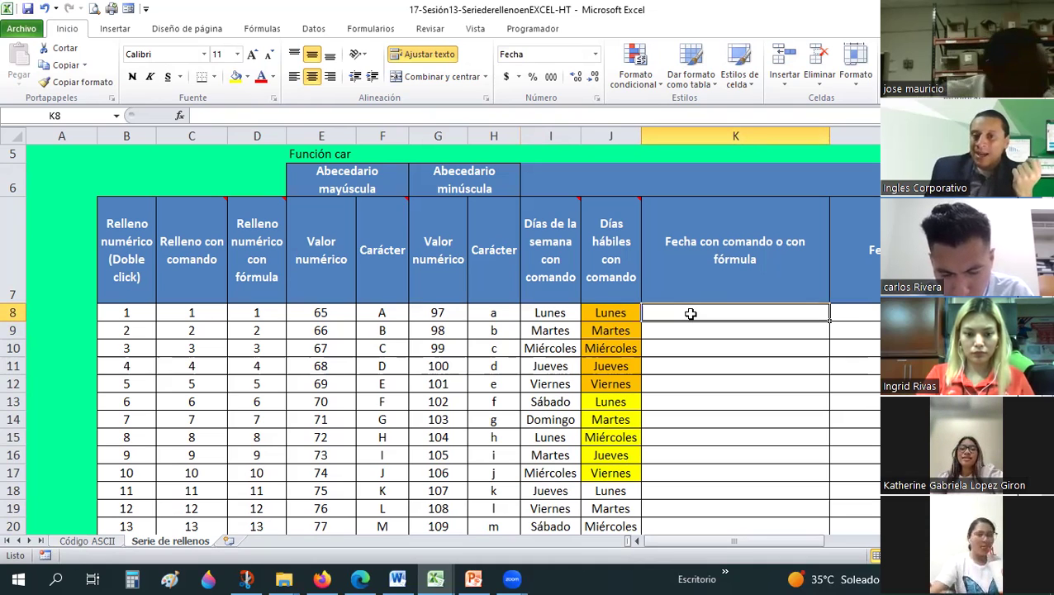
# - Enter 12-4-23 in K8 as the date 12 April 2023
pyautogui.press('Left')
pyautogui.press('Left')
pyautogui.press('Right')
pyautogui.press('Right')
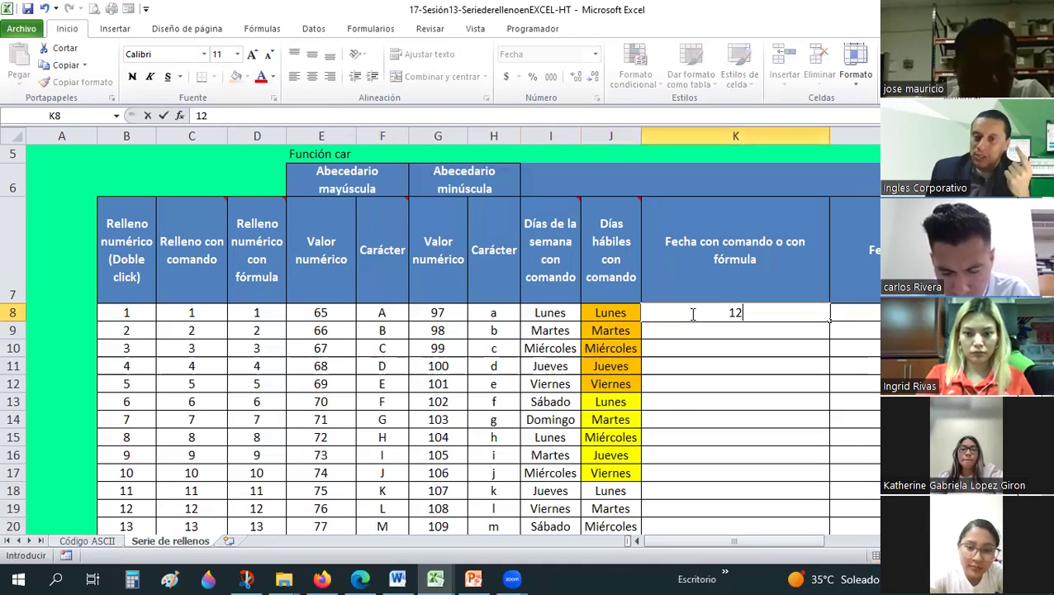
pyautogui.write('-4-23')
pyautogui.press('Return')
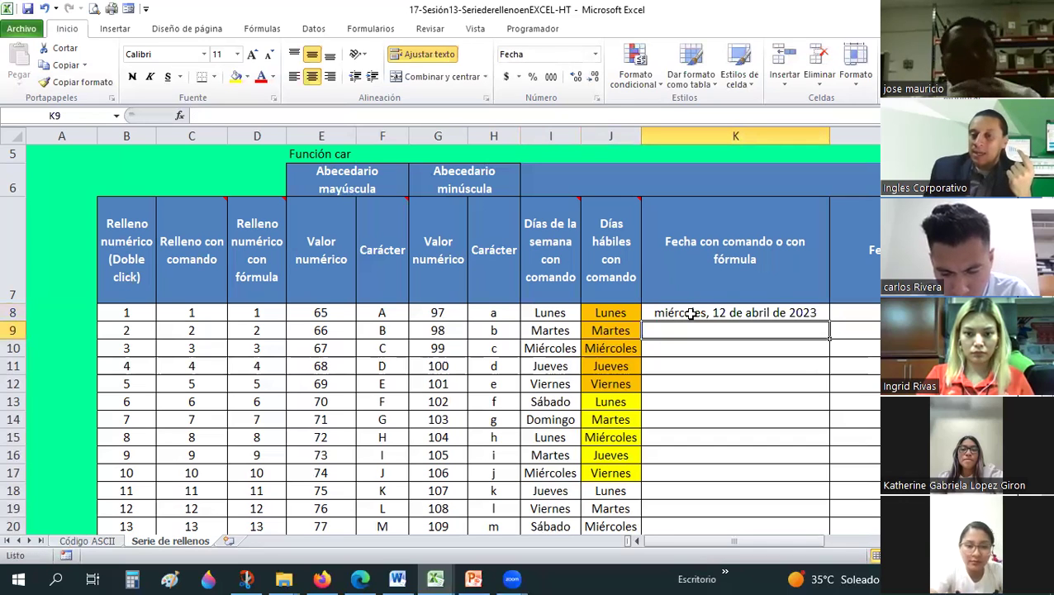
# - Extend the daily dates from K8 down to K17, ending on 21 April
pyautogui.click(772, 307)
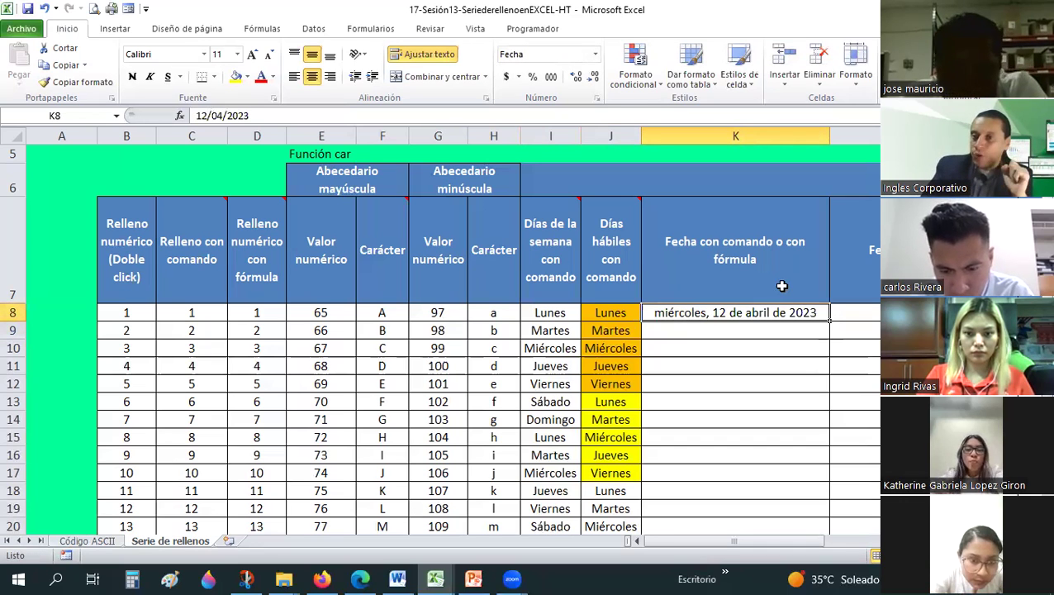
pyautogui.scroll(-1, 831, 190)
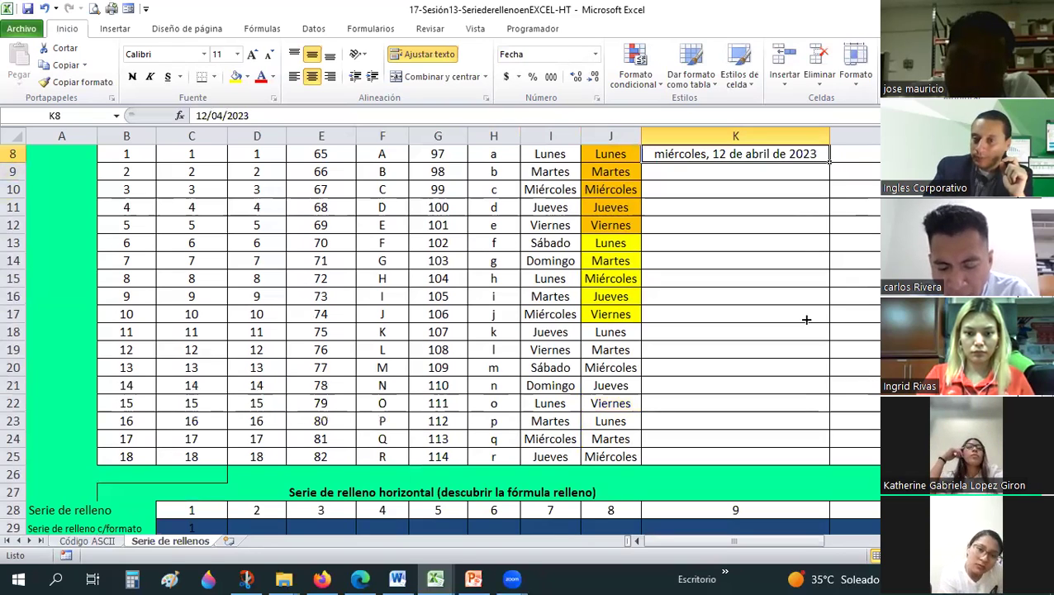
pyautogui.moveTo(830, 162); pyautogui.dragTo(736, 321)
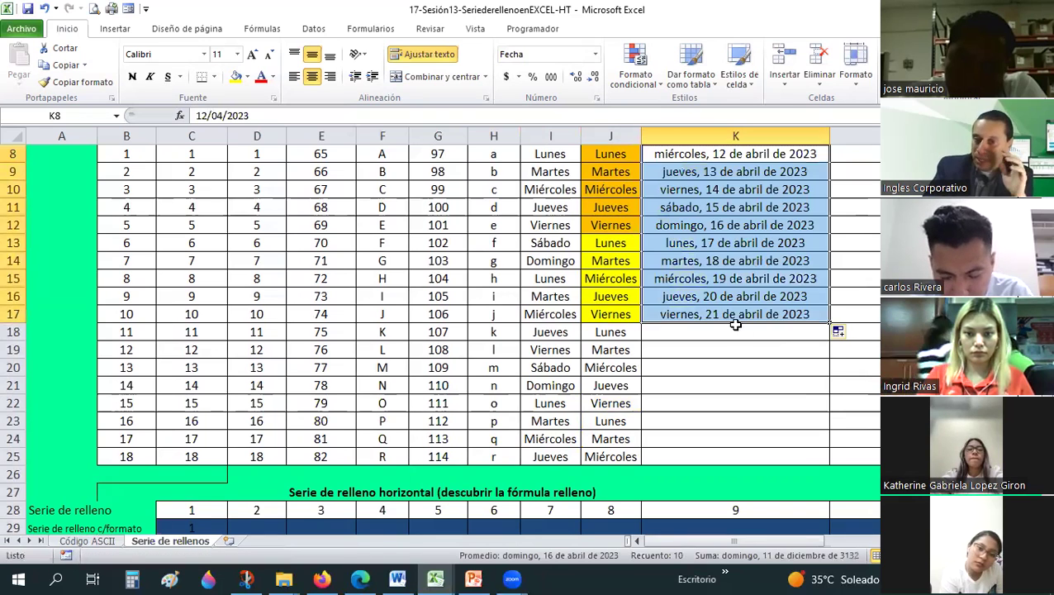
pyautogui.scroll(1, 736, 325)
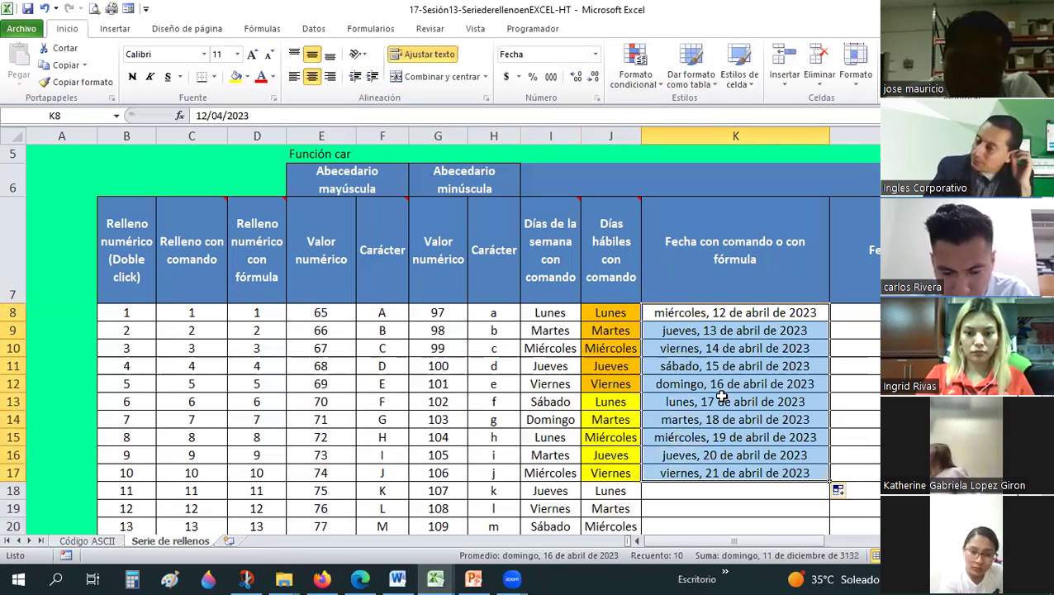
pyautogui.scroll(-1, 713, 330)
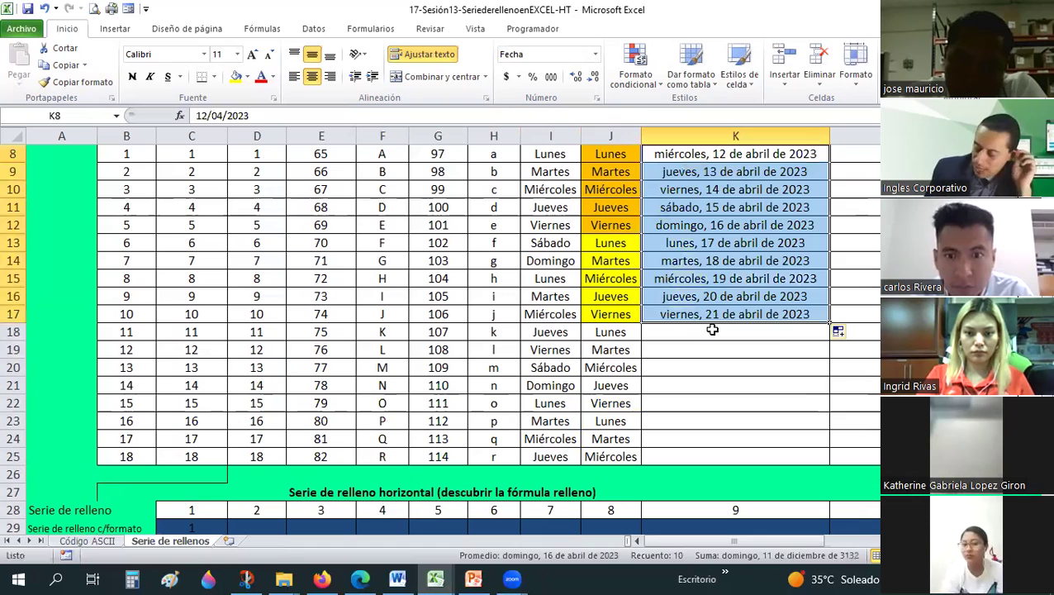
# - Start a formula in K18 that references K17
pyautogui.click(712, 330)
pyautogui.write('+')
pyautogui.press('Up')
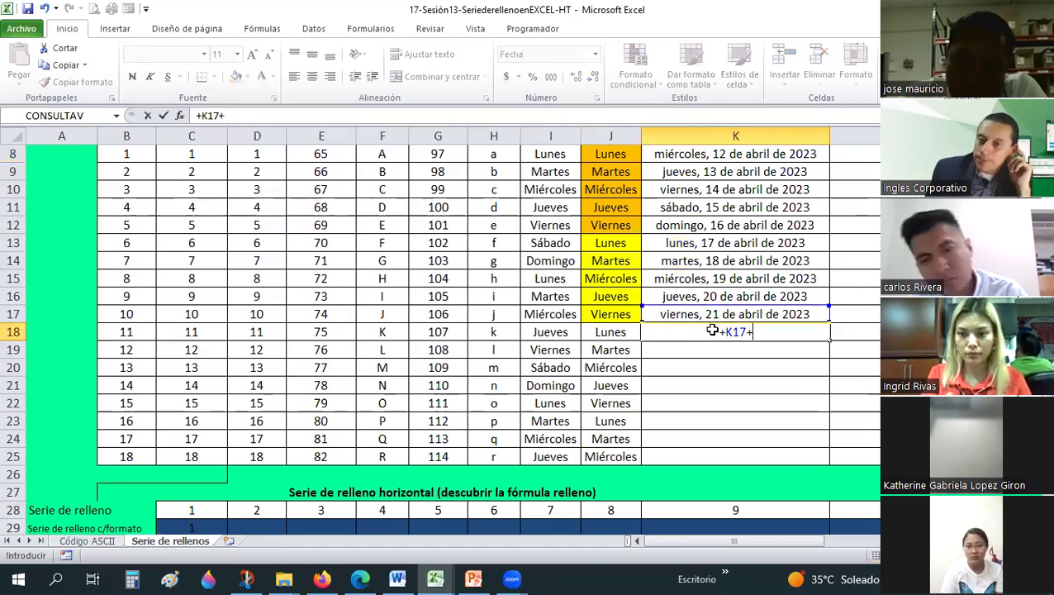
# - Copy the K18 next-day formula down to K25 and shade K18:K25 yellow
pyautogui.press('Return')
pyautogui.click(712, 331)
pyautogui.moveTo(828, 341); pyautogui.dragTo(706, 423)
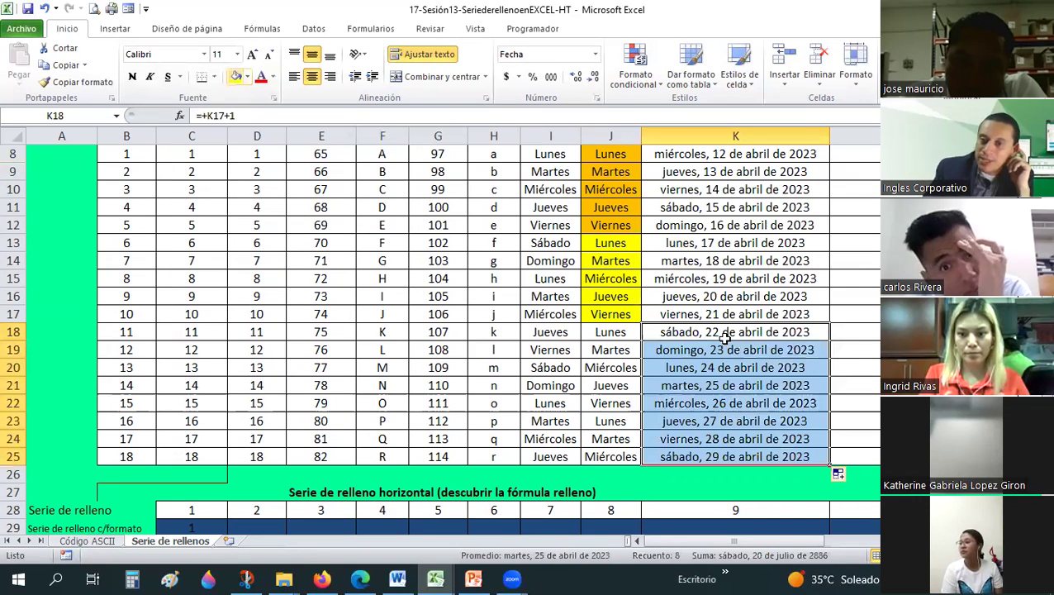
pyautogui.click(236, 76)
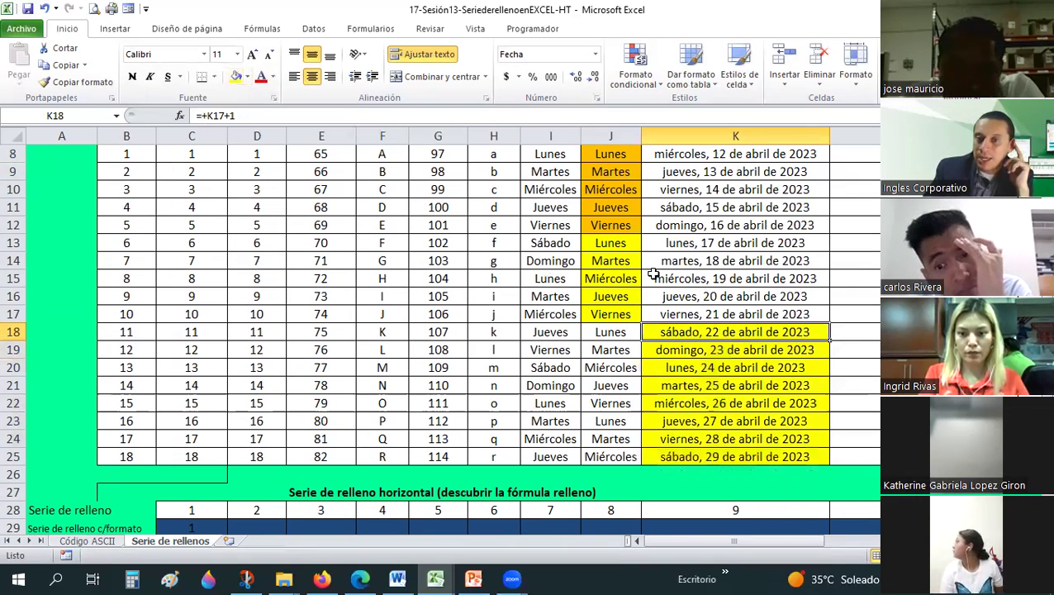
# - Inspect the dates and formulas in K11, K15 and K18, then type 23-5 in K17
pyautogui.press('F2')
pyautogui.click(722, 273)
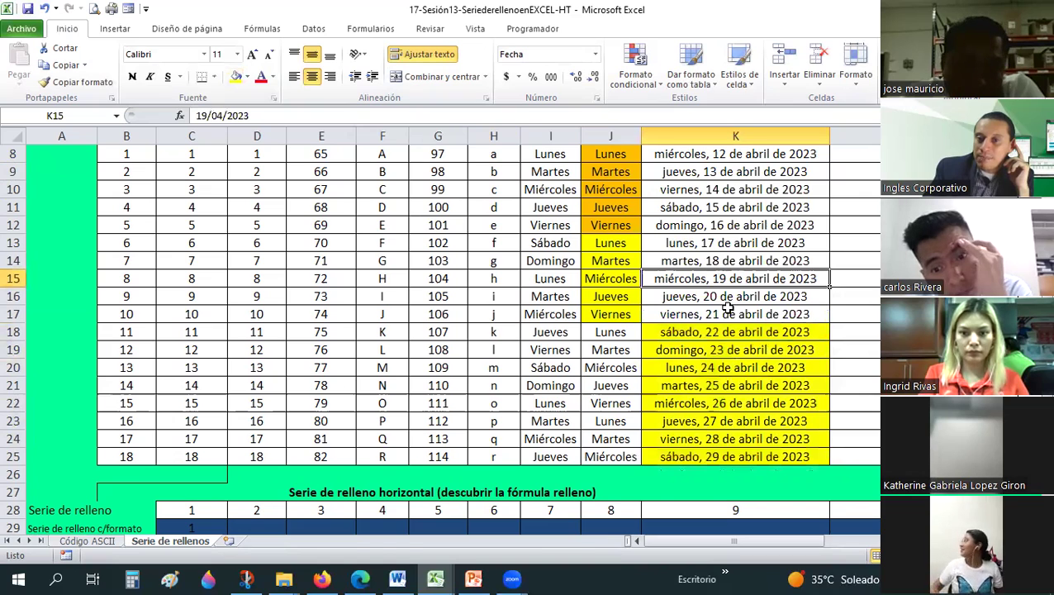
pyautogui.scroll(1, 721, 368)
pyautogui.click(720, 369)
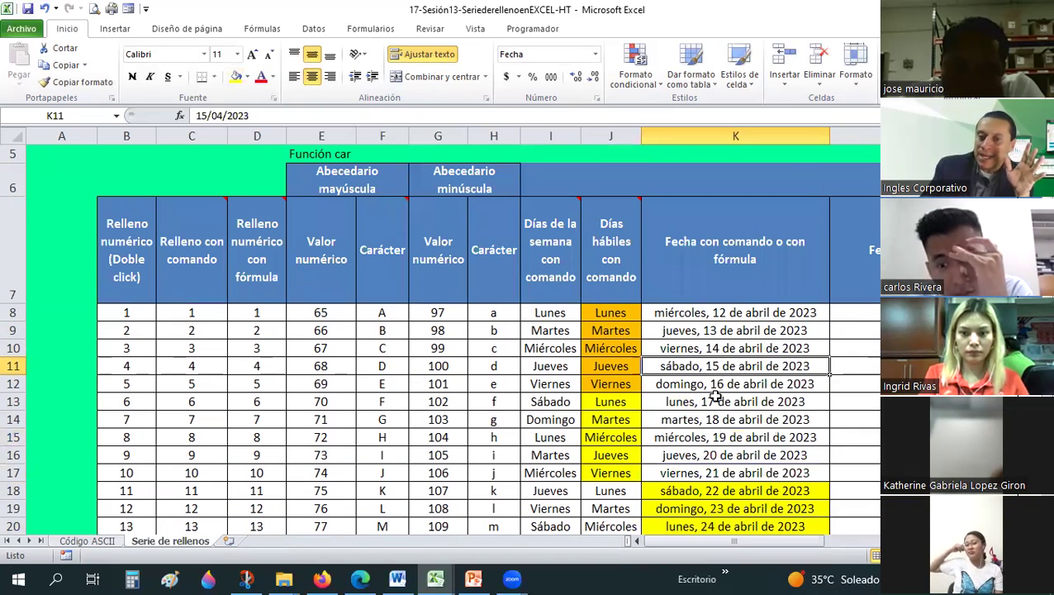
pyautogui.scroll(-1, 759, 417)
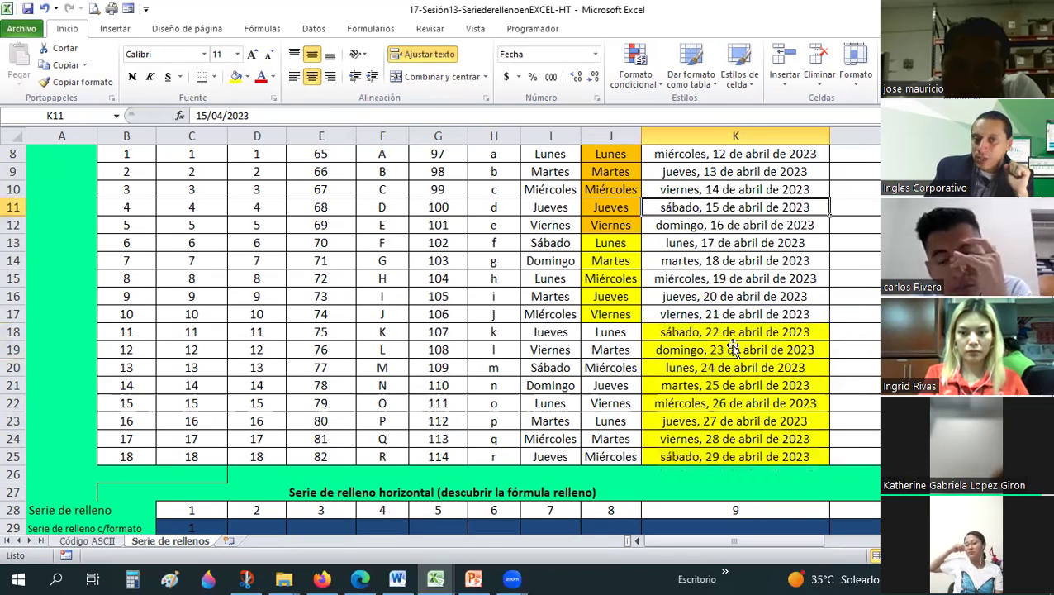
pyautogui.click(733, 339)
pyautogui.click(698, 307)
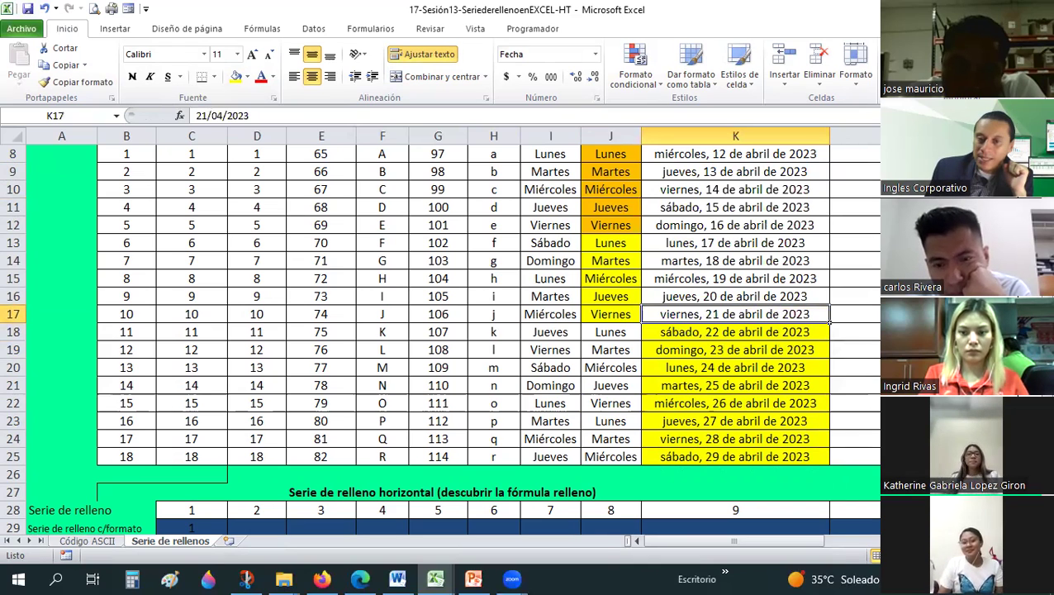
pyautogui.write('23-5')
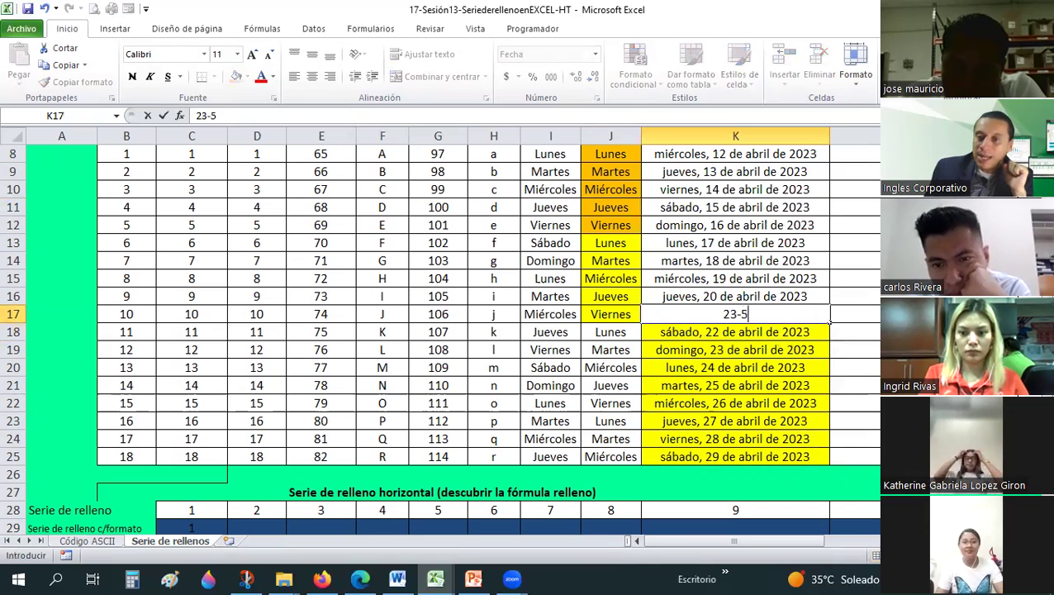
pyautogui.press('Return')
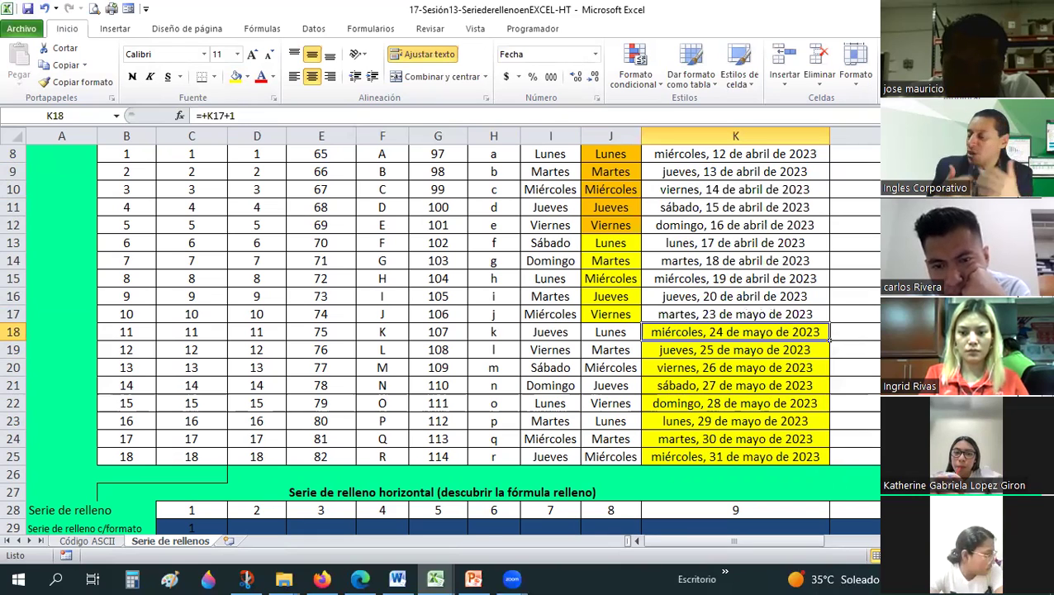
pyautogui.hotkey('ctrl', 'z')
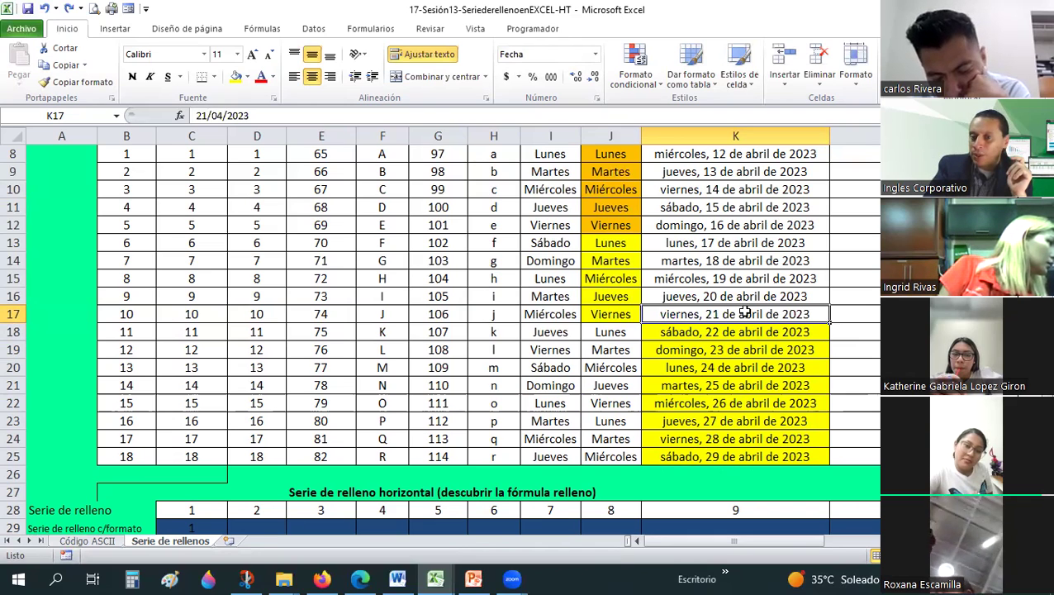
pyautogui.press('Down')
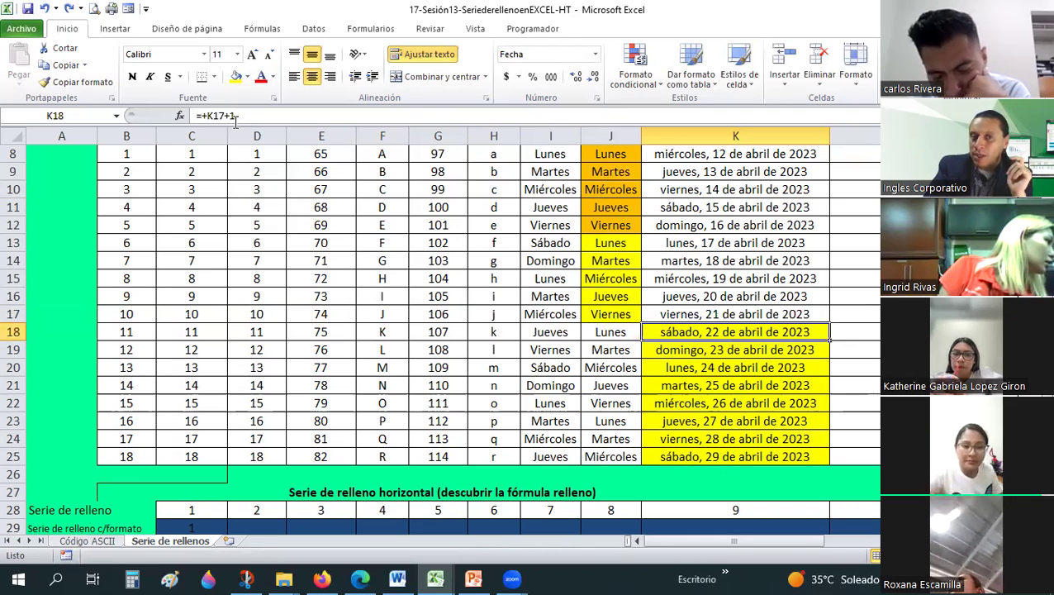
pyautogui.click(246, 117)
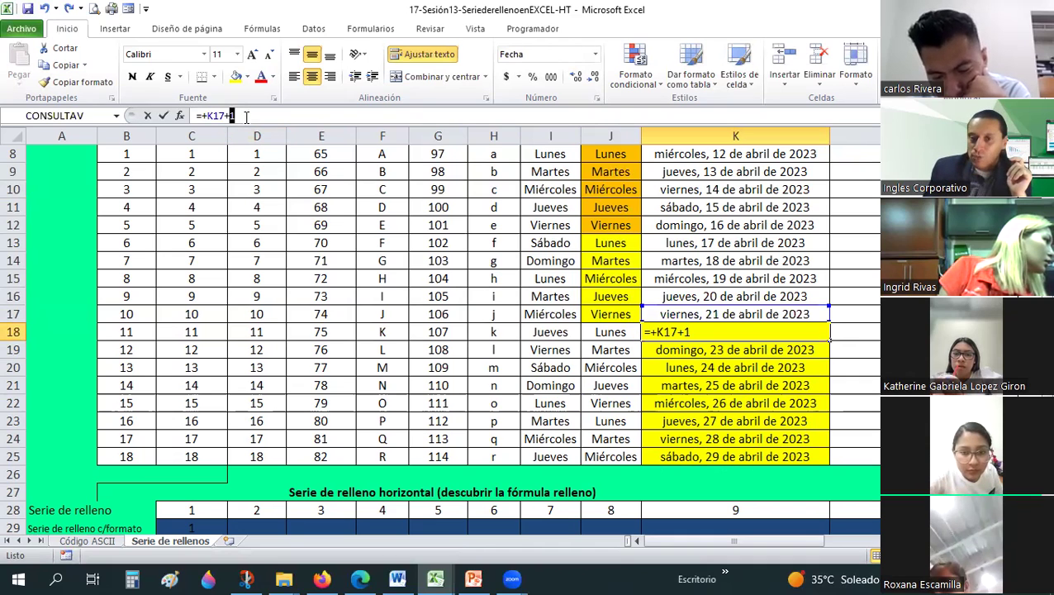
pyautogui.press('Return')
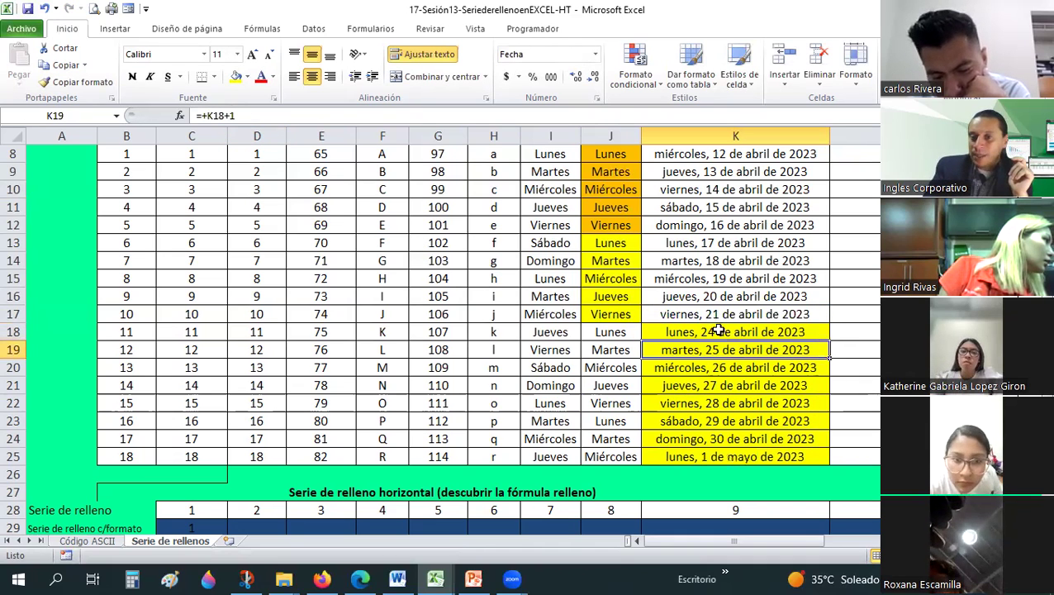
pyautogui.click(822, 332)
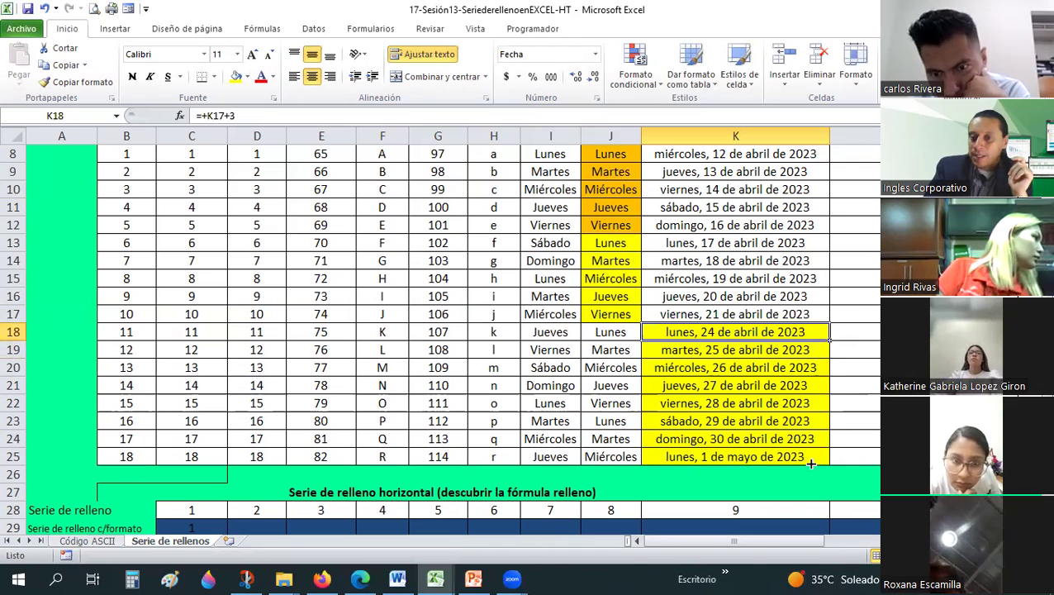
pyautogui.moveTo(829, 340); pyautogui.dragTo(810, 464)
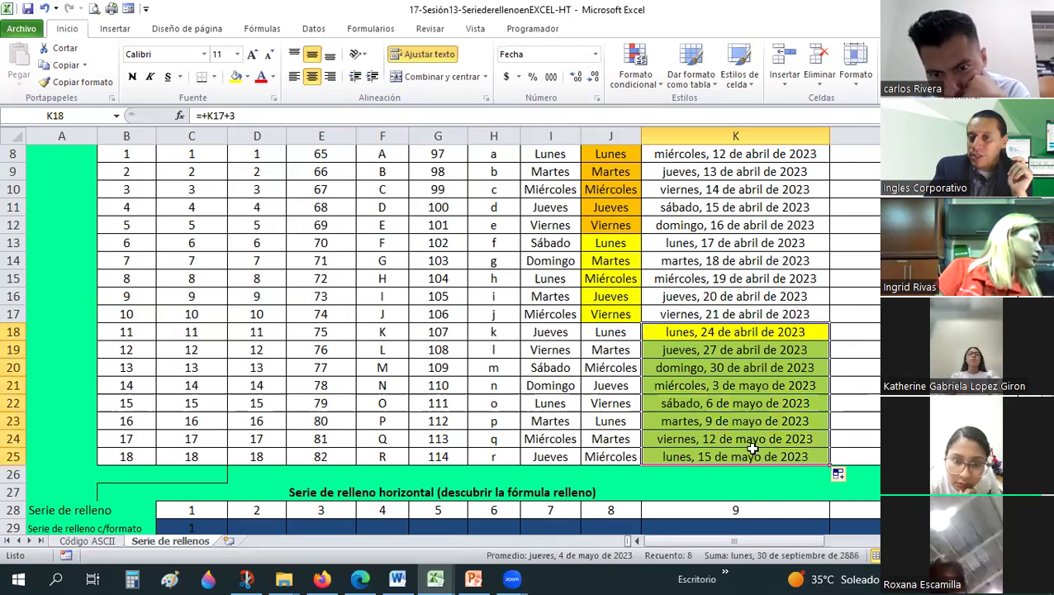
pyautogui.hotkey('shift', 'BackSpace')
pyautogui.click(709, 373)
pyautogui.press('Down')
pyautogui.press('Up')
pyautogui.press('Up')
pyautogui.press('Up')
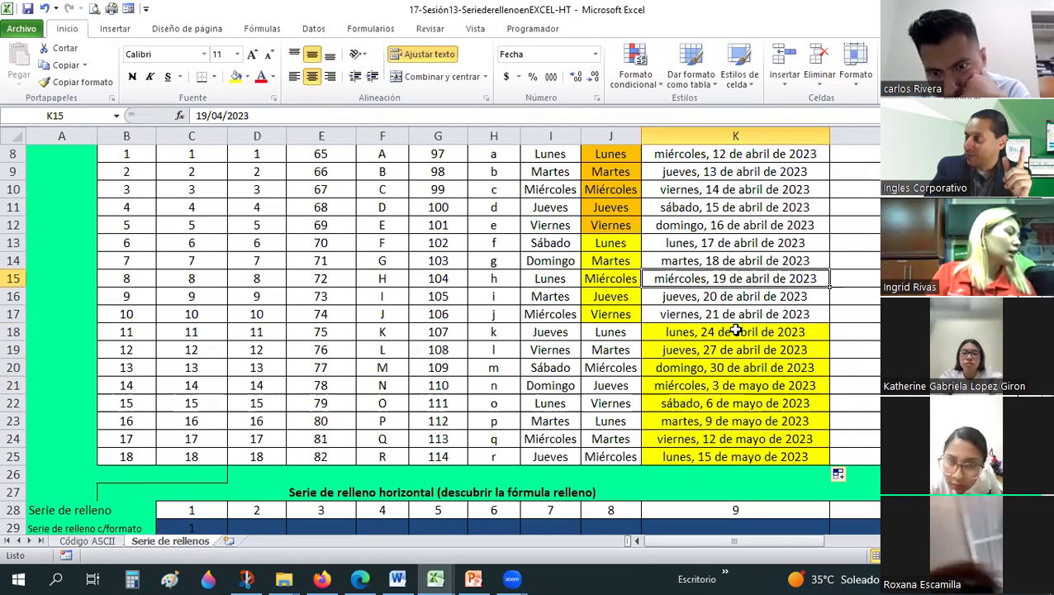
pyautogui.press('Down')
pyautogui.press('Down')
pyautogui.press('Down')
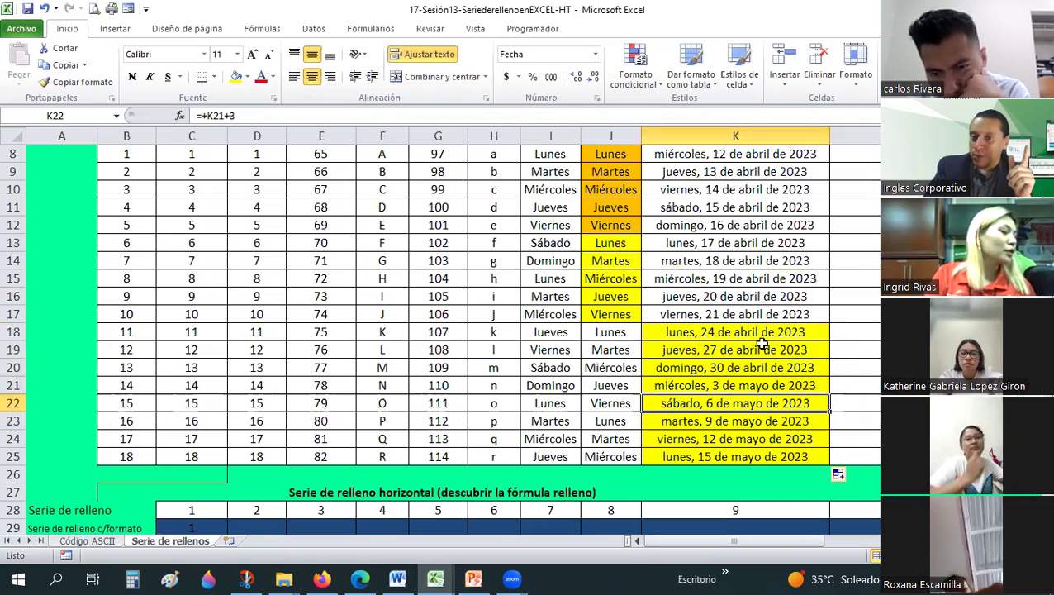
pyautogui.scroll(-1, 762, 343)
pyautogui.scroll(1, 762, 344)
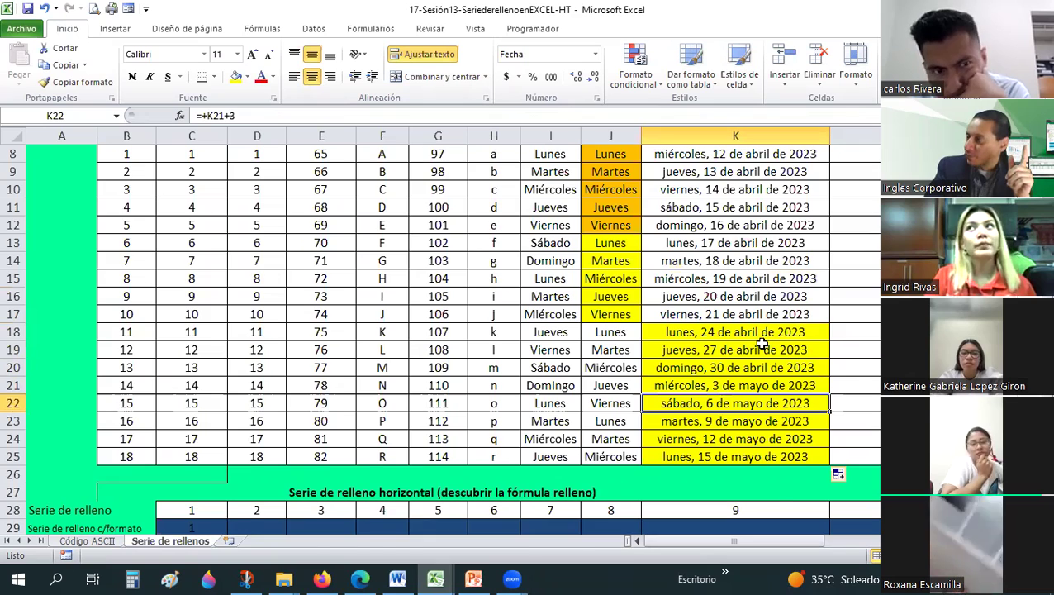
pyautogui.scroll(1, 762, 343)
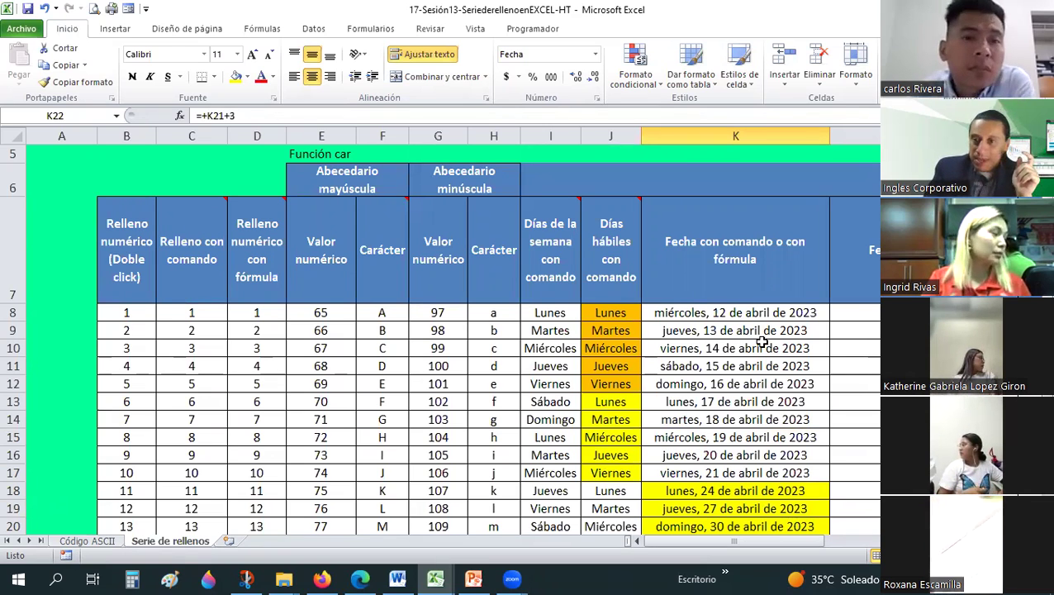
# - Enter 12-4 in L8 and fill the date series down to row 25
pyautogui.click(806, 344)
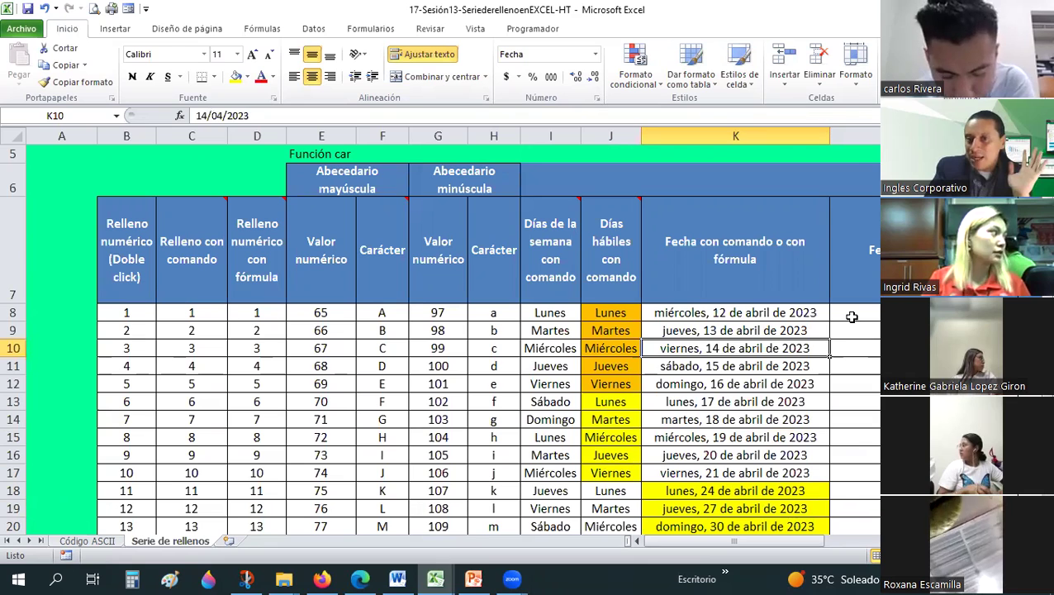
pyautogui.click(852, 317)
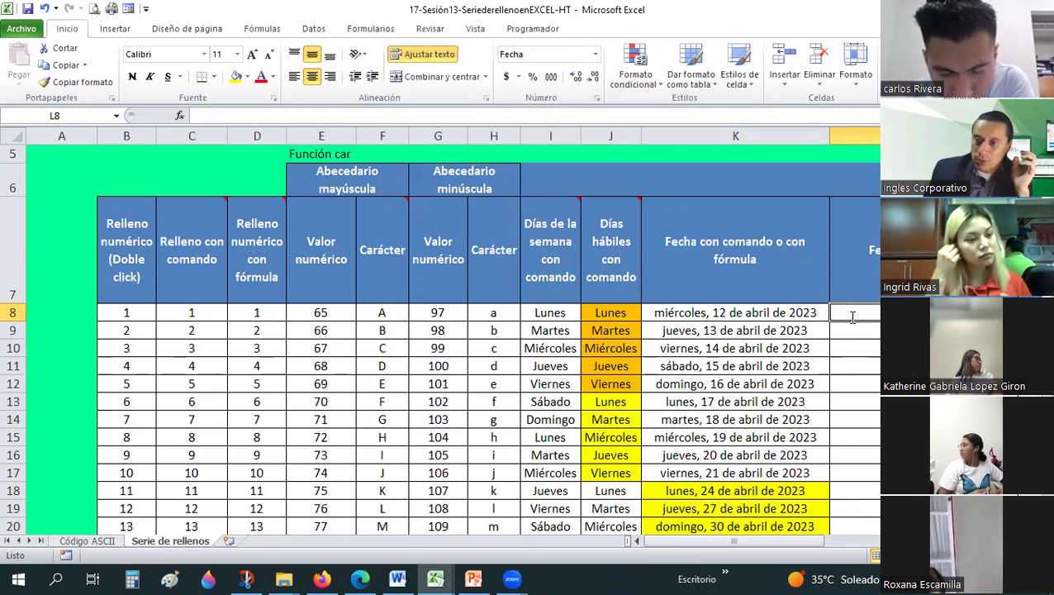
pyautogui.write('12-4')
pyautogui.press('Return')
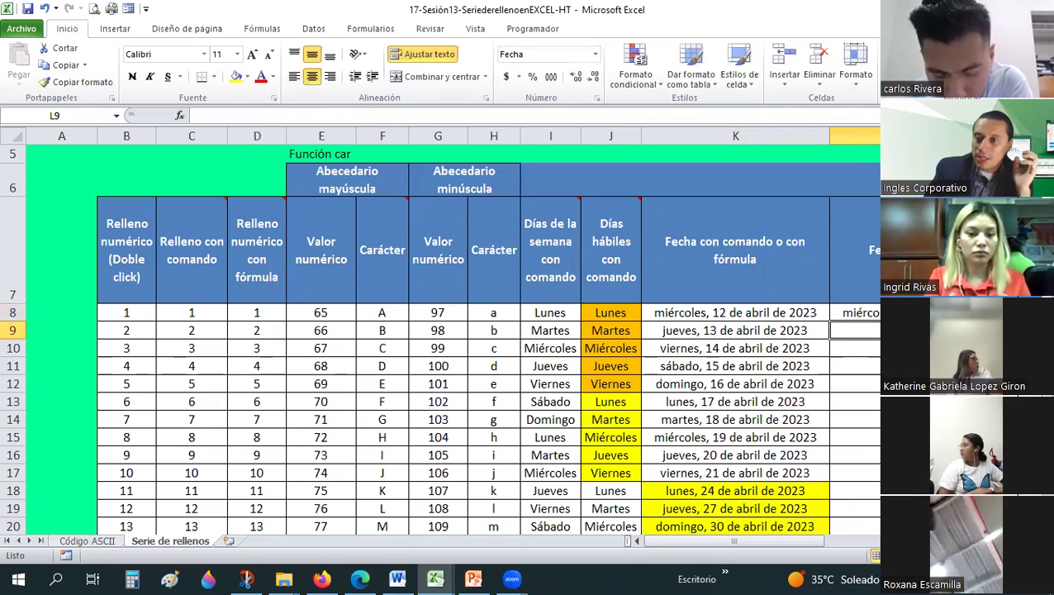
pyautogui.click(856, 312)
pyautogui.doubleClick(1018, 321)
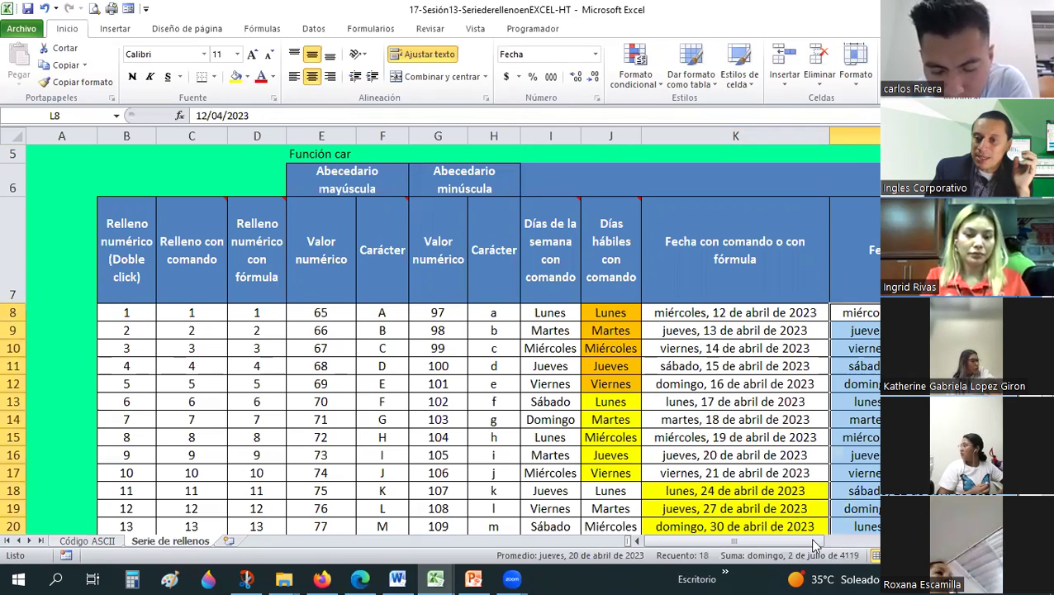
# - Change the L series to working days only with Rellenar días de la semana, then select the first dates
pyautogui.scroll(-4, 814, 546)
pyautogui.hscroll(3, 708, 337)
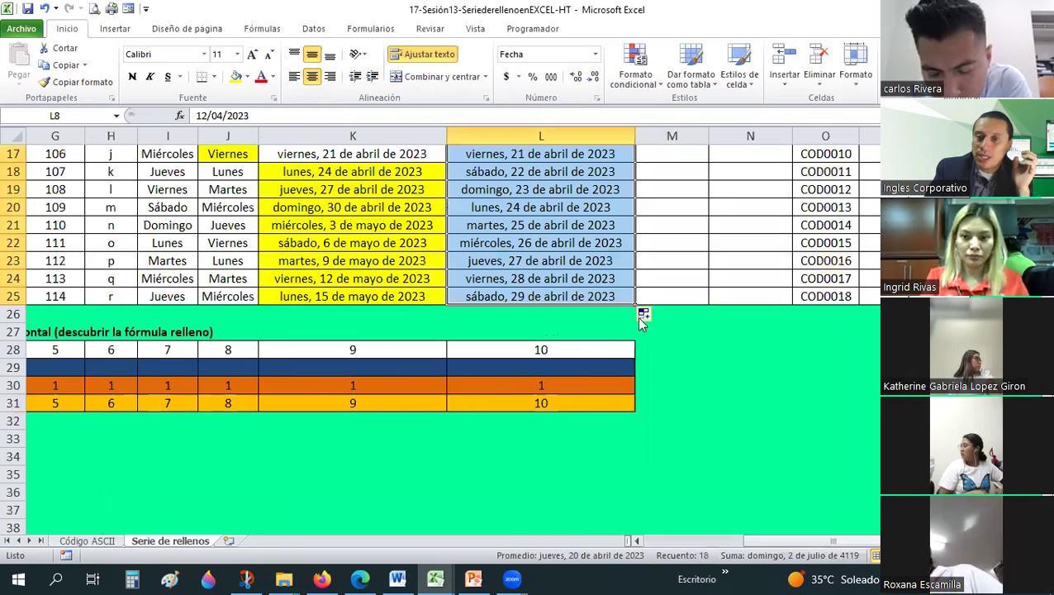
pyautogui.click(648, 315)
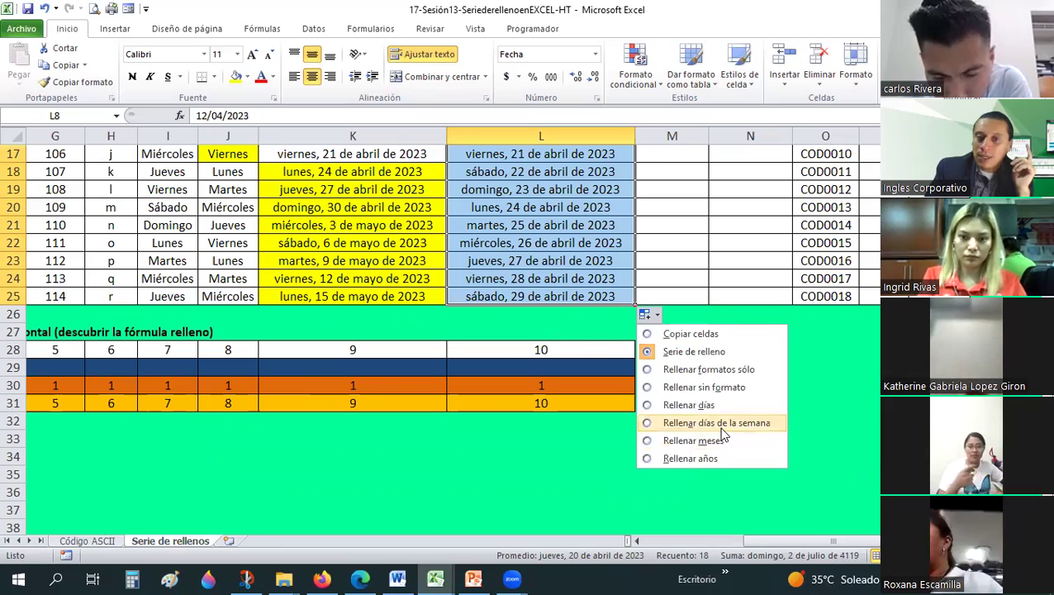
pyautogui.click(724, 424)
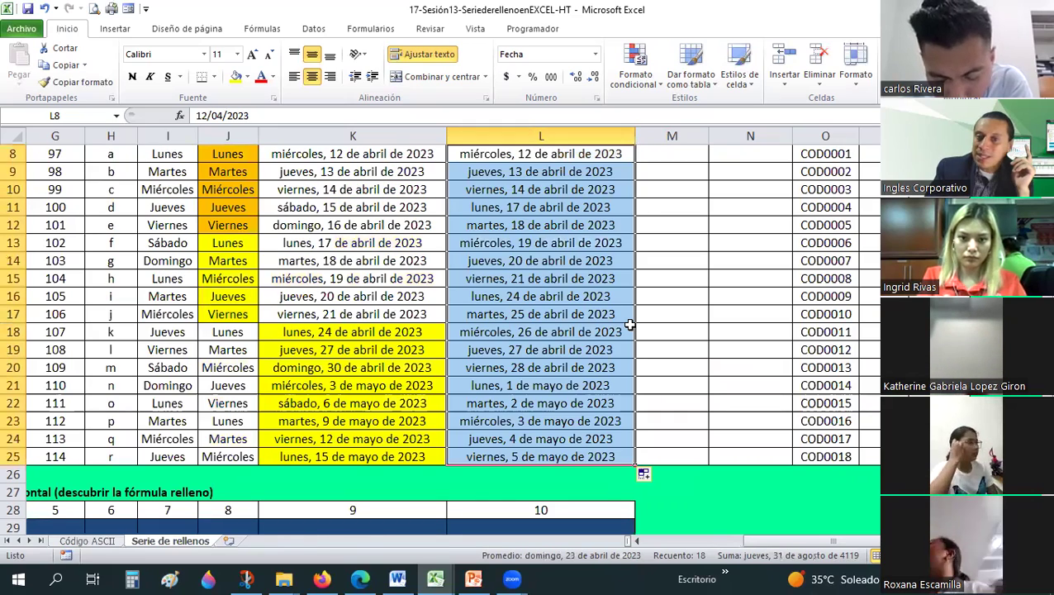
pyautogui.scroll(1, 629, 325)
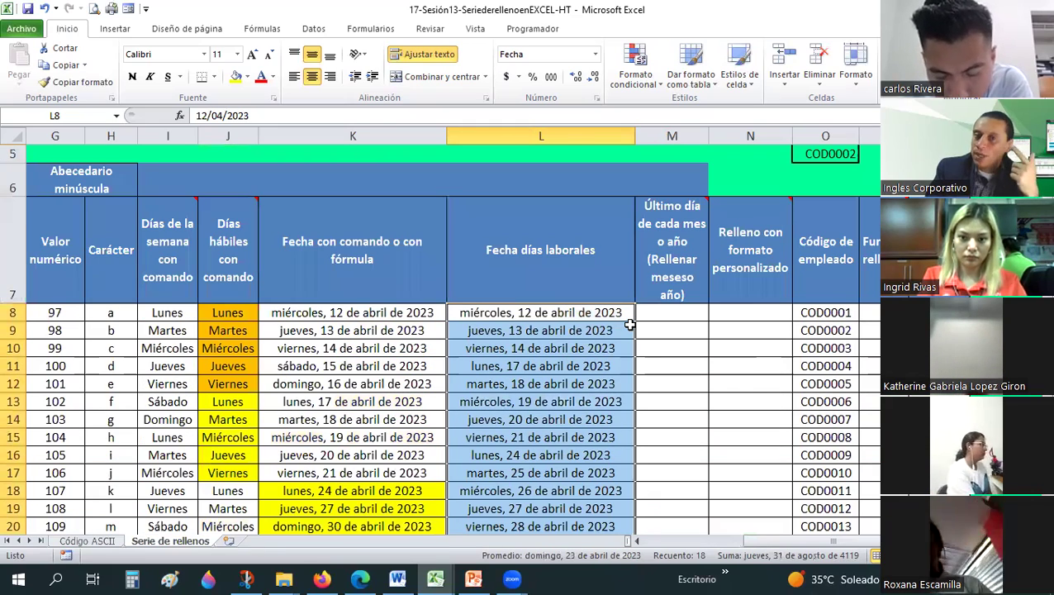
pyautogui.scroll(-1, 630, 325)
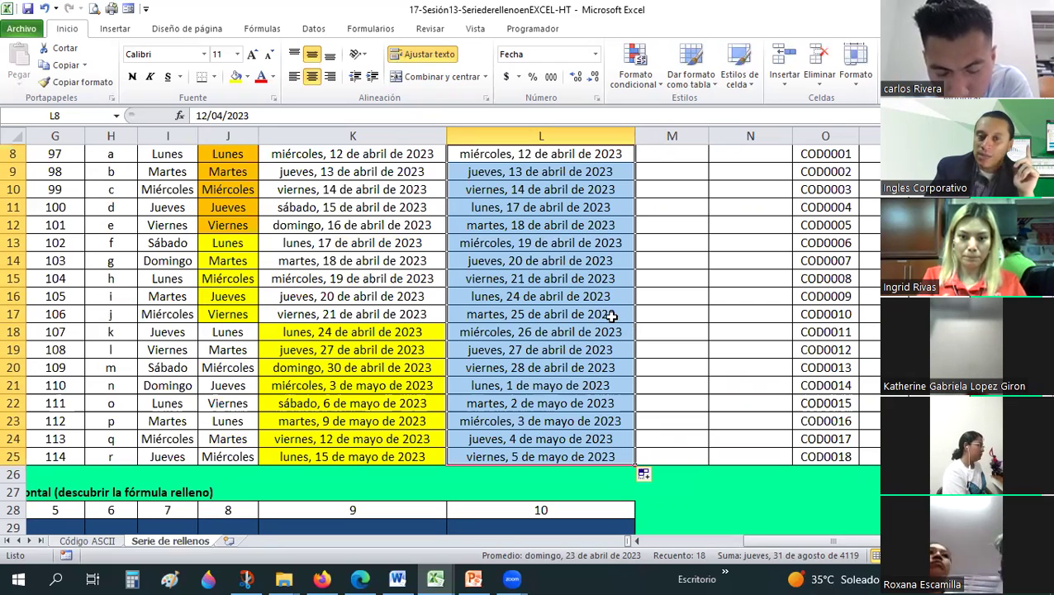
pyautogui.scroll(1, 559, 314)
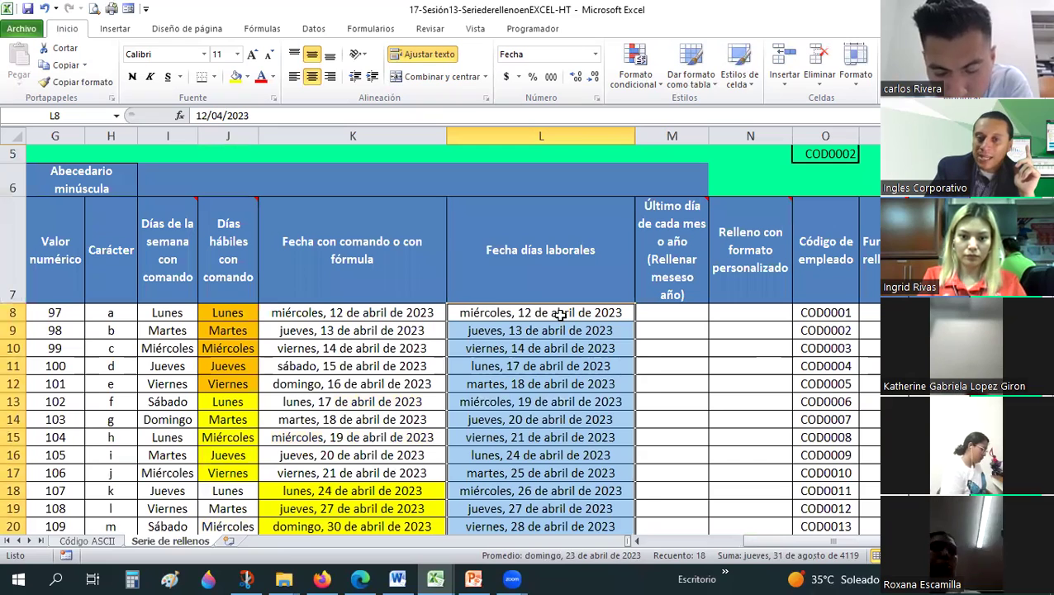
pyautogui.moveTo(559, 314); pyautogui.dragTo(553, 366)
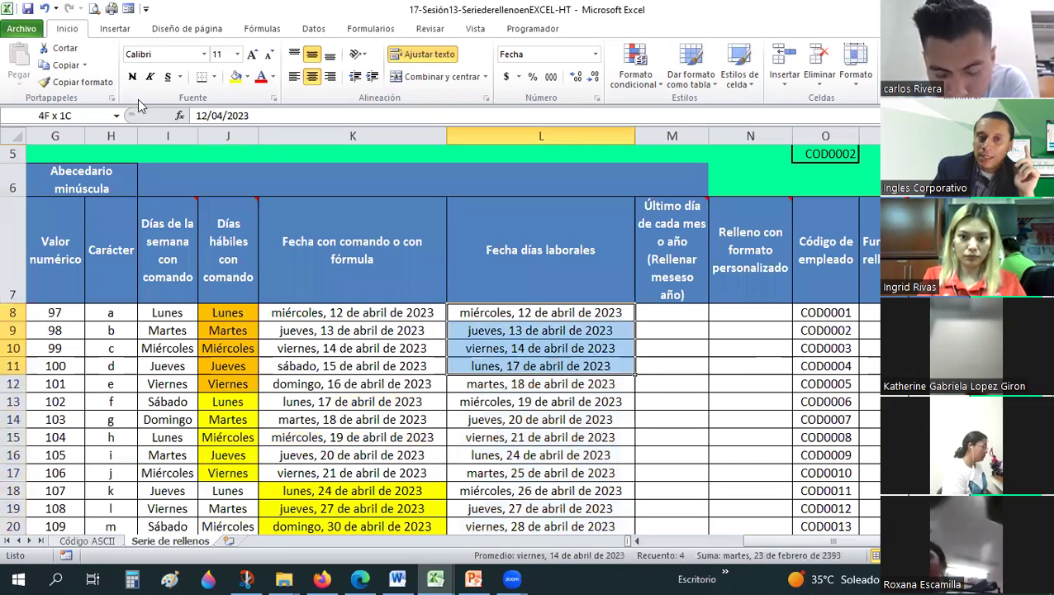
# - Shade L8:L10 yellow and L11:L15 red
pyautogui.hotkey('shift', 'Up')
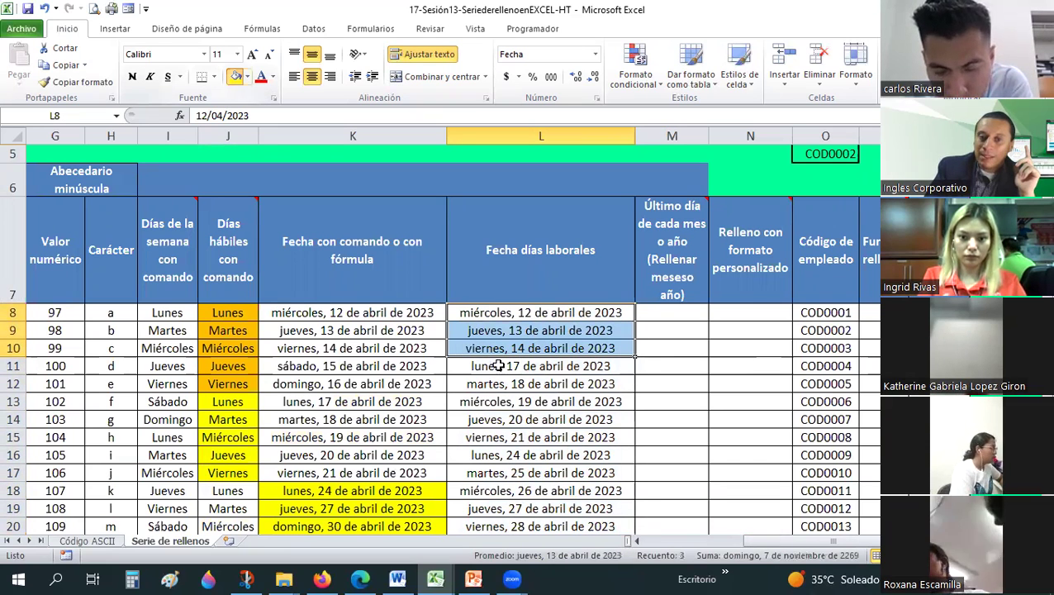
pyautogui.click(498, 366)
pyautogui.keyDown('shift'); pyautogui.click(496, 438); pyautogui.keyUp('shift')
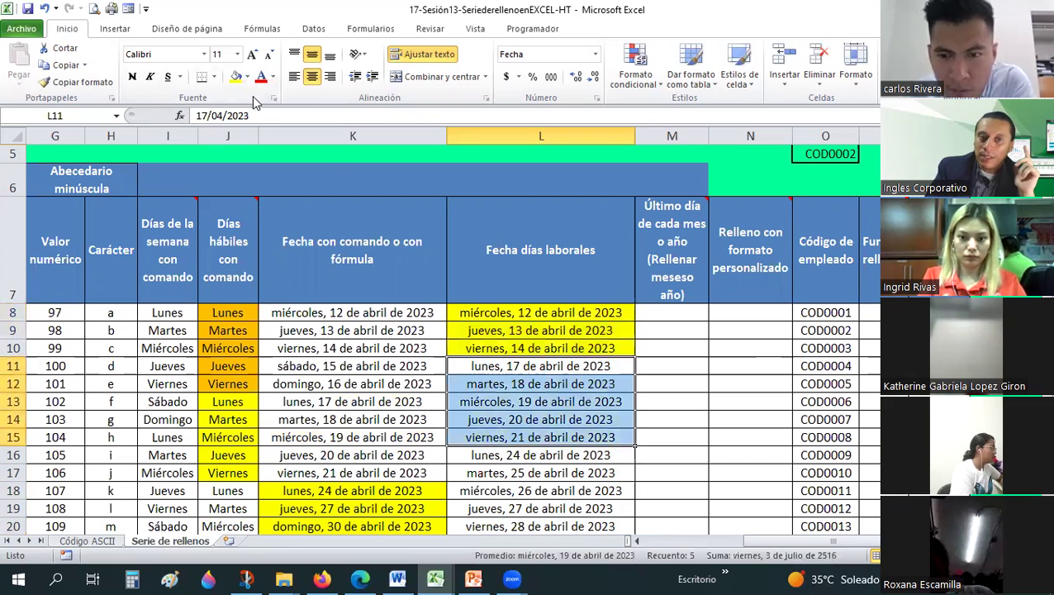
pyautogui.click(247, 76)
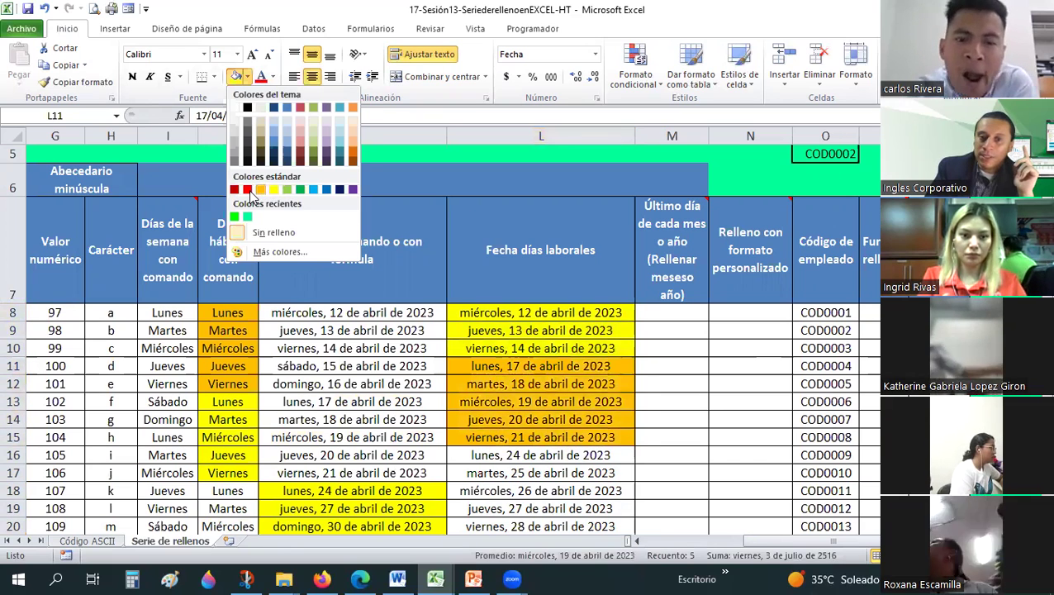
pyautogui.click(248, 190)
pyautogui.click(531, 453)
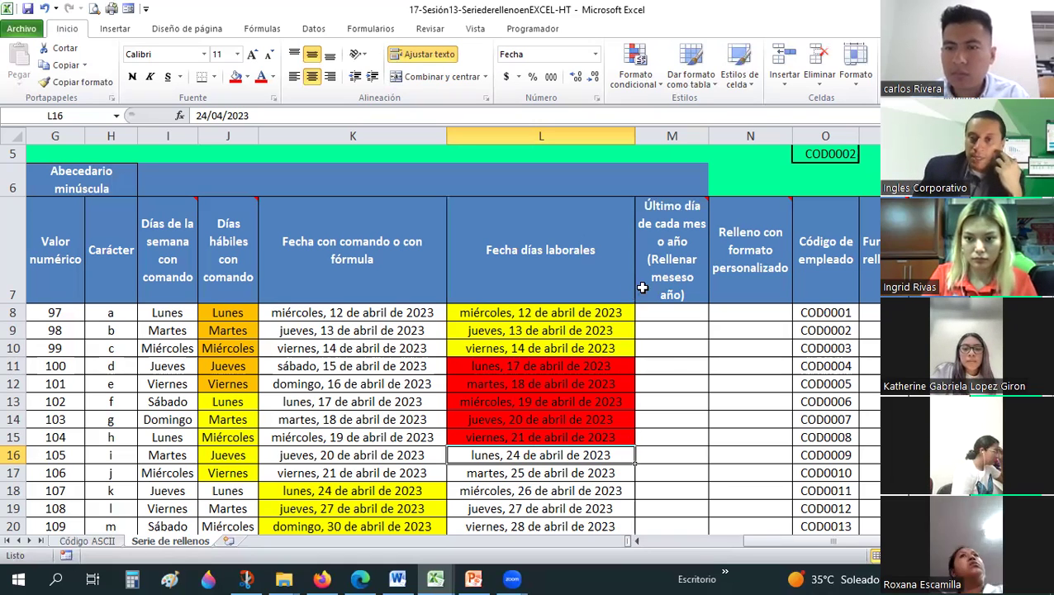
# - Check the dates in L10, L12 and L25, then switch to Firefox
pyautogui.click(580, 353)
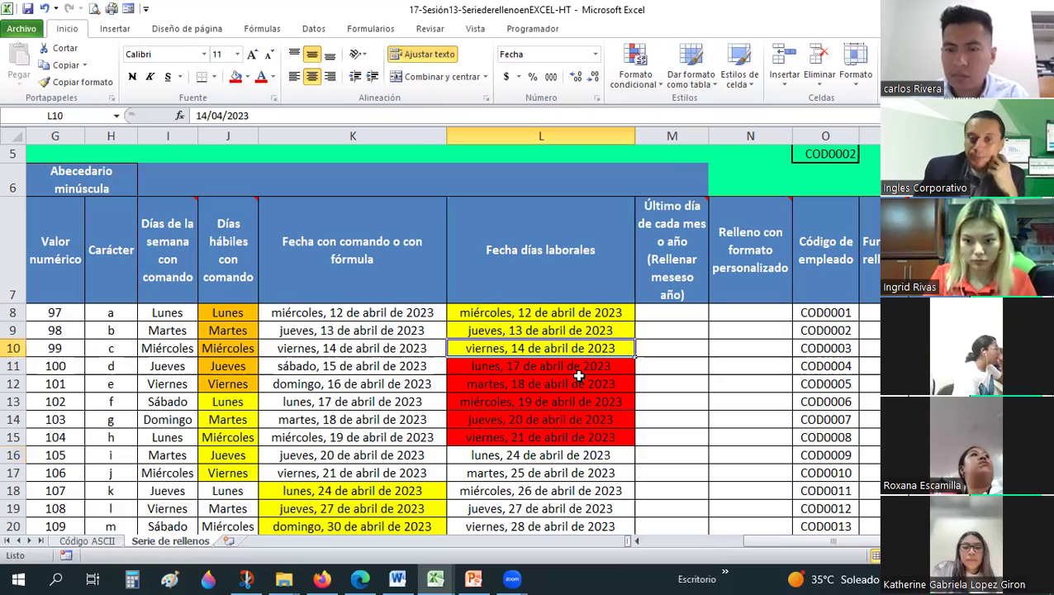
pyautogui.click(579, 376)
pyautogui.scroll(-3, 579, 376)
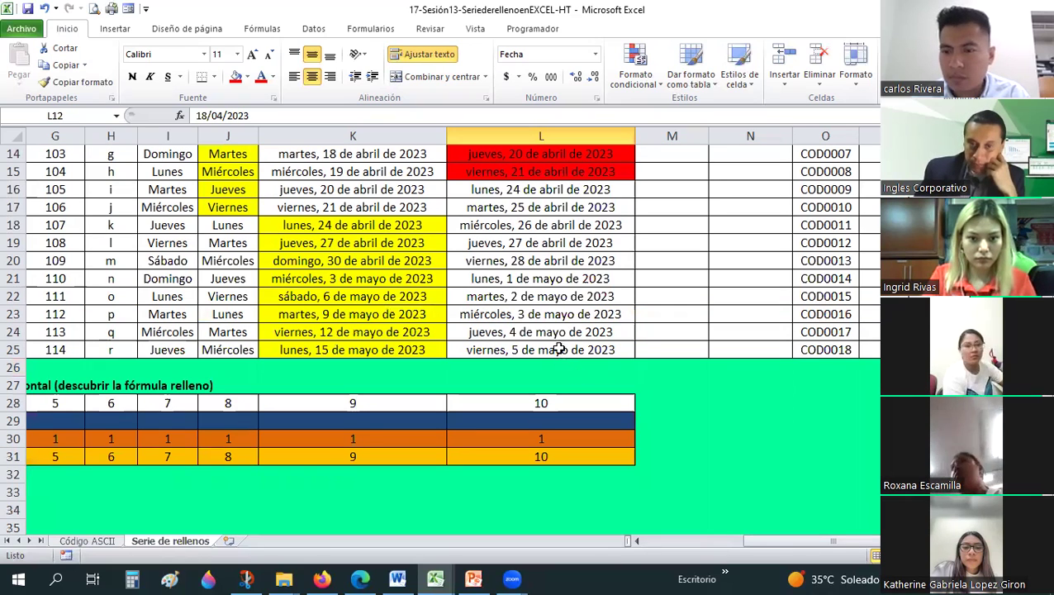
pyautogui.click(558, 343)
pyautogui.scroll(3, 558, 341)
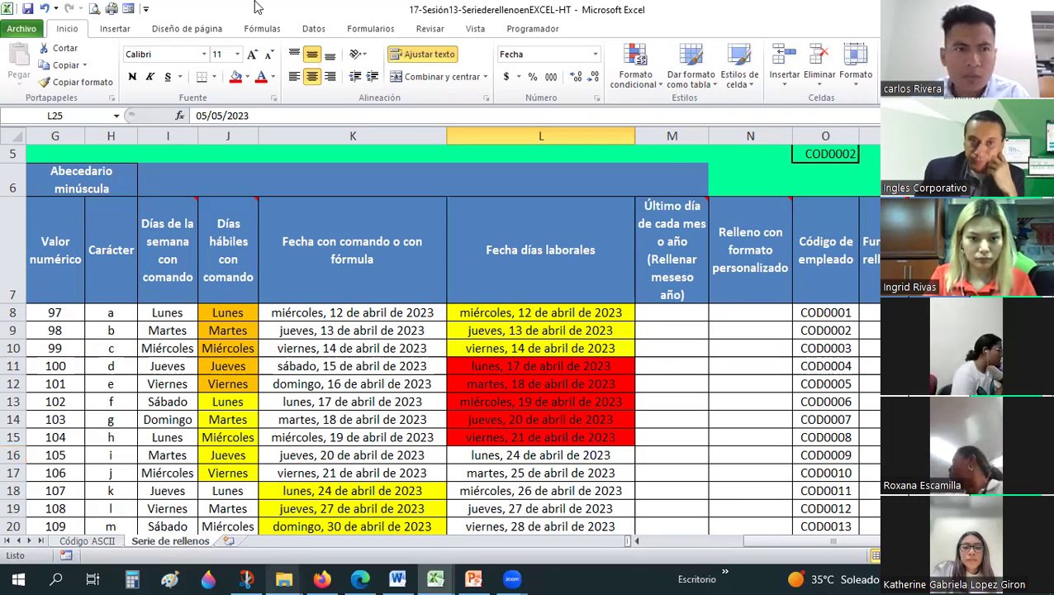
pyautogui.hotkey('alt', 'Tab')
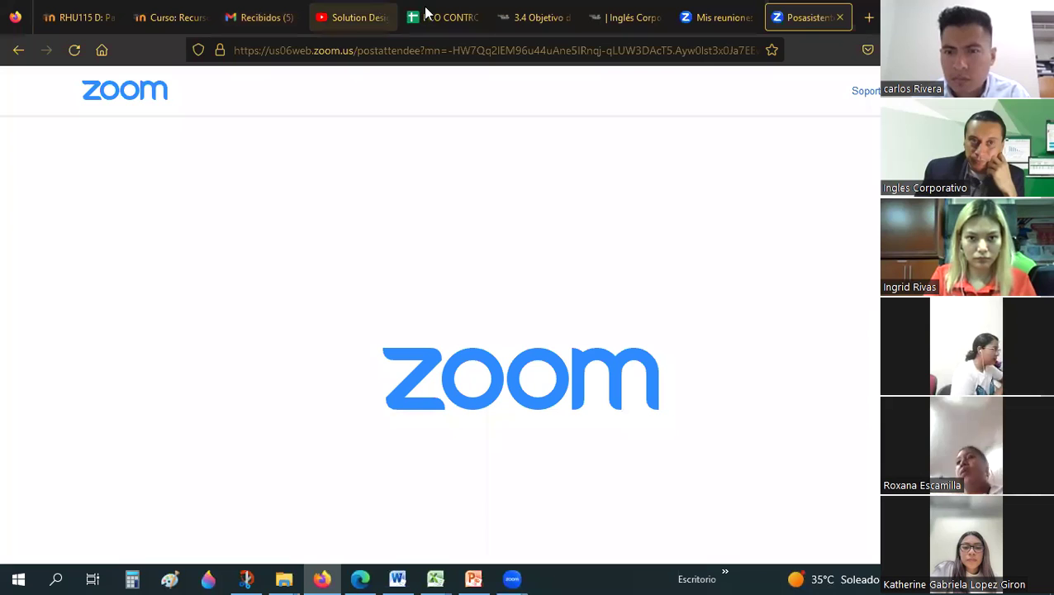
# - In the attendance spreadsheet, go to cell BI2 under MIERCOLES 12
pyautogui.click(427, 15)
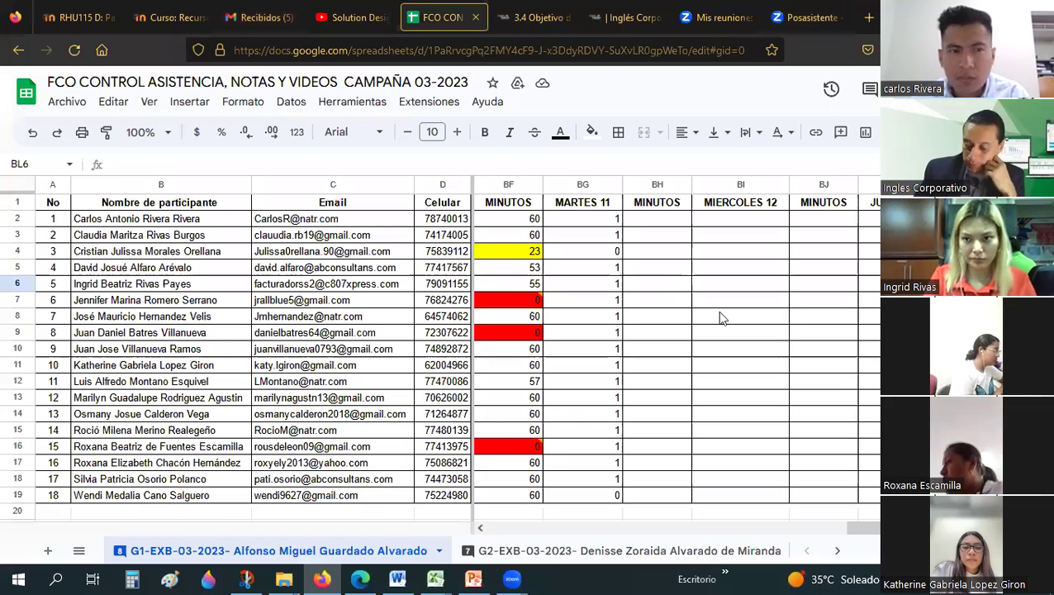
pyautogui.click(721, 318)
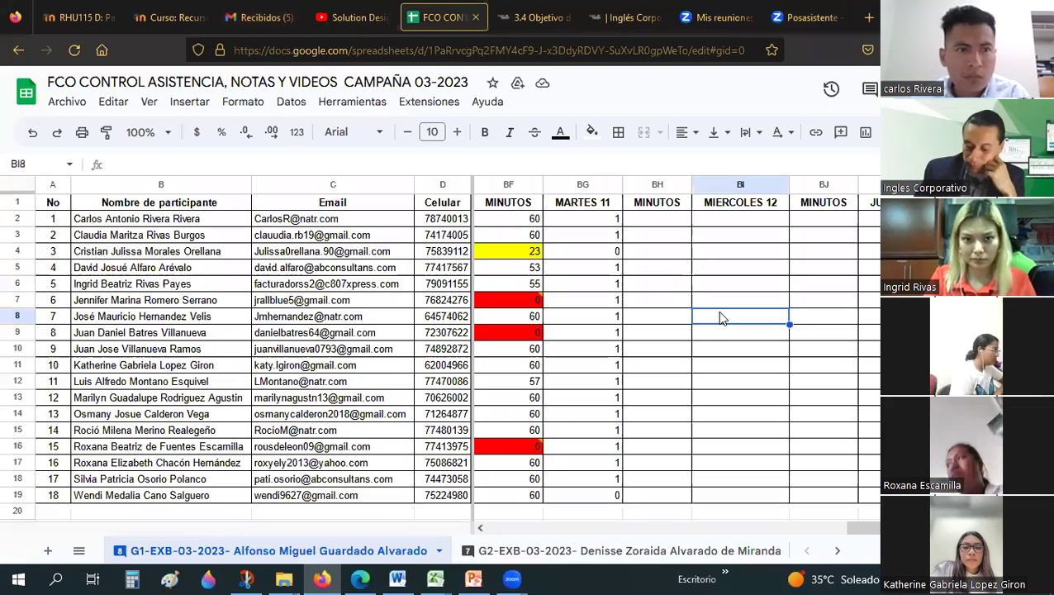
pyautogui.click(659, 219)
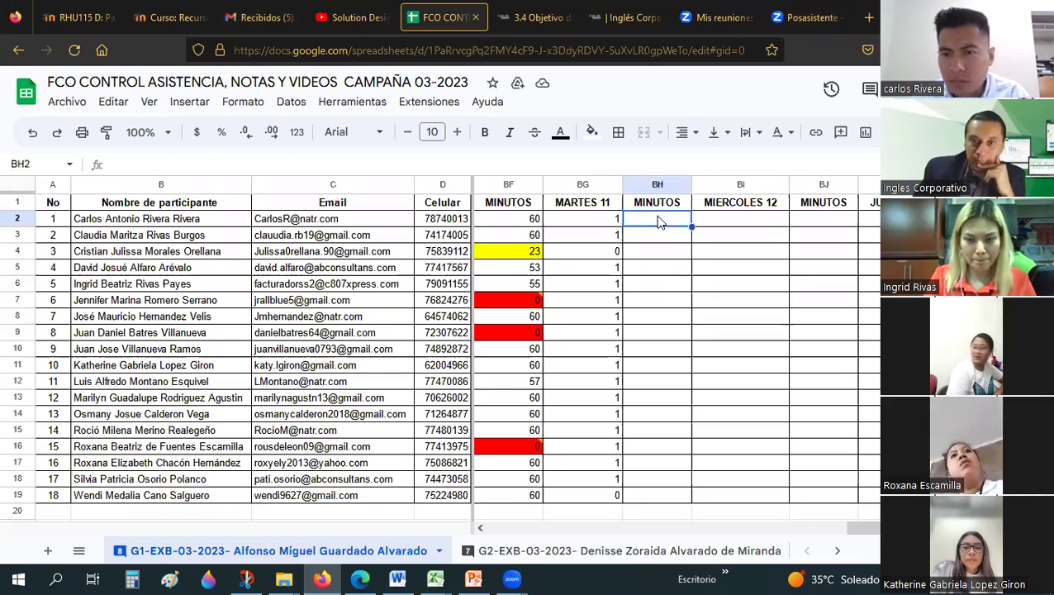
pyautogui.click(740, 219)
pyautogui.press('Delete')
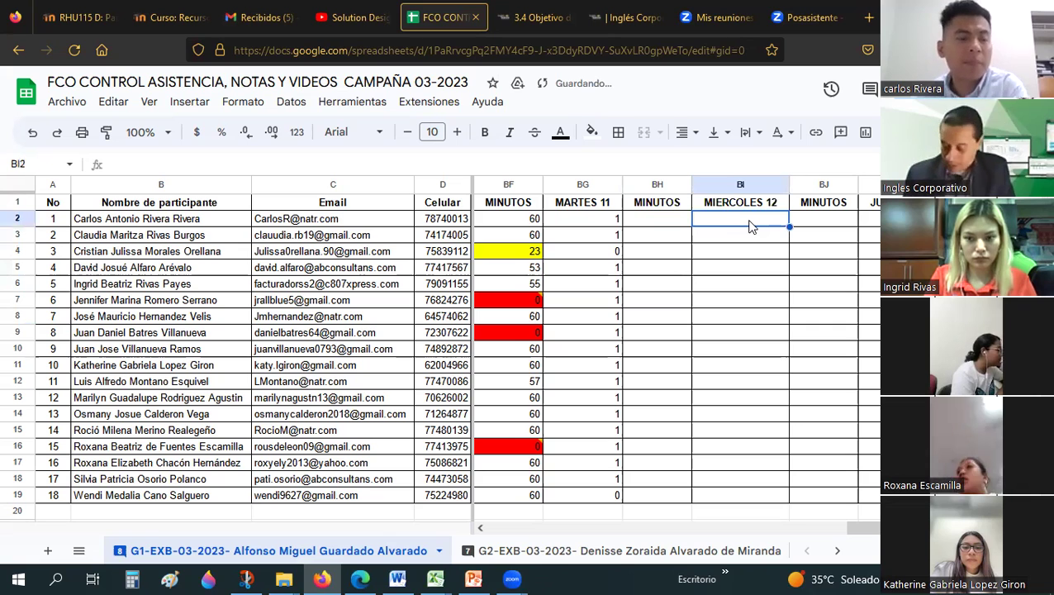
# - Enter attendance values 1, 1, 1 and 0 down column BI
pyautogui.write('1')
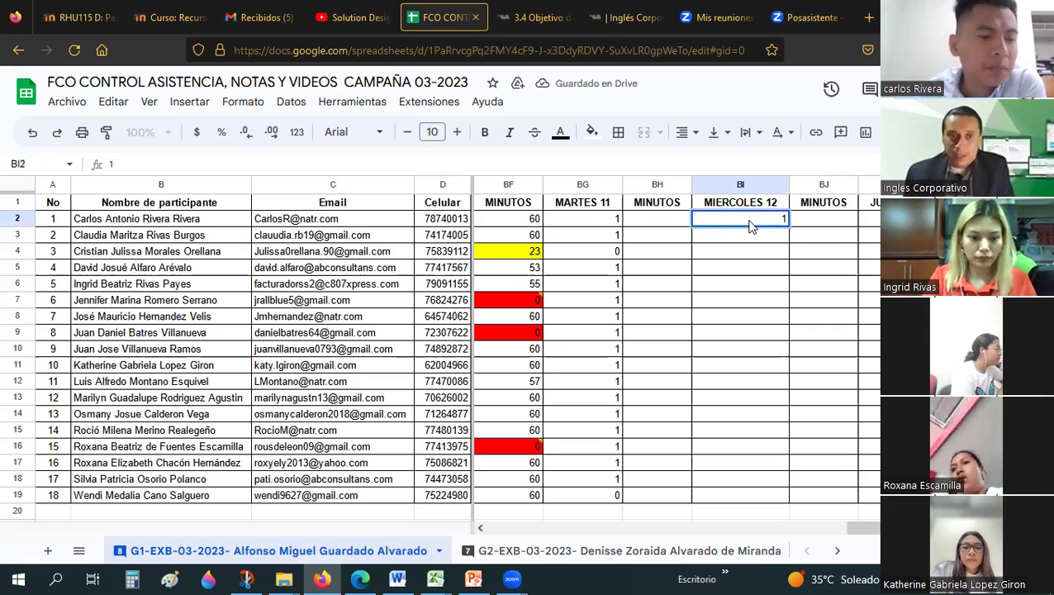
pyautogui.press('Return')
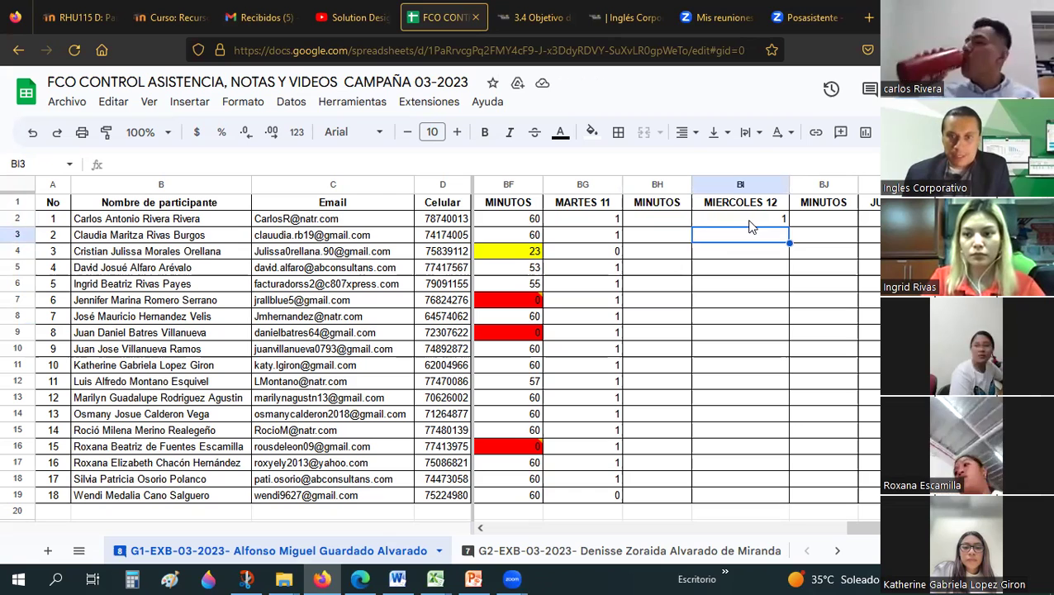
pyautogui.write('1')
pyautogui.press('Return')
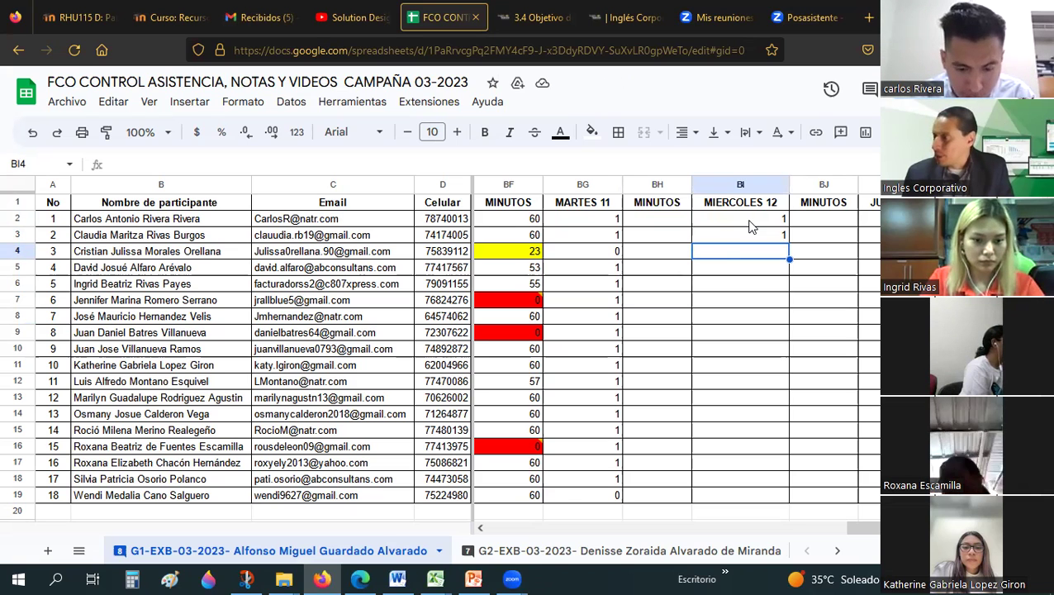
pyautogui.write('0')
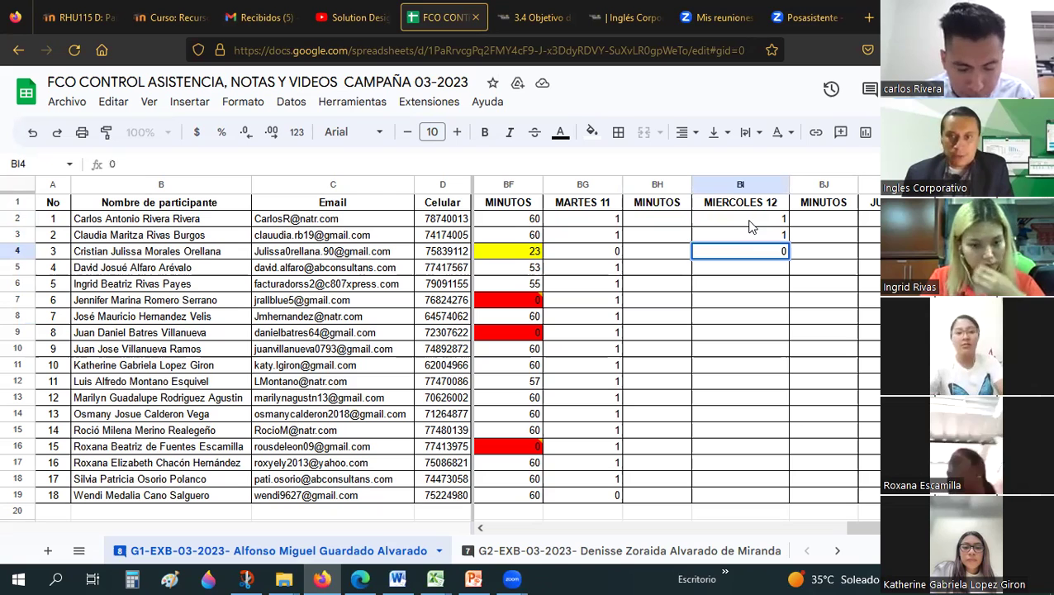
pyautogui.press('BackSpace')
pyautogui.write('1')
pyautogui.press('Return')
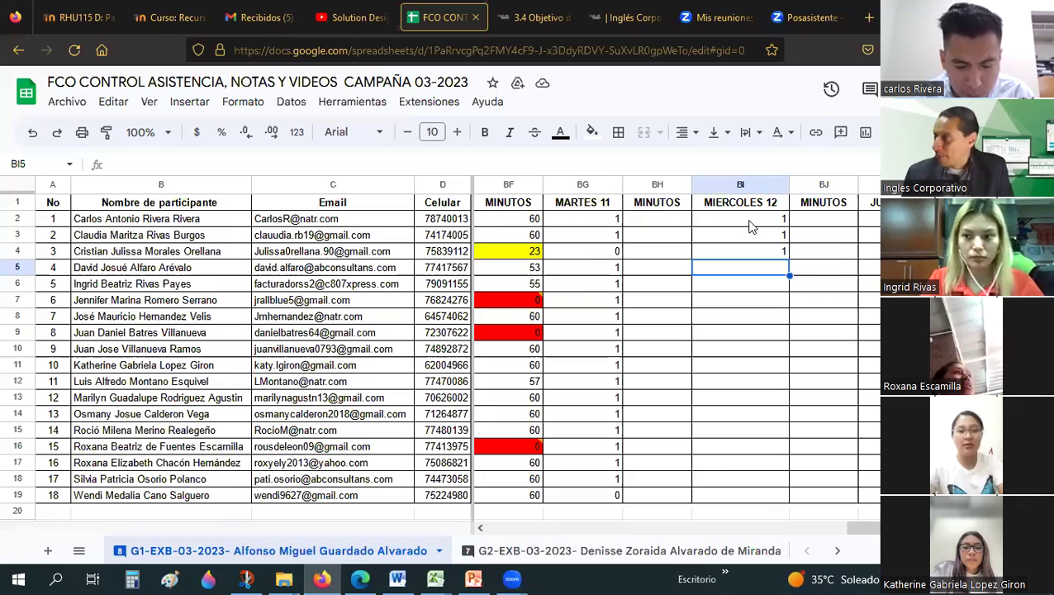
pyautogui.write('0')
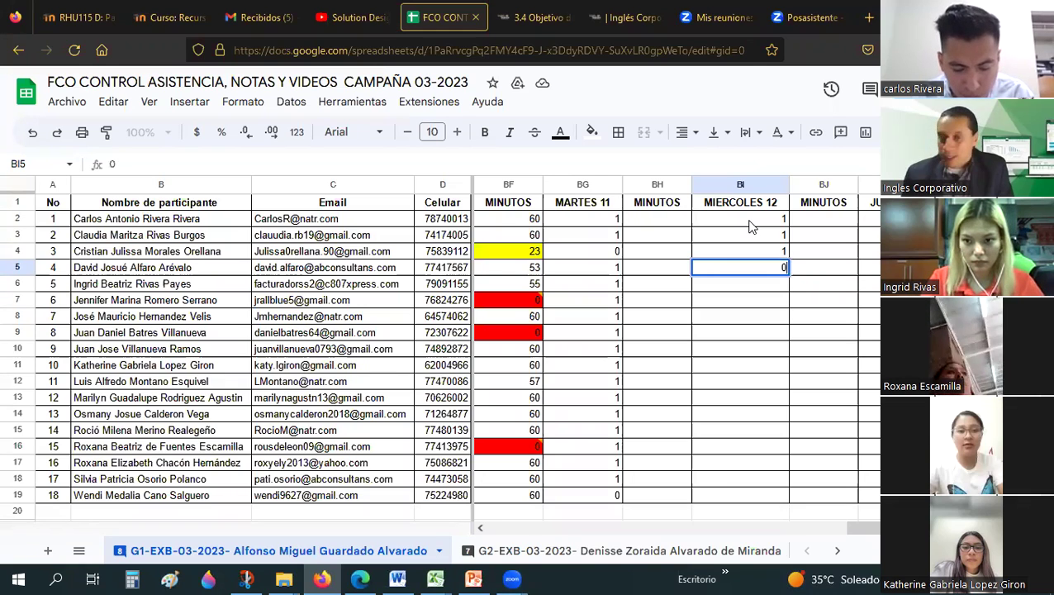
pyautogui.press('Return')
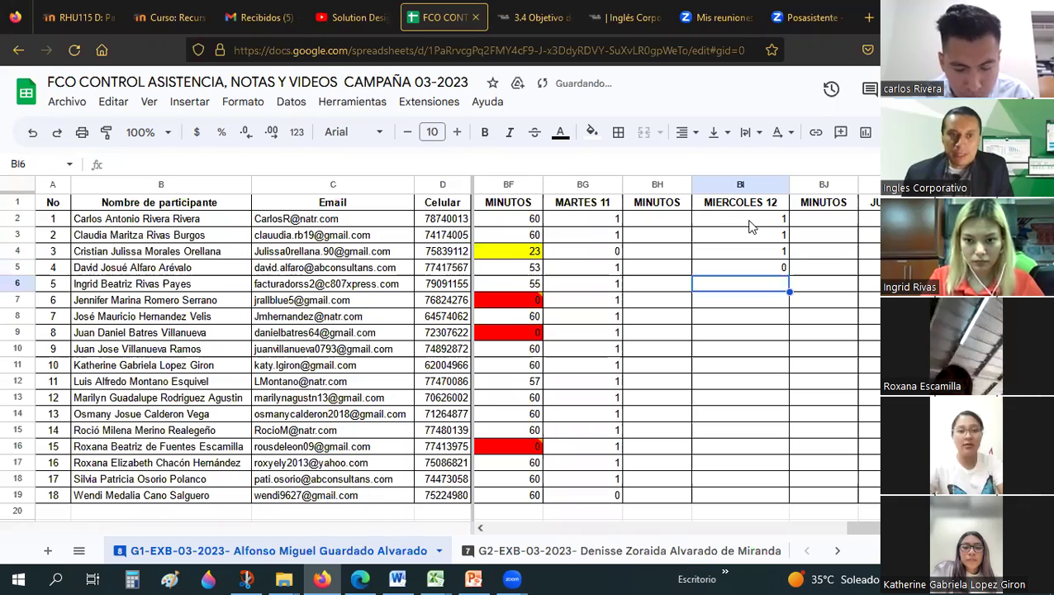
# - Record 1 in MIERCOLES 12 for participants up to 11, correcting one mistyped 0 to 1
pyautogui.write('1')
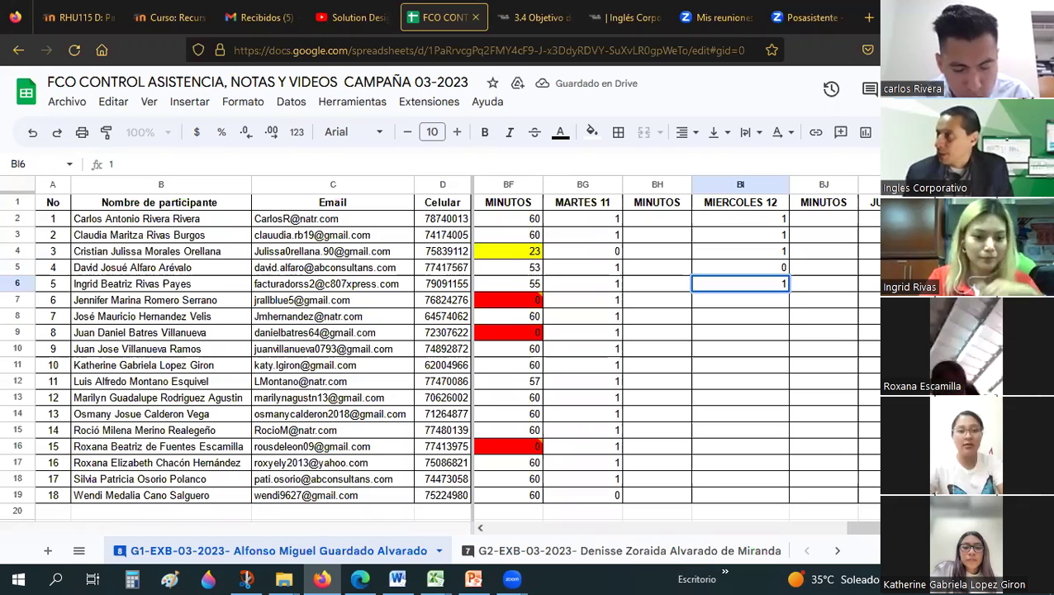
pyautogui.press('Return')
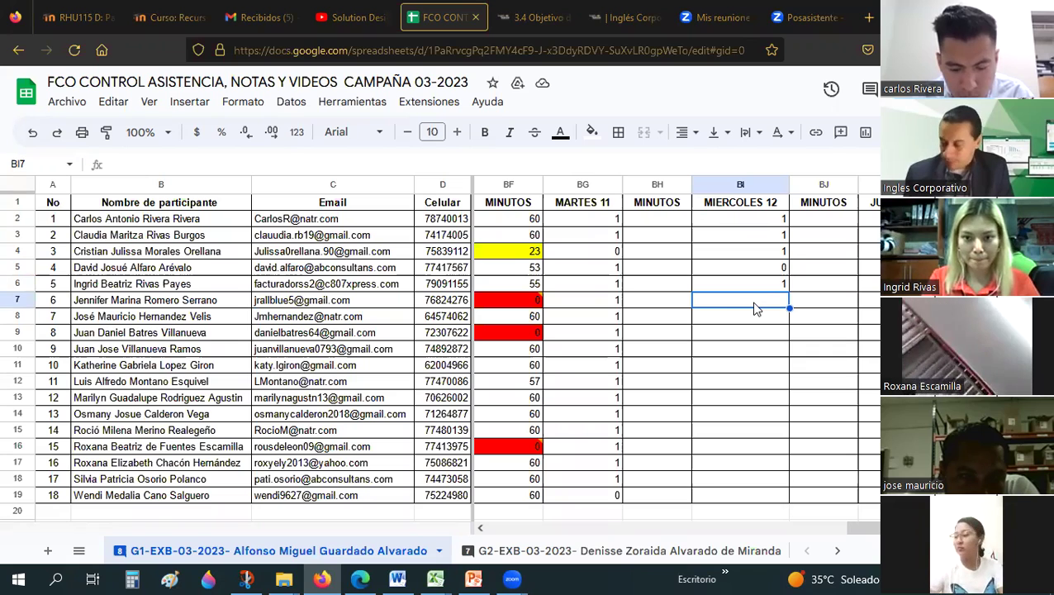
pyautogui.write('1')
pyautogui.press('Return')
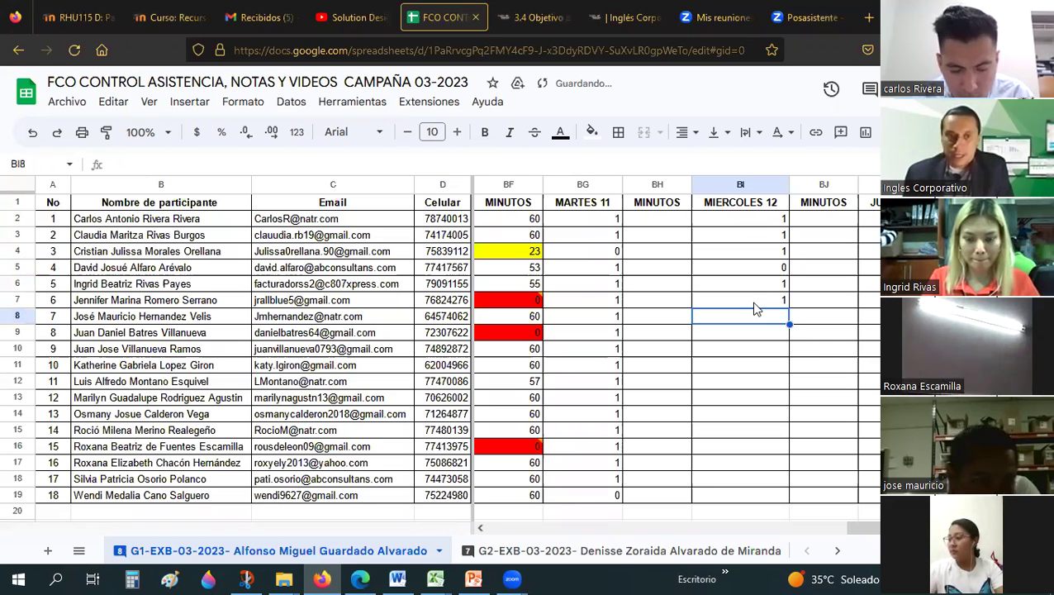
pyautogui.write('1')
pyautogui.press('Return')
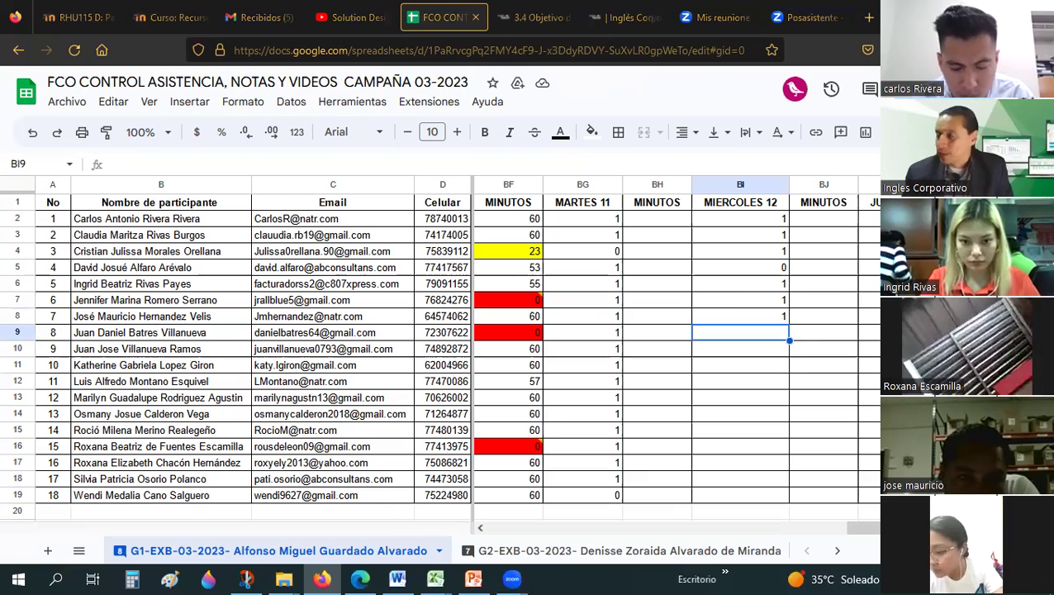
pyautogui.write('1')
pyautogui.press('Return')
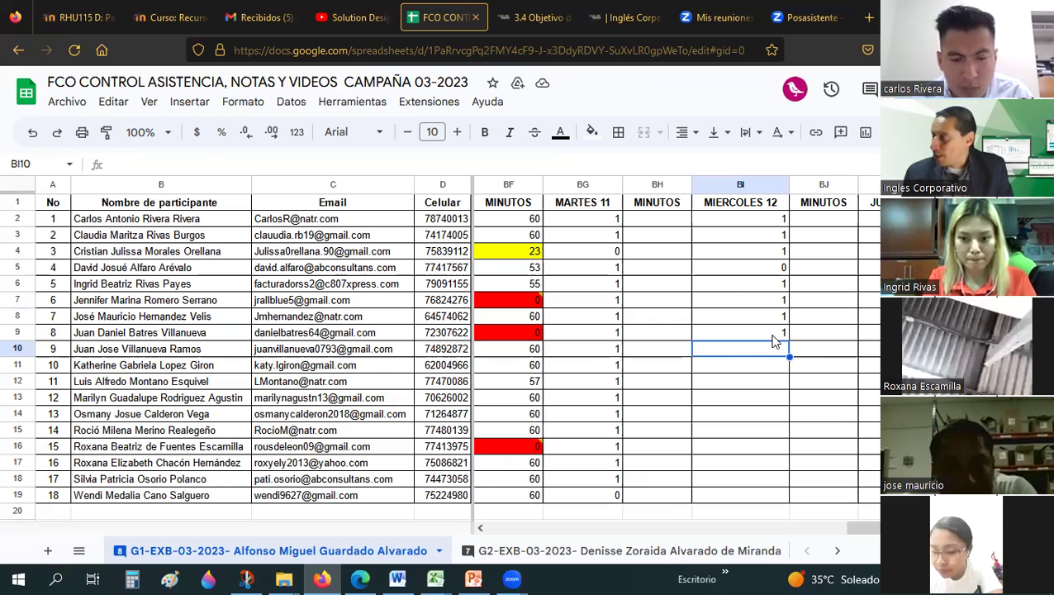
pyautogui.write('0')
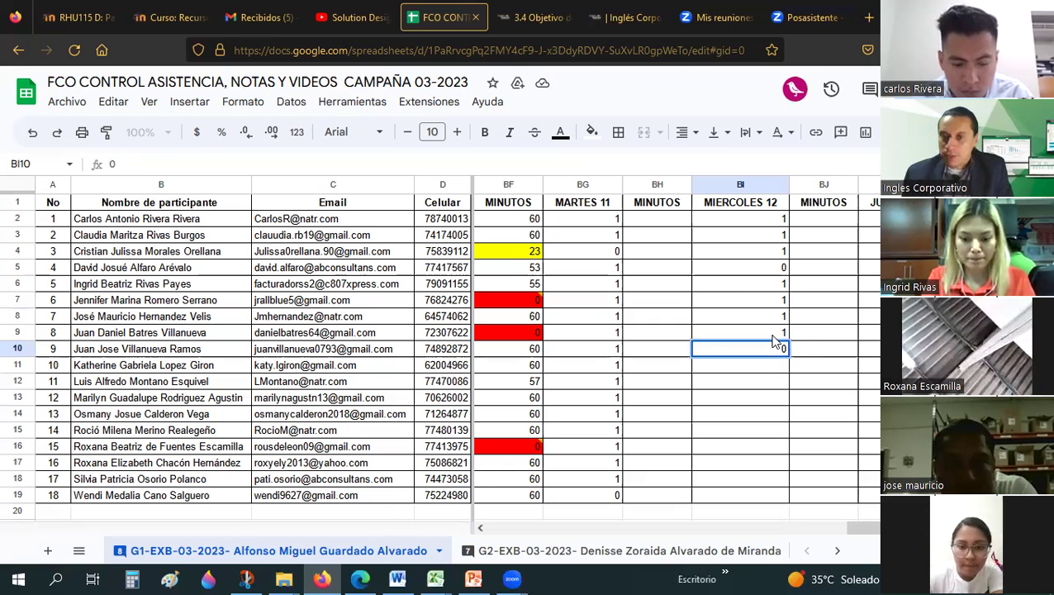
pyautogui.press('BackSpace')
pyautogui.write('1')
pyautogui.press('Return')
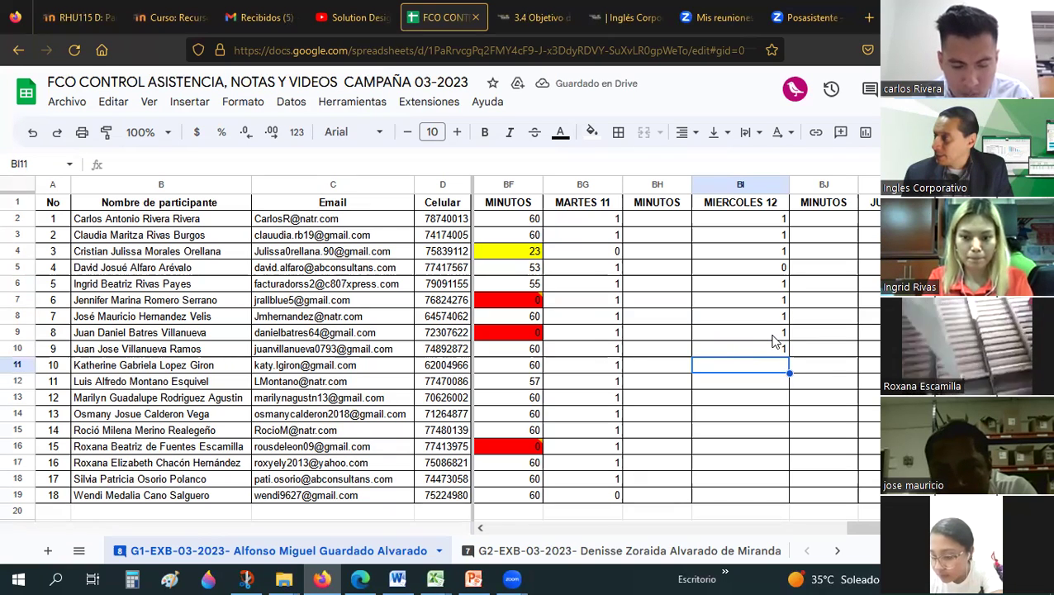
pyautogui.write('1')
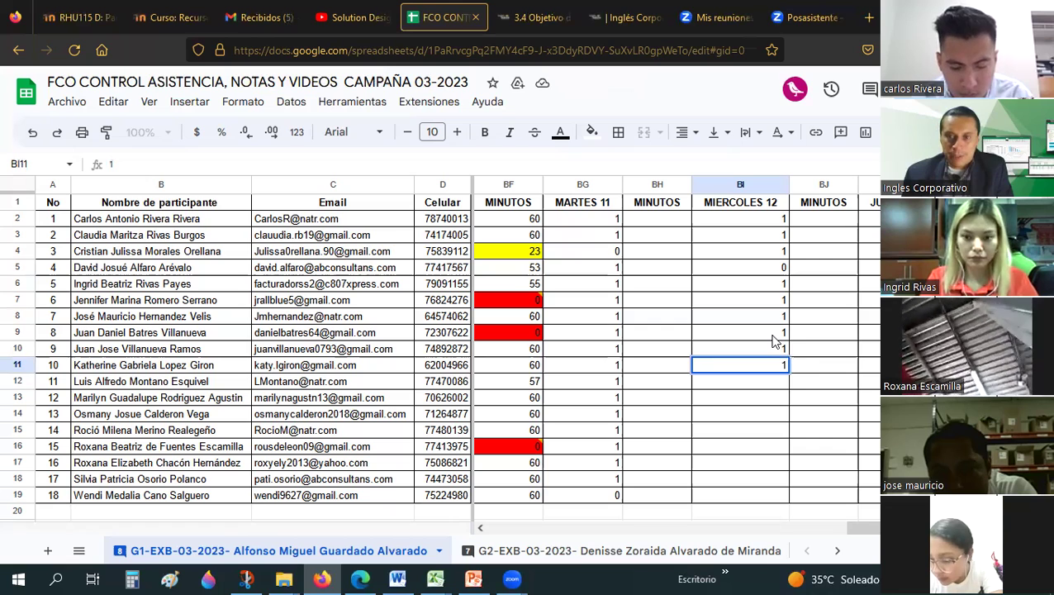
pyautogui.press('Return')
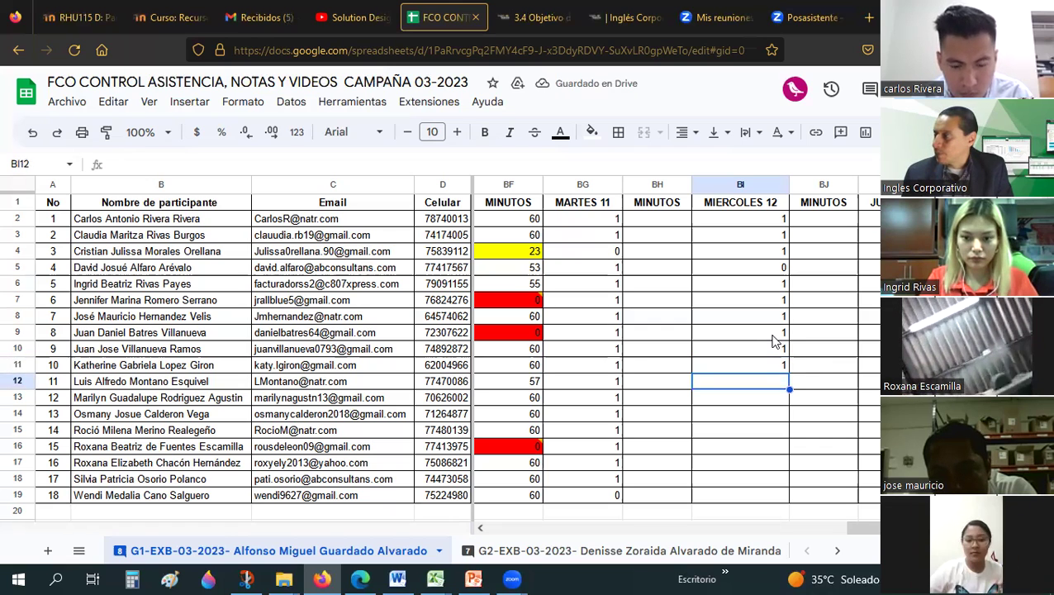
pyautogui.write('1')
pyautogui.press('Return')
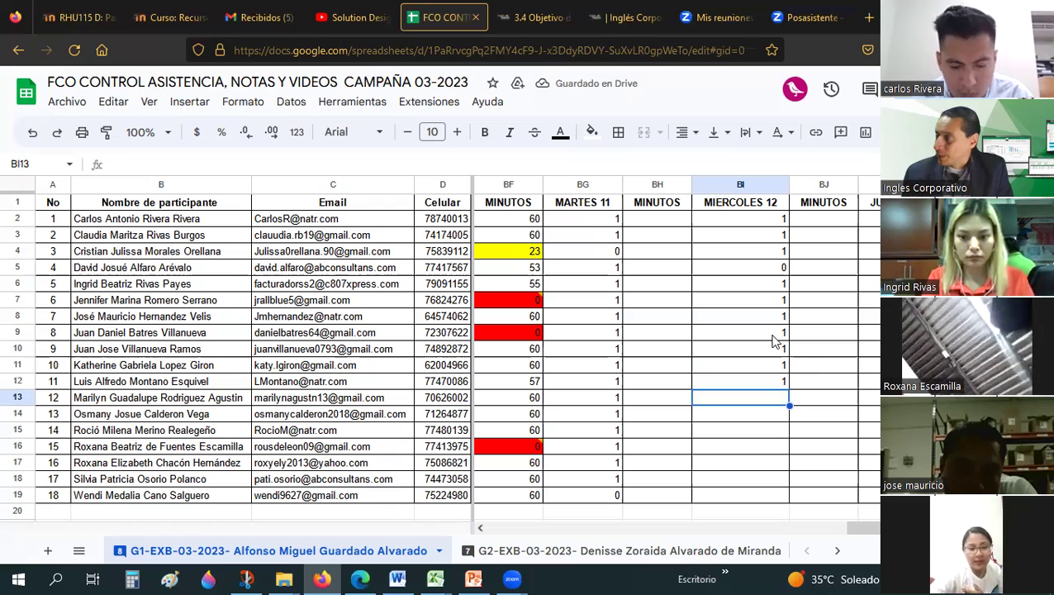
# - Record 1 for participants 12–18 except a 0 for participant 17, ending back on the last row
pyautogui.write('1')
pyautogui.press('Return')
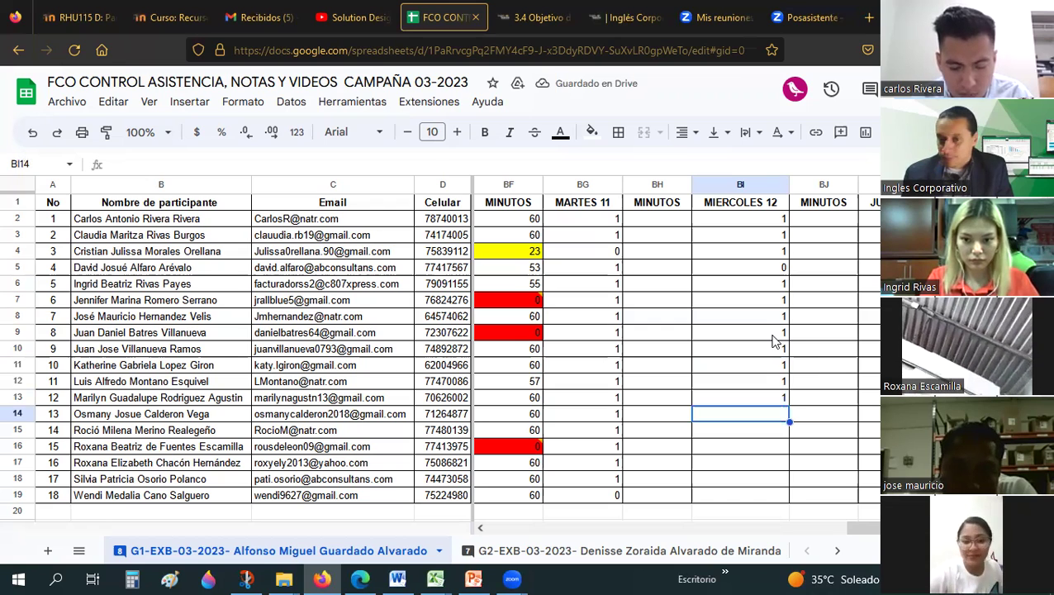
pyautogui.write('1')
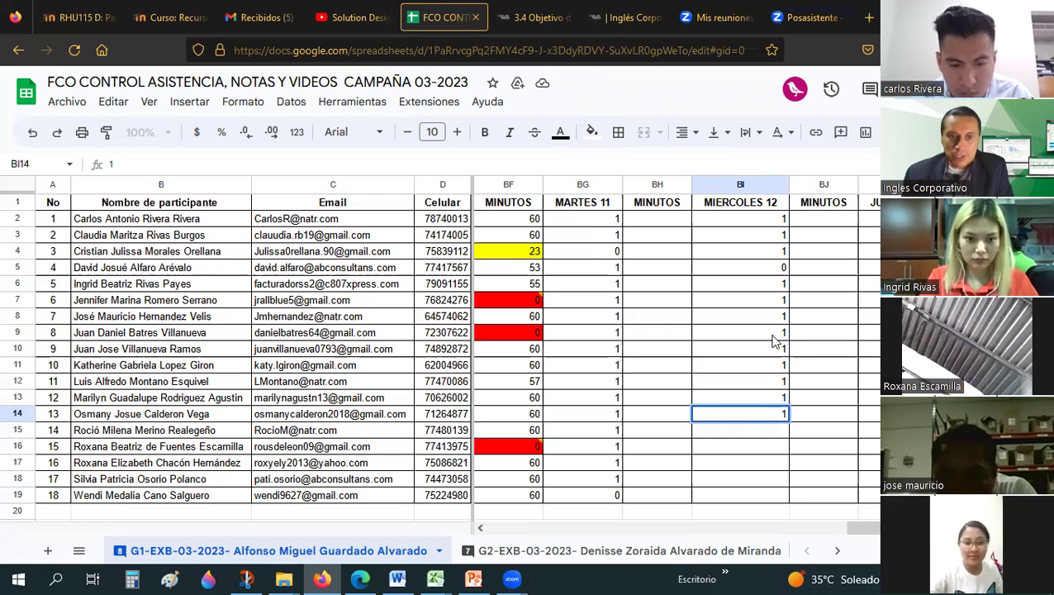
pyautogui.press('Return')
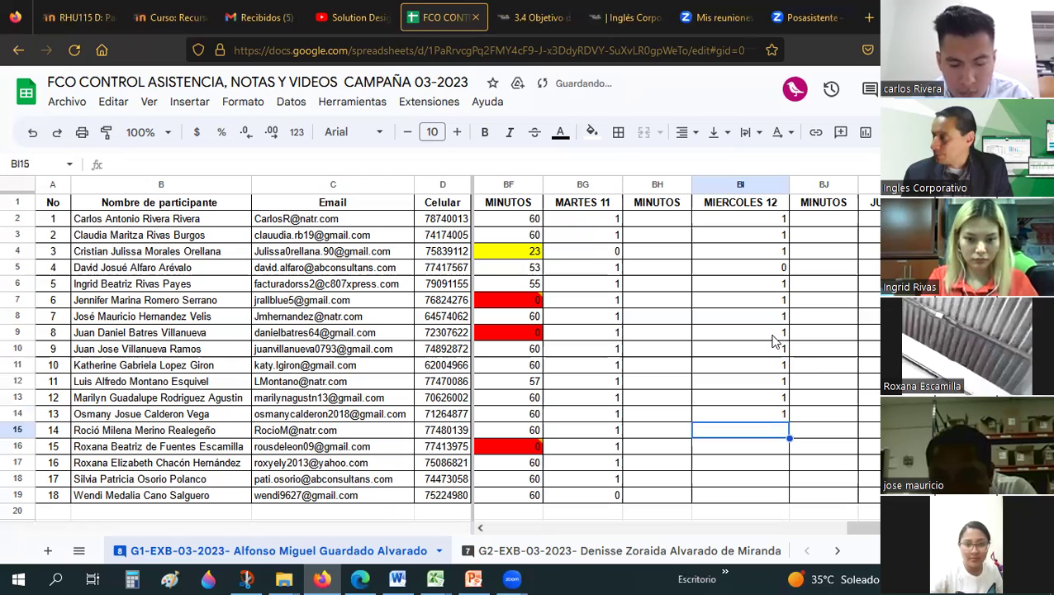
pyautogui.write('1')
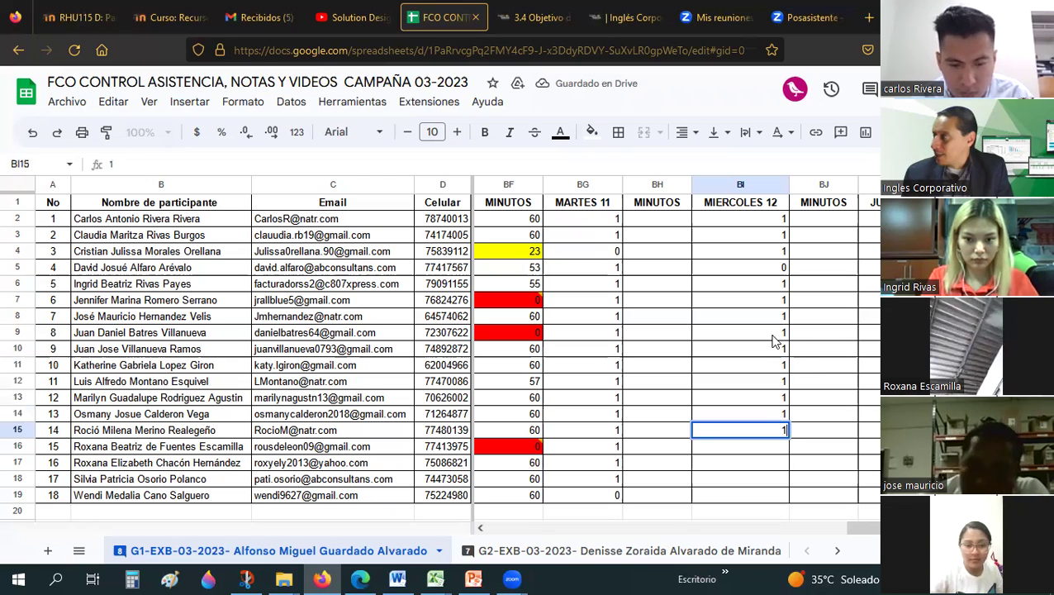
pyautogui.press('Return')
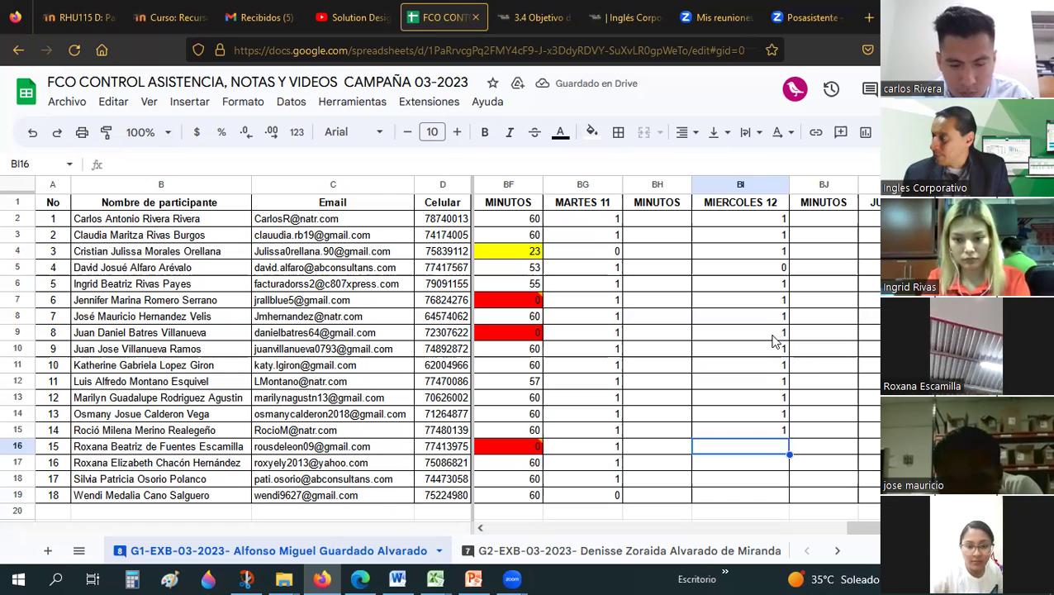
pyautogui.write('1')
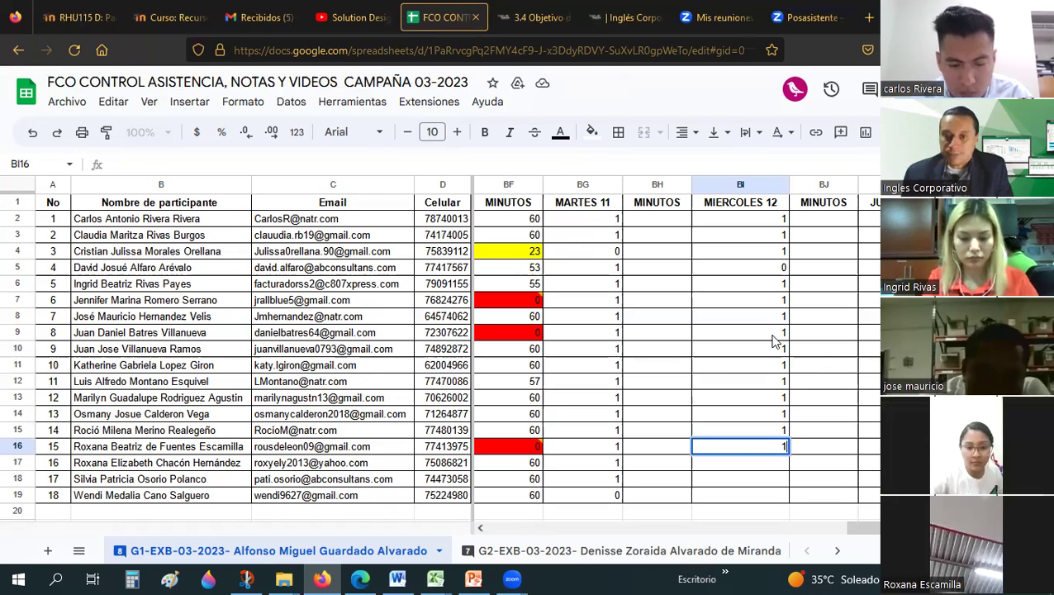
pyautogui.press('Return')
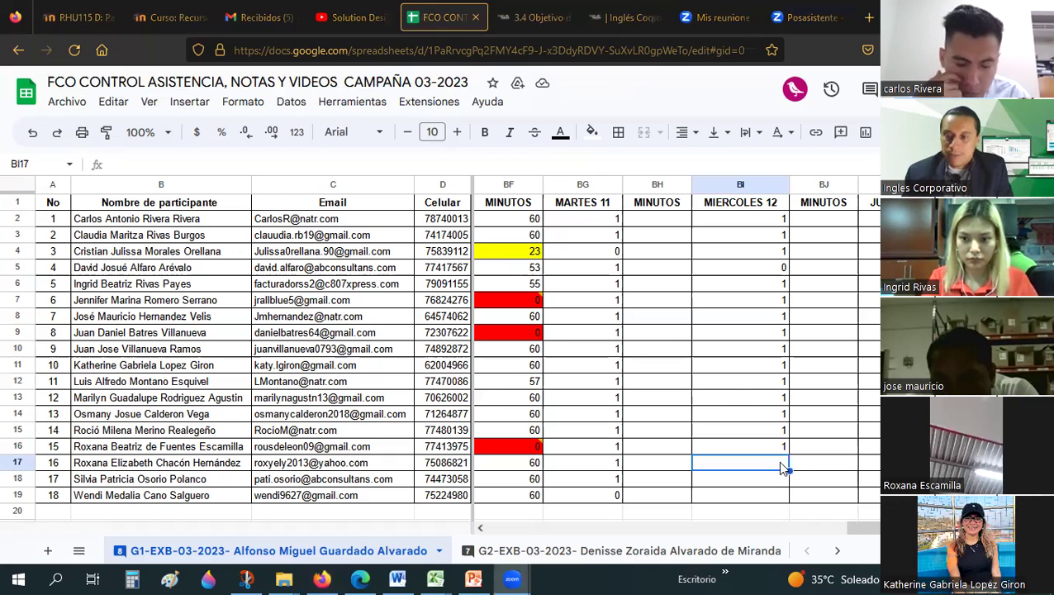
pyautogui.click(777, 461)
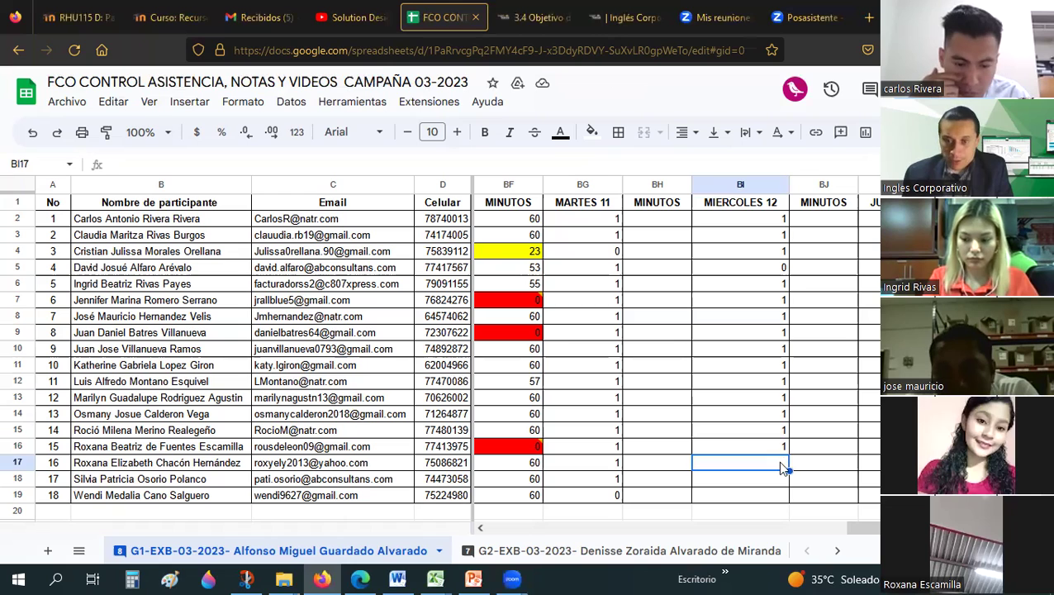
pyautogui.write('1')
pyautogui.press('Return')
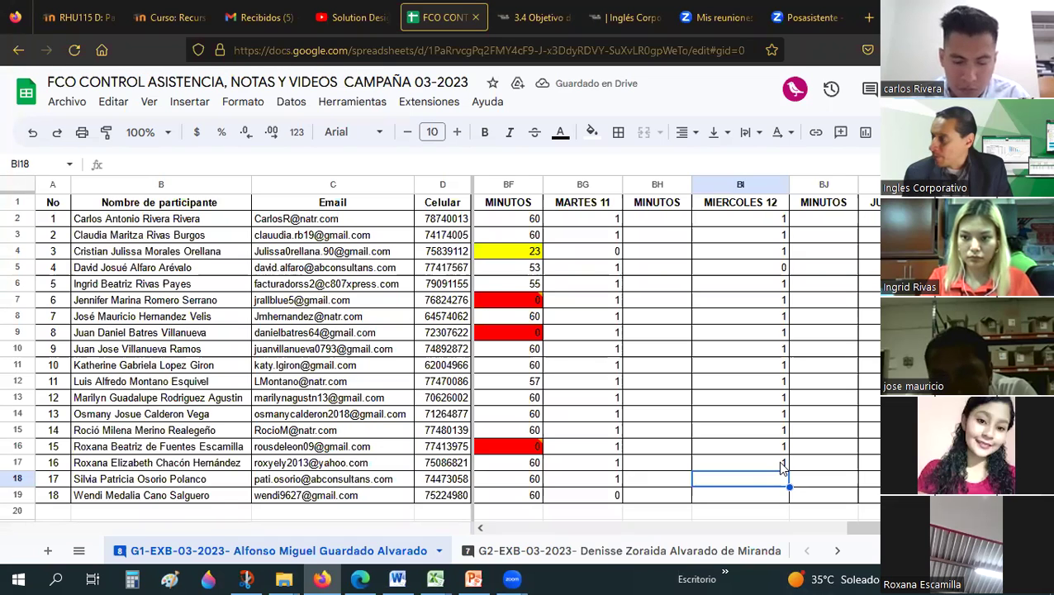
pyautogui.write('0')
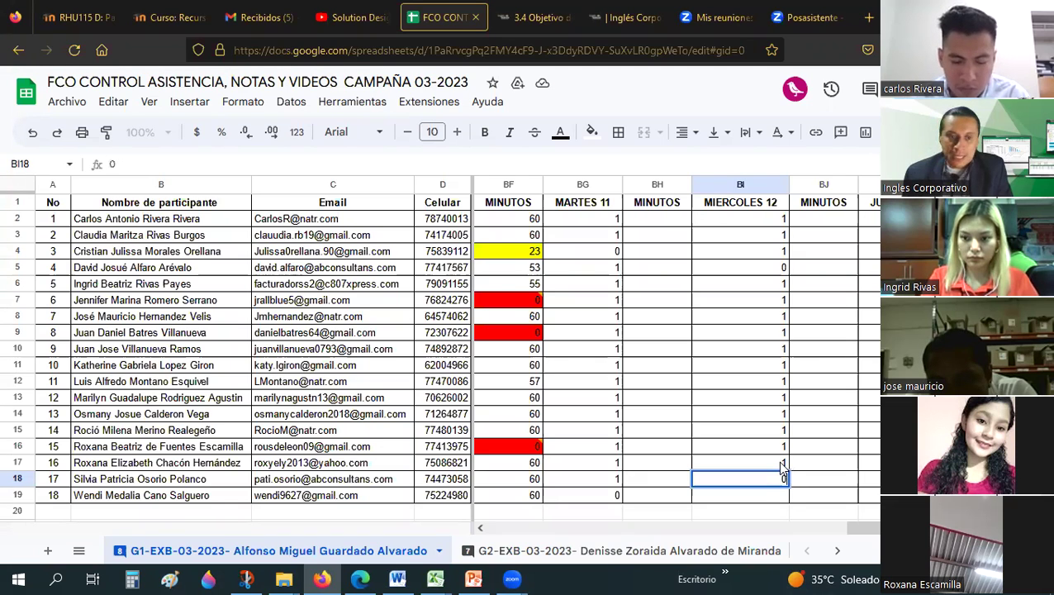
pyautogui.press('Return')
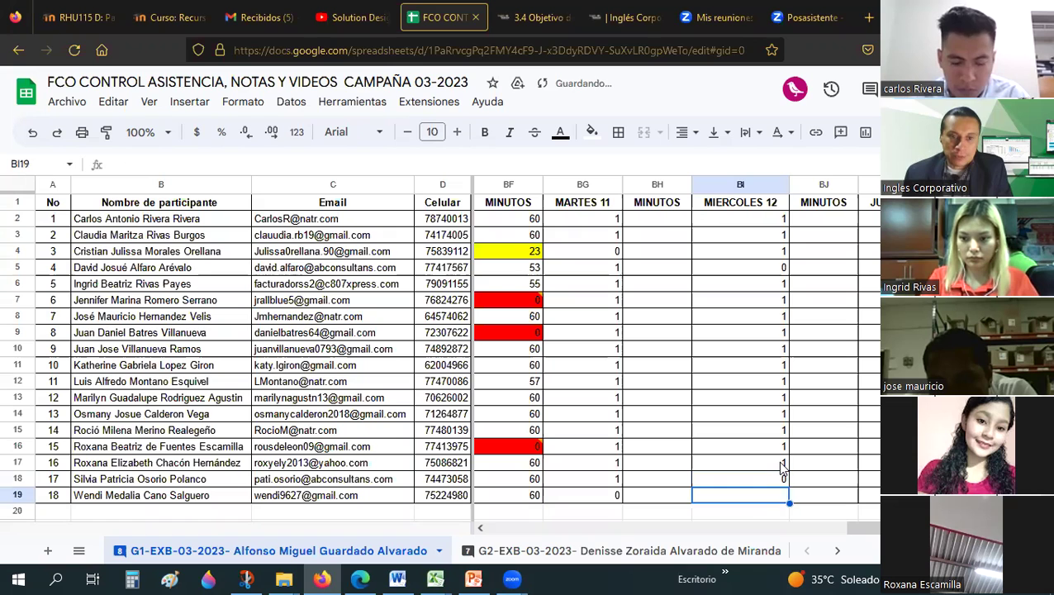
pyautogui.write('1')
pyautogui.press('Return')
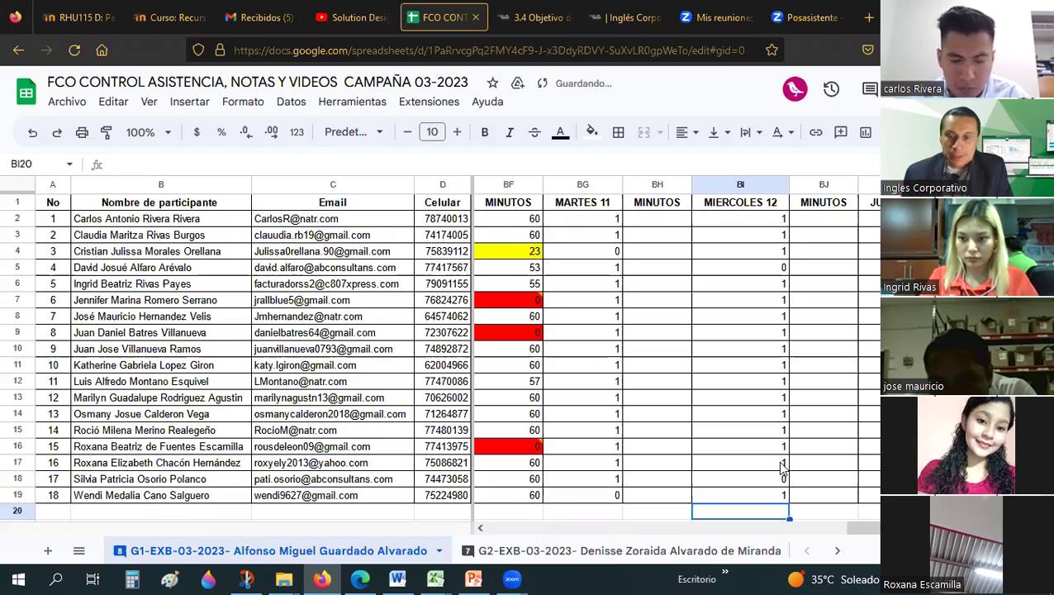
pyautogui.press('Up')
# - Scan row 19's earlier attendance and CURSO/Empresa columns, then switch to the Inglés Corporativo gradebook
pyautogui.press('Left')
pyautogui.press('Left')
pyautogui.press('Left')
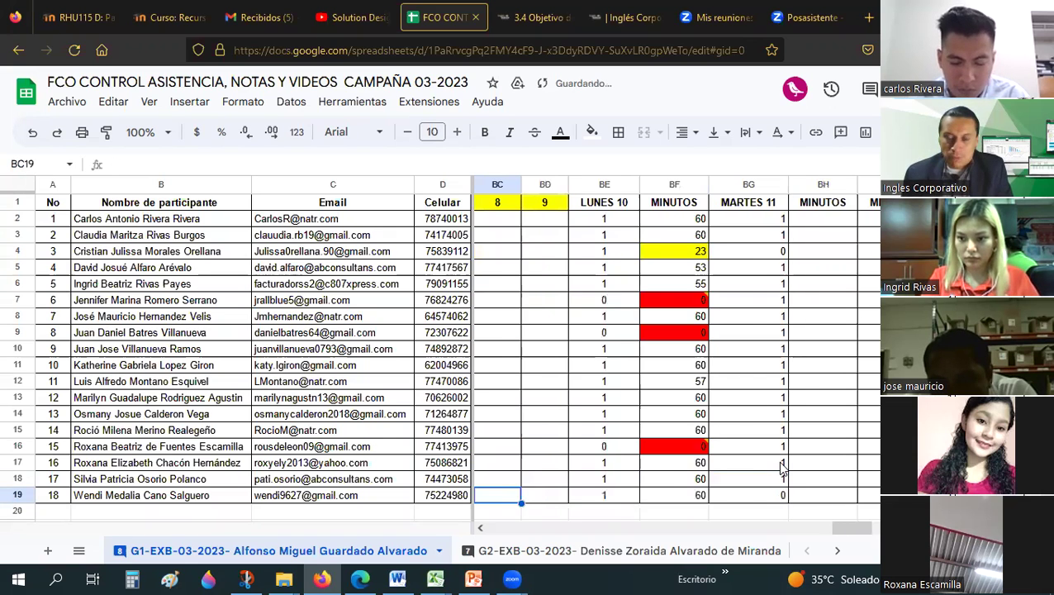
pyautogui.press('Left')
pyautogui.press('Left')
pyautogui.press('Left')
pyautogui.press('Left')
pyautogui.press('Left')
pyautogui.press('Left')
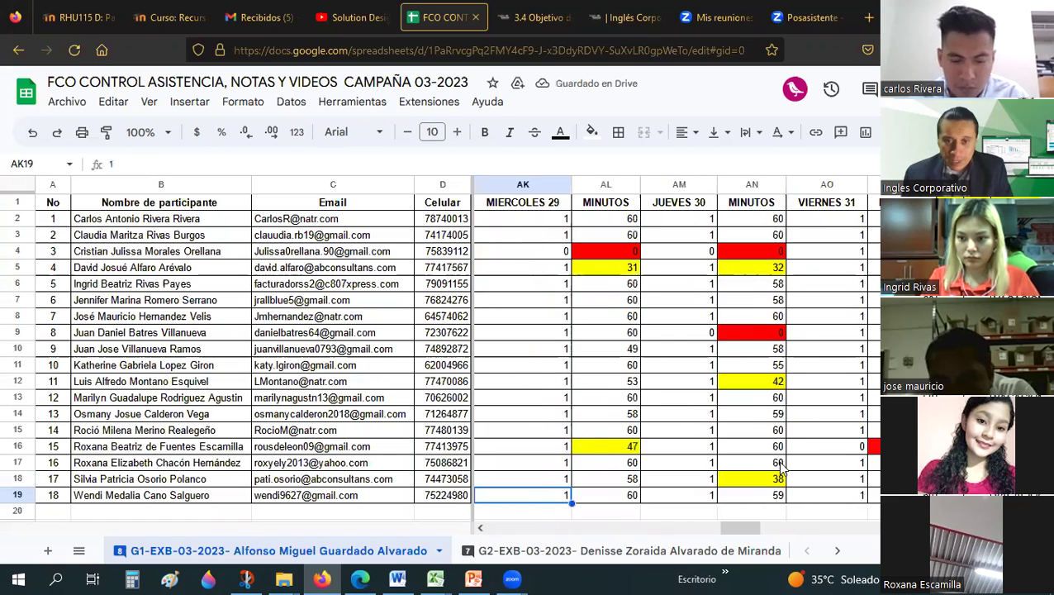
pyautogui.press('Left')
pyautogui.press('Left')
pyautogui.press('Left')
pyautogui.press('Left')
pyautogui.press('Left')
pyautogui.press('Left')
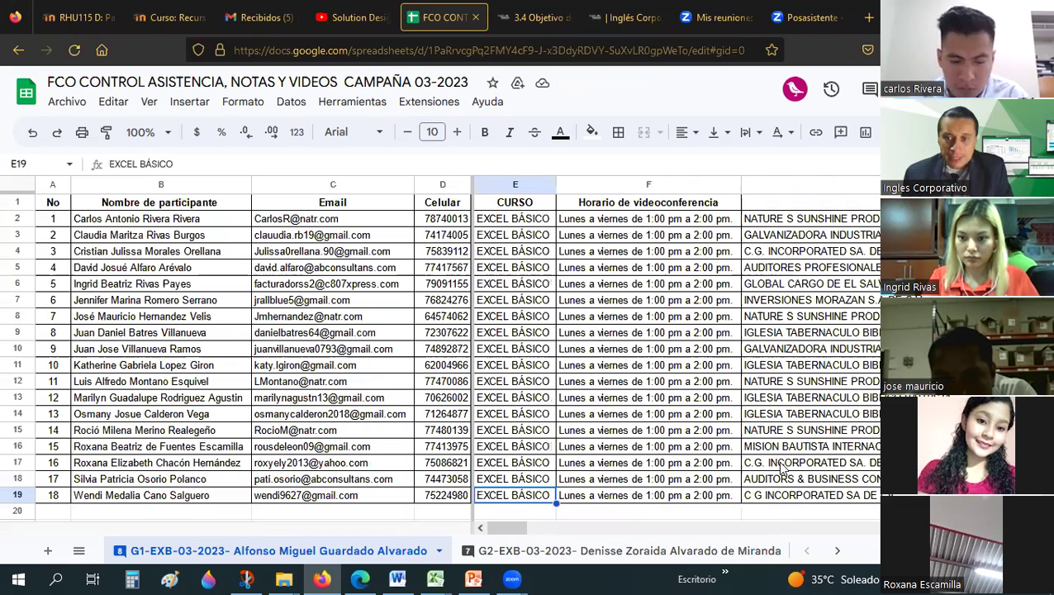
pyautogui.press('Left')
pyautogui.press('Left')
pyautogui.press('Right')
pyautogui.press('Right')
pyautogui.press('Right')
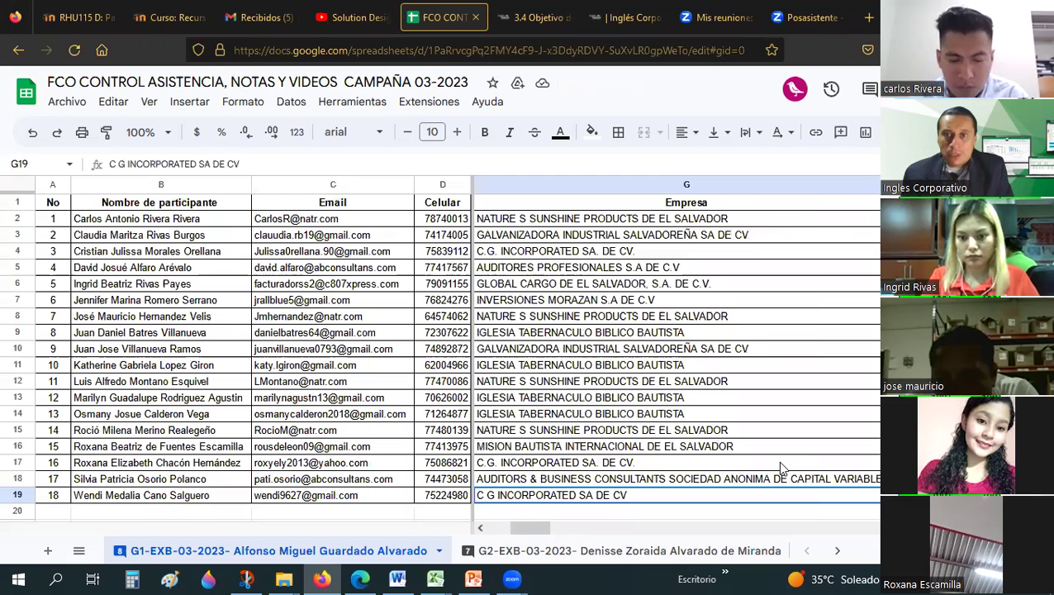
pyautogui.press('Right')
pyautogui.press('Right')
pyautogui.press('Right')
pyautogui.press('Right')
pyautogui.press('Right')
pyautogui.press('Right')
pyautogui.press('Right')
pyautogui.press('Right')
pyautogui.press('Right')
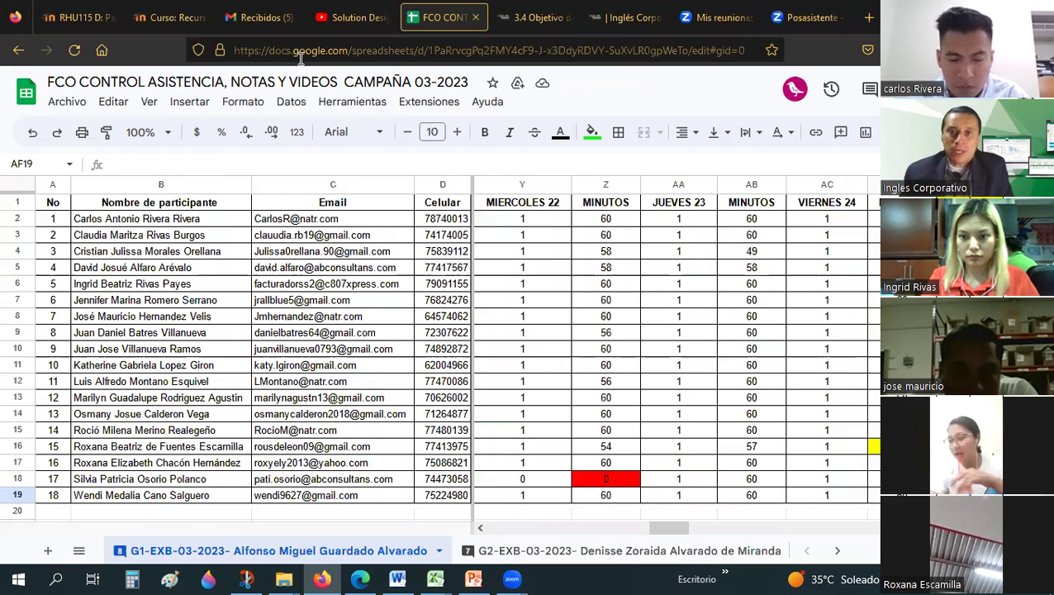
pyautogui.hotkey('ctrl', 'Tab')
pyautogui.hotkey('ctrl', 'Tab')
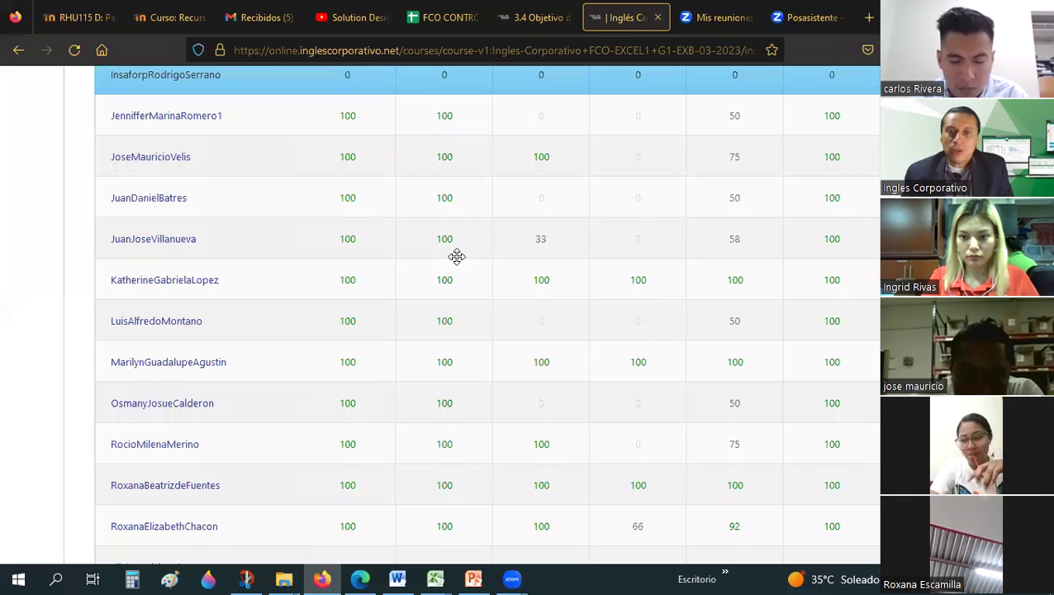
pyautogui.scroll(3, 457, 256)
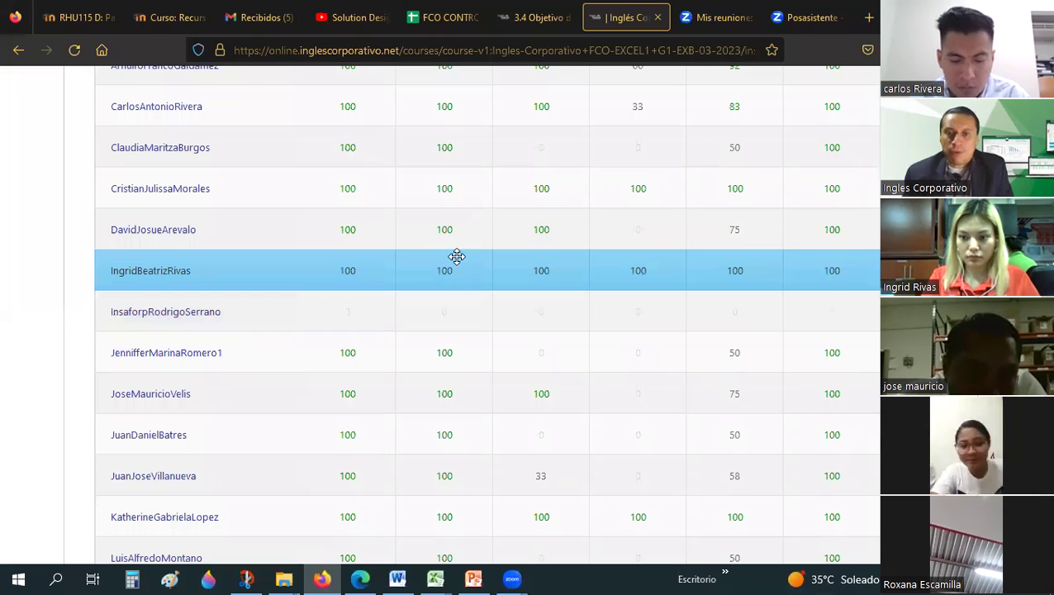
pyautogui.scroll(2, 457, 257)
pyautogui.scroll(1, 574, 290)
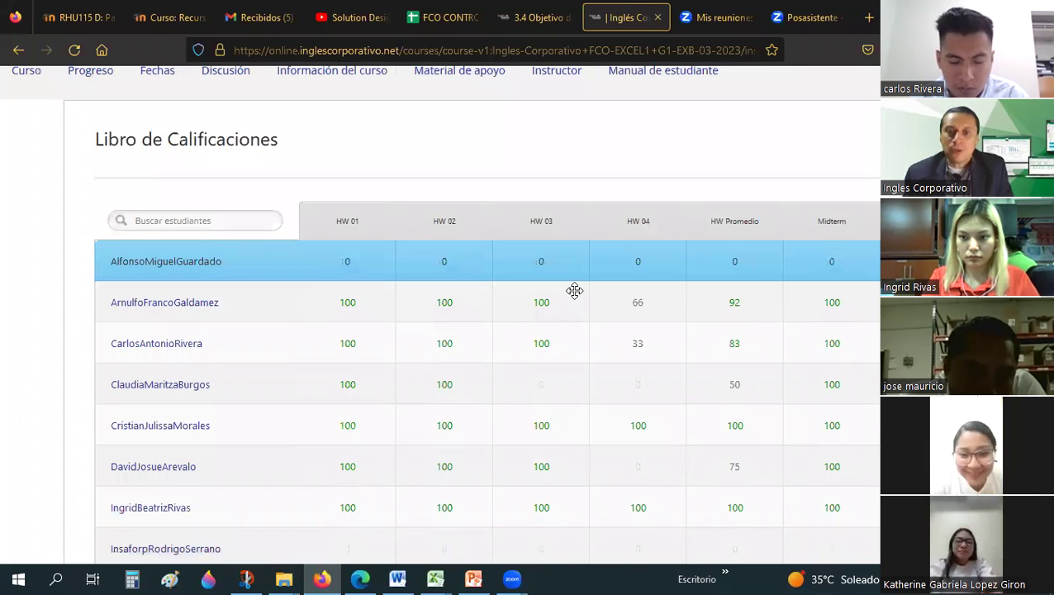
pyautogui.scroll(-1, 574, 291)
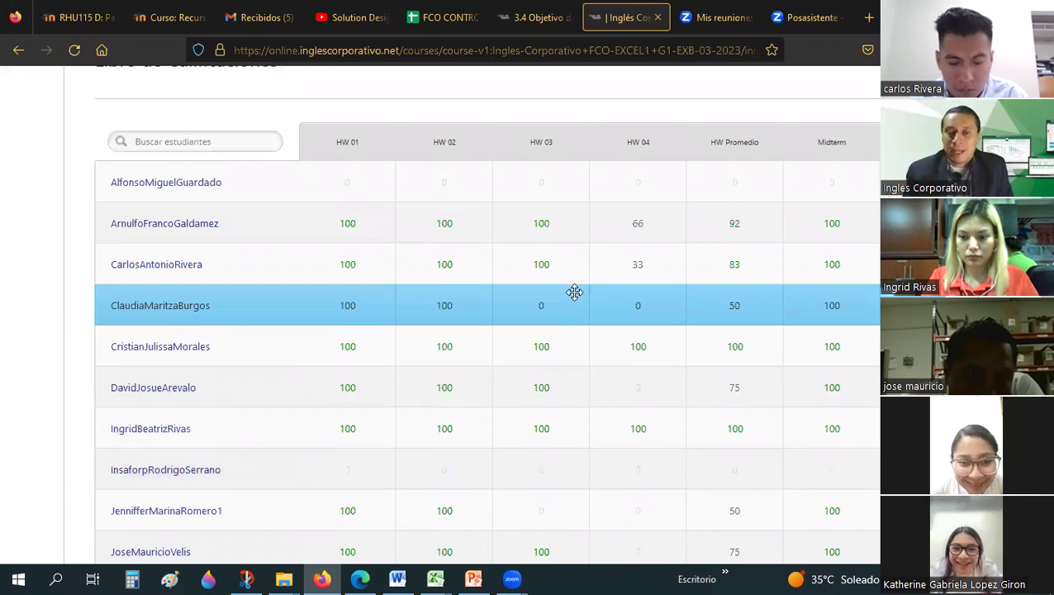
pyautogui.scroll(-1, 575, 292)
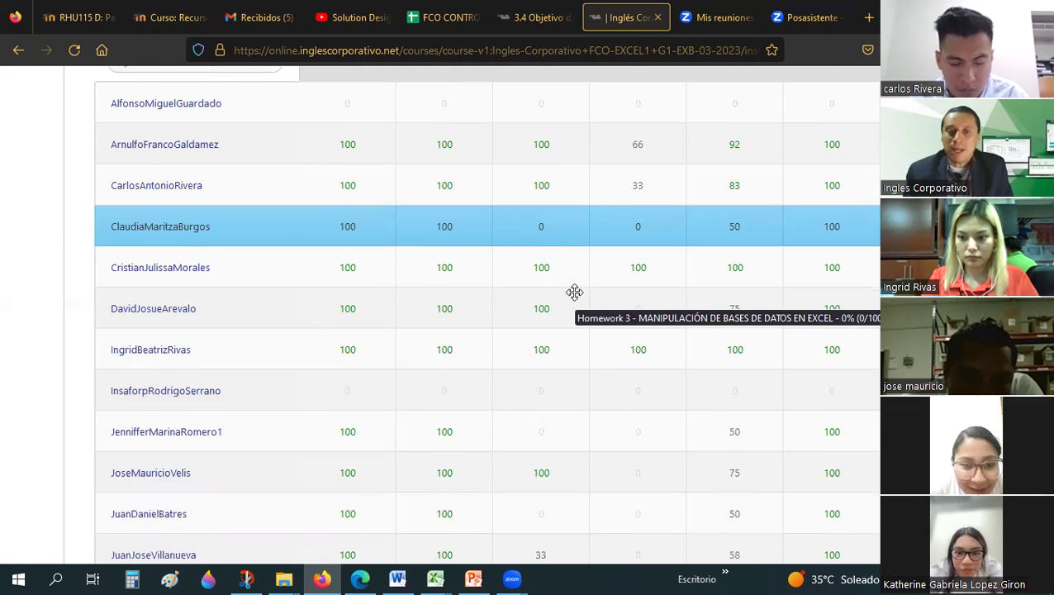
pyautogui.scroll(-1, 574, 292)
pyautogui.scroll(-2, 575, 291)
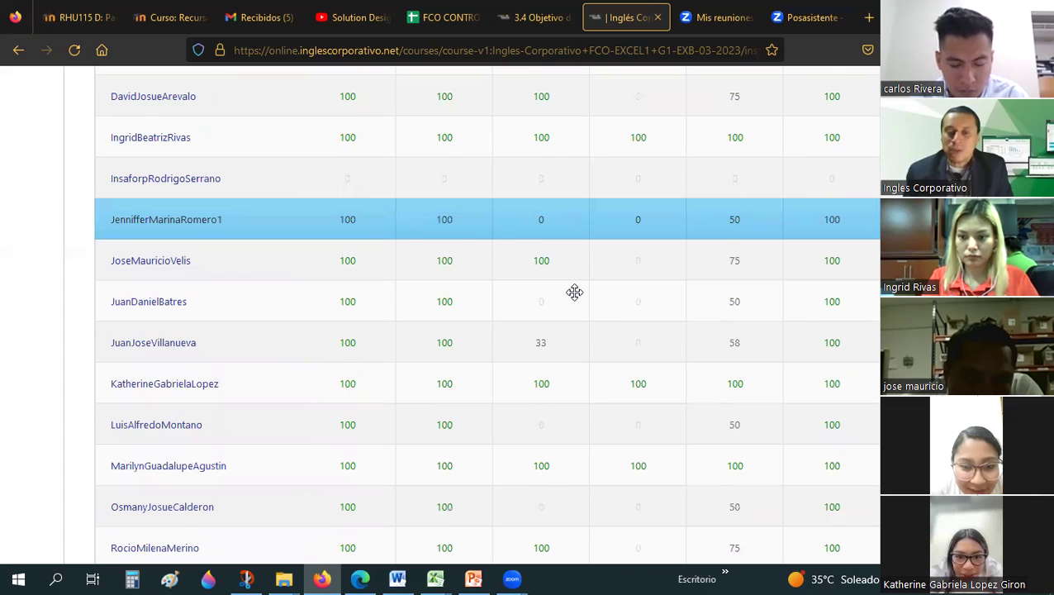
pyautogui.scroll(-1, 574, 292)
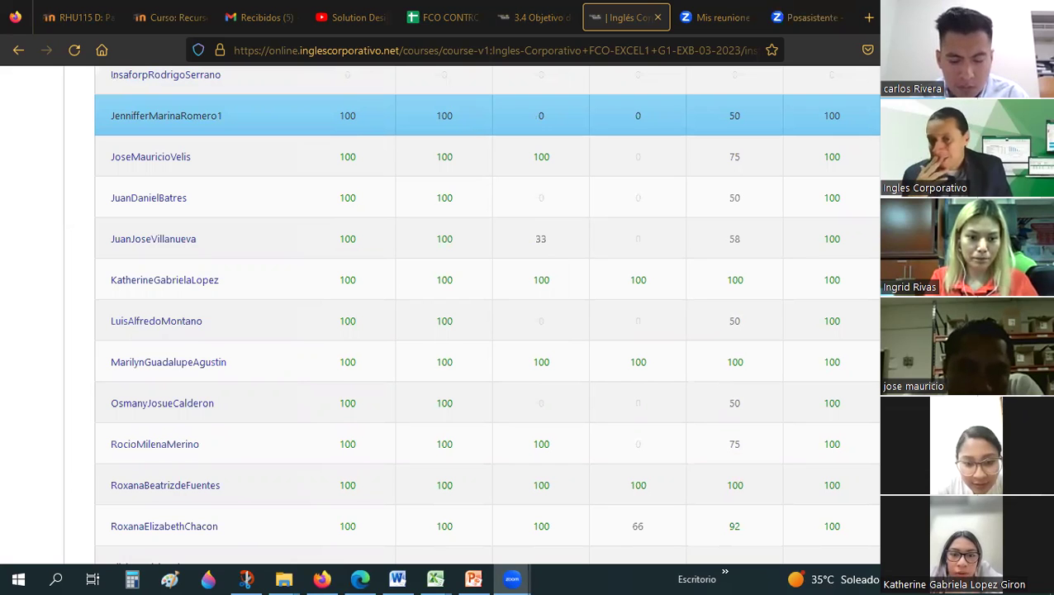
pyautogui.click(173, 403)
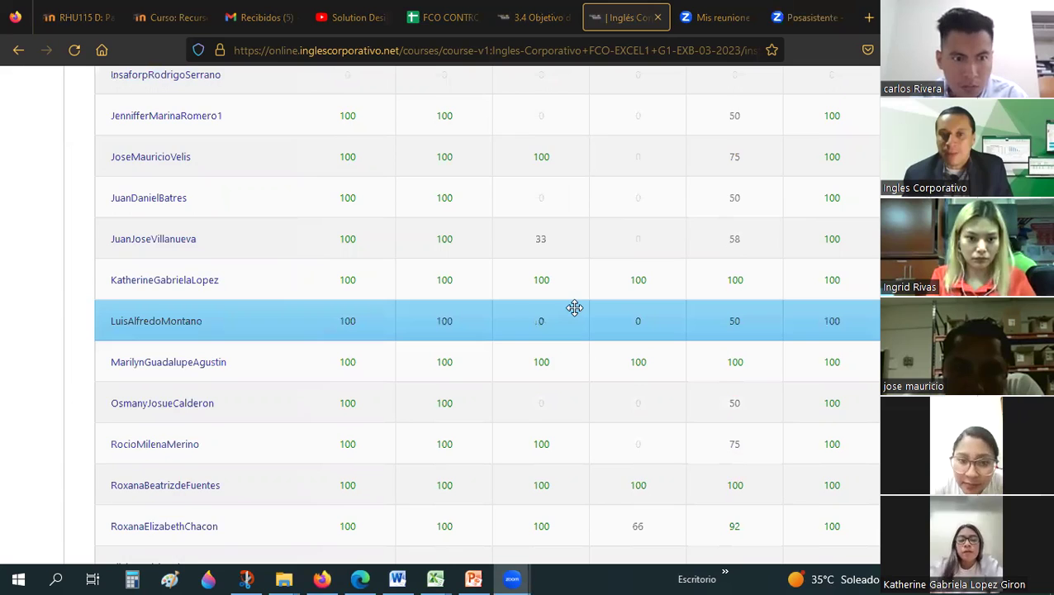
pyautogui.scroll(3, 575, 308)
pyautogui.scroll(2, 583, 297)
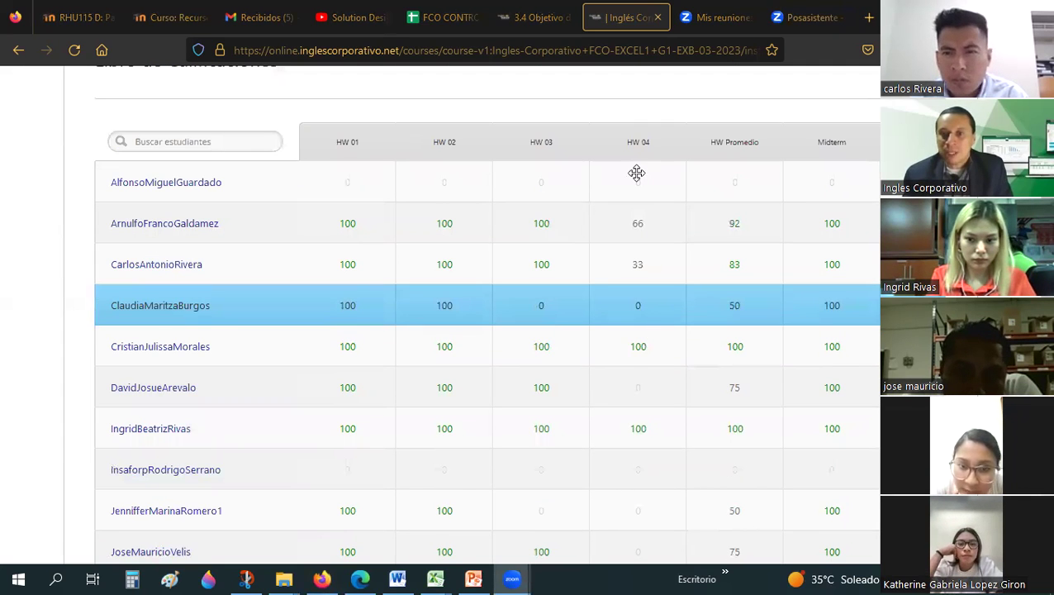
pyautogui.scroll(-2, 686, 357)
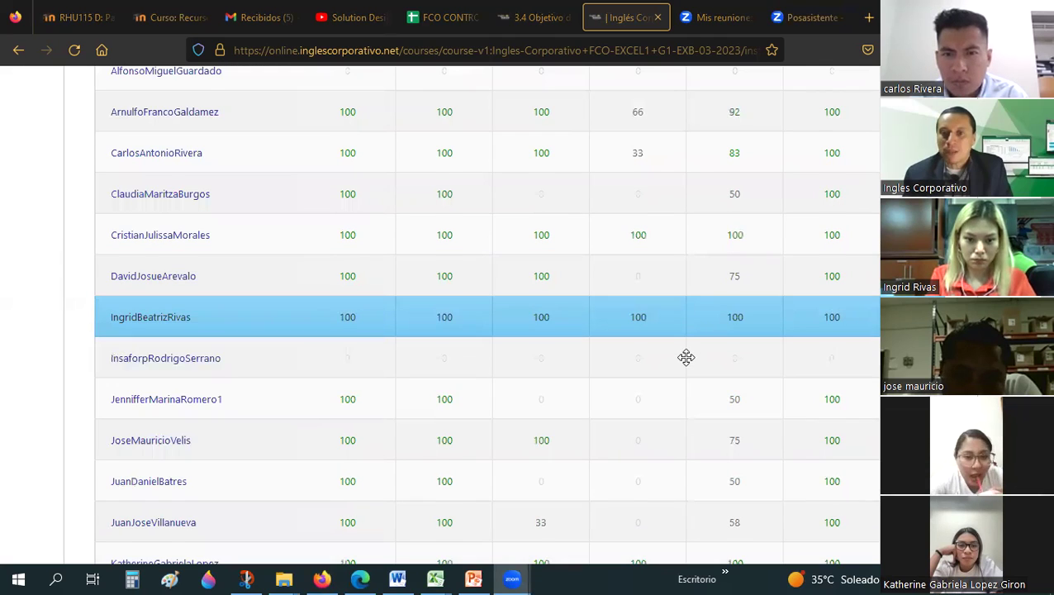
pyautogui.scroll(-5, 687, 357)
pyautogui.scroll(-3, 687, 357)
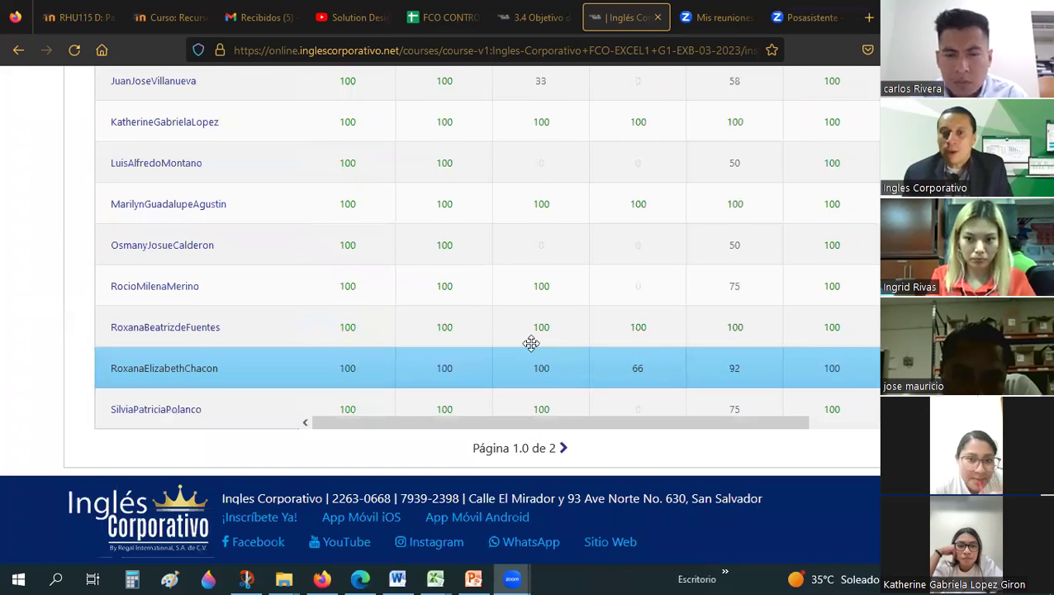
pyautogui.scroll(1, 532, 344)
pyautogui.scroll(2, 538, 339)
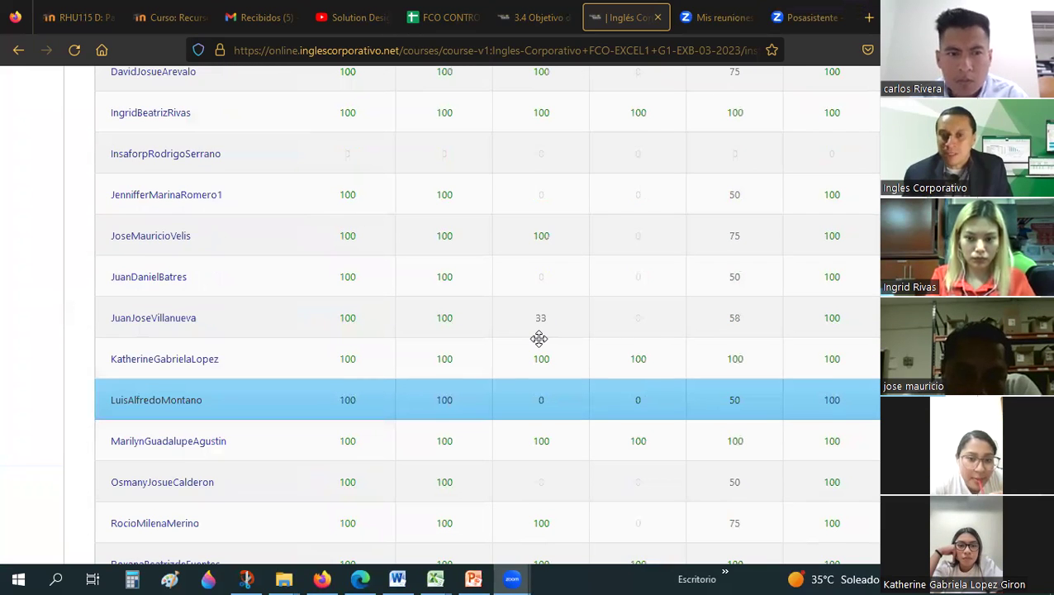
pyautogui.scroll(1, 539, 339)
pyautogui.scroll(1, 539, 339)
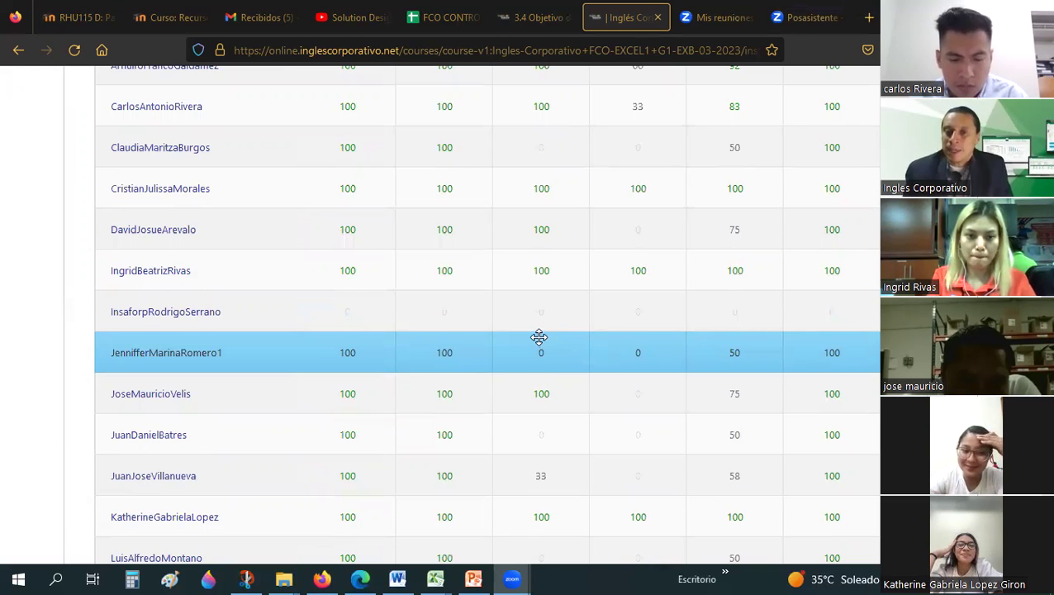
pyautogui.scroll(2, 539, 338)
pyautogui.moveTo(539, 338)
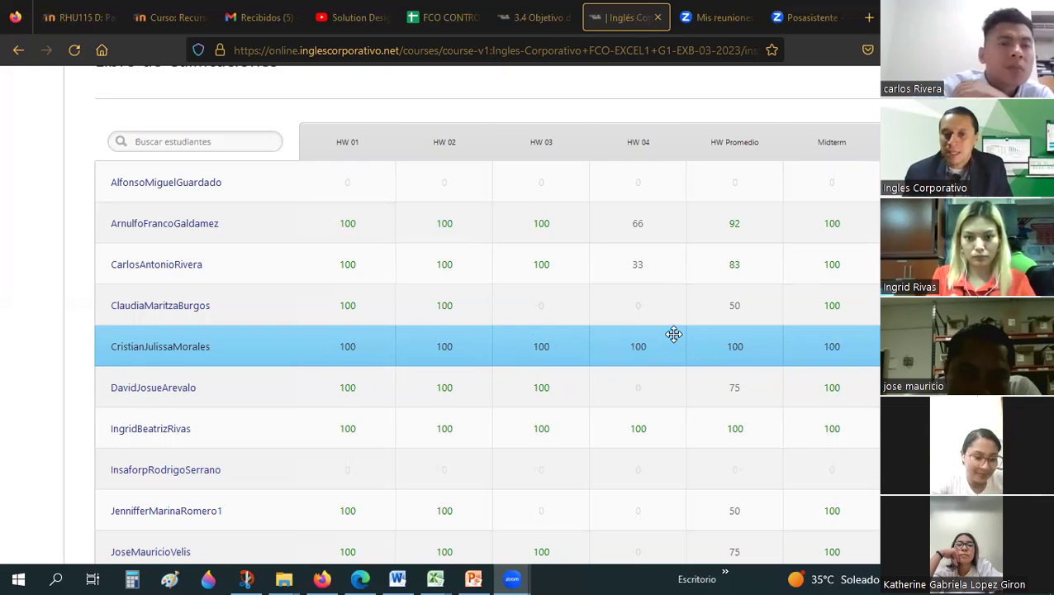
pyautogui.scroll(1, 675, 334)
pyautogui.scroll(-2, 675, 334)
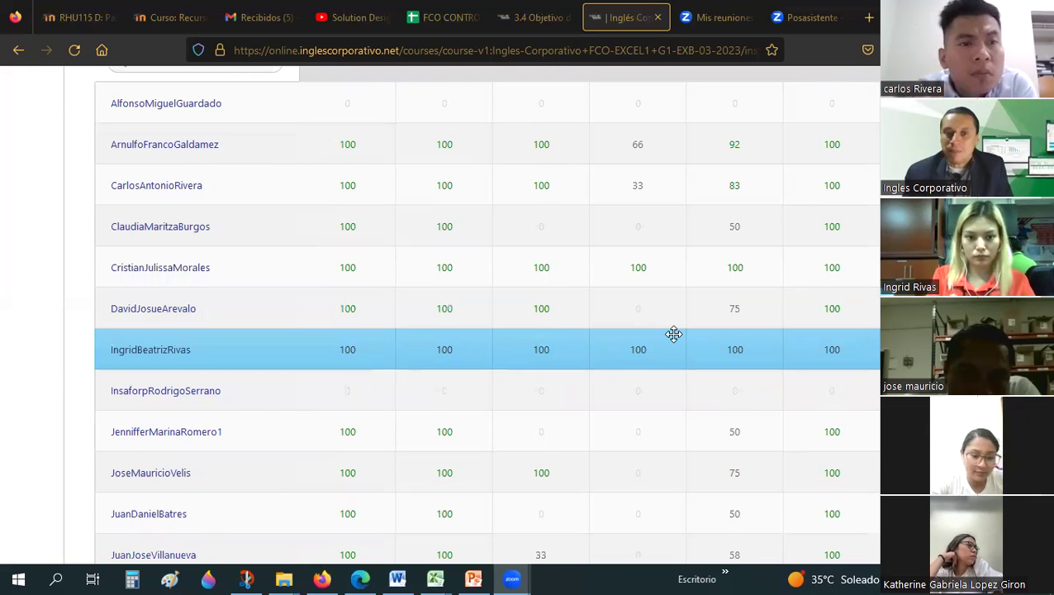
pyautogui.scroll(-1, 675, 334)
pyautogui.scroll(-1, 675, 334)
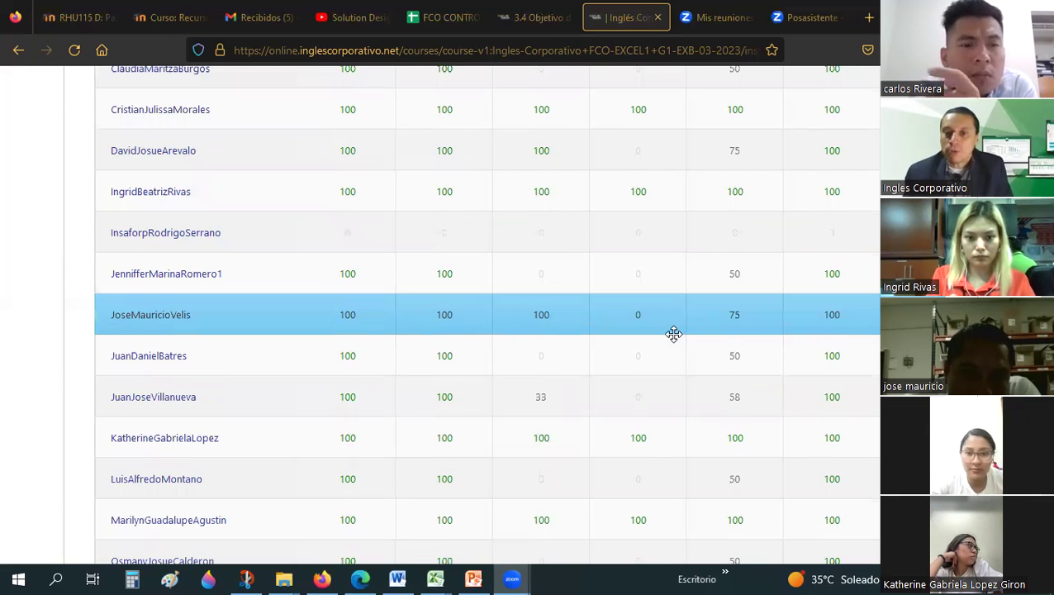
pyautogui.scroll(-1, 674, 334)
pyautogui.scroll(-1, 675, 334)
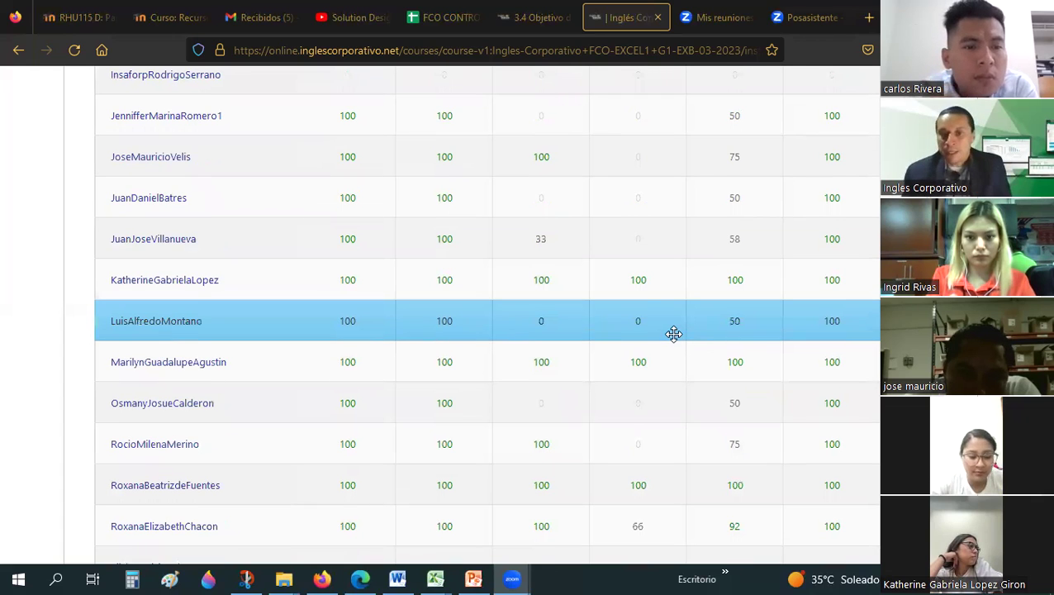
pyautogui.scroll(-1, 675, 333)
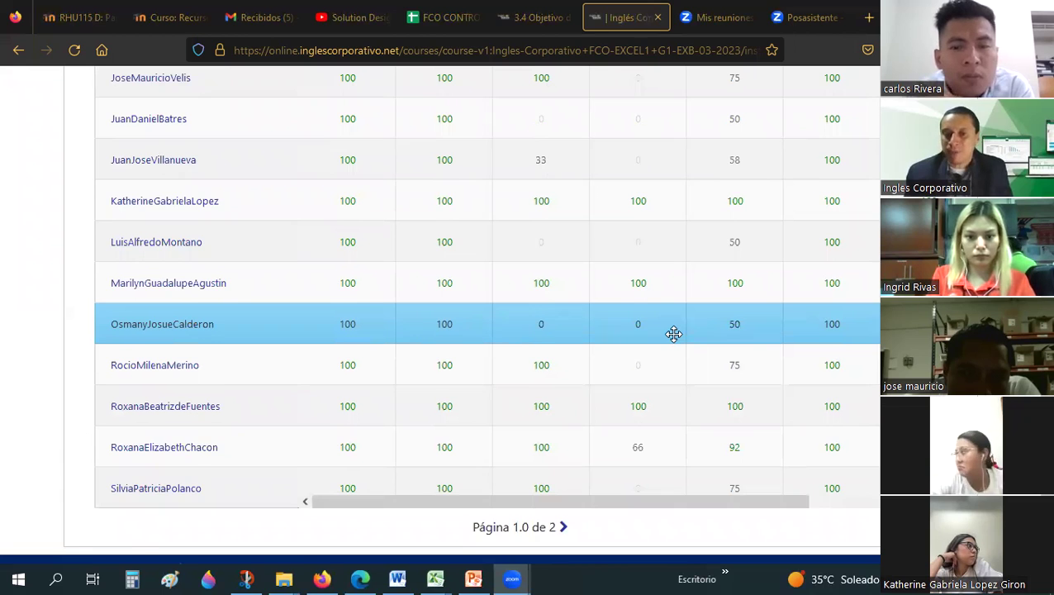
pyautogui.scroll(-1, 675, 334)
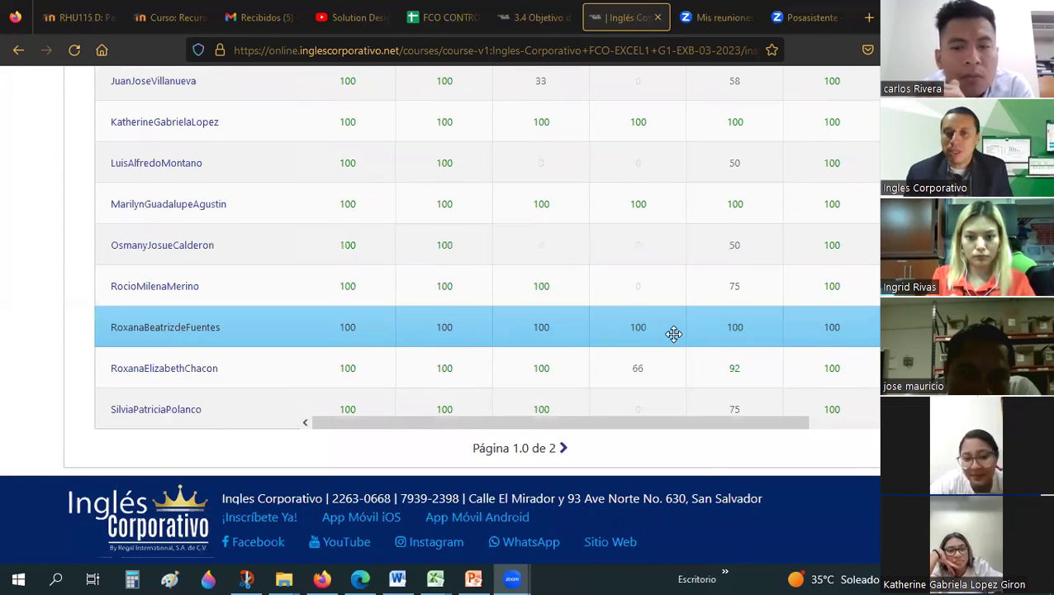
pyautogui.scroll(2, 675, 334)
pyautogui.scroll(7, 675, 334)
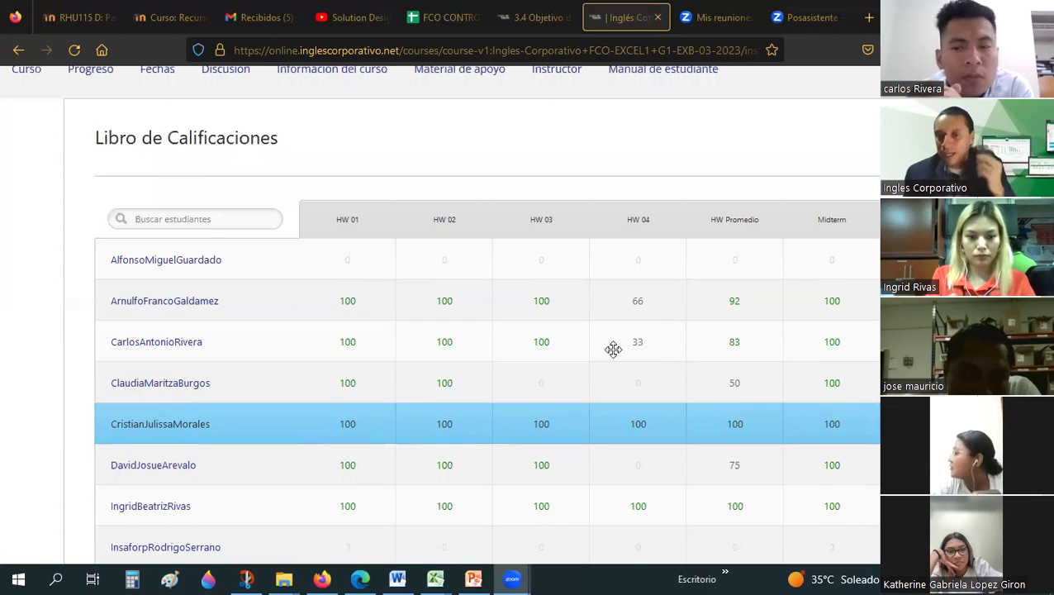
pyautogui.scroll(1, 613, 349)
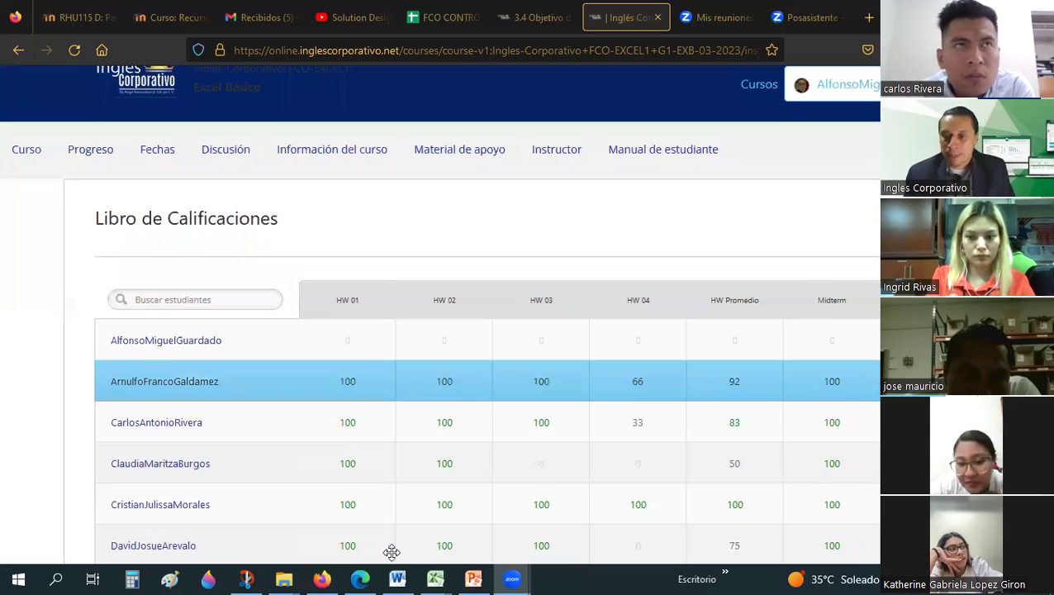
pyautogui.moveTo(436, 578)
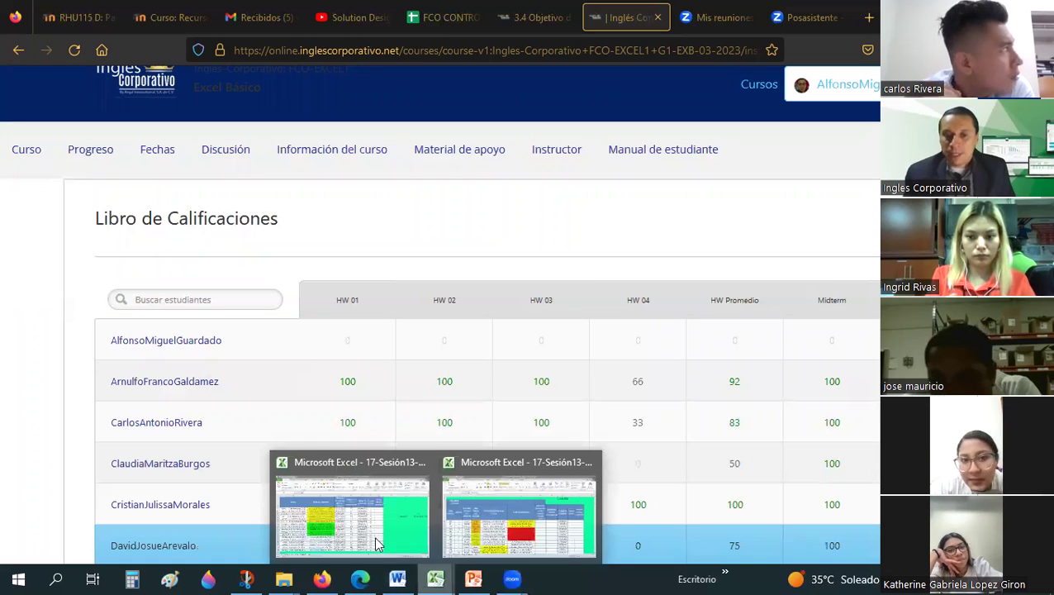
# - Switch to the -HT practice workbook and check the Último día de cada mes o año heading in M7
pyautogui.click(519, 512)
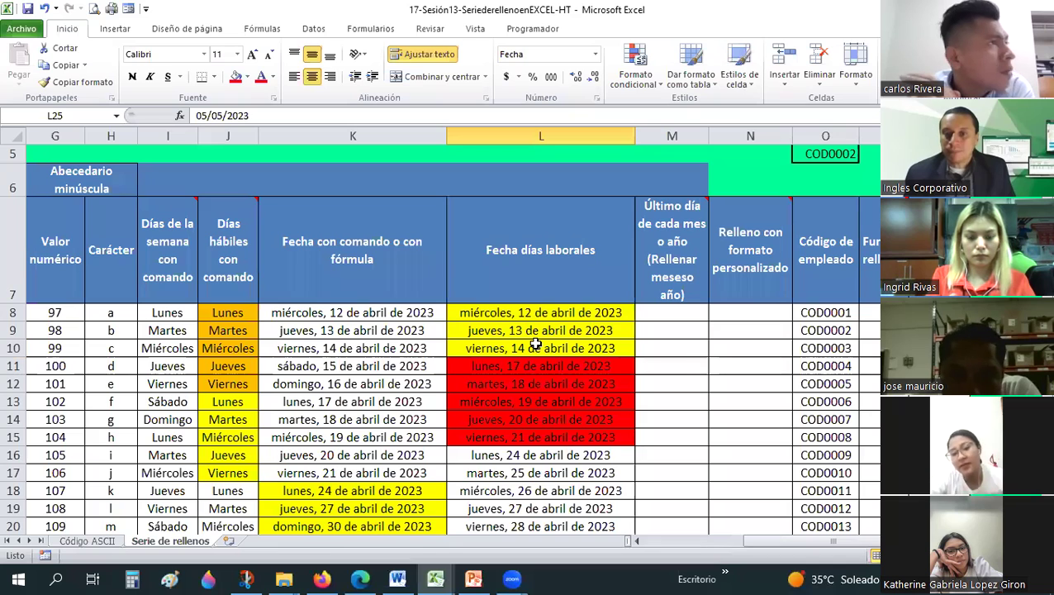
pyautogui.click(672, 350)
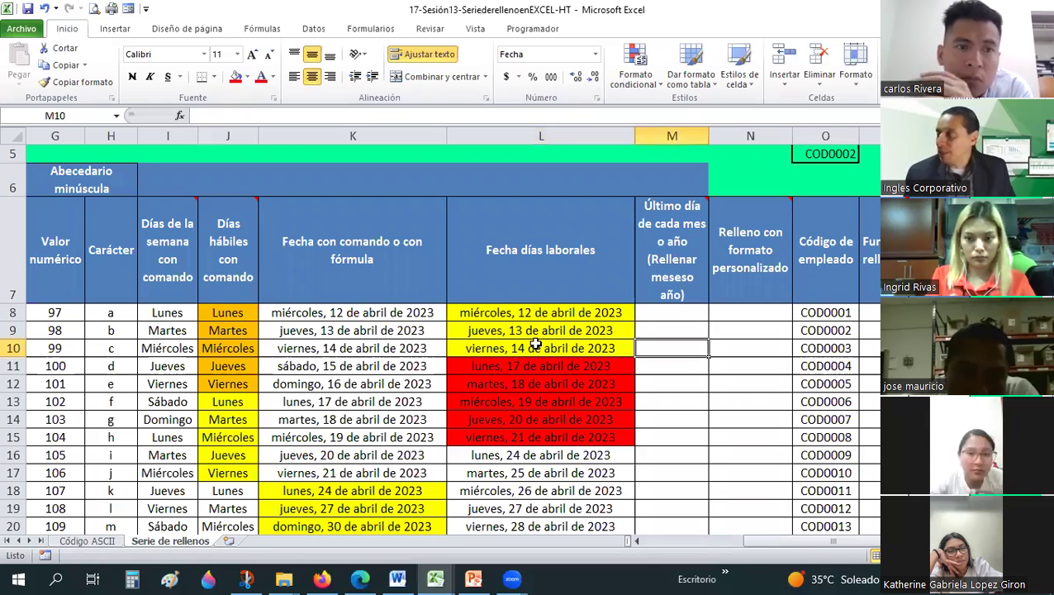
pyautogui.scroll(-1, 627, 283)
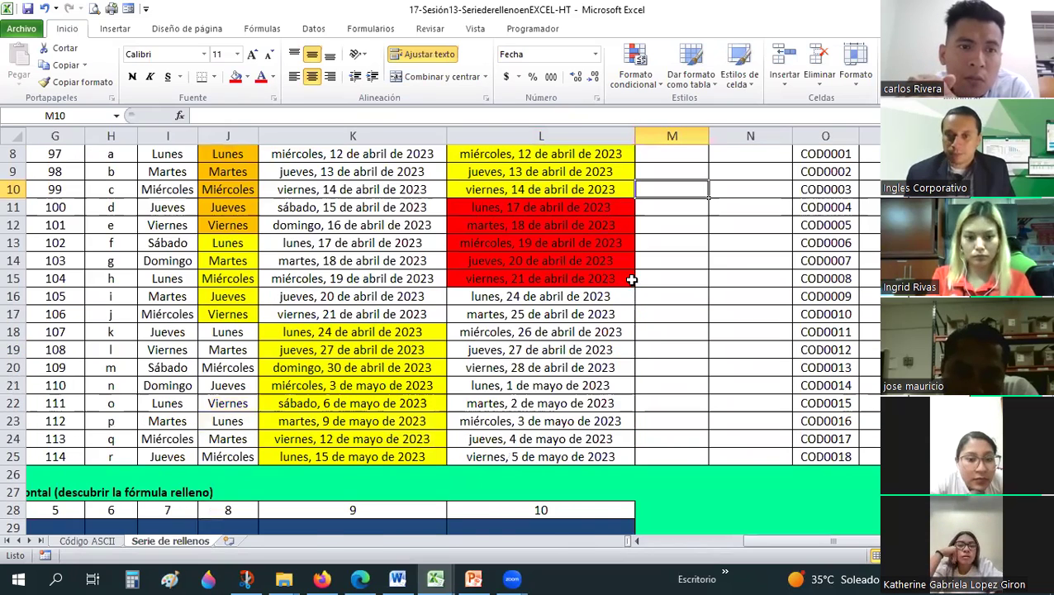
pyautogui.scroll(1, 628, 281)
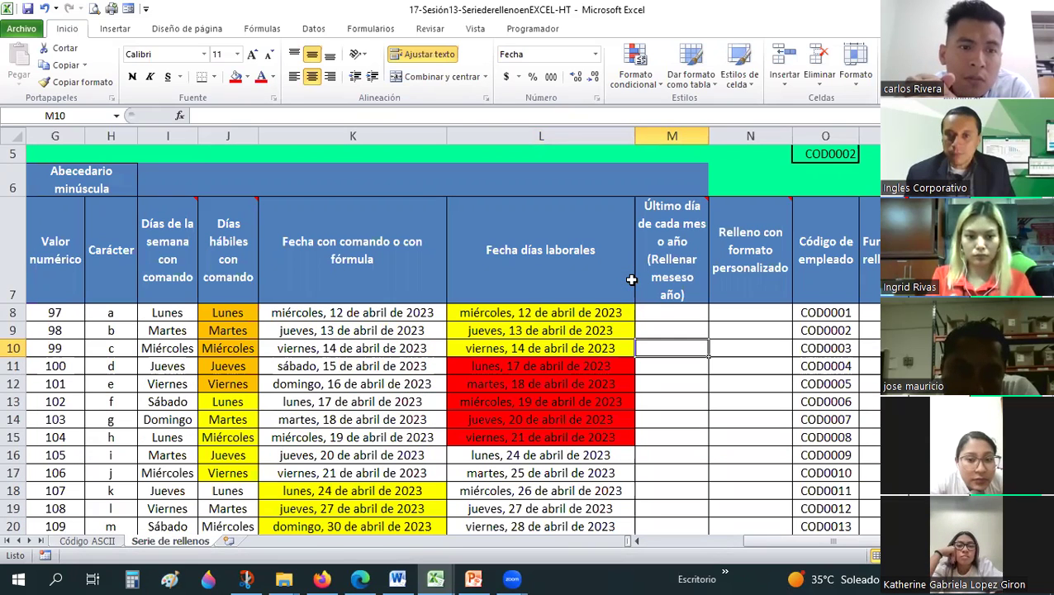
pyautogui.click(666, 252)
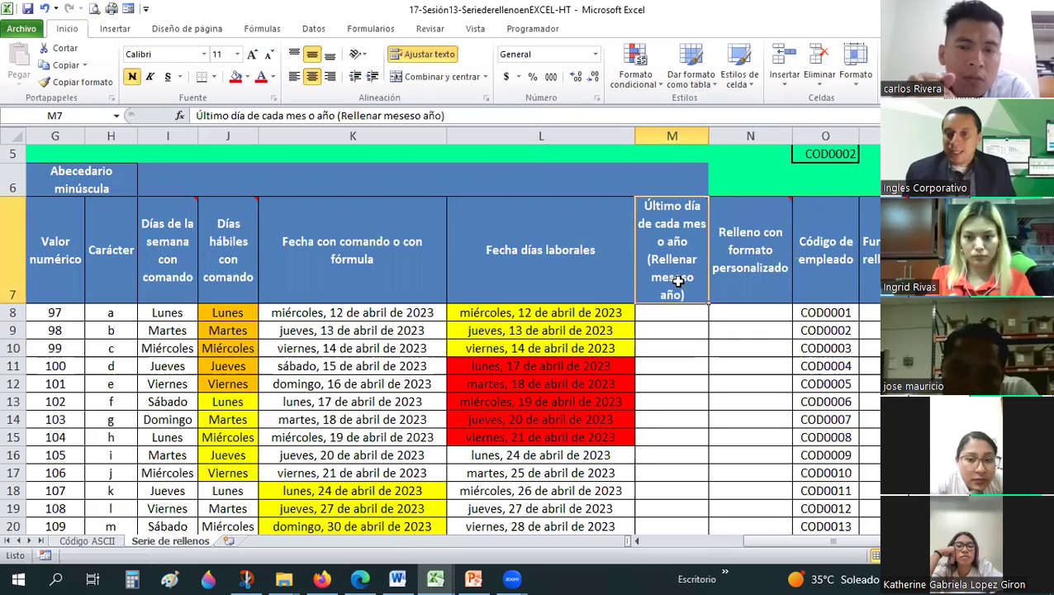
# - Glance at the completed reference workbook, then return to the practice workbook and select M8
pyautogui.moveTo(678, 281)
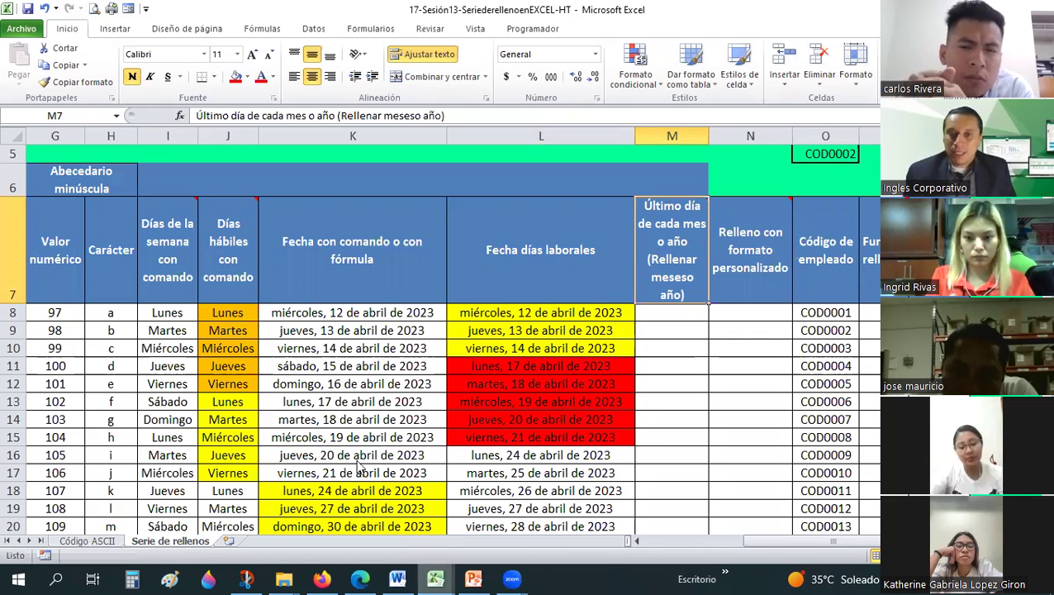
pyautogui.moveTo(436, 578)
pyautogui.click(512, 504)
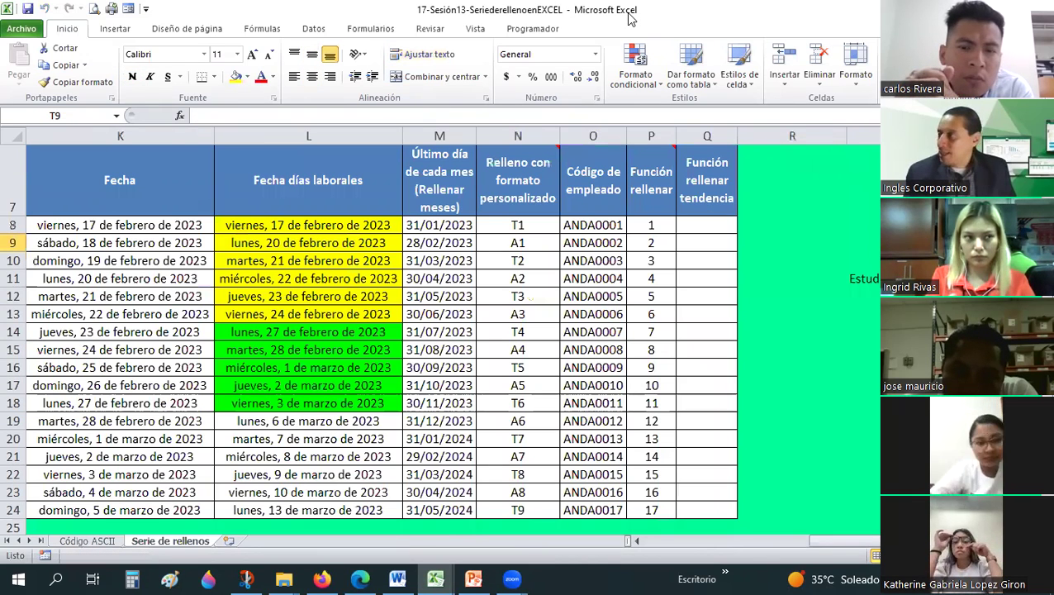
pyautogui.hotkey('alt', 'Tab')
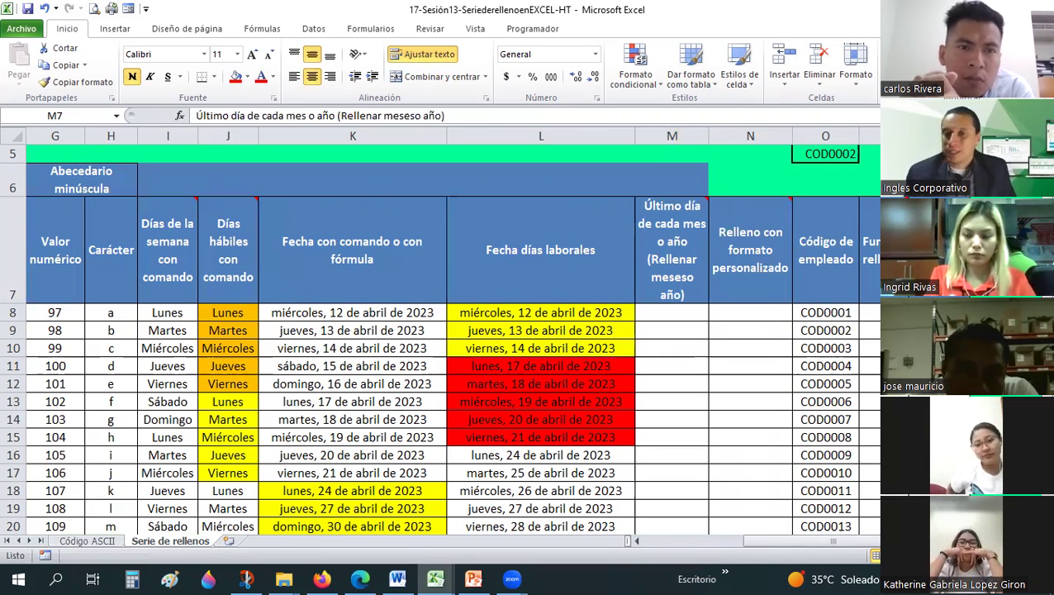
pyautogui.click(661, 313)
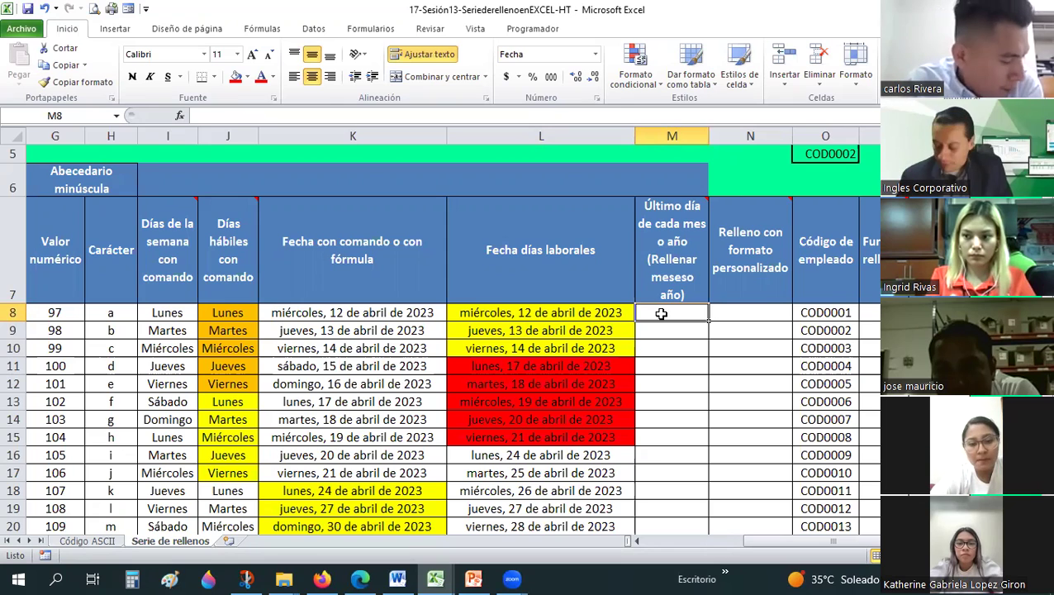
# - Enter 31-1 (31/01/2023) in M8, fill it down to M25, and bring up Auto Fill Options
pyautogui.write('31-1')
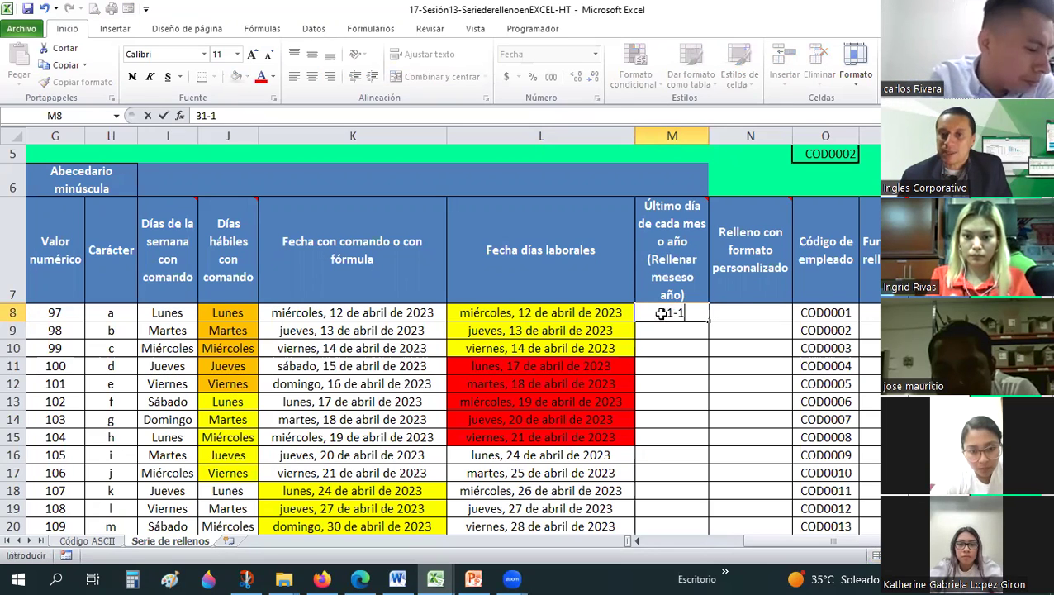
pyautogui.press('Return')
pyautogui.scroll(-1, 662, 314)
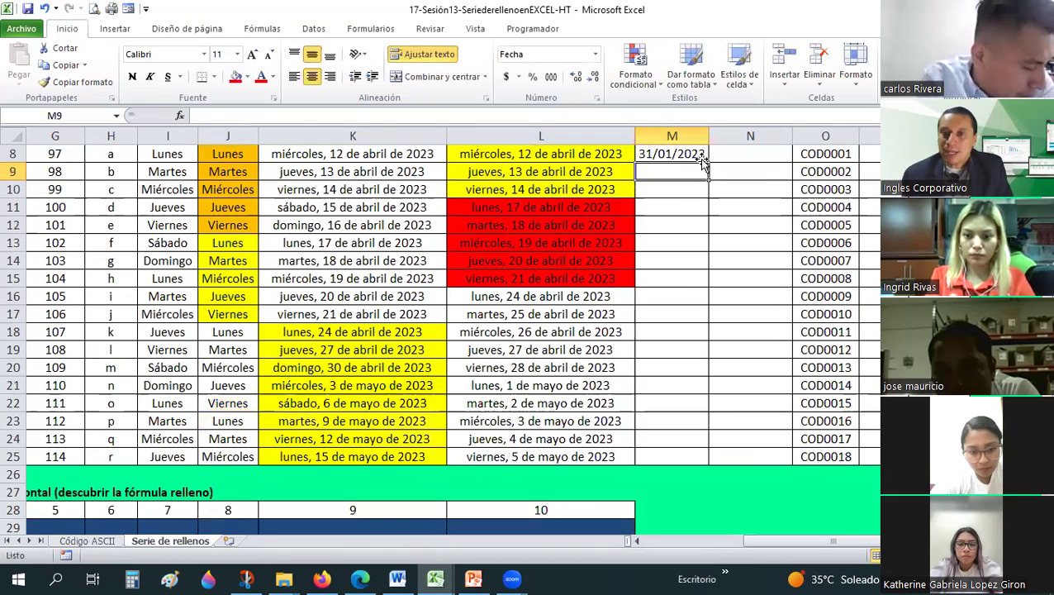
pyautogui.click(702, 158)
pyautogui.doubleClick(708, 163)
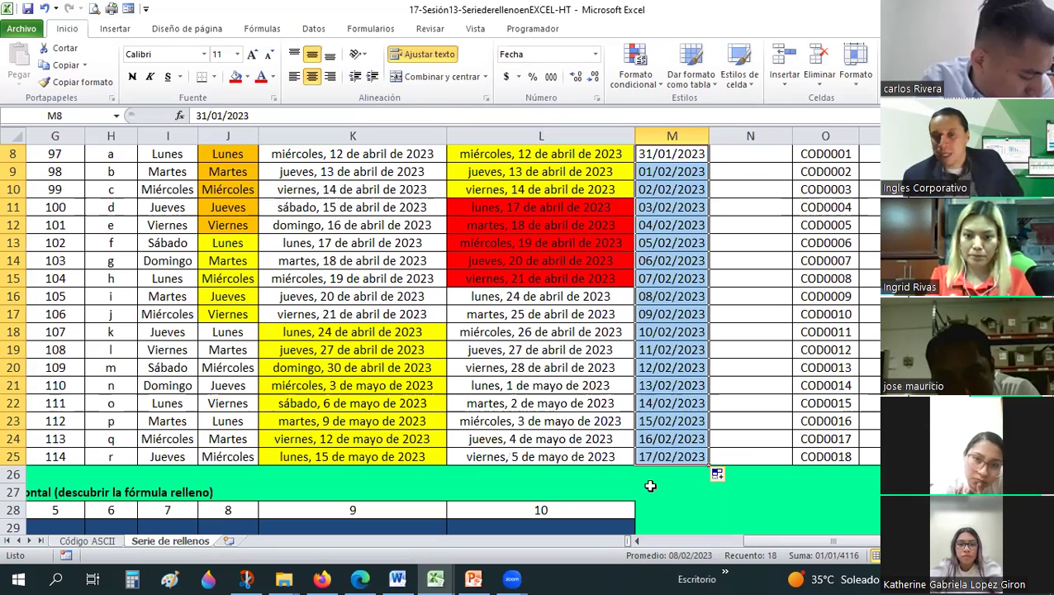
pyautogui.click(729, 475)
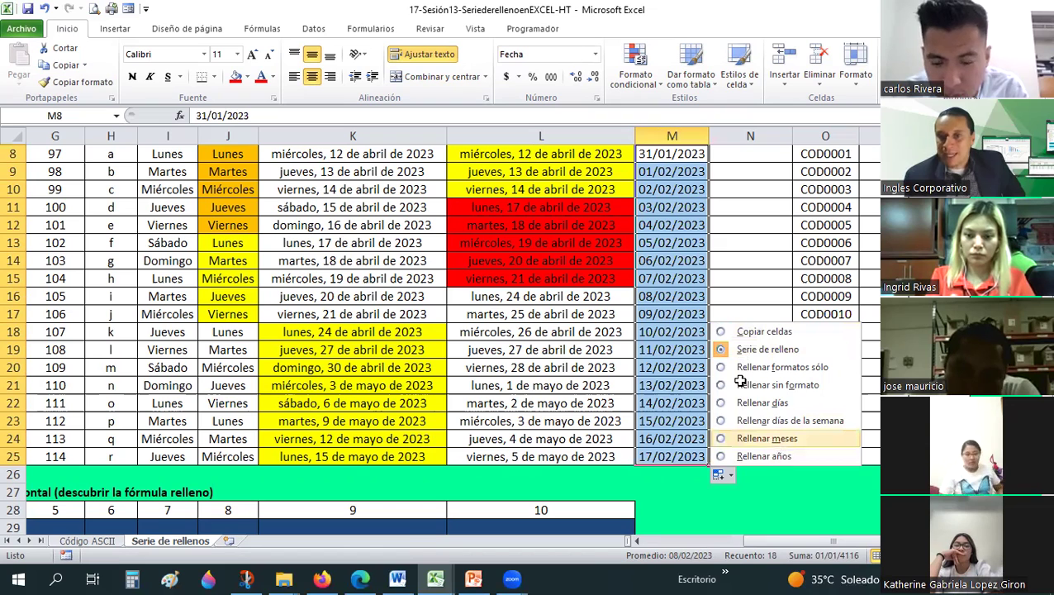
pyautogui.click(767, 438)
pyautogui.scroll(1, 739, 379)
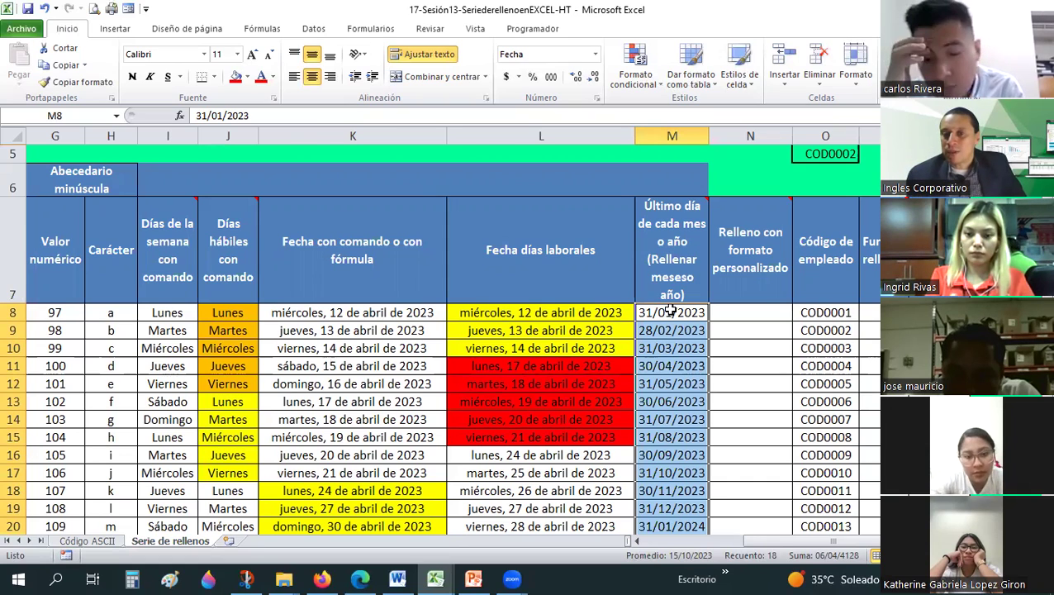
pyautogui.scroll(-1, 671, 311)
pyautogui.scroll(1, 670, 311)
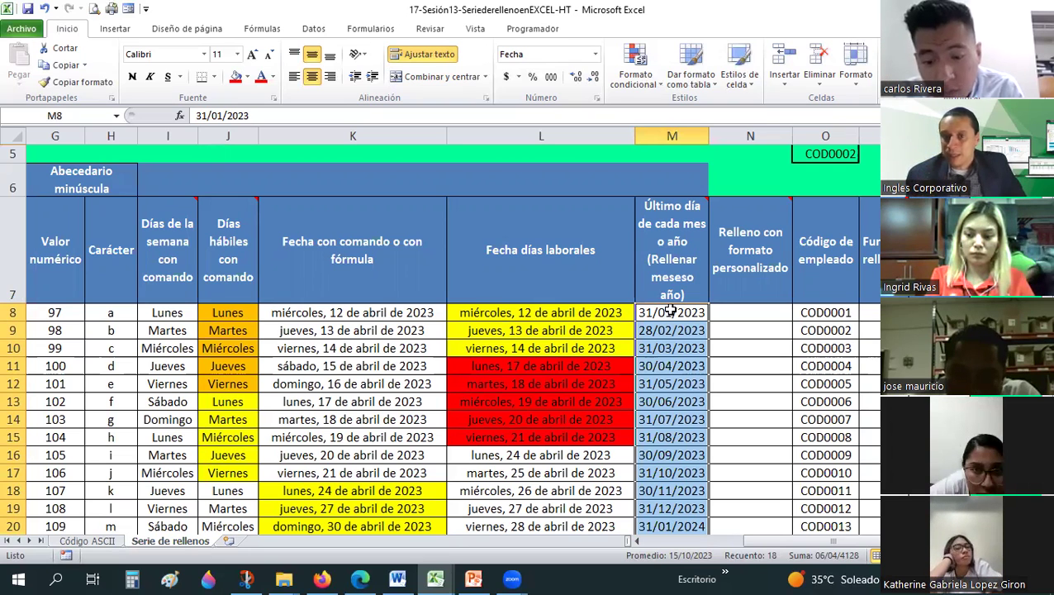
pyautogui.scroll(-2, 671, 310)
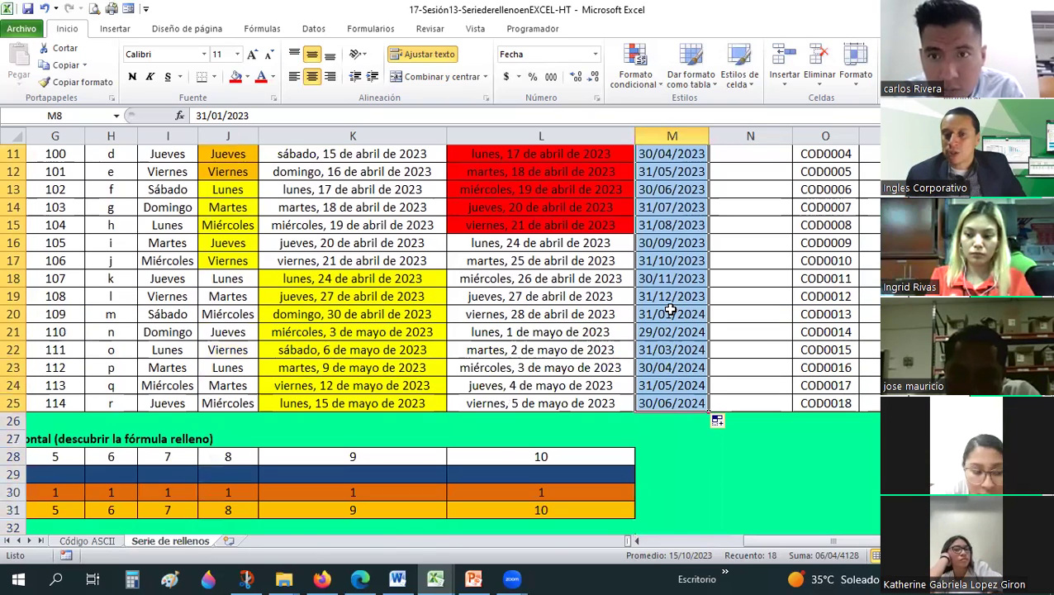
pyautogui.scroll(2, 671, 311)
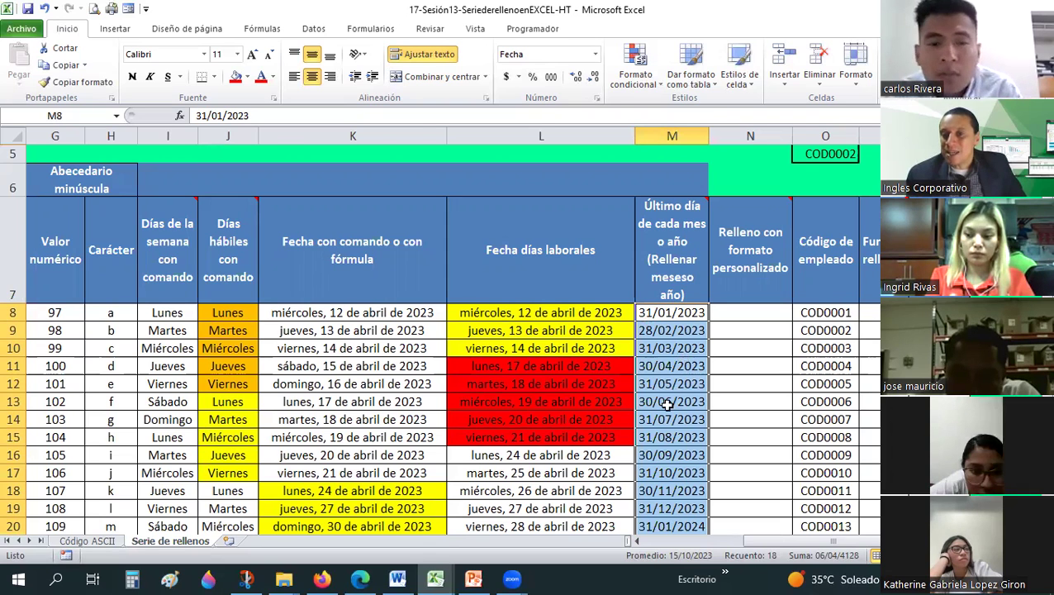
pyautogui.scroll(-2, 667, 404)
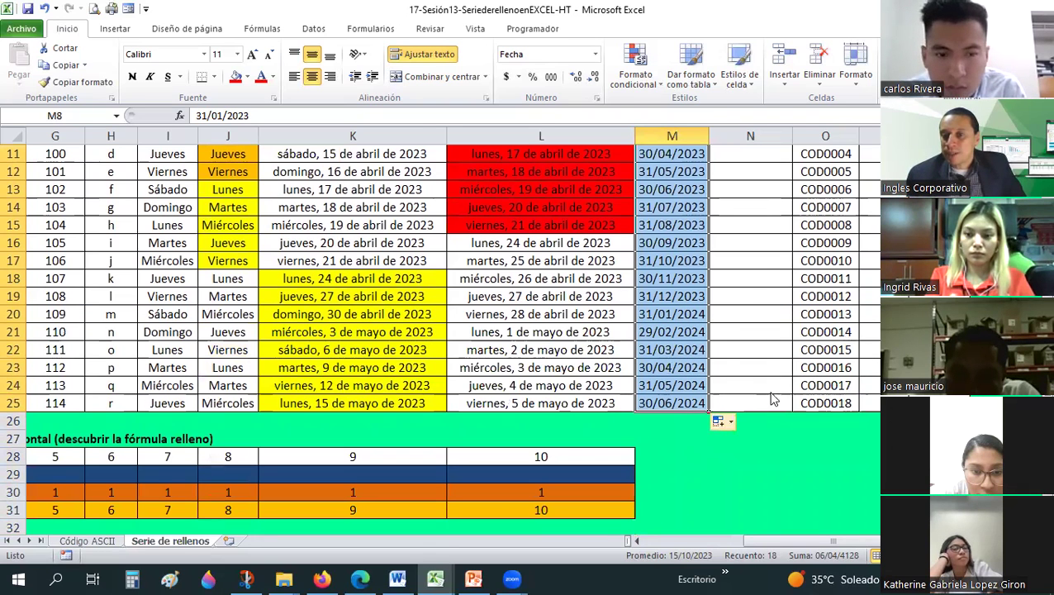
# - Apply Rellenar años so column M runs yearly from 31/01/2023 to 31/01/2040
pyautogui.click(727, 421)
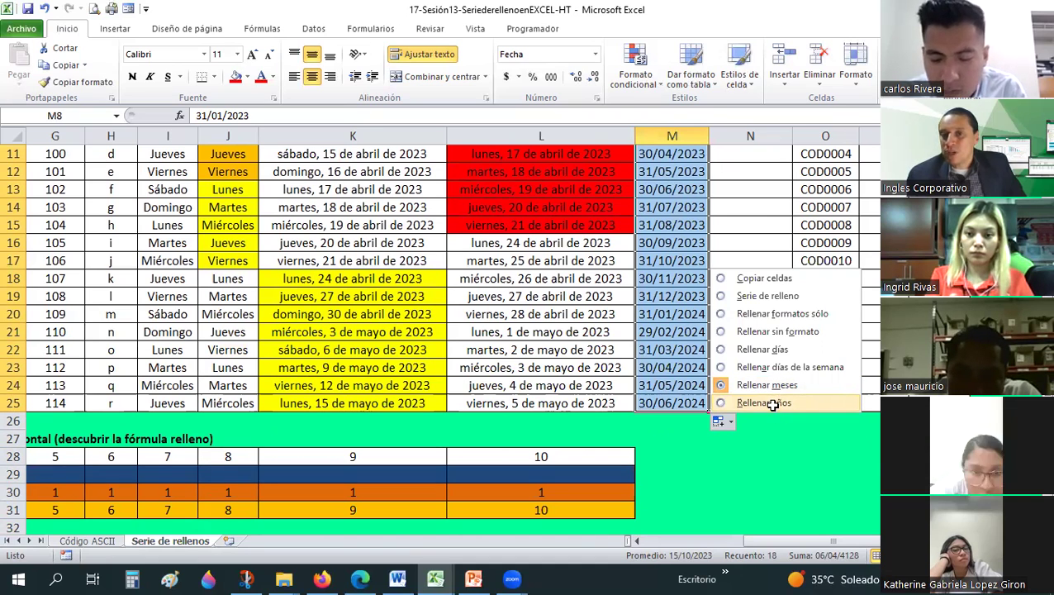
pyautogui.click(772, 404)
pyautogui.scroll(1, 771, 389)
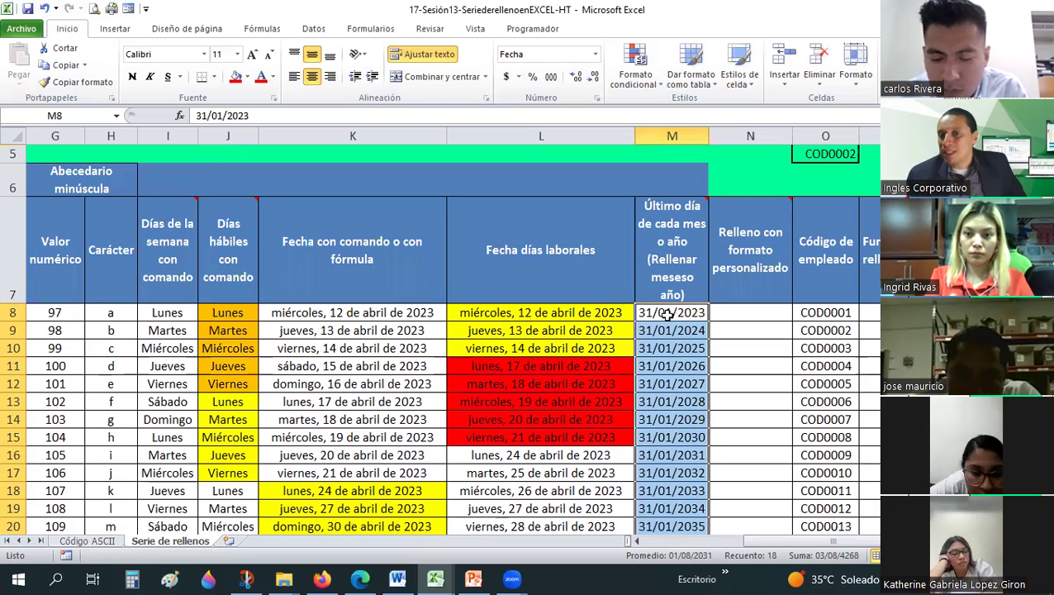
pyautogui.moveTo(648, 296)
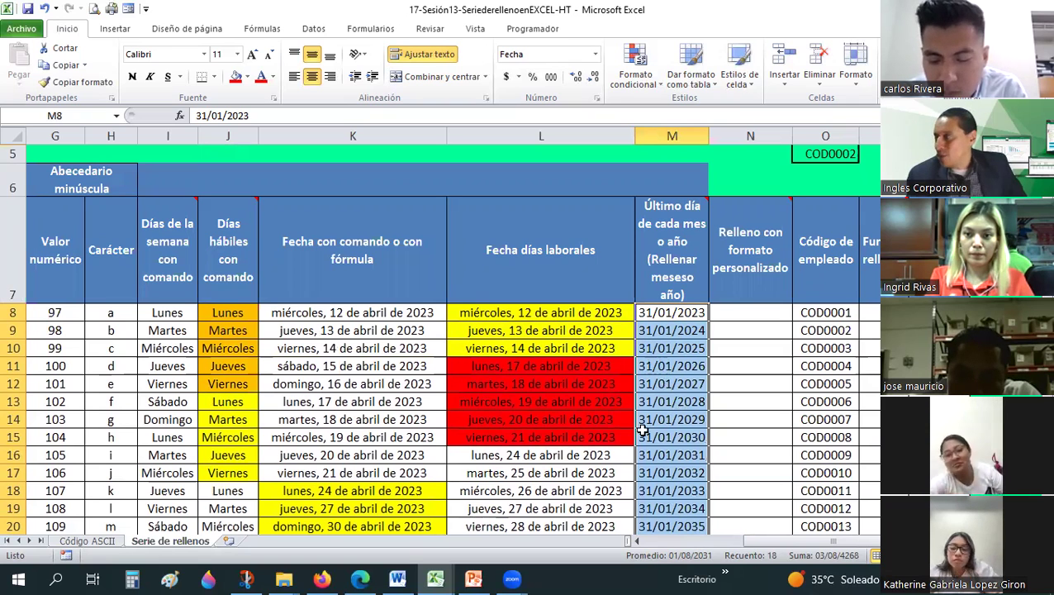
pyautogui.scroll(-1, 676, 419)
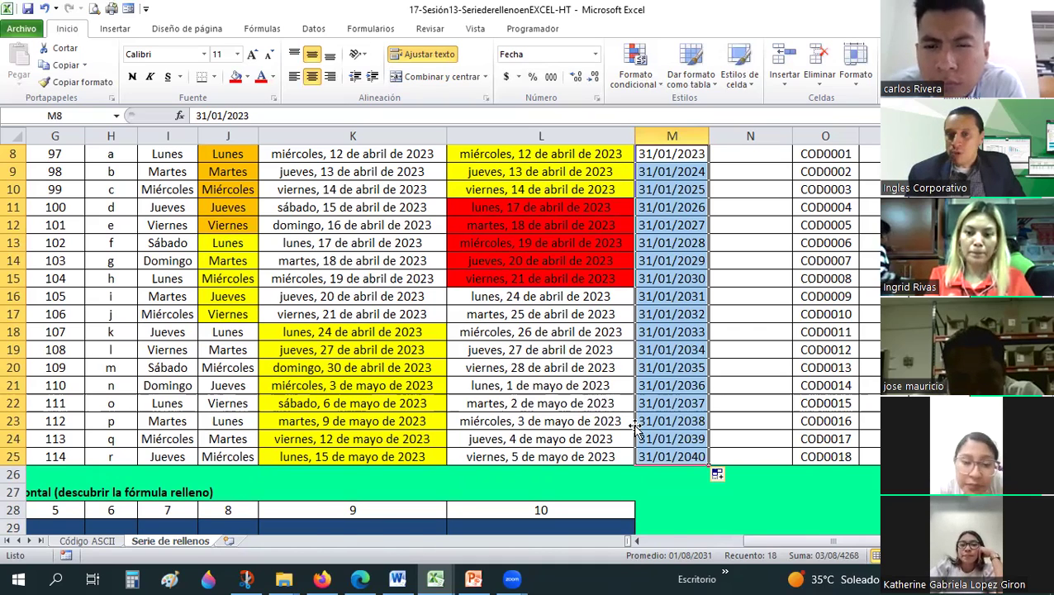
pyautogui.scroll(1, 635, 428)
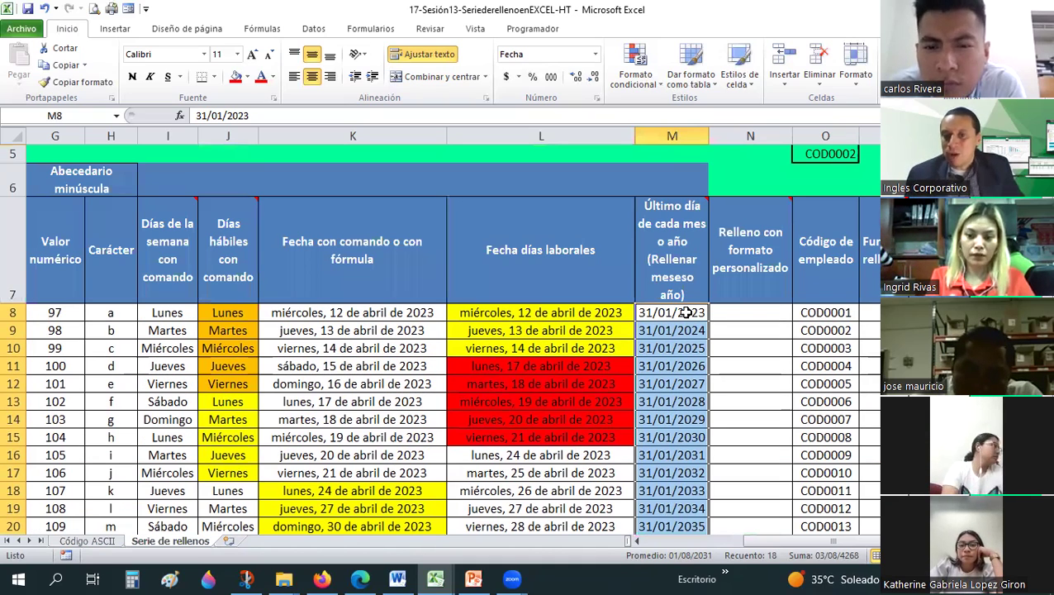
# - Clear column M's dates and enter 25/01/2023 as the new starting date in M8
pyautogui.click(686, 313)
pyautogui.hotkey('shift', 'Down')
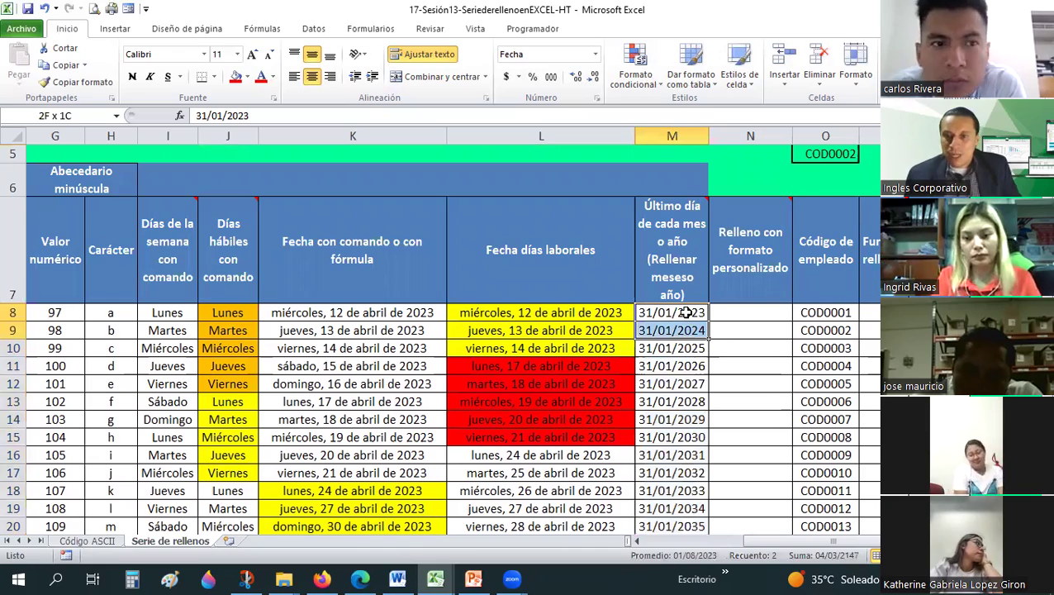
pyautogui.hotkey('shift', 'Down')
pyautogui.hotkey('shift', 'Down')
pyautogui.hotkey('shift', 'Down')
pyautogui.hotkey('shift', 'Down')
pyautogui.hotkey('shift', 'Down')
pyautogui.hotkey('shift', 'Down')
pyautogui.hotkey('ctrl', 'z')
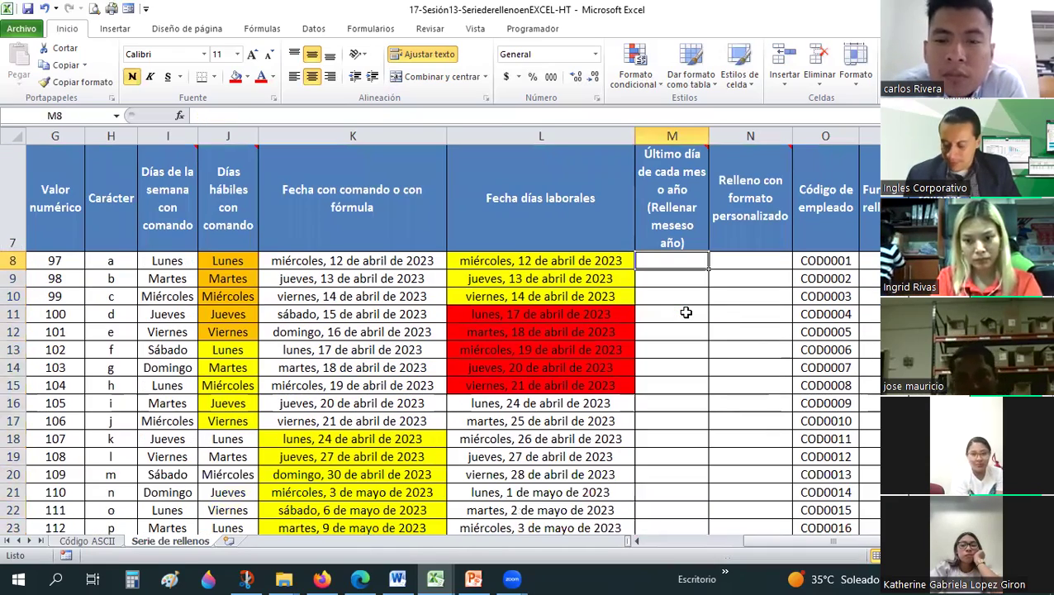
pyautogui.write('25/')
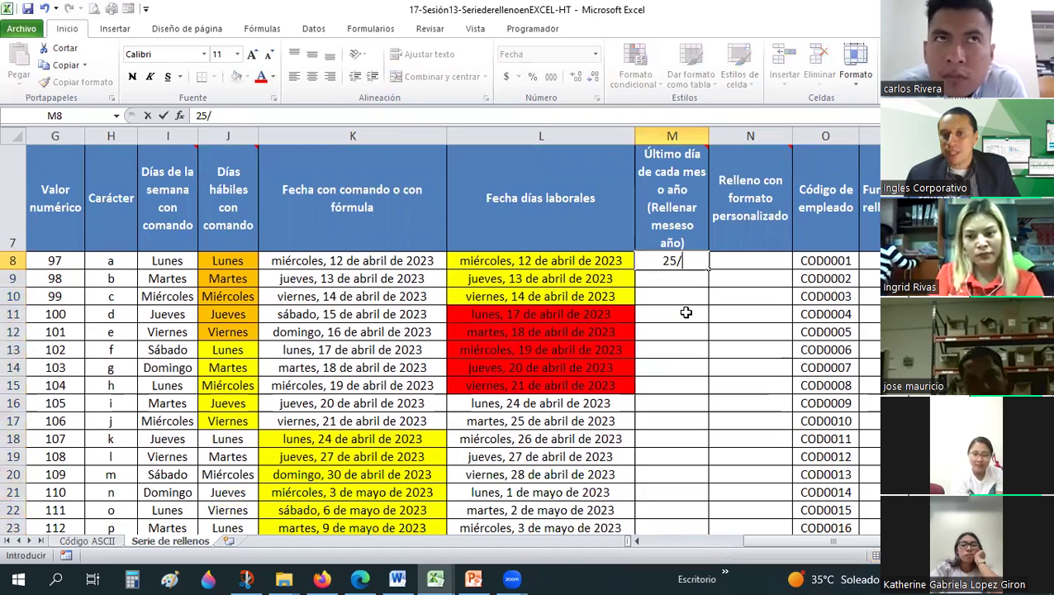
pyautogui.write('01/2023')
pyautogui.press('Return')
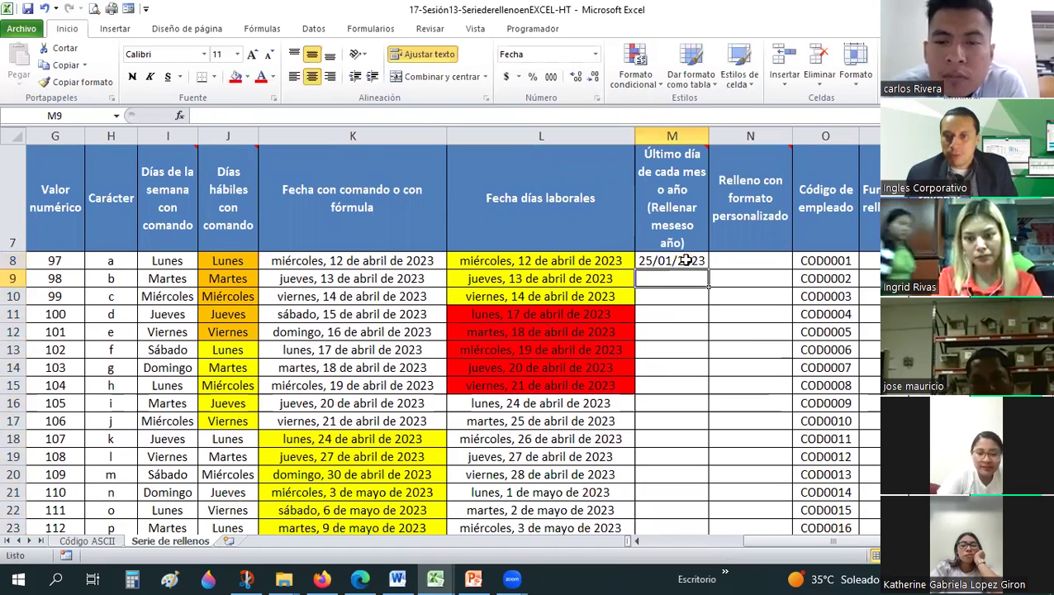
# - Fill M8 down to M25 and choose Rellenar meses, giving monthly dates through 25/06/2024
pyautogui.click(687, 260)
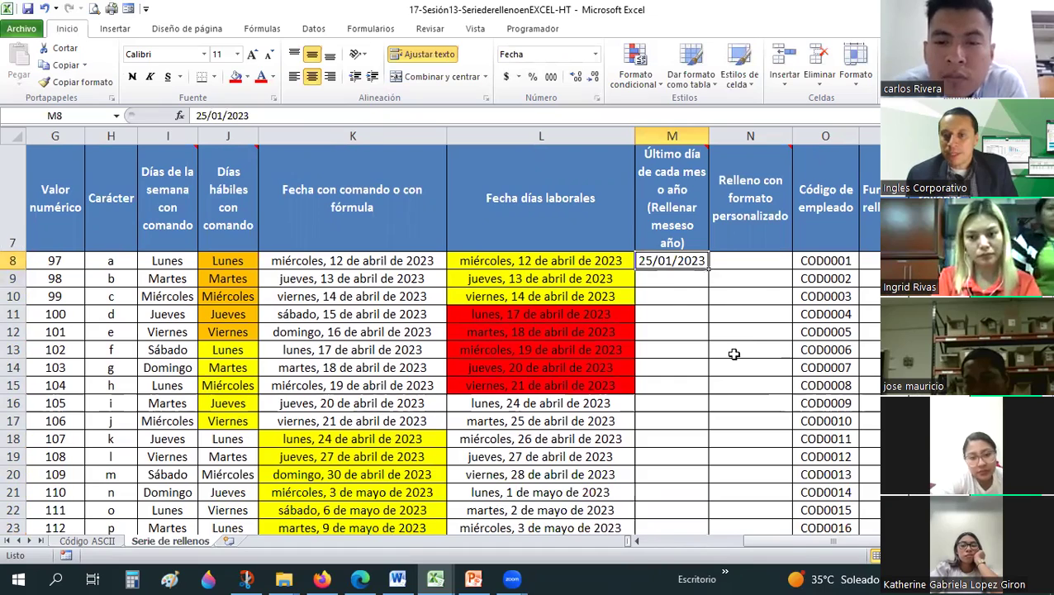
pyautogui.moveTo(708, 270); pyautogui.dragTo(727, 382)
pyautogui.click(730, 387)
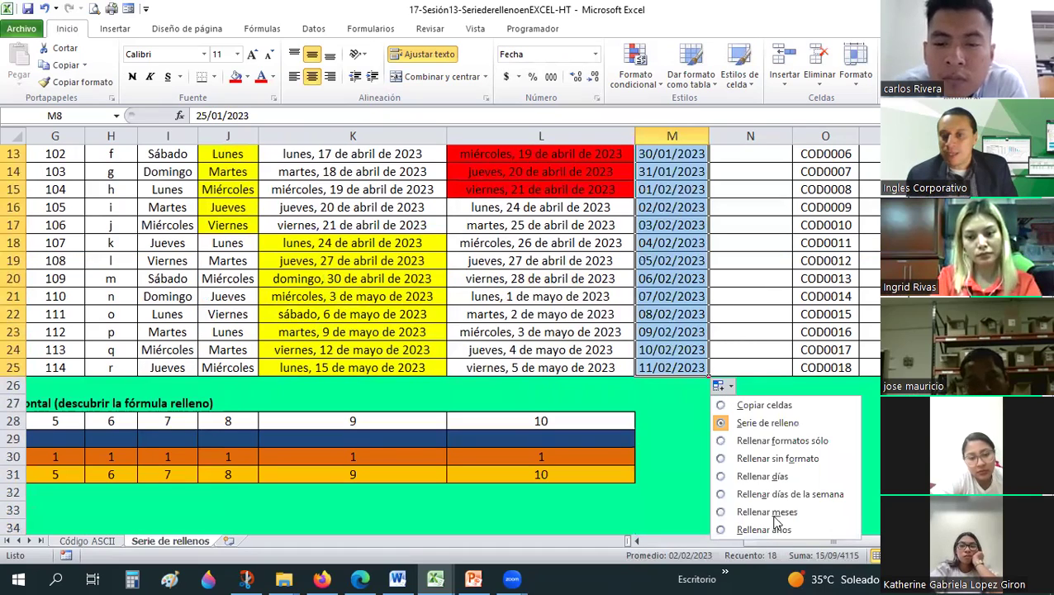
pyautogui.click(767, 511)
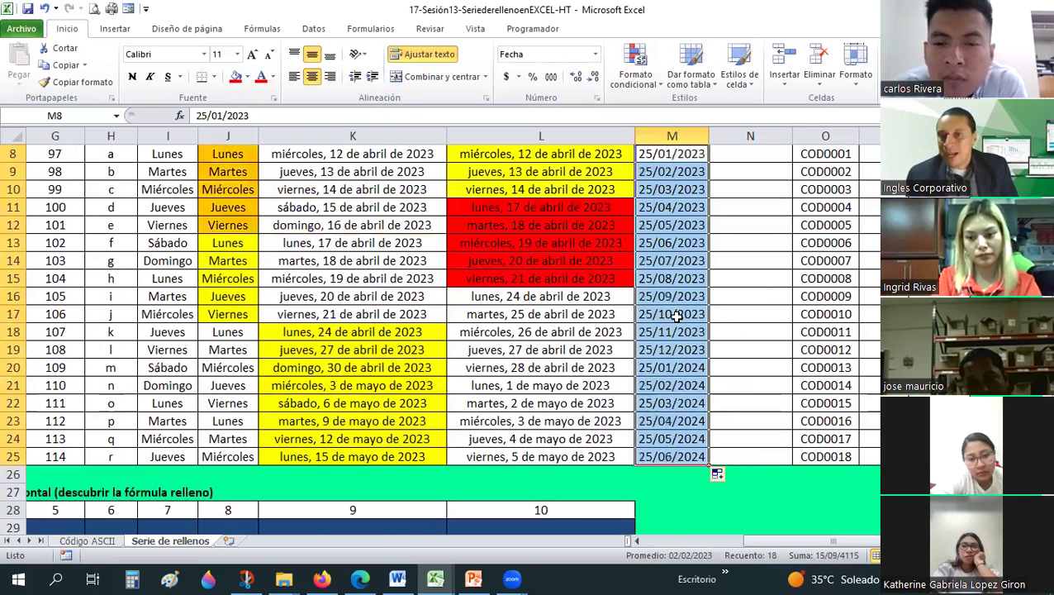
pyautogui.scroll(1, 676, 316)
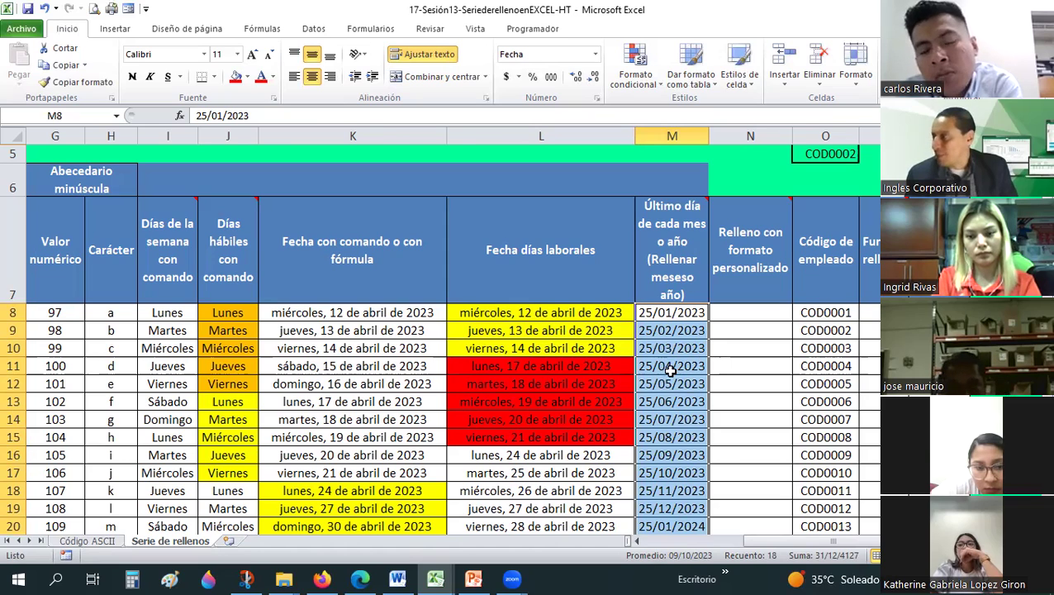
pyautogui.scroll(-1, 671, 372)
pyautogui.scroll(1, 672, 336)
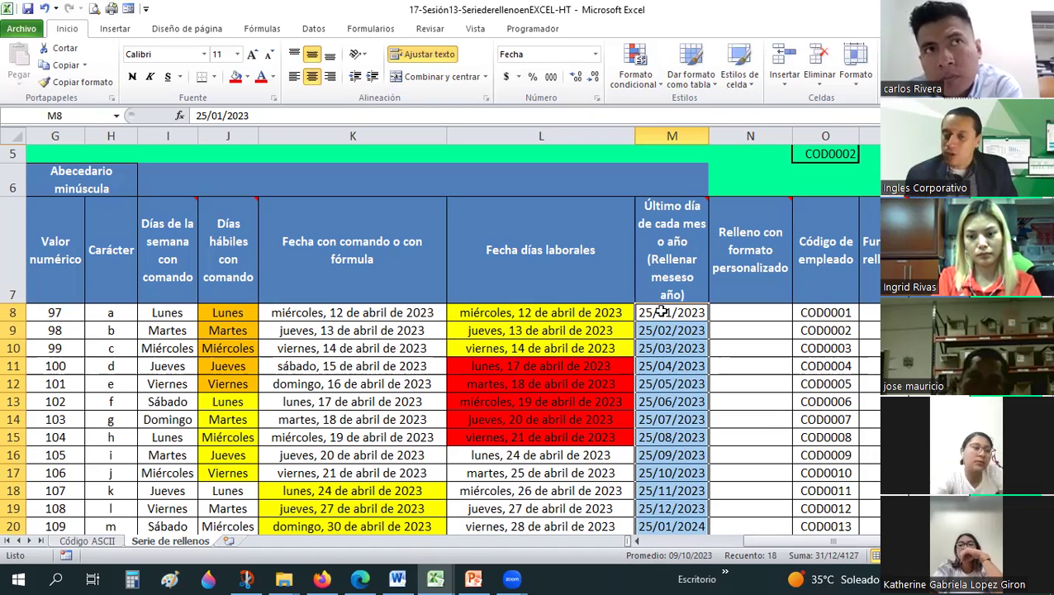
pyautogui.scroll(-2, 742, 423)
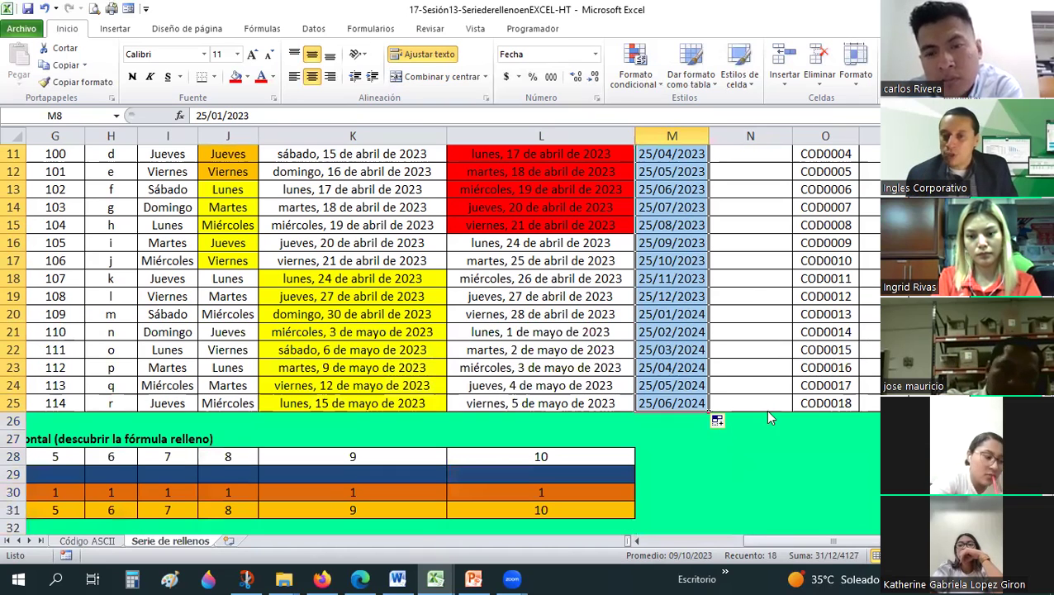
# - Apply Rellenar años so column M reads 25/01/2023, 25/01/2024, 25/01/2025 onward, then reselect M8
pyautogui.click(719, 420)
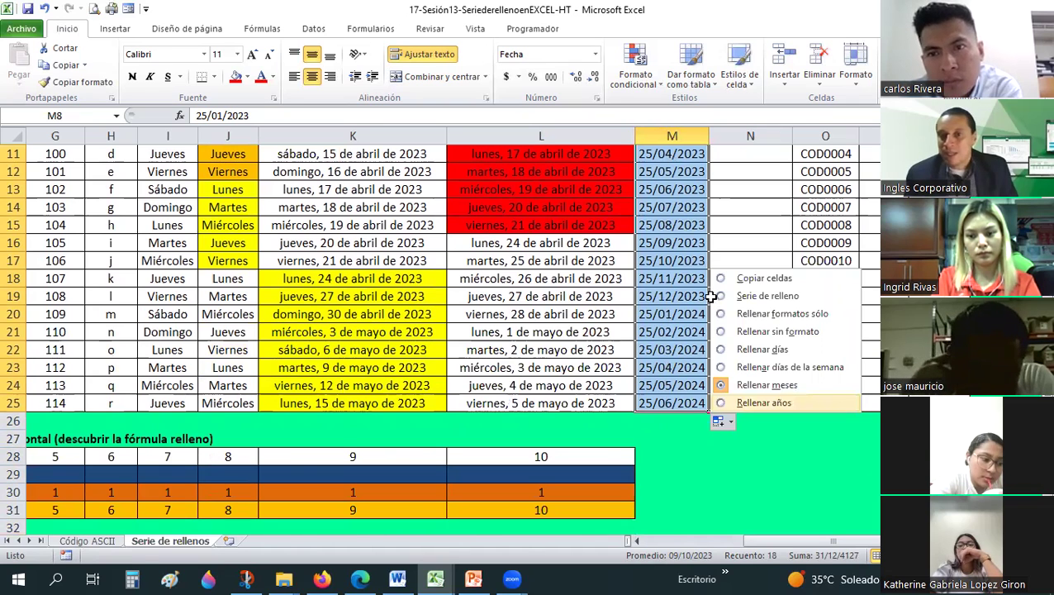
pyautogui.press('Return')
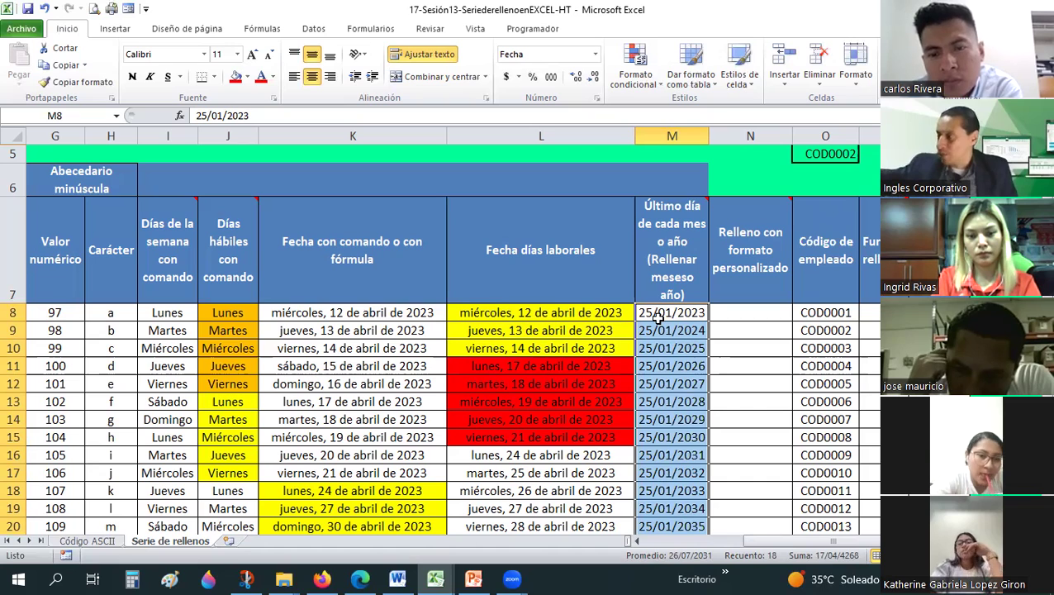
pyautogui.click(658, 316)
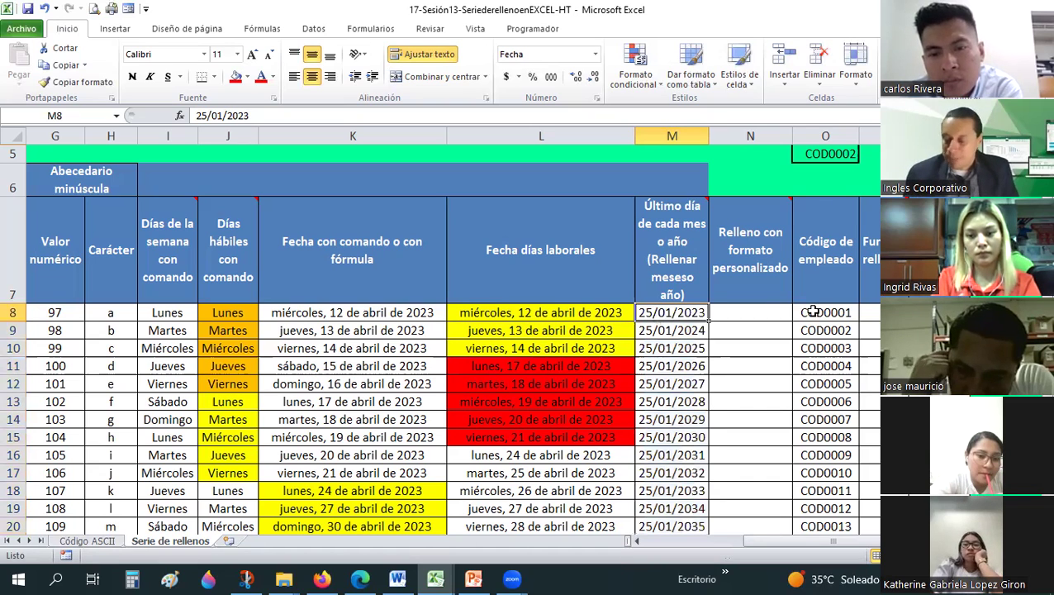
# - Enter 31-01 in M8, fill to M25, and choose Rellenar meses for month-end dates through 30/06/2024
pyautogui.write('31')
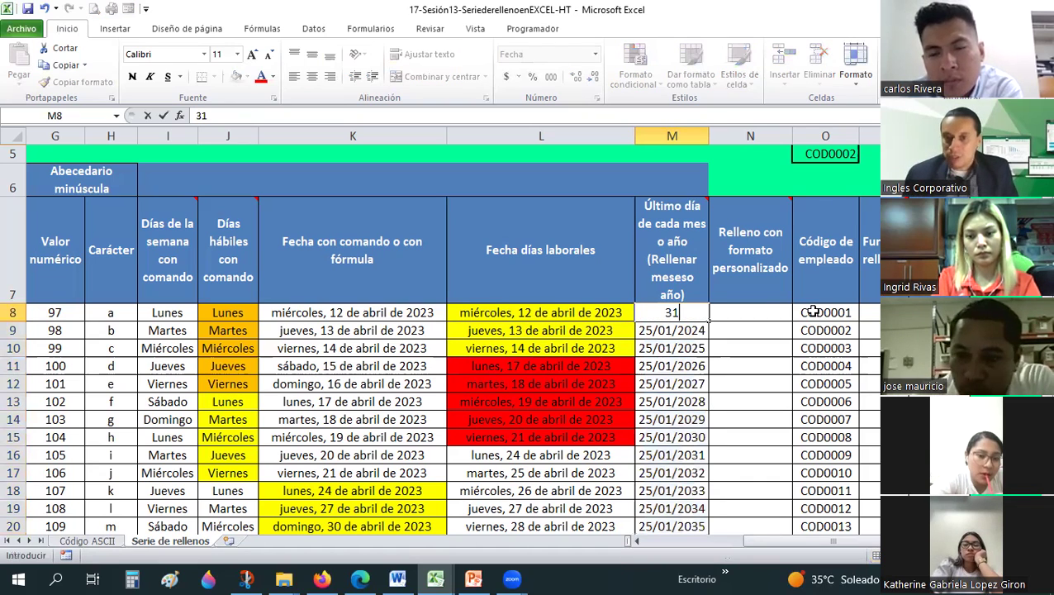
pyautogui.write('-01')
pyautogui.press('Return')
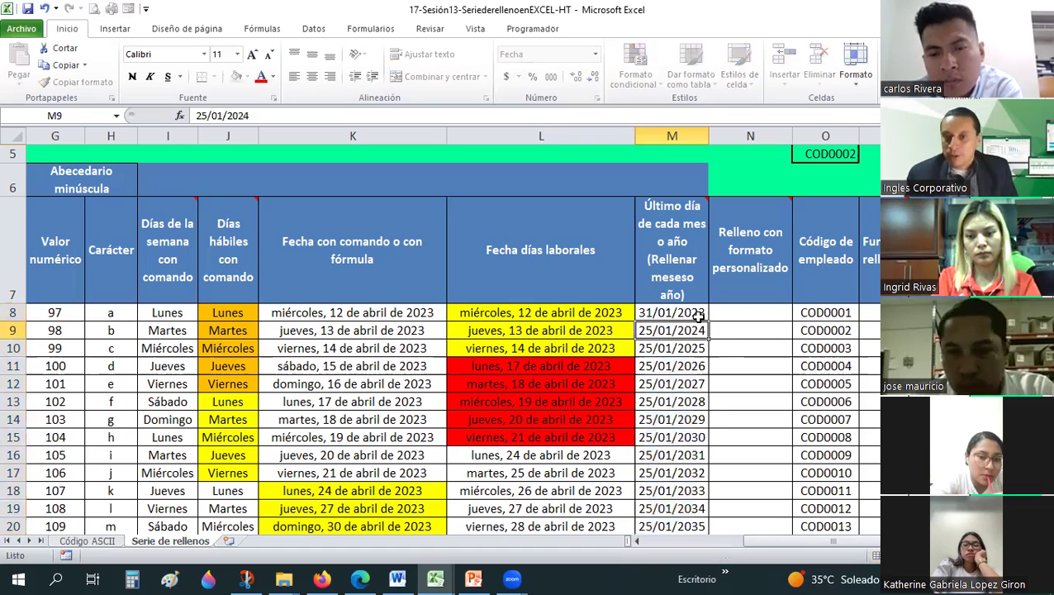
pyautogui.click(698, 317)
pyautogui.doubleClick(708, 322)
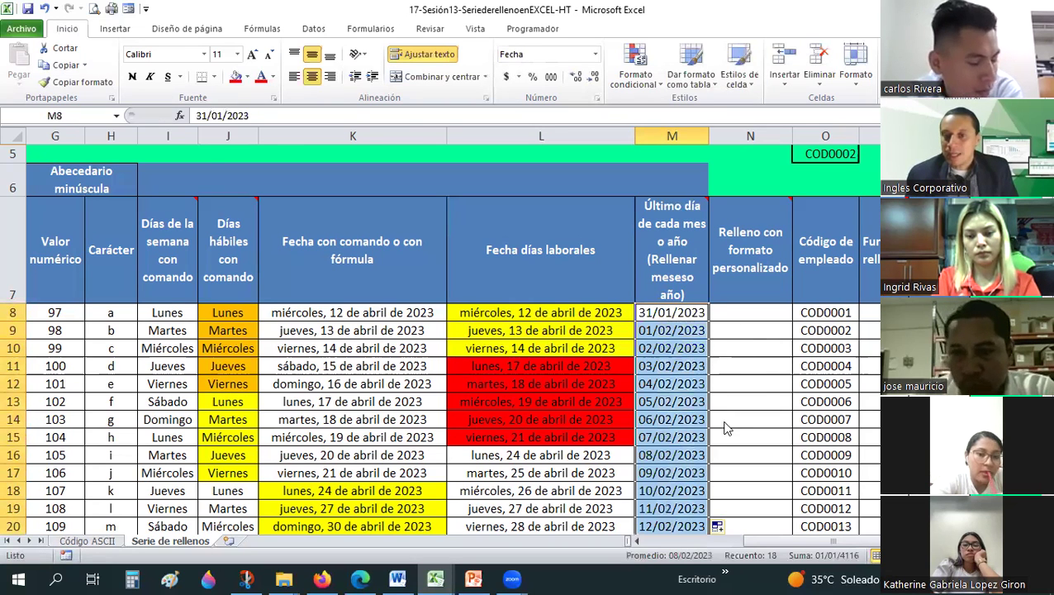
pyautogui.scroll(-2, 724, 427)
pyautogui.click(722, 420)
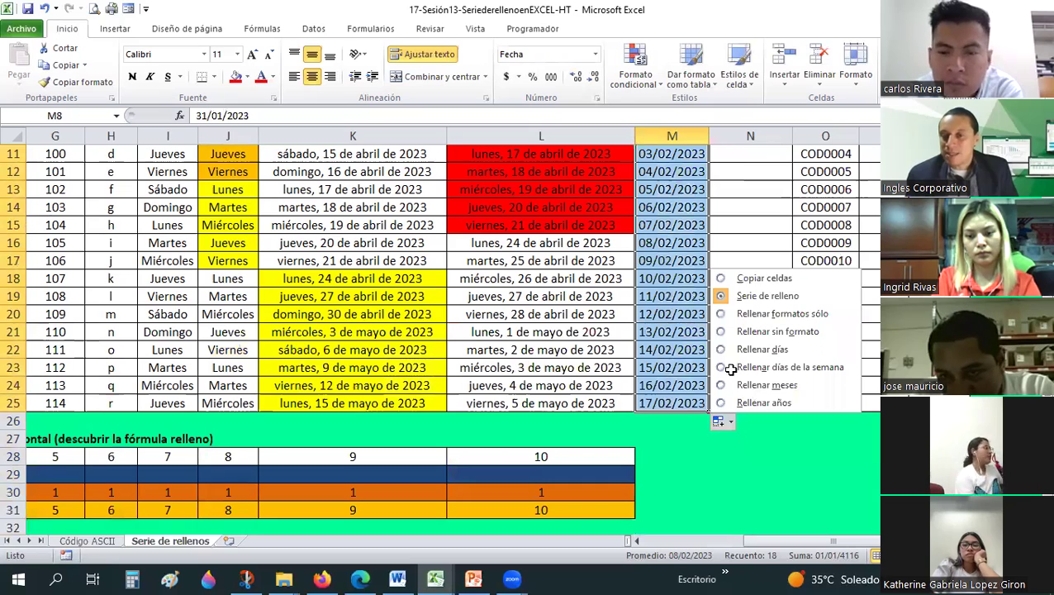
pyautogui.click(744, 385)
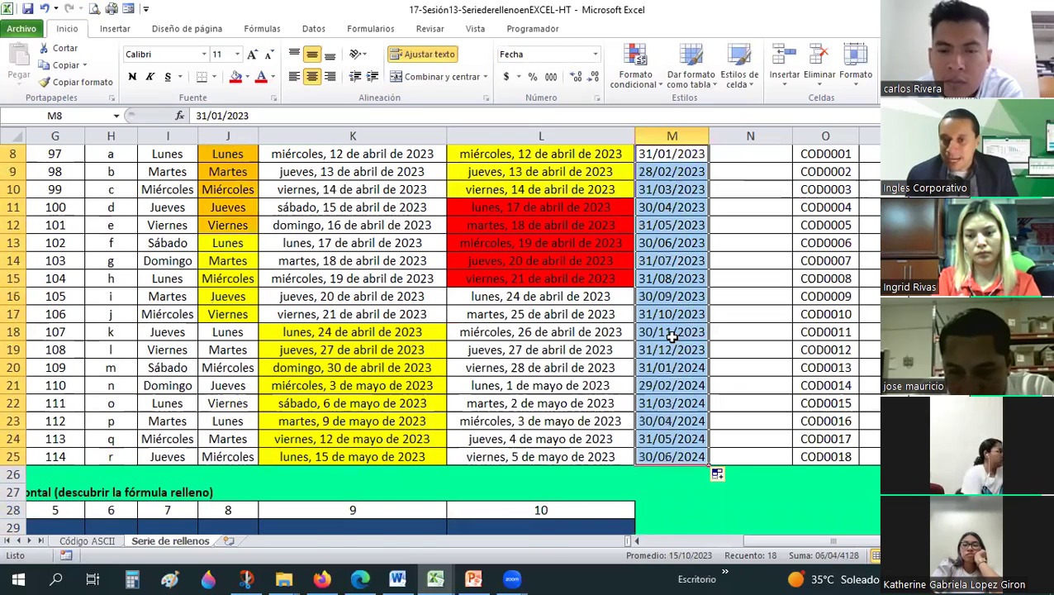
pyautogui.scroll(1, 676, 343)
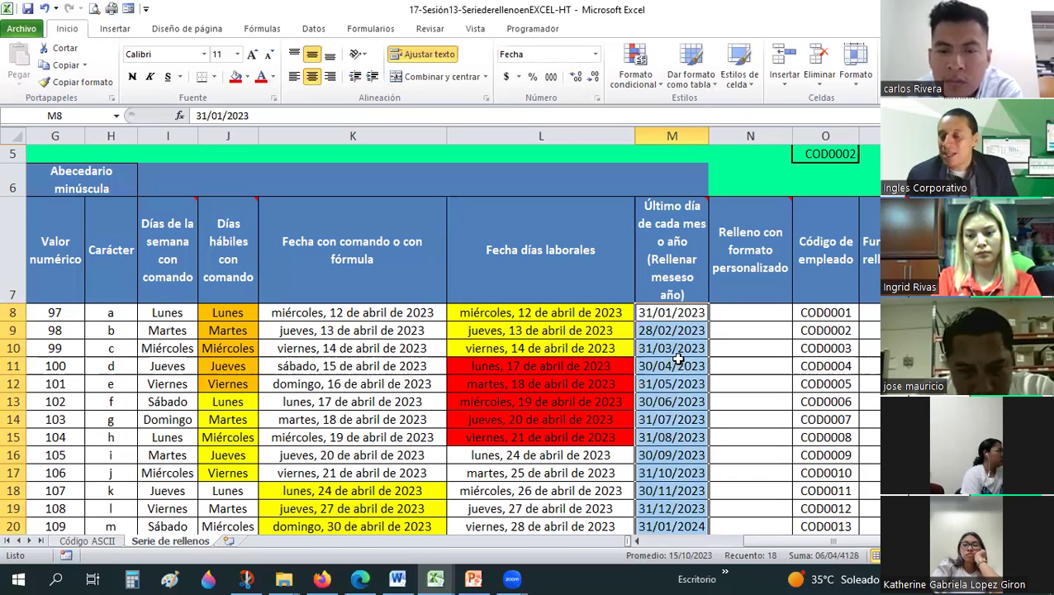
pyautogui.scroll(-1, 678, 357)
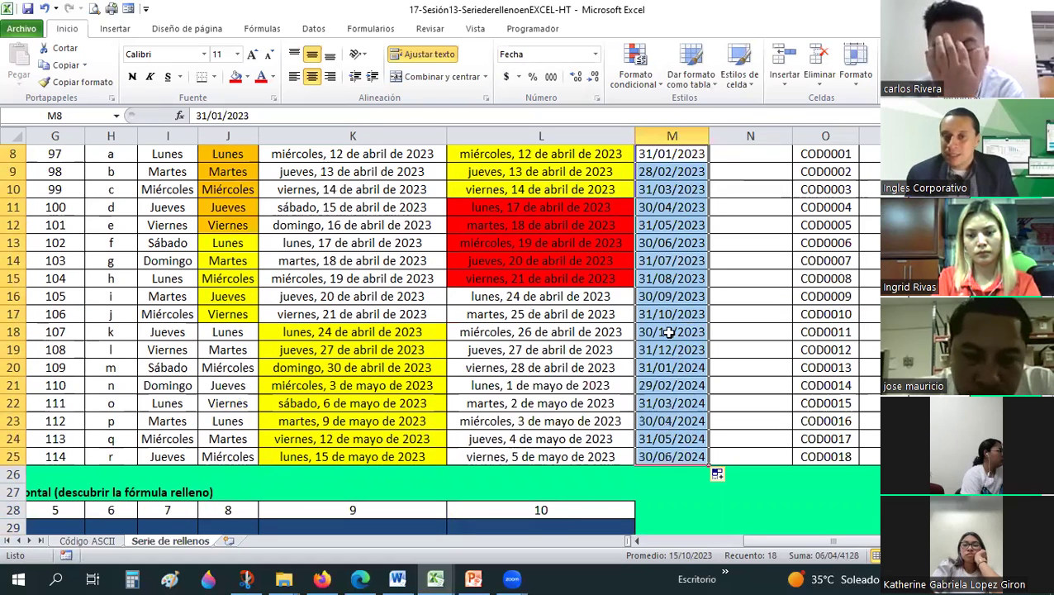
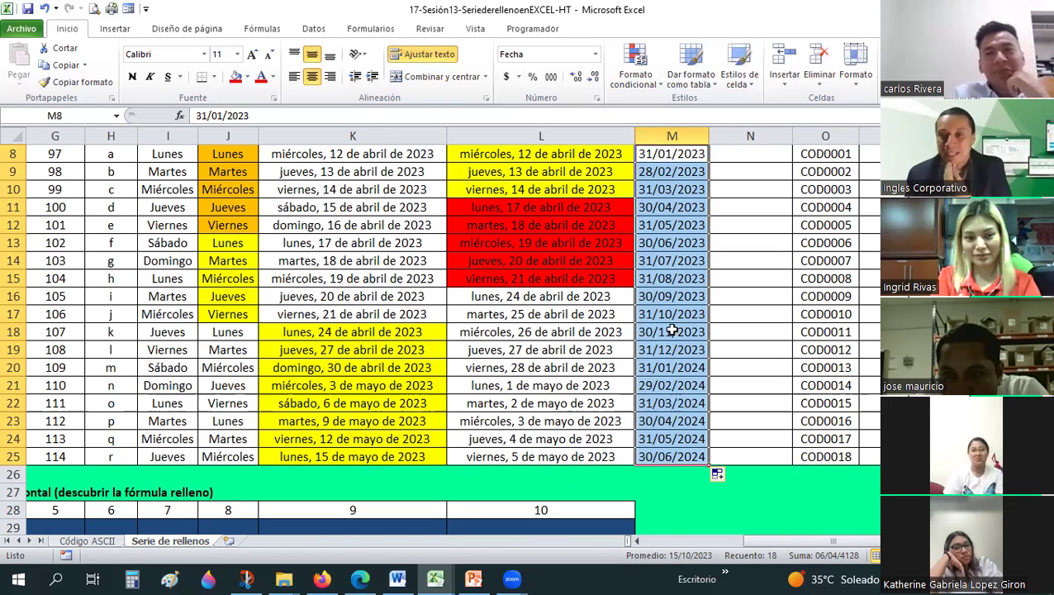
# - Refill the column M dates with weekdays, then switch them to month-end dates
pyautogui.scroll(1, 673, 330)
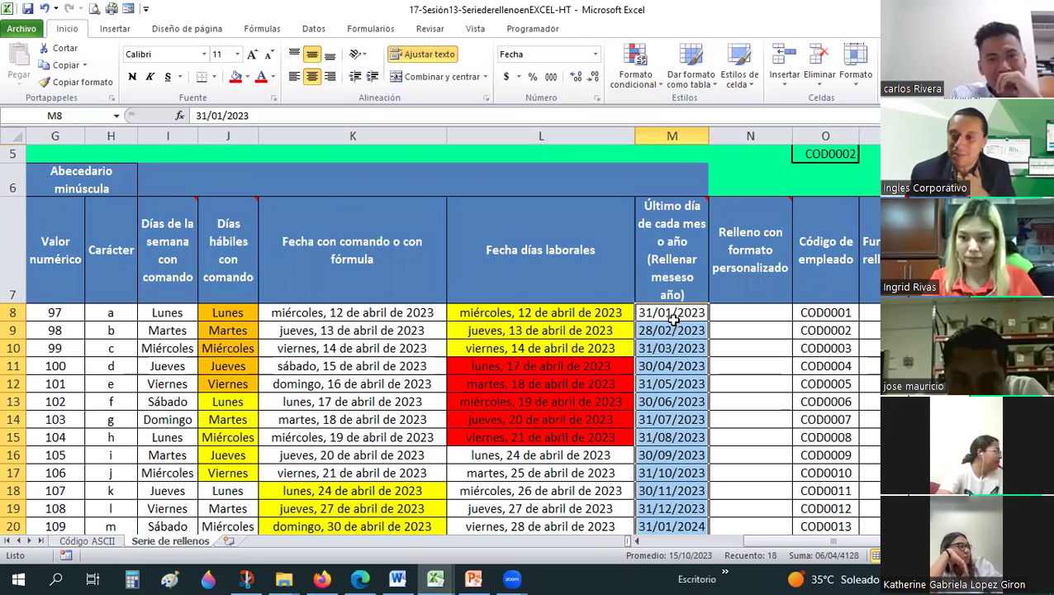
pyautogui.scroll(-1, 673, 320)
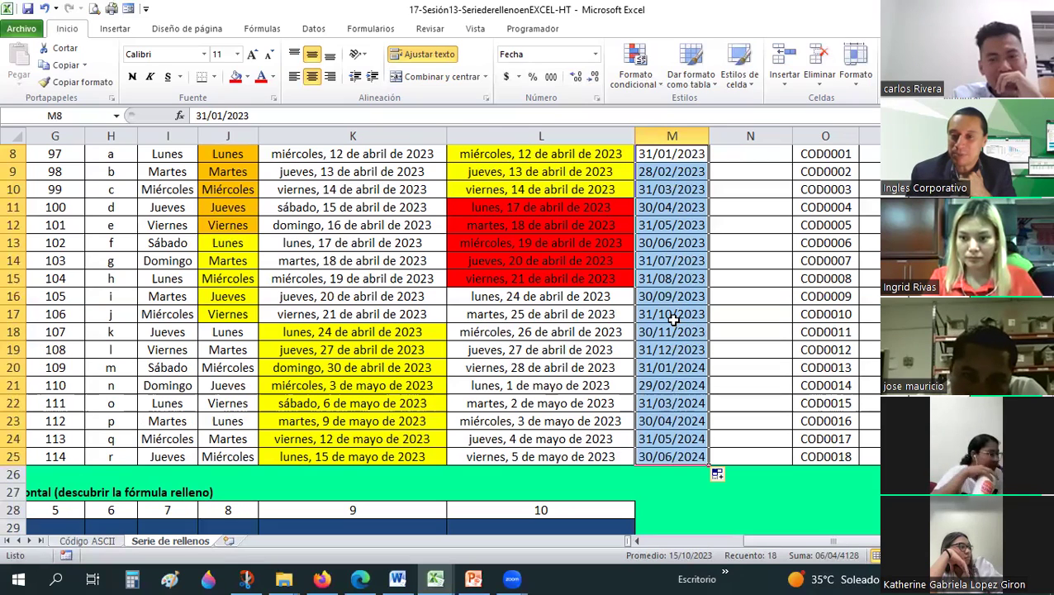
pyautogui.scroll(1, 673, 320)
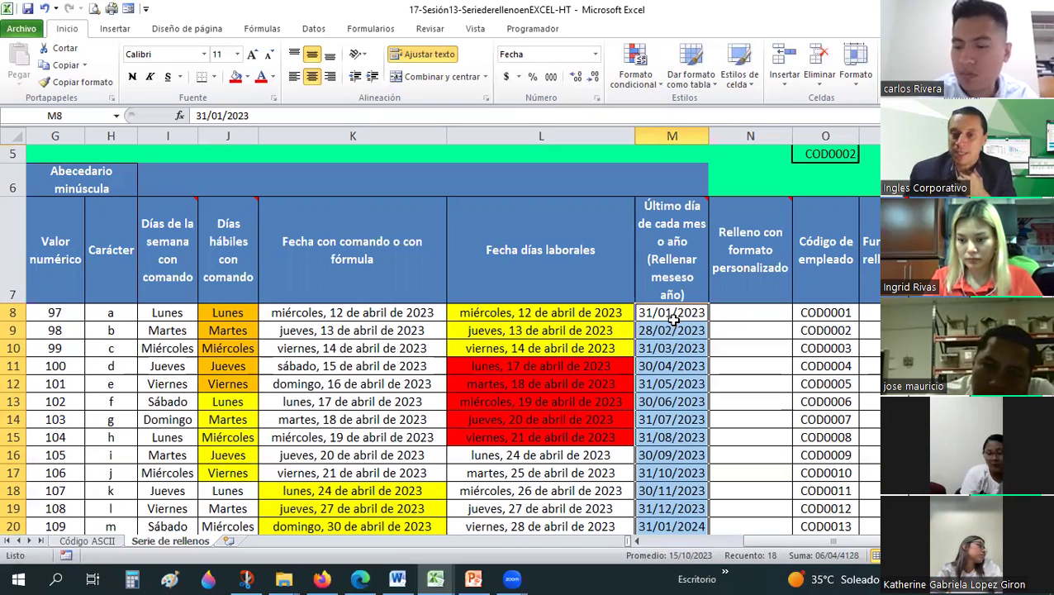
pyautogui.scroll(-3, 682, 324)
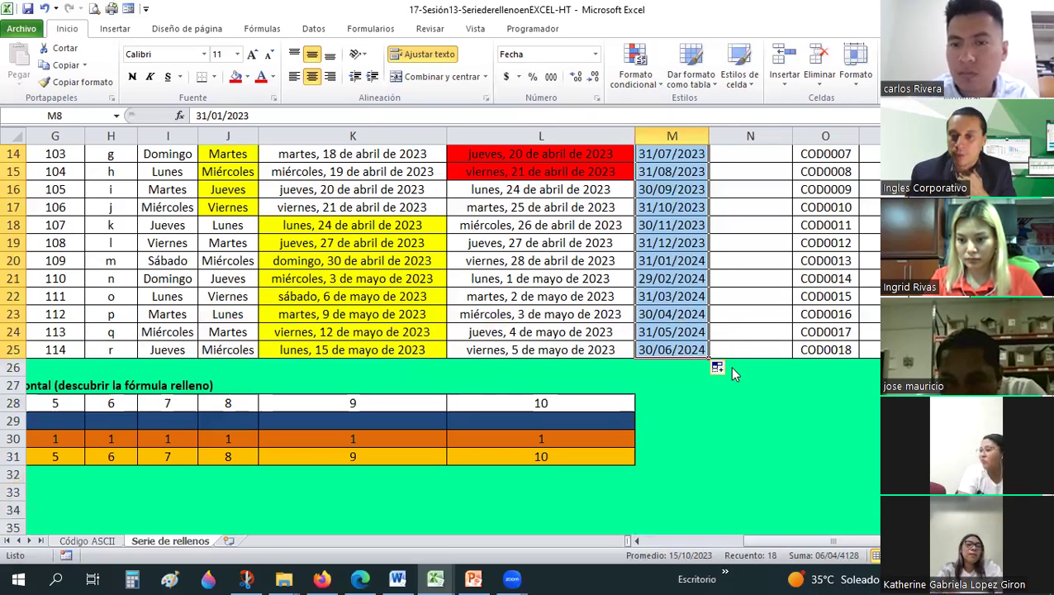
pyautogui.hotkey('alt', 'shift', 'F10')
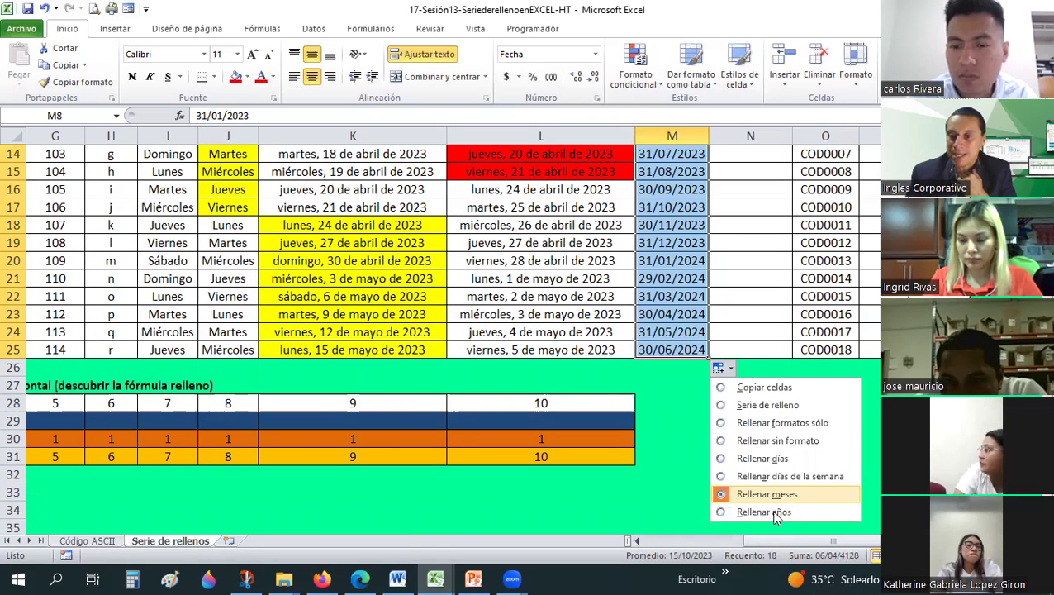
pyautogui.press('Up')
pyautogui.press('Up')
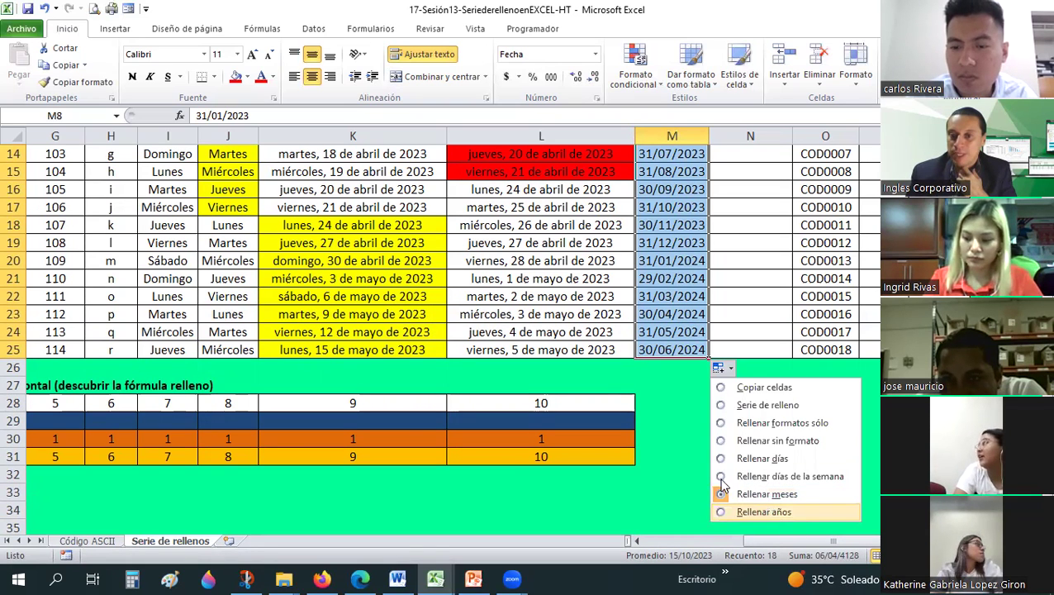
pyautogui.press('Return')
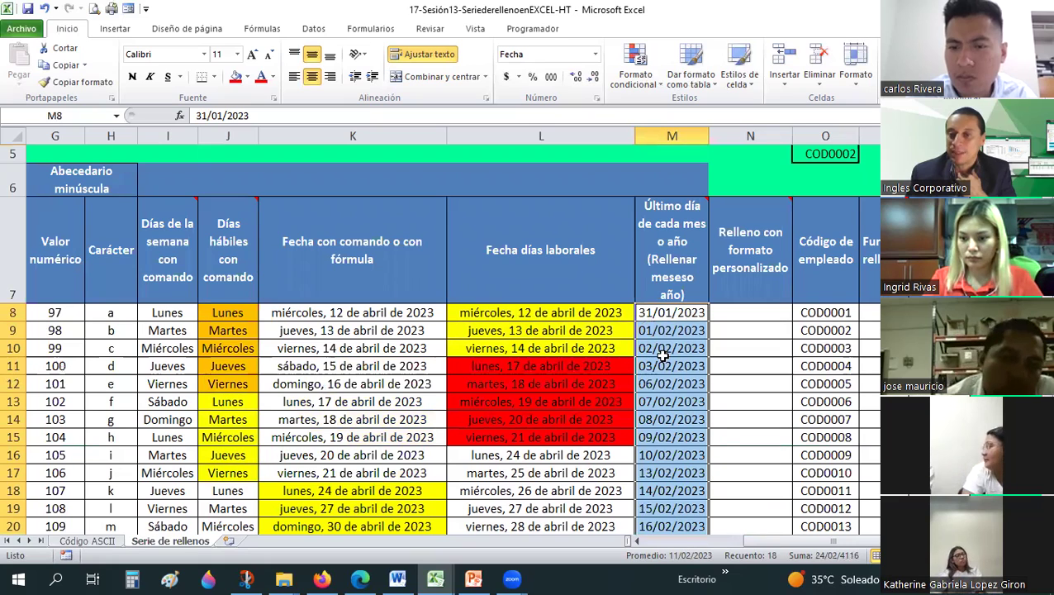
pyautogui.scroll(-2, 721, 431)
pyautogui.click(717, 420)
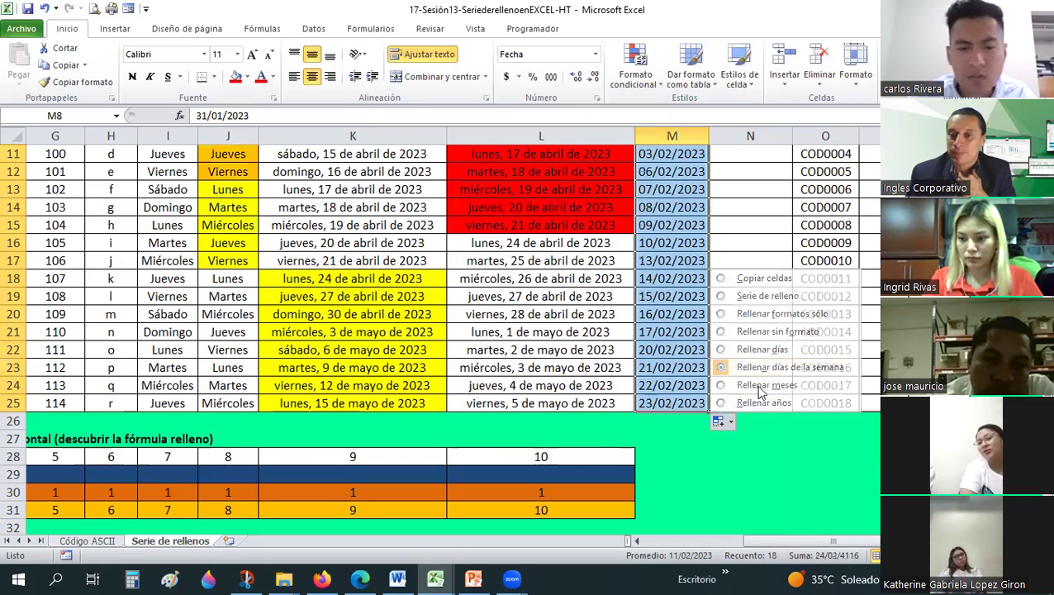
pyautogui.click(756, 389)
pyautogui.scroll(1, 703, 322)
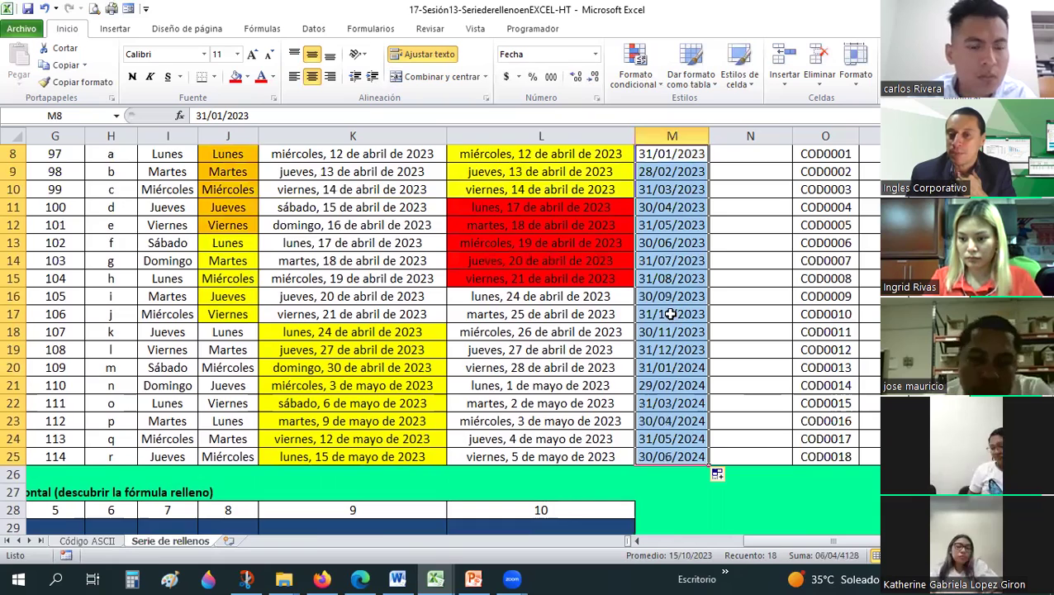
pyautogui.scroll(1, 674, 318)
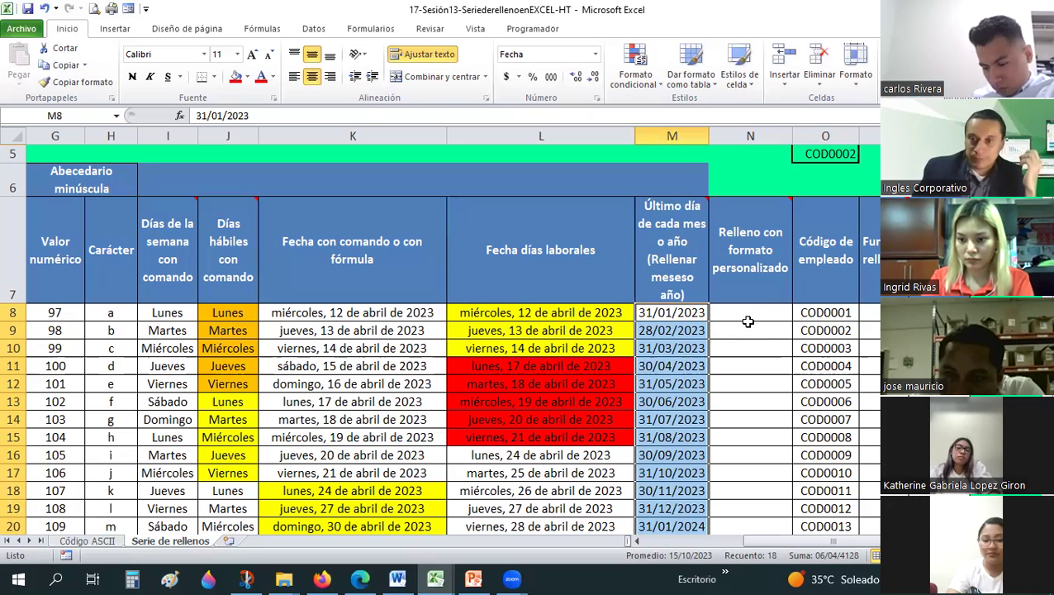
# - Inspect the empty custom-format column N and the employee codes from COD0001 downward
pyautogui.click(746, 271)
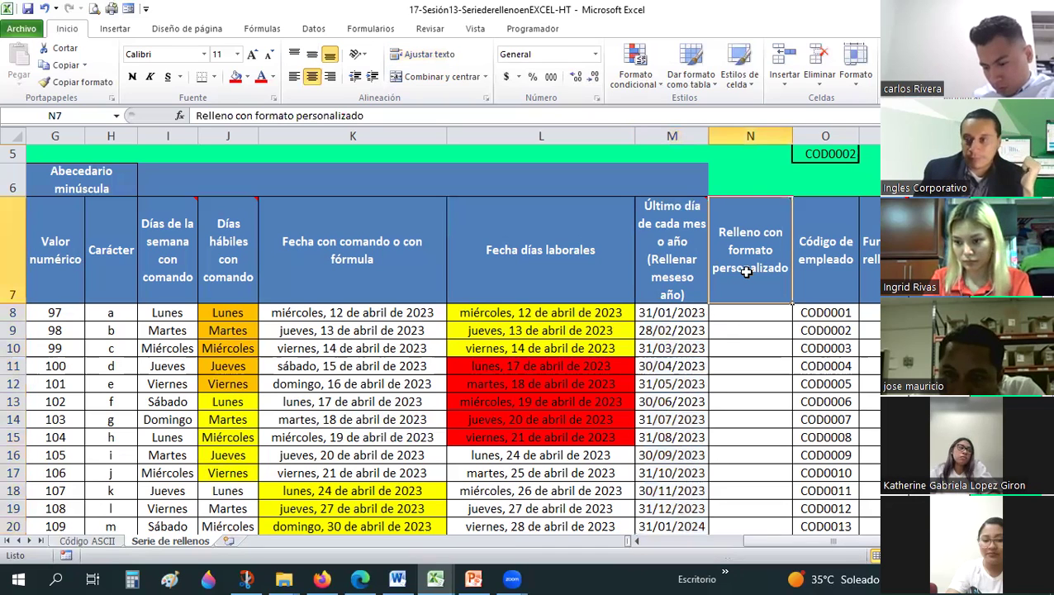
pyautogui.click(727, 326)
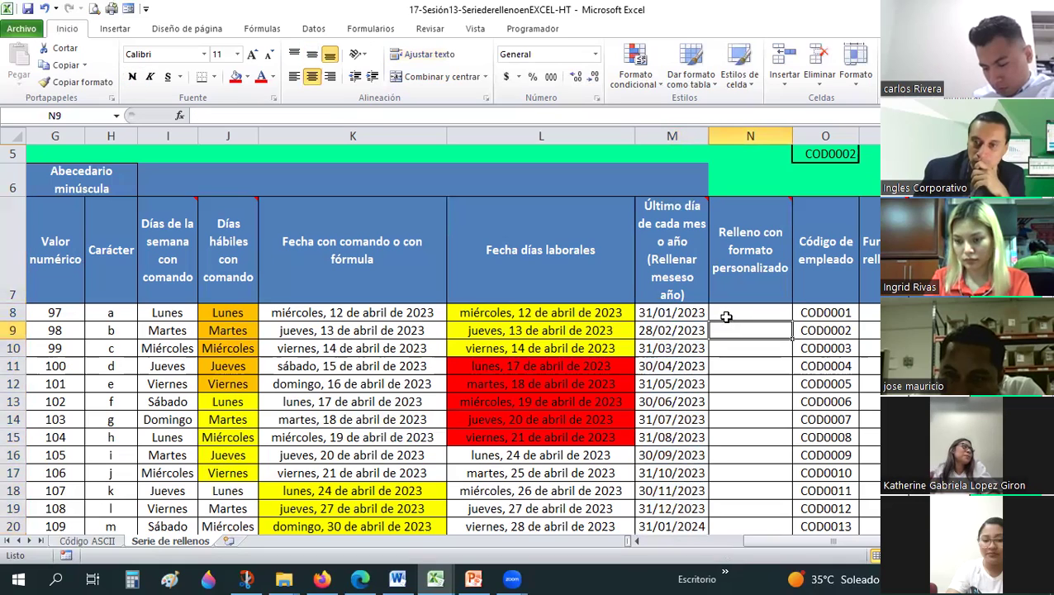
pyautogui.click(726, 316)
pyautogui.scroll(-1, 726, 316)
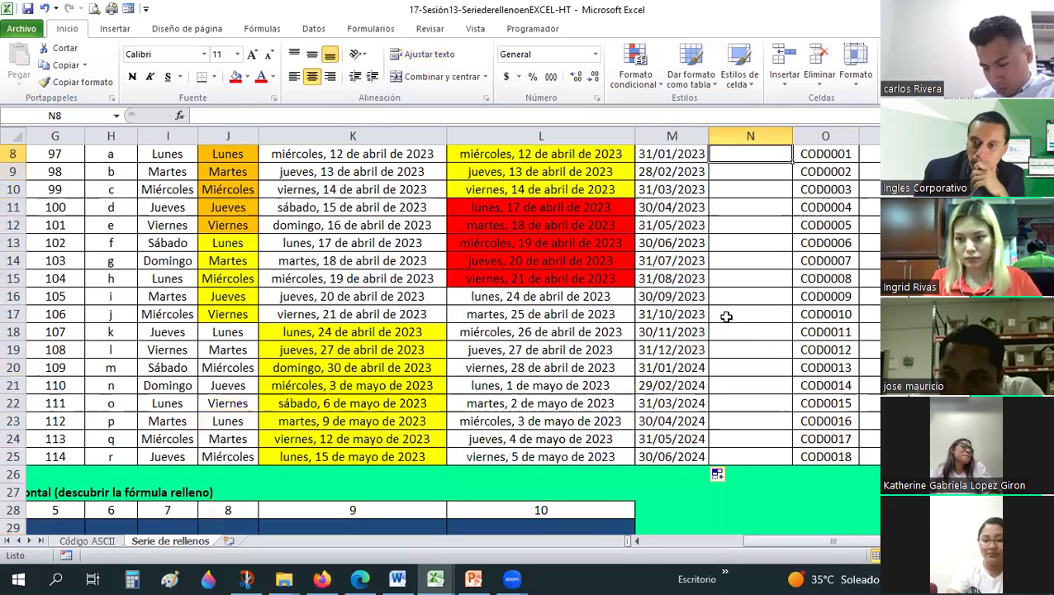
pyautogui.scroll(-1, 727, 314)
pyautogui.scroll(2, 727, 314)
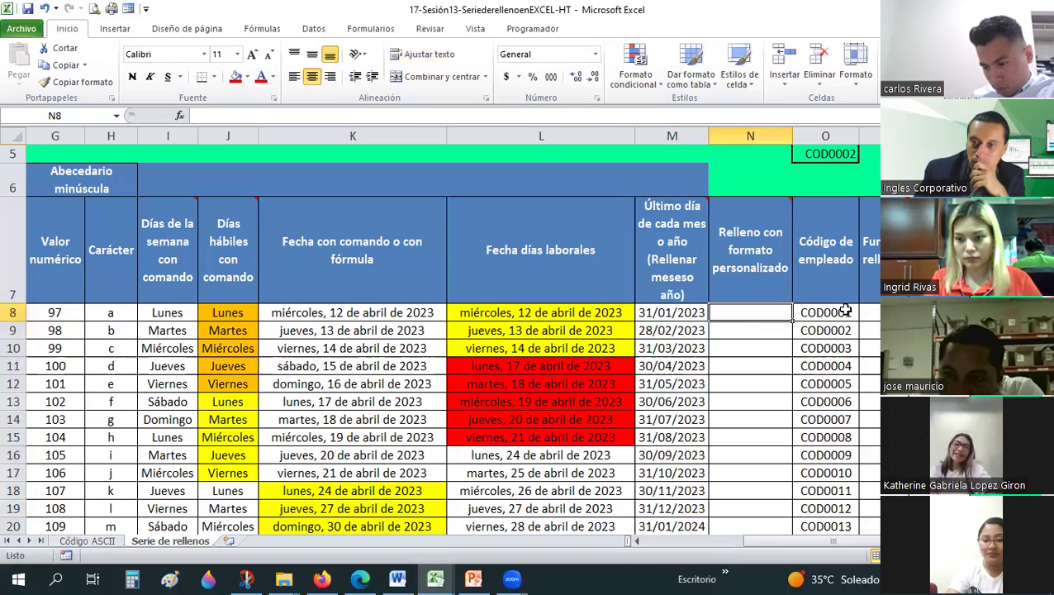
pyautogui.click(846, 312)
pyautogui.press('Down')
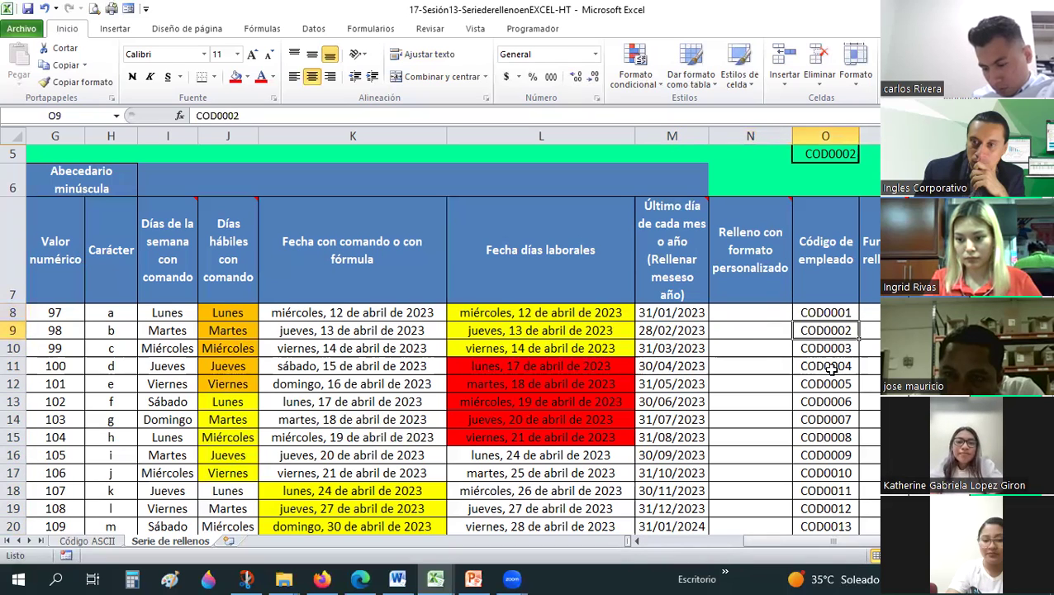
pyautogui.press('Down')
pyautogui.press('Down')
pyautogui.scroll(1, 808, 221)
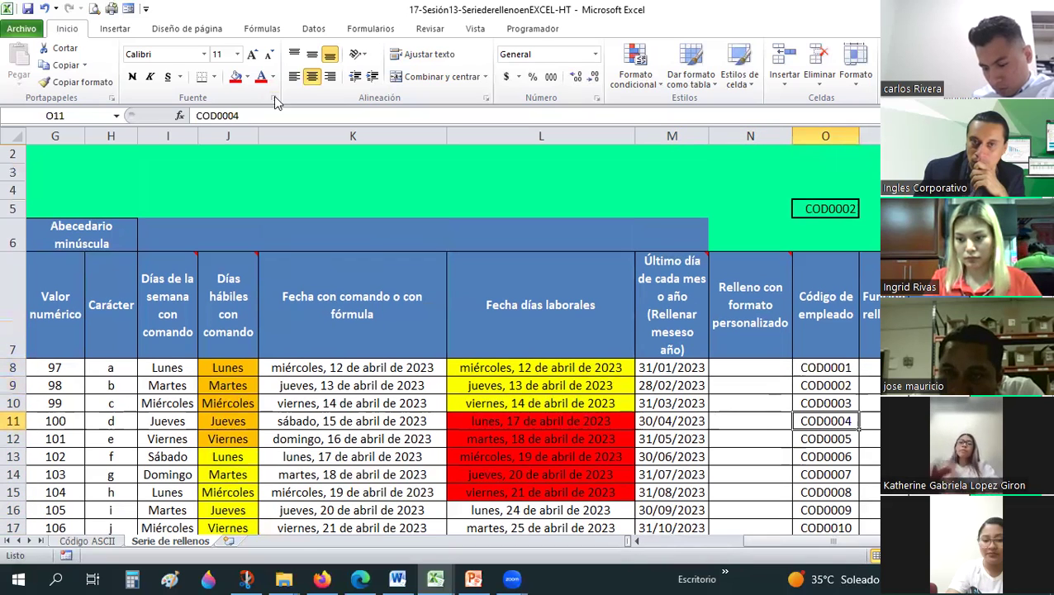
# - Check the values behind the COD codes, K8's date, J8's weekday and H8's =CAR(G8) formula
pyautogui.click(800, 207)
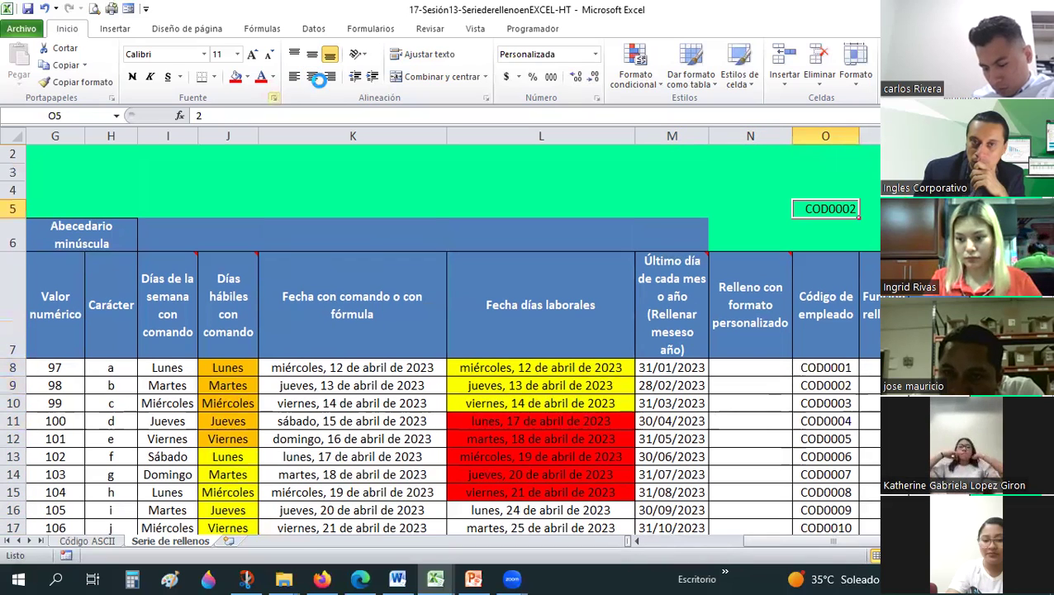
pyautogui.click(824, 369)
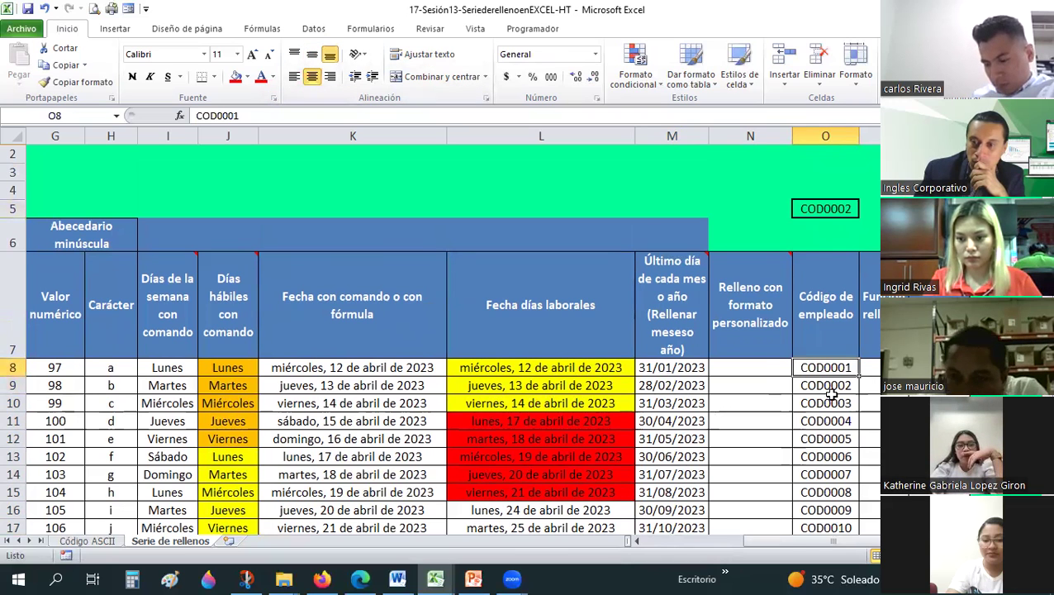
pyautogui.click(832, 398)
pyautogui.scroll(-1, 832, 395)
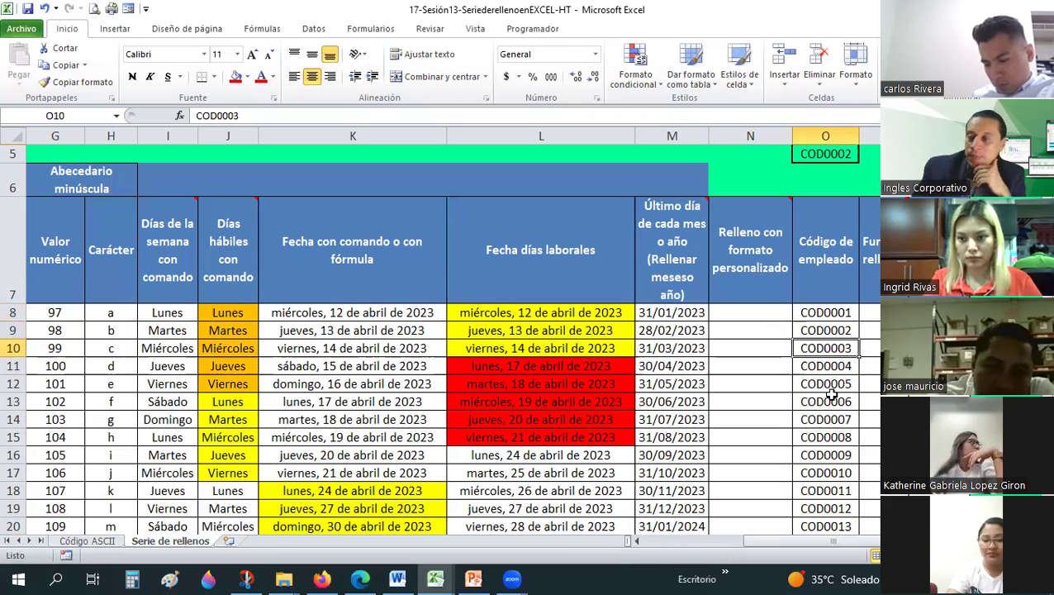
pyautogui.click(753, 317)
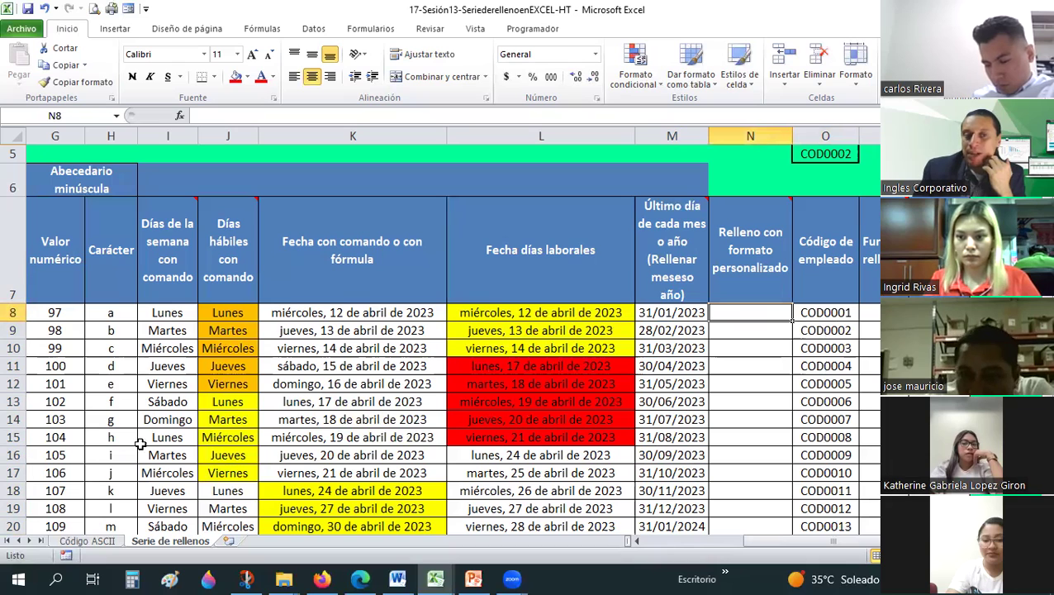
pyautogui.click(351, 314)
pyautogui.click(231, 316)
pyautogui.click(55, 331)
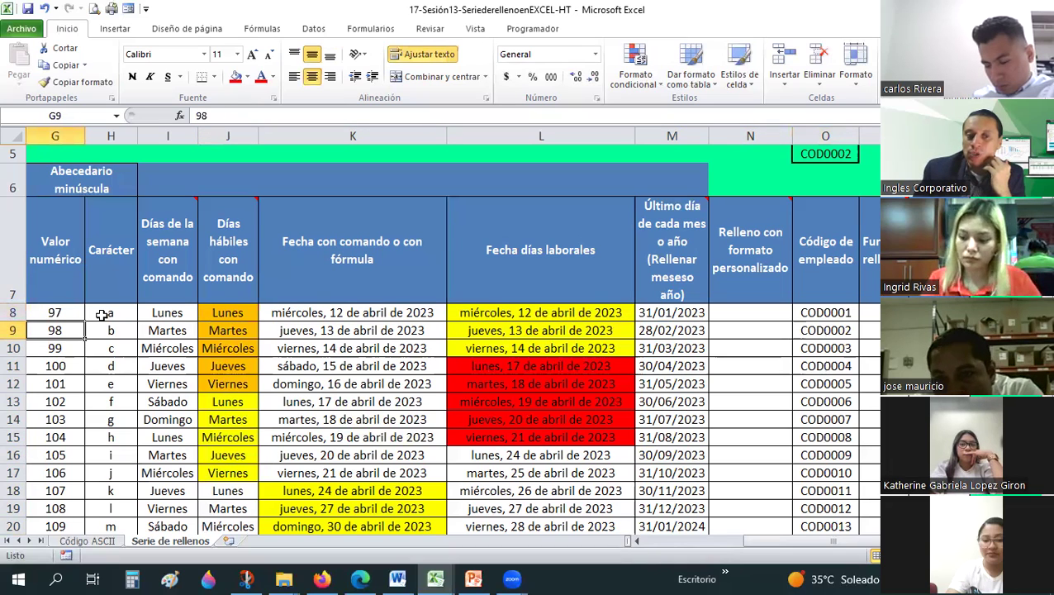
pyautogui.click(102, 315)
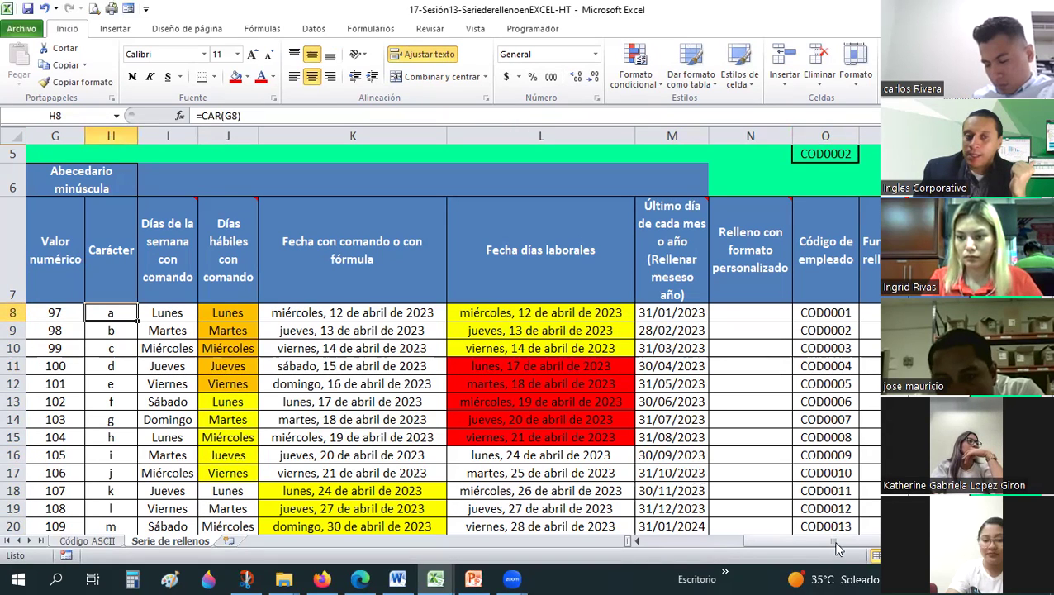
# - Clear the old T1 and A1 entries from row 10
pyautogui.moveTo(836, 547); pyautogui.dragTo(767, 552)
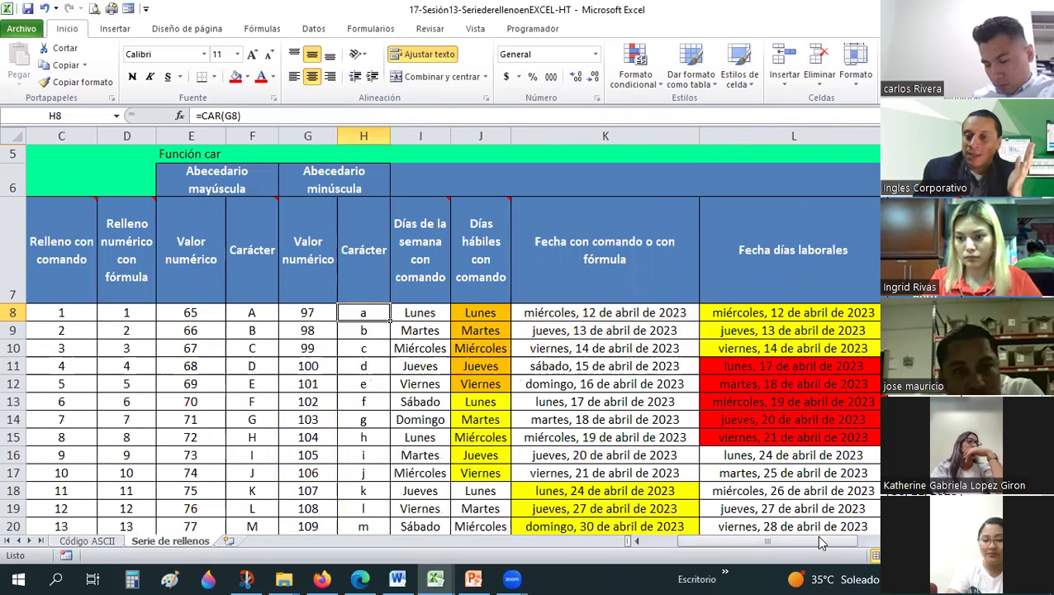
pyautogui.moveTo(767, 541); pyautogui.dragTo(818, 541)
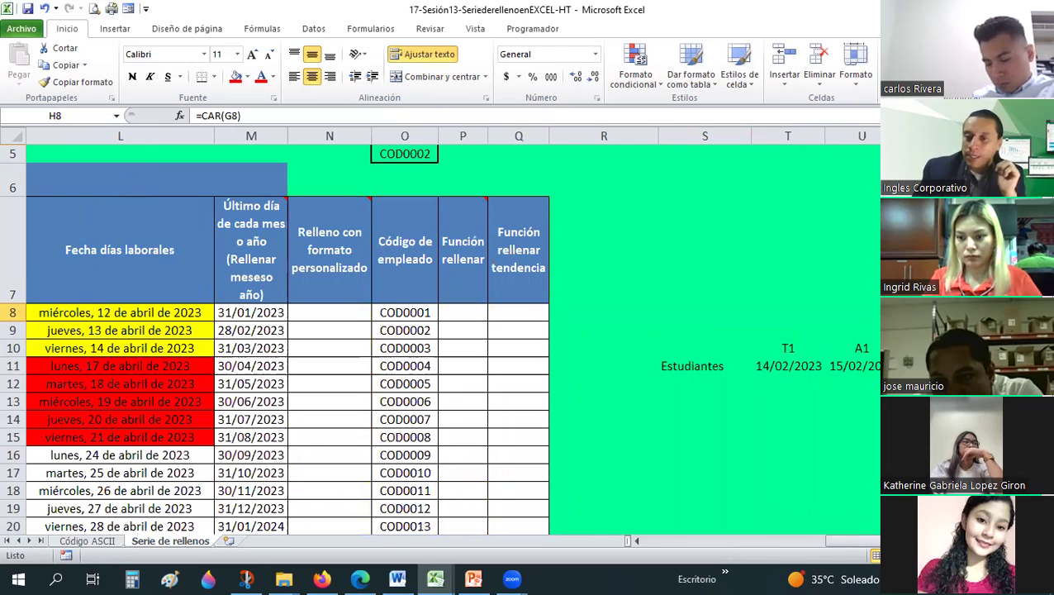
pyautogui.moveTo(788, 348); pyautogui.dragTo(862, 348)
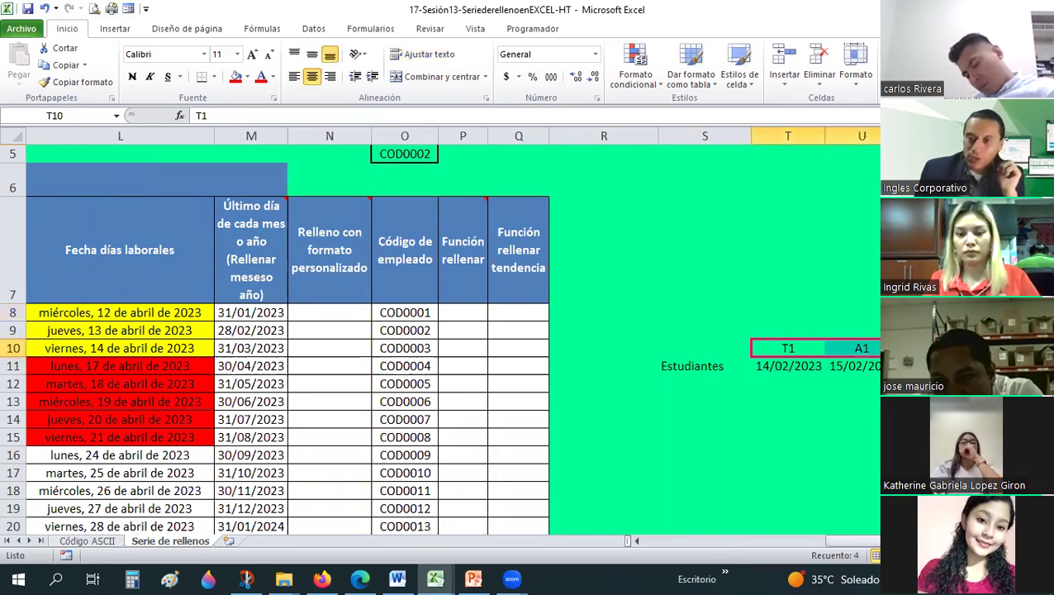
pyautogui.press('Delete')
pyautogui.click(821, 348)
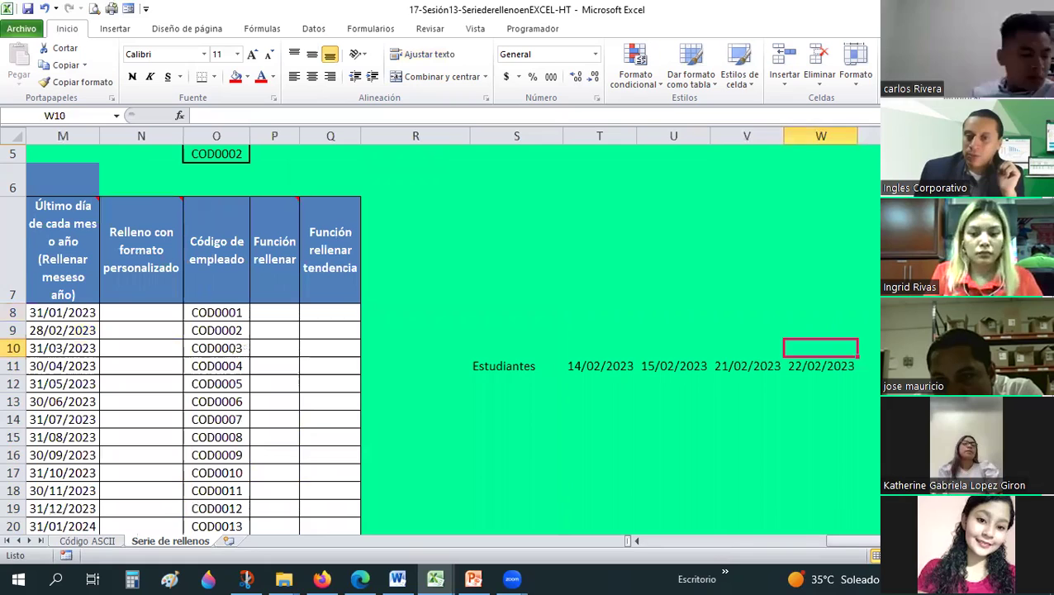
# - Enter T1 in T10 and A1 in U10 above the first student dates
pyautogui.click(504, 366)
pyautogui.click(600, 366)
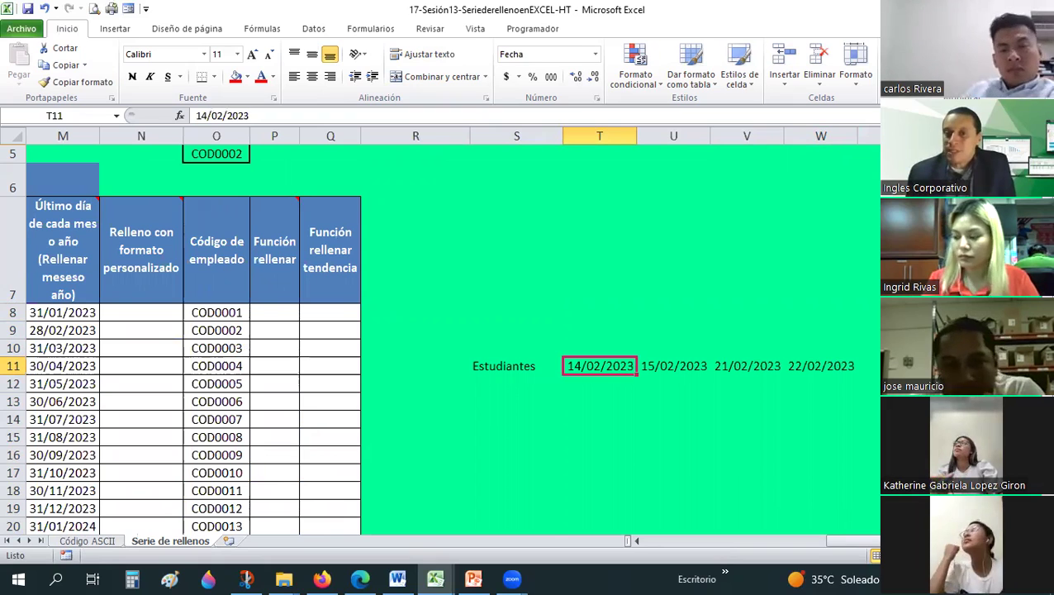
pyautogui.click(600, 348)
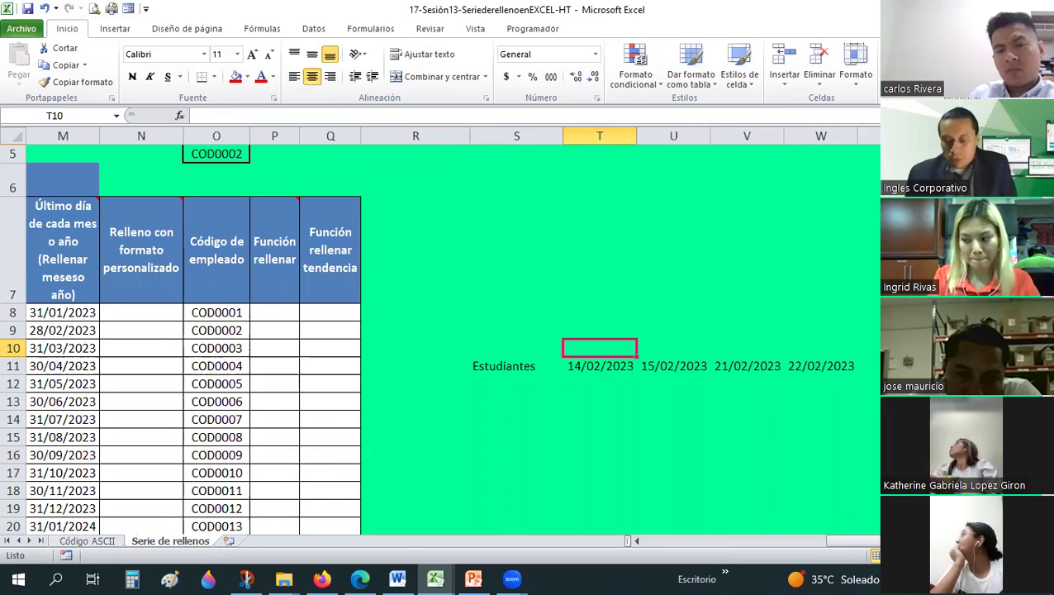
pyautogui.write('t')
pyautogui.press('BackSpace')
pyautogui.write('T1')
pyautogui.press('Tab')
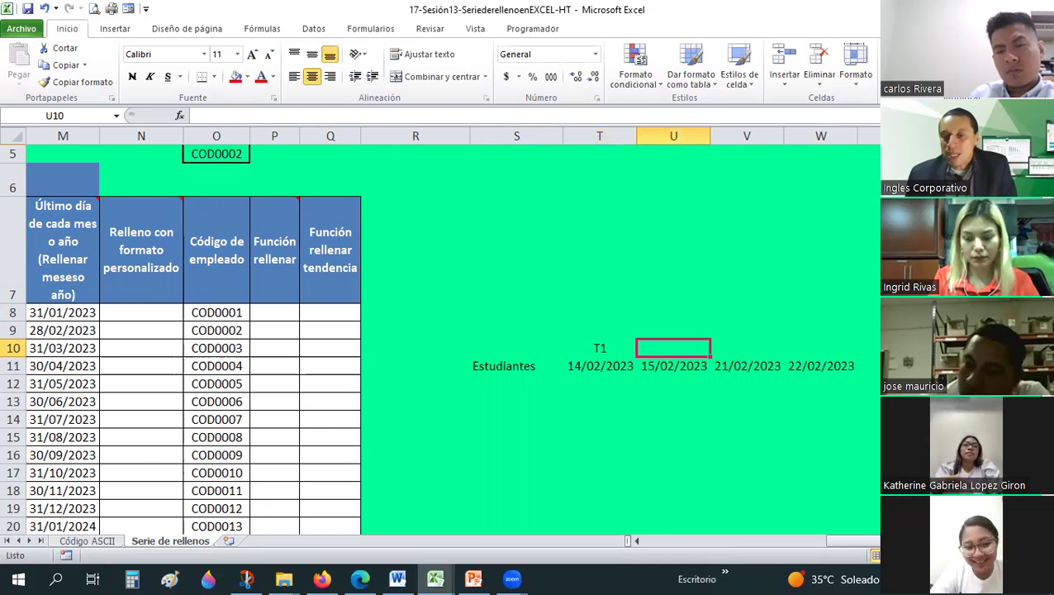
pyautogui.write('A')
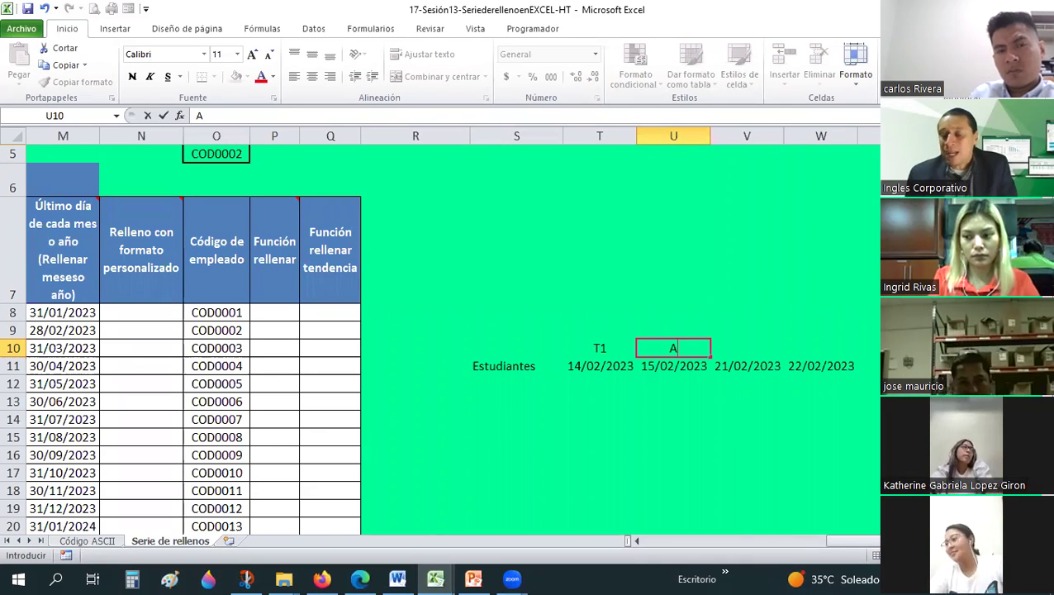
pyautogui.write('1')
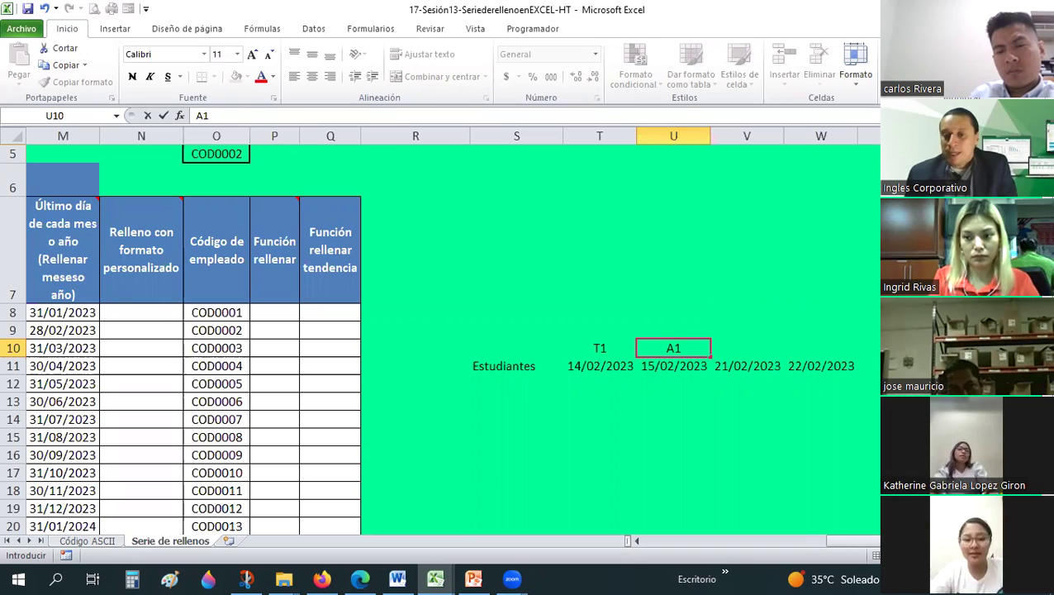
pyautogui.press('Return')
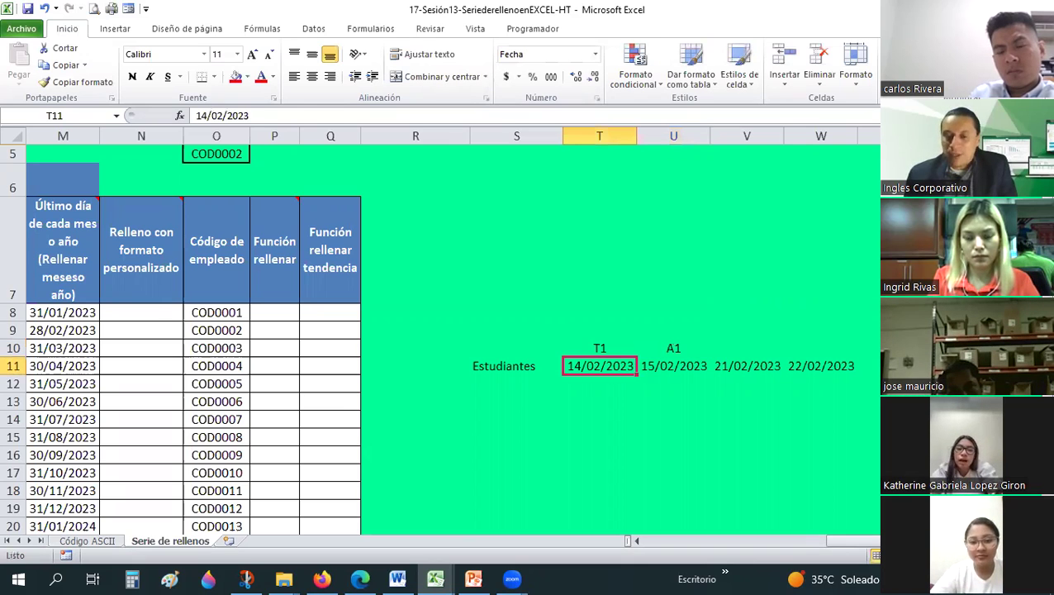
# - Change the dates to 12/04/2023 in T11 and 15/04/2023 in U11, then select T10:U10
pyautogui.write('12-4')
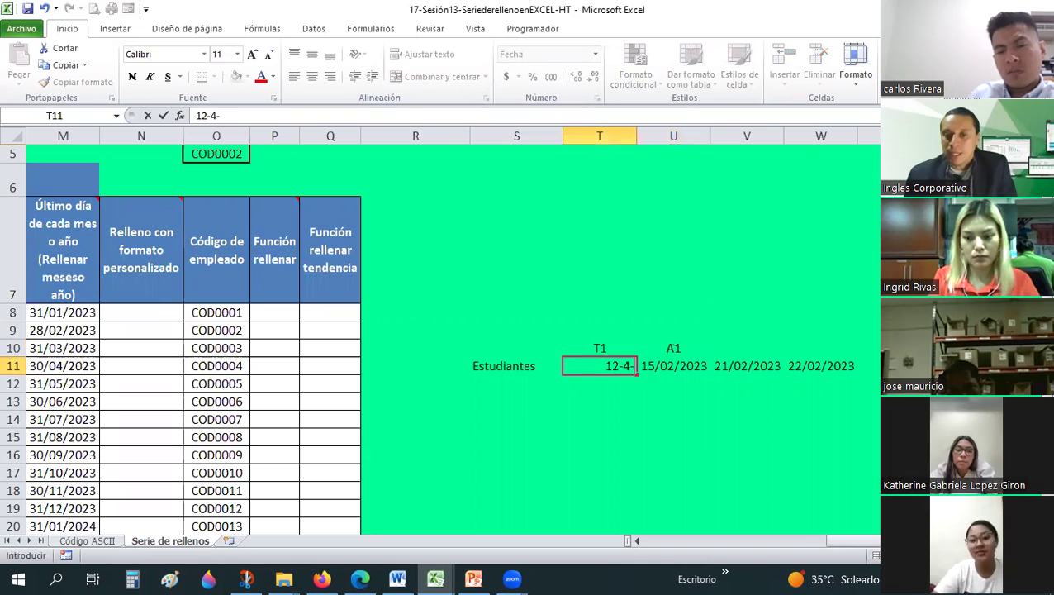
pyautogui.write('-23')
pyautogui.press('Return')
pyautogui.press('Tab')
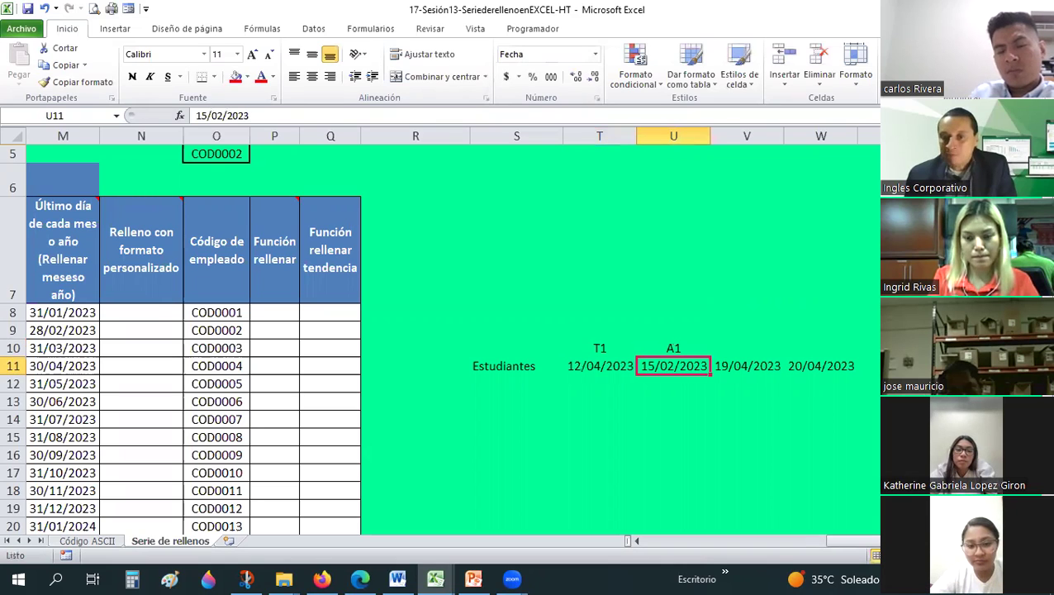
pyautogui.write('15-4-')
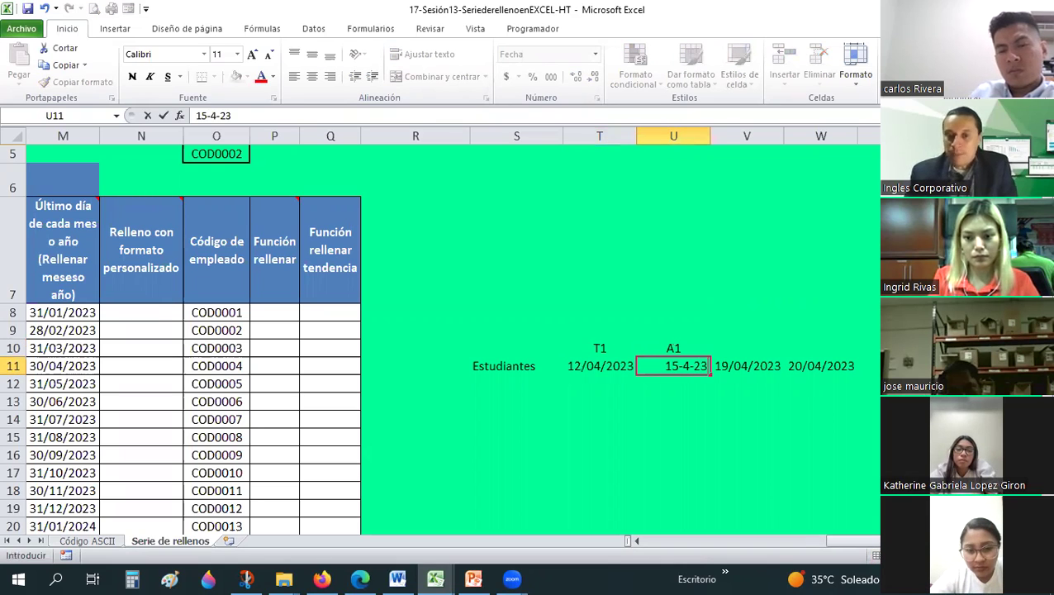
pyautogui.press('Return')
pyautogui.click(570, 345)
pyautogui.hotkey('shift', 'Right')
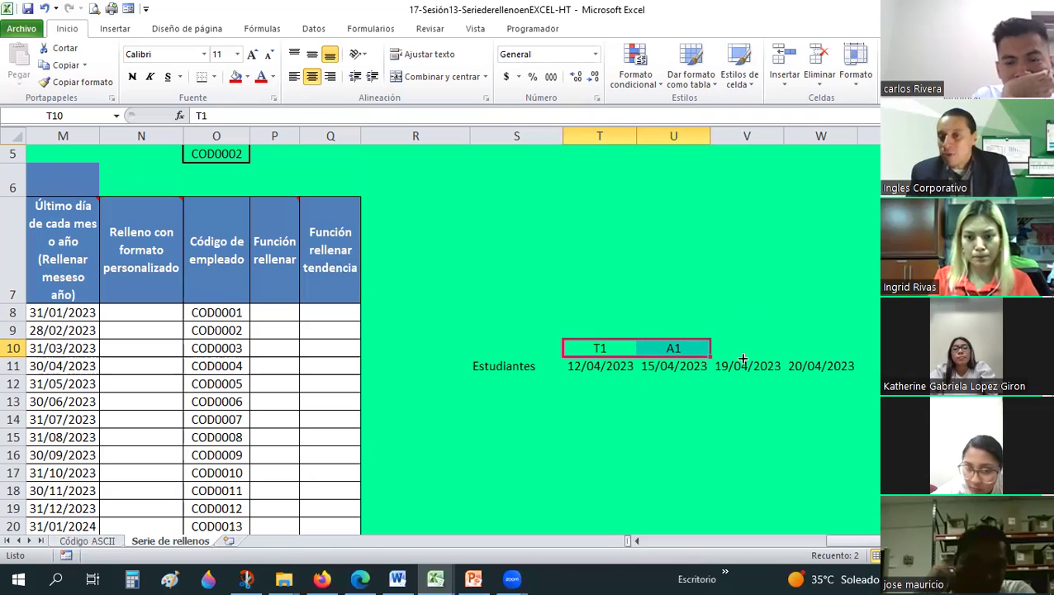
# - Fill from T10 alone across row 10, producing T1–T4, then undo it
pyautogui.moveTo(710, 357); pyautogui.dragTo(828, 396)
pyautogui.click(594, 351)
pyautogui.moveTo(673, 354); pyautogui.dragTo(840, 347)
pyautogui.moveTo(745, 349); pyautogui.dragTo(752, 356)
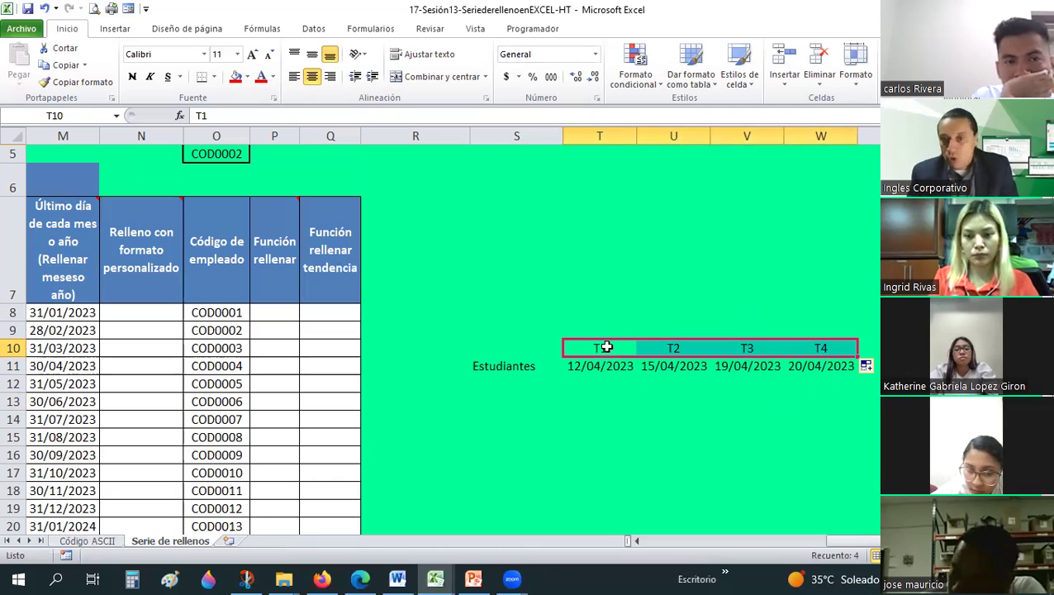
pyautogui.hotkey('ctrl', 'z')
# - Fill the T1, A1 pair to W10 so row 10 reads T1, A1, T2, A2
pyautogui.keyDown('shift'); pyautogui.click(676, 354); pyautogui.keyUp('shift')
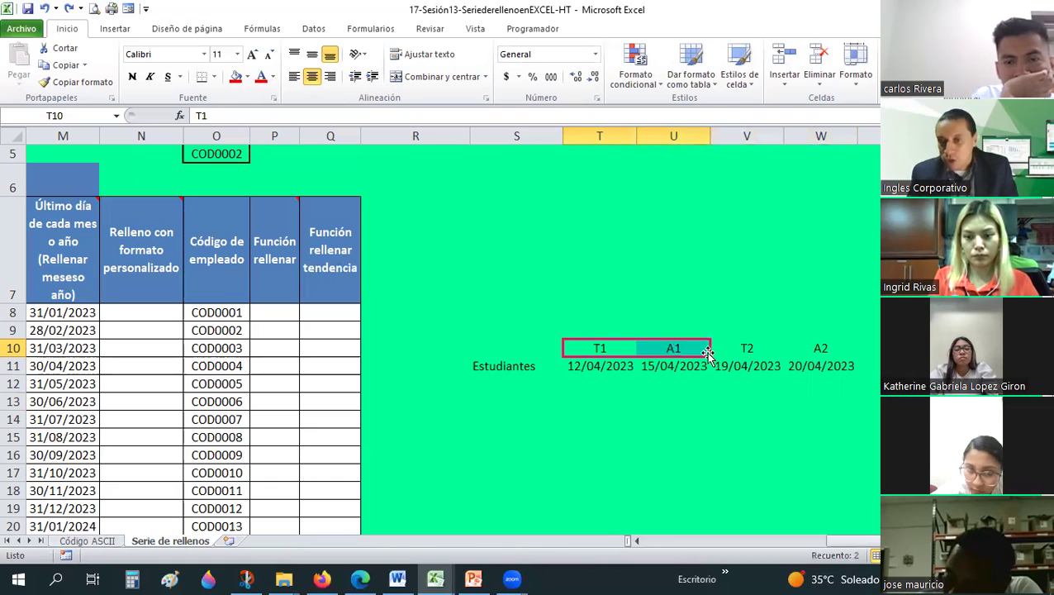
pyautogui.moveTo(709, 355); pyautogui.dragTo(835, 366)
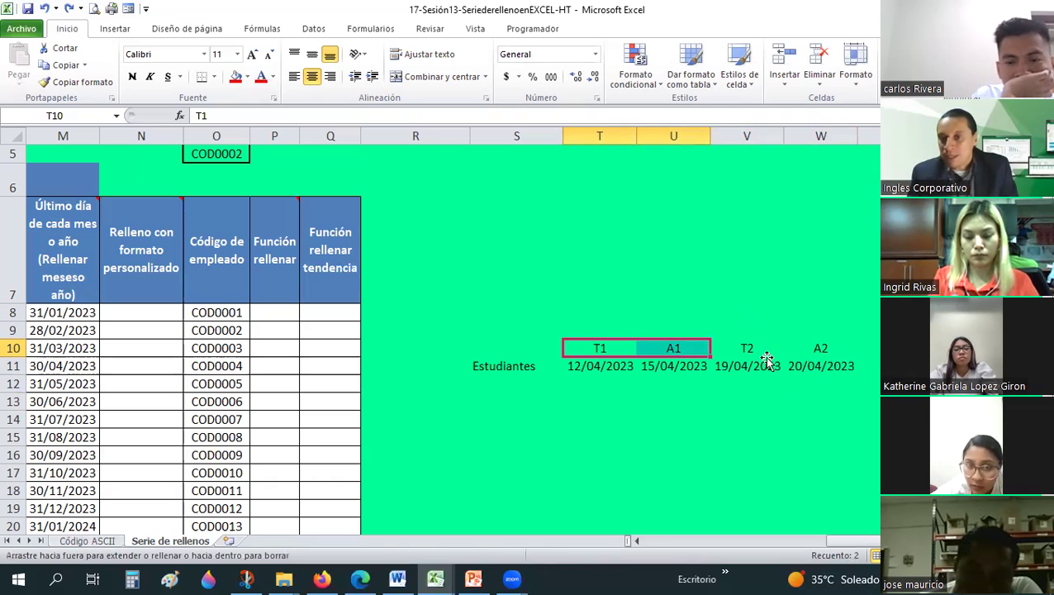
pyautogui.moveTo(767, 361); pyautogui.dragTo(827, 361)
pyautogui.click(747, 348)
pyautogui.click(818, 348)
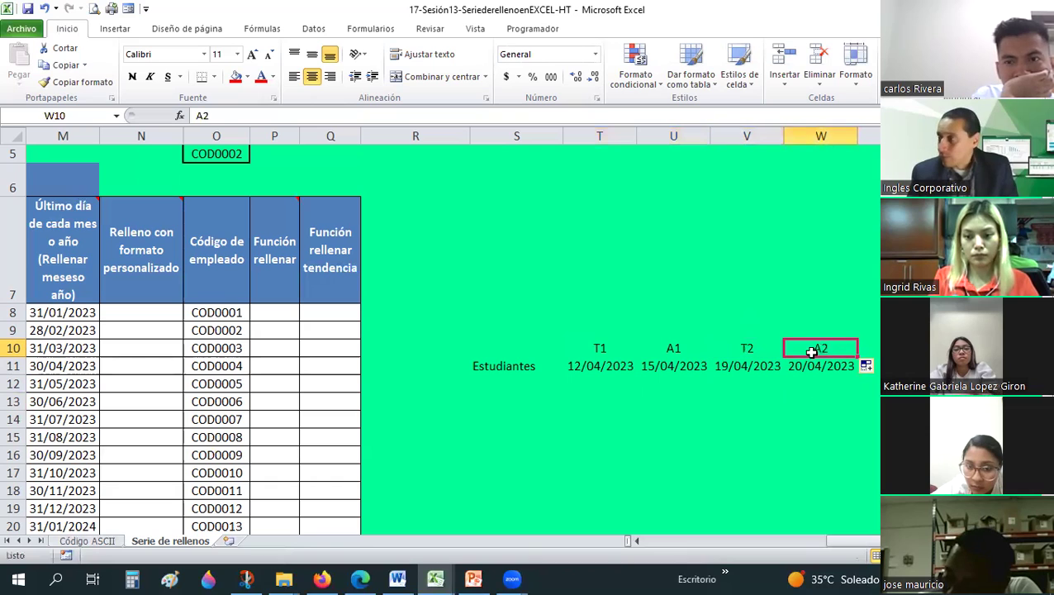
pyautogui.click(600, 348)
pyautogui.click(749, 343)
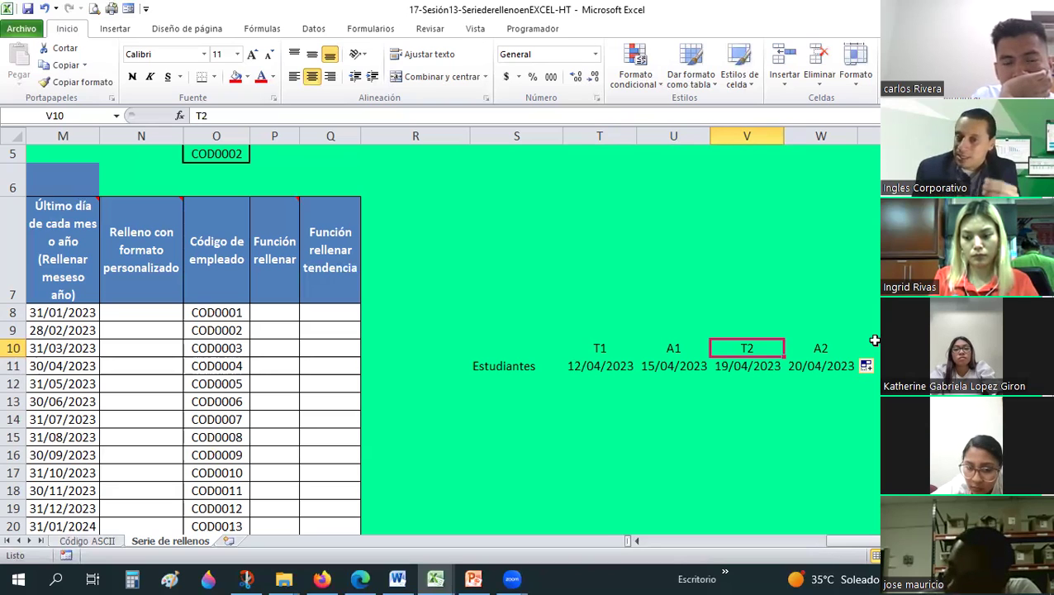
pyautogui.click(596, 348)
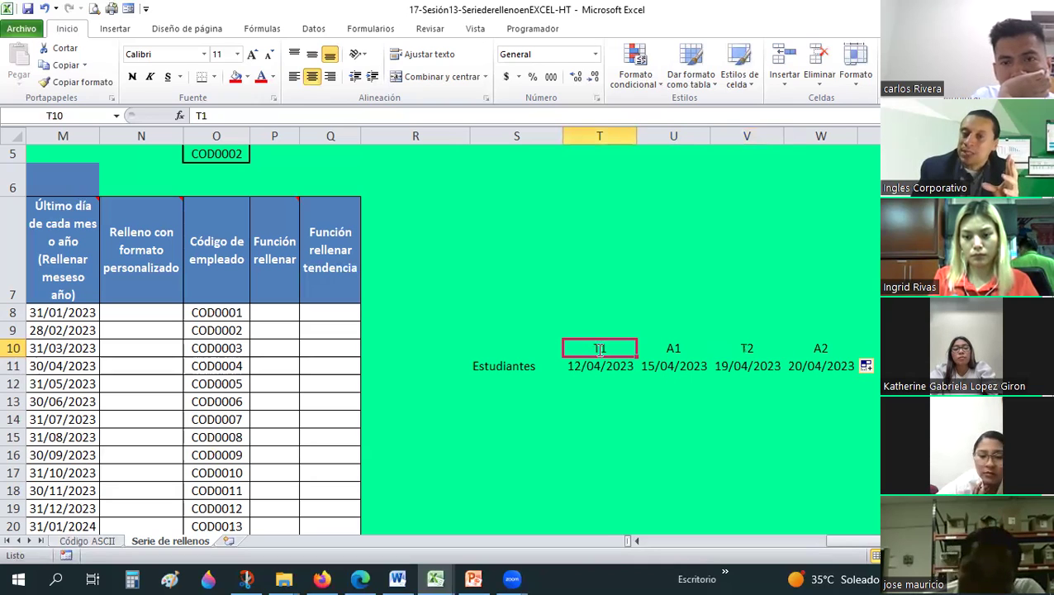
pyautogui.doubleClick(597, 348)
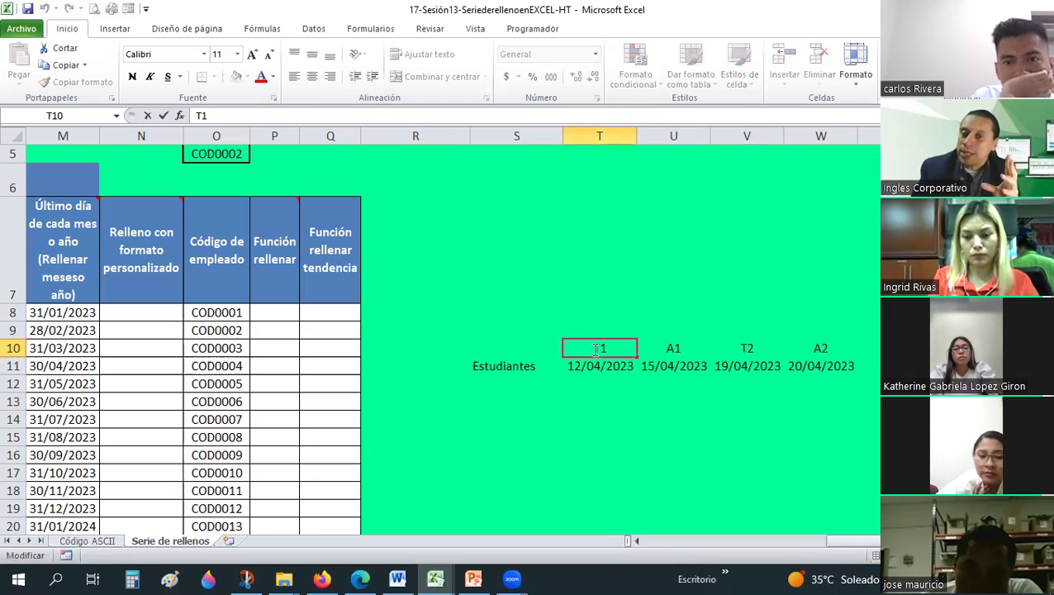
pyautogui.click(608, 289)
pyautogui.moveTo(595, 348); pyautogui.dragTo(820, 347)
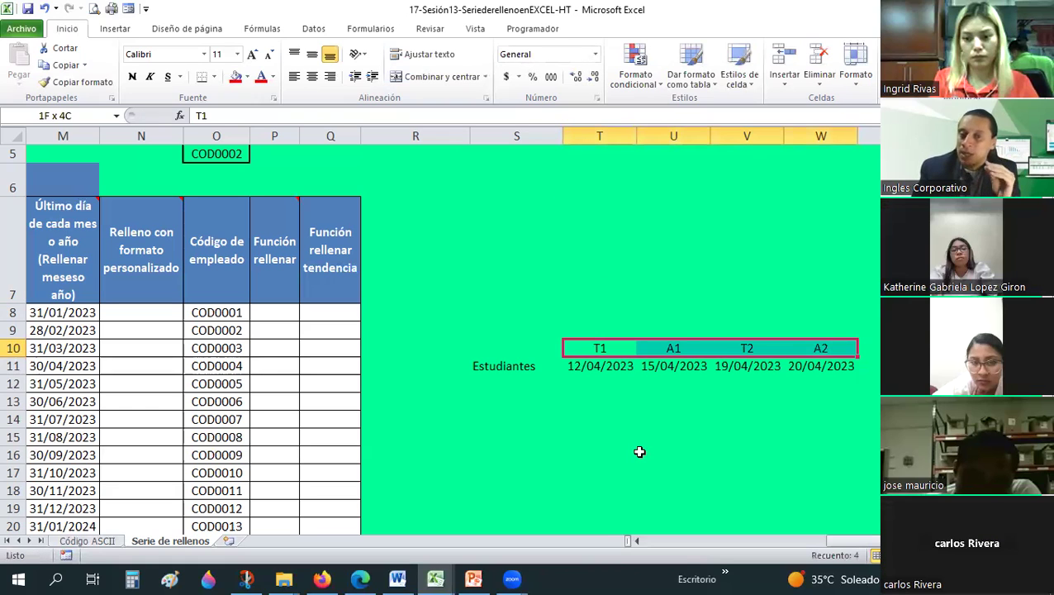
# - Enter T1 in N8 and A1 in N9
pyautogui.click(165, 313)
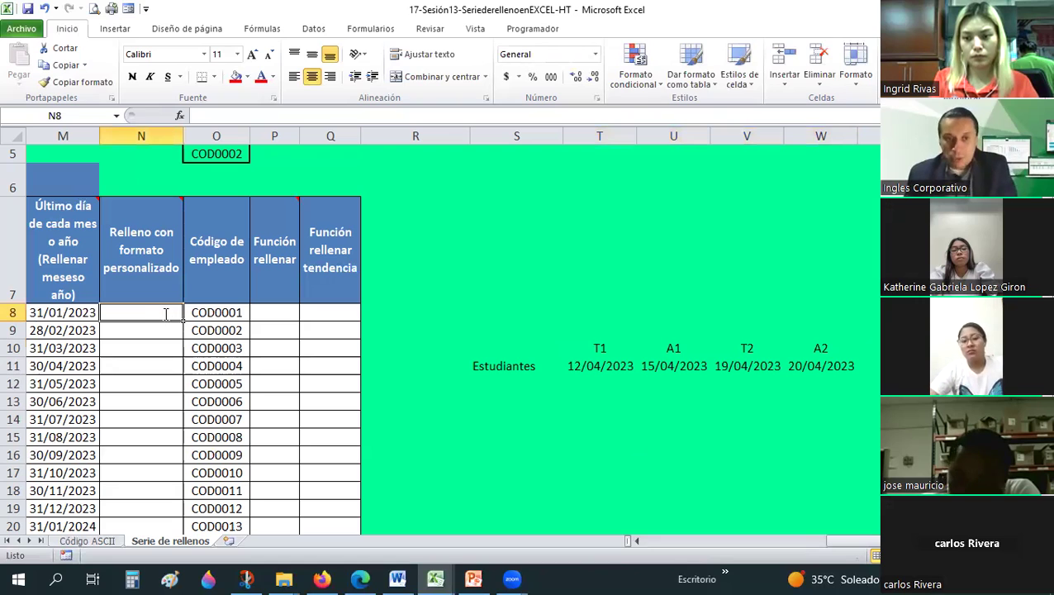
pyautogui.write('T1')
pyautogui.press('Return')
pyautogui.write('A1')
pyautogui.press('Return')
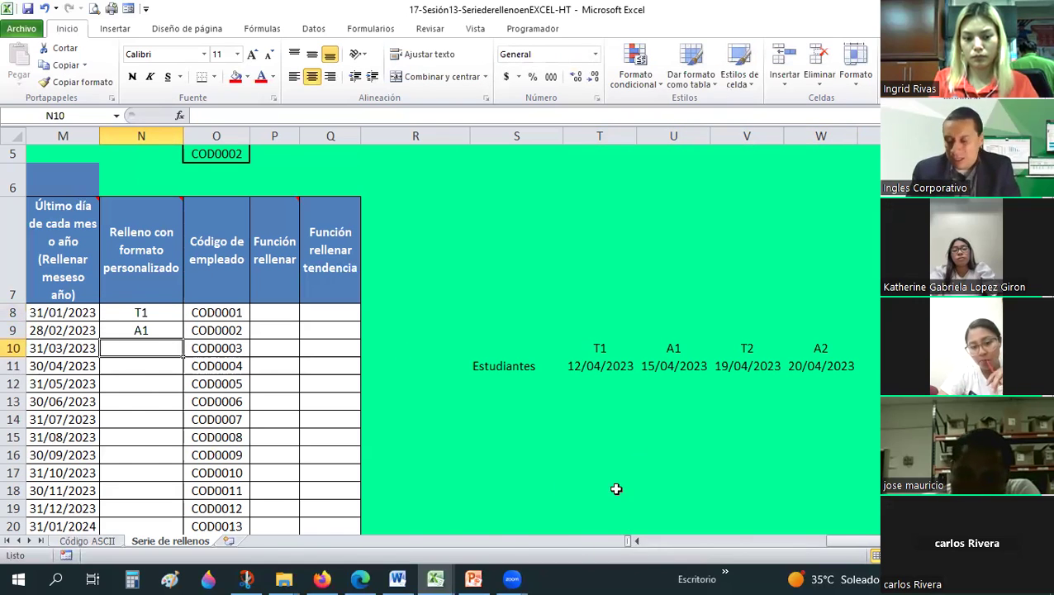
# - Fill the T1, A1 pair down column N to row 25
pyautogui.hscroll(-2, 614, 489)
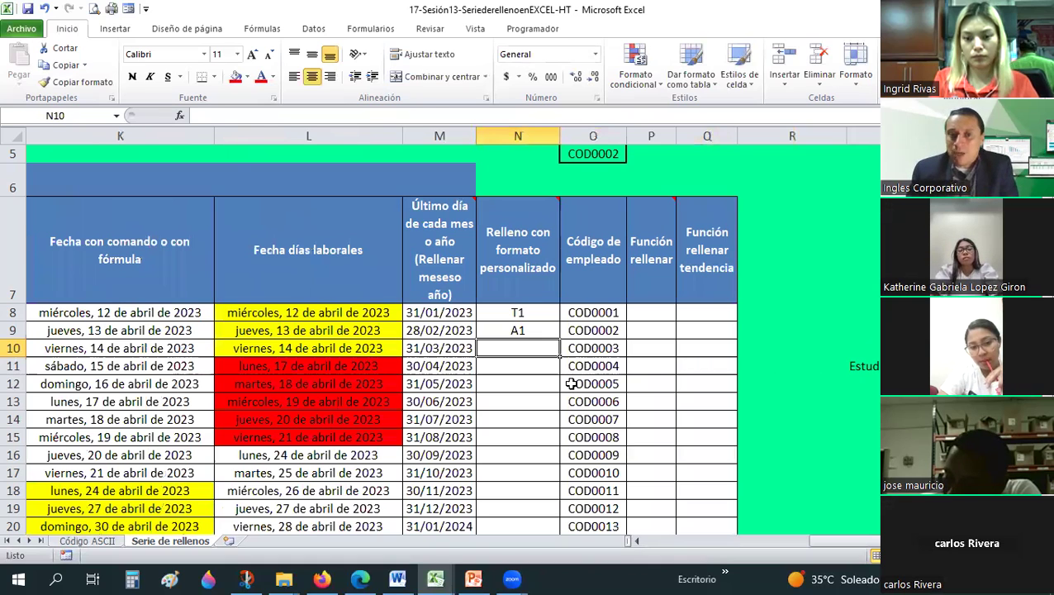
pyautogui.scroll(-1, 572, 384)
pyautogui.scroll(1, 537, 312)
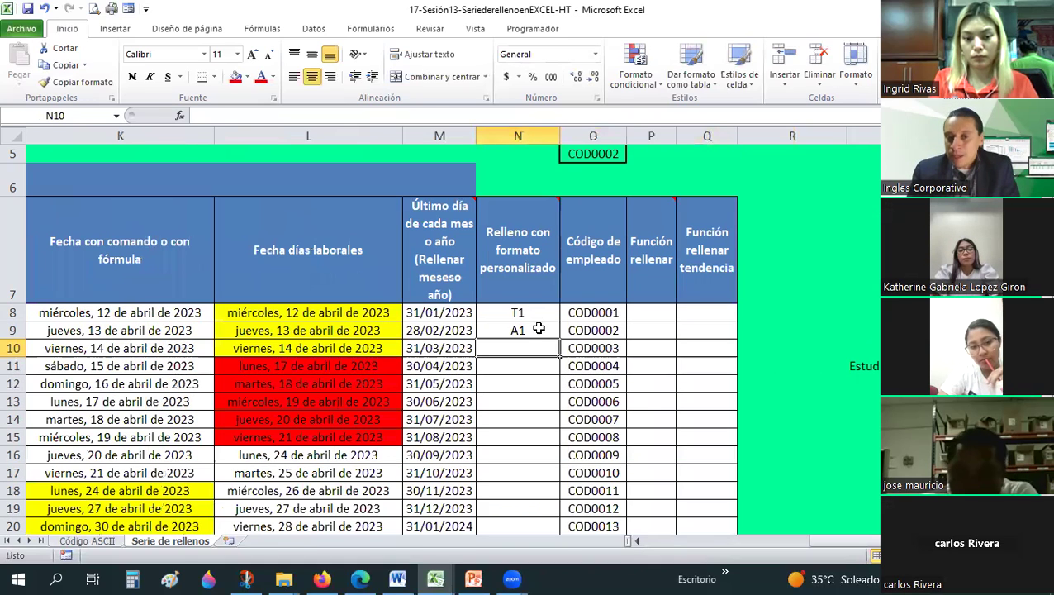
pyautogui.moveTo(535, 313); pyautogui.dragTo(533, 330)
pyautogui.scroll(-1, 540, 315)
pyautogui.moveTo(551, 223); pyautogui.dragTo(534, 467)
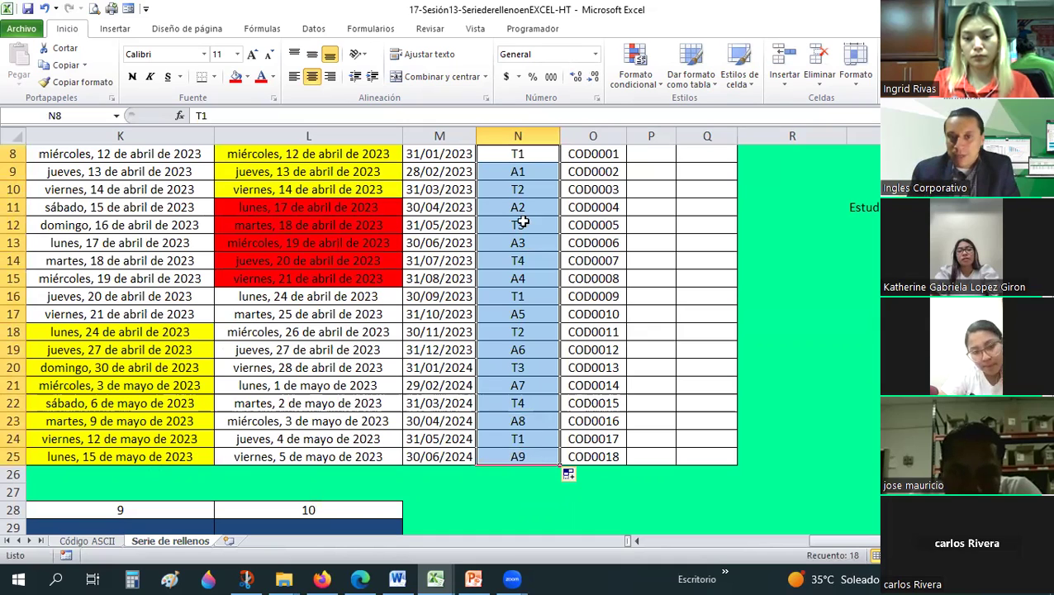
# - Check the codes in N9–N17, noting the T series restarts at T1 in N16
pyautogui.hotkey('shift', 'BackSpace')
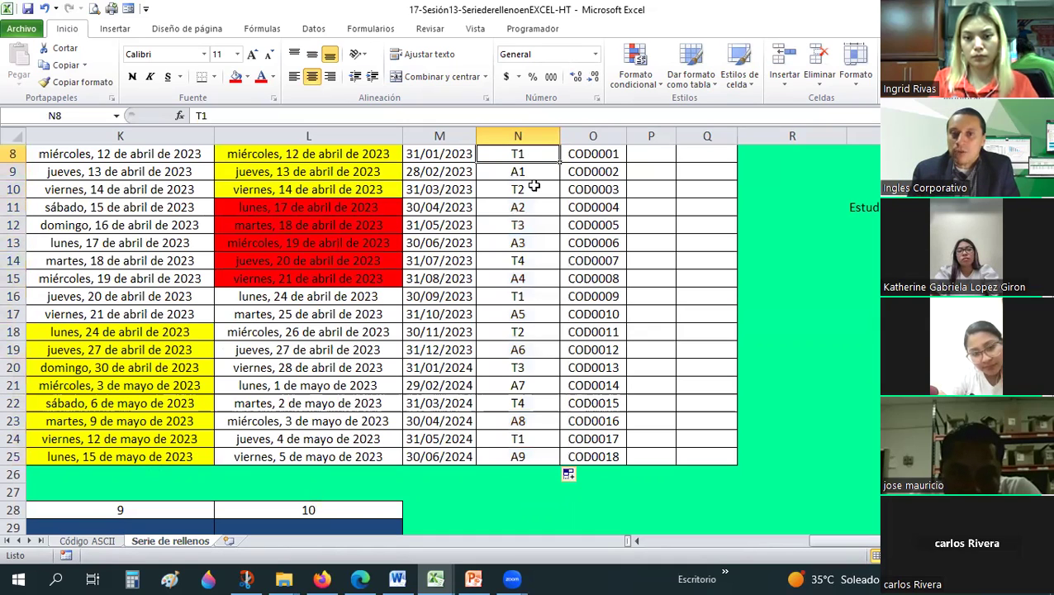
pyautogui.click(535, 187)
pyautogui.press('Down')
pyautogui.press('Down')
pyautogui.press('Down')
pyautogui.click(535, 298)
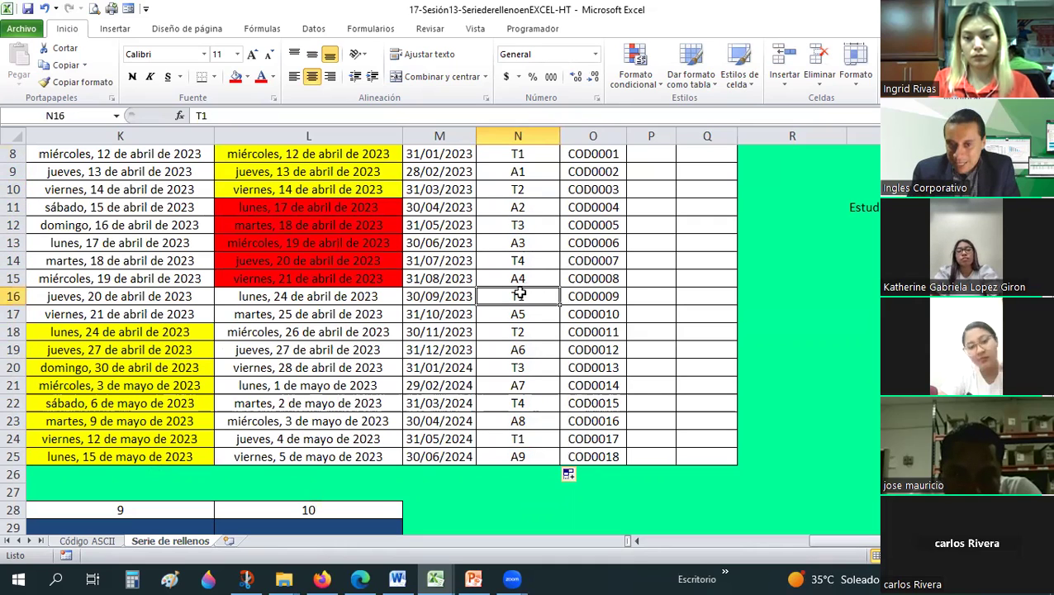
pyautogui.click(534, 172)
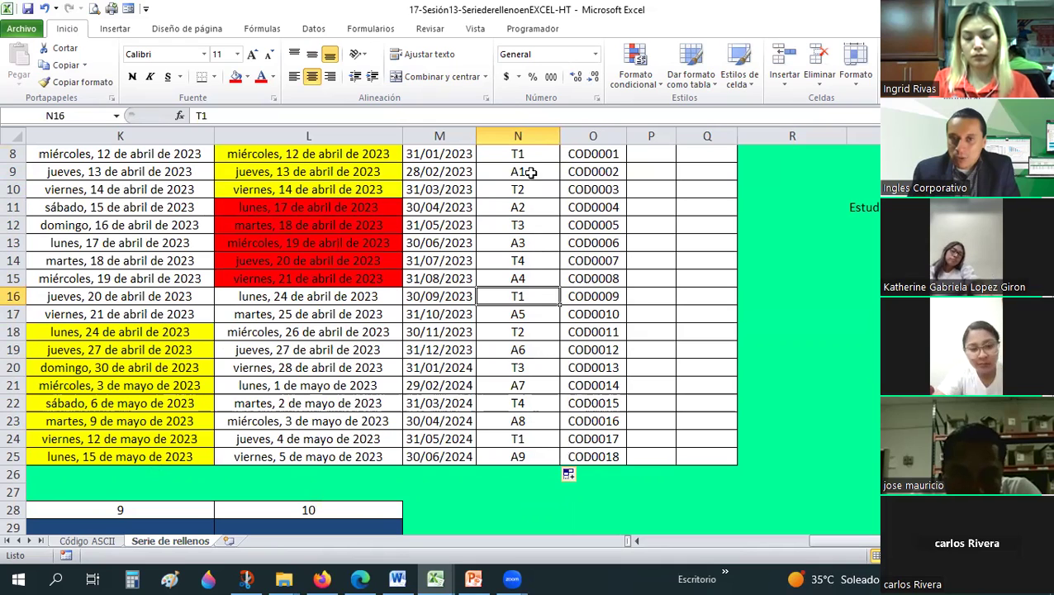
pyautogui.click(528, 241)
pyautogui.click(526, 281)
pyautogui.click(521, 314)
pyautogui.click(520, 295)
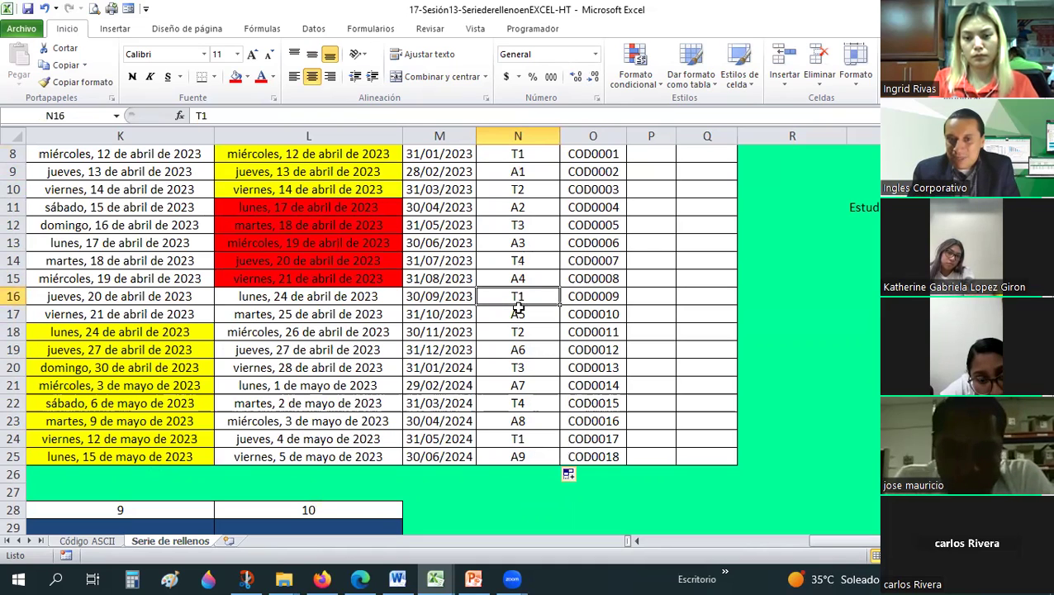
pyautogui.moveTo(520, 295); pyautogui.dragTo(519, 311)
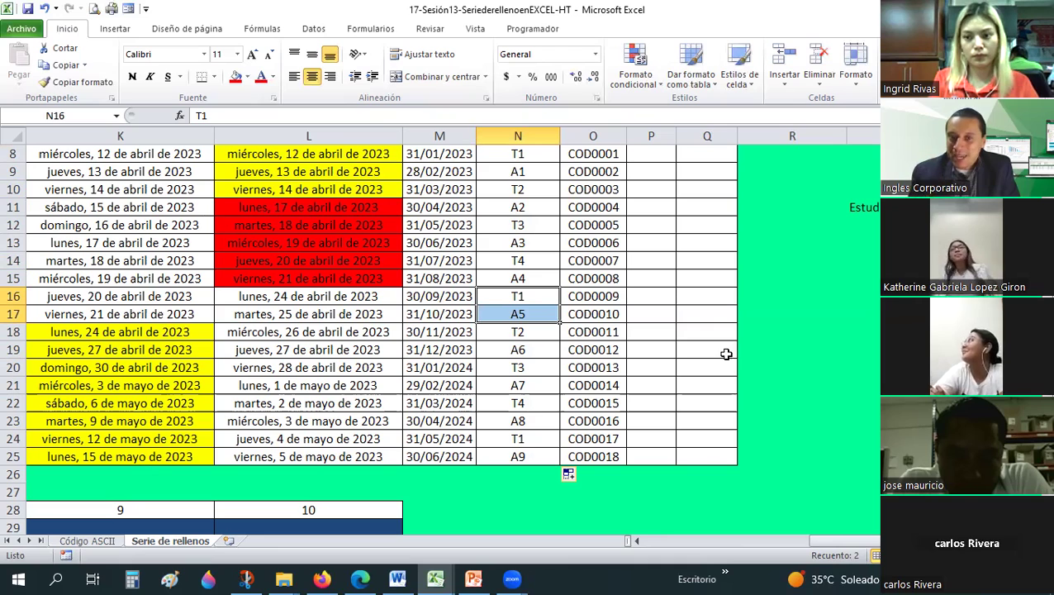
# - Review the codes around N16–N20 and start editing the T1 in N16
pyautogui.click(543, 261)
pyautogui.click(535, 299)
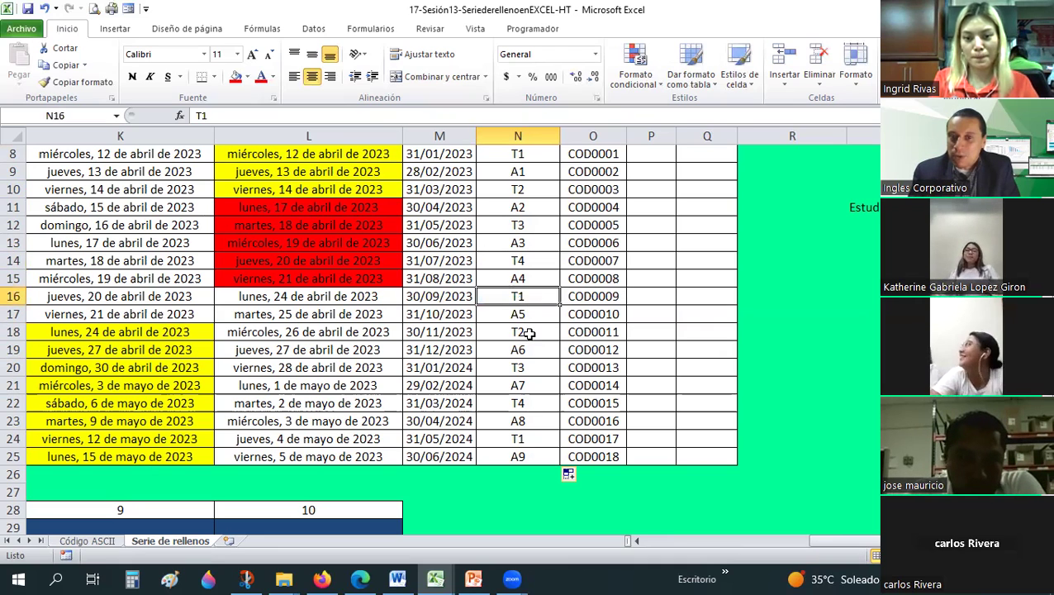
pyautogui.click(531, 366)
pyautogui.press('Down')
pyautogui.press('Down')
pyautogui.press('Down')
pyautogui.press('Up')
pyautogui.press('Up')
pyautogui.press('Up')
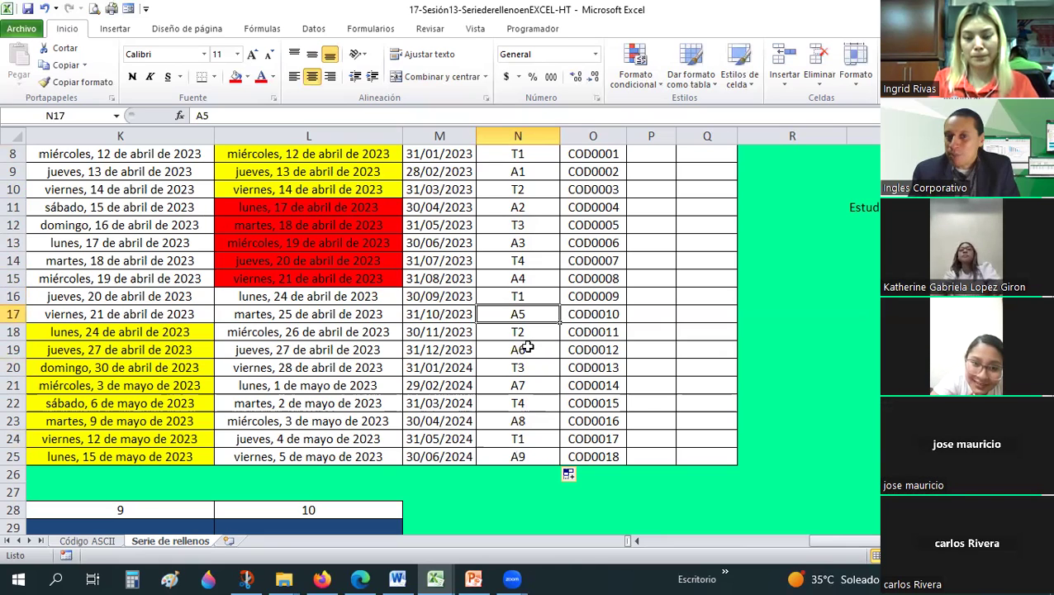
pyautogui.click(526, 296)
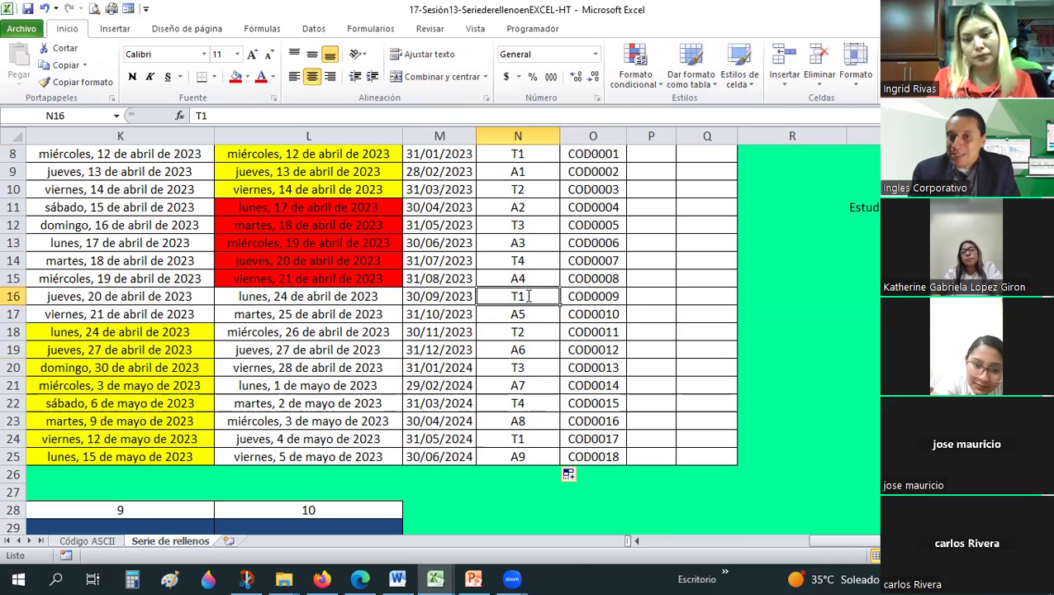
pyautogui.doubleClick(559, 294)
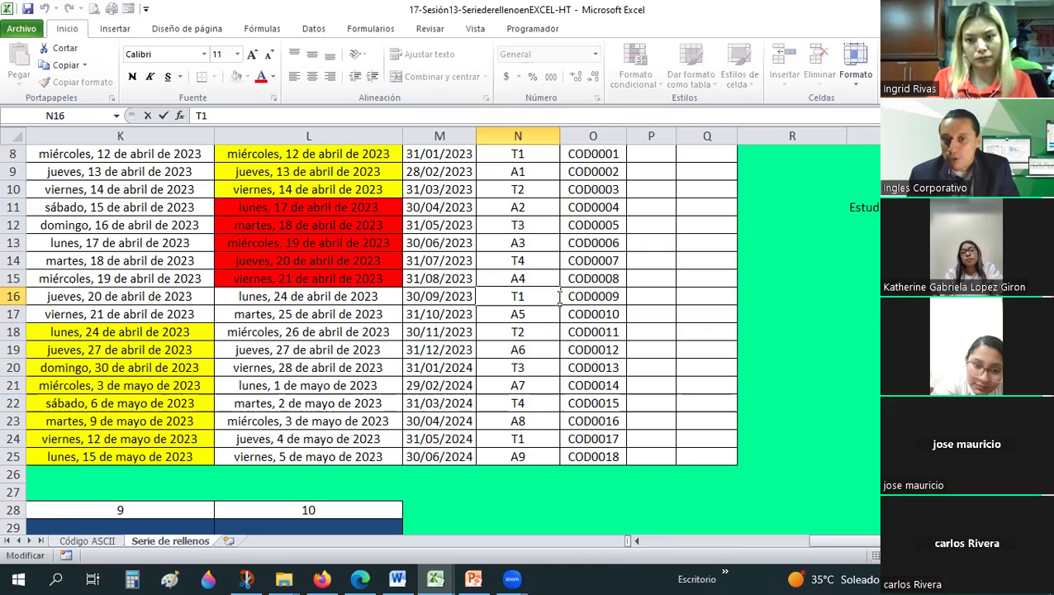
pyautogui.write('5')
# - Change N16 to T5, fill the T5/A5 pair down to N25, and review the codes
pyautogui.press('Return')
pyautogui.moveTo(546, 298)
pyautogui.mouseDown()
pyautogui.moveTo(556, 319)
pyautogui.moveTo(540, 463)
pyautogui.mouseUp()
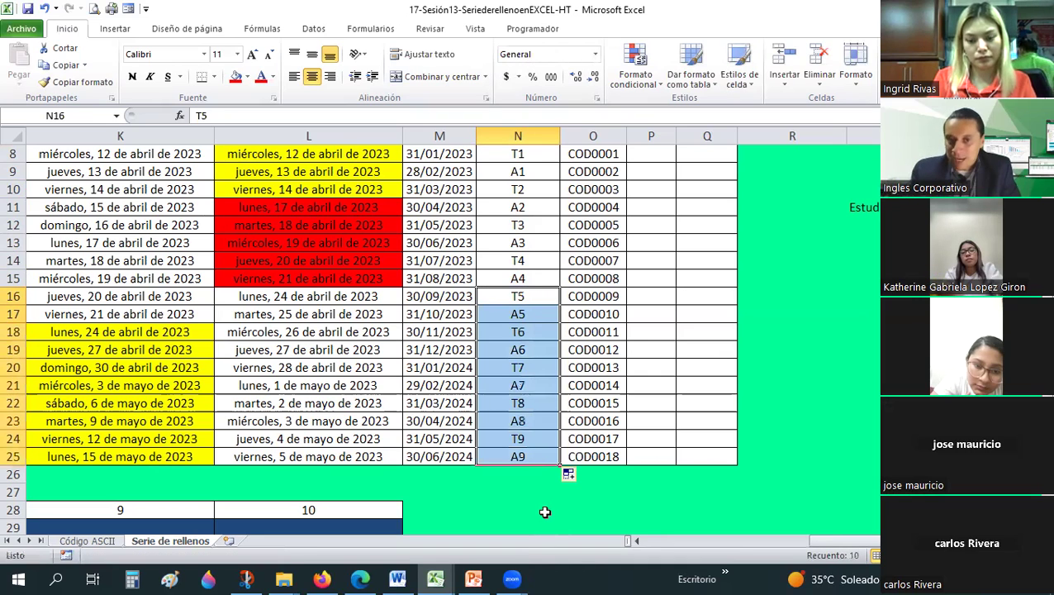
pyautogui.press('Down')
pyautogui.press('Down')
pyautogui.press('Down')
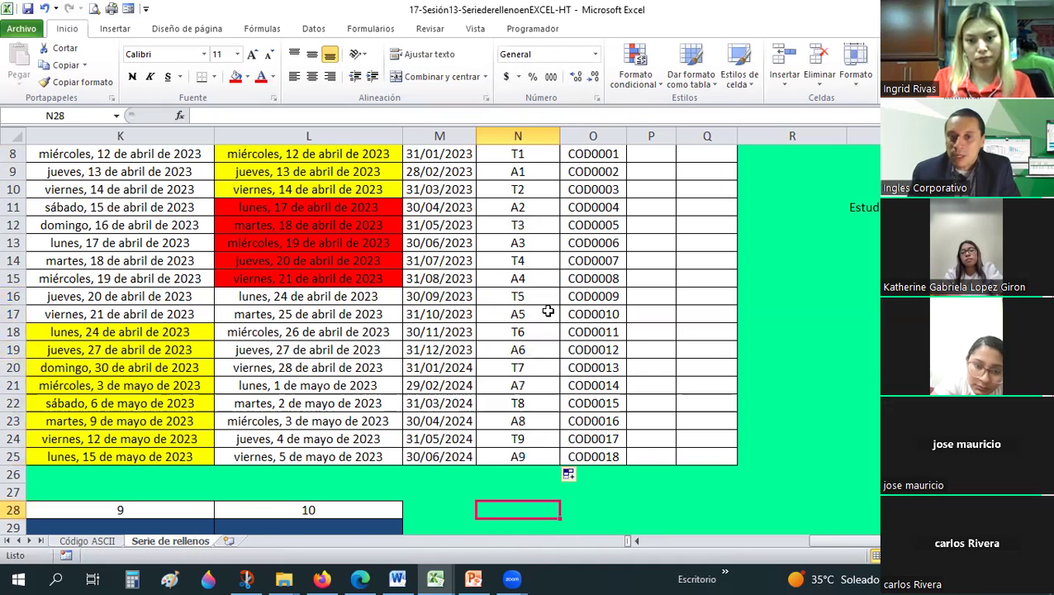
pyautogui.scroll(1, 548, 310)
pyautogui.click(531, 348)
pyautogui.click(529, 384)
pyautogui.scroll(-1, 532, 258)
pyautogui.click(533, 261)
pyautogui.press('Down')
pyautogui.press('Down')
pyautogui.press('Down')
pyautogui.press('Down')
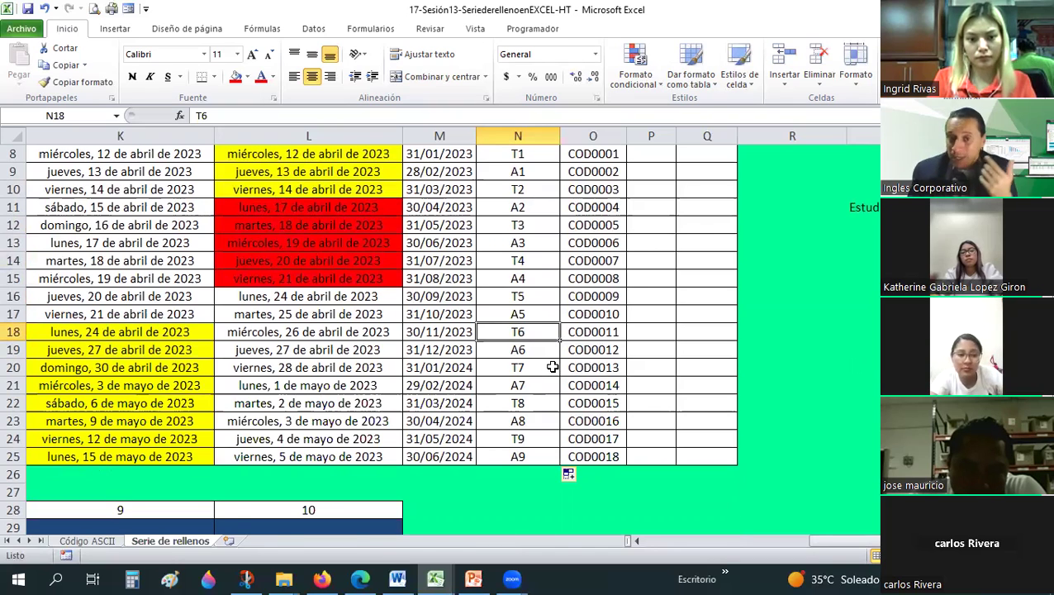
pyautogui.scroll(1, 553, 367)
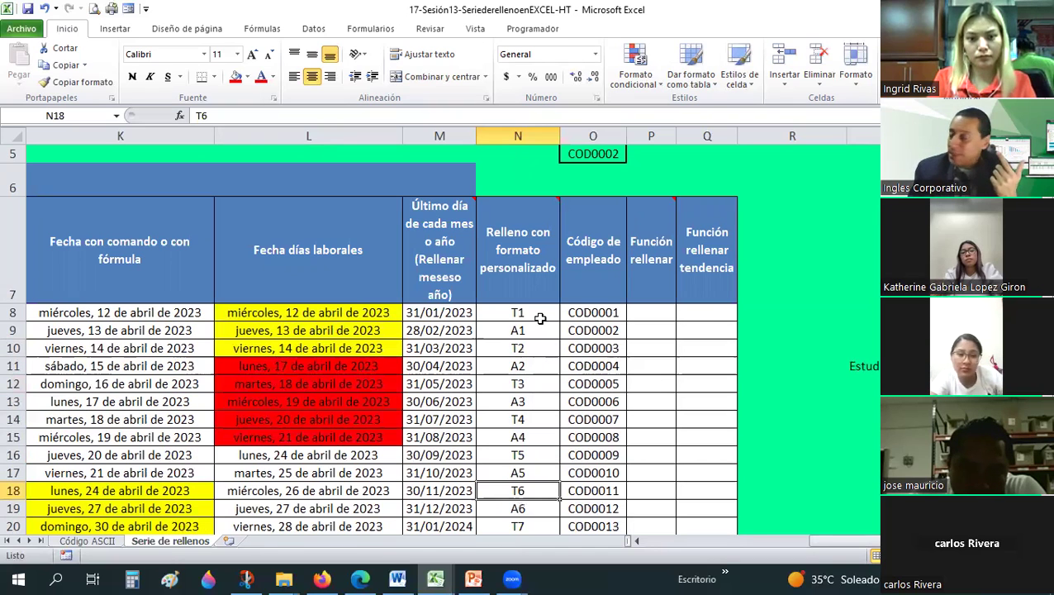
pyautogui.click(582, 306)
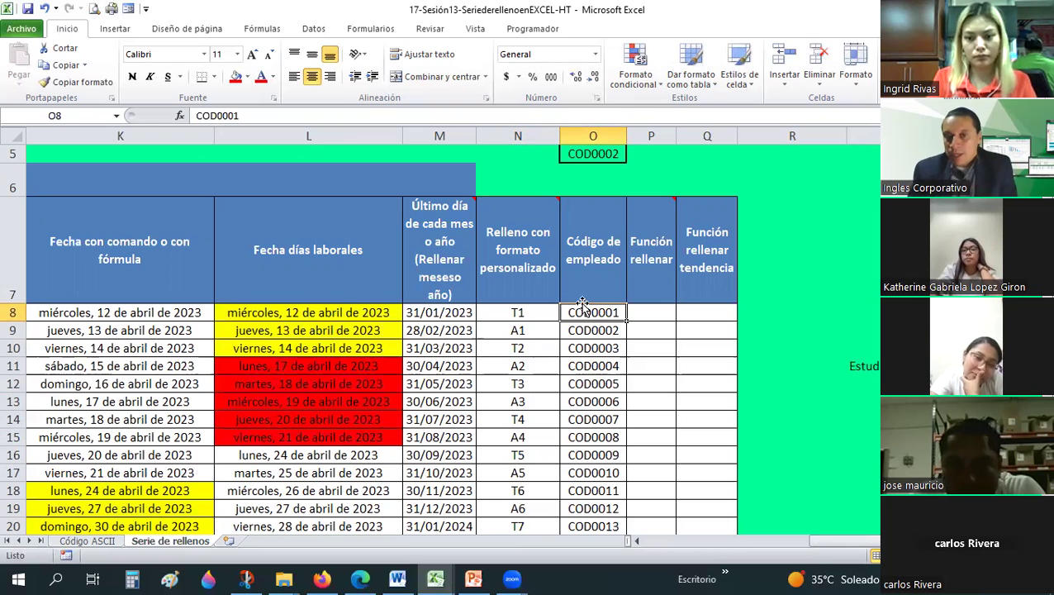
pyautogui.scroll(-1, 582, 303)
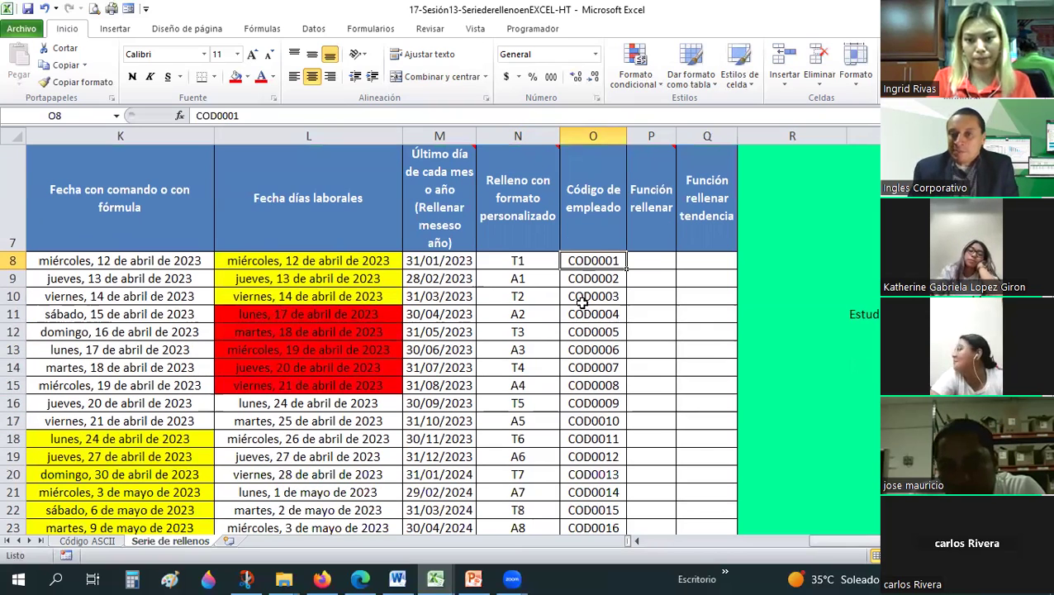
pyautogui.scroll(1, 582, 295)
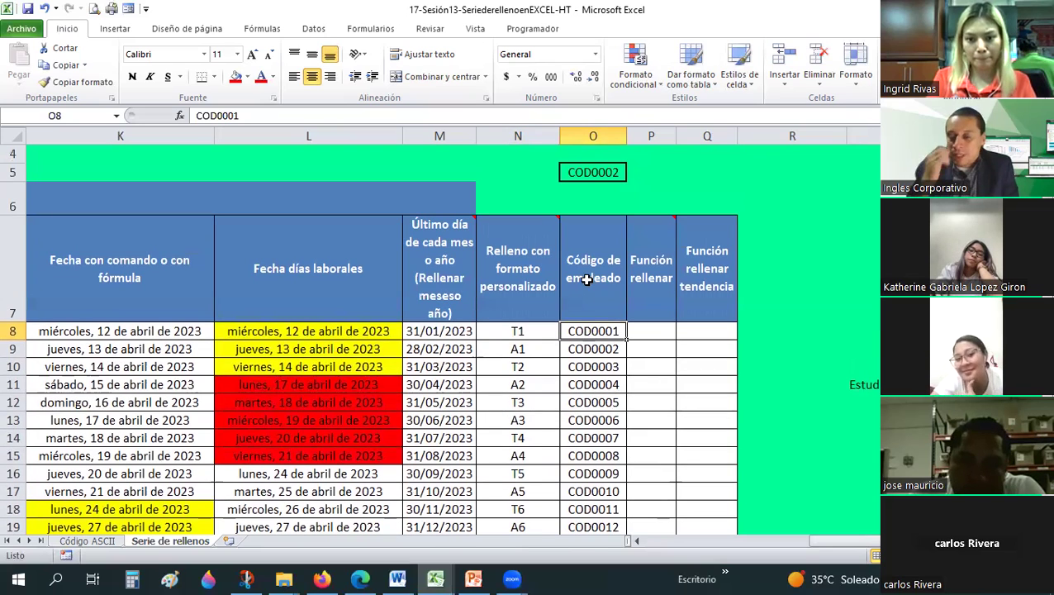
pyautogui.click(610, 170)
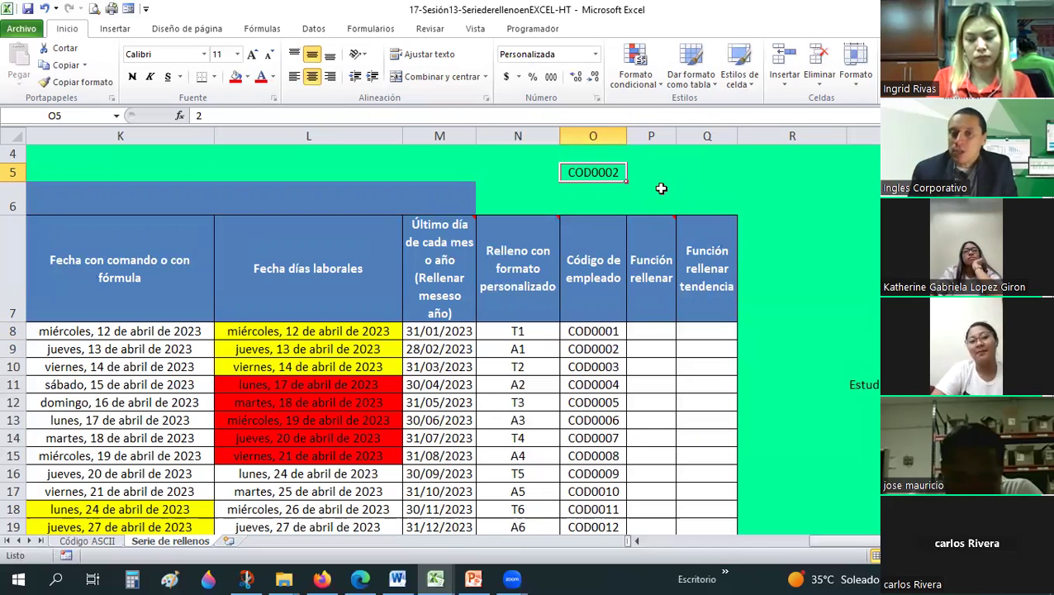
# - Enter the label COD in cell O3
pyautogui.press('Up')
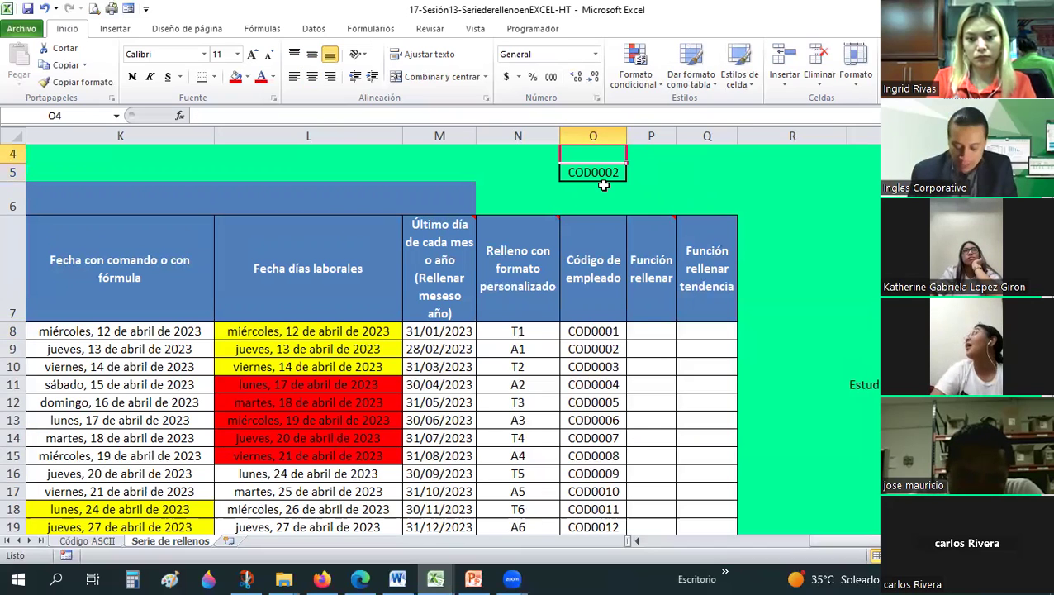
pyautogui.press('Up')
pyautogui.write('cod')
pyautogui.press('BackSpace')
pyautogui.press('BackSpace')
pyautogui.press('BackSpace')
pyautogui.write('COD')
pyautogui.press('Return')
# - Format P3 as Texto and enter 0000 so the leading zeros are kept
pyautogui.press('Up')
pyautogui.press('Right')
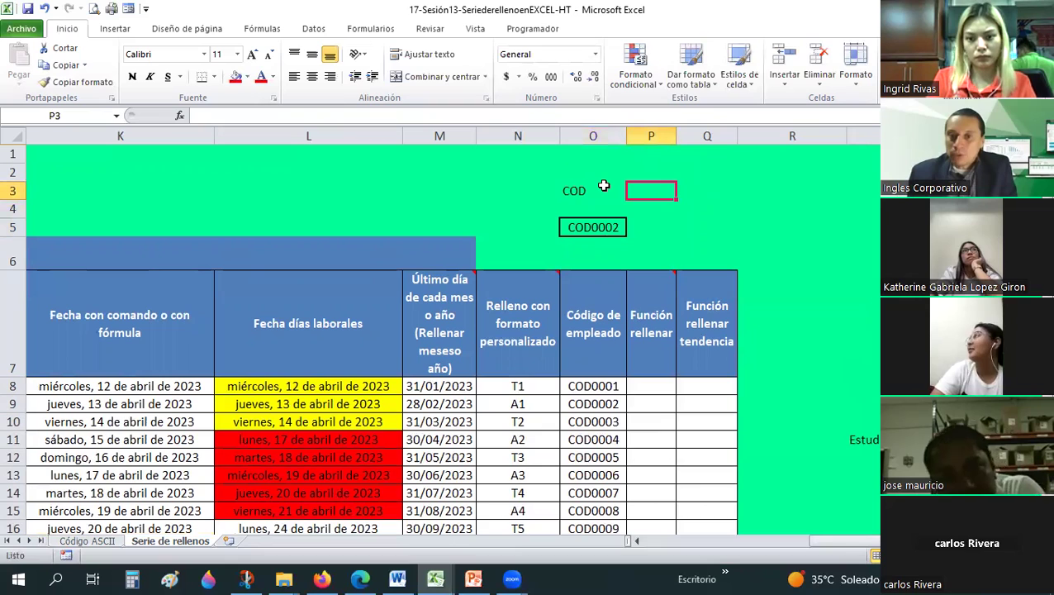
pyautogui.write('000')
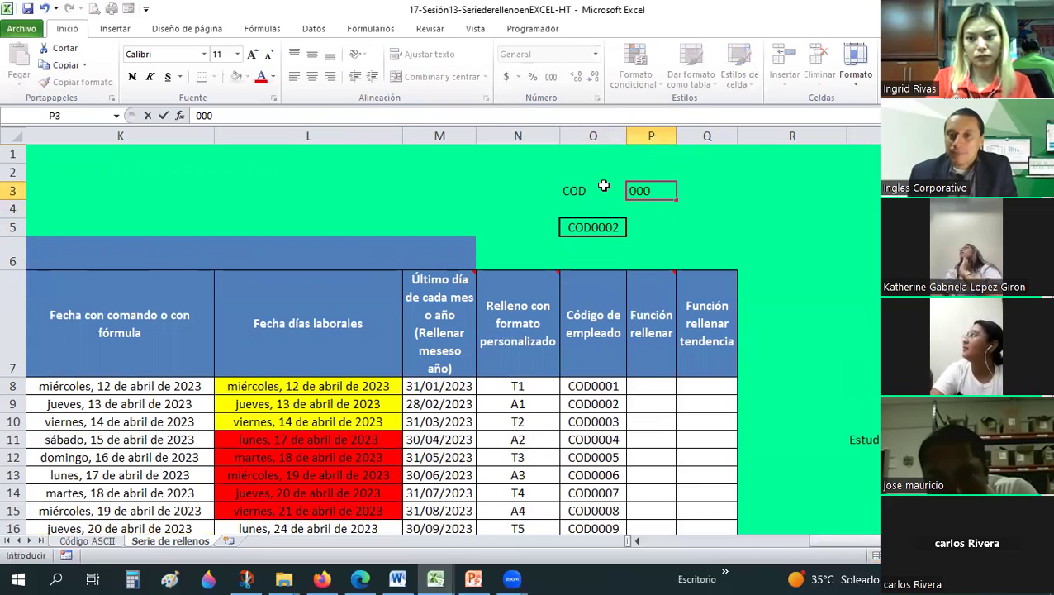
pyautogui.press('Return')
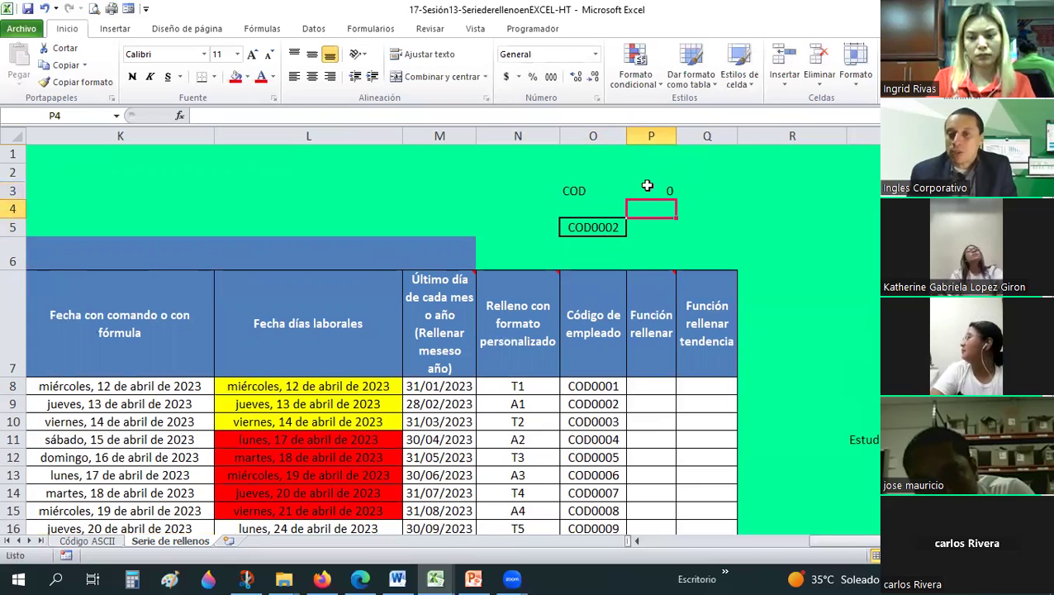
pyautogui.click(648, 189)
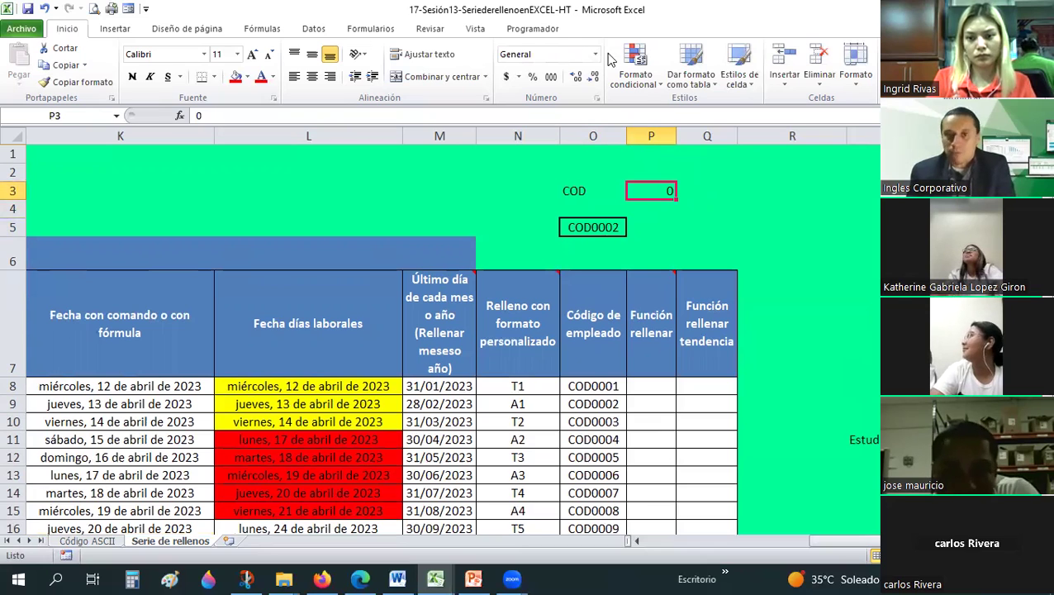
pyautogui.press('Delete')
pyautogui.hotkey('alt', 'o')
pyautogui.write('n')
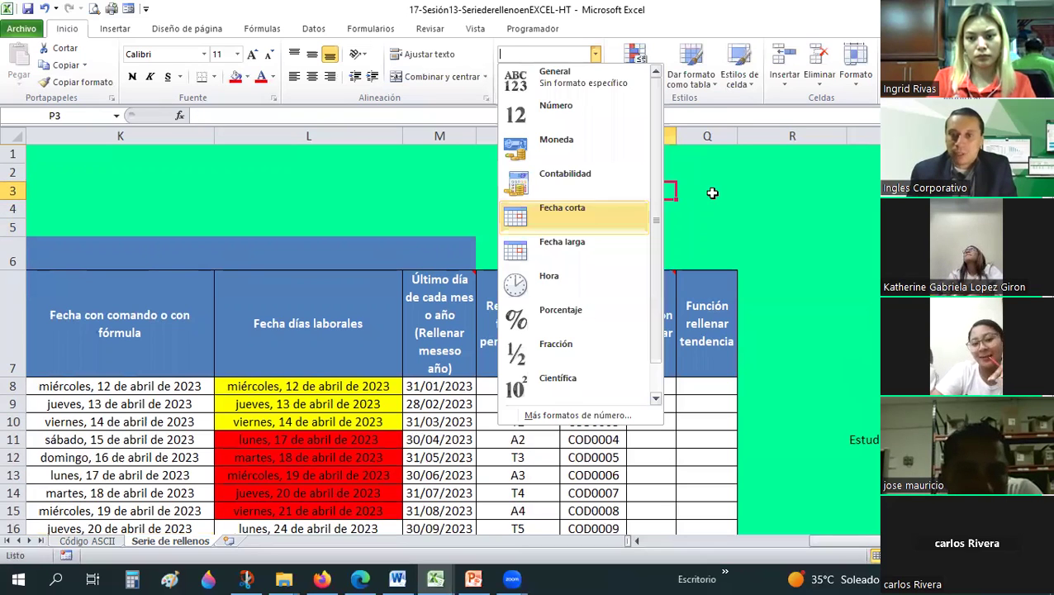
pyautogui.write('Texto')
pyautogui.press('Return')
pyautogui.write('000')
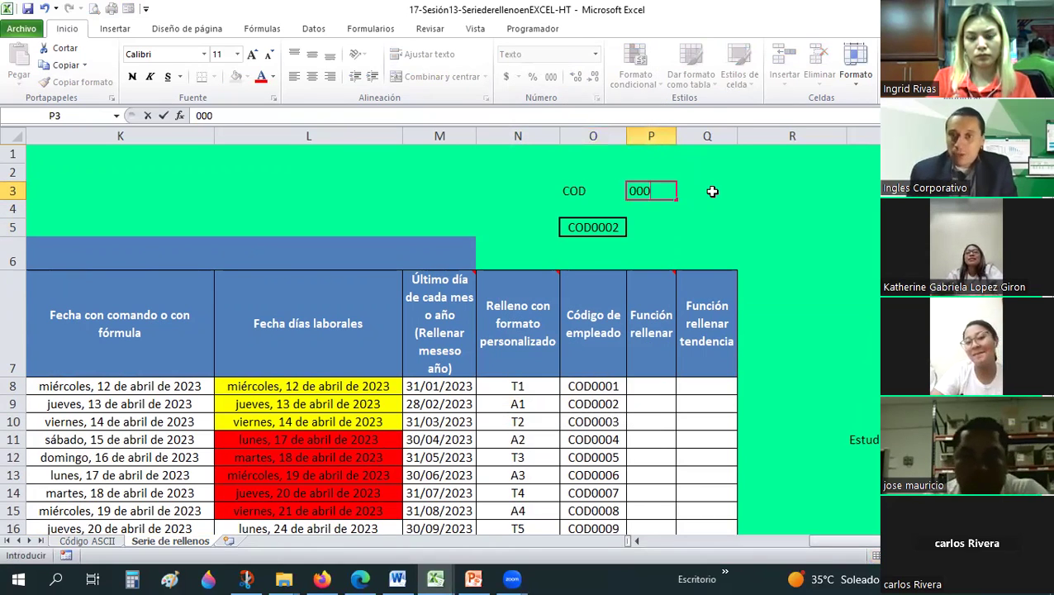
pyautogui.write('0')
pyautogui.press('Return')
pyautogui.click(625, 190)
pyautogui.click(629, 190)
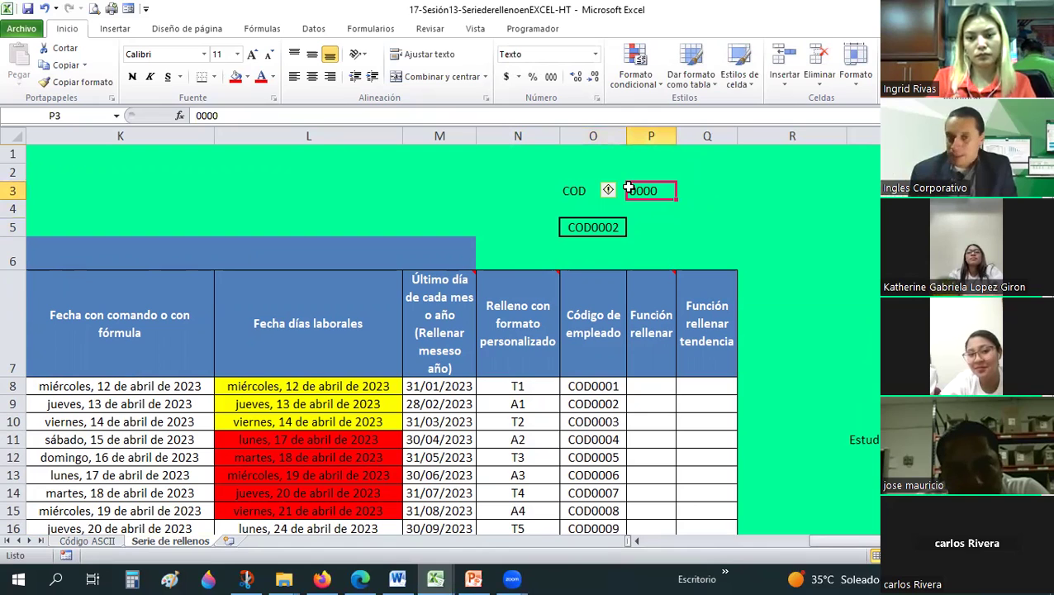
pyautogui.click(609, 229)
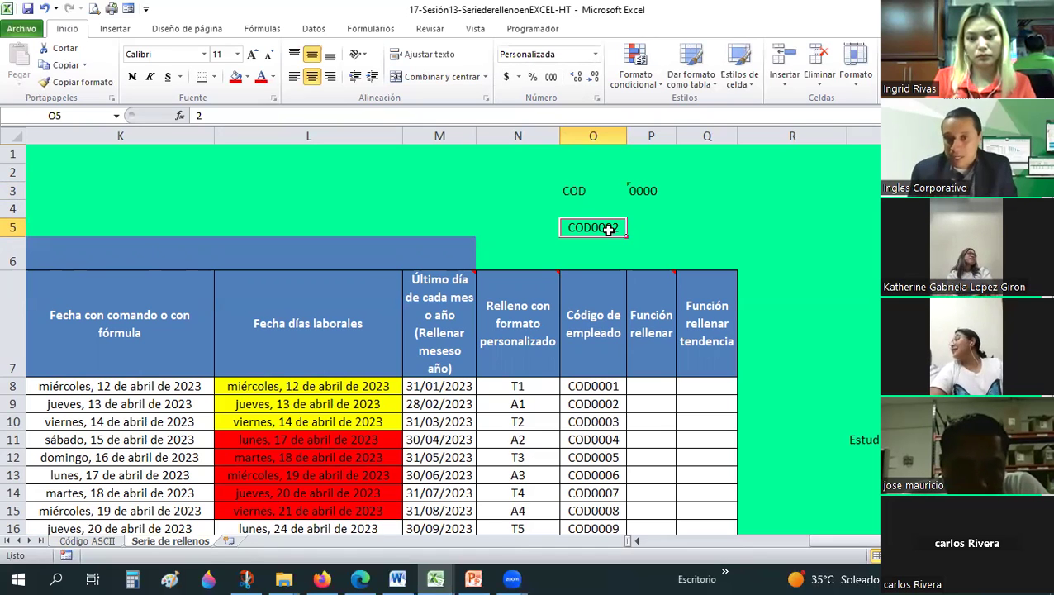
pyautogui.hotkey('shift', 'F10')
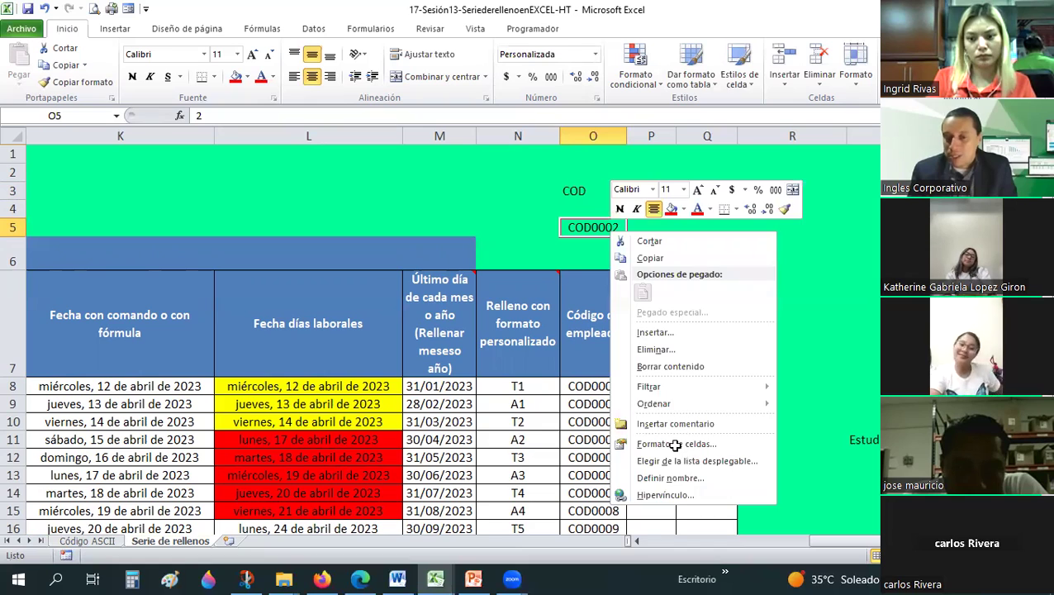
pyautogui.press('Escape')
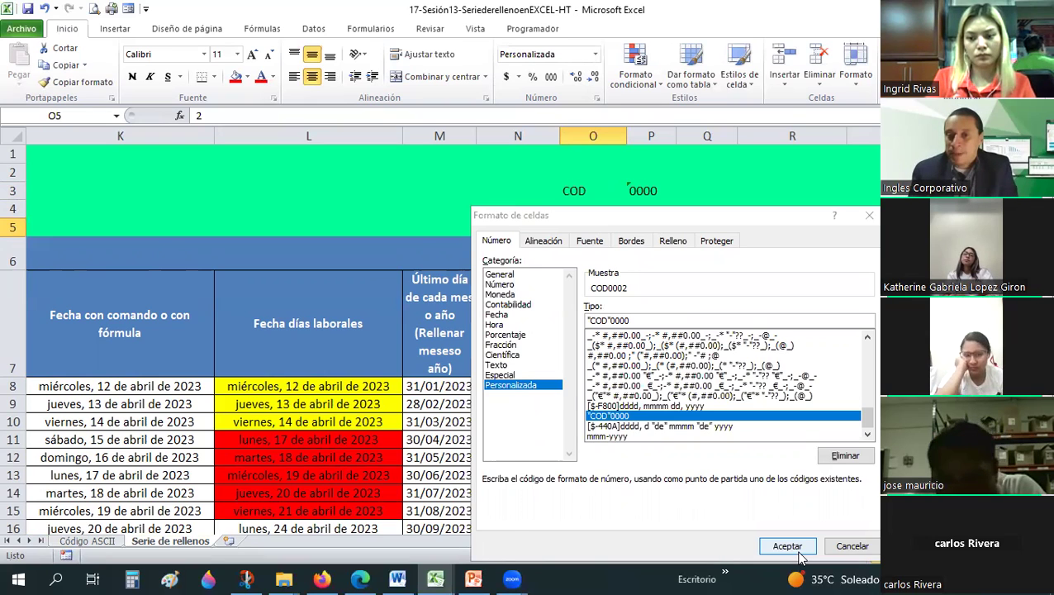
pyautogui.click(798, 550)
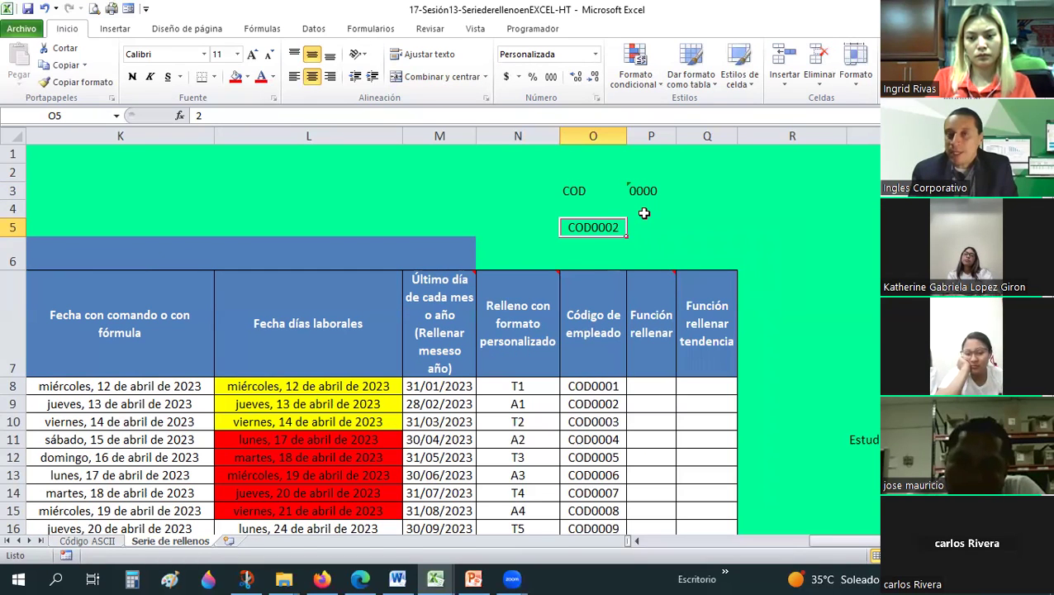
pyautogui.scroll(-1, 644, 213)
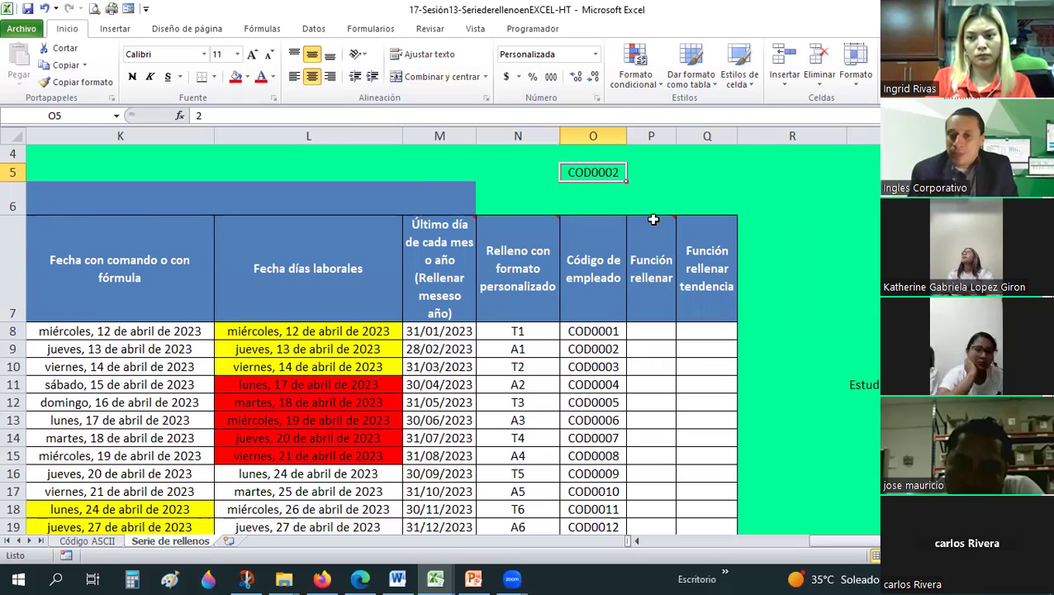
# - Clear the employee codes below O8 and open Formato de celdas for cell O8
pyautogui.moveTo(597, 348); pyautogui.dragTo(595, 444)
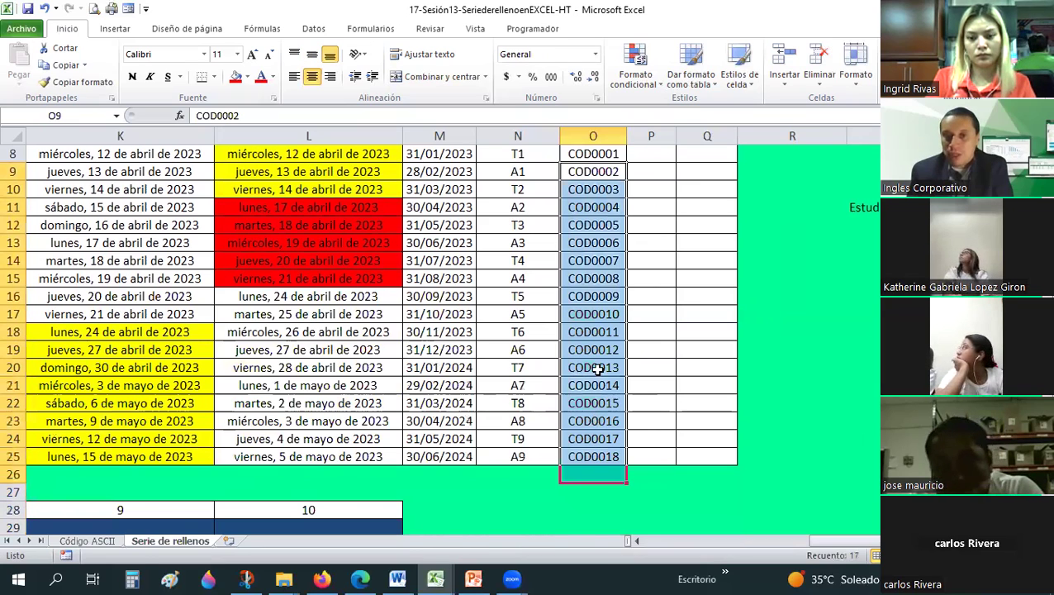
pyautogui.hotkey('ctrl', 'z')
pyautogui.hotkey('ctrl', 'z')
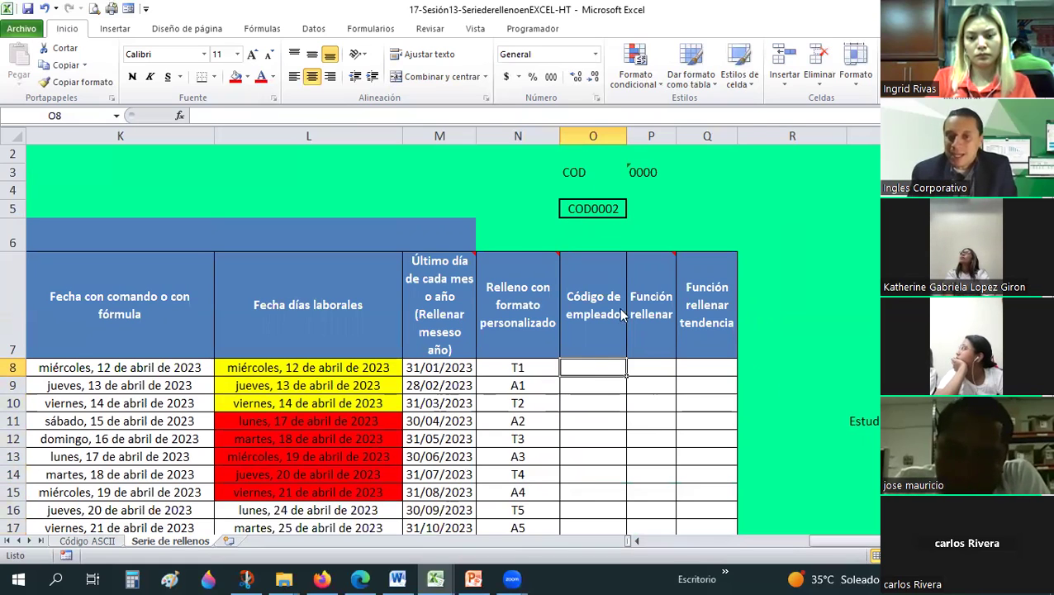
pyautogui.rightClick(587, 367)
pyautogui.click(622, 304)
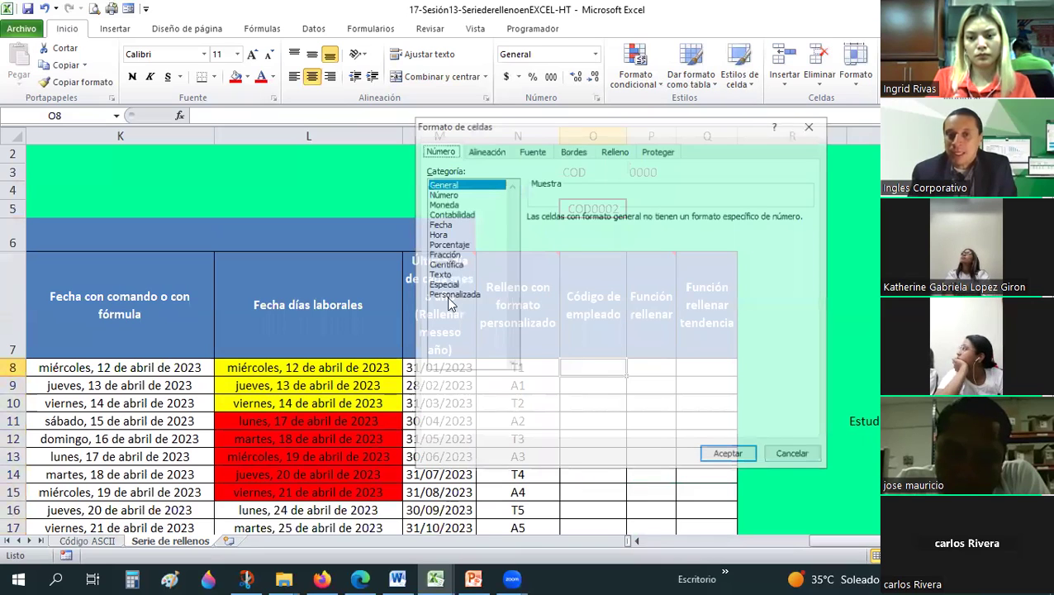
# - Enter 1 in O8 and try copying O5's code format onto it
pyautogui.press('End')
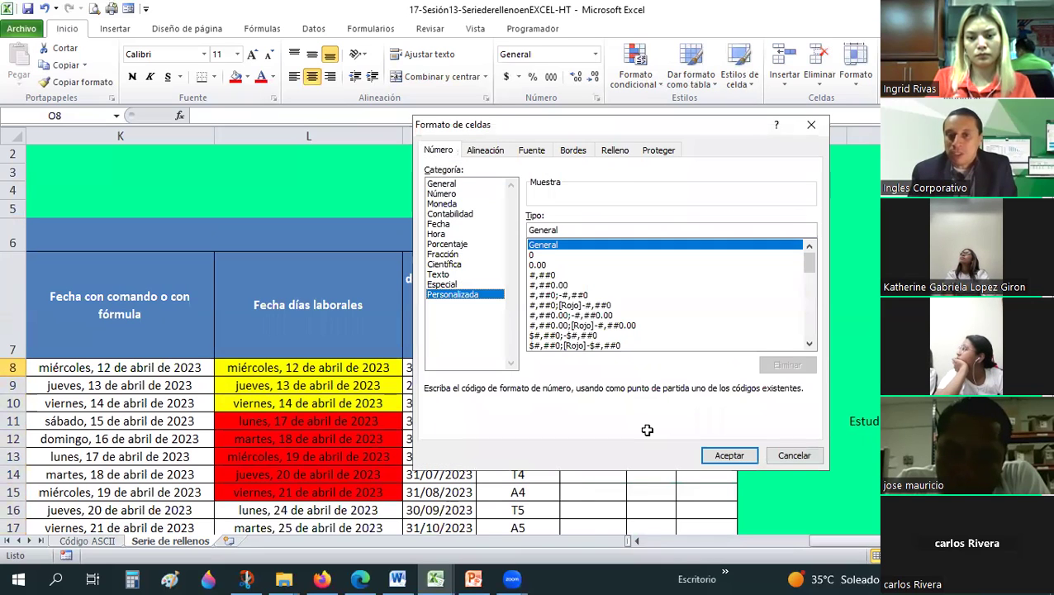
pyautogui.press('Escape')
pyautogui.write('1')
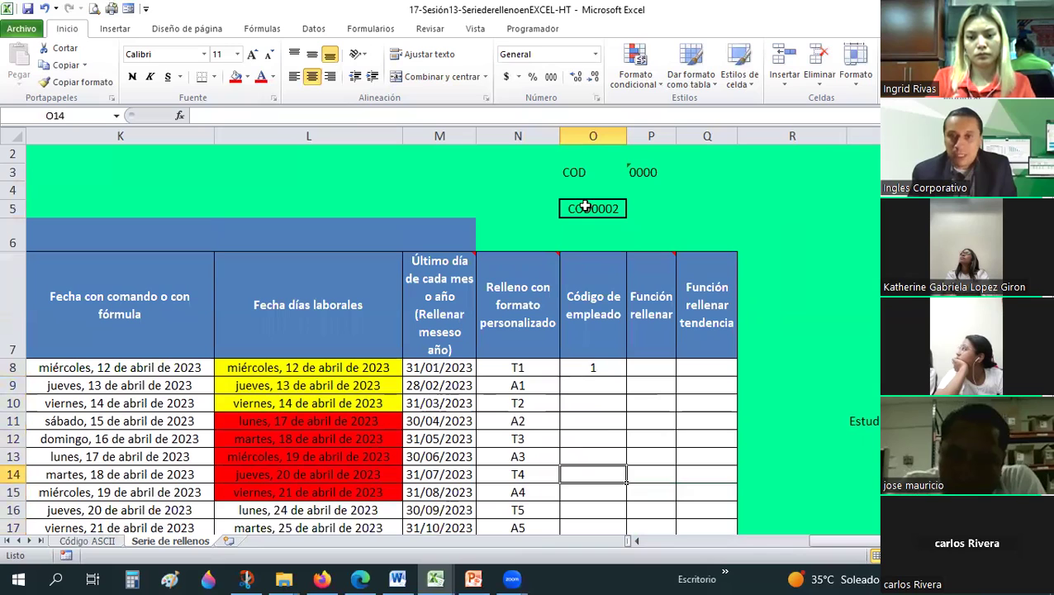
pyautogui.click(83, 83)
pyautogui.click(602, 369)
# - Give O8 the custom number format "COD"0000 so it displays COD0001
pyautogui.rightClick(603, 369)
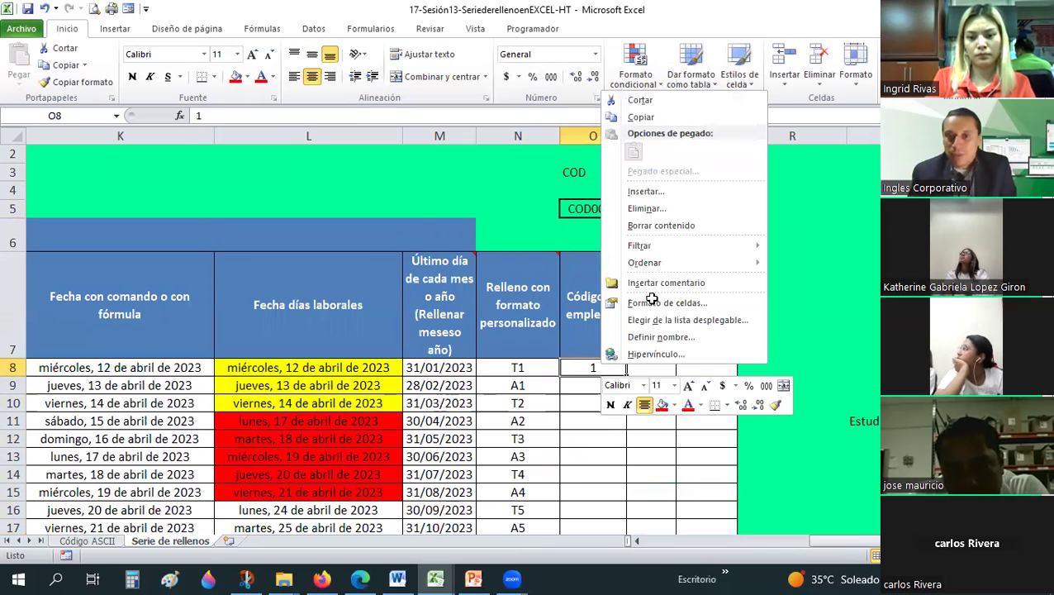
pyautogui.click(652, 300)
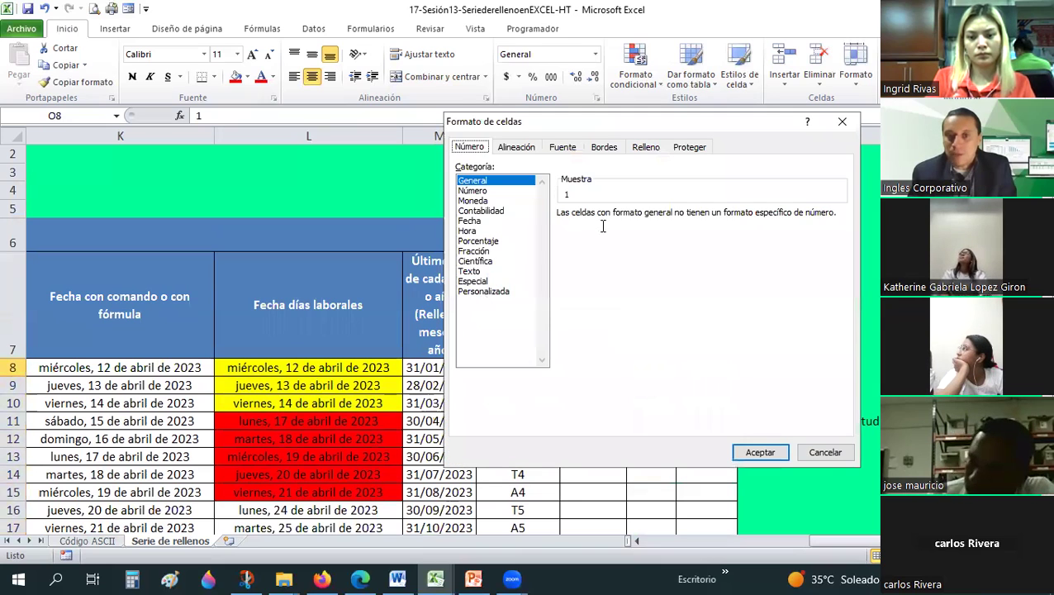
pyautogui.press('End')
pyautogui.press('Tab')
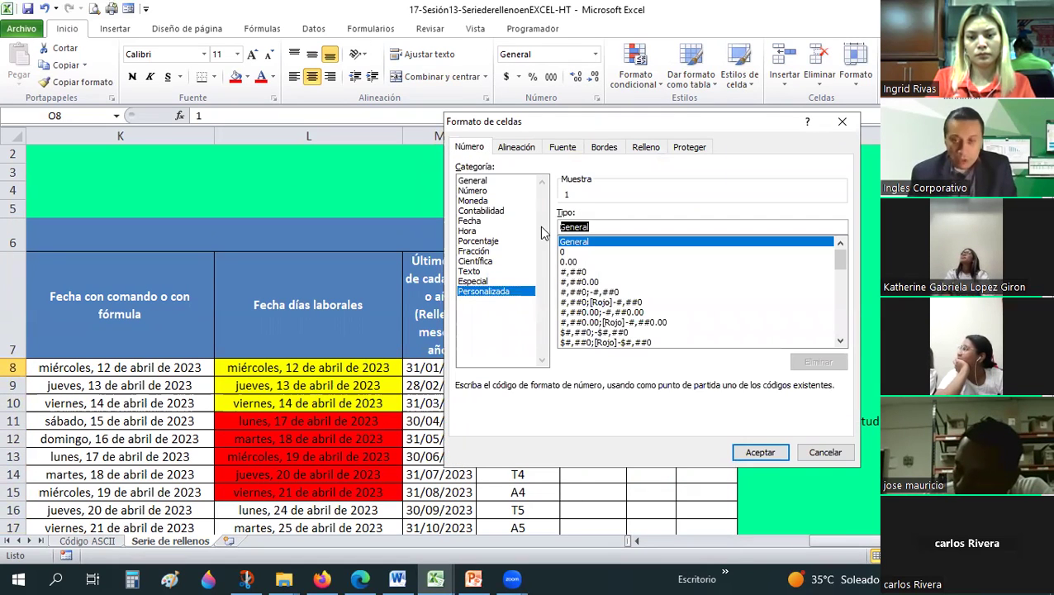
pyautogui.write('"COD')
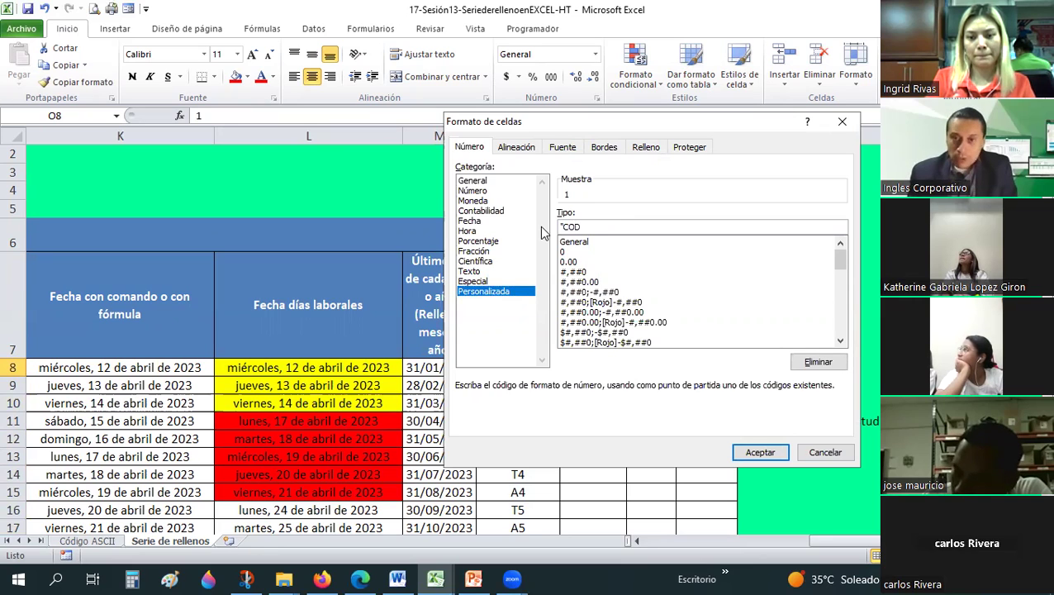
pyautogui.write('"0000')
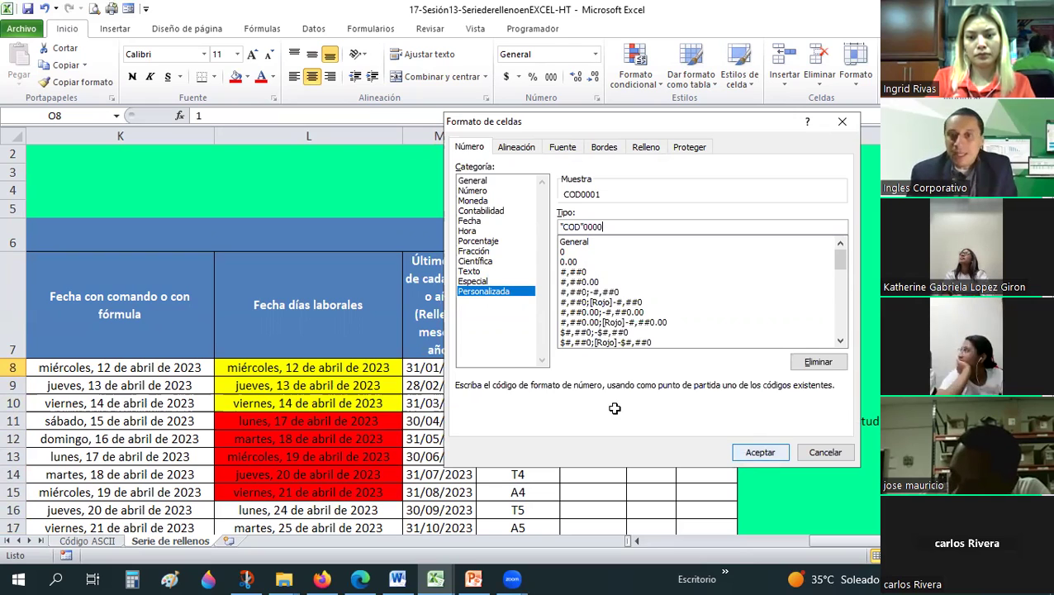
pyautogui.press('Return')
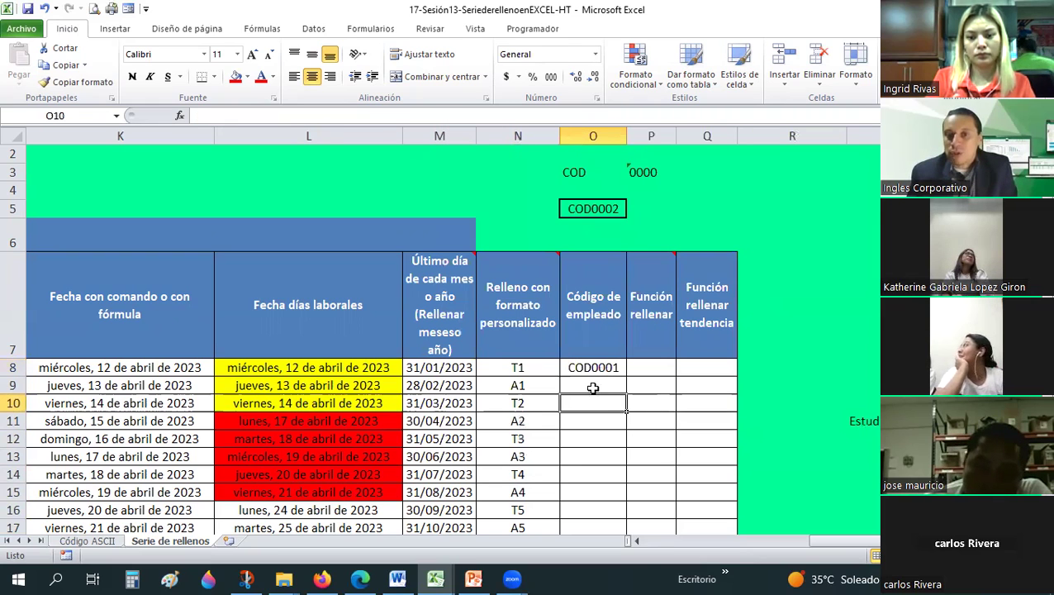
pyautogui.scroll(-2, 590, 389)
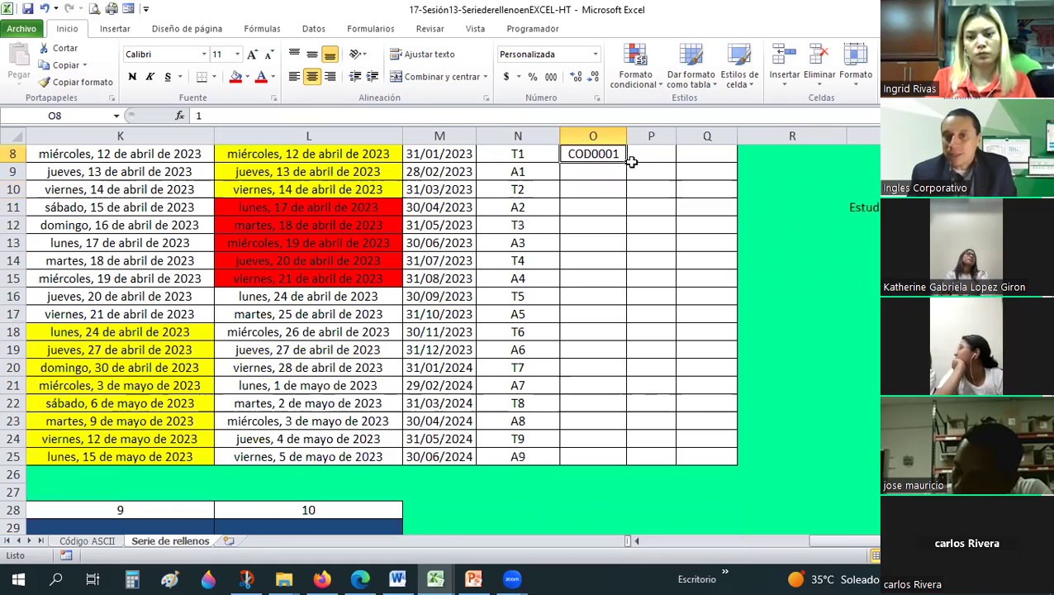
# - Extend O8 down to O25 as a Serie de relleno, giving COD0001 through COD0018
pyautogui.doubleClick(627, 162)
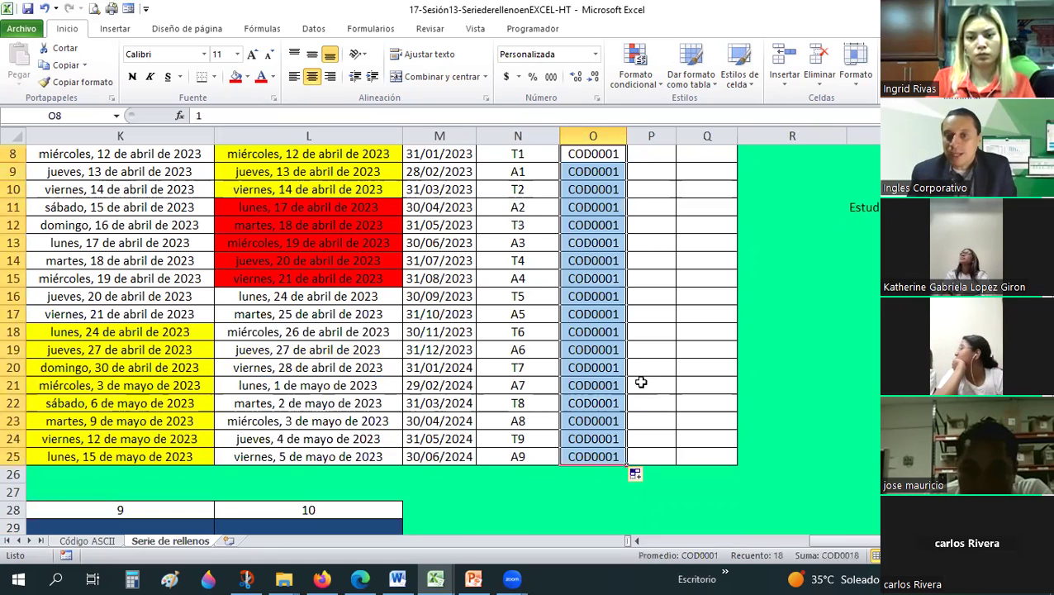
pyautogui.click(642, 476)
pyautogui.click(675, 507)
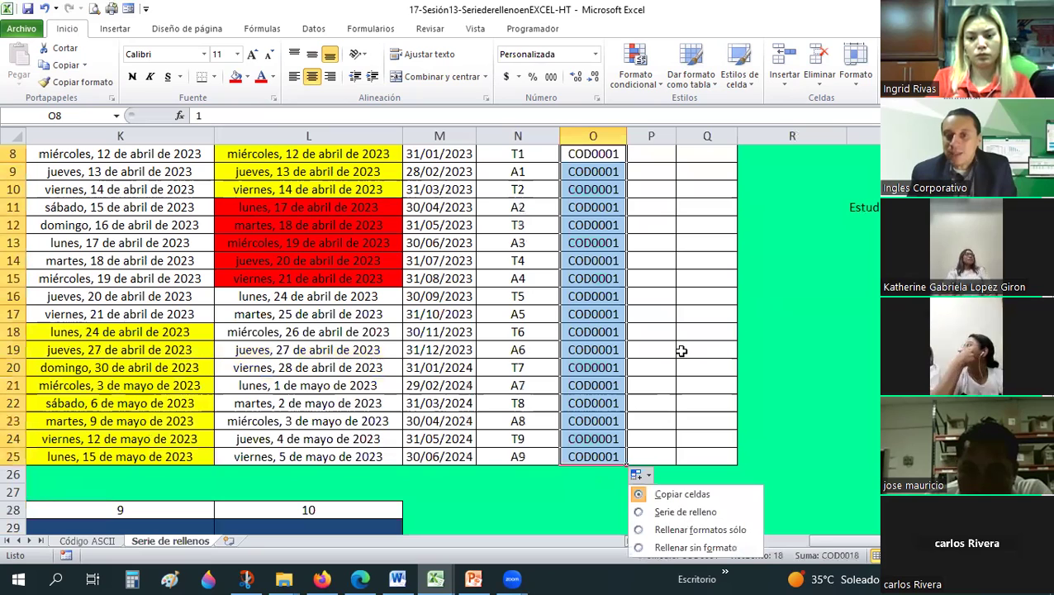
# - Check the numbers behind the filled codes, such as O16, down to the column's end
pyautogui.scroll(1, 636, 326)
pyautogui.click(608, 326)
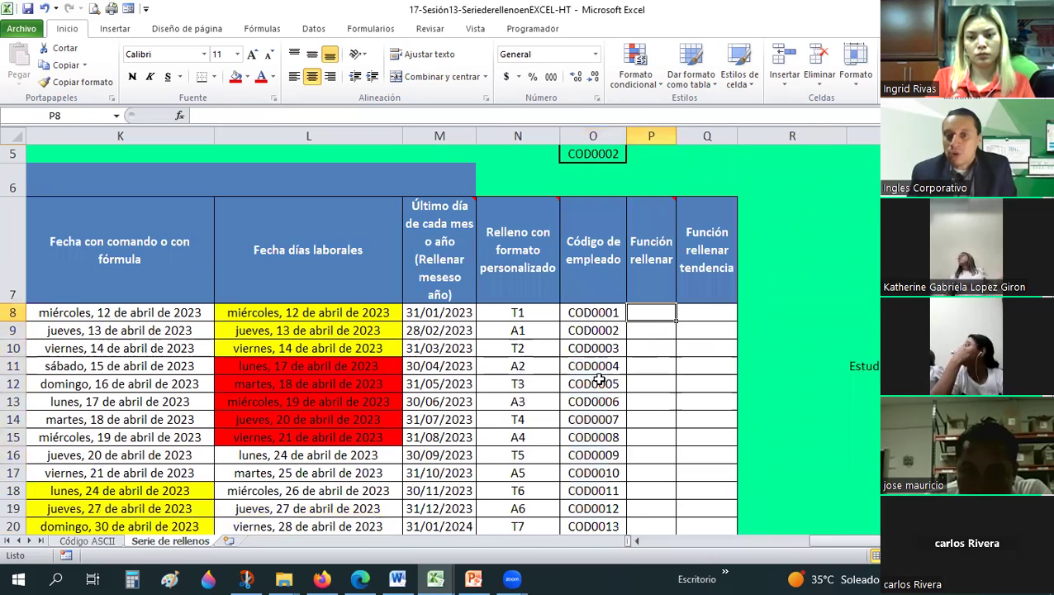
pyautogui.click(595, 449)
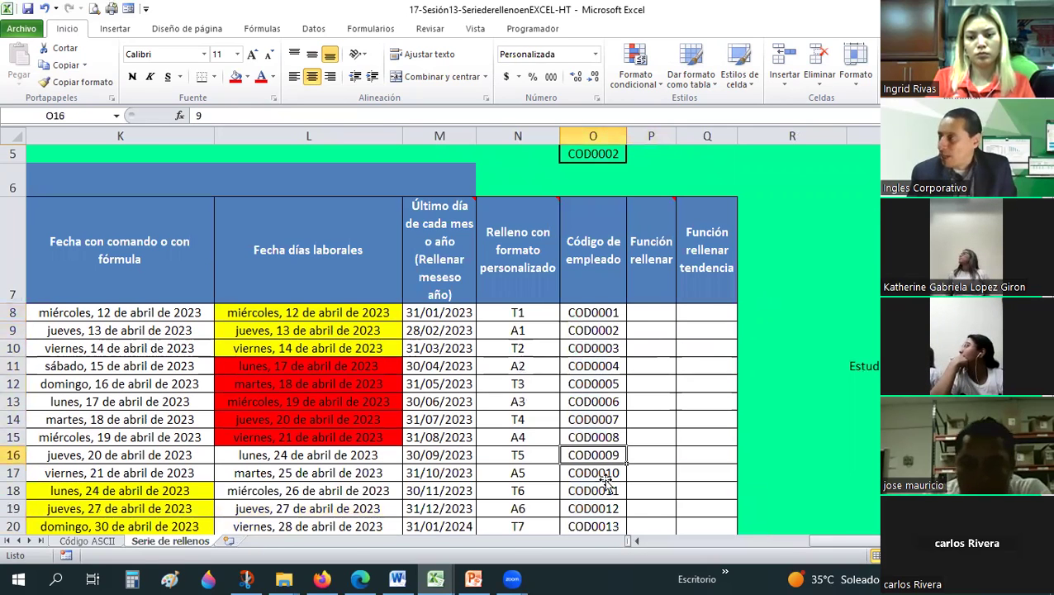
pyautogui.hotkey('ctrl', 'Down')
pyautogui.press('Down')
pyautogui.press('Down')
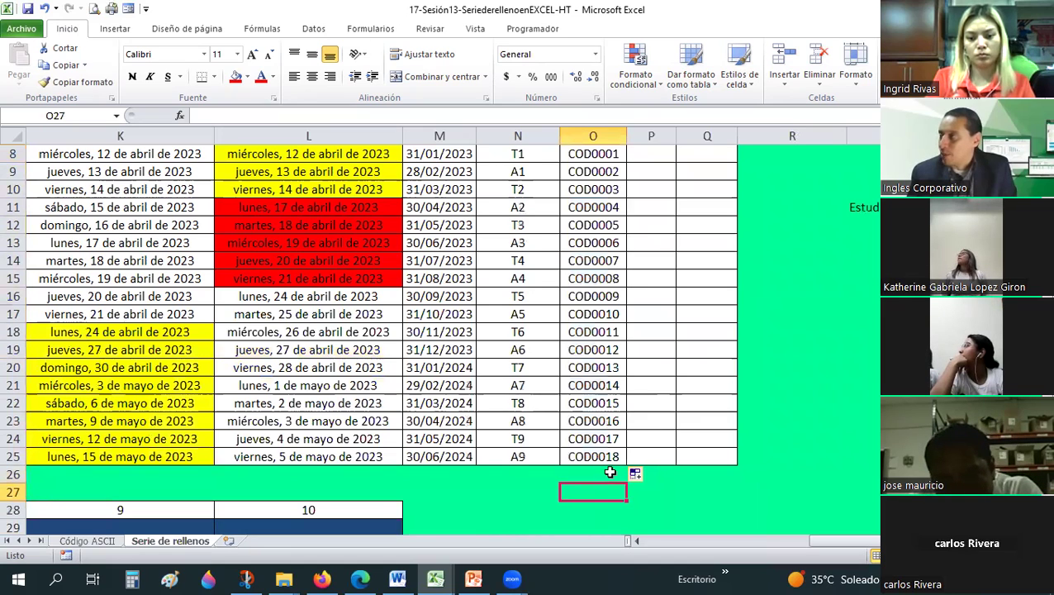
pyautogui.scroll(-1, 615, 468)
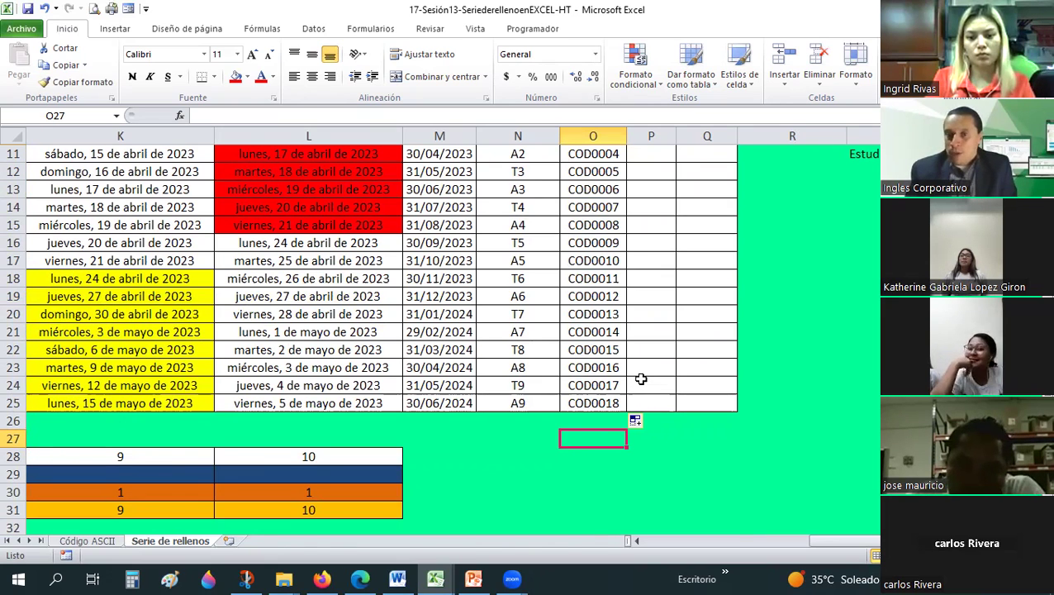
pyautogui.scroll(2, 641, 380)
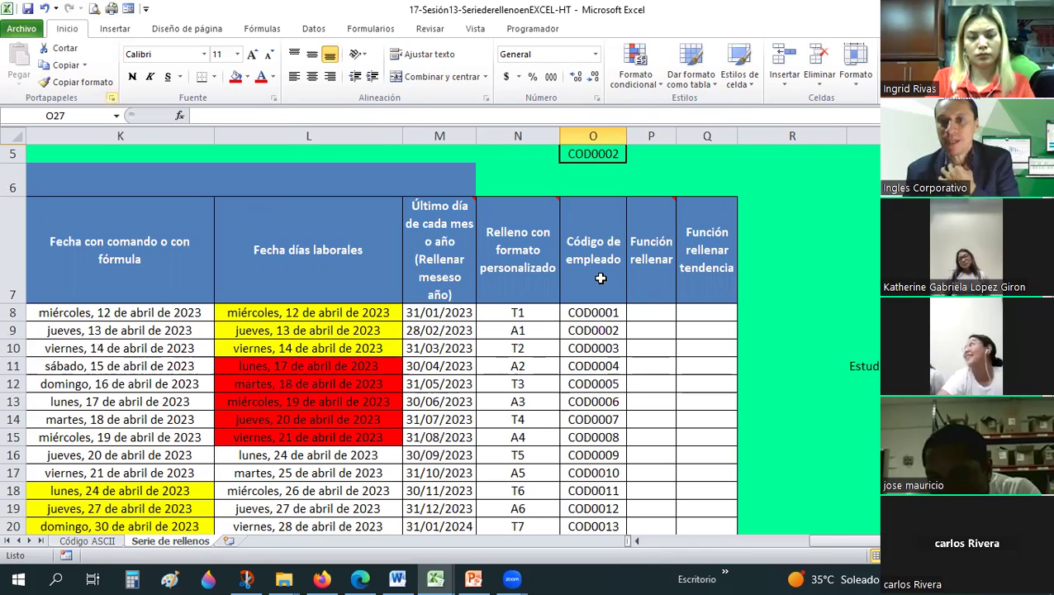
# - Enter 1 in P8 under Función rellenar, keeping it after an undo and redo
pyautogui.click(651, 313)
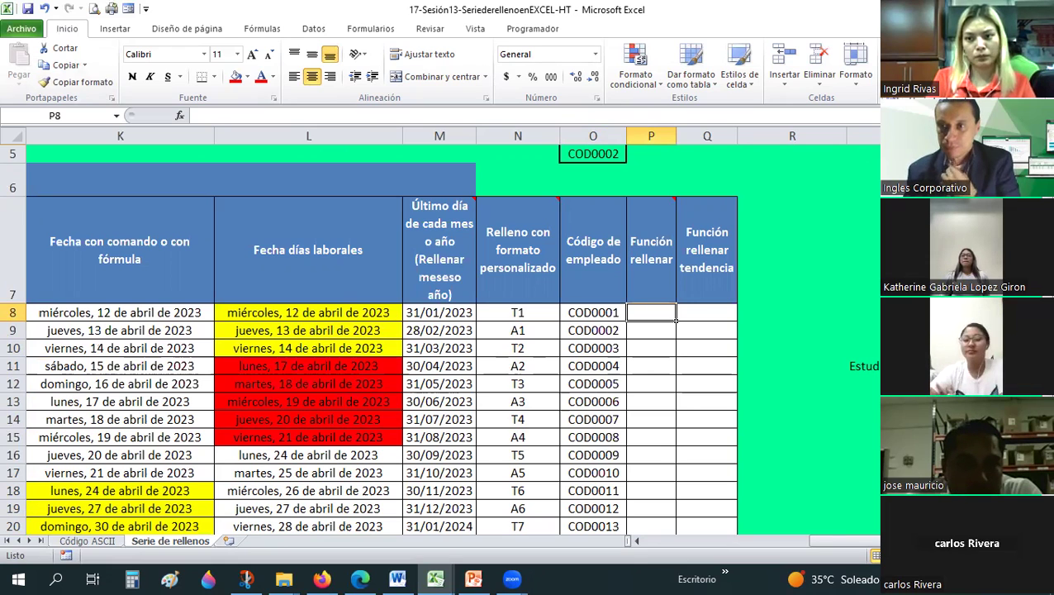
pyautogui.moveTo(677, 321); pyautogui.dragTo(645, 325)
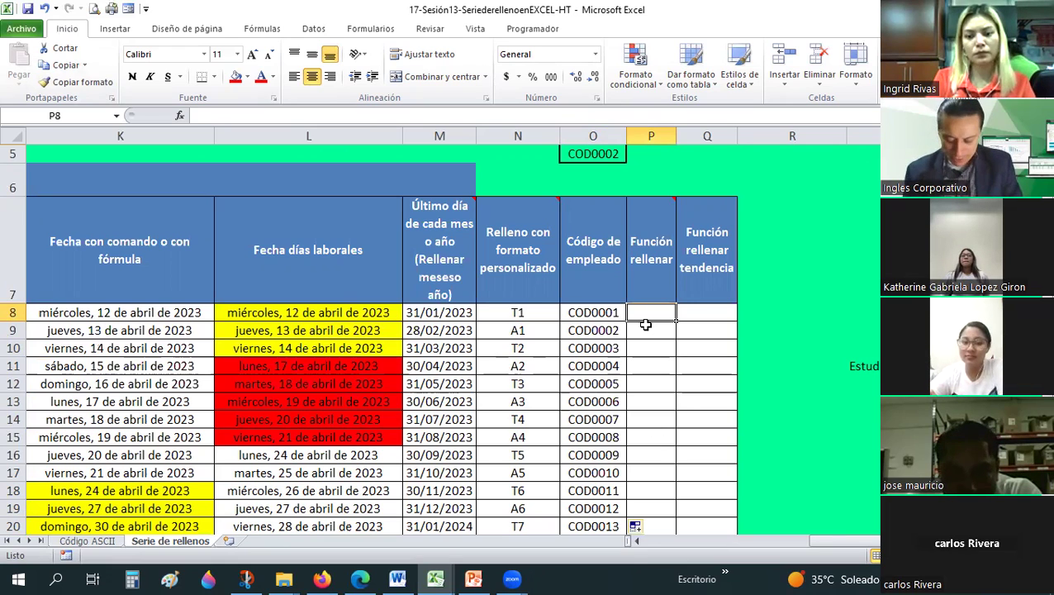
pyautogui.write('1')
pyautogui.press('Return')
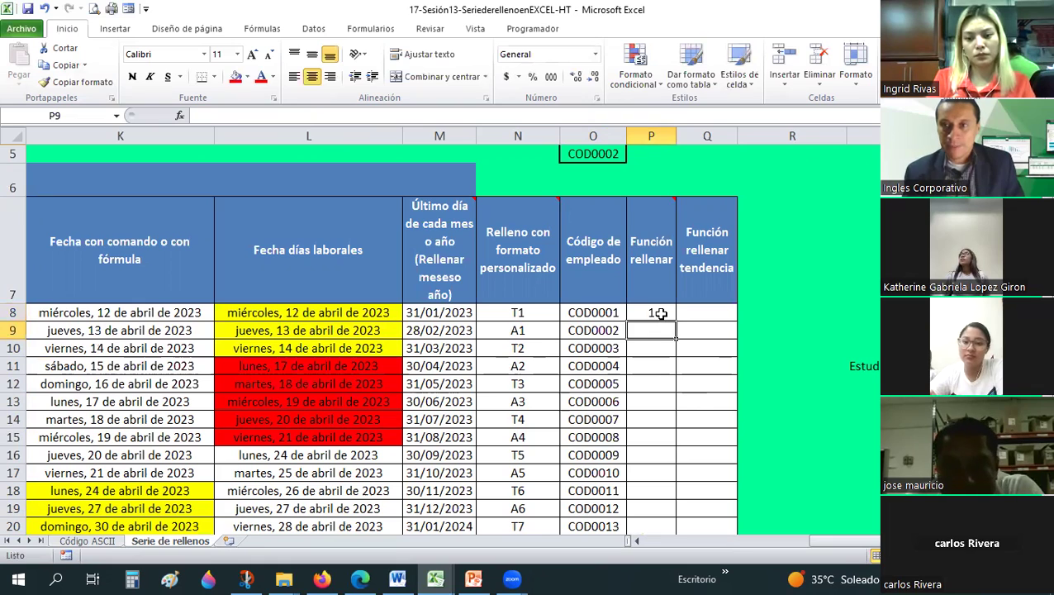
pyautogui.click(651, 312)
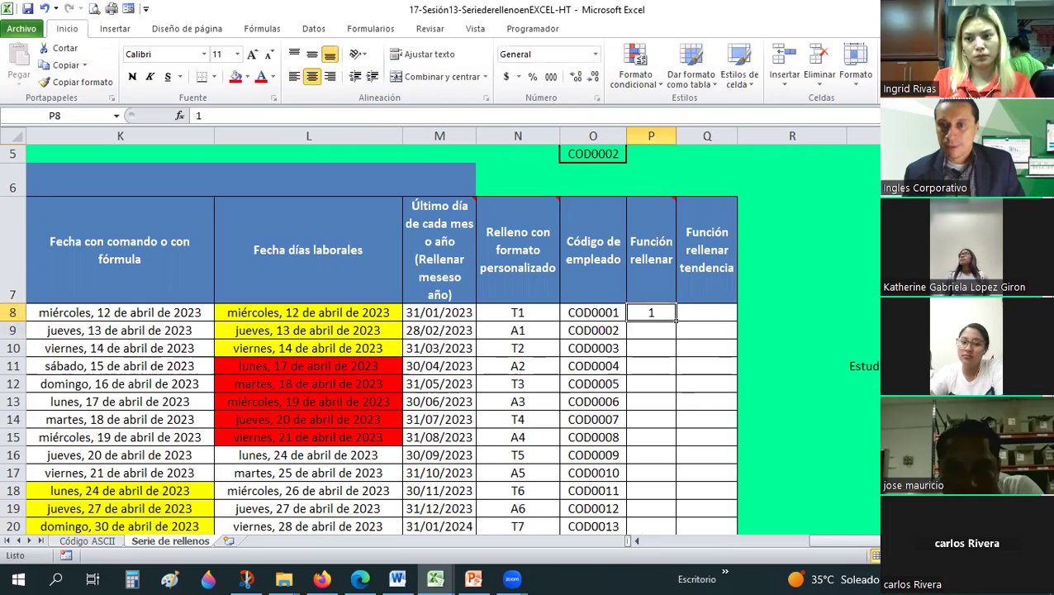
pyautogui.hotkey('ctrl', 'z')
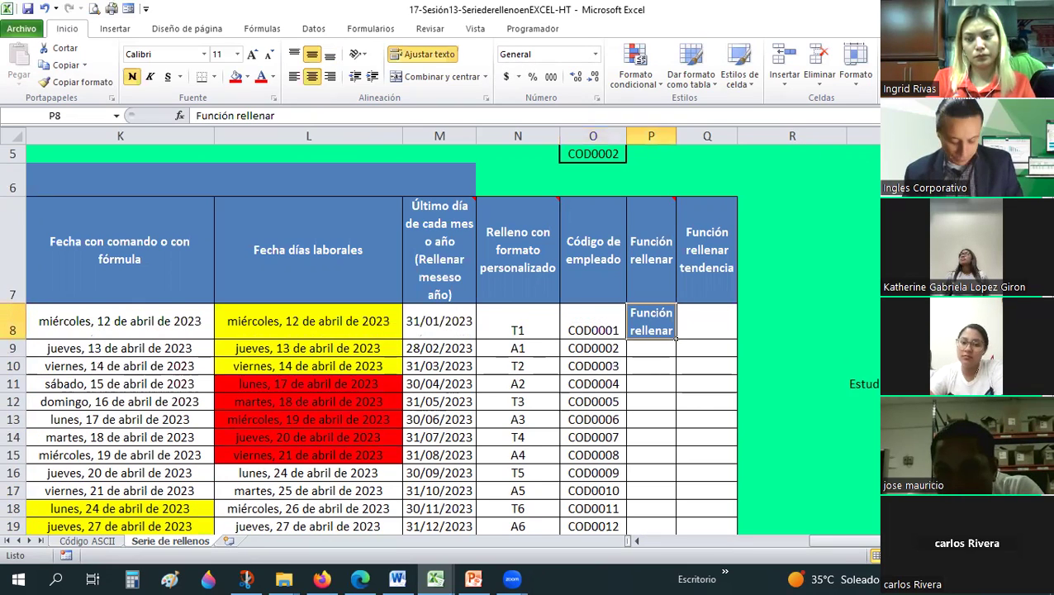
pyautogui.hotkey('ctrl', 'y')
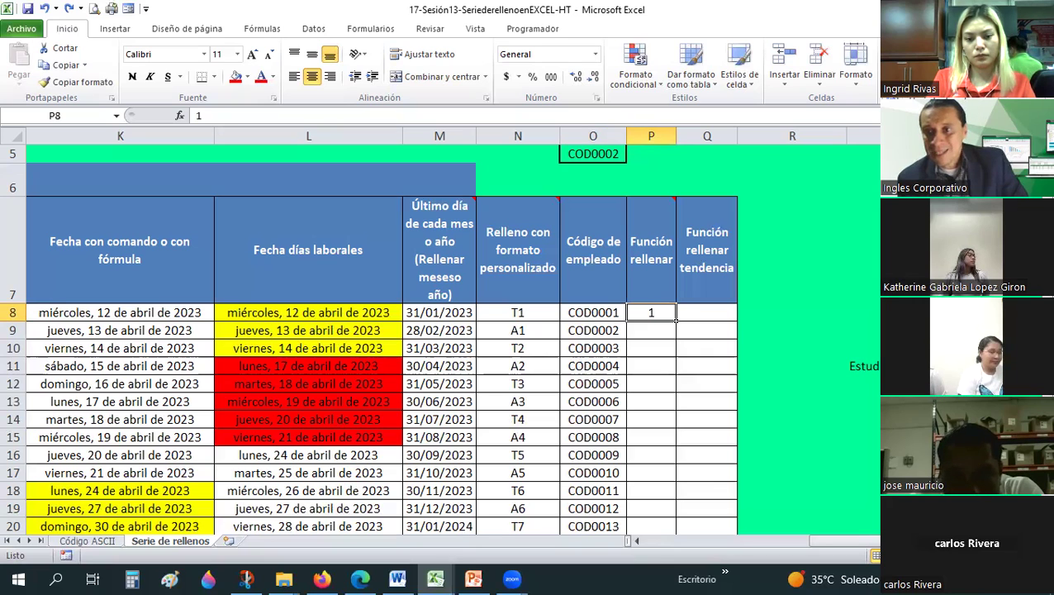
# - Bring up the Rellenar > Series dialog for P8, reopening it after closing it once
pyautogui.click(933, 165)
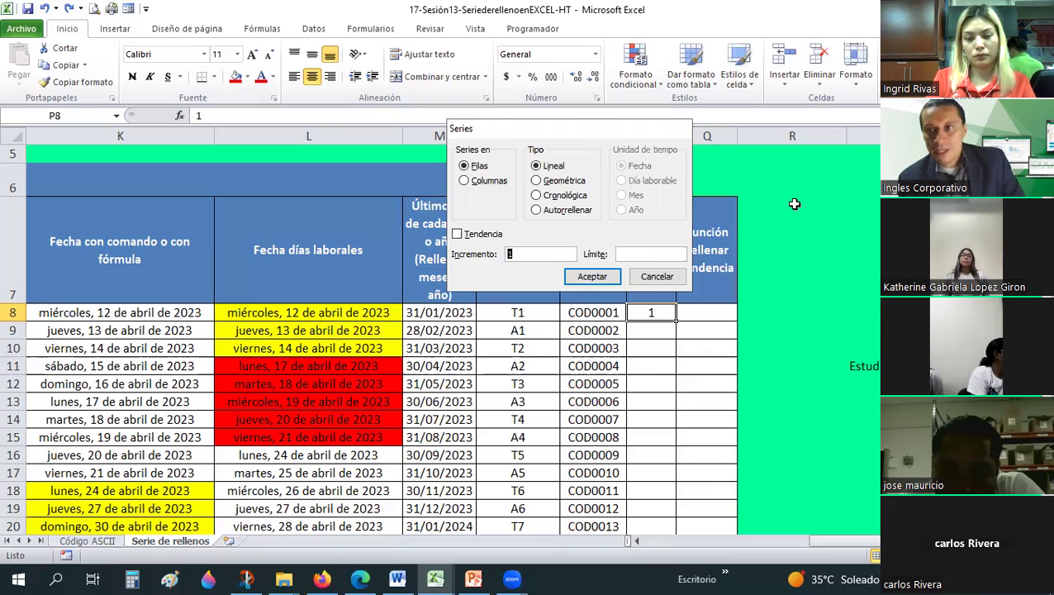
pyautogui.press('Return')
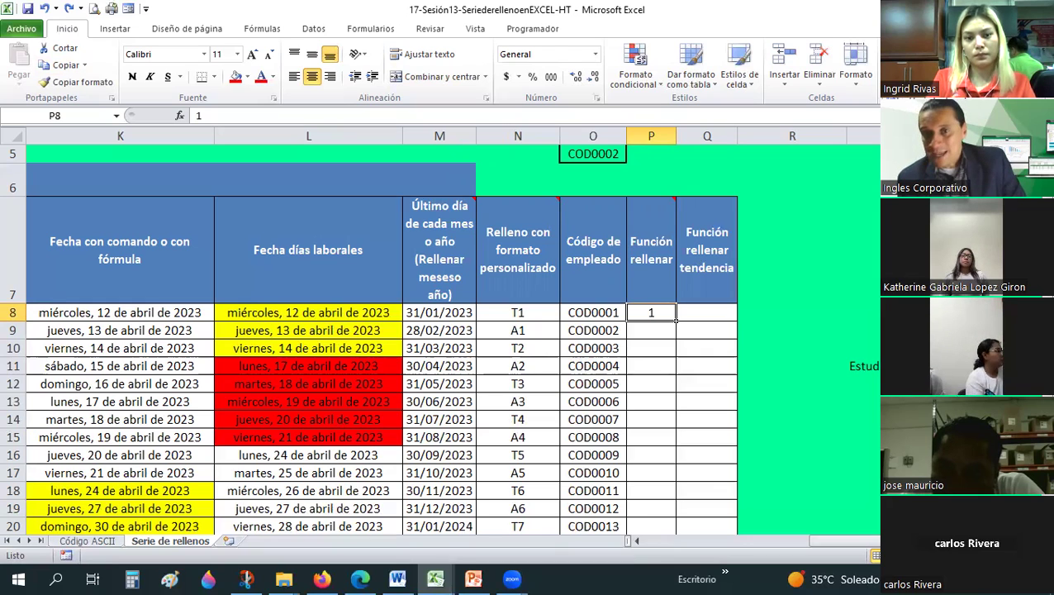
pyautogui.hotkey('alt', 'h')
pyautogui.press('f')
pyautogui.press('i')
pyautogui.press('s')
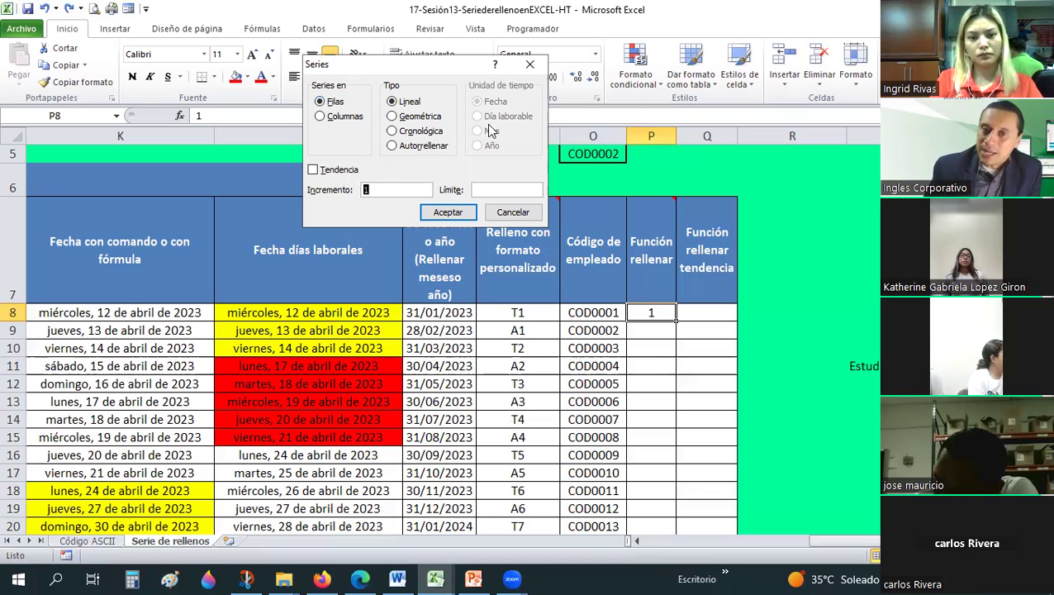
# - Close the Series dialog and view the comment on header cell P7
pyautogui.press('Escape')
pyautogui.click(640, 238)
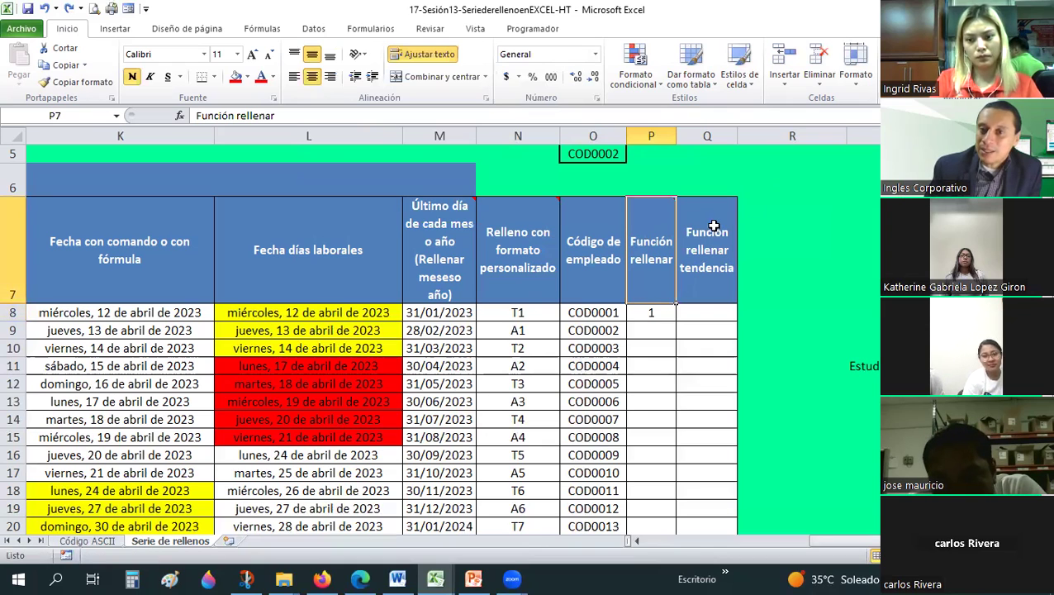
pyautogui.moveTo(642, 231)
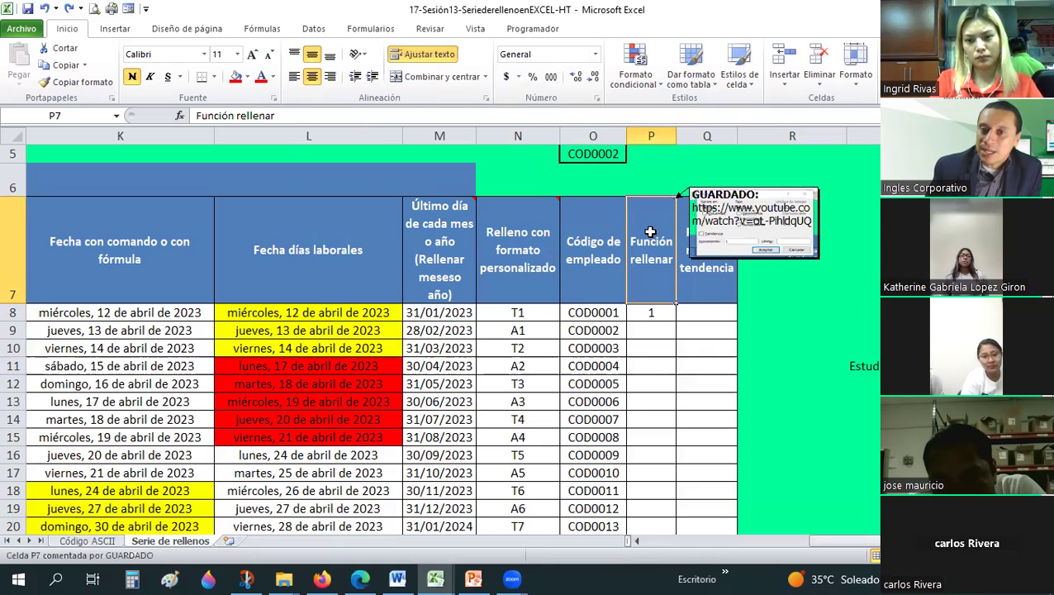
pyautogui.rightClick(652, 237)
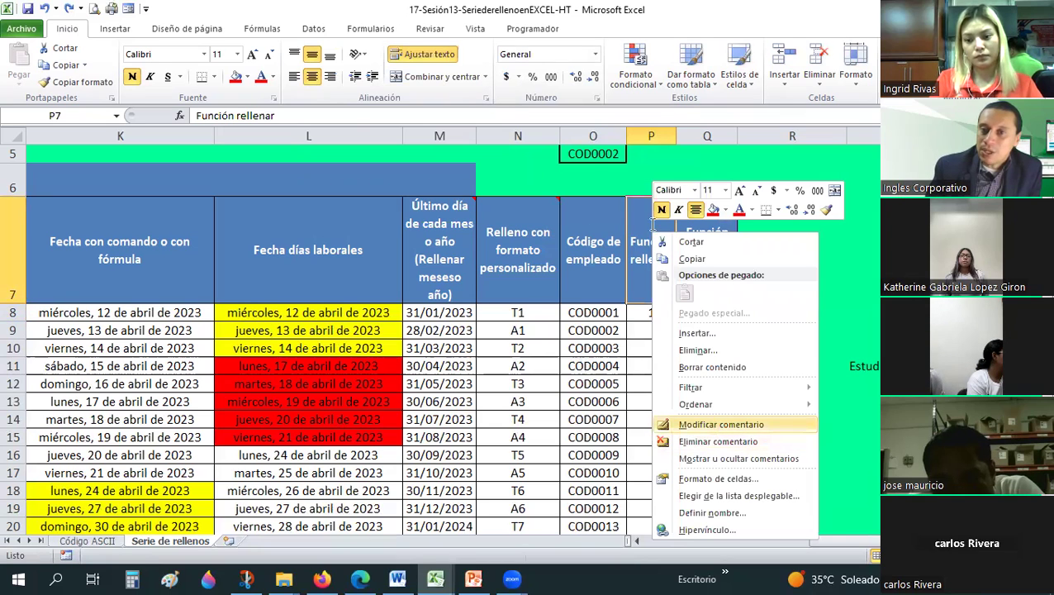
pyautogui.press('Return')
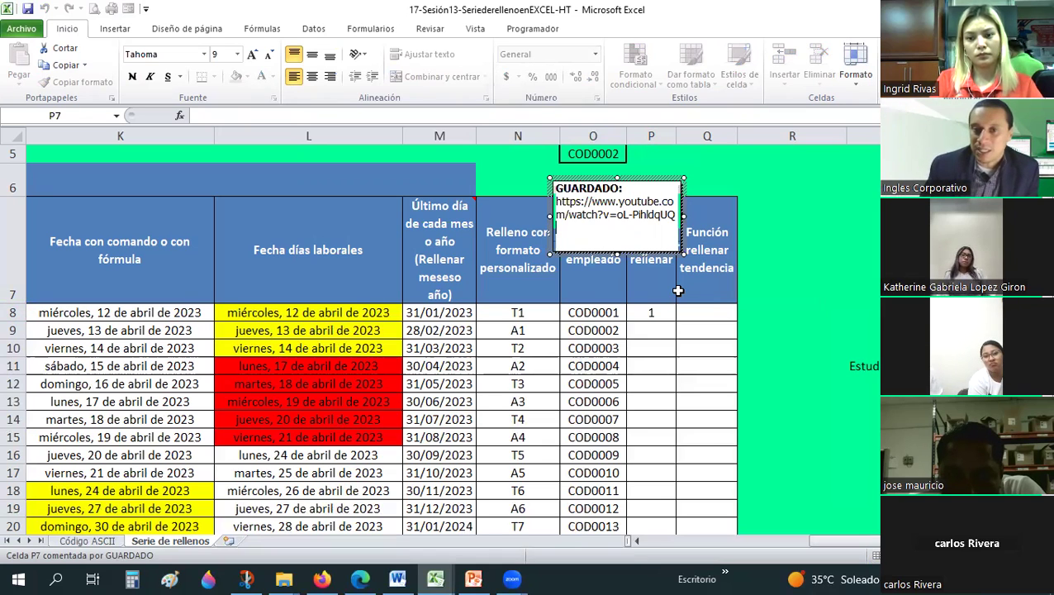
# - Select the starting value 1 in P8 and reopen Inicio > Rellenar > Series
pyautogui.click(663, 312)
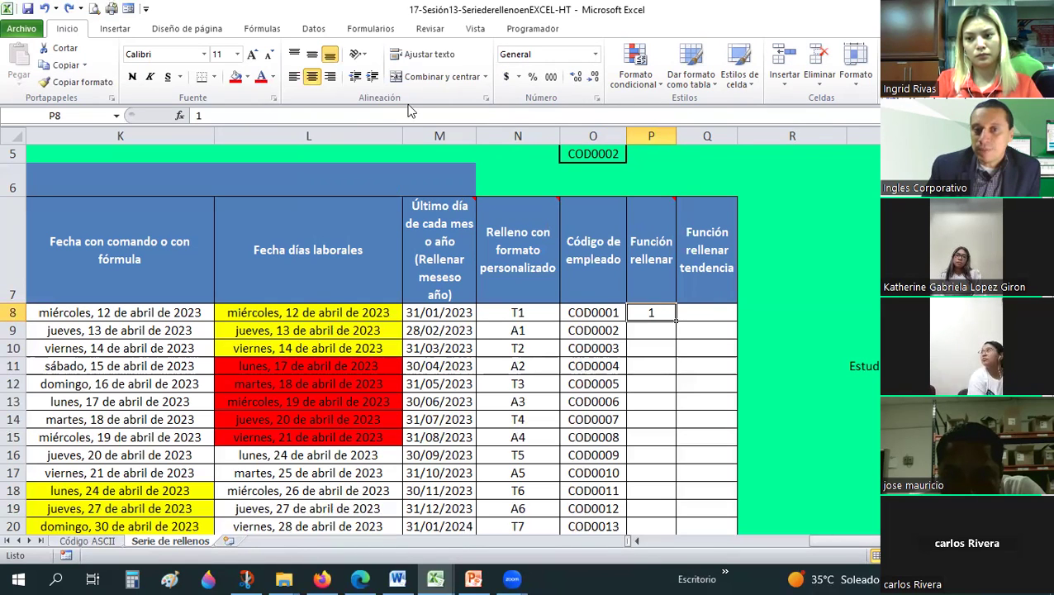
pyautogui.hotkey('alt', 'h')
pyautogui.press('f')
pyautogui.press('i')
pyautogui.press('s')
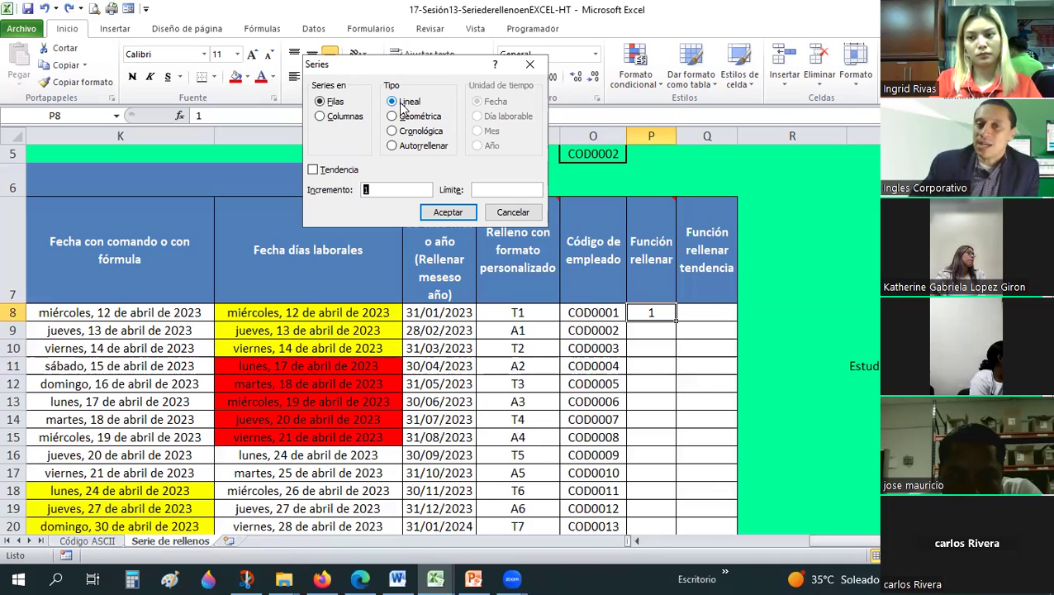
# - Set the Series increment to 3, apply it, then select the empty column P cells below
pyautogui.click(379, 189)
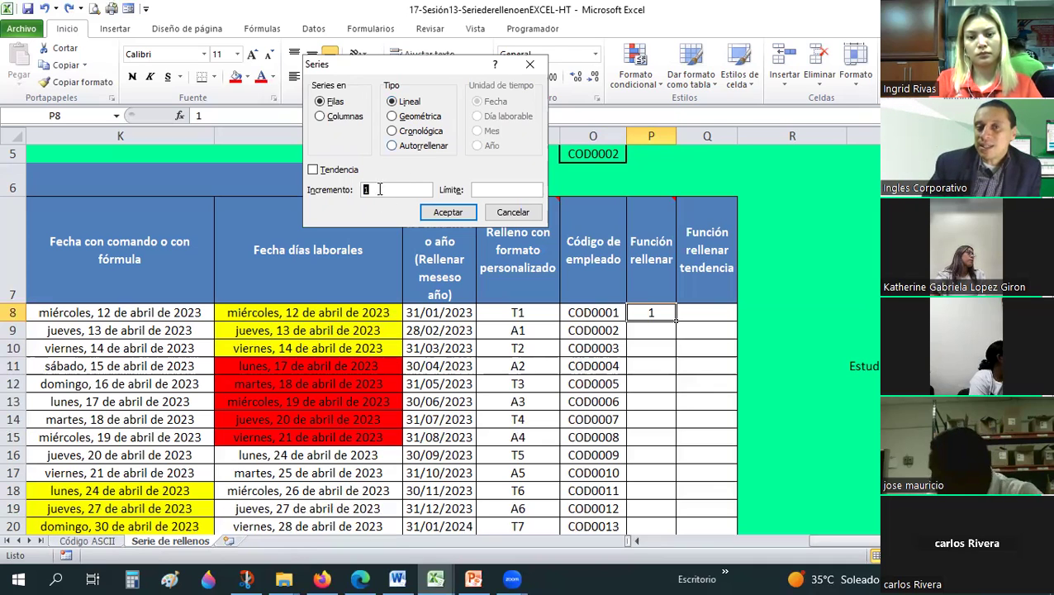
pyautogui.moveTo(369, 190); pyautogui.dragTo(331, 190)
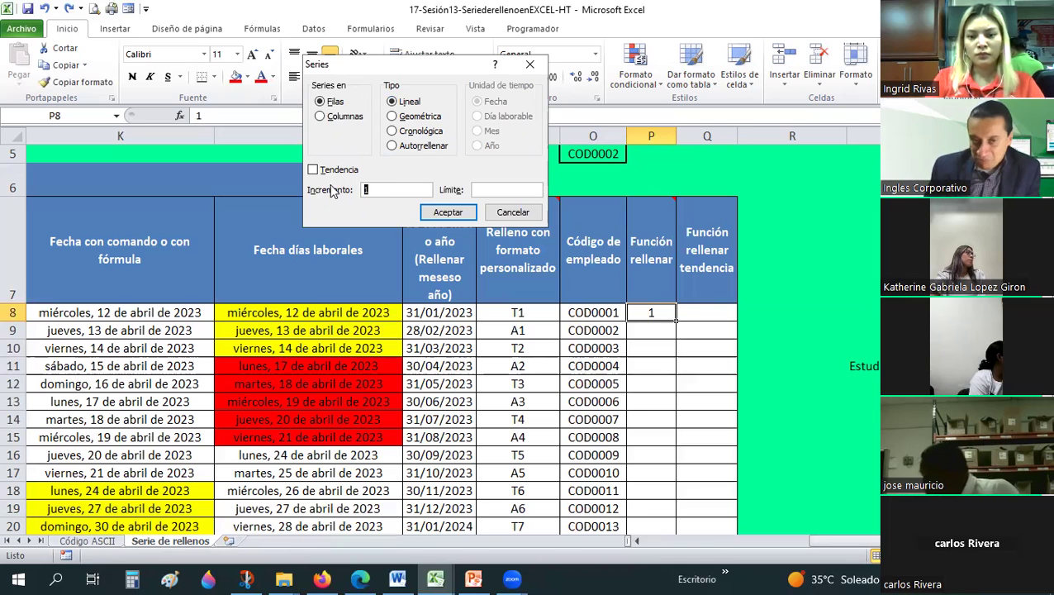
pyautogui.write('3')
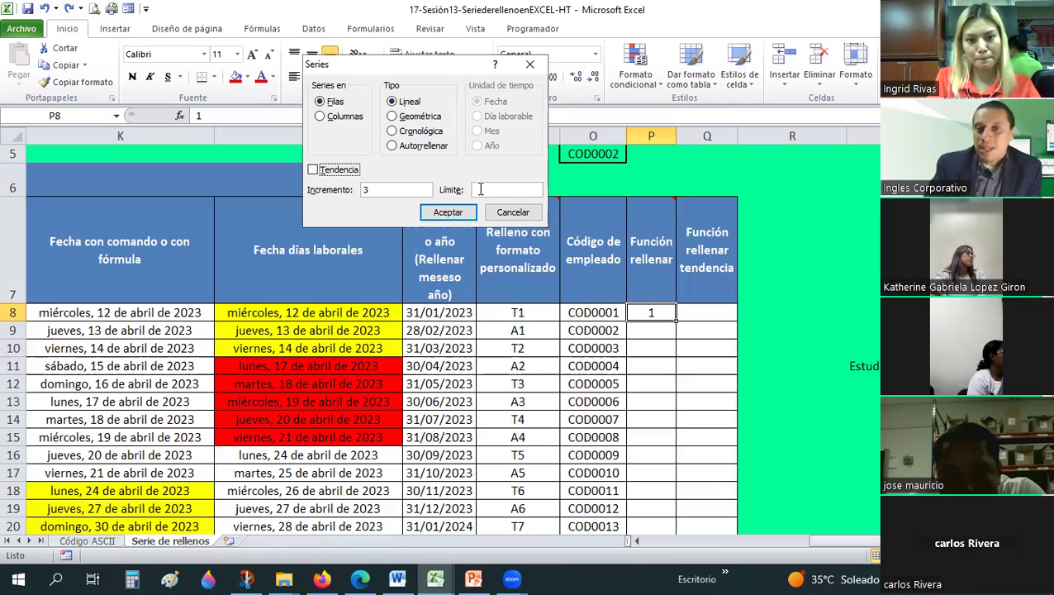
pyautogui.press('Tab')
pyautogui.press('Tab')
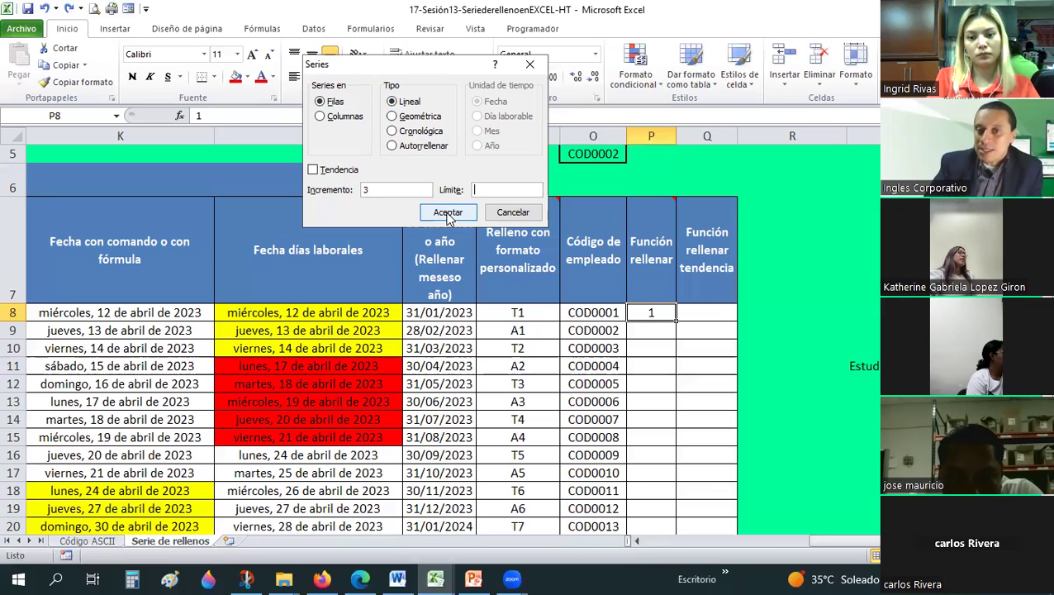
pyautogui.press('Return')
pyautogui.moveTo(659, 332); pyautogui.dragTo(652, 456)
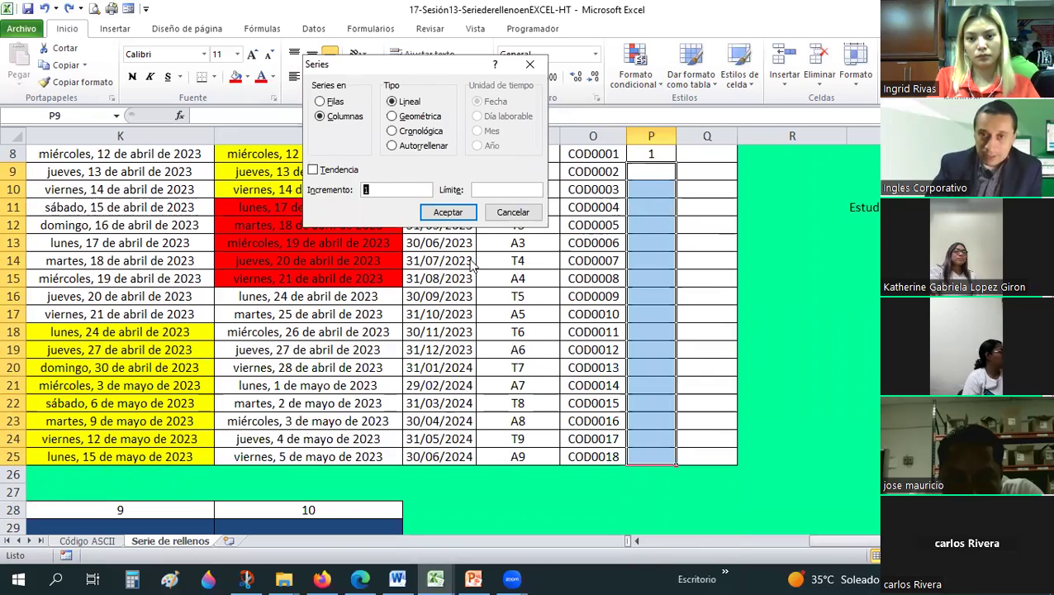
# - Fill column P from the 1 in P8 downward as a step-3 linear series
pyautogui.click(460, 215)
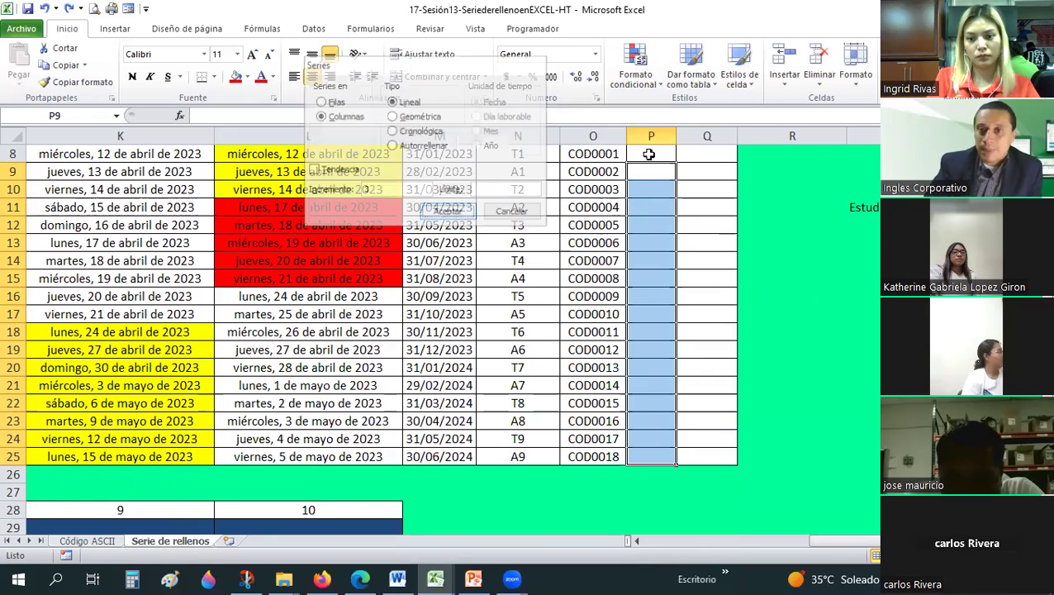
pyautogui.moveTo(665, 469); pyautogui.dragTo(665, 460)
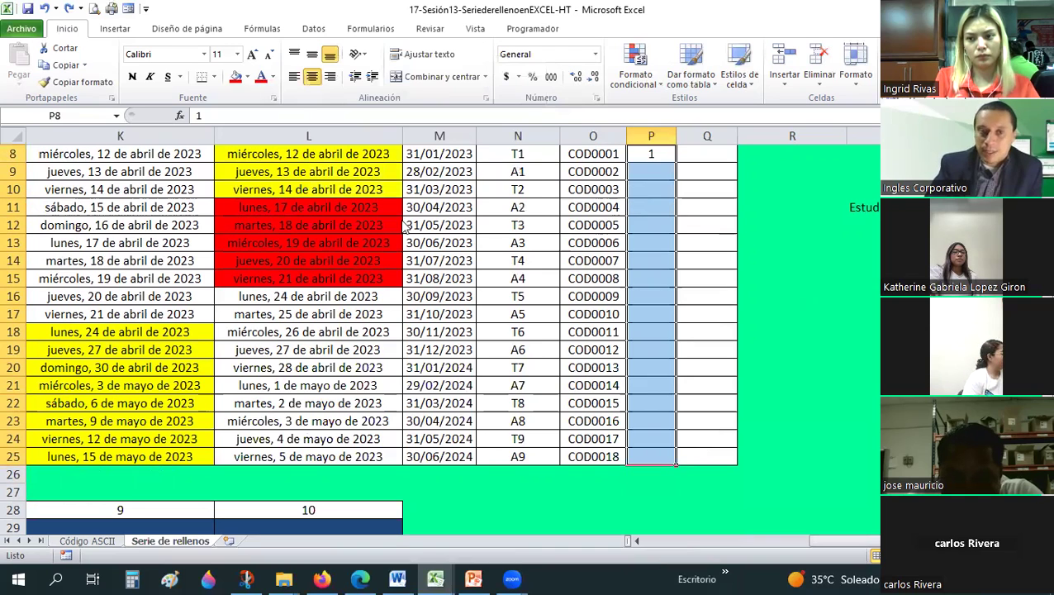
pyautogui.hotkey('alt', 'h')
pyautogui.write('fis')
pyautogui.write('3')
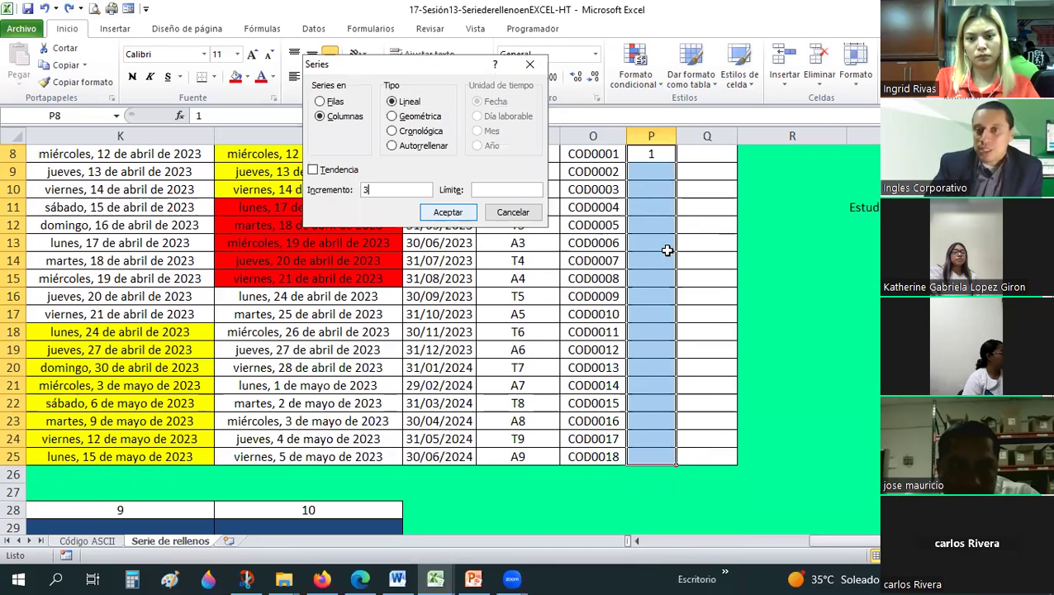
pyautogui.press('Return')
pyautogui.scroll(1, 658, 314)
pyautogui.press('Right')
pyautogui.press('Right')
pyautogui.press('Down')
# - Check the new column P values, such as 4 in P9, stepping down the series
pyautogui.moveTo(659, 314); pyautogui.dragTo(653, 455)
pyautogui.scroll(1, 674, 347)
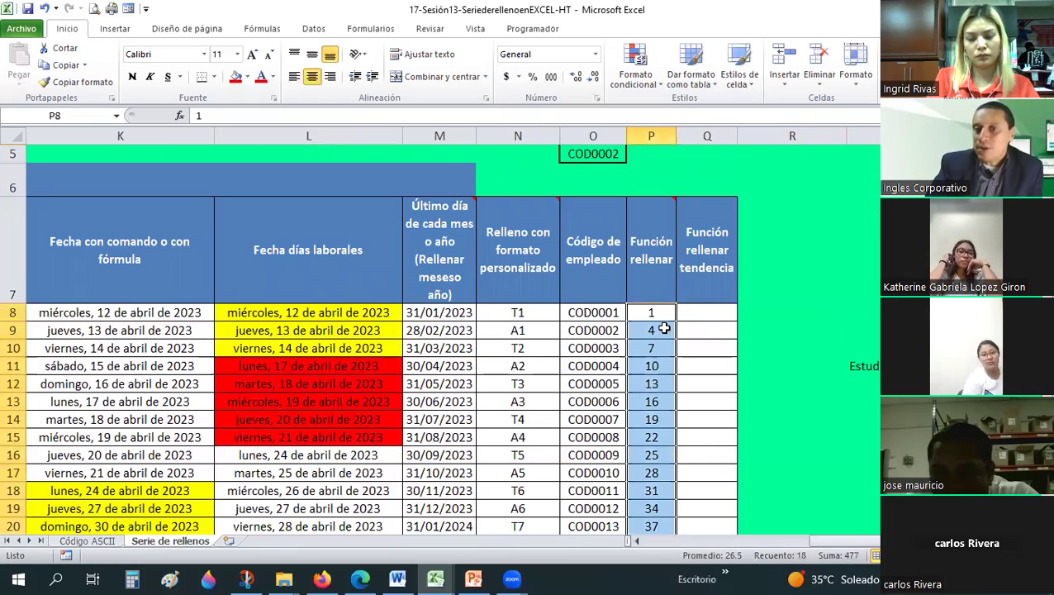
pyautogui.click(664, 328)
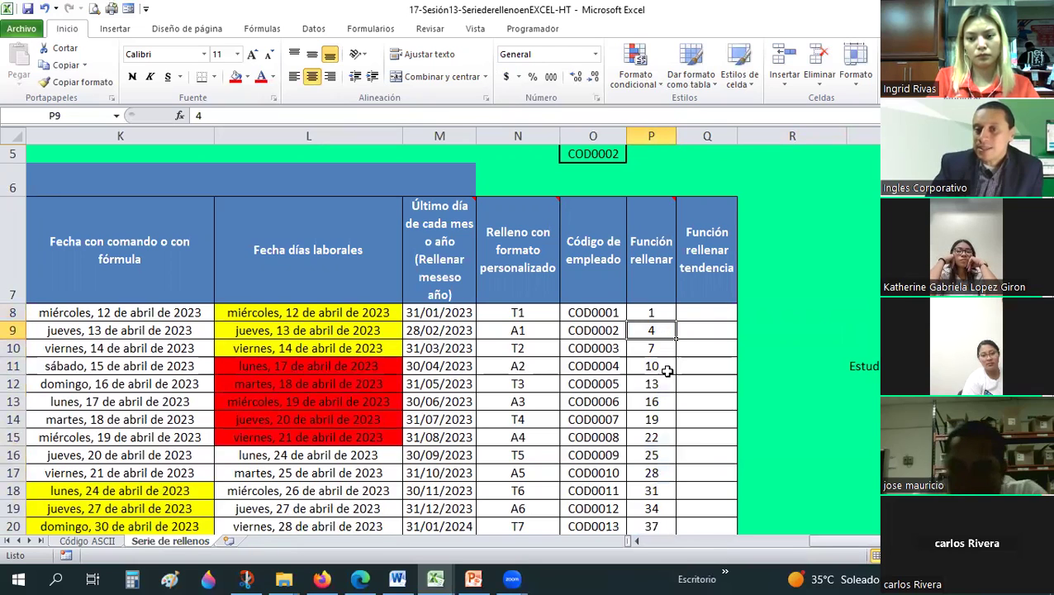
pyautogui.press('Down')
pyautogui.press('Down')
pyautogui.press('Down')
pyautogui.press('Down')
pyautogui.press('Down')
pyautogui.press('Down')
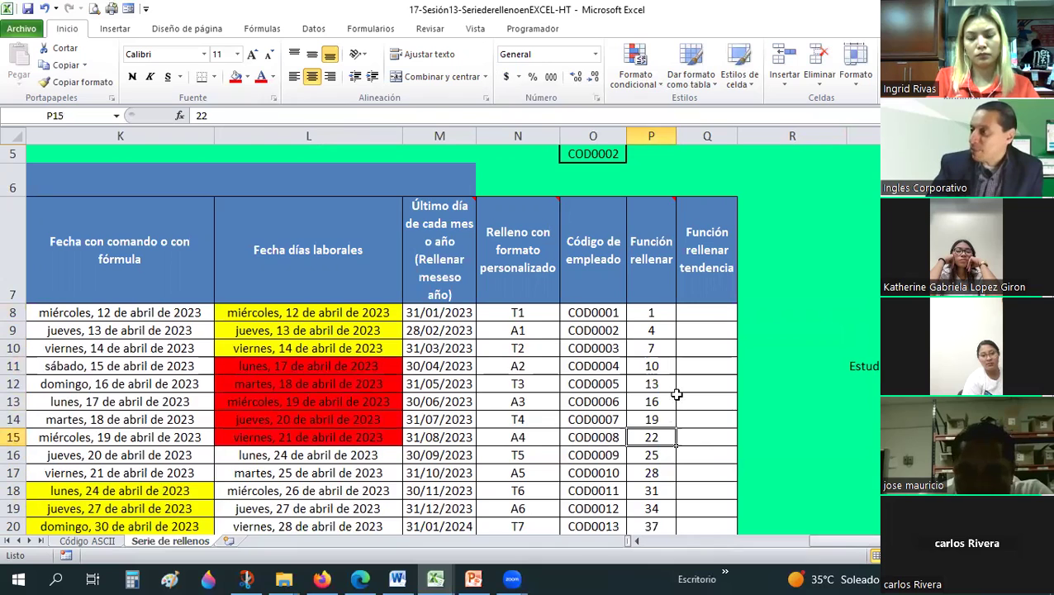
pyautogui.scroll(-1, 676, 395)
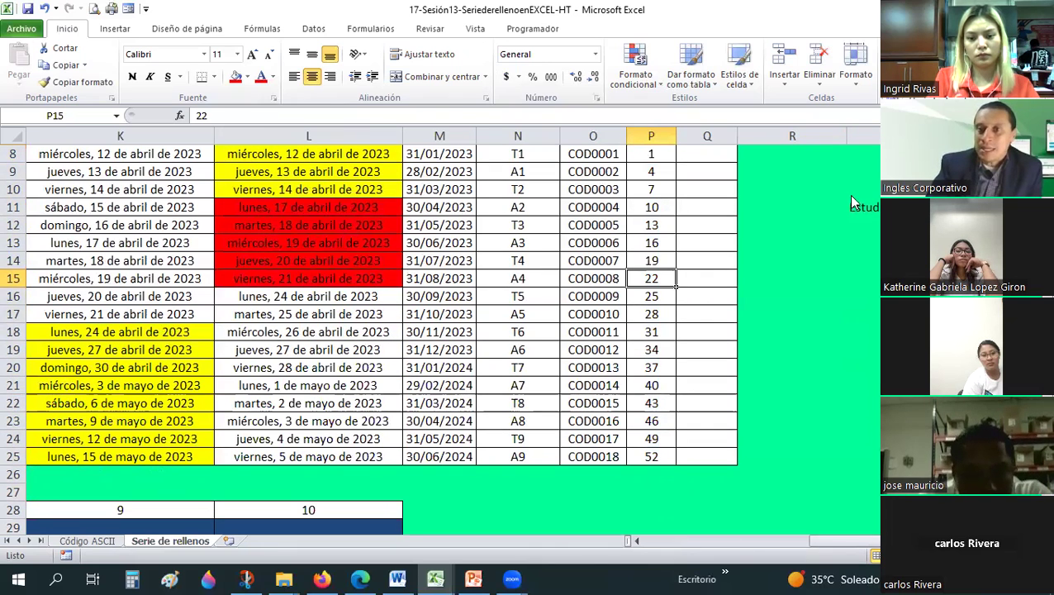
# - Open the Series dialog and pick Rows, then cancel and select an empty cell in column S
pyautogui.hotkey('alt', 'h')
pyautogui.press('f')
pyautogui.press('i')
pyautogui.press('s')
pyautogui.click(320, 102)
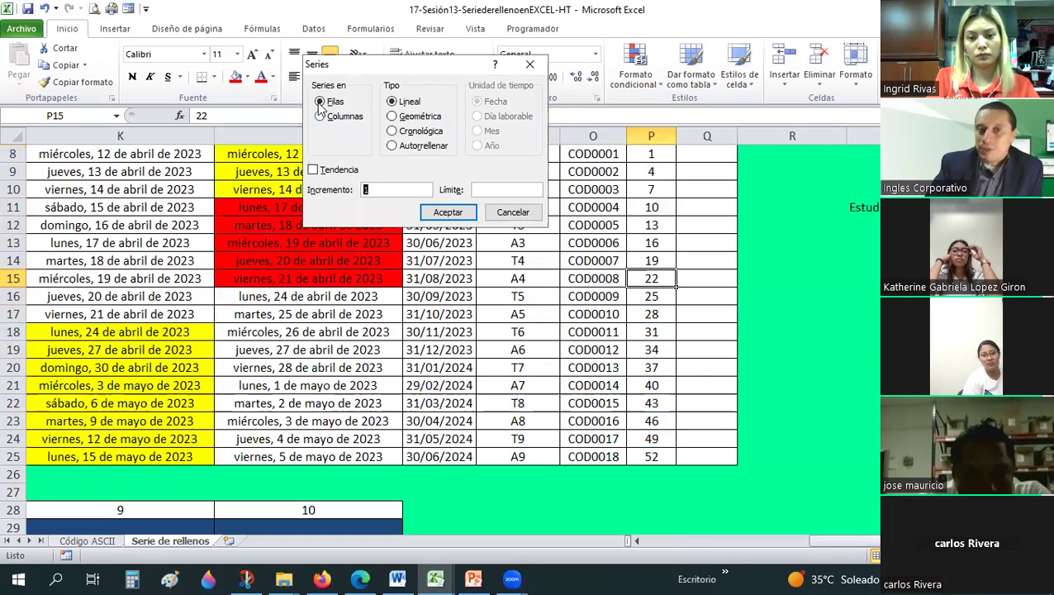
pyautogui.press('Escape')
pyautogui.click(864, 314)
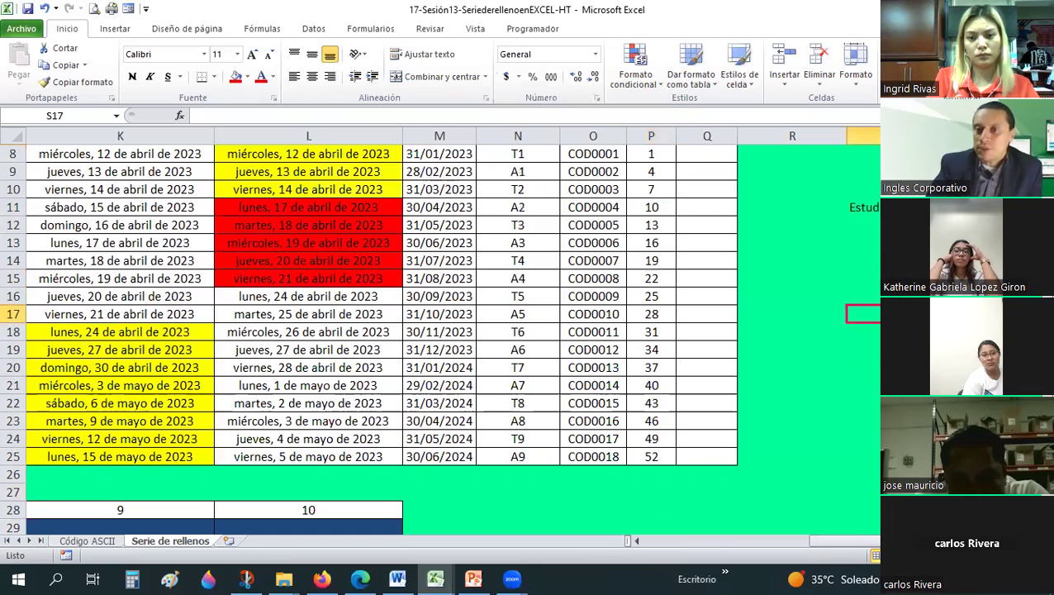
pyautogui.click(864, 367)
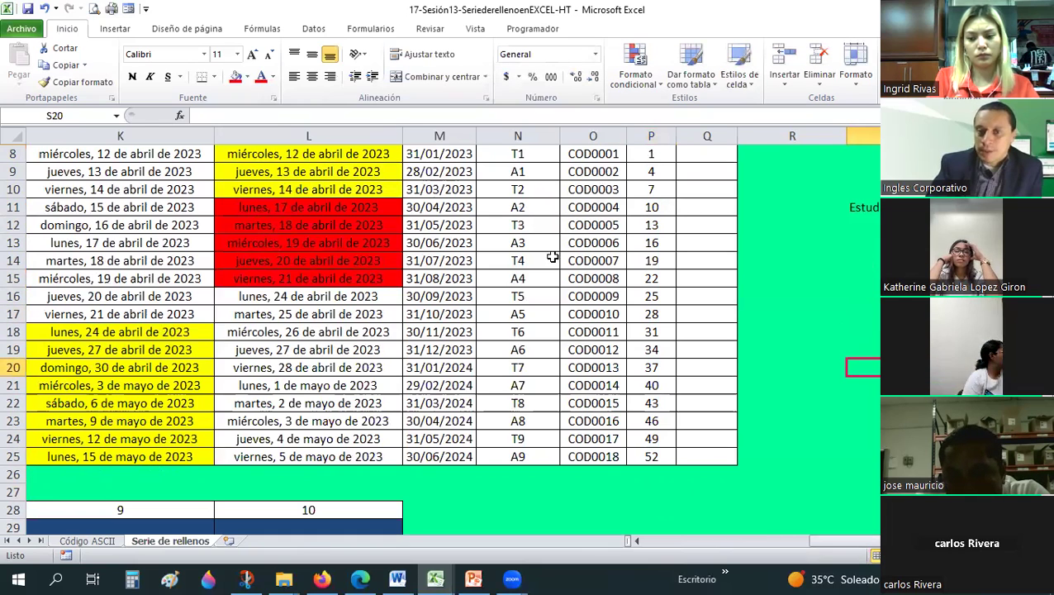
pyautogui.hscroll(2, 552, 257)
# - Fill the student numbers from S14 as a step-5 series: 1, 6, 11, 16, 21
pyautogui.click(537, 260)
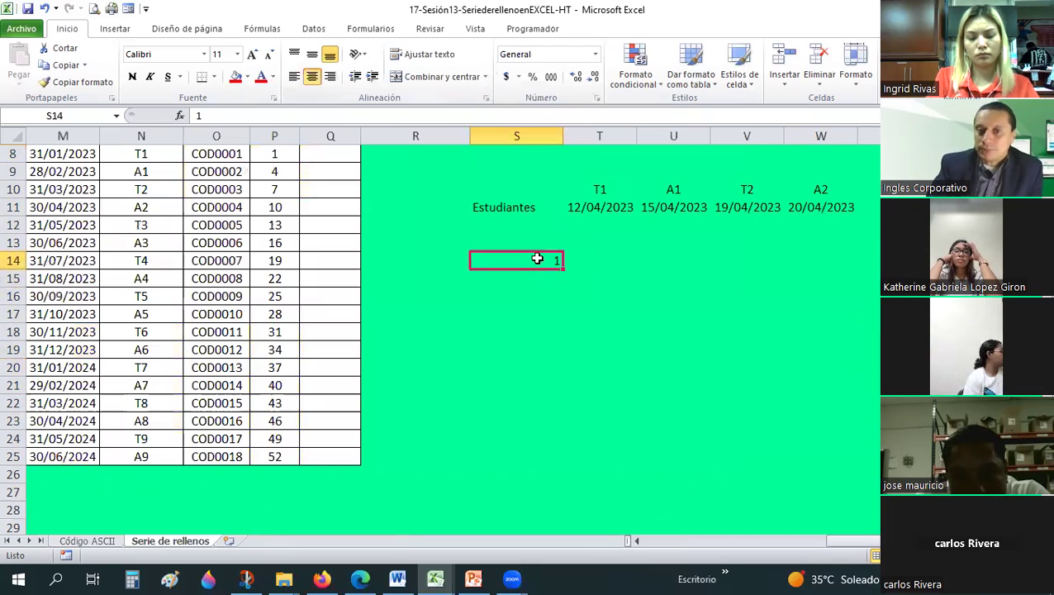
pyautogui.moveTo(529, 260); pyautogui.dragTo(612, 261)
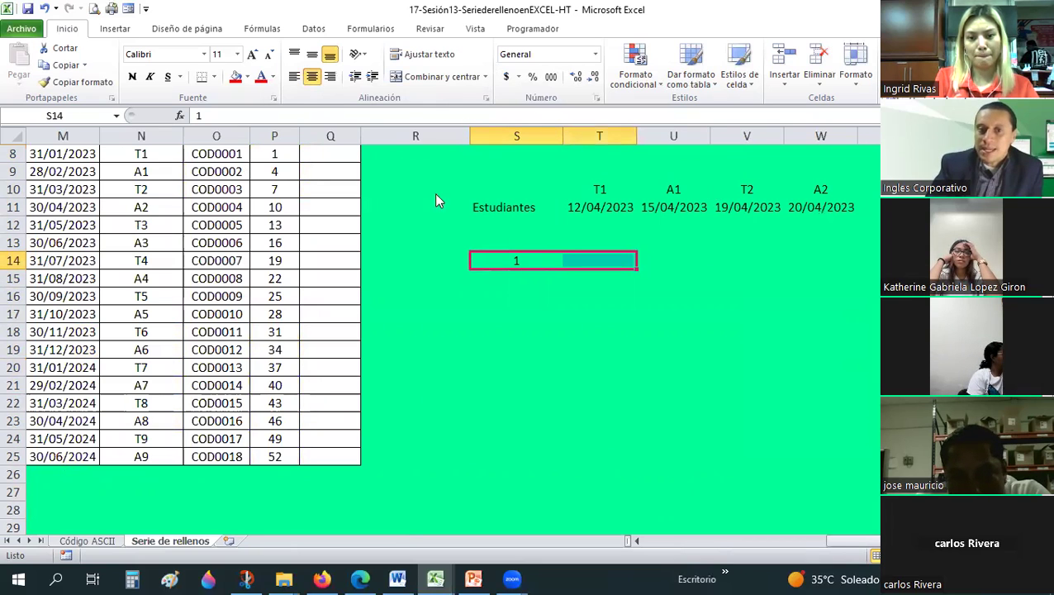
pyautogui.hotkey('alt', 'e')
pyautogui.press('l')
pyautogui.press('s')
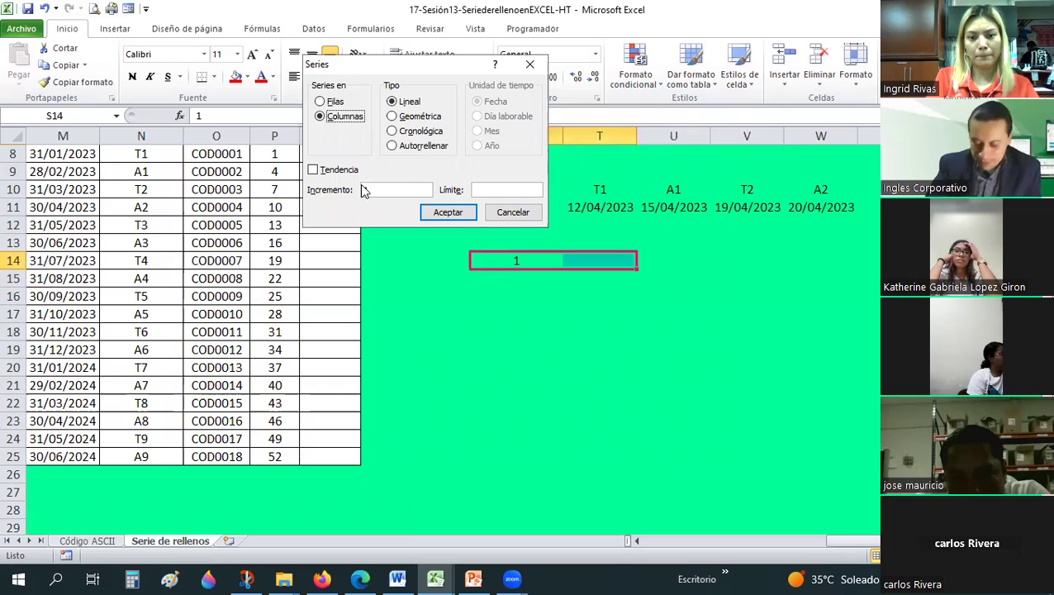
pyautogui.write('5')
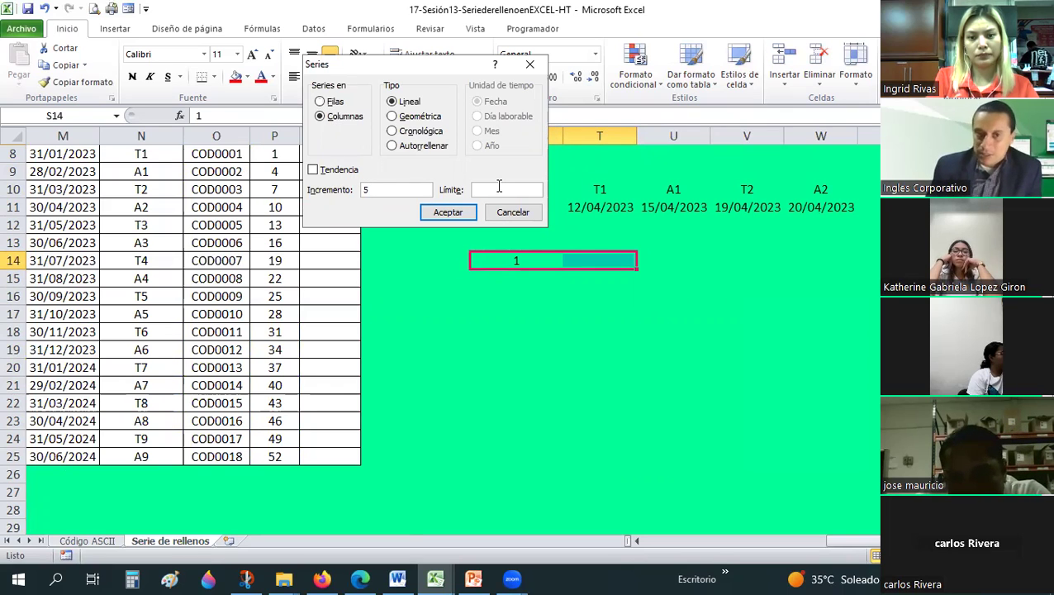
pyautogui.click(436, 212)
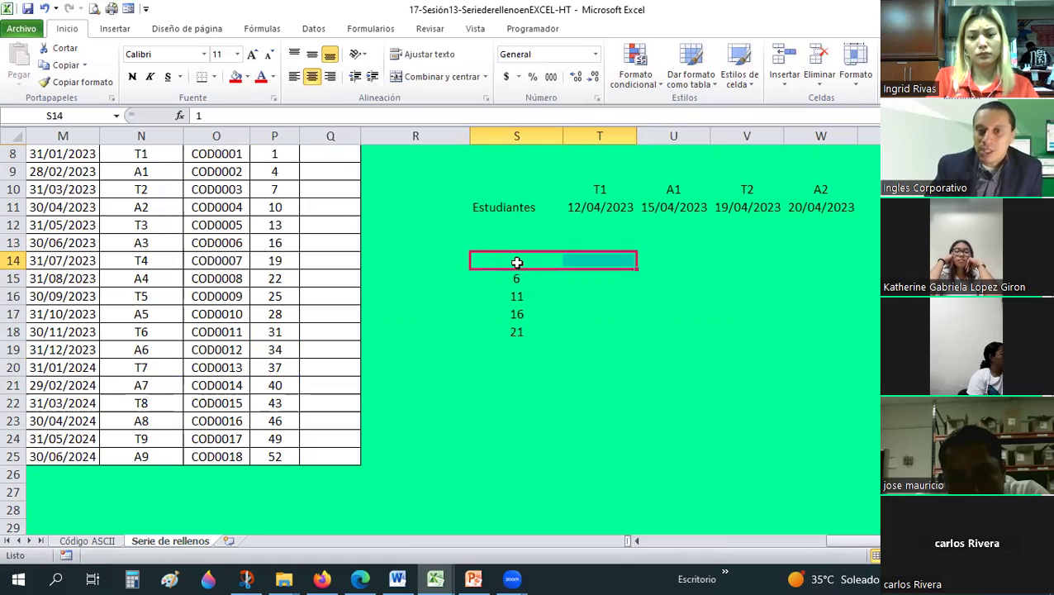
# - Select the new student numbers 1 to 21 in column S, starting at S14
pyautogui.click(517, 296)
pyautogui.moveTo(517, 262); pyautogui.dragTo(510, 329)
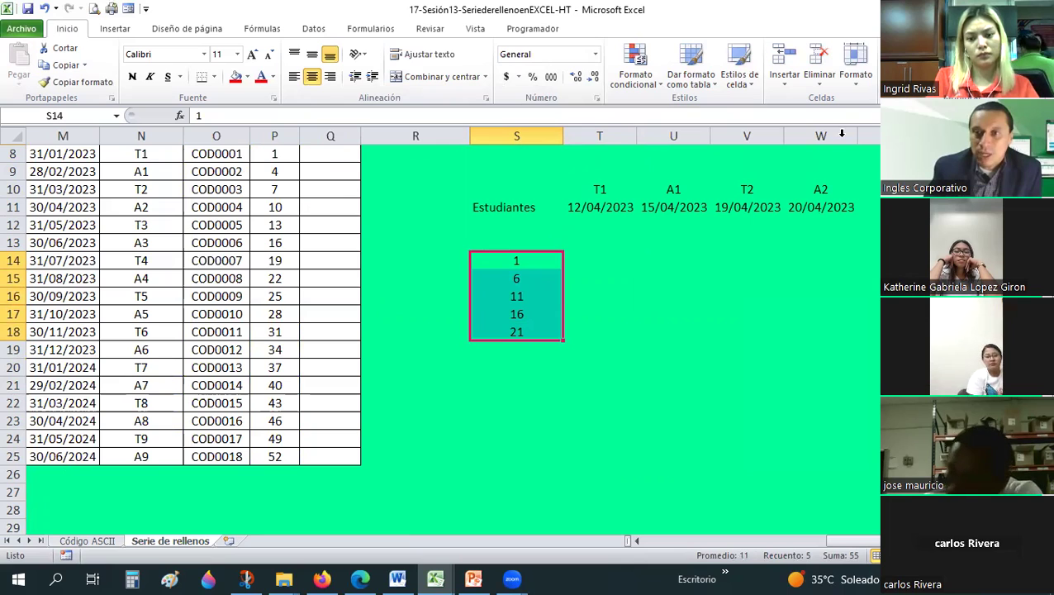
pyautogui.click(516, 261)
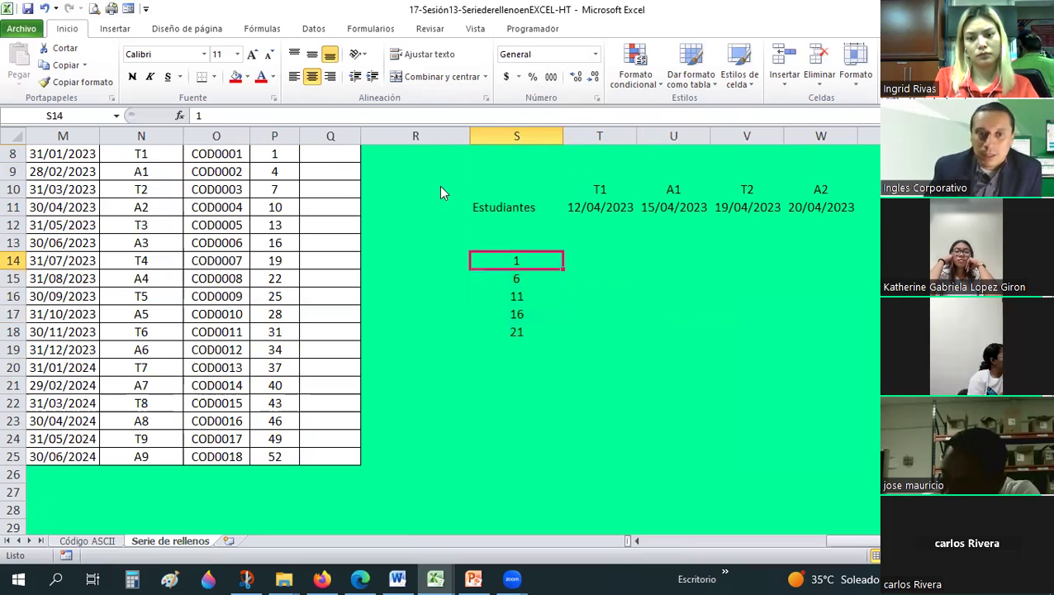
# - Set the open Series dialog to Columns with step 5, then reselect S14
pyautogui.click(347, 116)
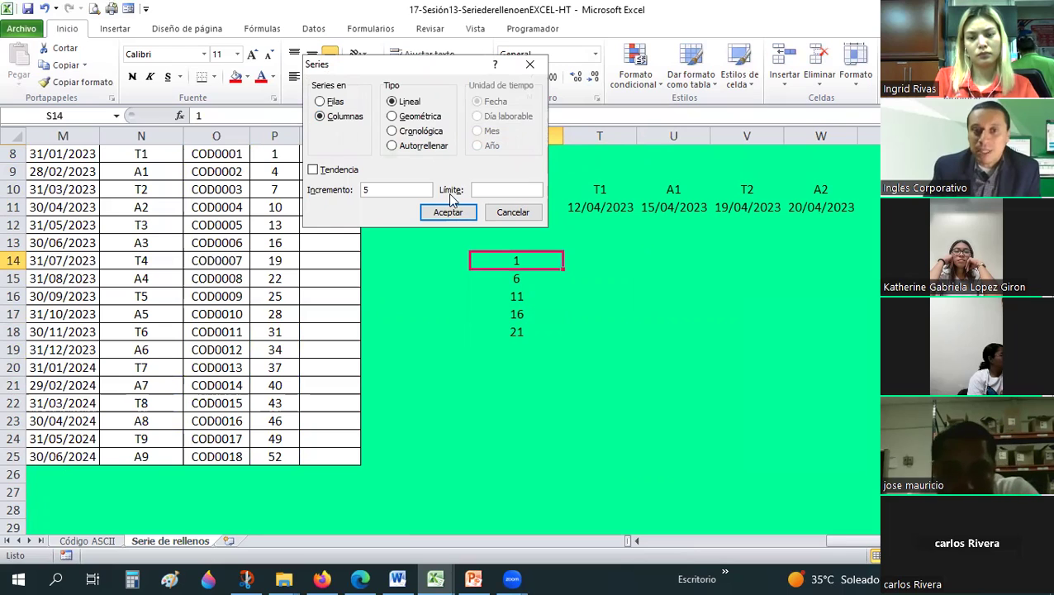
pyautogui.hotkey('shift', 'Tab')
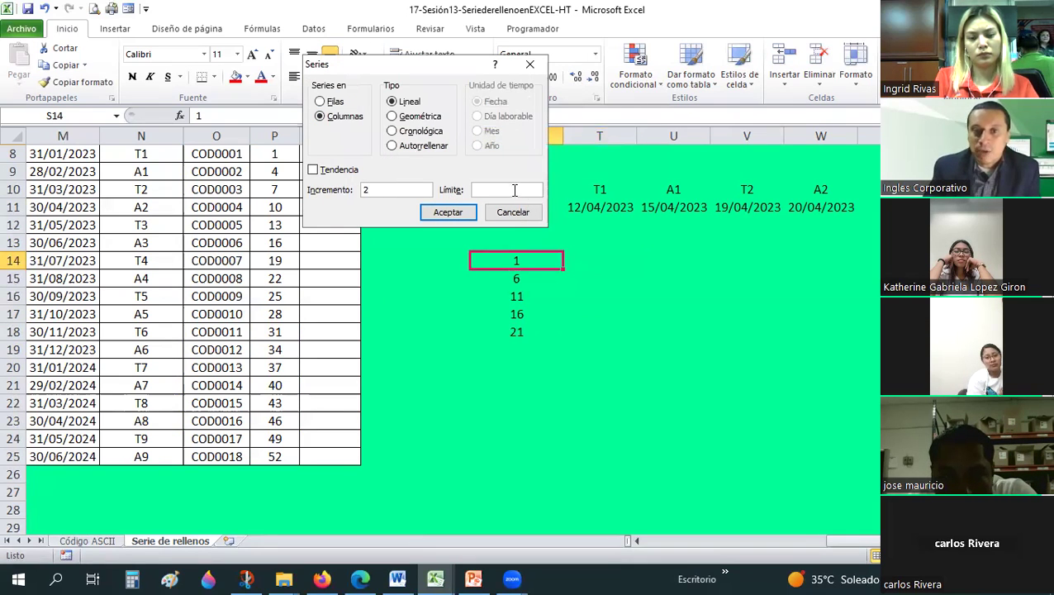
pyautogui.write('5')
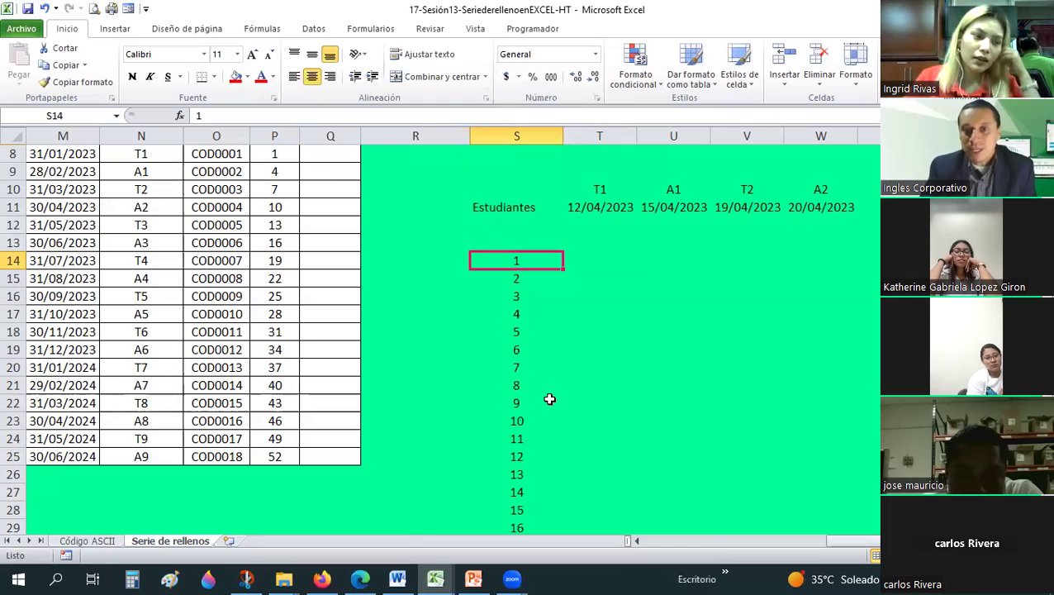
pyautogui.scroll(-5, 529, 413)
pyautogui.moveTo(516, 421)
pyautogui.mouseDown()
pyautogui.moveTo(514, 157)
pyautogui.moveTo(504, 168)
pyautogui.mouseUp()
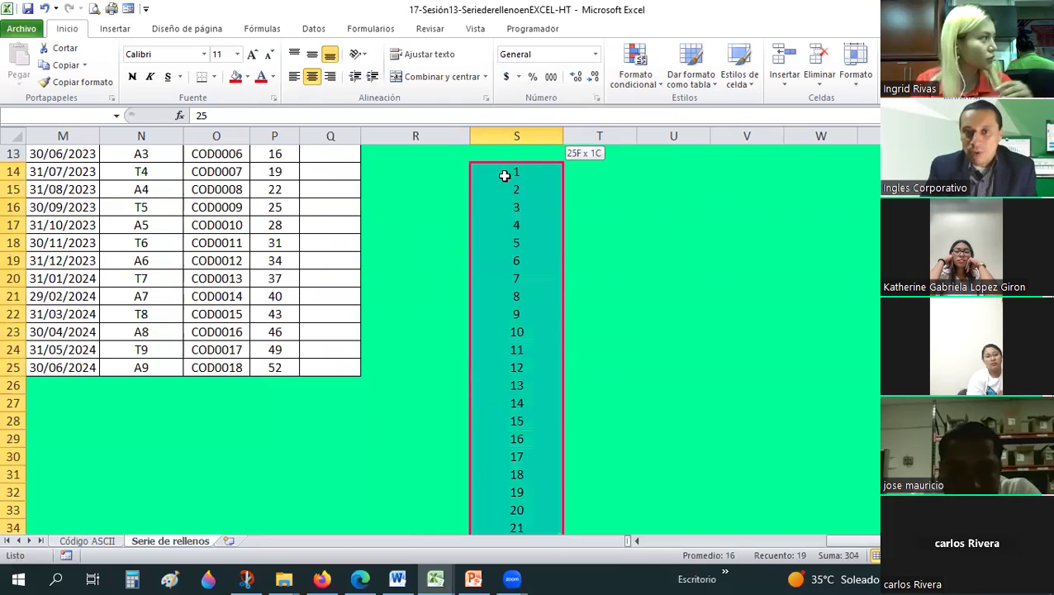
pyautogui.click(532, 172)
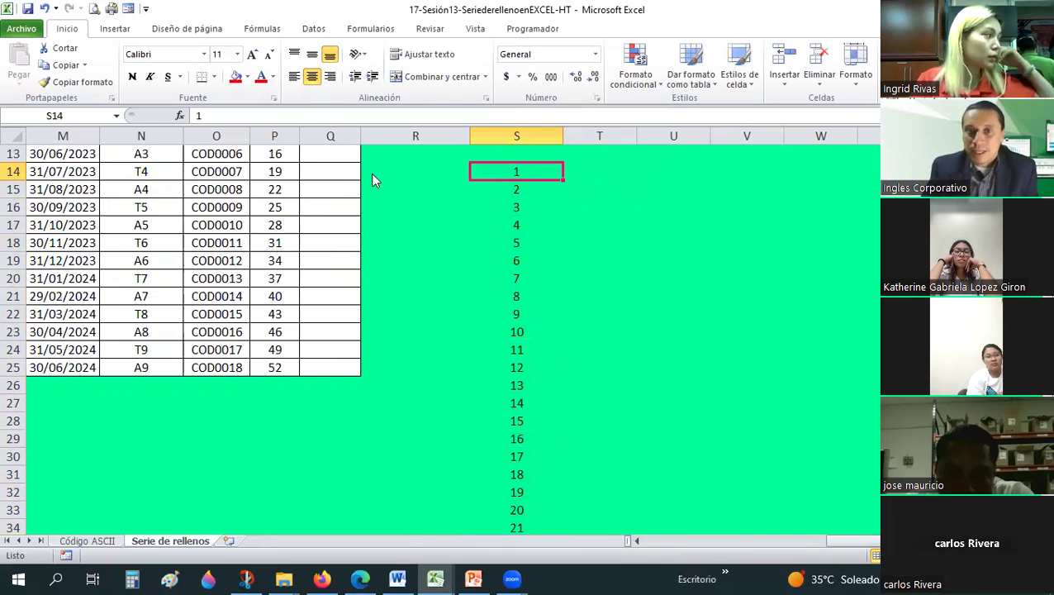
# - Reapply Fill > Series down column S from S14 with a limit of 21
pyautogui.hotkey('alt', 'h')
pyautogui.press('f')
pyautogui.press('i')
pyautogui.press('s')
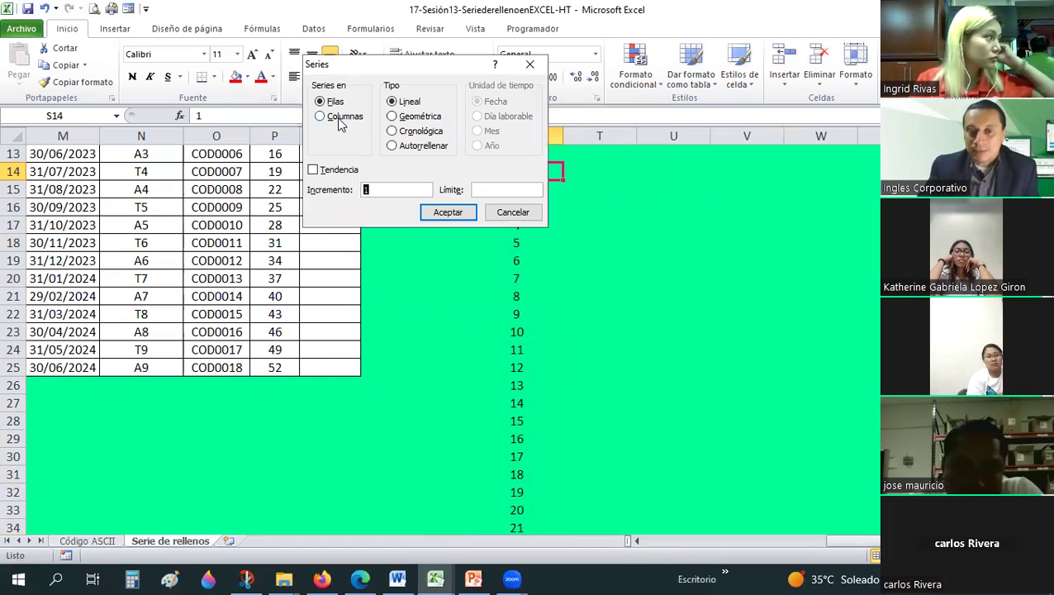
pyautogui.click(341, 117)
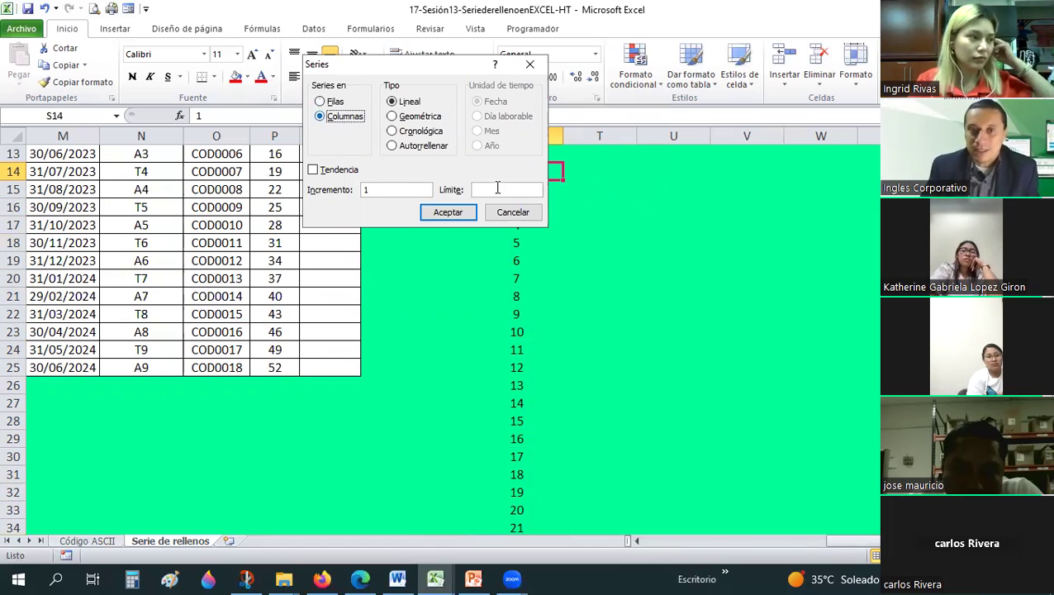
pyautogui.write('21')
pyautogui.press('Return')
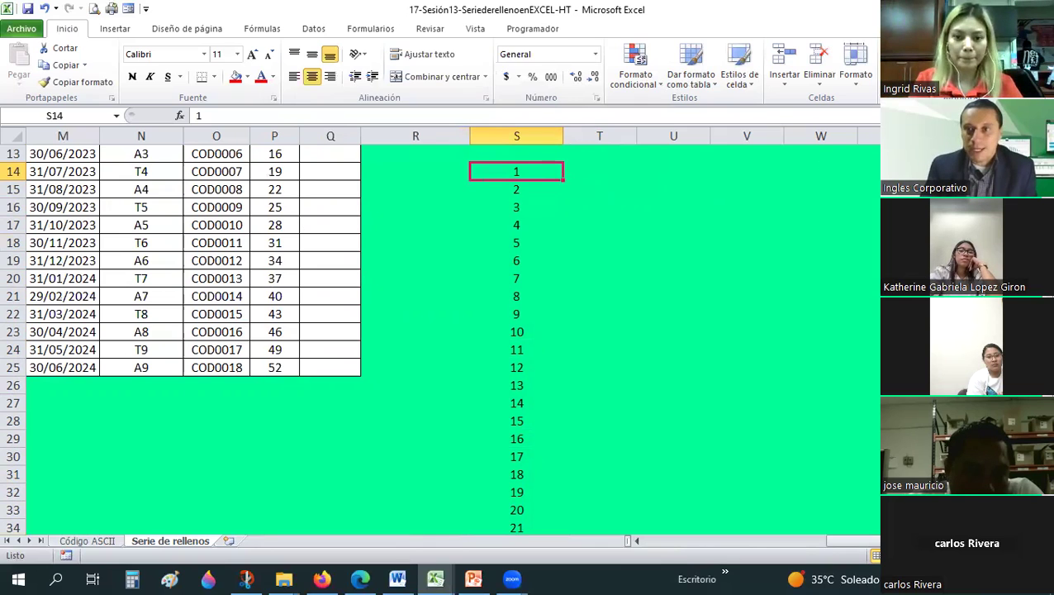
pyautogui.hotkey('ctrl', 'shift', 'Right')
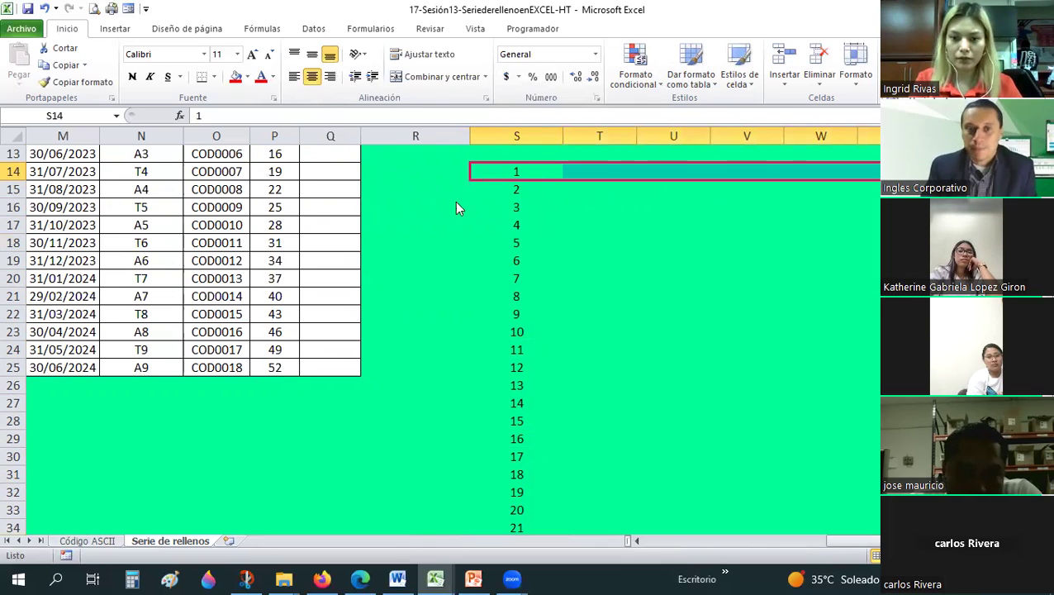
# - Fill row 14 rightward from S14 with a step-1 numbering series
pyautogui.hotkey('alt', 'h')
pyautogui.press('f')
pyautogui.press('i')
pyautogui.press('s')
pyautogui.click(510, 191)
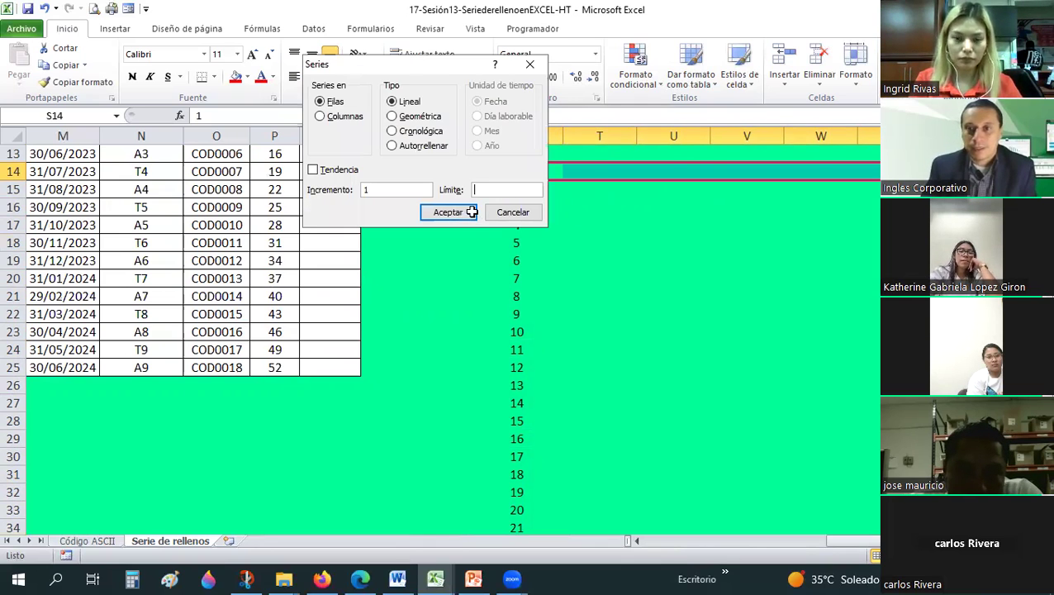
pyautogui.click(471, 212)
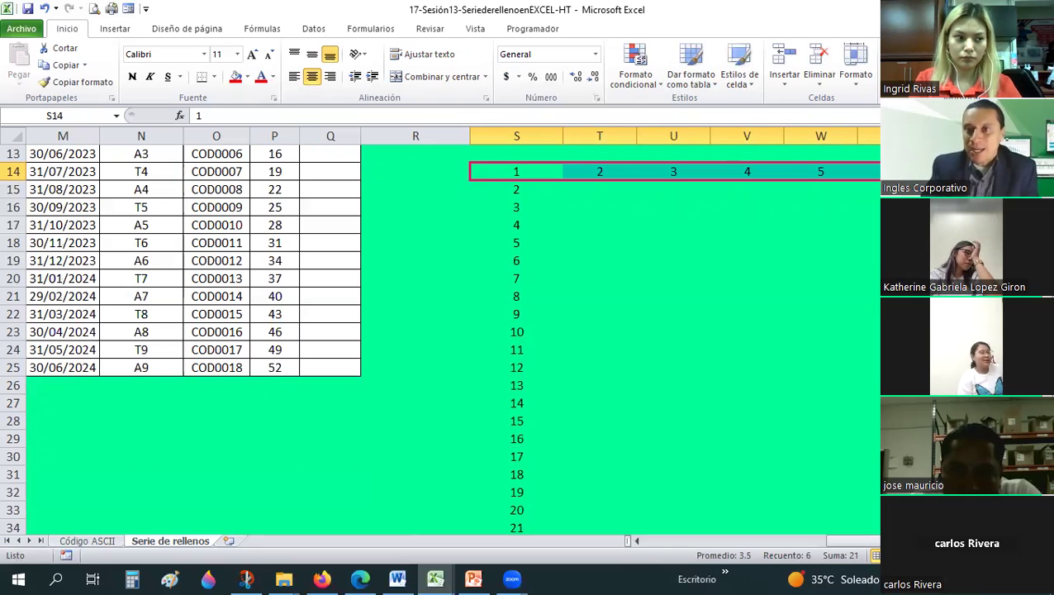
# - Apply a step-2 series with limit 25 to S14:T14, making T14 read 3
pyautogui.hotkey('shift', 'Left')
pyautogui.hotkey('shift', 'Left')
pyautogui.hotkey('shift', 'Left')
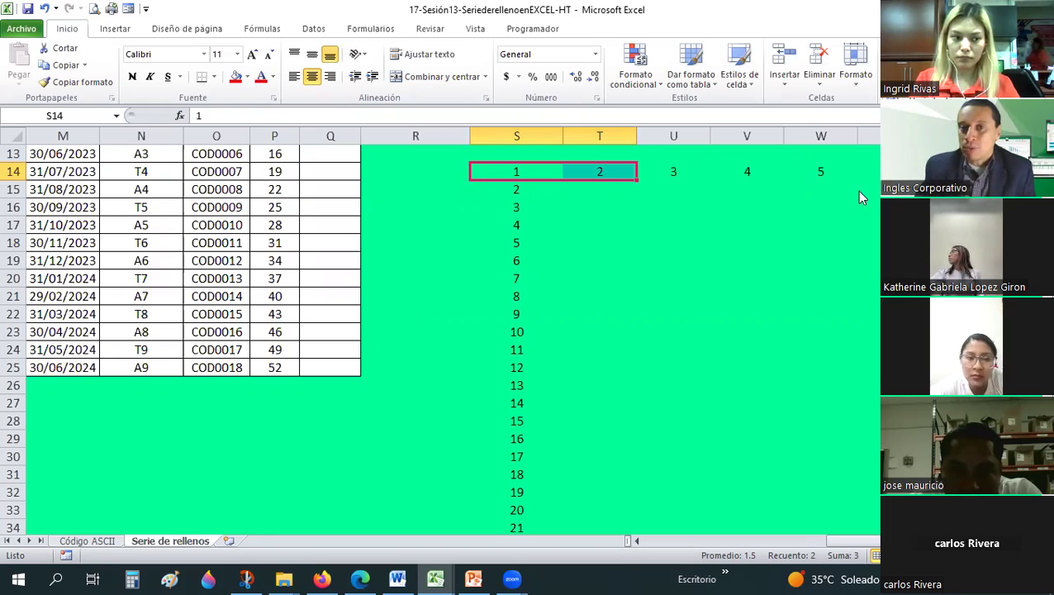
pyautogui.hotkey('alt', 'h')
pyautogui.press('f')
pyautogui.press('i')
pyautogui.press('s')
pyautogui.click(490, 188)
pyautogui.write('25')
pyautogui.doubleClick(366, 189)
pyautogui.write('2')
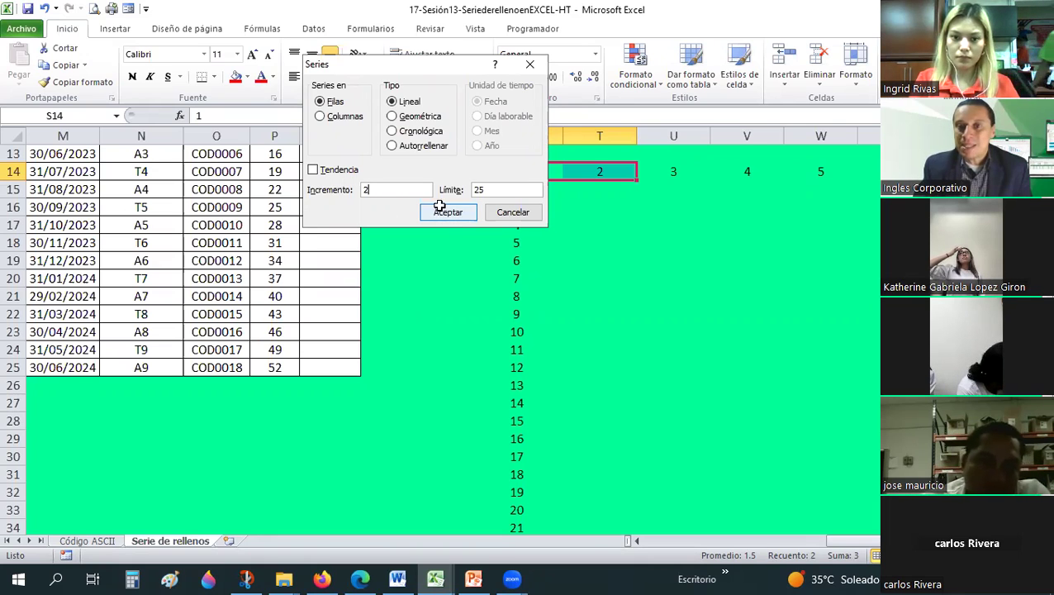
pyautogui.click(446, 212)
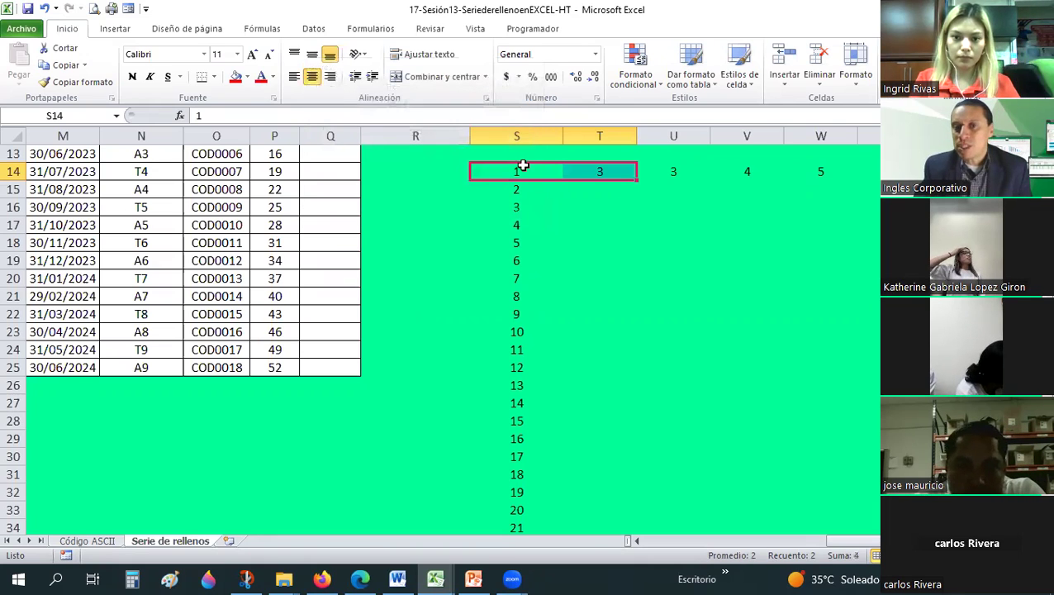
pyautogui.click(505, 174)
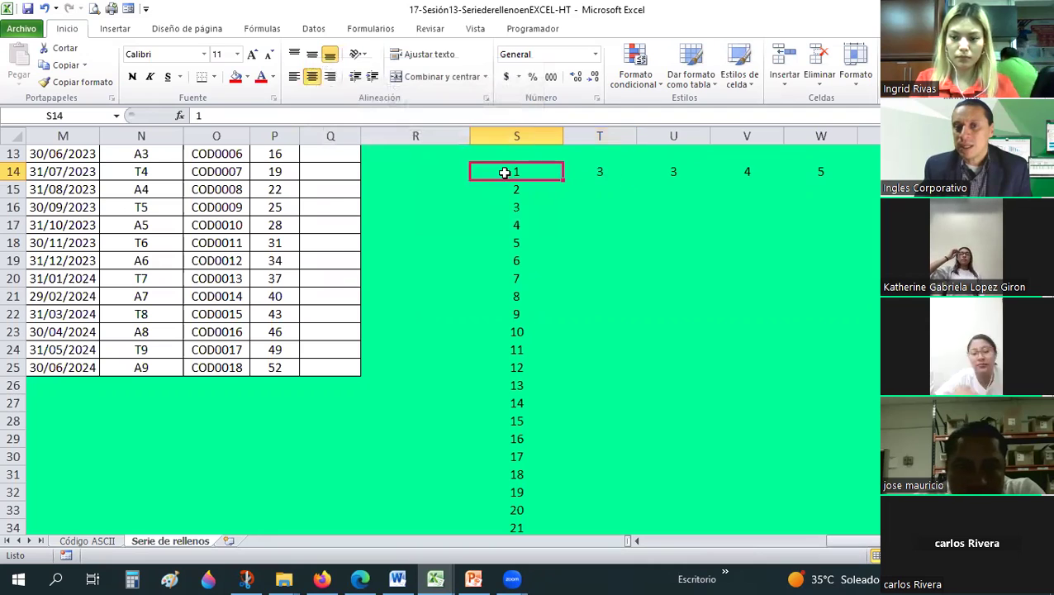
pyautogui.click(597, 172)
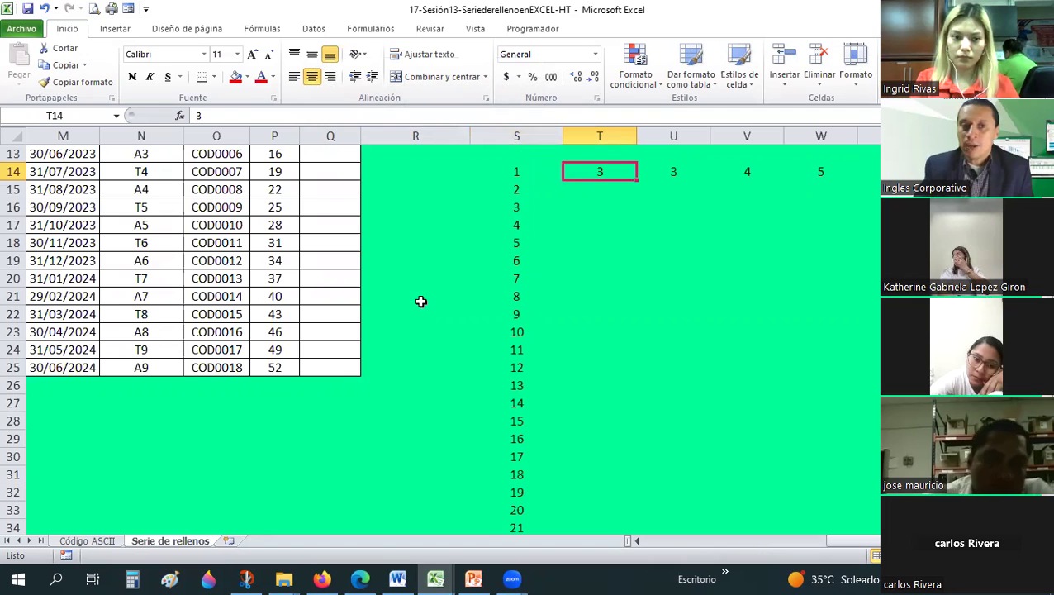
pyautogui.scroll(1, 421, 301)
pyautogui.scroll(2, 421, 302)
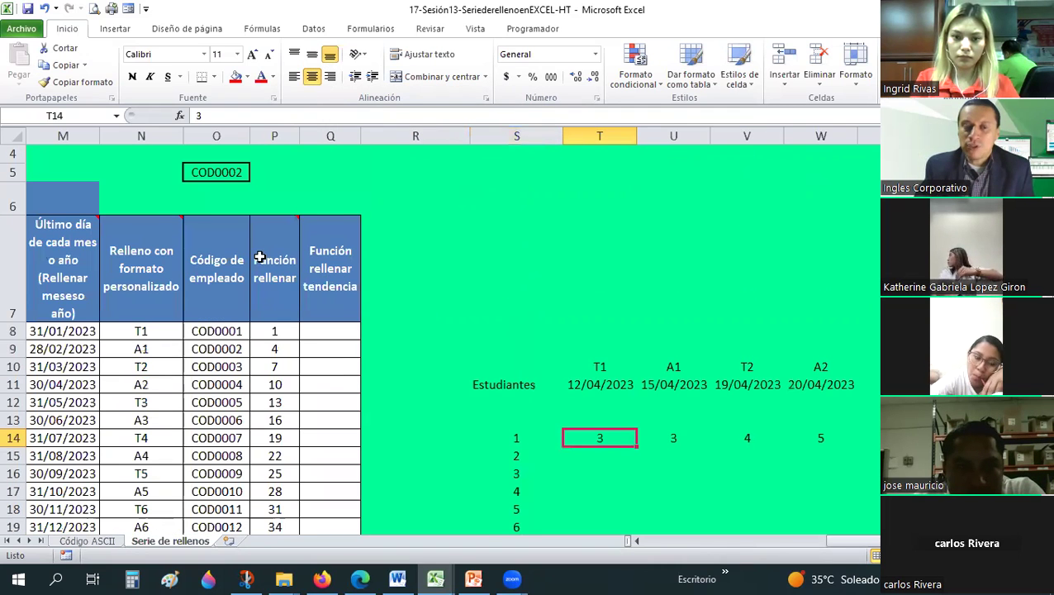
pyautogui.scroll(-1, 259, 258)
pyautogui.click(290, 333)
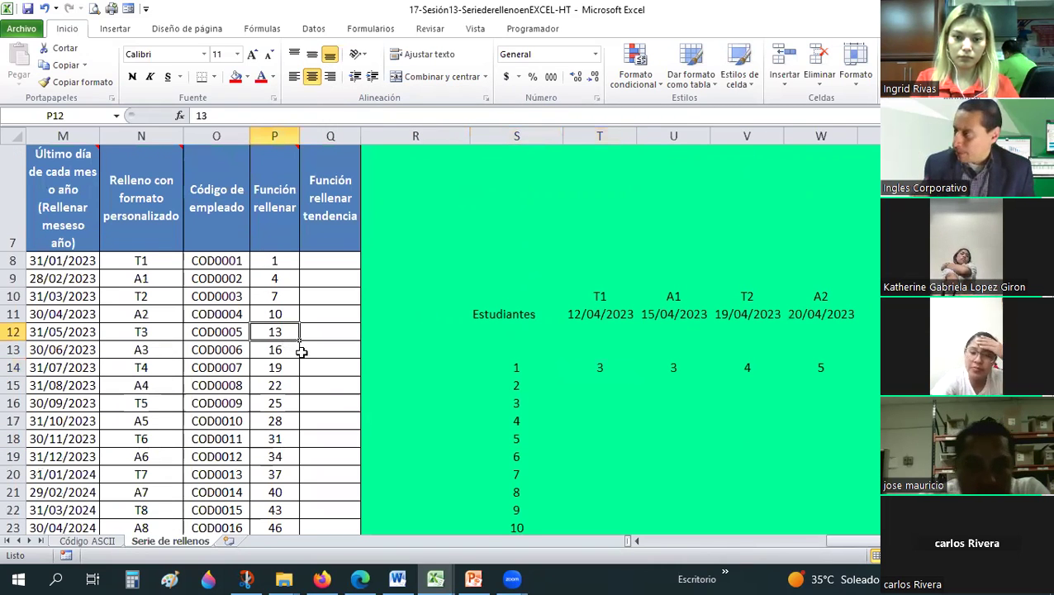
pyautogui.click(302, 352)
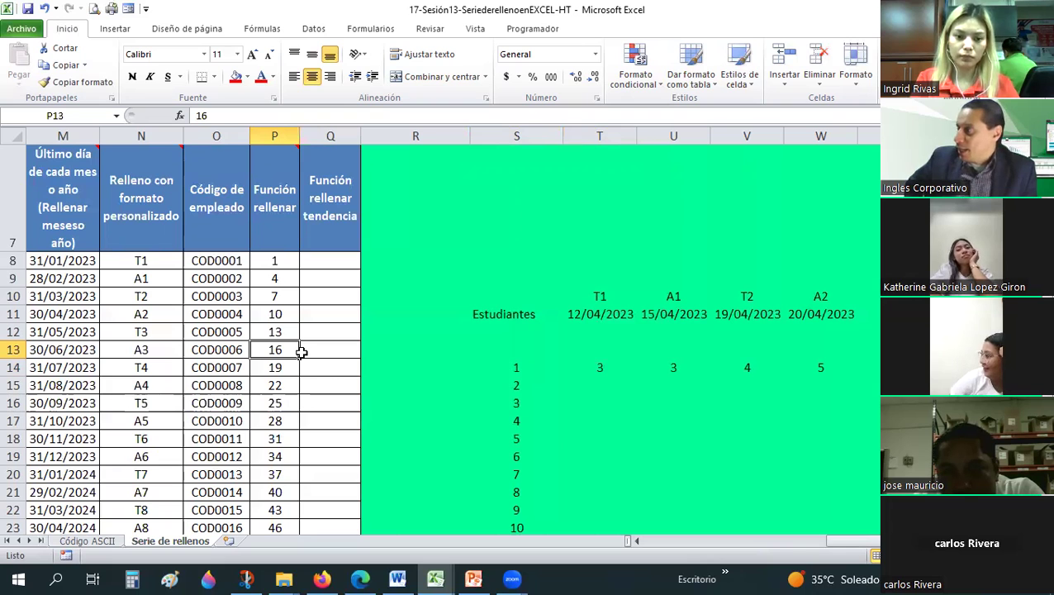
pyautogui.click(410, 295)
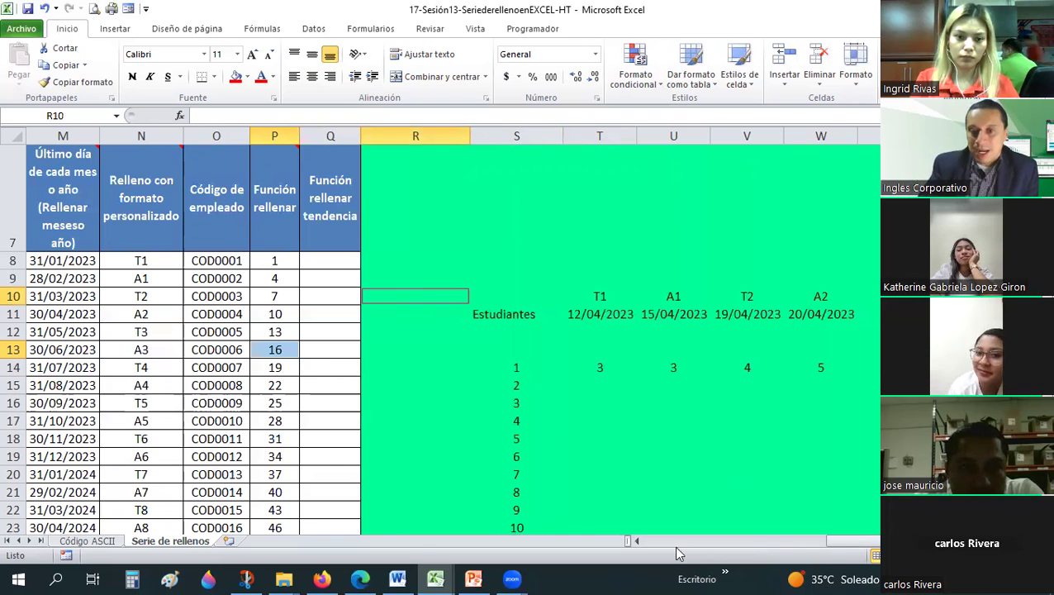
pyautogui.scroll(-1, 661, 552)
pyautogui.hscroll(-5, 564, 374)
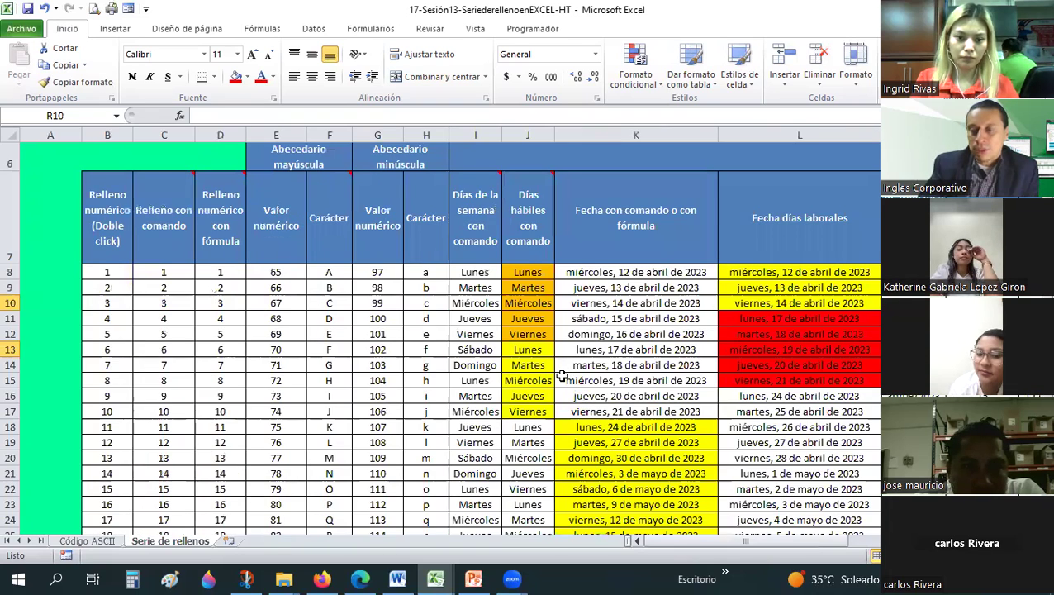
pyautogui.scroll(-1, 562, 376)
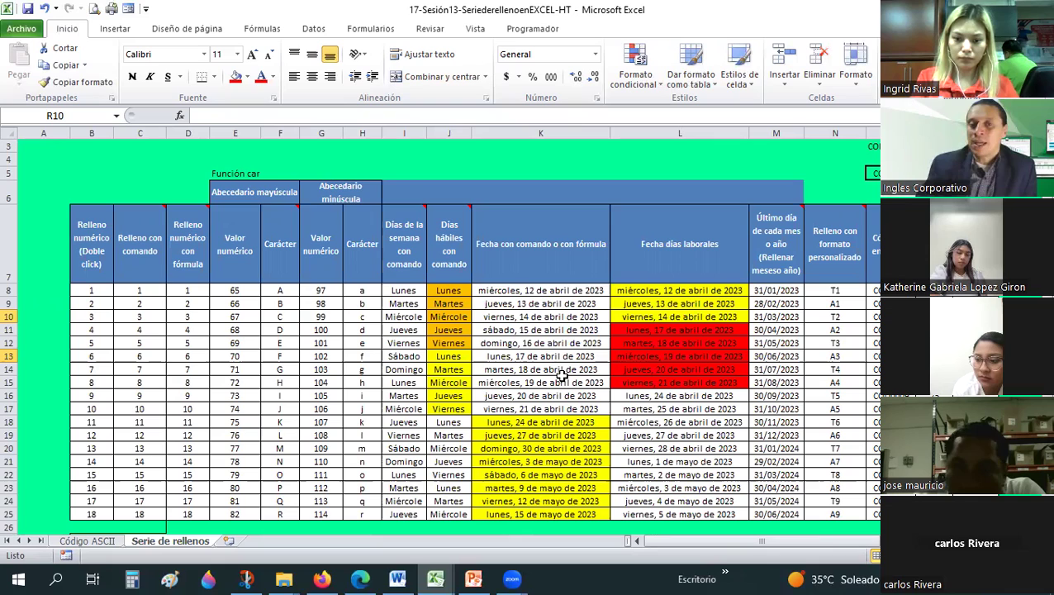
pyautogui.click(318, 288)
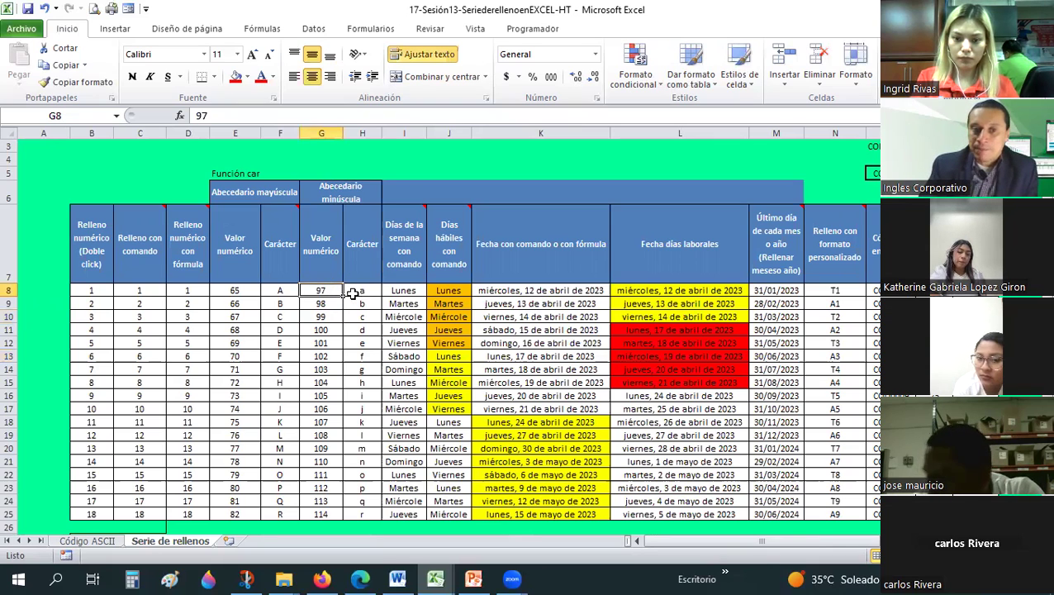
pyautogui.click(289, 290)
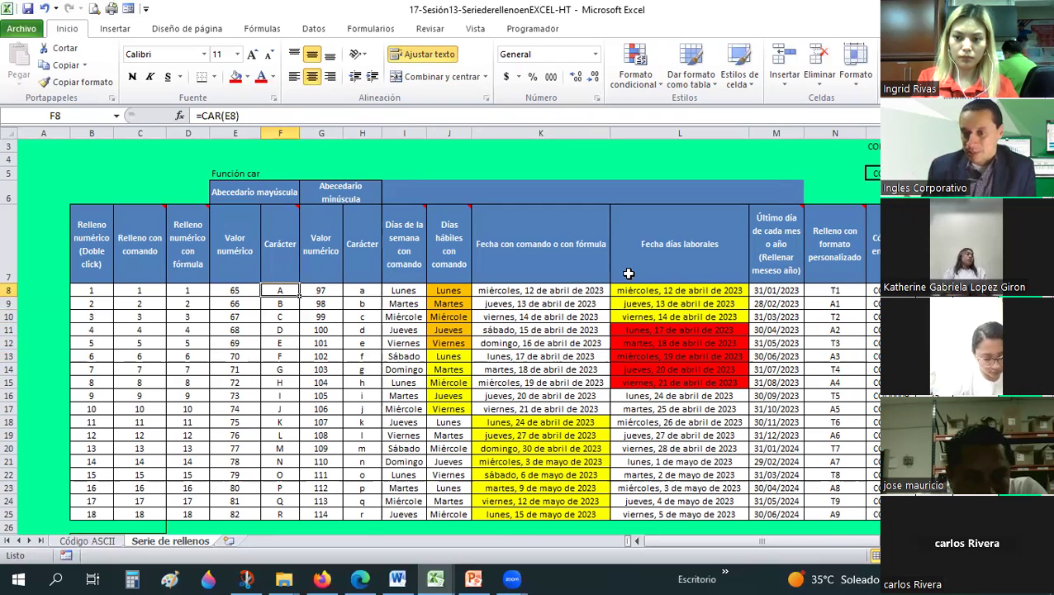
pyautogui.click(631, 280)
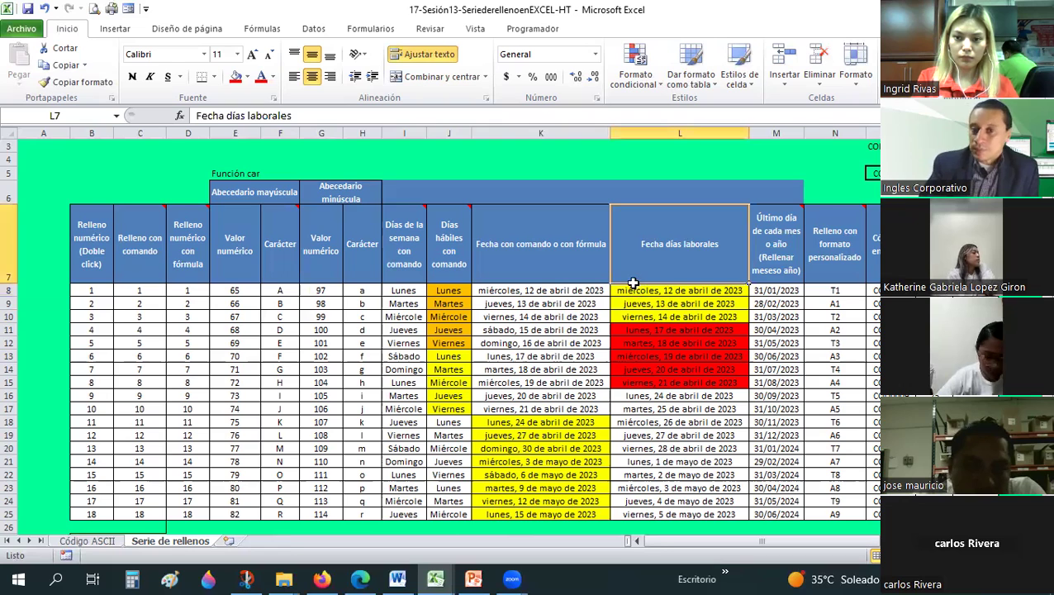
pyautogui.keyDown('ctrl'); pyautogui.scroll(1, 633, 283); pyautogui.keyUp('ctrl')
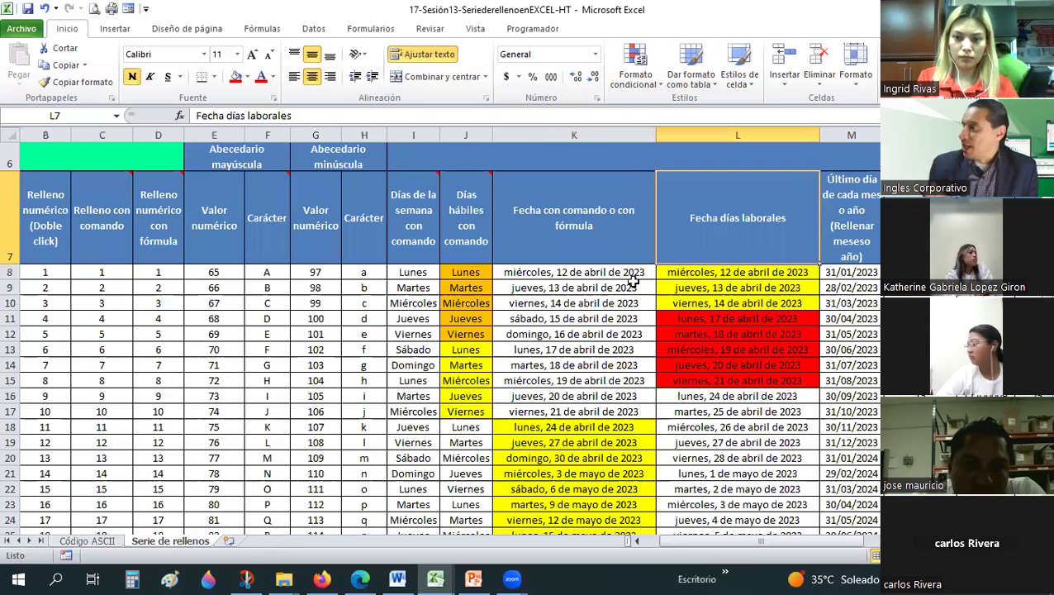